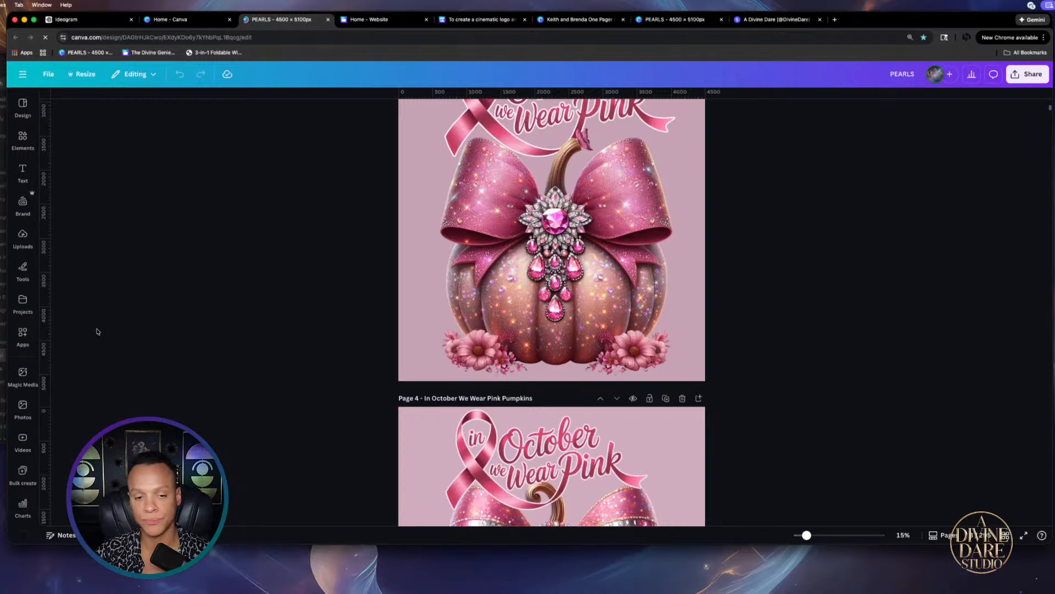
Enlarge the browser window to show more of the PEARLS design pages around the In October We Wear Pink Cat page
scroll(666, 367, down, 15)
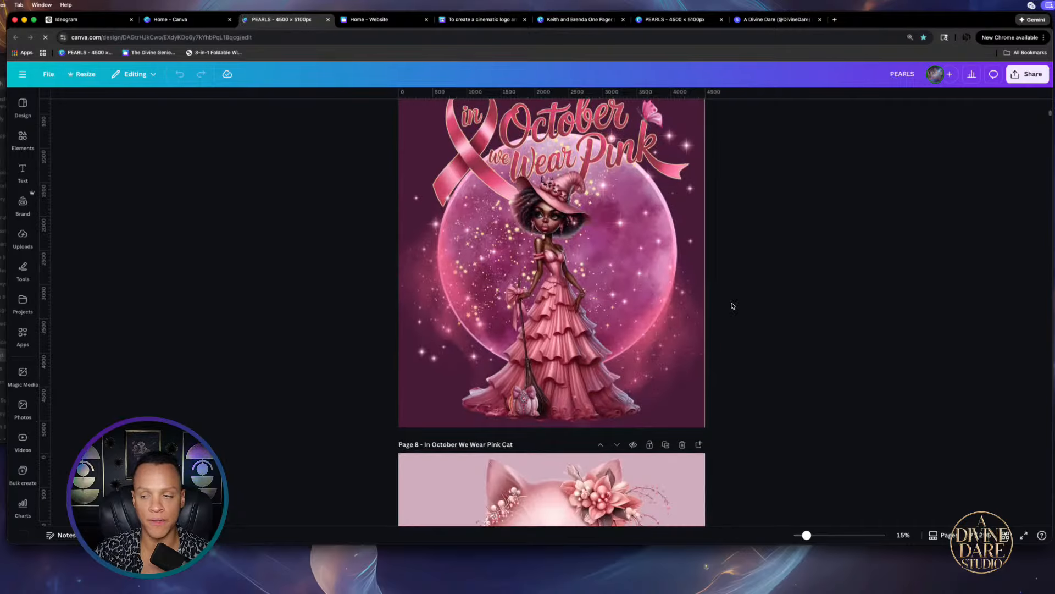
scroll(732, 305, down, 5)
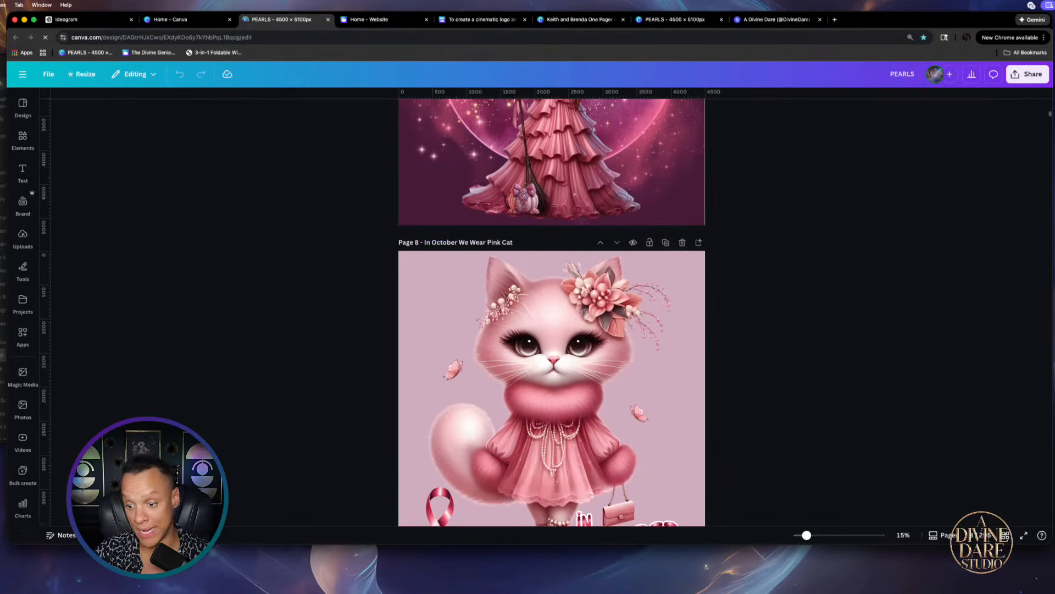
drag(1051, 543, 1054, 586)
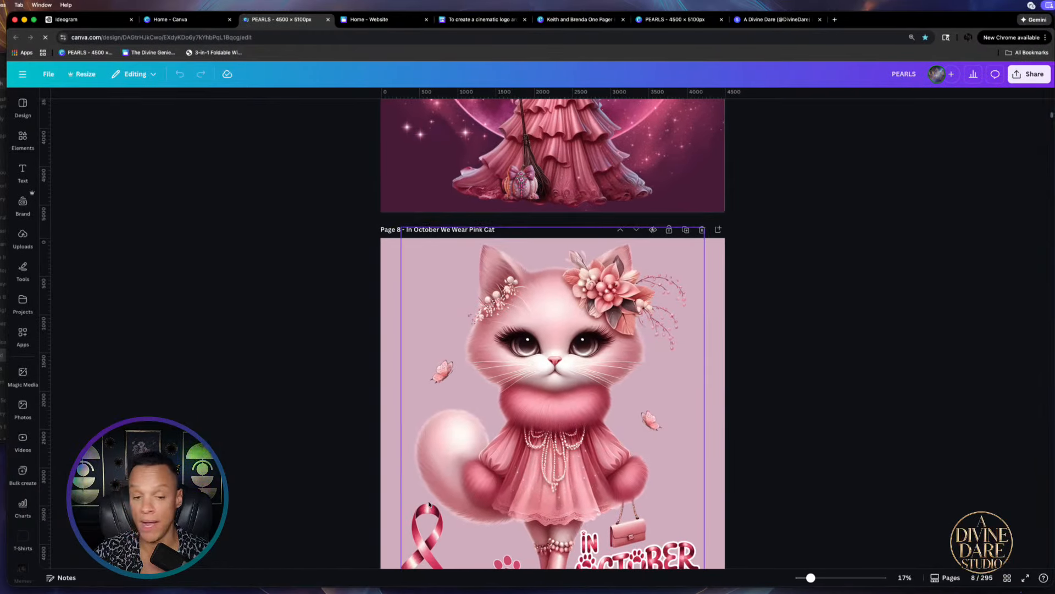
Examine the pink October and breast cancer awareness shirt designs from page 8 through page 27
scroll(640, 391, down, 20)
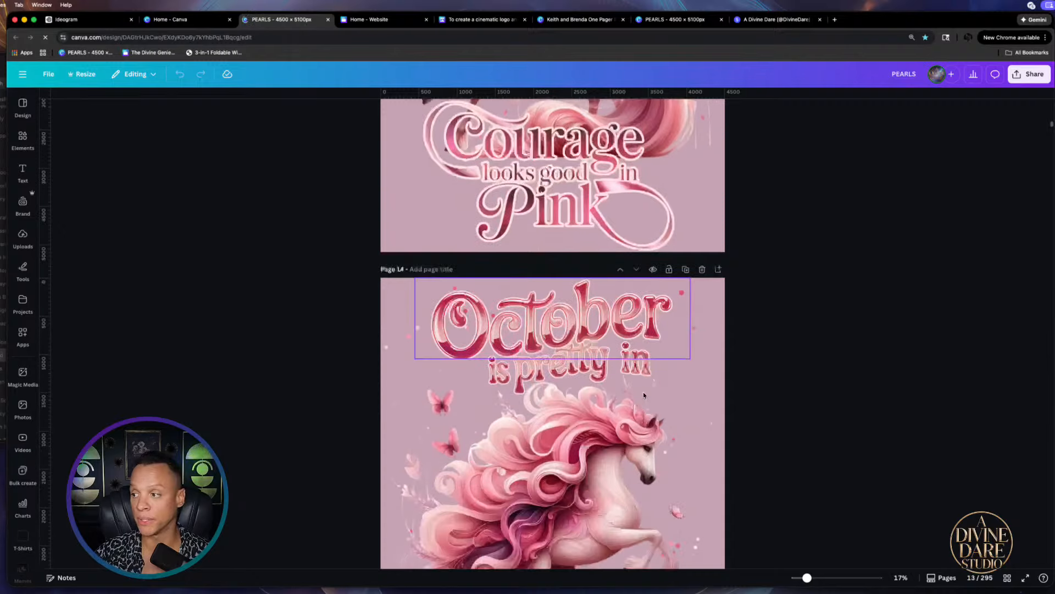
scroll(815, 383, down, 15)
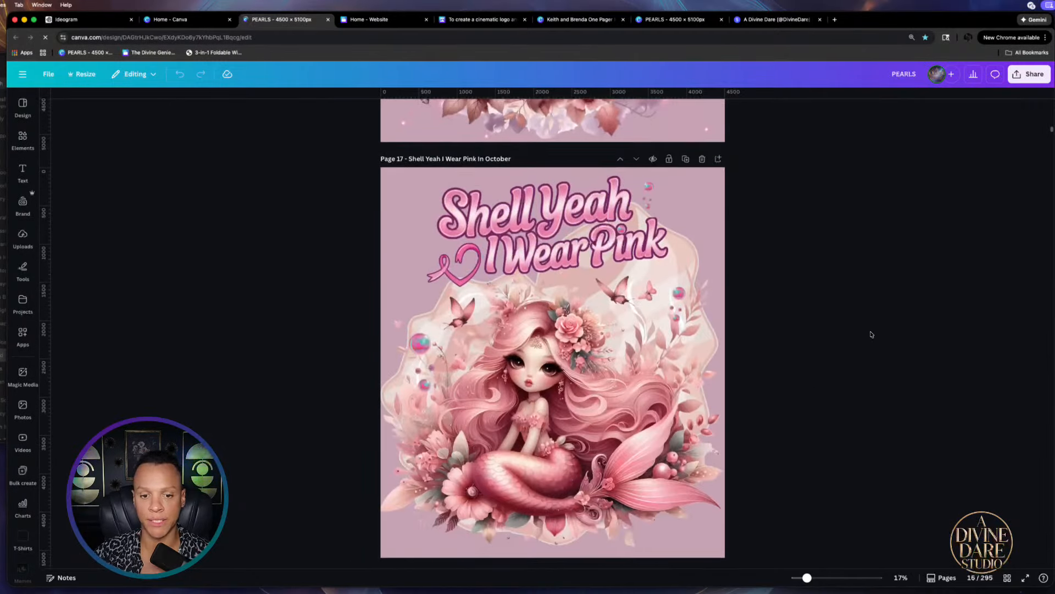
scroll(871, 335, down, 10)
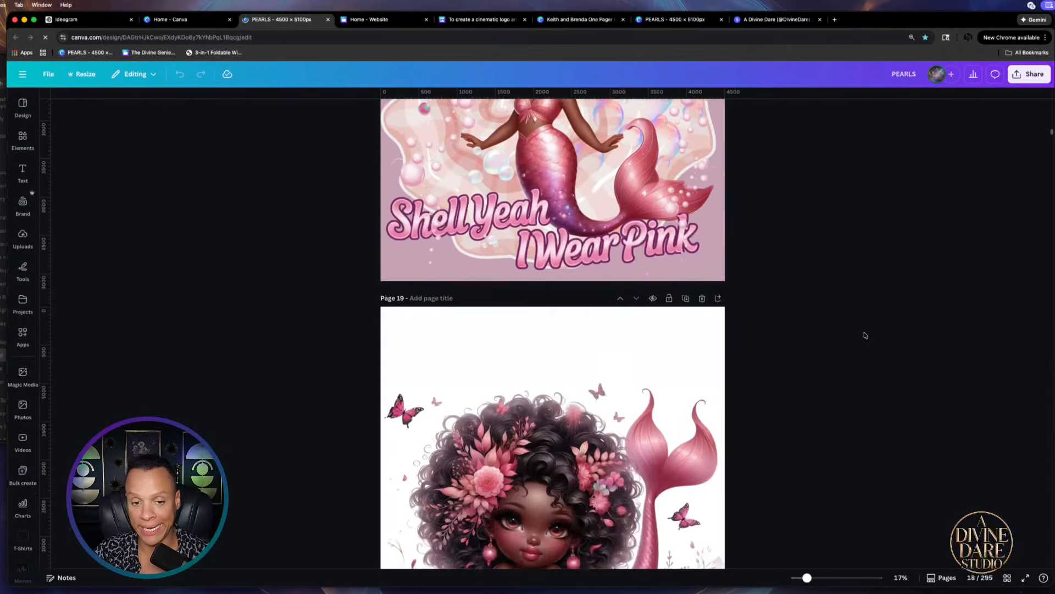
scroll(865, 335, down, 10)
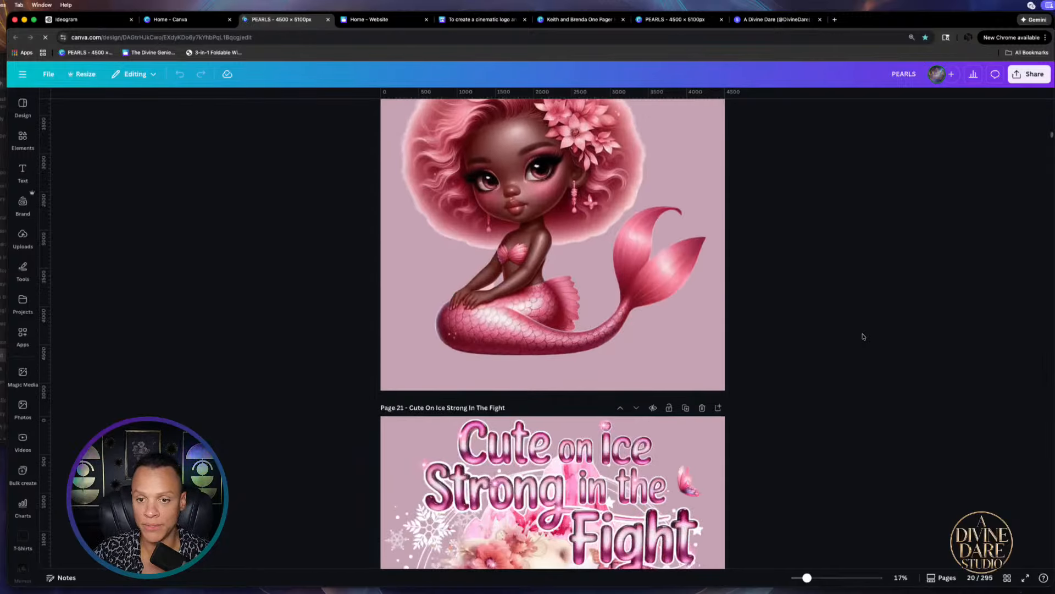
scroll(863, 335, down, 10)
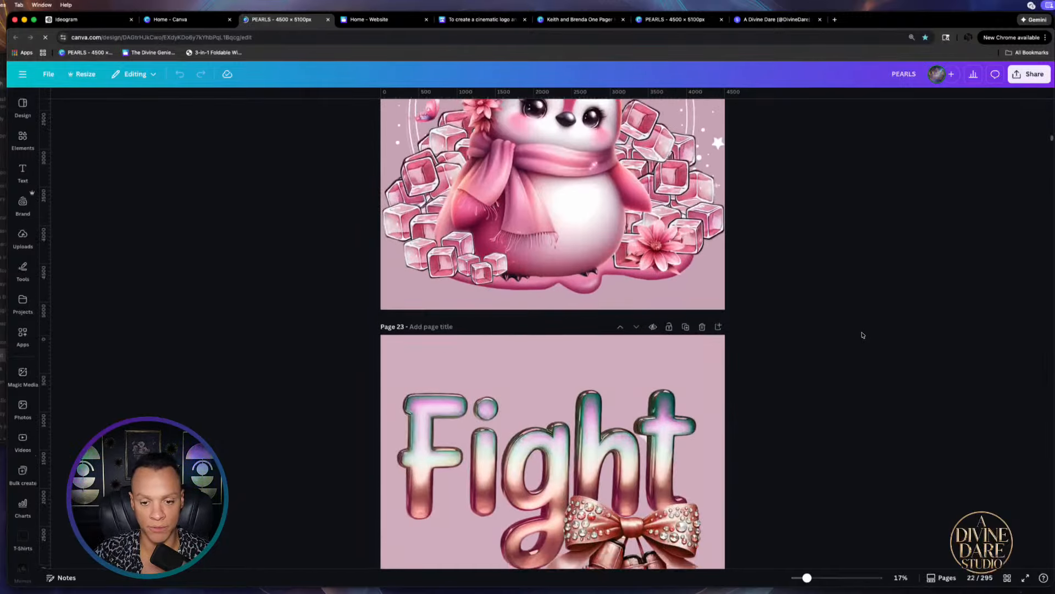
scroll(863, 334, down, 5)
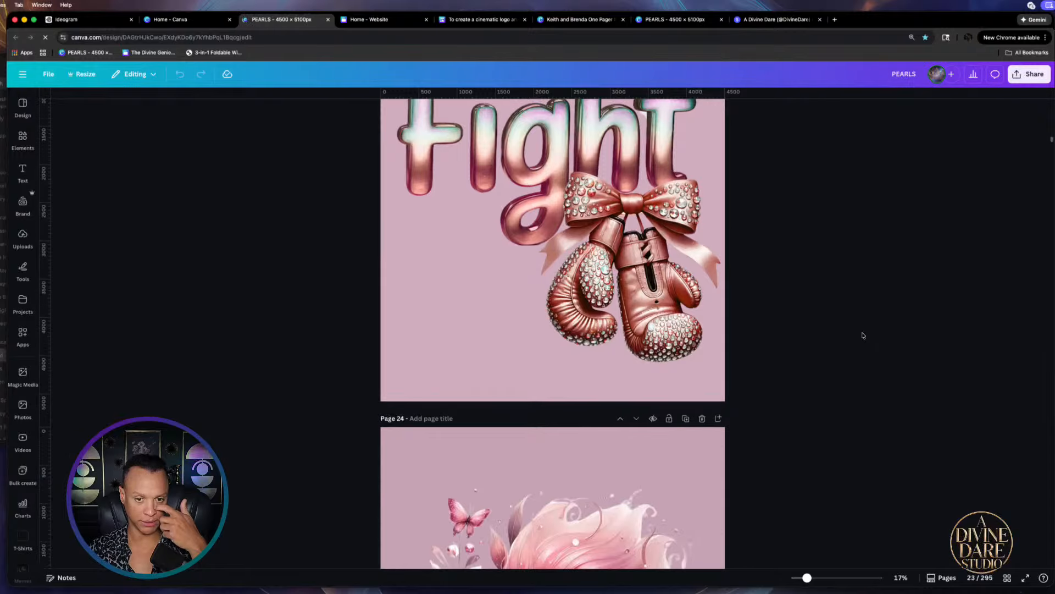
scroll(863, 335, down, 4)
scroll(861, 336, down, 6)
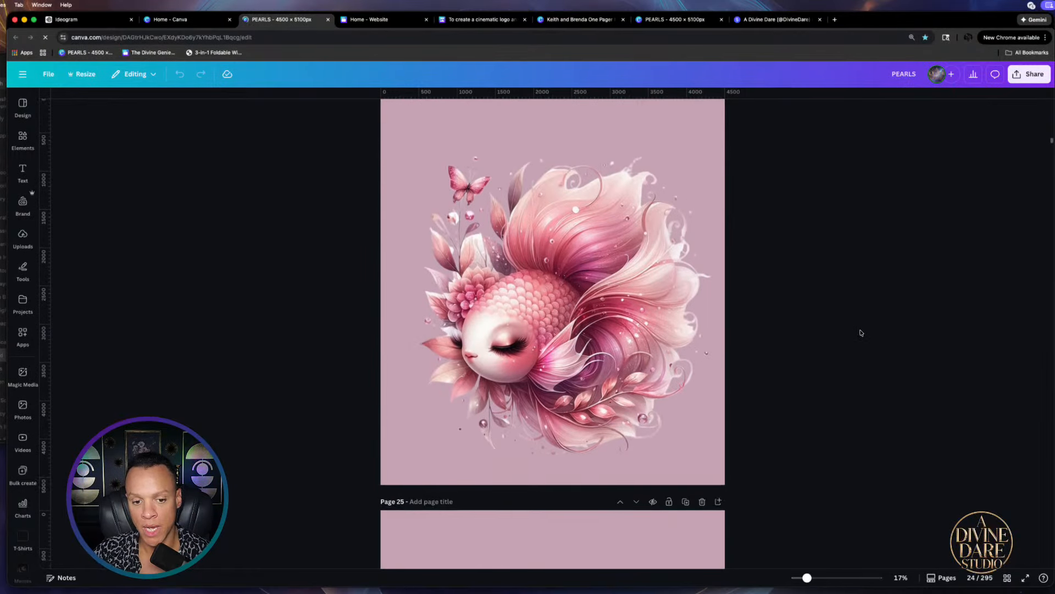
scroll(852, 330, down, 8)
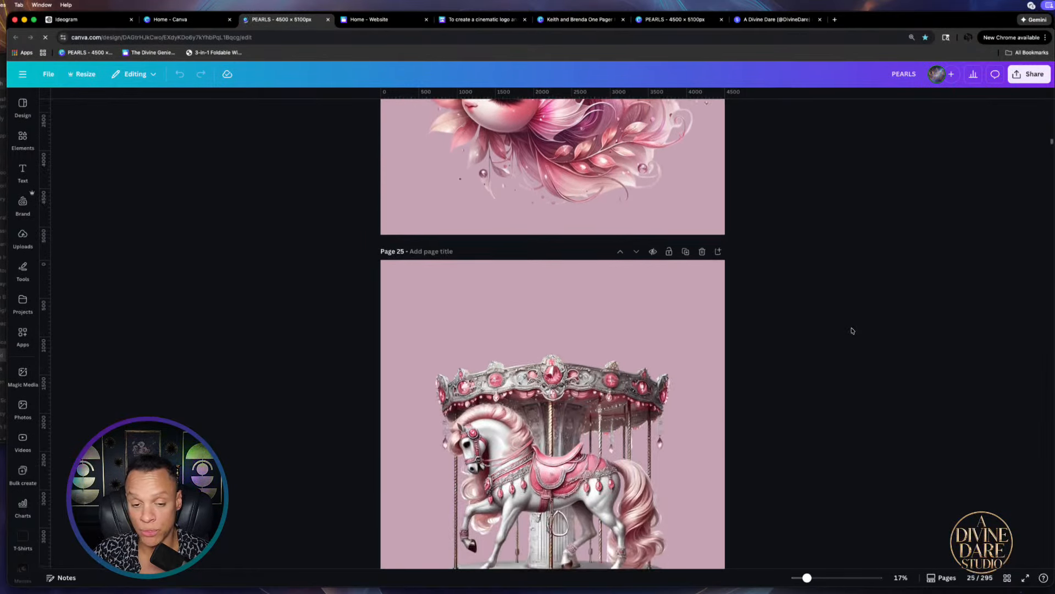
scroll(844, 330, down, 12)
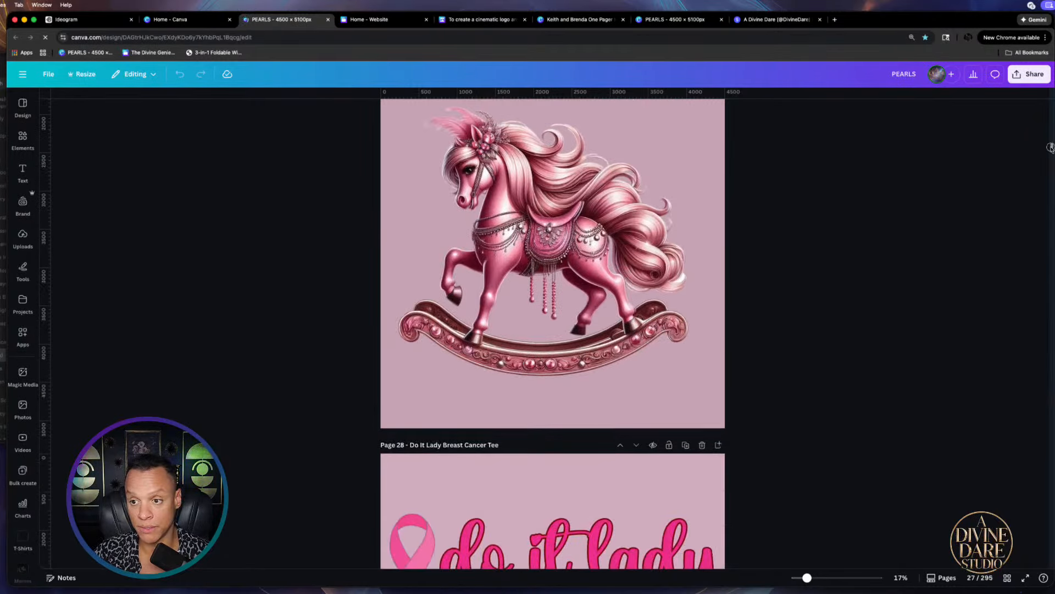
Skip ahead to page 57 and review the For My Sisters, cross and Santa designs through page 69
drag(1050, 148, 1047, 196)
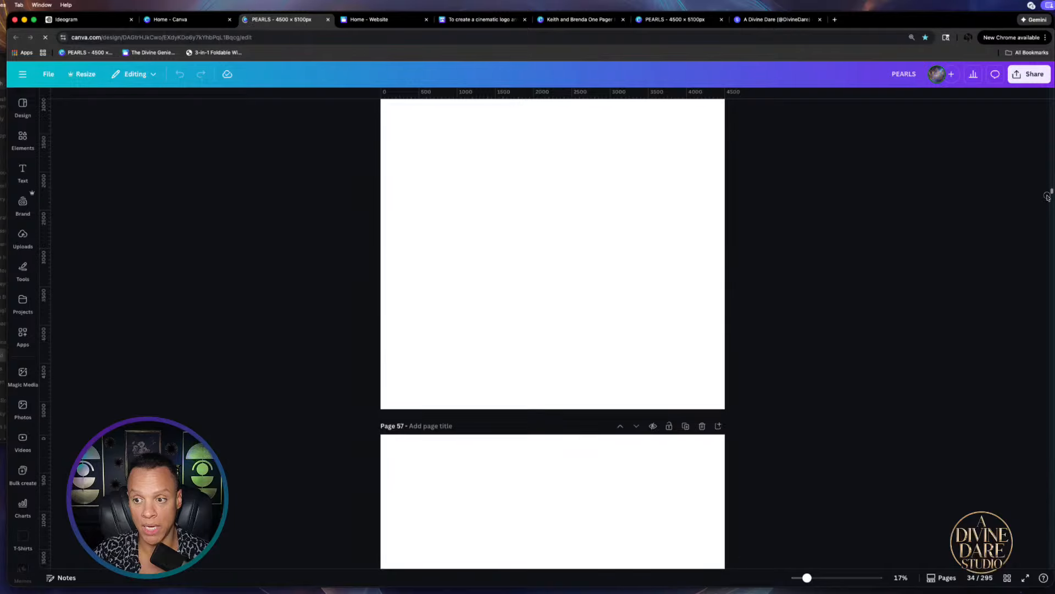
scroll(955, 322, down, 20)
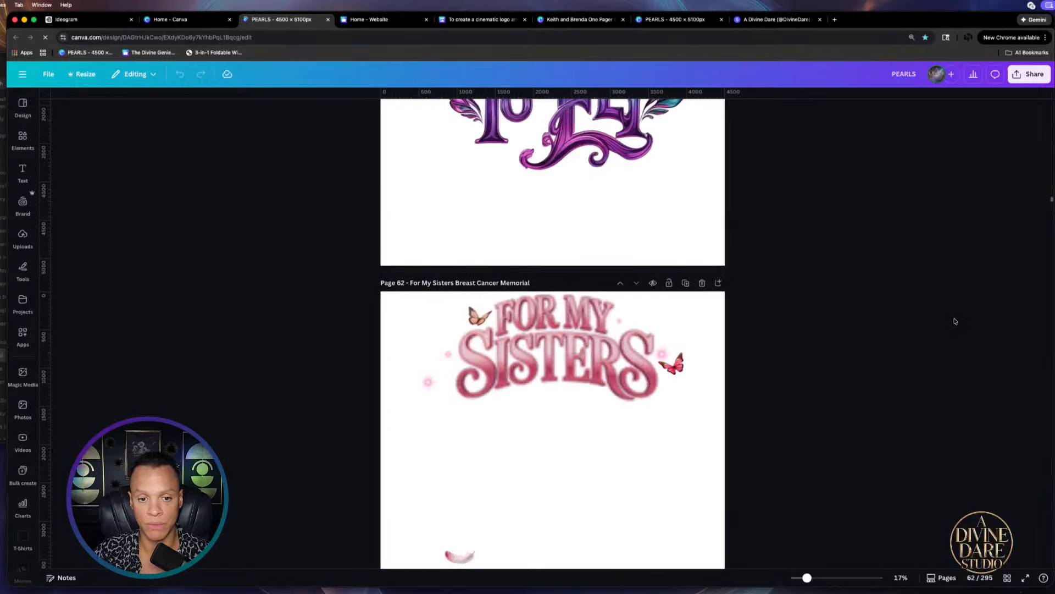
scroll(954, 320, down, 15)
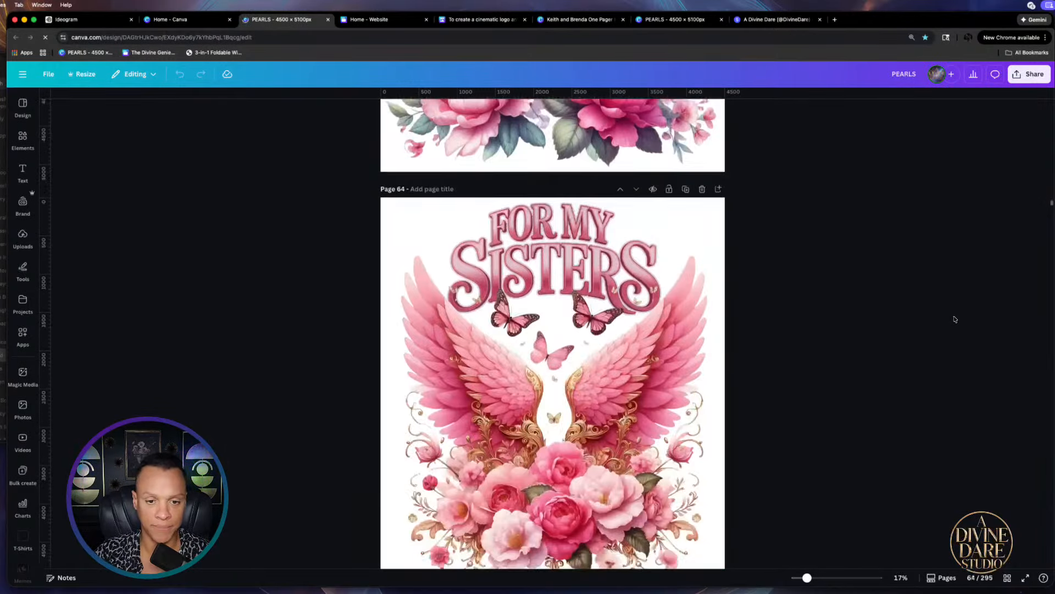
scroll(955, 319, down, 10)
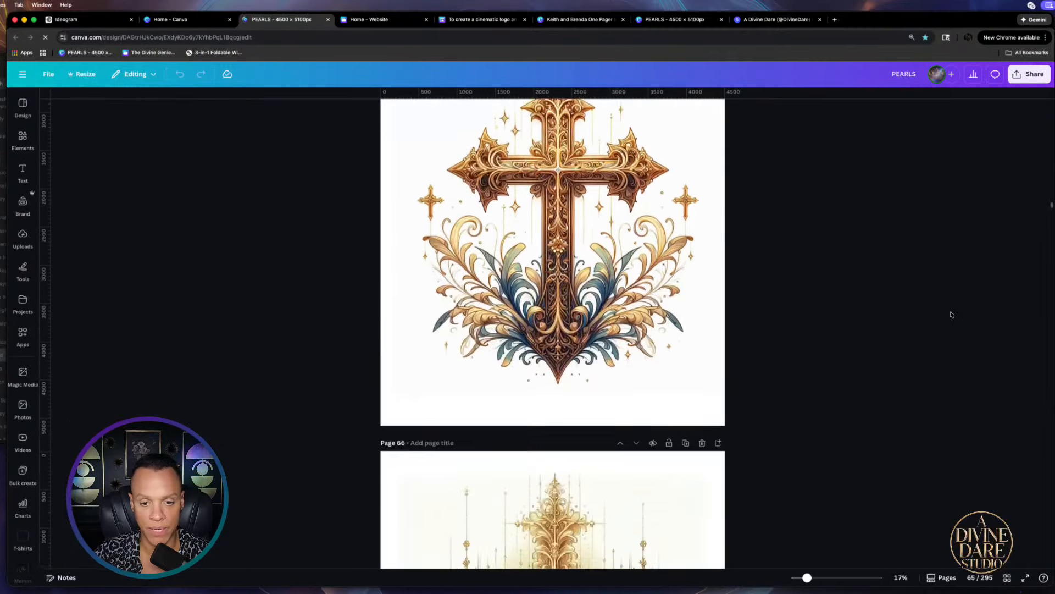
scroll(952, 315, down, 20)
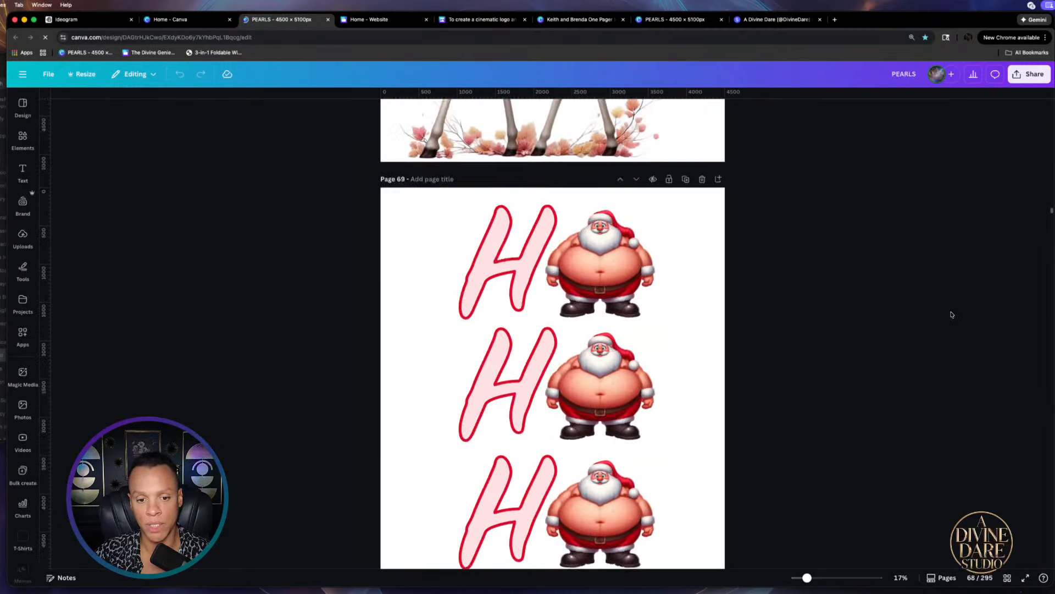
Examine the OH LOOK military skeleton designs with binoculars on pages 70 through 73
scroll(952, 314, down, 15)
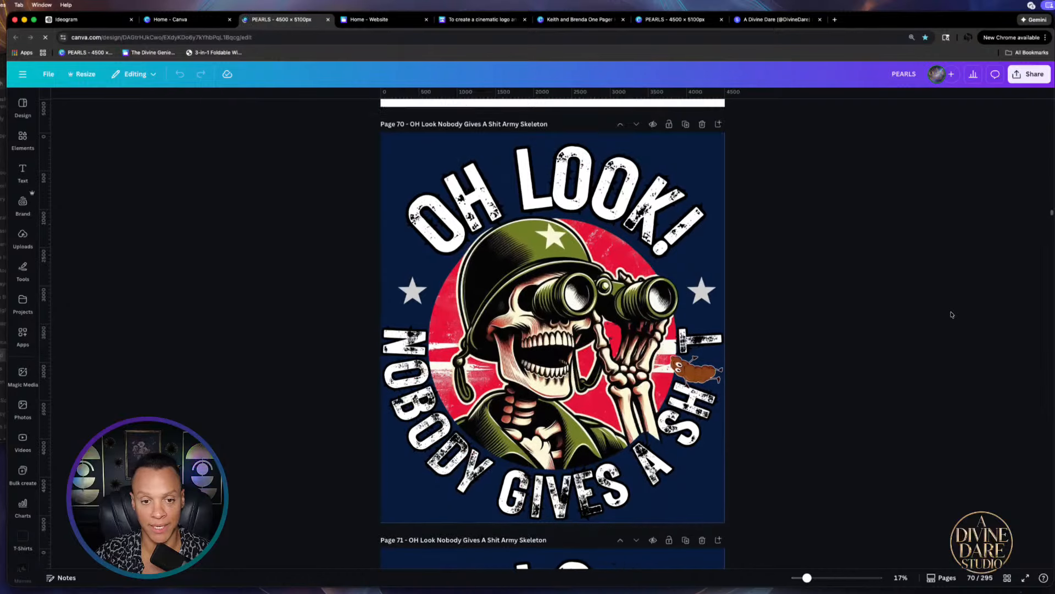
scroll(953, 314, up, 1)
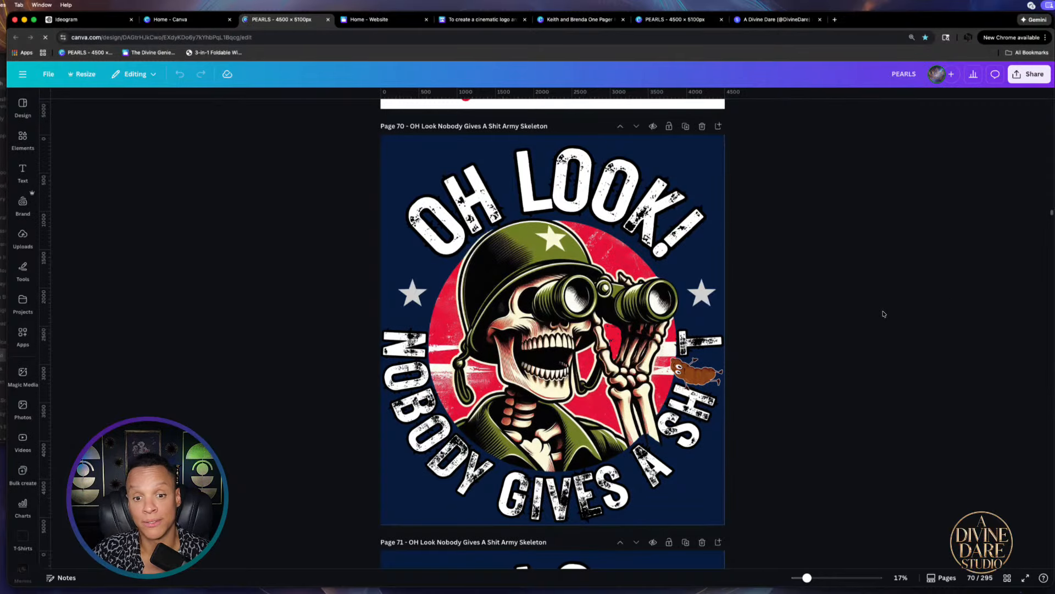
scroll(883, 314, down, 2)
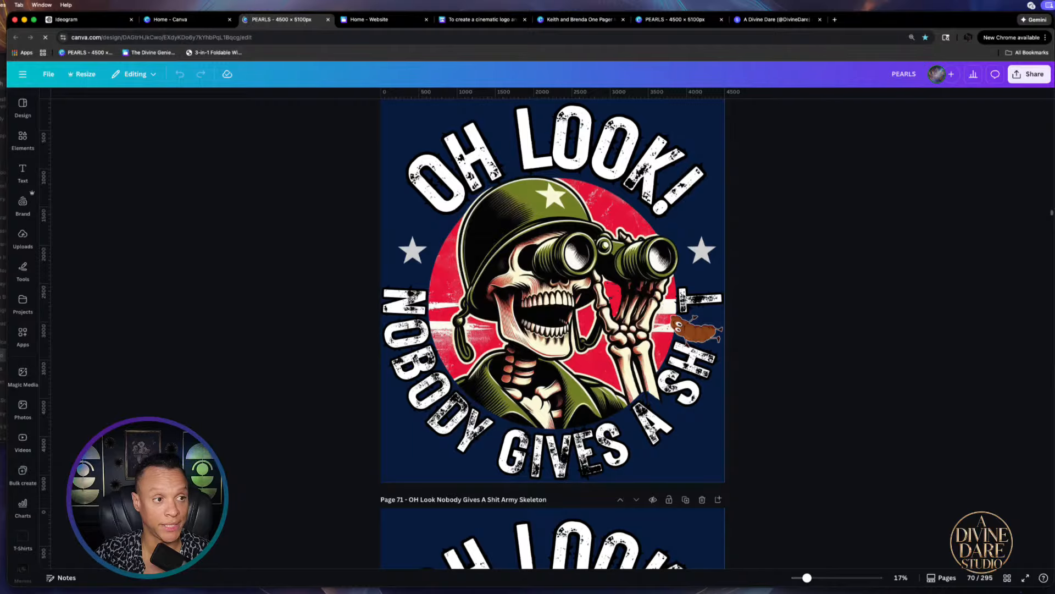
scroll(907, 304, down, 3)
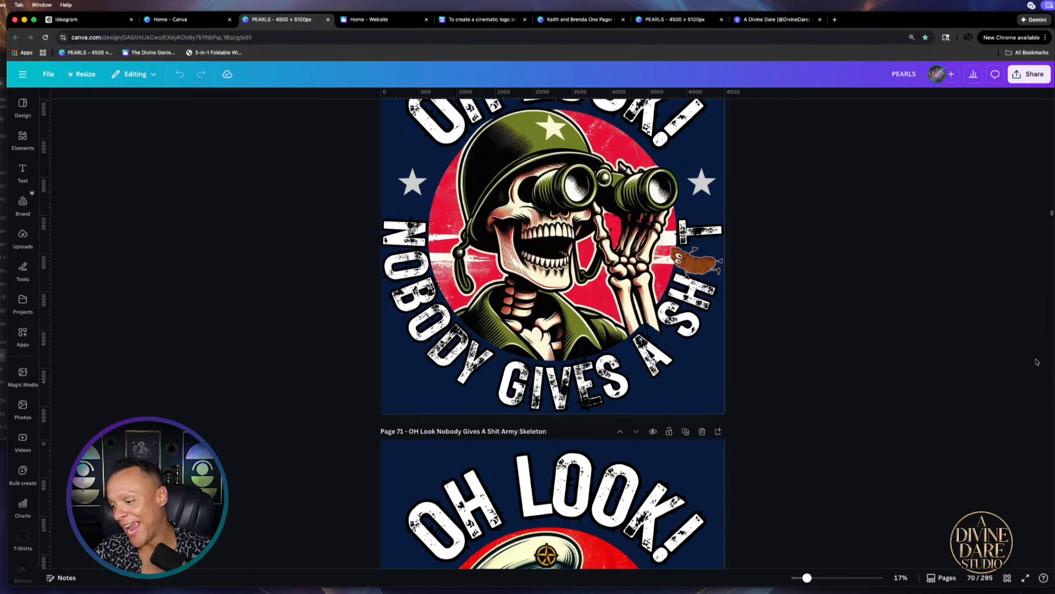
scroll(942, 370, down, 2)
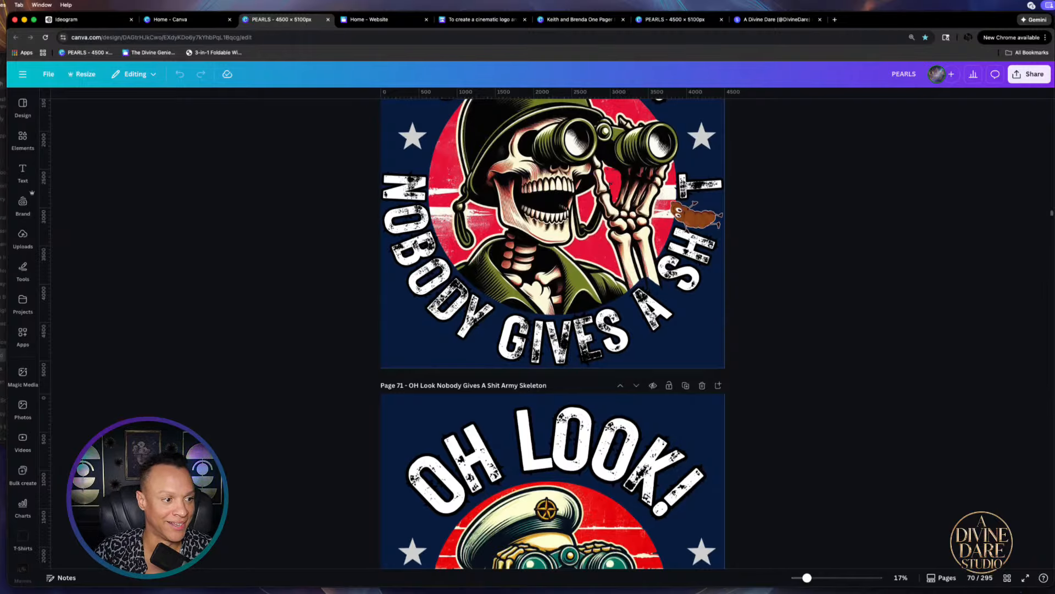
scroll(932, 306, up, 8)
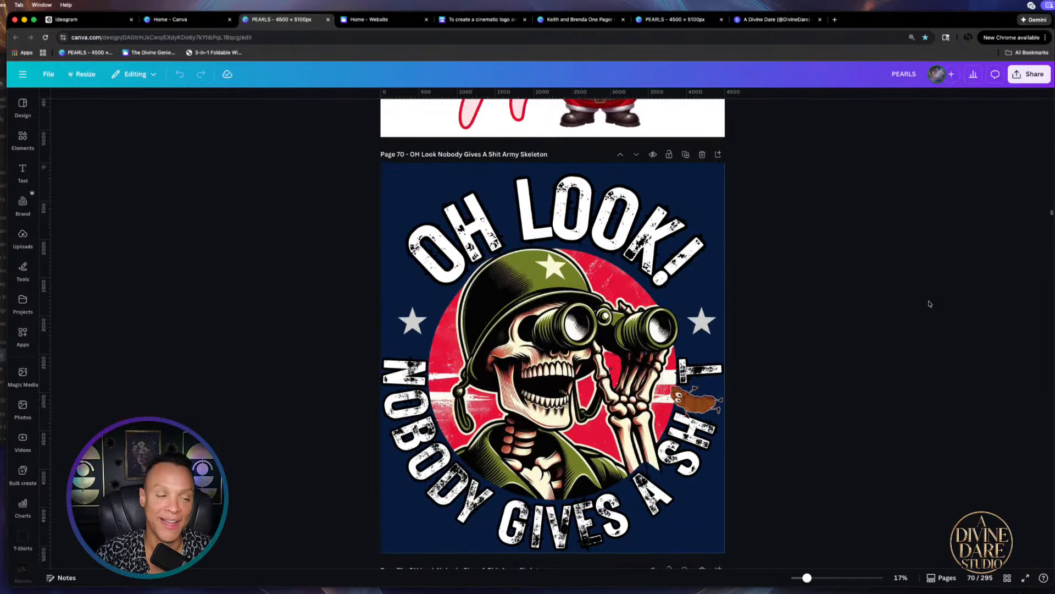
scroll(929, 303, down, 1)
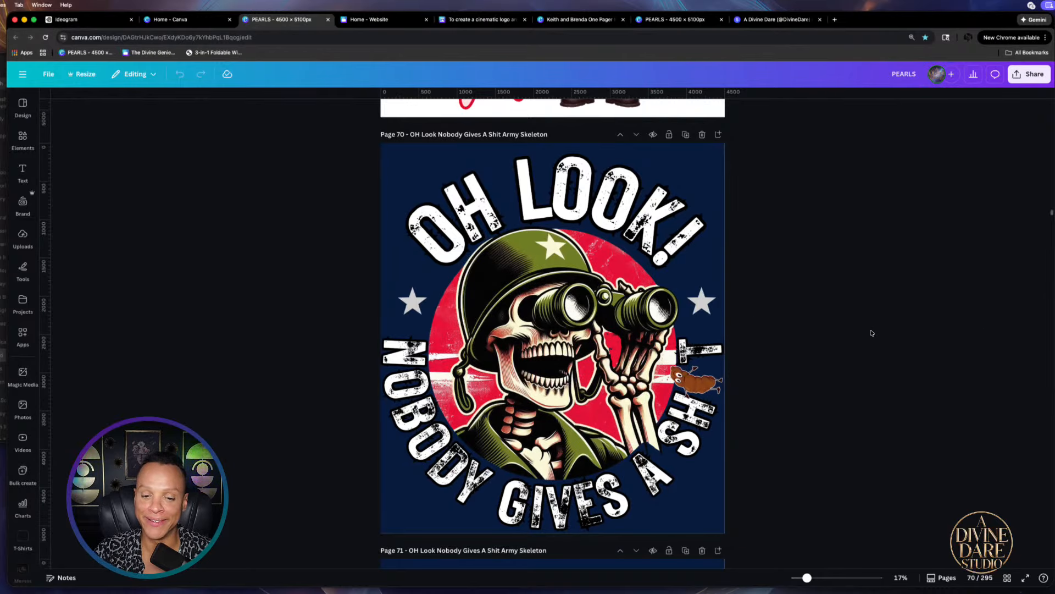
scroll(882, 330, down, 1)
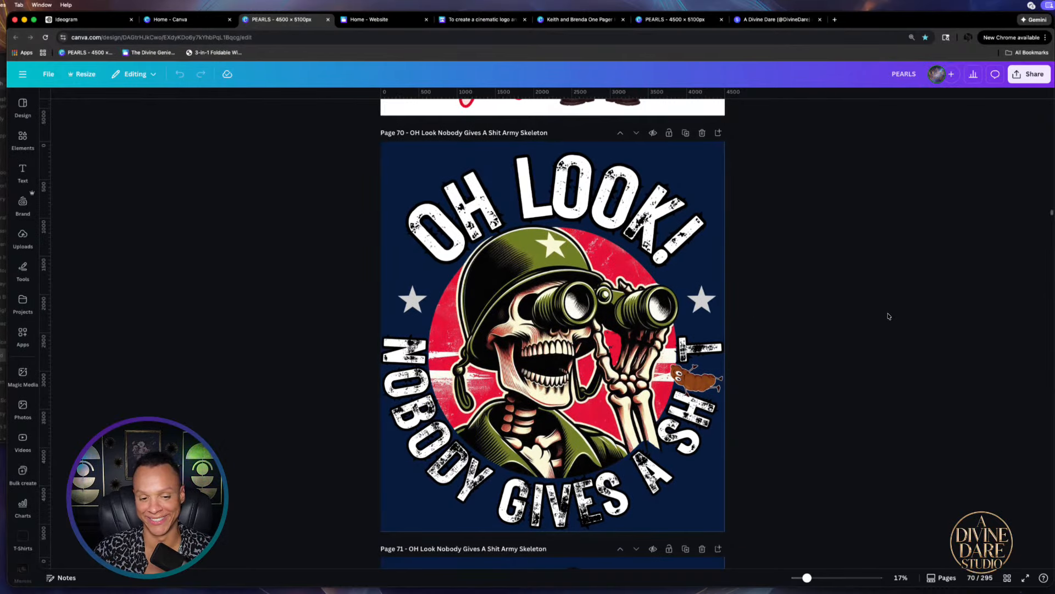
scroll(889, 316, down, 10)
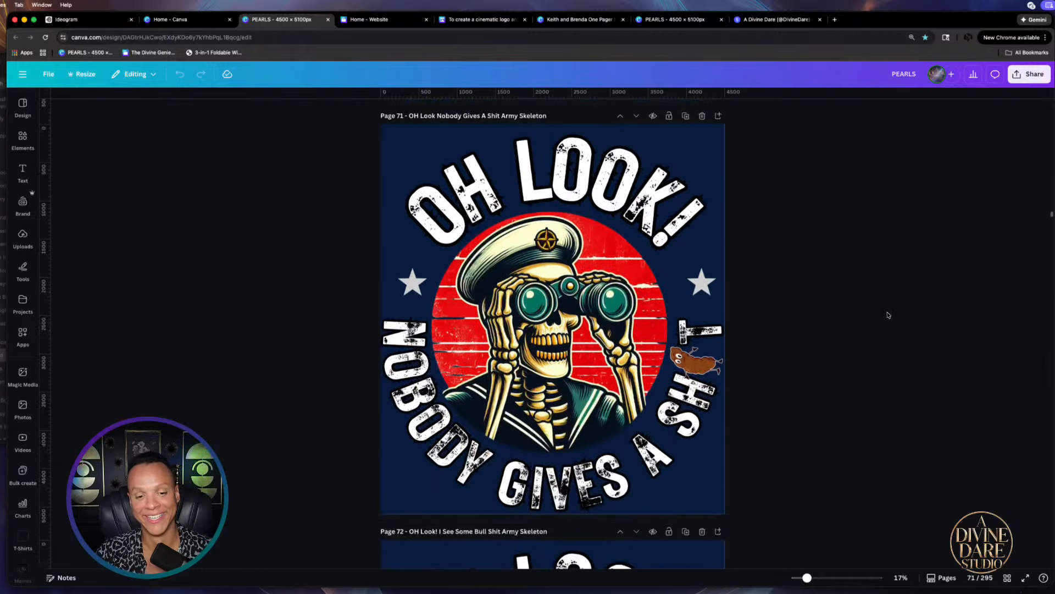
scroll(889, 315, down, 5)
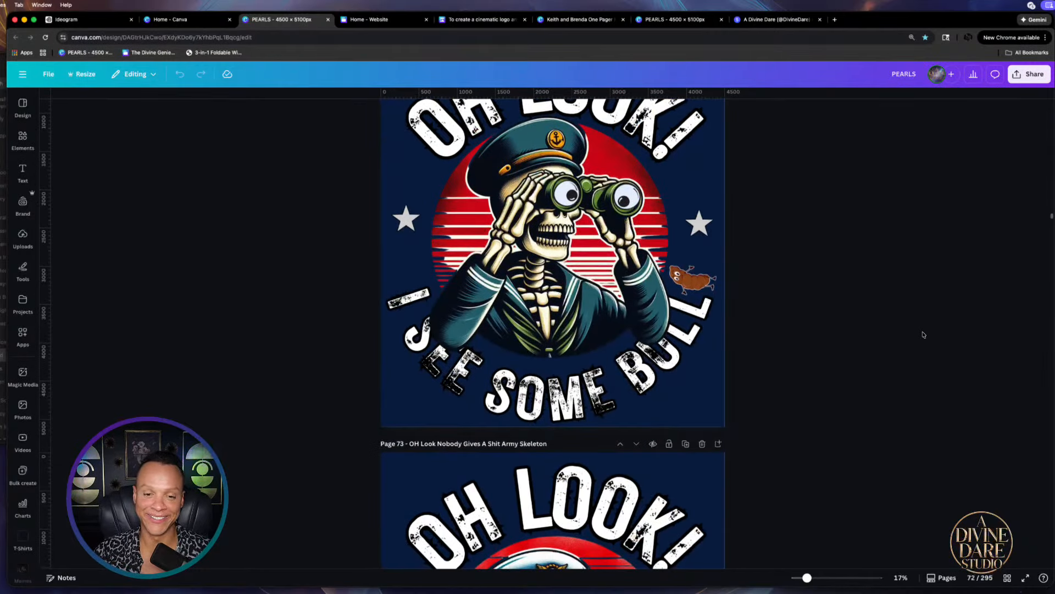
scroll(924, 334, down, 5)
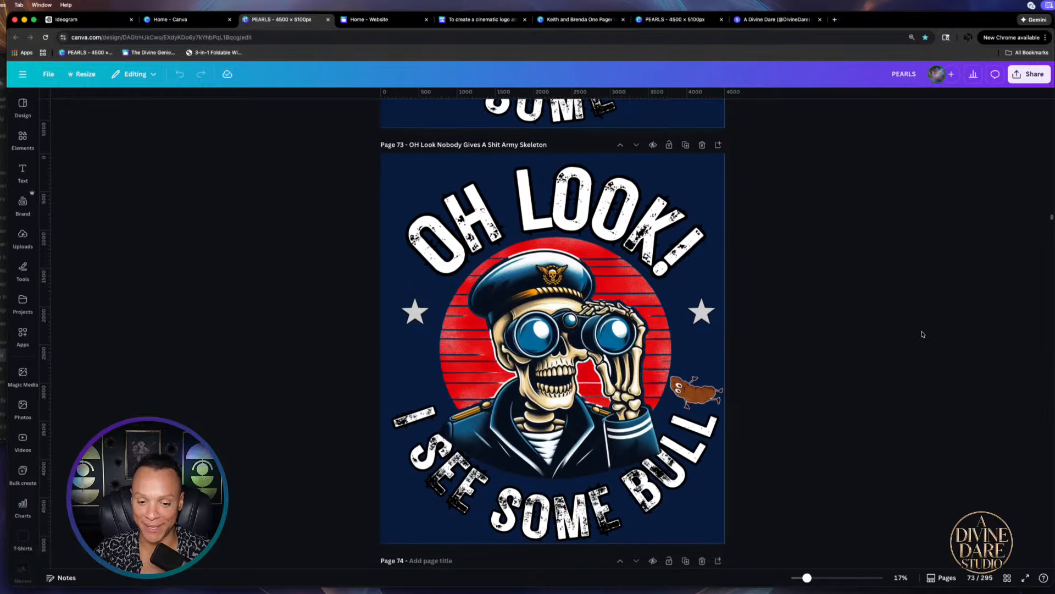
Review the designs further on, including You Matter, My Energy Is Expensive and the lemon characters, stopping at page 117
scroll(923, 334, down, 20)
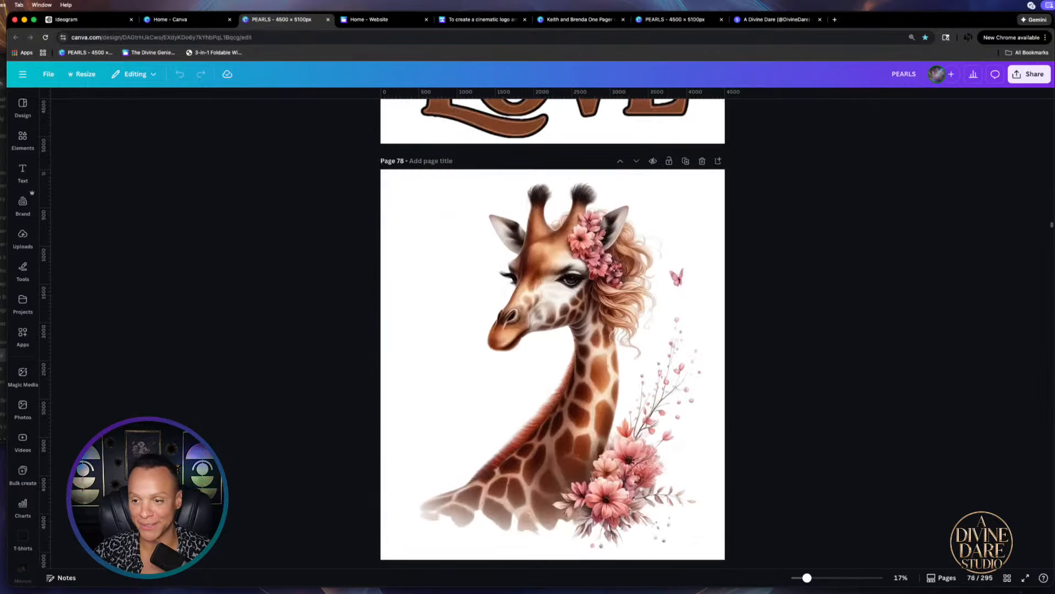
drag(1051, 229, 1050, 273)
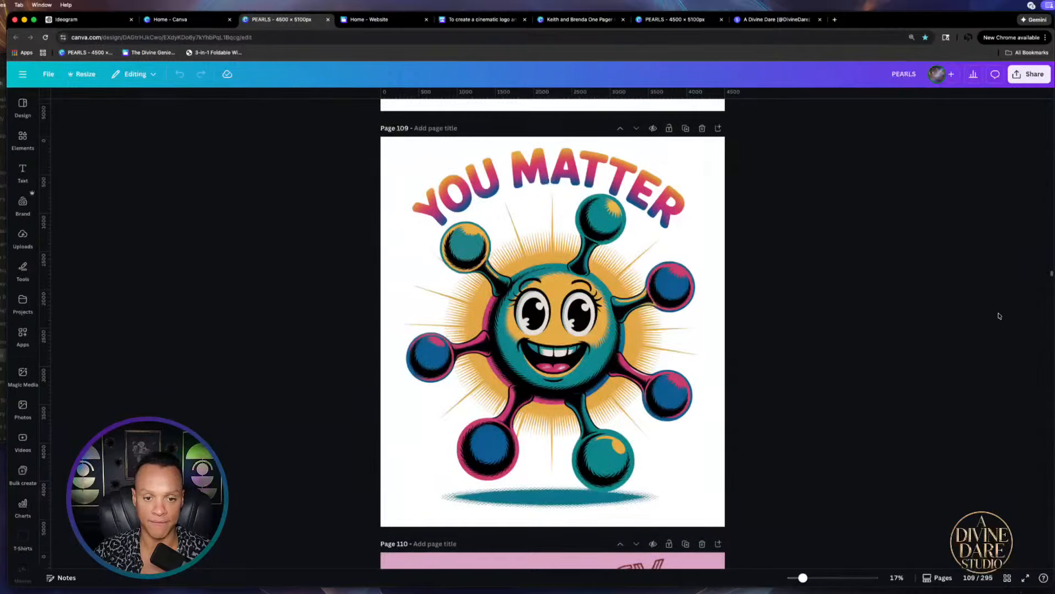
scroll(999, 316, down, 10)
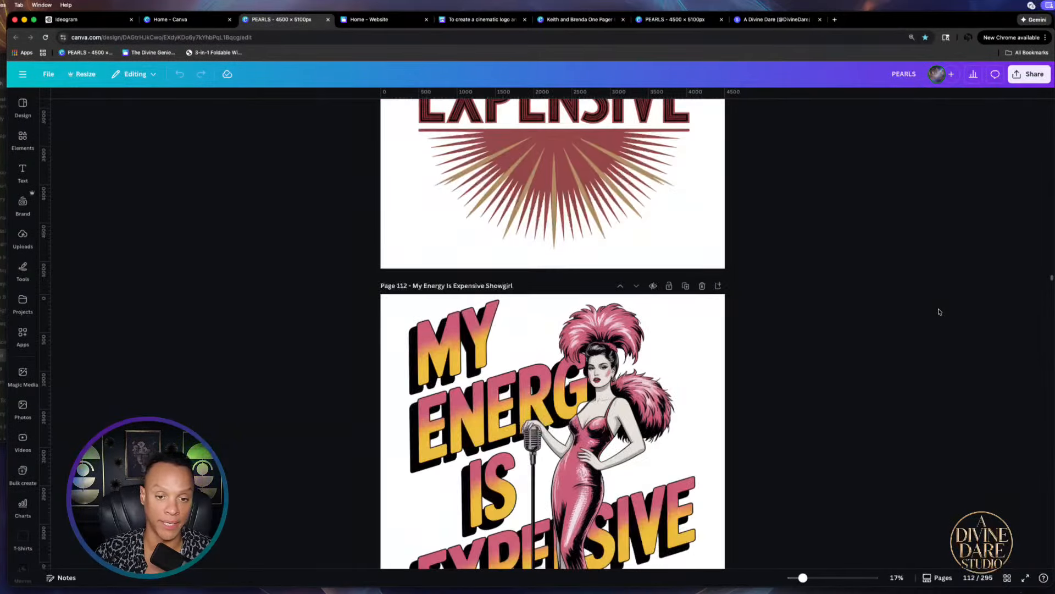
scroll(940, 312, down, 10)
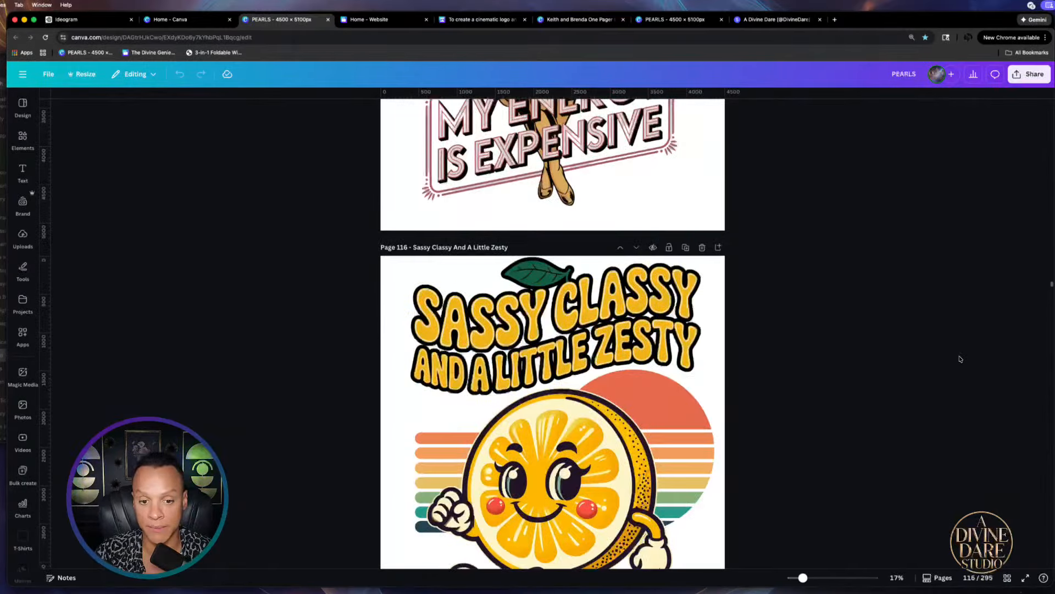
scroll(960, 359, down, 4)
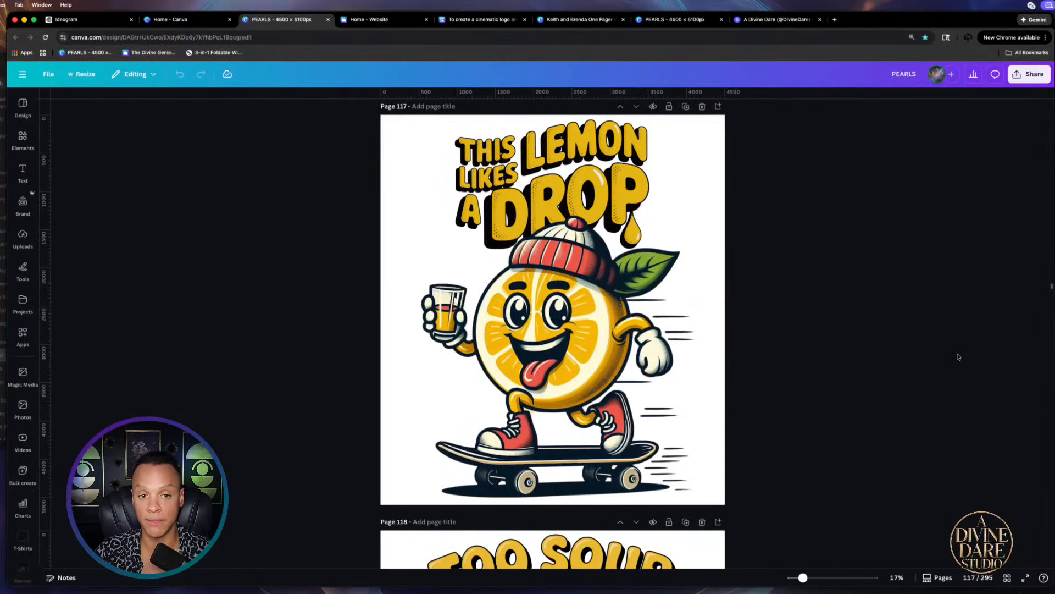
scroll(958, 357, down, 3)
scroll(829, 307, up, 1)
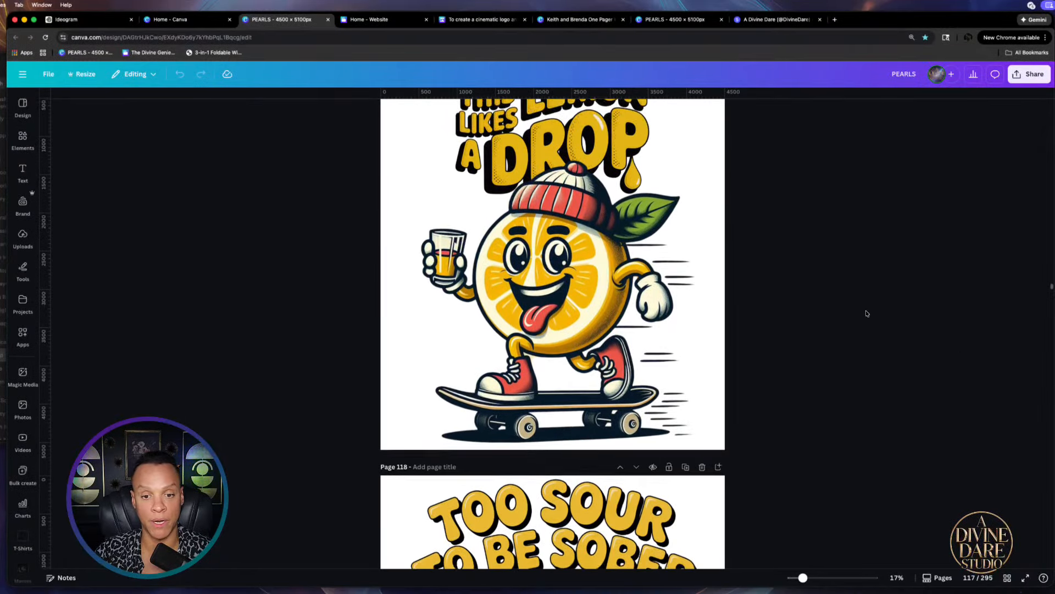
scroll(876, 271, up, 1)
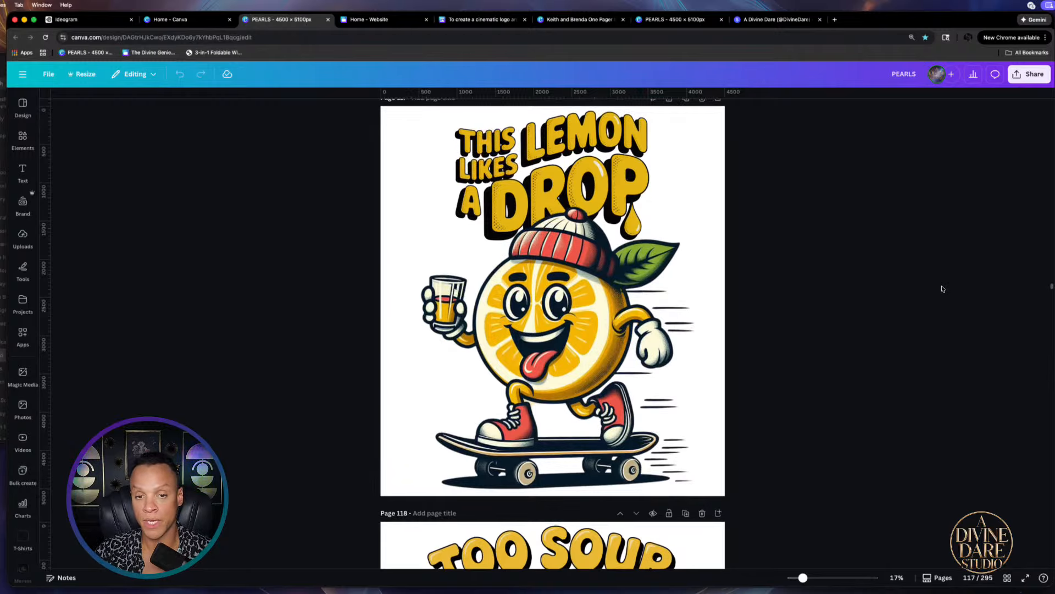
Review the lemon and orange character designs from page 117, continuing past Beauty And The Beast to Salty Diva One on page 126
scroll(879, 296, down, 5)
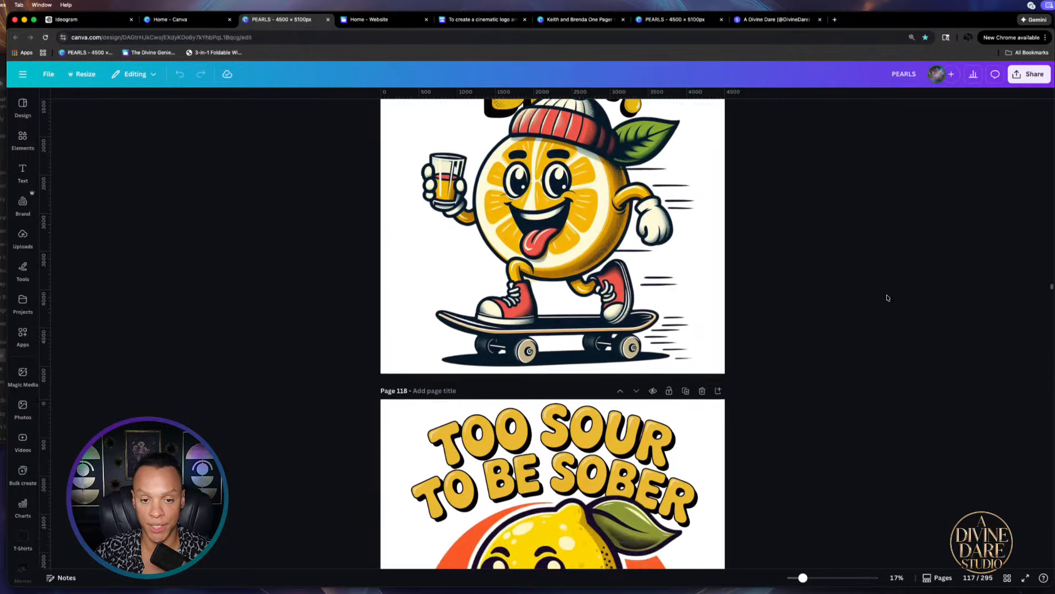
scroll(888, 296, down, 2)
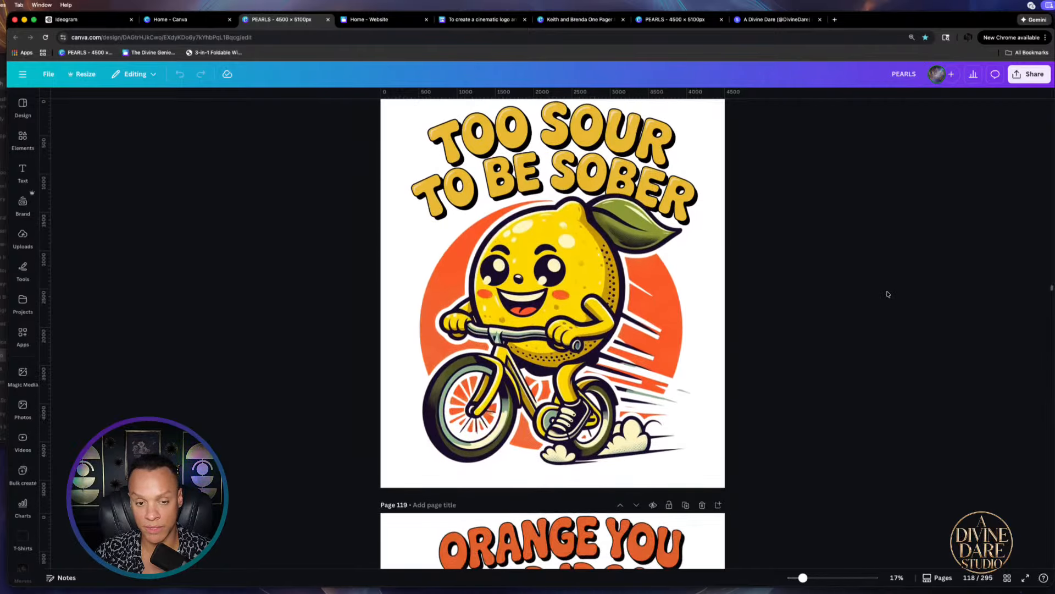
scroll(886, 299, down, 3)
scroll(886, 298, down, 10)
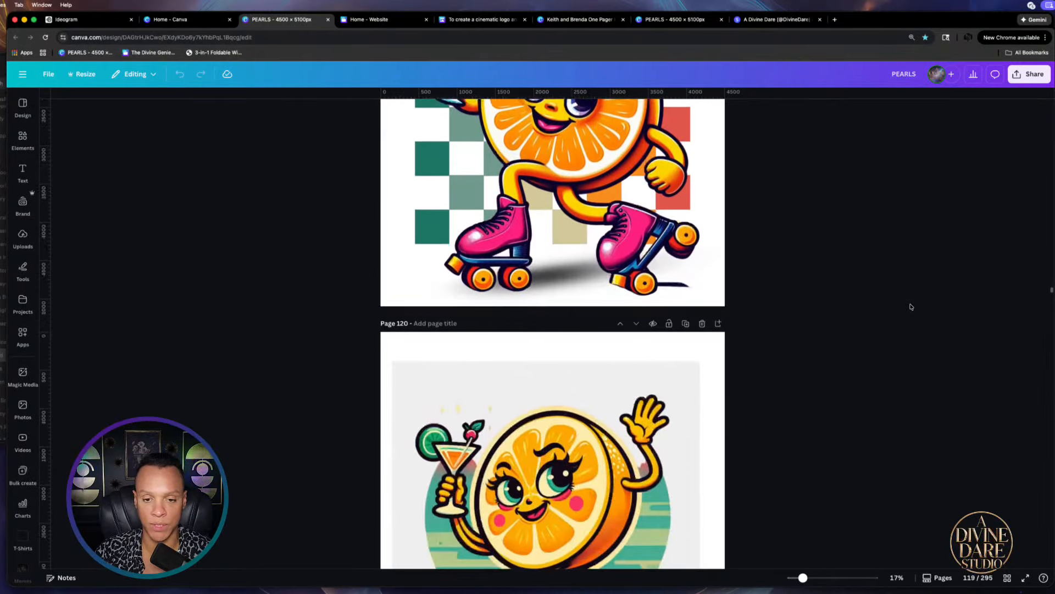
scroll(911, 306, down, 15)
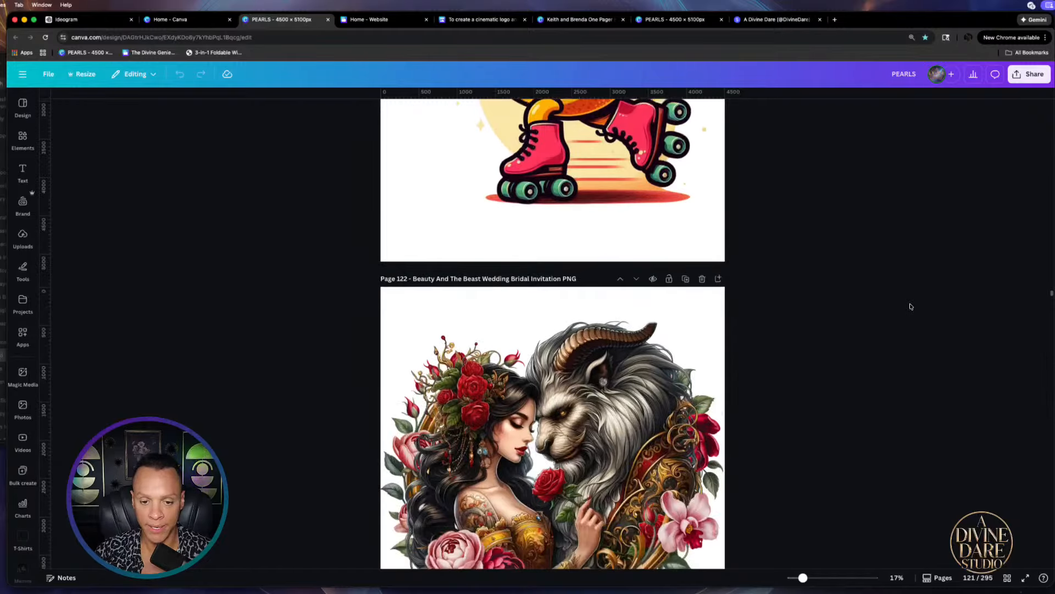
scroll(911, 306, down, 10)
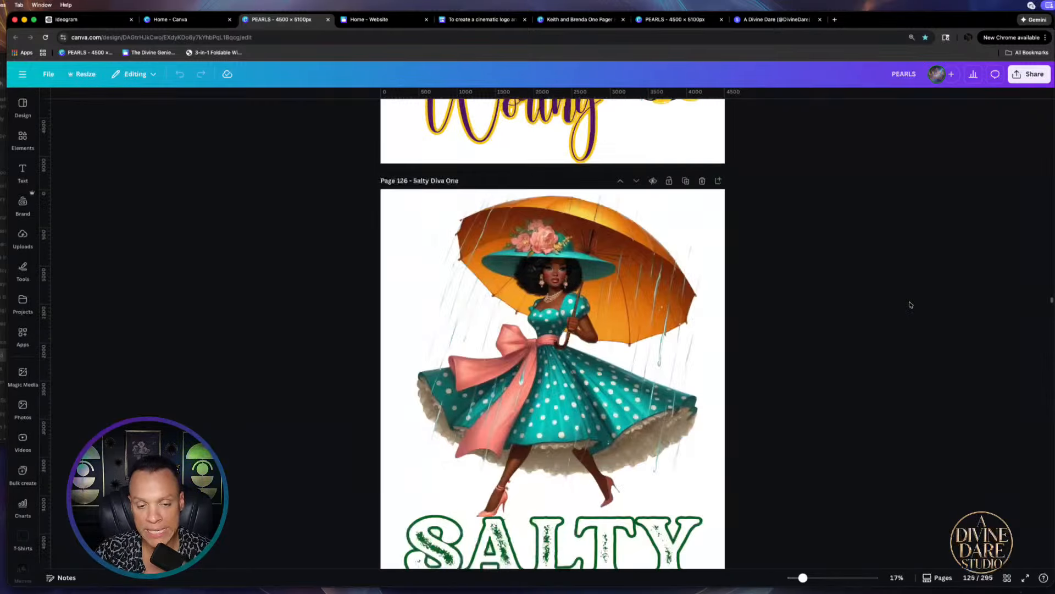
Examine the Christmas hippo, gingerbread, THICC tree, skeleton, Santa and reindeer designs through page 157
scroll(910, 303, down, 5)
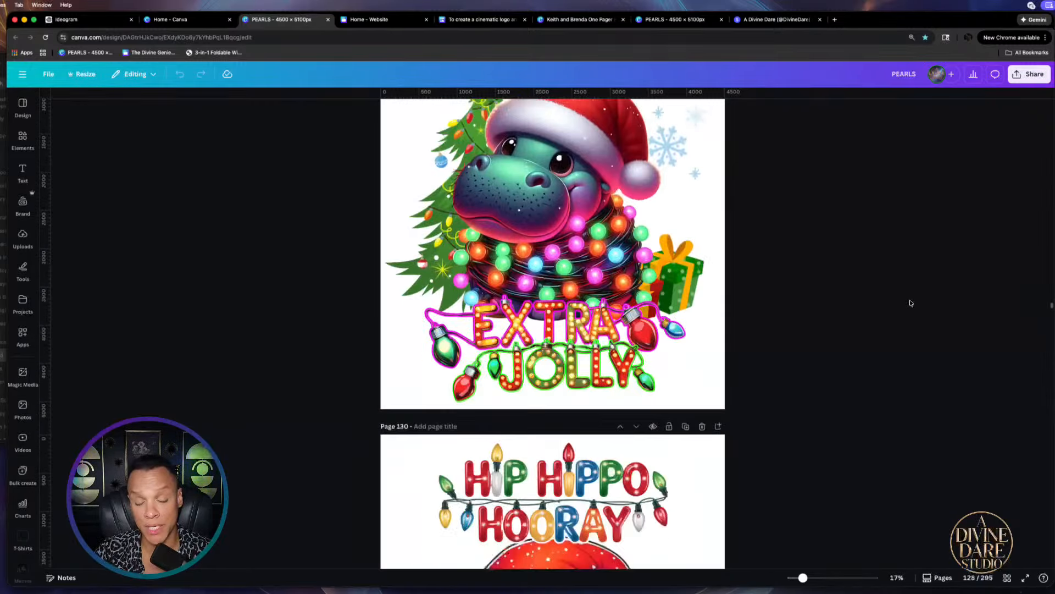
scroll(911, 303, down, 10)
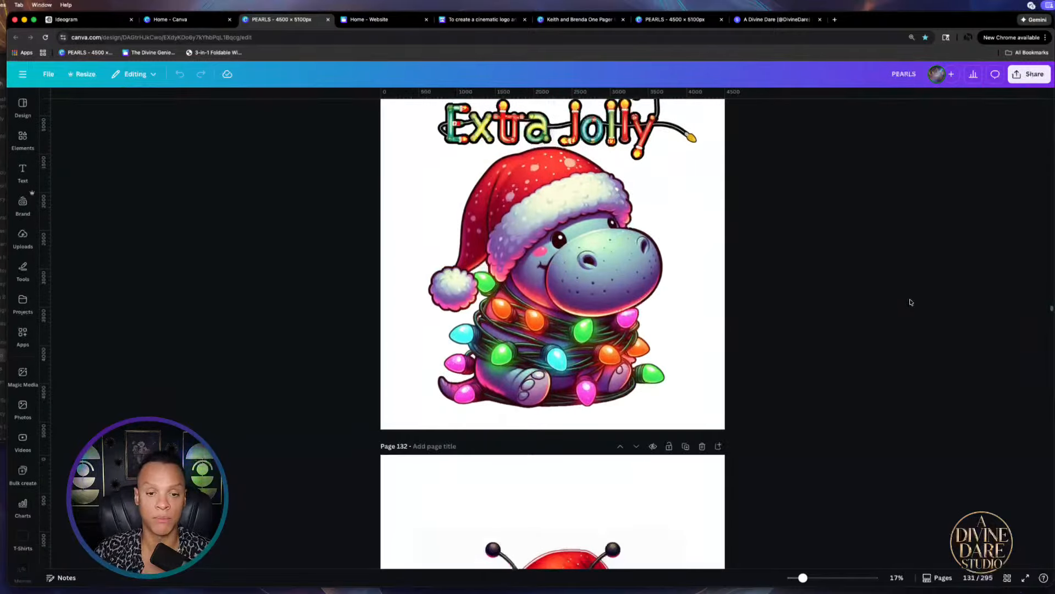
scroll(911, 302, down, 9)
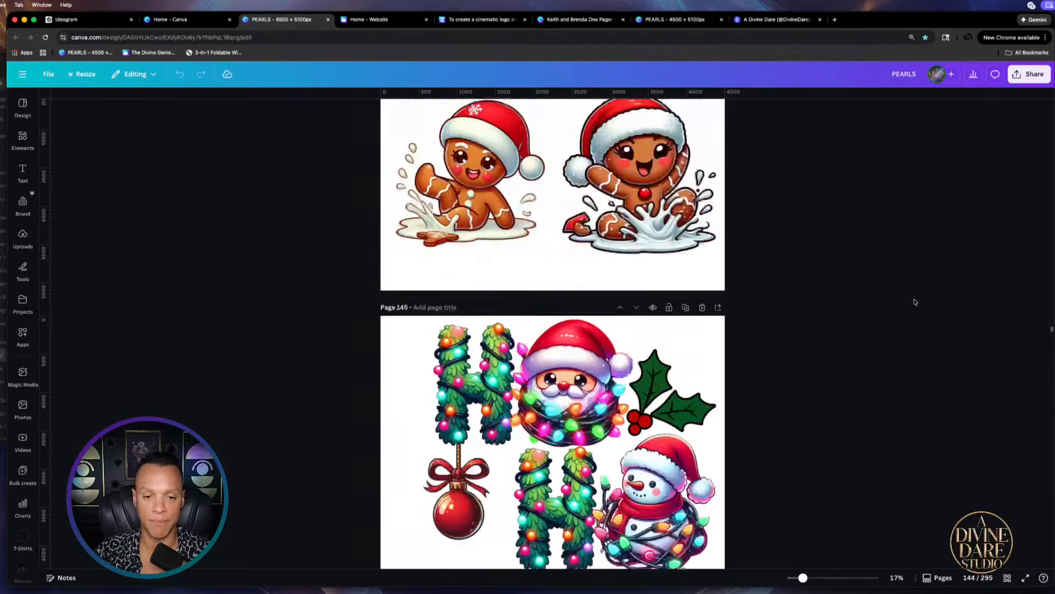
scroll(911, 300, down, 6)
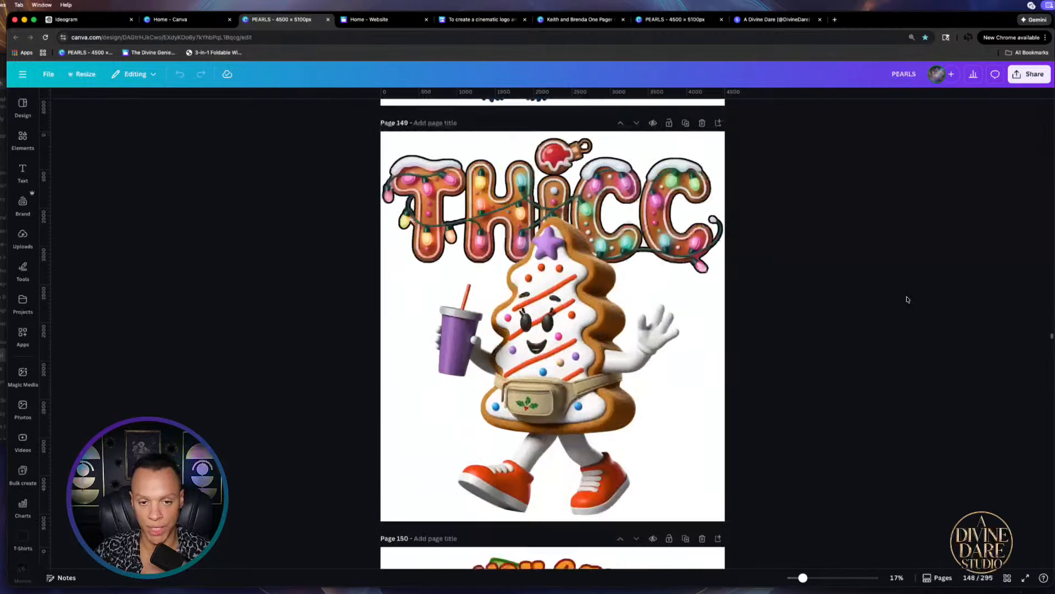
scroll(908, 299, down, 2)
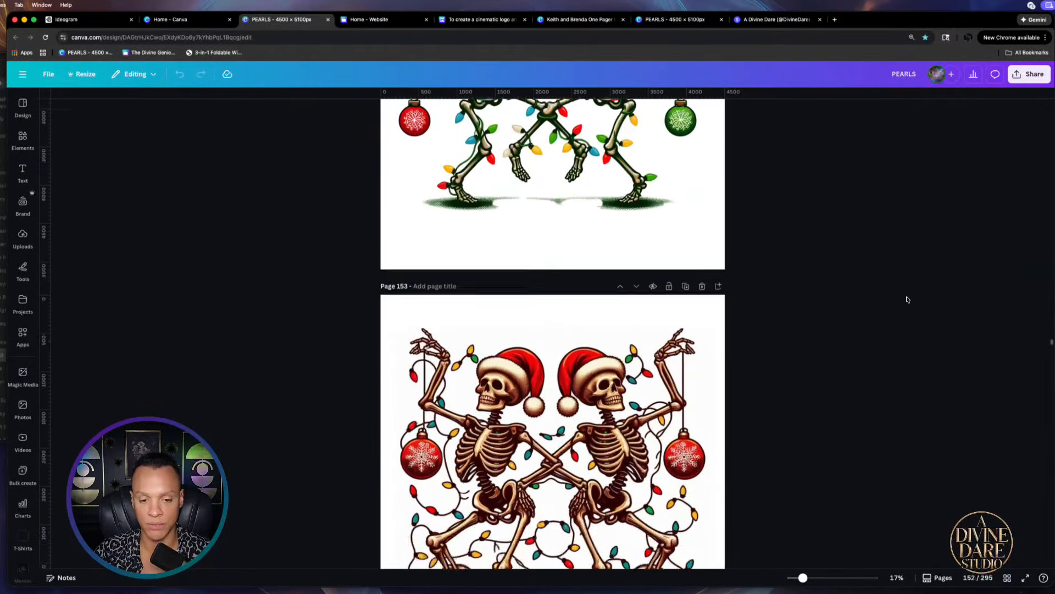
scroll(907, 300, down, 8)
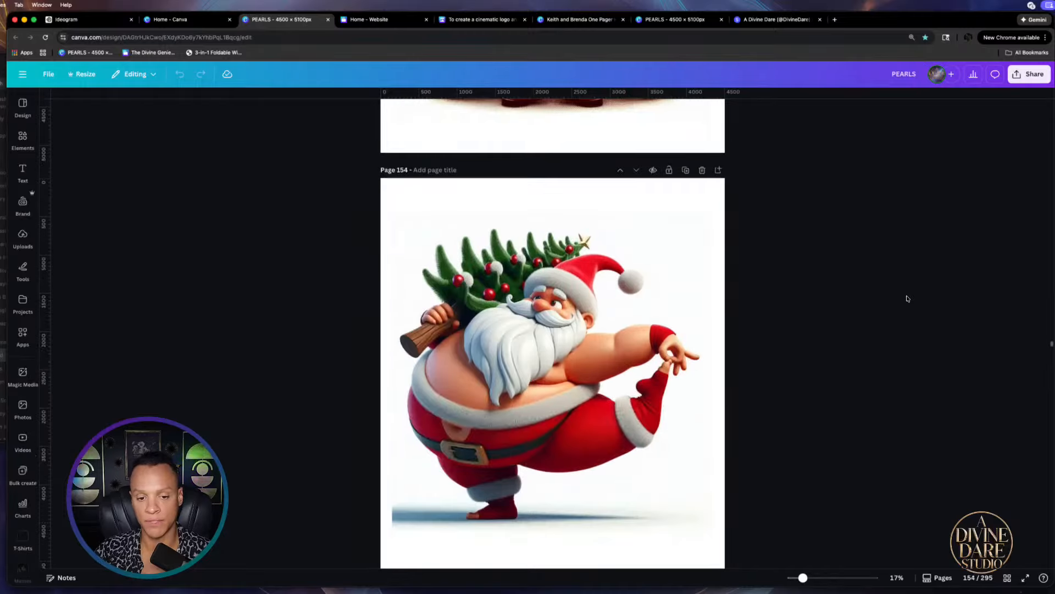
scroll(908, 299, down, 9)
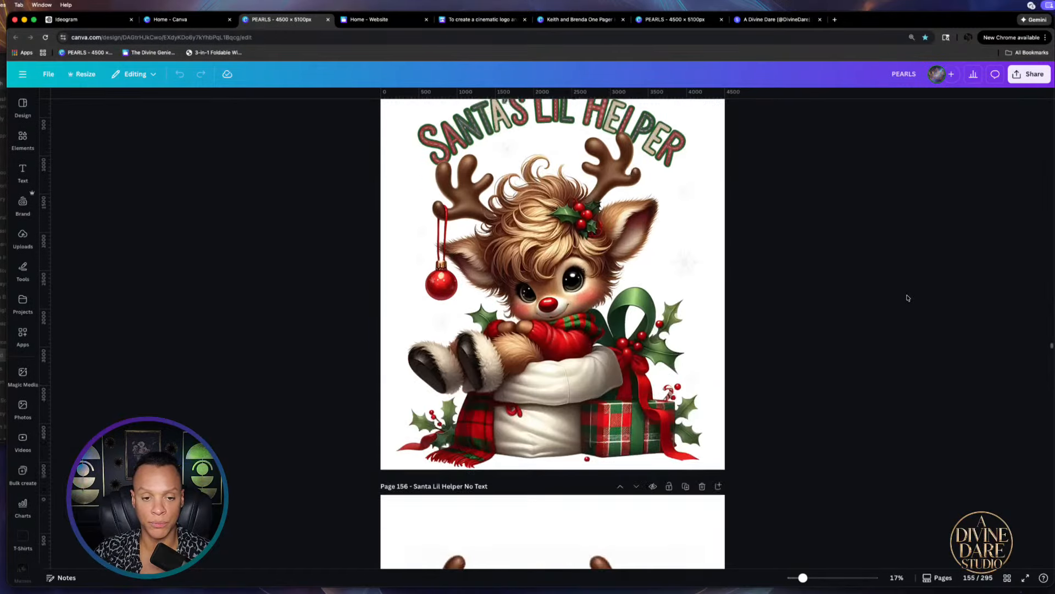
scroll(908, 298, down, 12)
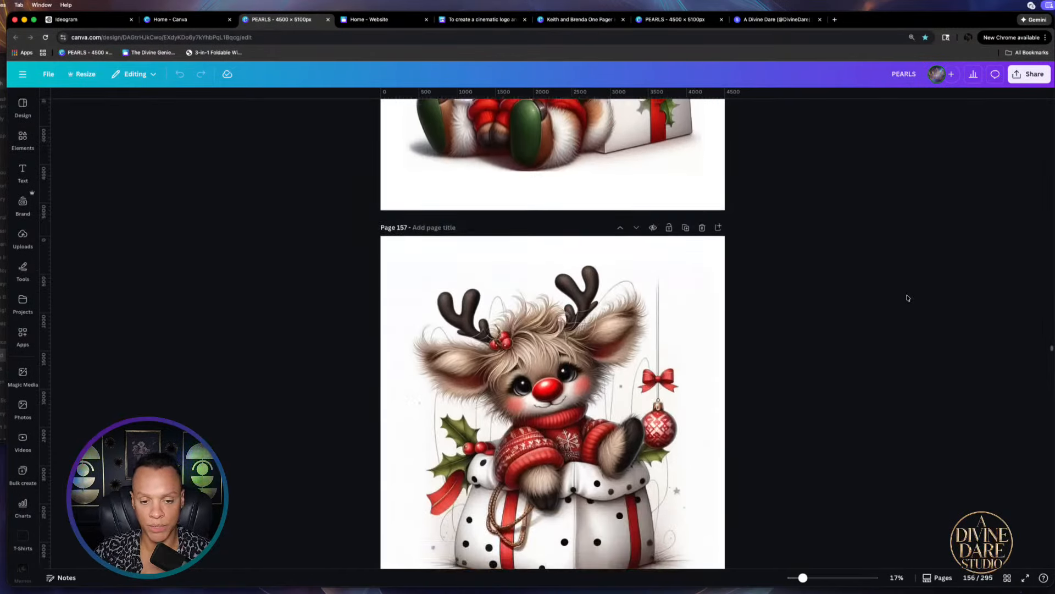
Review the patriotic Labor Of Love designs and the dripping birthday football artwork on pages 160 through 173
scroll(908, 297, down, 20)
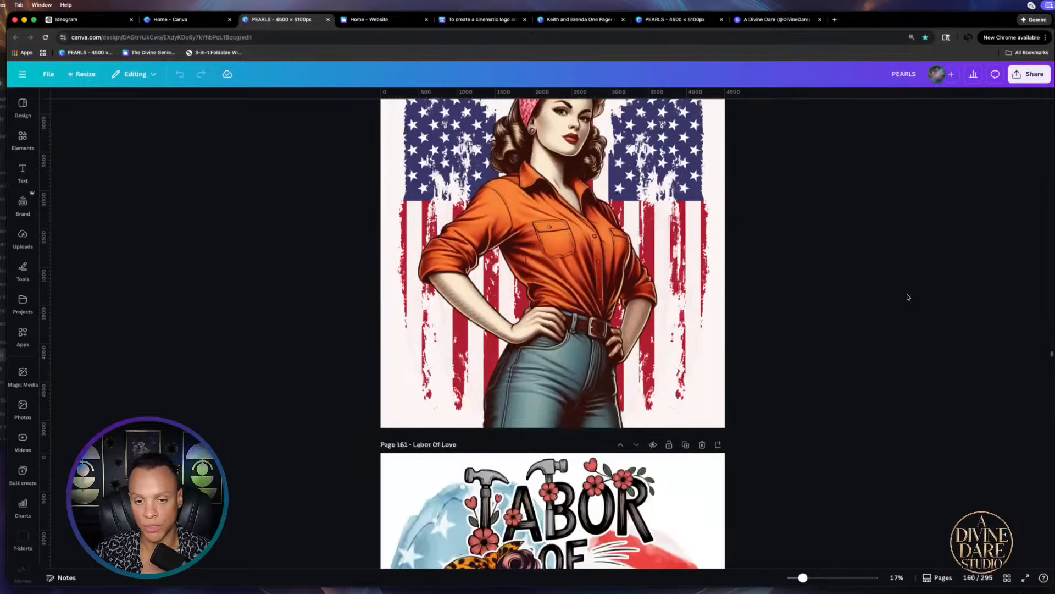
scroll(908, 297, down, 20)
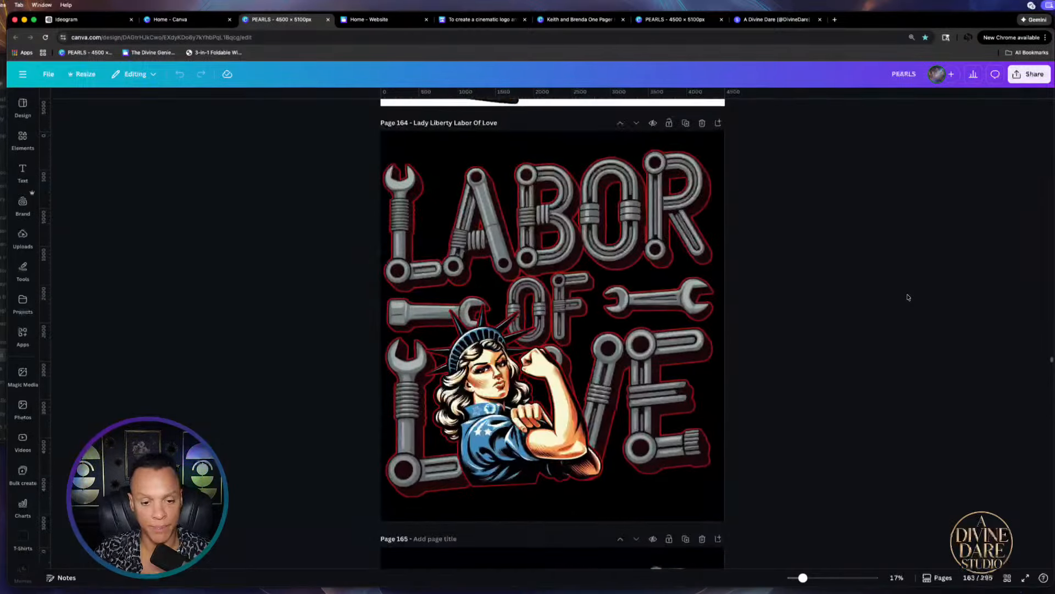
scroll(908, 298, down, 16)
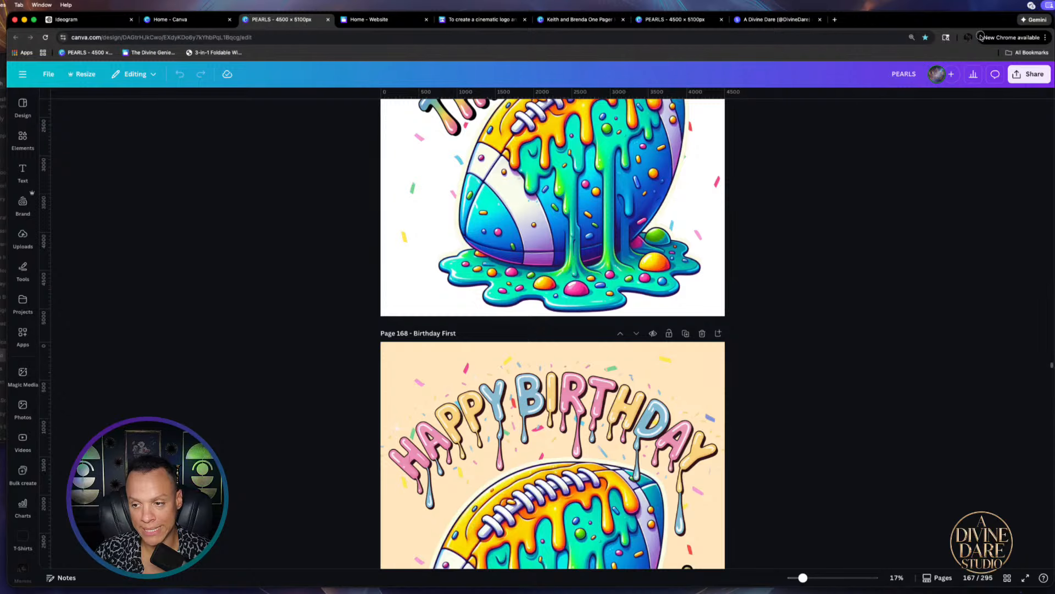
scroll(843, 396, down, 15)
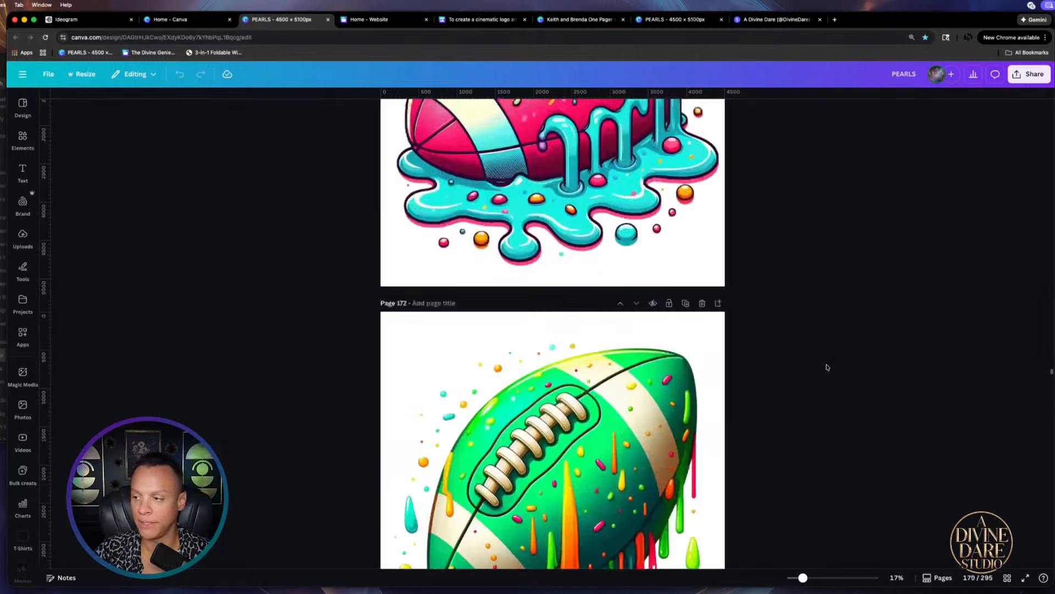
scroll(827, 367, down, 9)
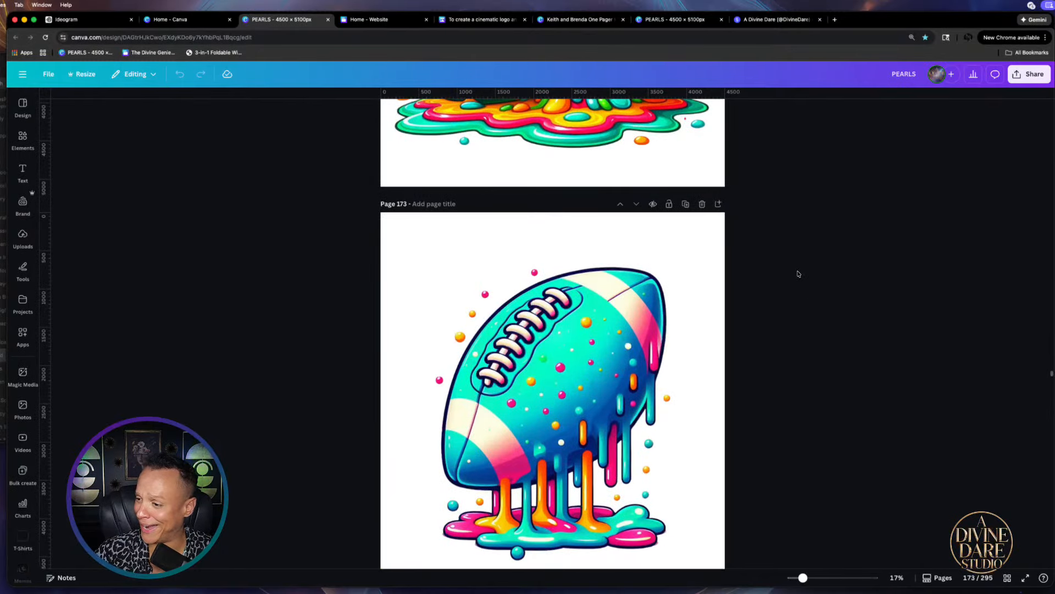
Browse the Game Day Sweet Play, splattered basketball, book-loving dragon and Latina designs on pages 176 through 190
scroll(808, 297, down, 20)
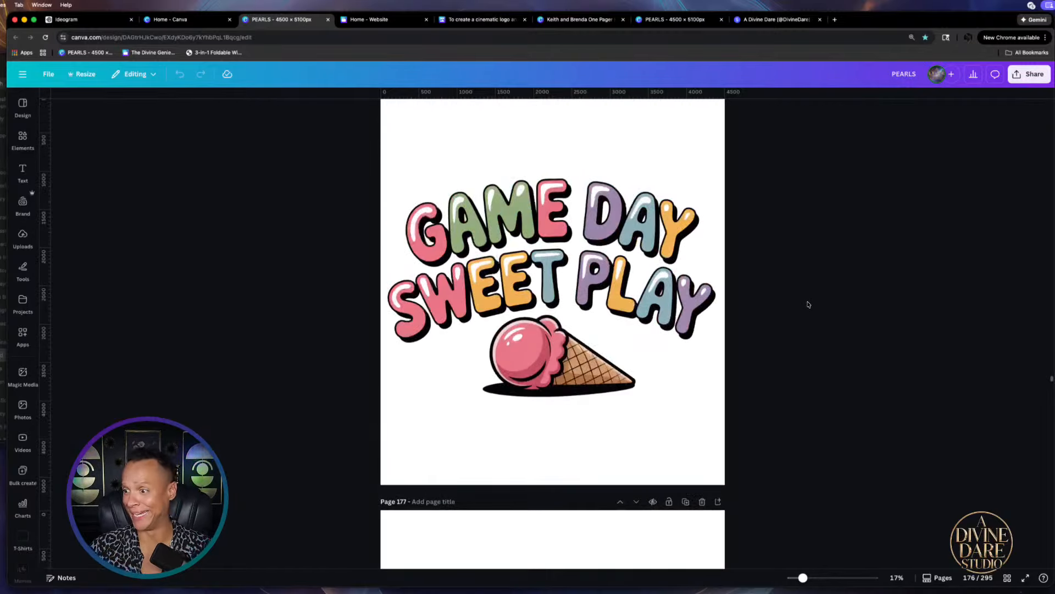
scroll(803, 315, down, 8)
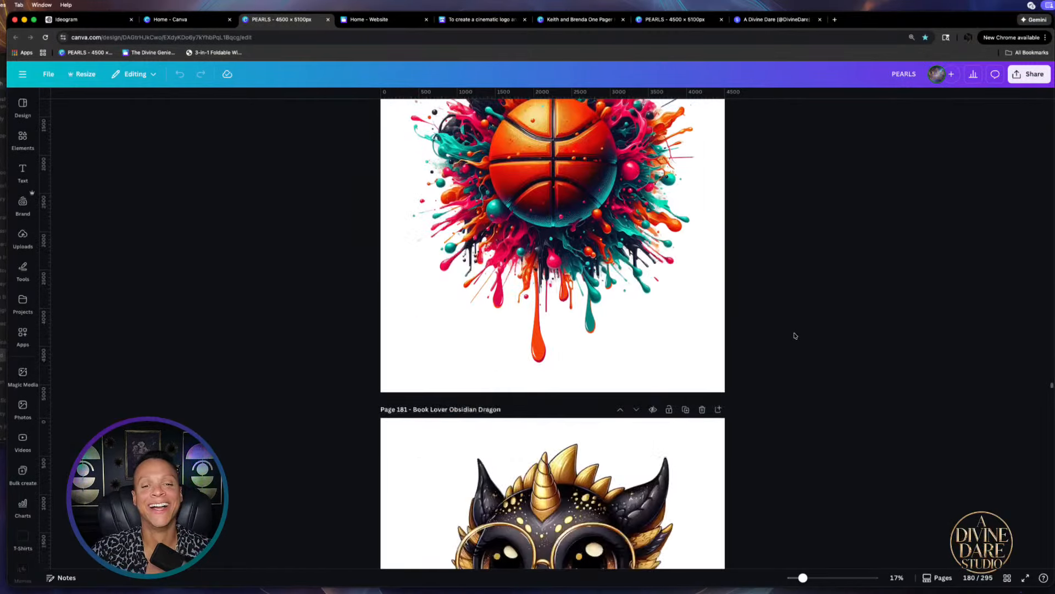
scroll(806, 323, down, 12)
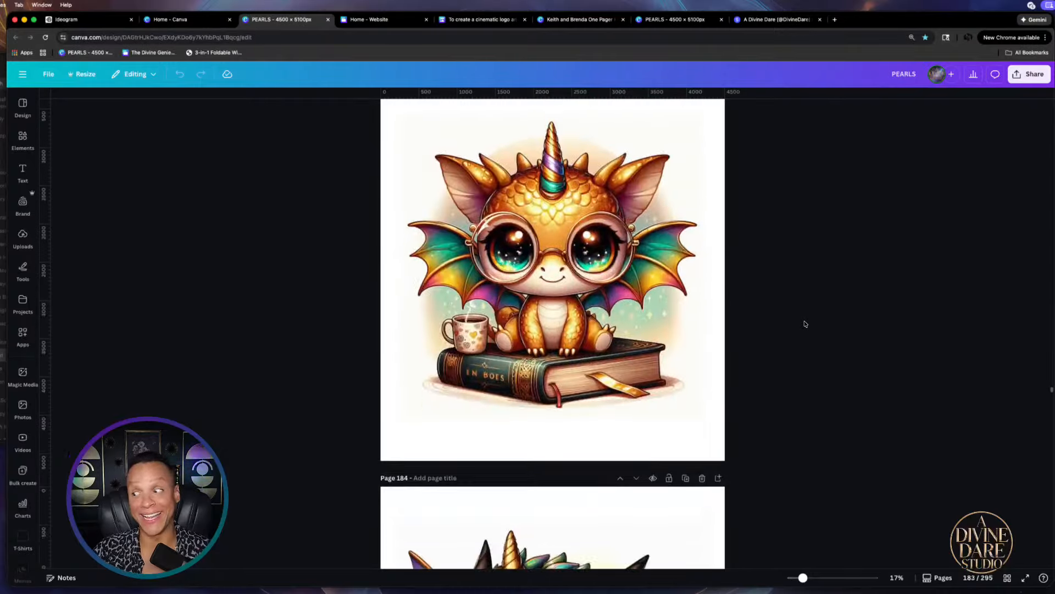
scroll(803, 324, down, 12)
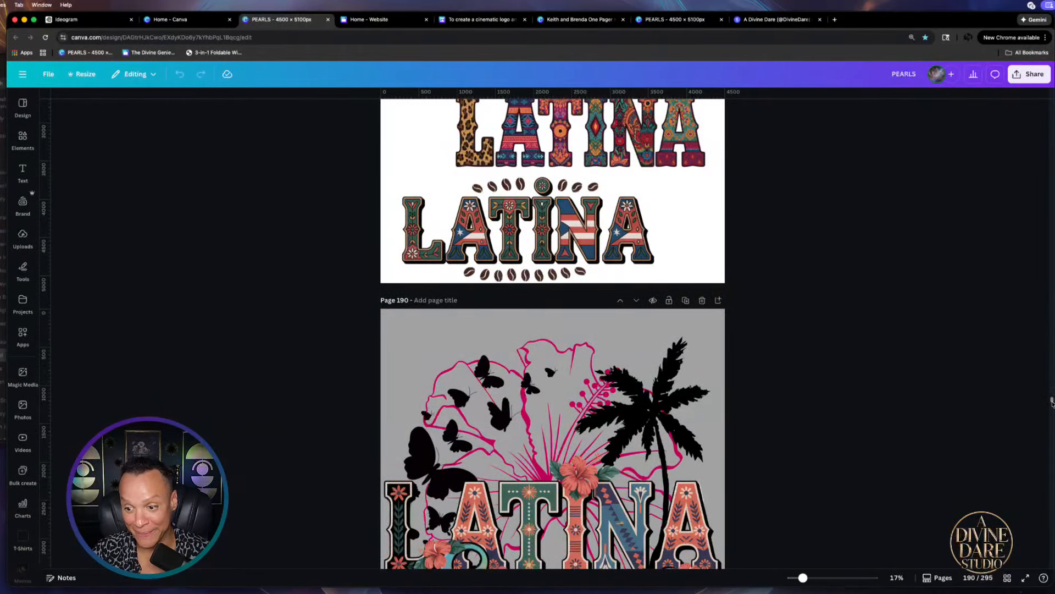
Skip ahead to page 217 and review the turtle, Oktoberfest, small town christmas, Sew in Love and rooster designs through page 232
drag(1051, 403, 1051, 440)
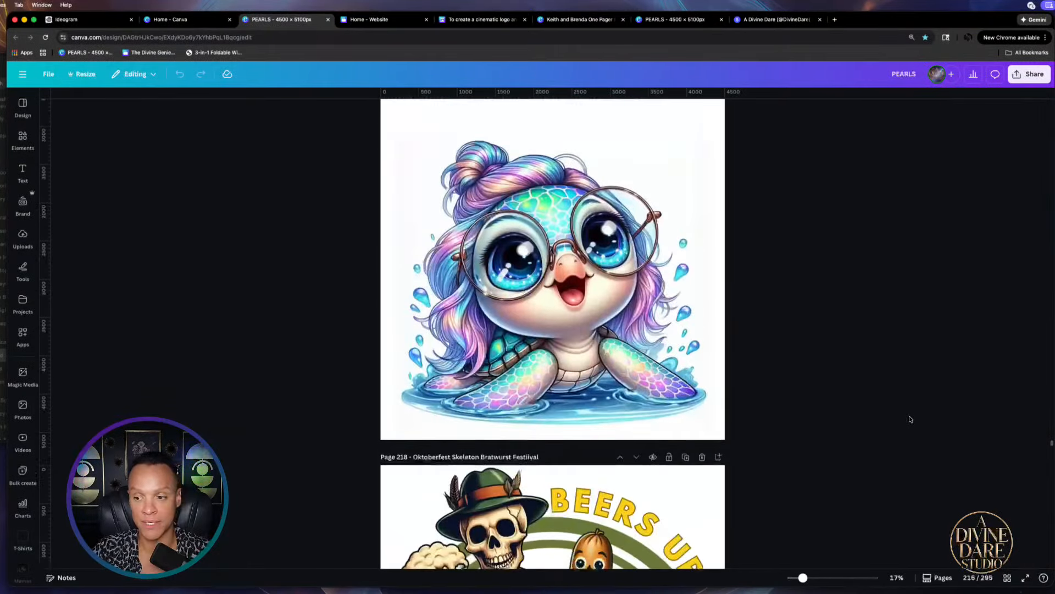
scroll(911, 420, down, 1)
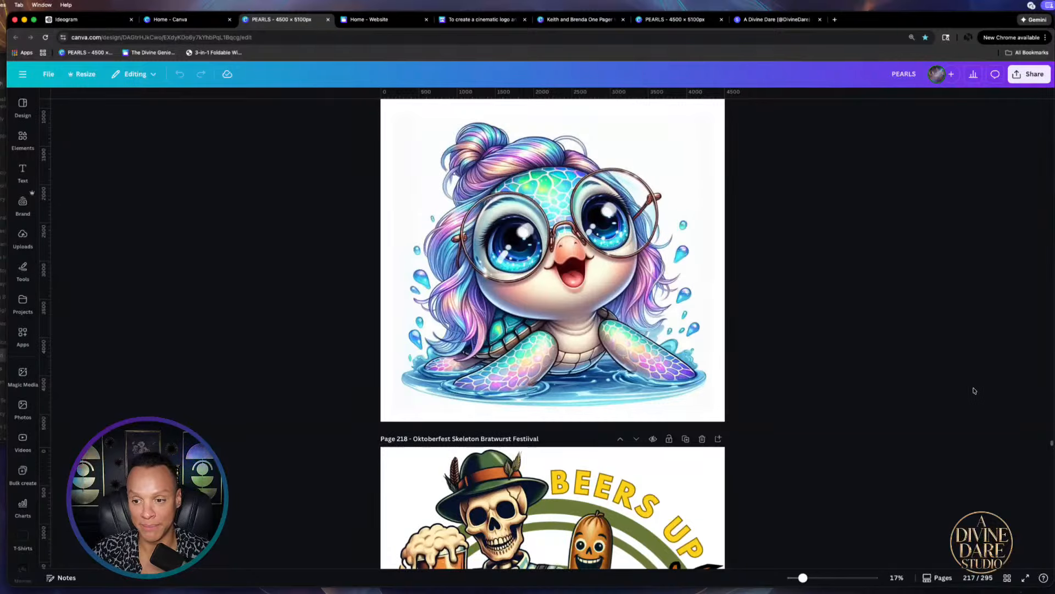
scroll(973, 387, down, 10)
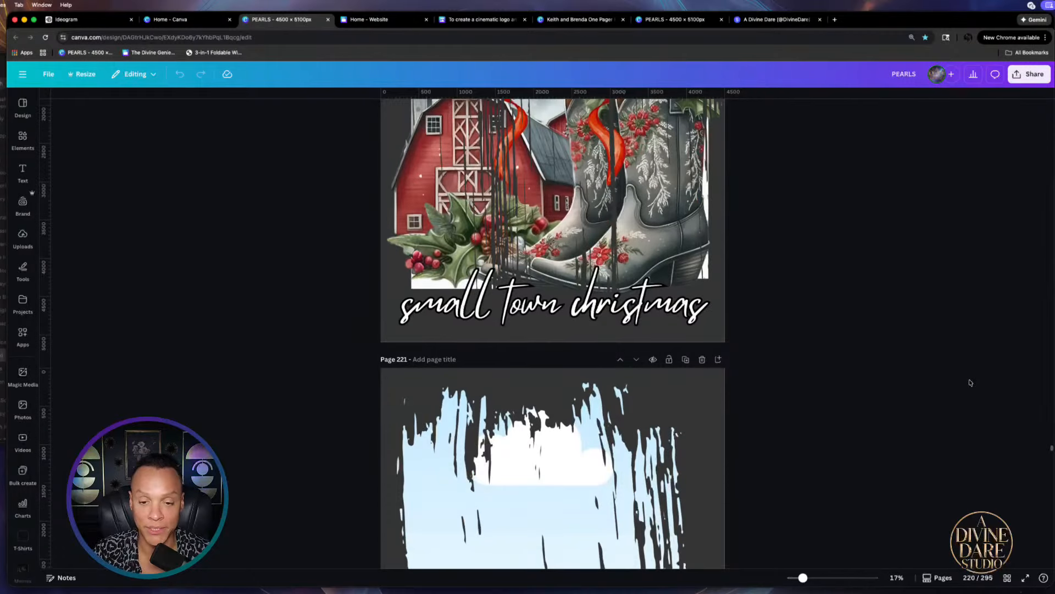
scroll(968, 372, down, 1)
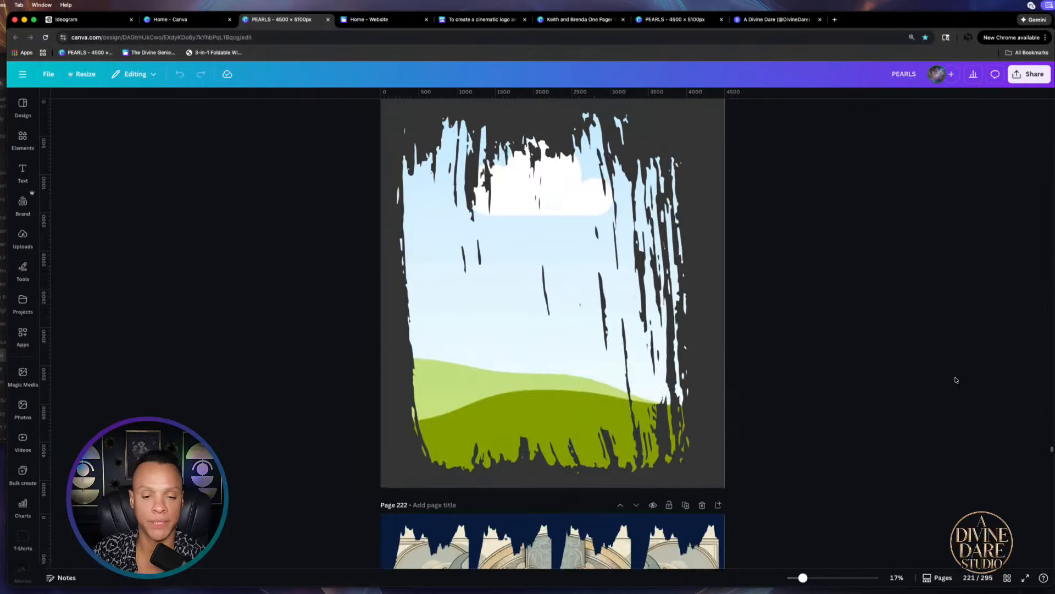
scroll(955, 379, down, 10)
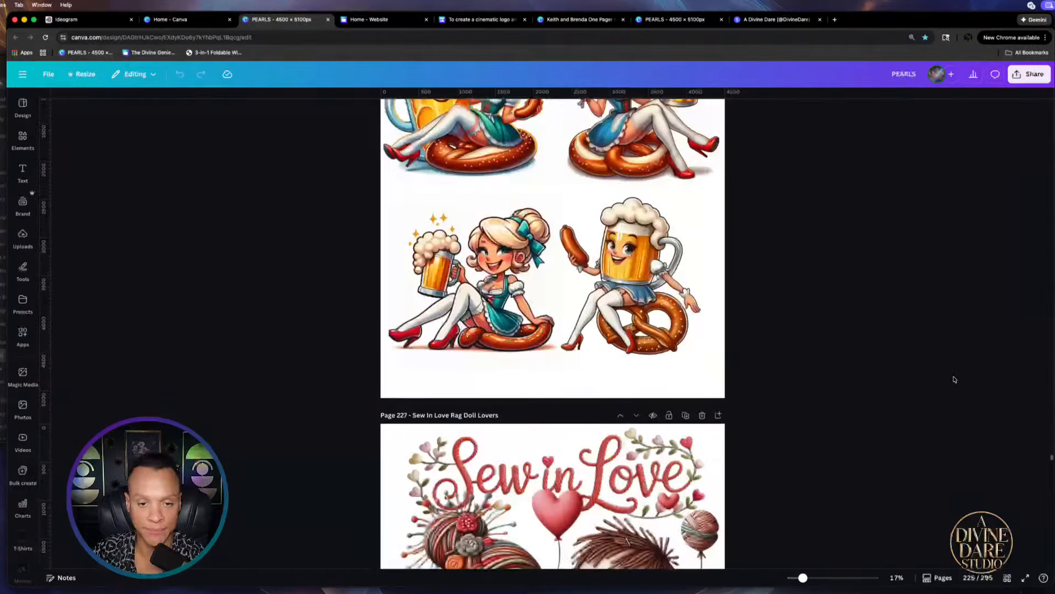
scroll(955, 379, down, 6)
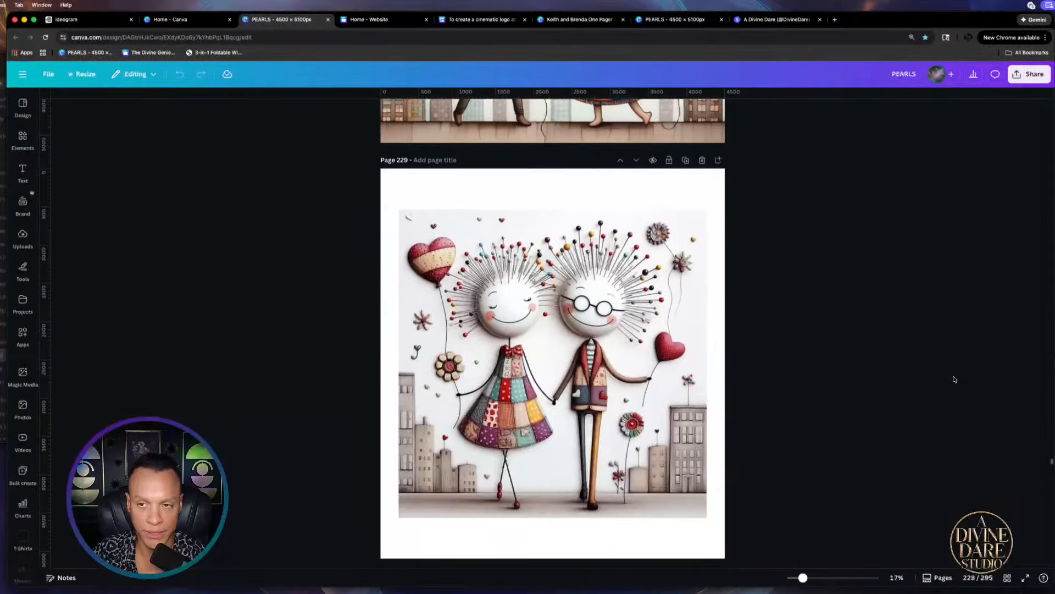
scroll(954, 379, down, 8)
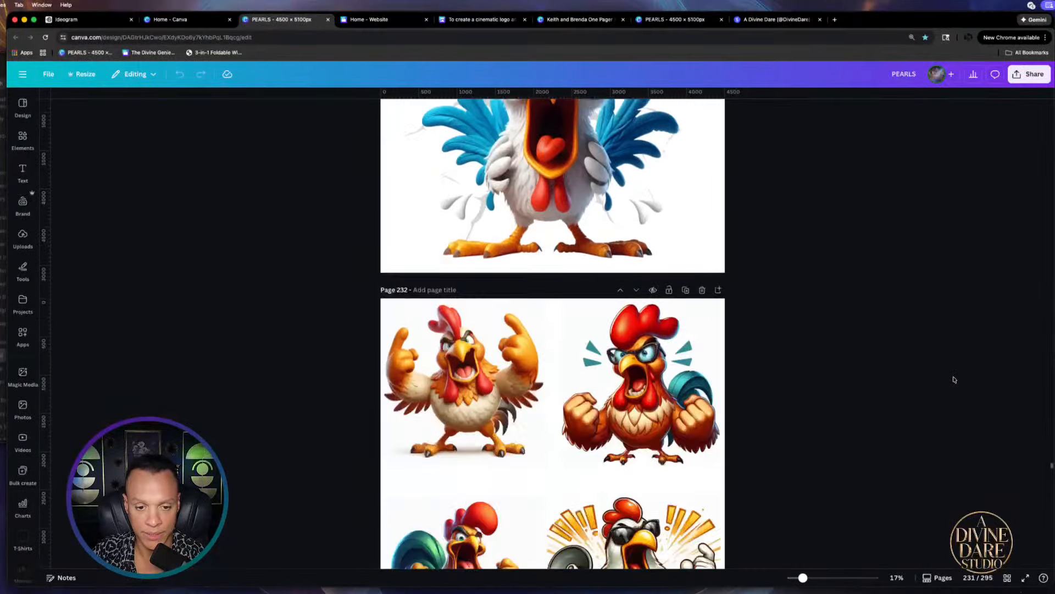
Examine the Hop Till You Drop frog, Santa, cocoa mug, butterfly lady and snowflake wreath designs through page 259
scroll(955, 379, down, 10)
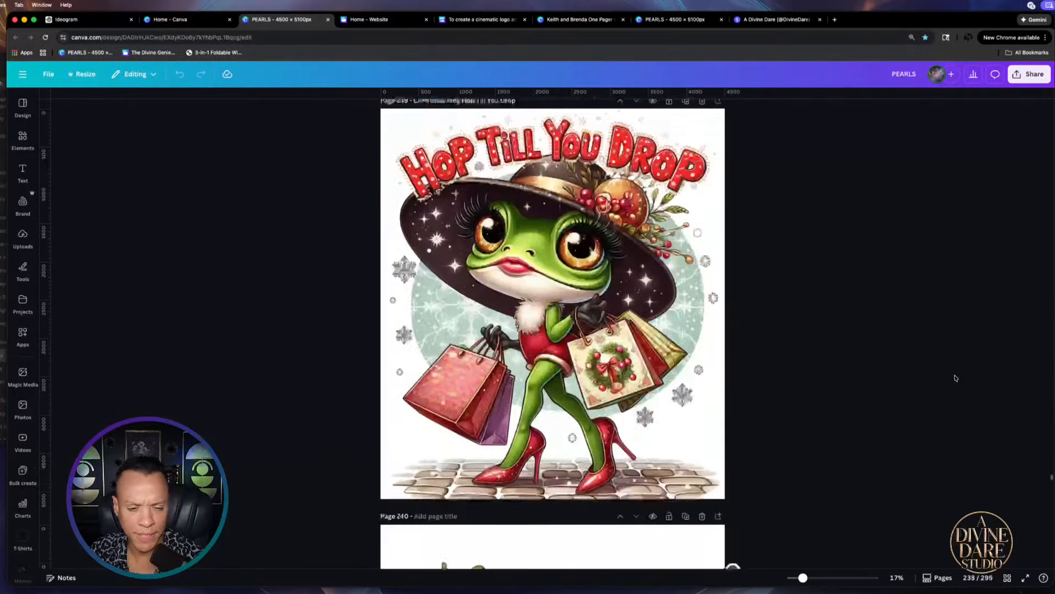
scroll(955, 378, down, 10)
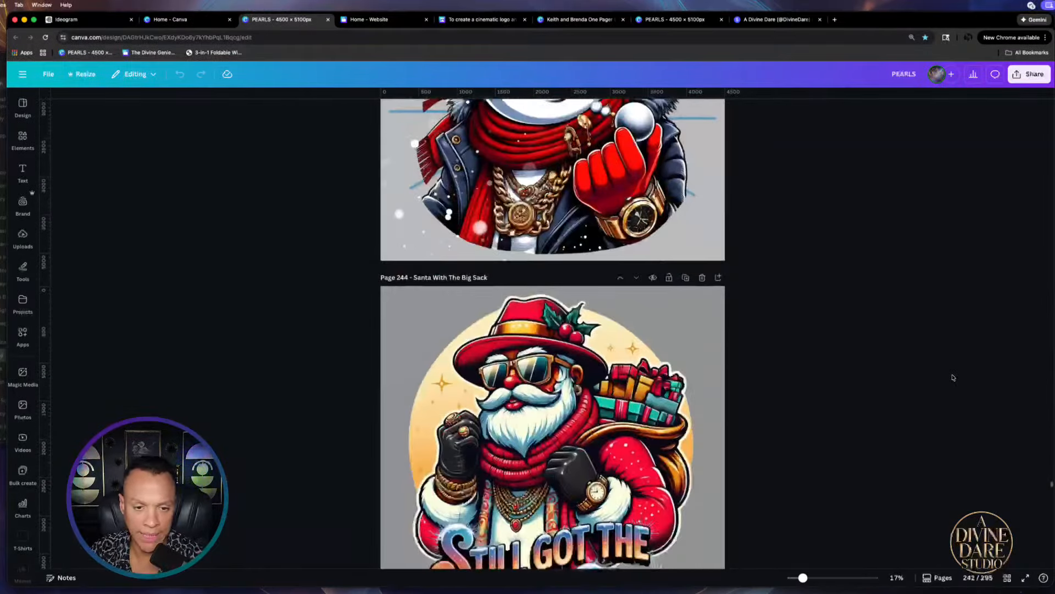
scroll(954, 377, down, 20)
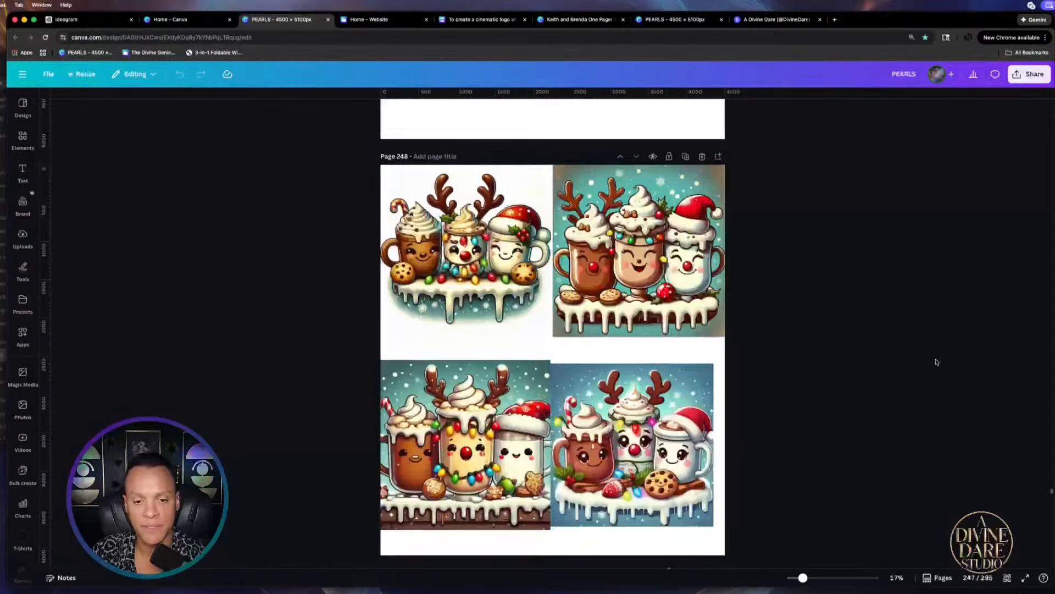
scroll(936, 362, down, 10)
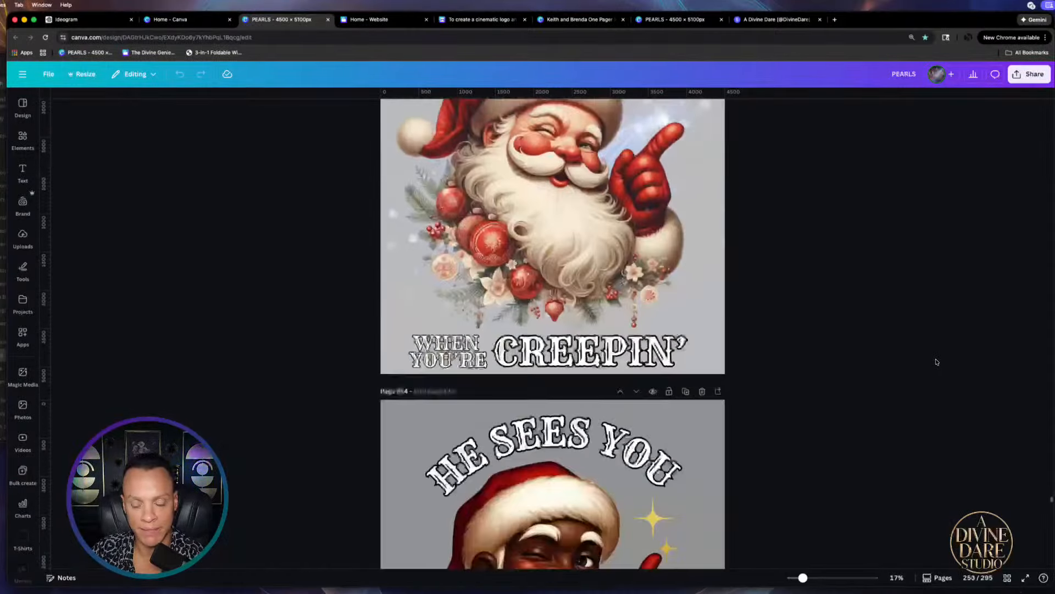
scroll(936, 362, down, 10)
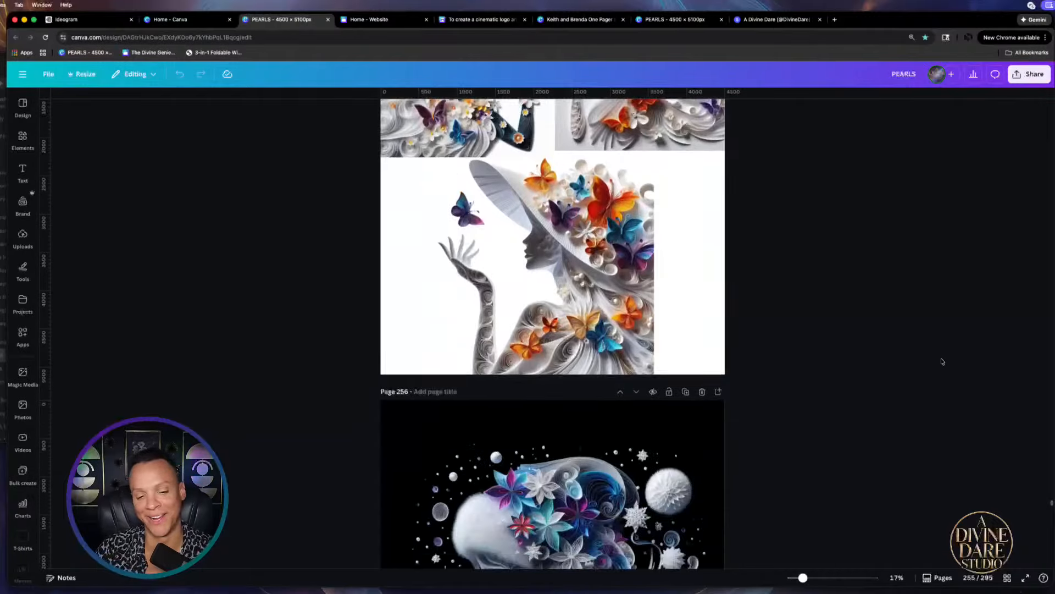
scroll(941, 361, down, 10)
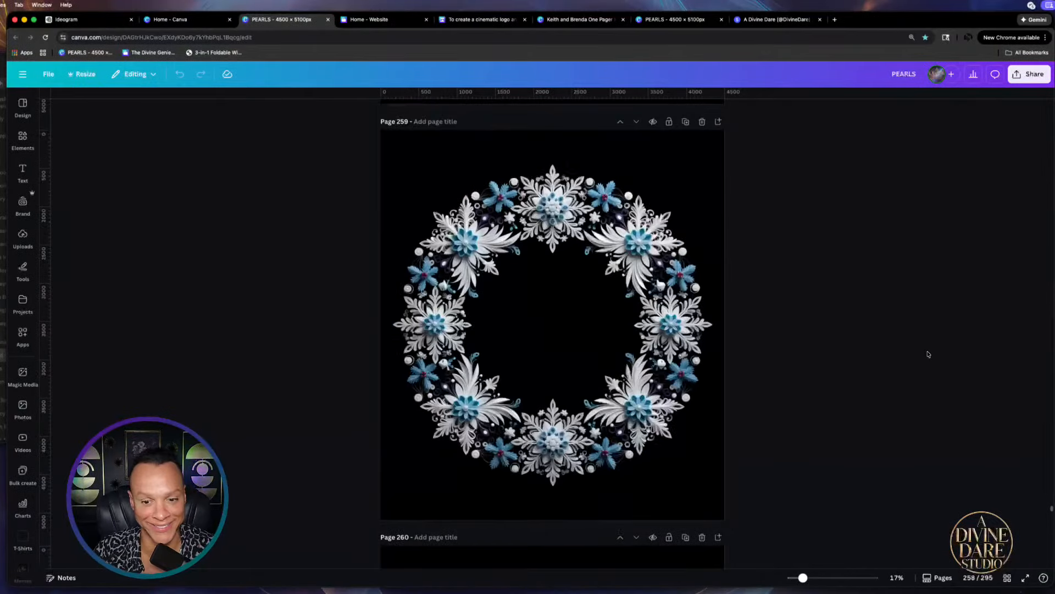
Browse the gingerbread, Silent Night, Merry Christmas, holiday bird and owl ornament designs from page 260 through page 273
scroll(928, 352, down, 20)
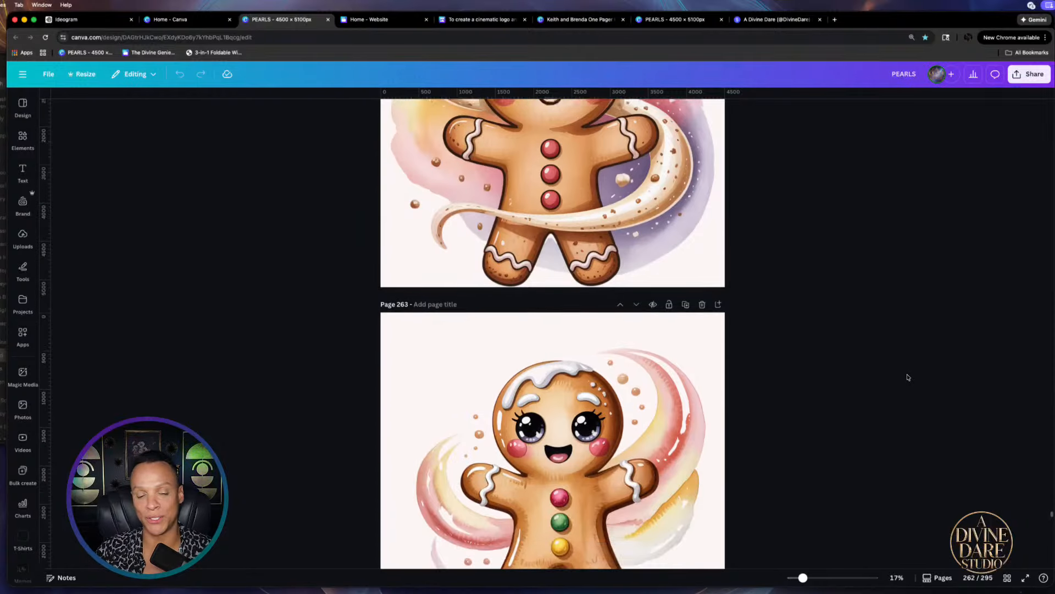
scroll(901, 374, down, 2)
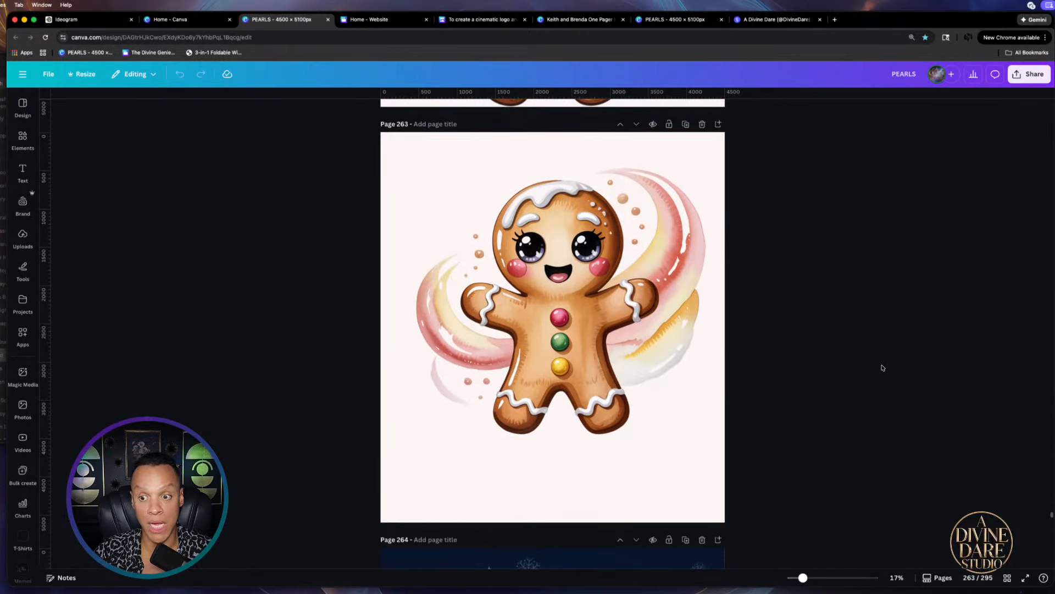
scroll(882, 368, down, 2)
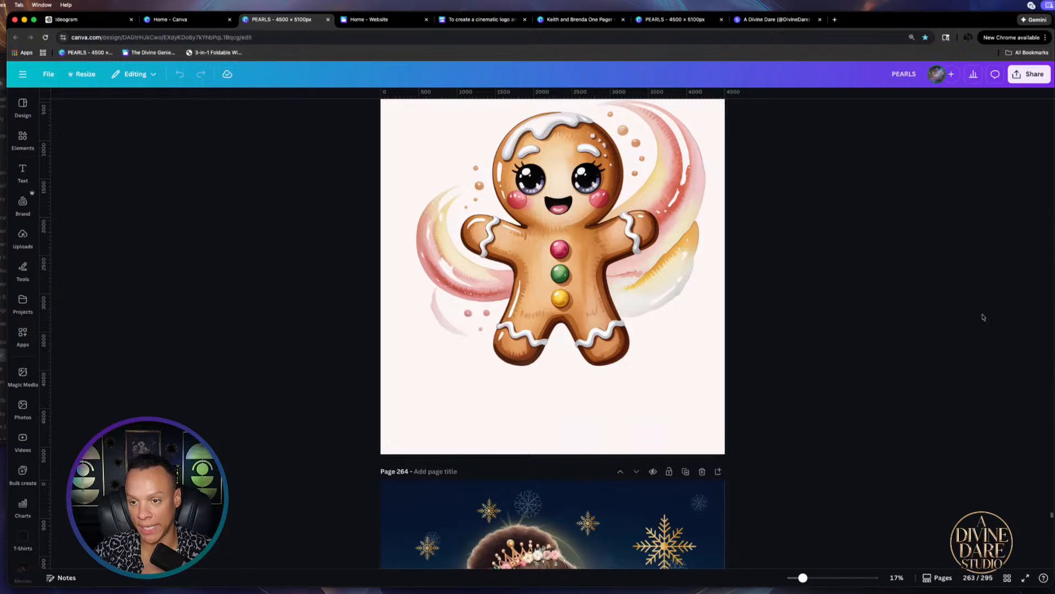
scroll(940, 322, down, 10)
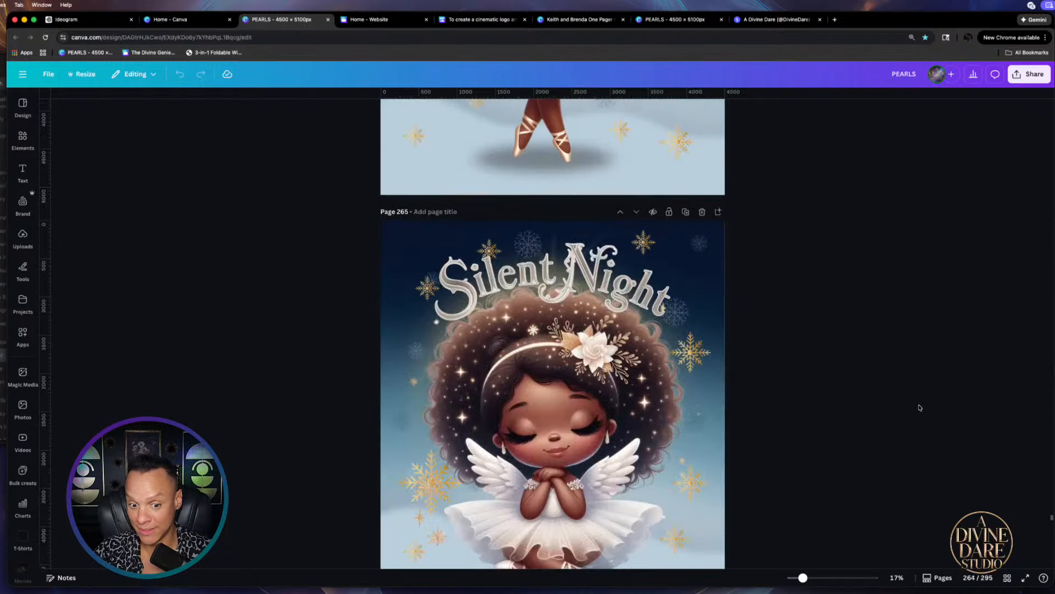
scroll(888, 376, down, 15)
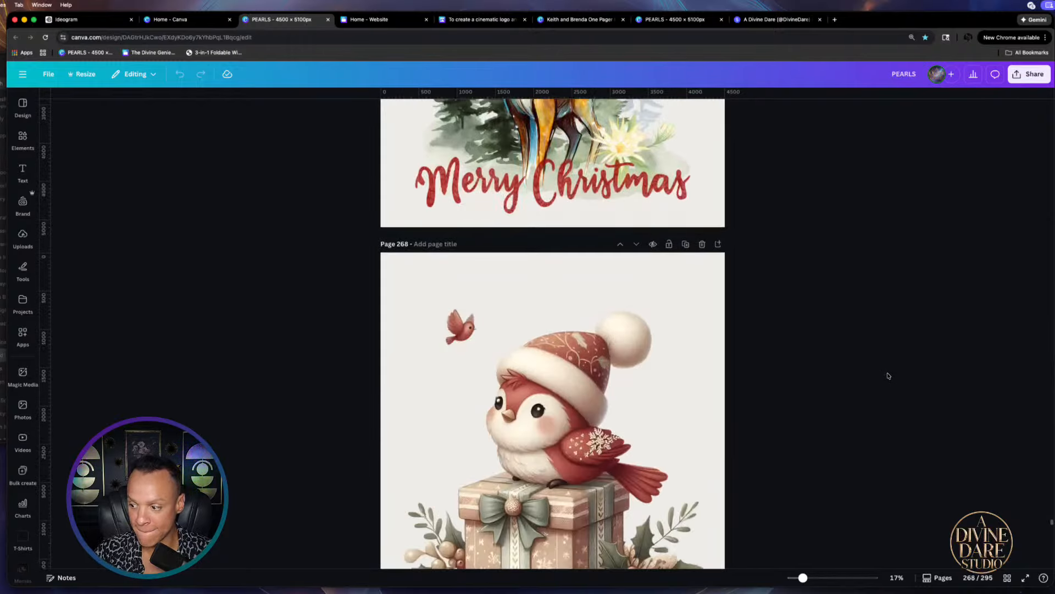
scroll(889, 372, down, 15)
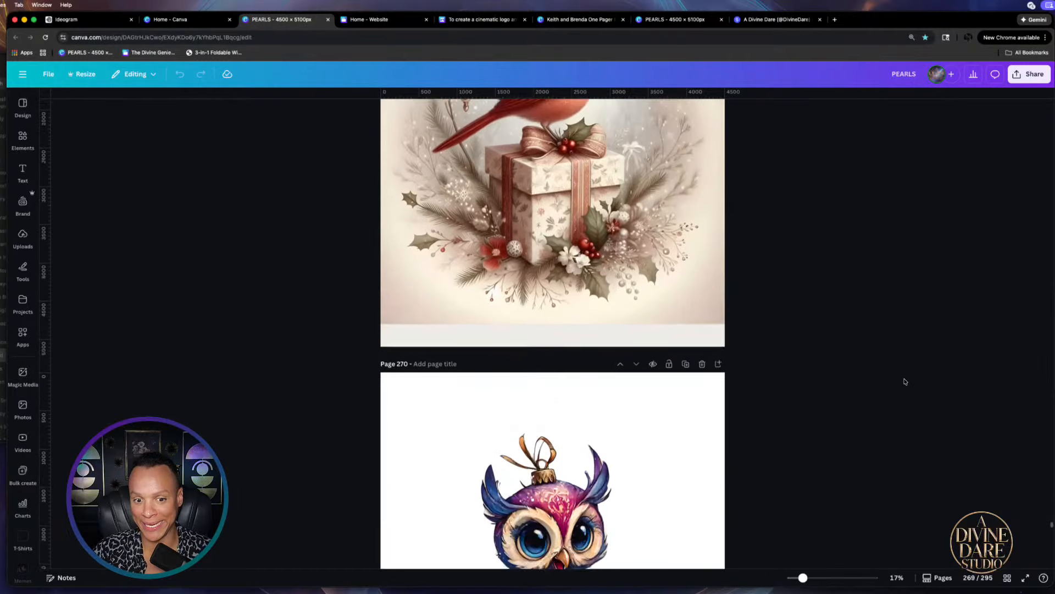
scroll(891, 380, down, 15)
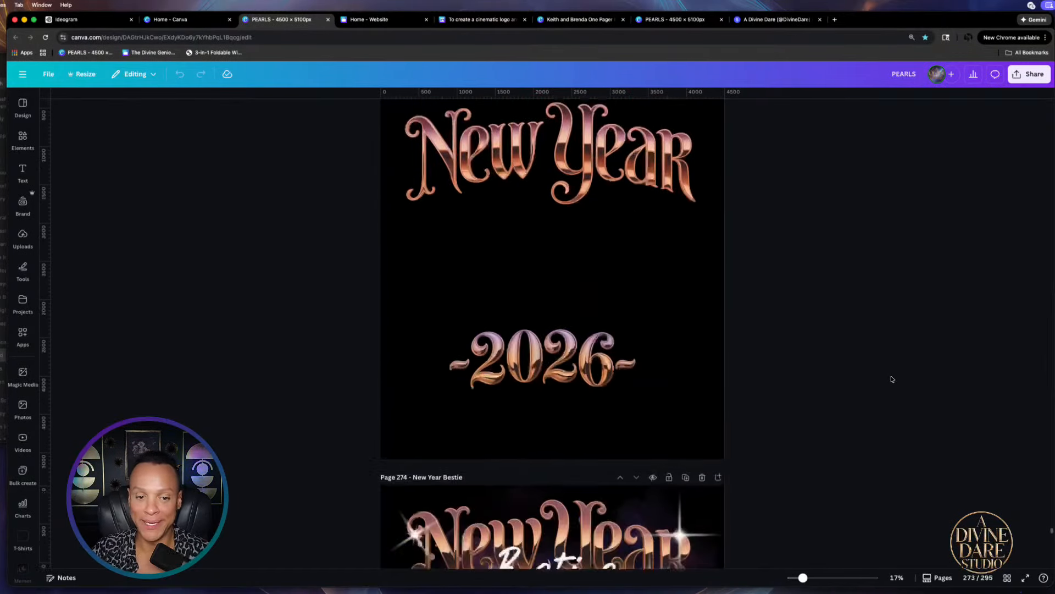
Review the New Year Bestie lightning designs and the personalized 2026 artwork through page 280
scroll(892, 379, down, 5)
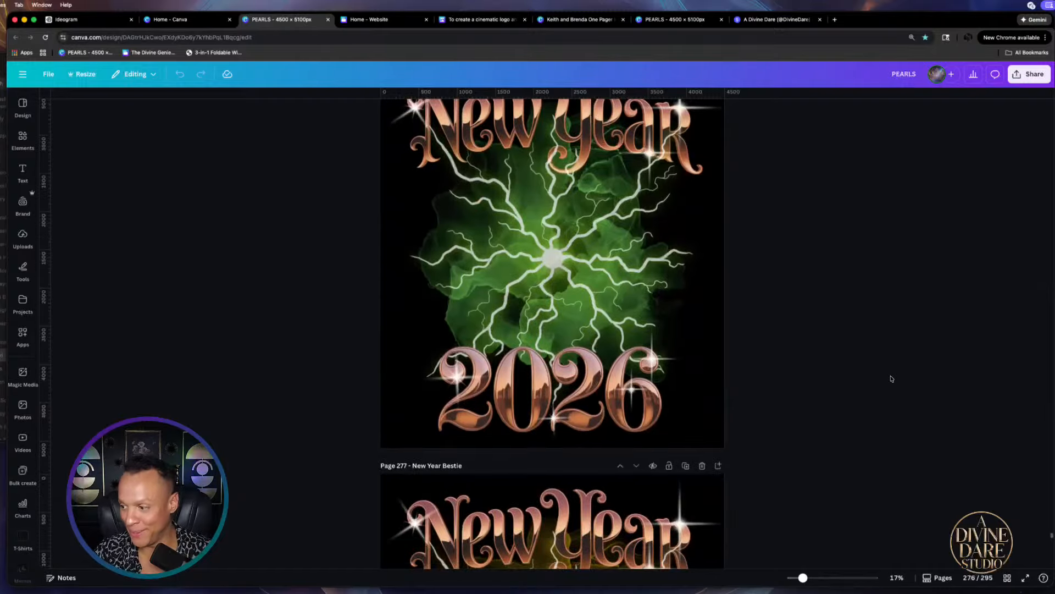
scroll(892, 377, down, 4)
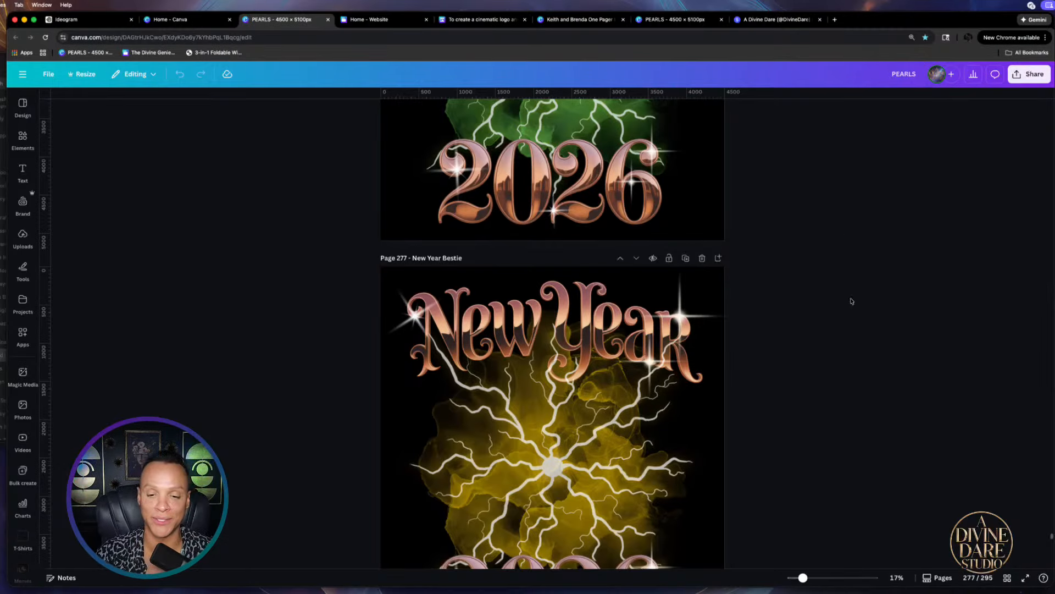
scroll(852, 389, down, 15)
scroll(869, 399, down, 10)
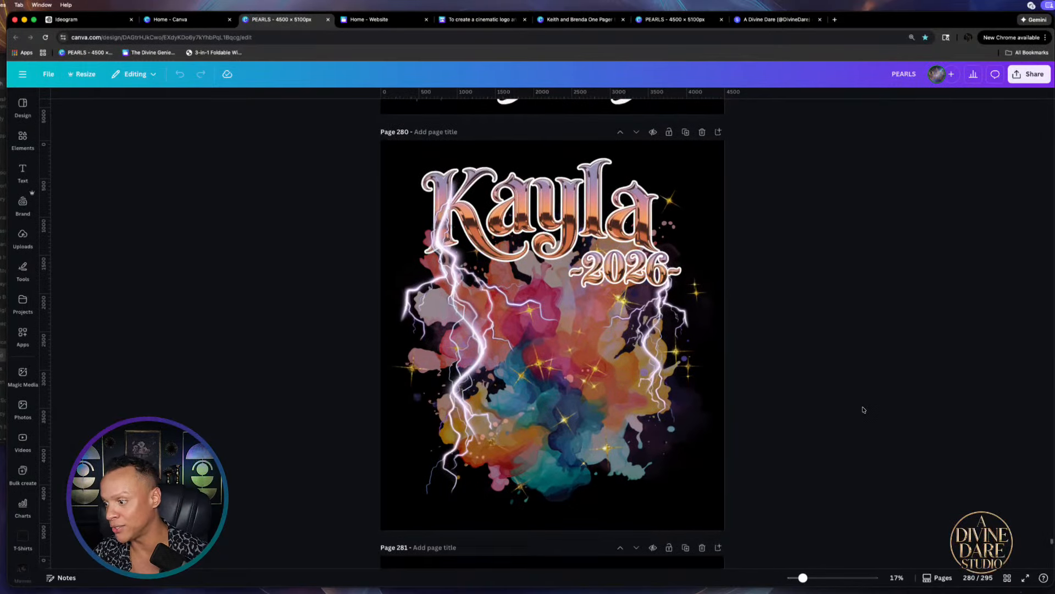
Review the Bye Bye '25, axolotl, Christmas Tree Frame and remaining designs up to the seahorses on page 295
scroll(863, 408, down, 20)
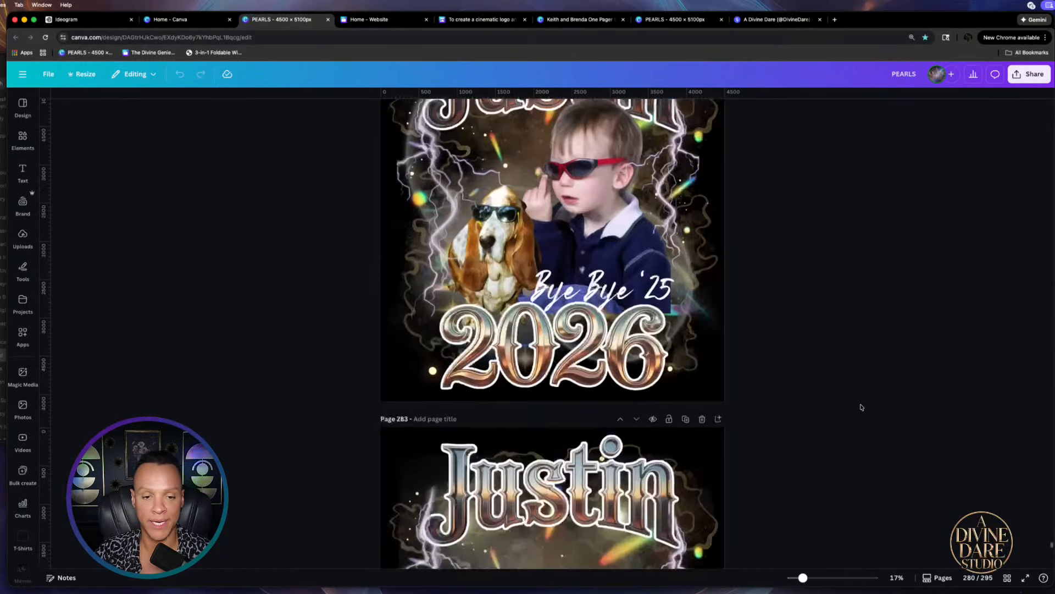
scroll(861, 406, down, 20)
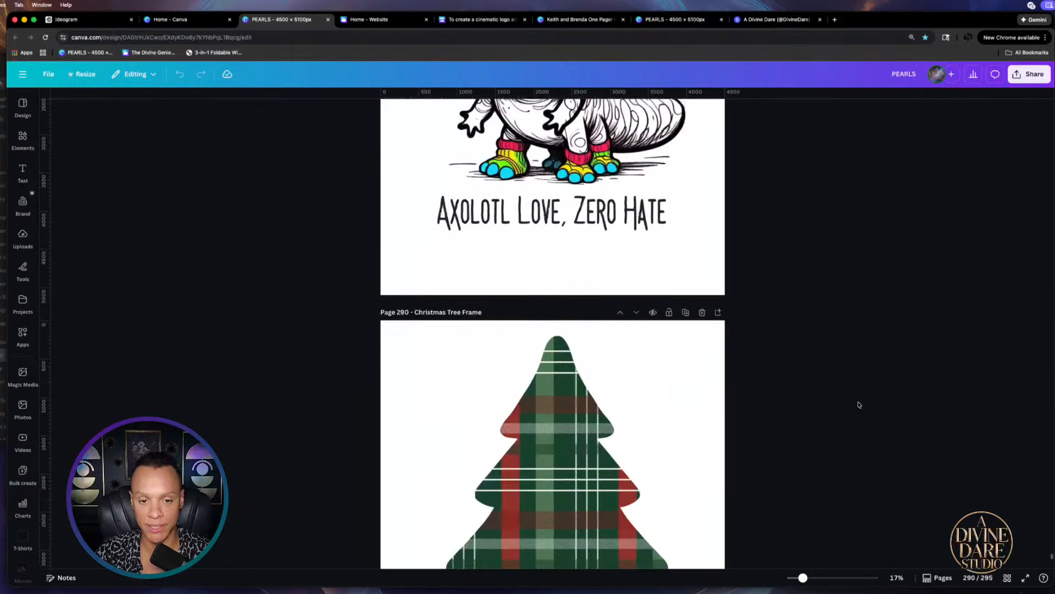
scroll(859, 405, up, 5)
scroll(858, 403, down, 15)
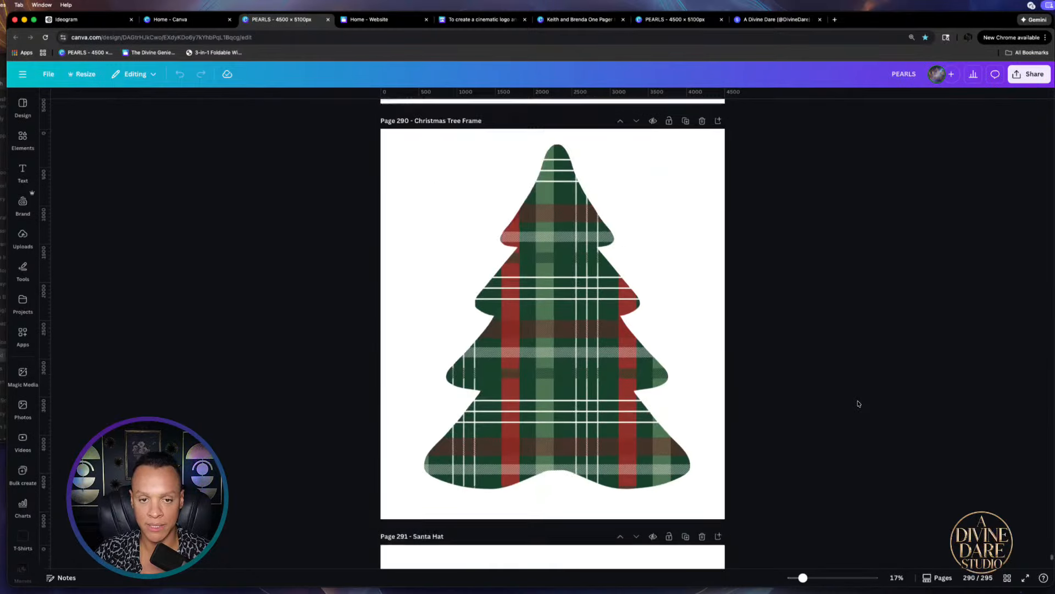
scroll(858, 404, down, 15)
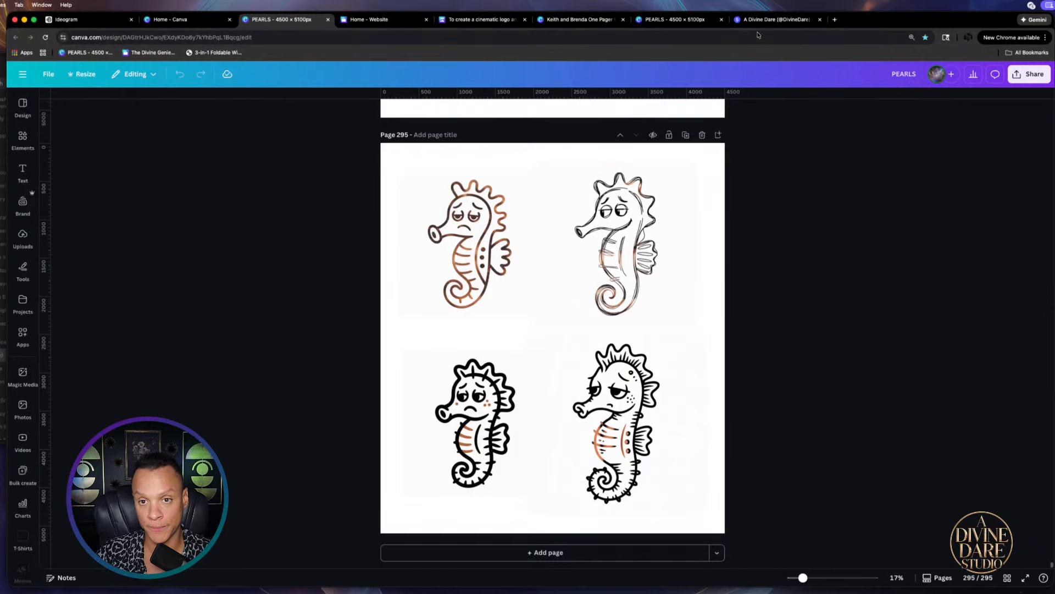
Dismiss the save error in the view-only PEARLS copy and view the eagle and seahorse designs on pages 294 and 295
click(771, 19)
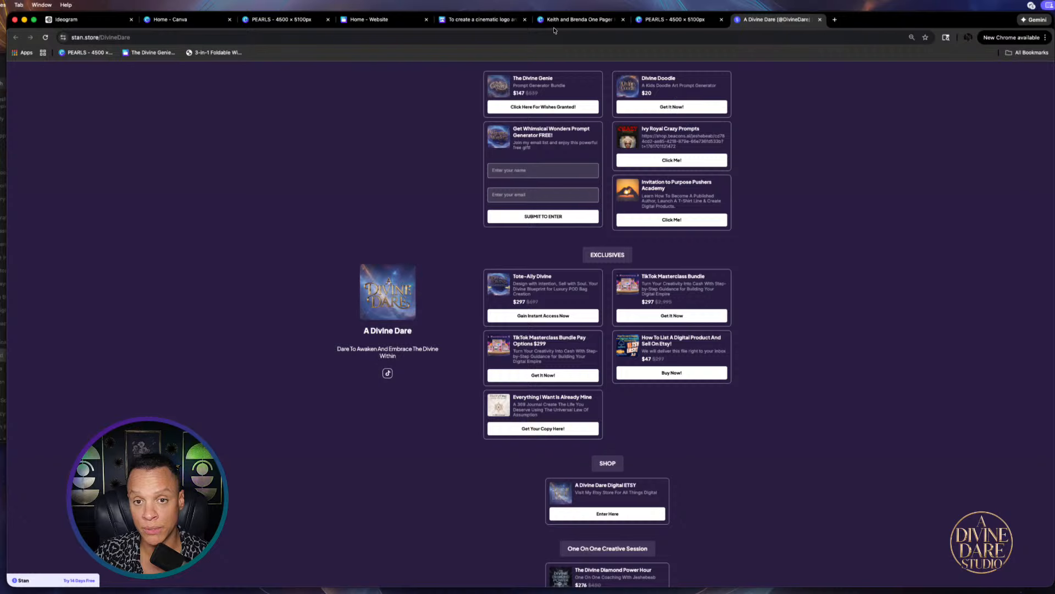
click(675, 23)
scroll(562, 342, down, 10)
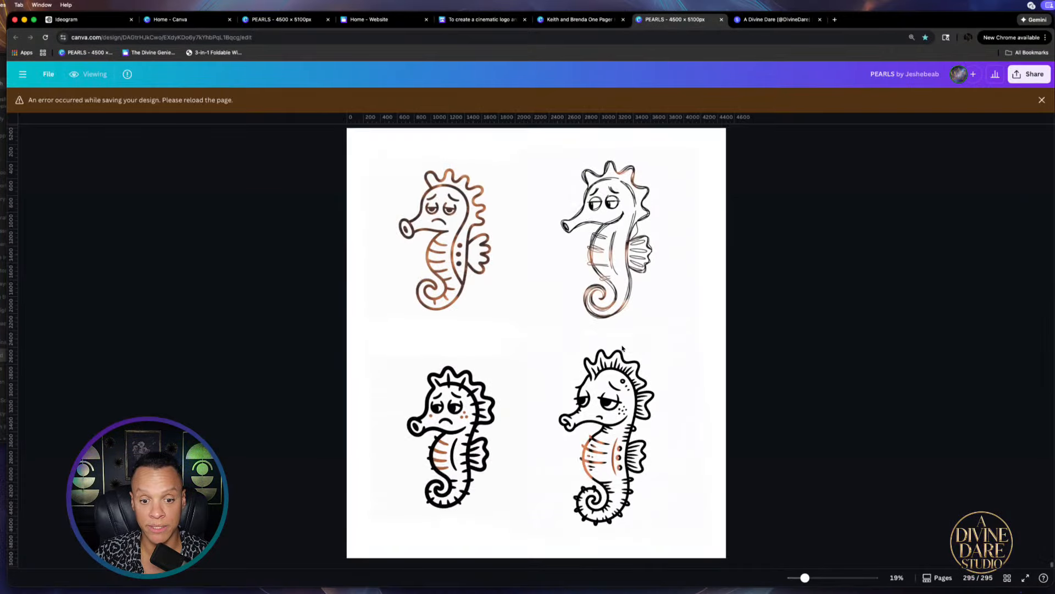
scroll(624, 344, up, 1)
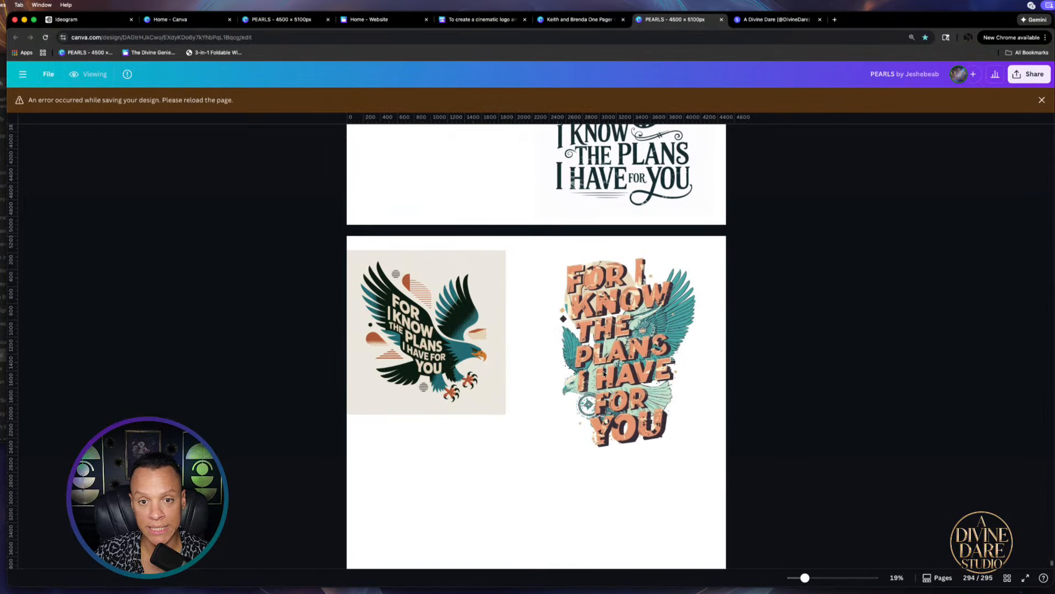
click(1042, 101)
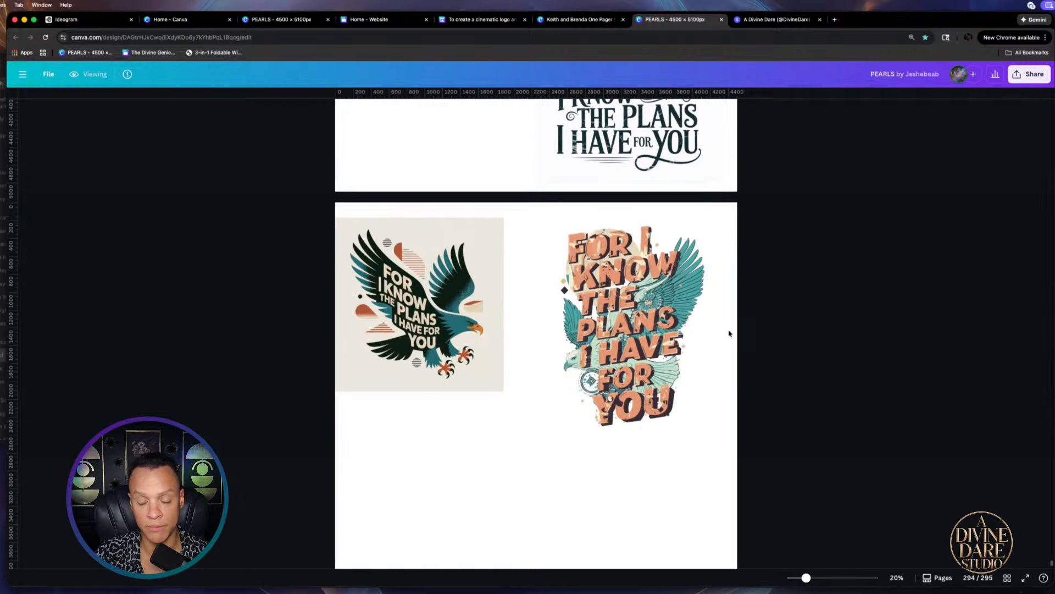
scroll(682, 320, down, 3)
scroll(623, 305, up, 10)
scroll(623, 305, up, 10)
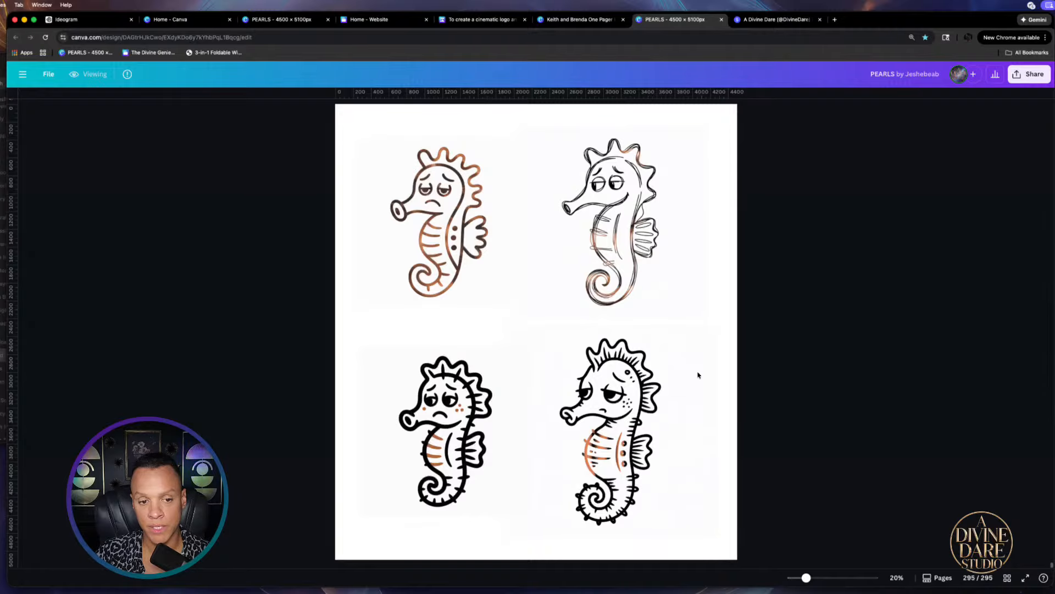
Check the A Divine Dare store page and inspect the four seahorse sketches on page 295 up close
click(771, 20)
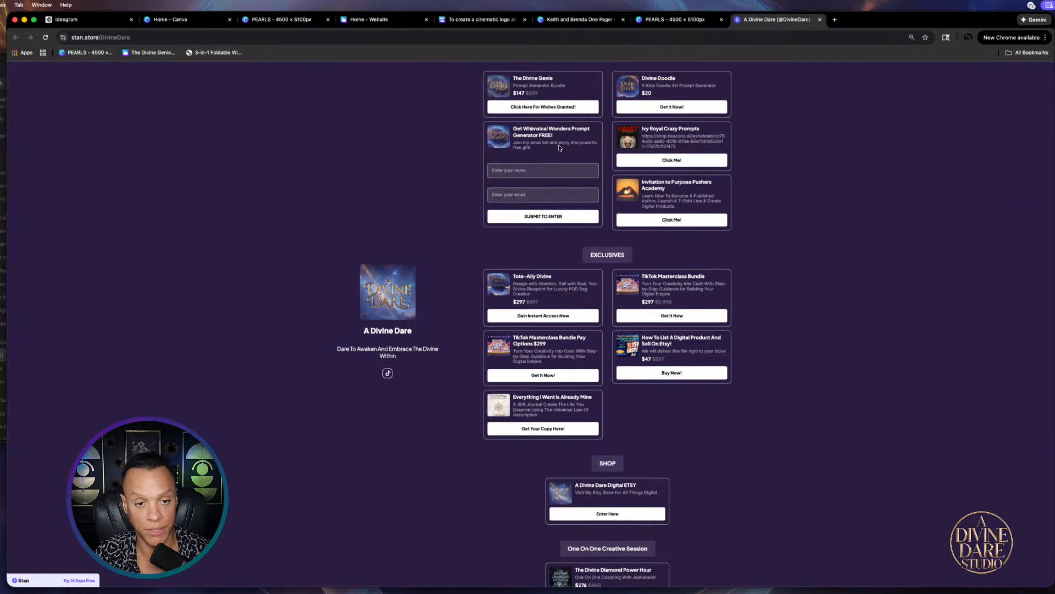
click(679, 23)
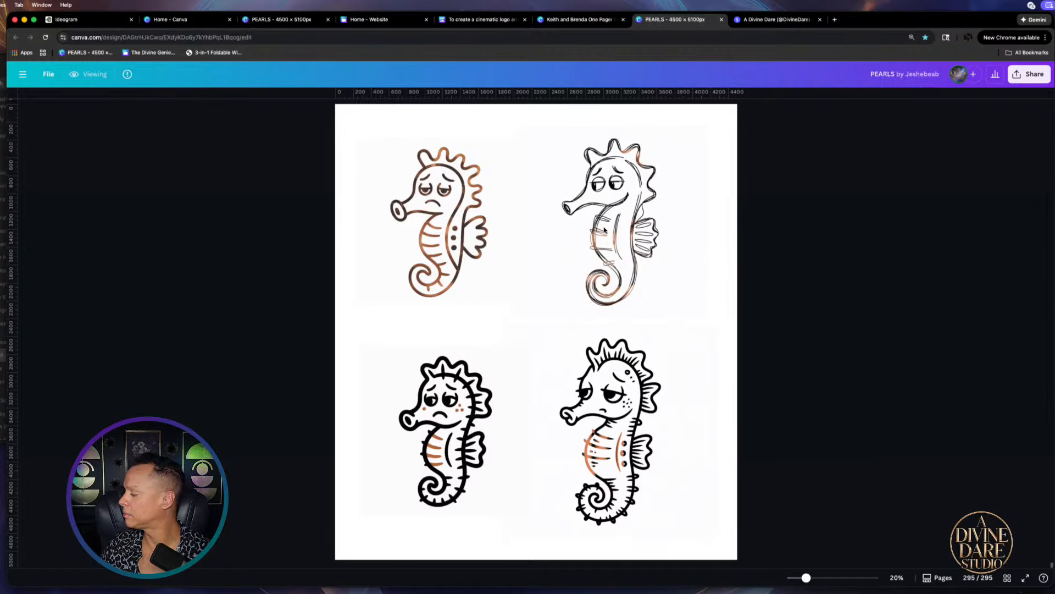
scroll(604, 230, up, 3)
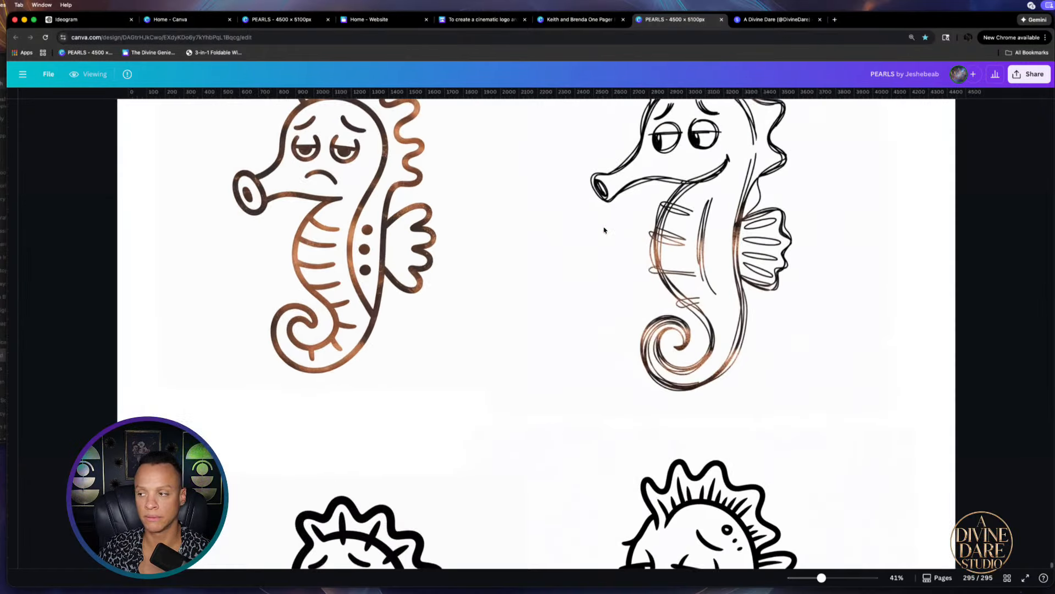
scroll(603, 229, up, 3)
scroll(604, 230, down, 3)
scroll(604, 230, up, 5)
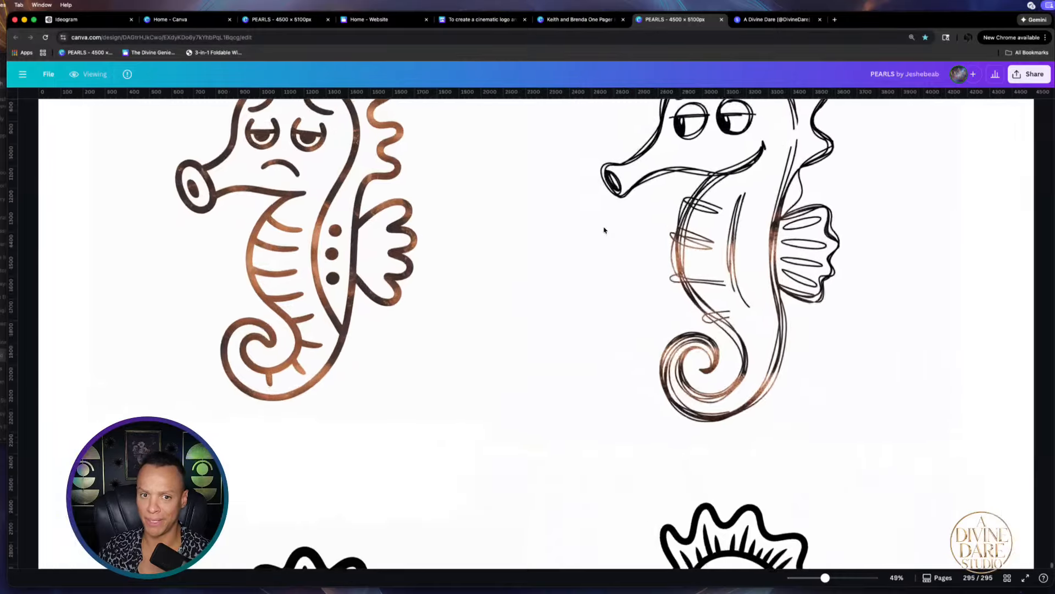
scroll(604, 230, down, 6)
scroll(604, 230, up, 4)
scroll(604, 230, down, 3)
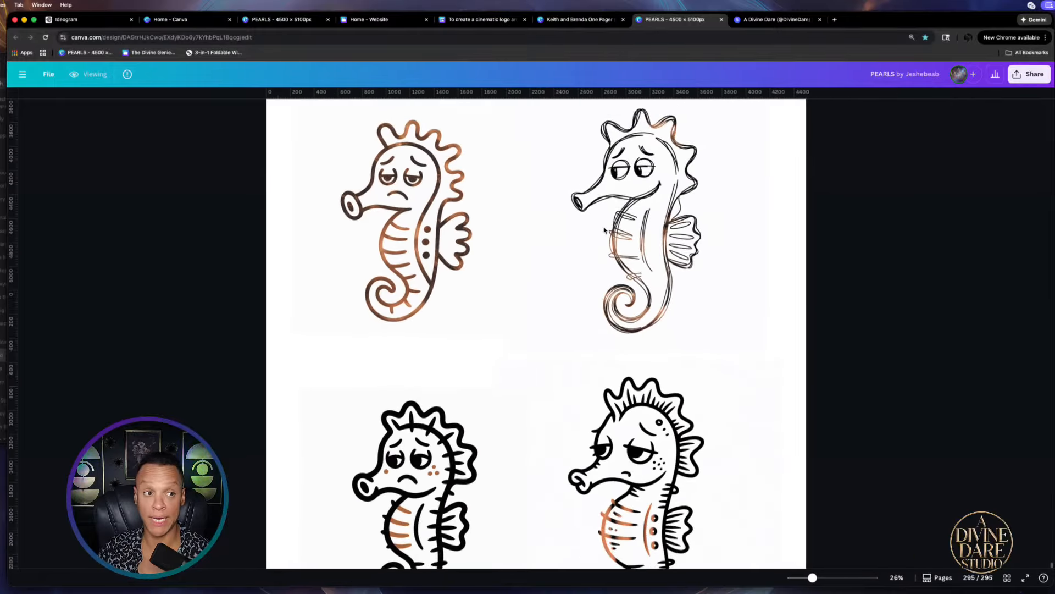
scroll(604, 230, down, 3)
scroll(604, 230, up, 2)
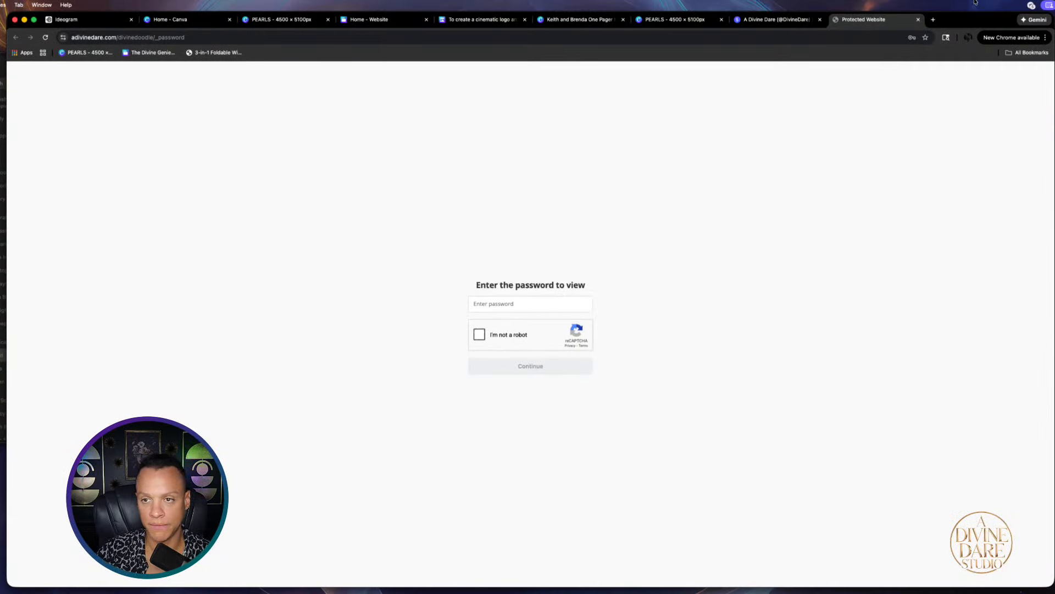
Move the browser window off the shared screen to unlock the password-protected Divine Doodle page, and bring it back
drag(958, 23, 863, 42)
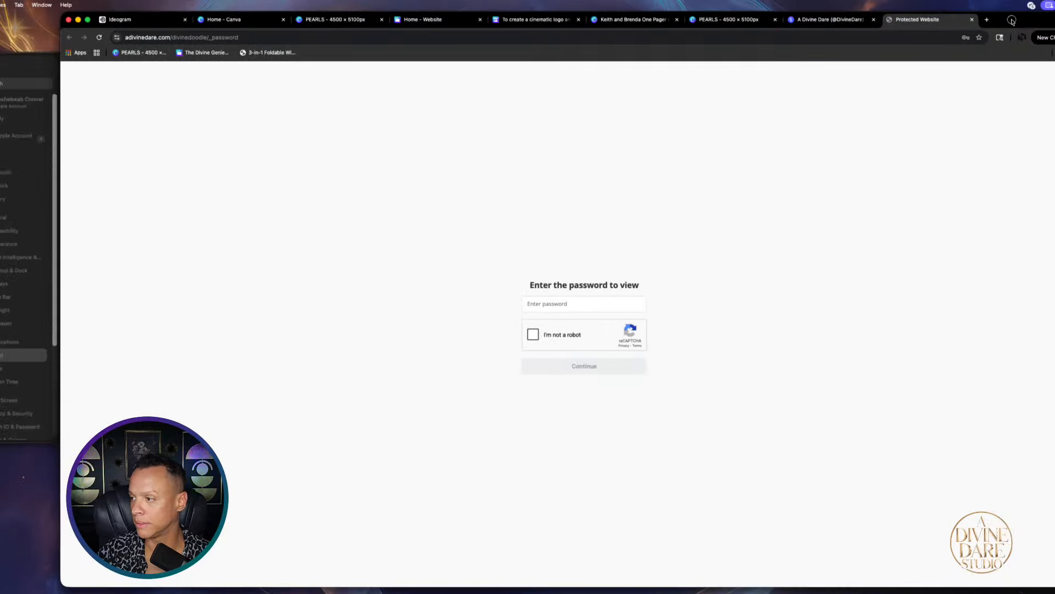
drag(1009, 22, 516, 71)
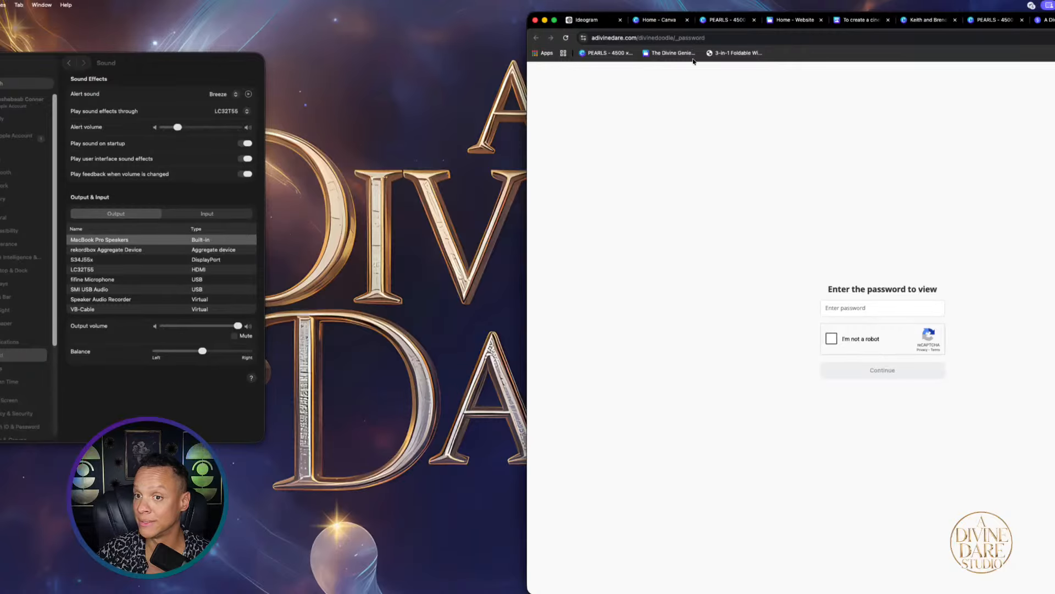
drag(1054, 19, 950, 74)
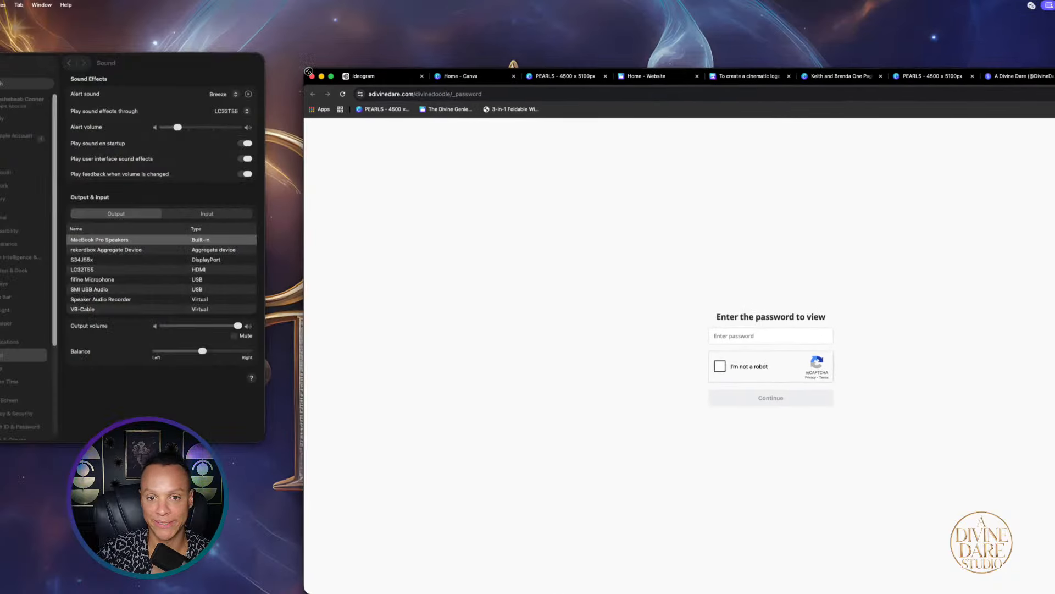
drag(1054, 75, 985, 5)
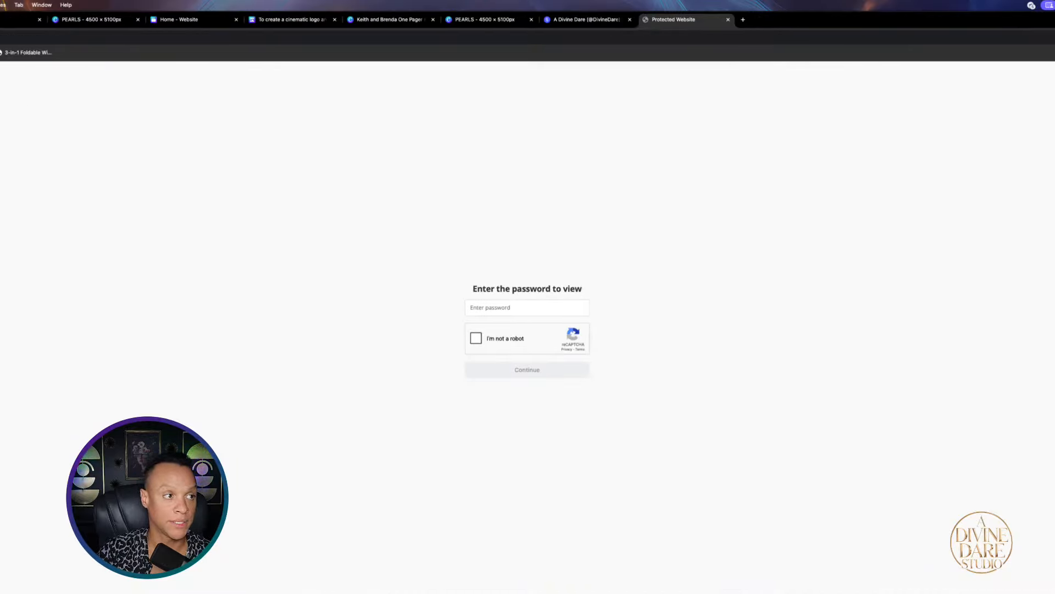
drag(950, 20, 962, 48)
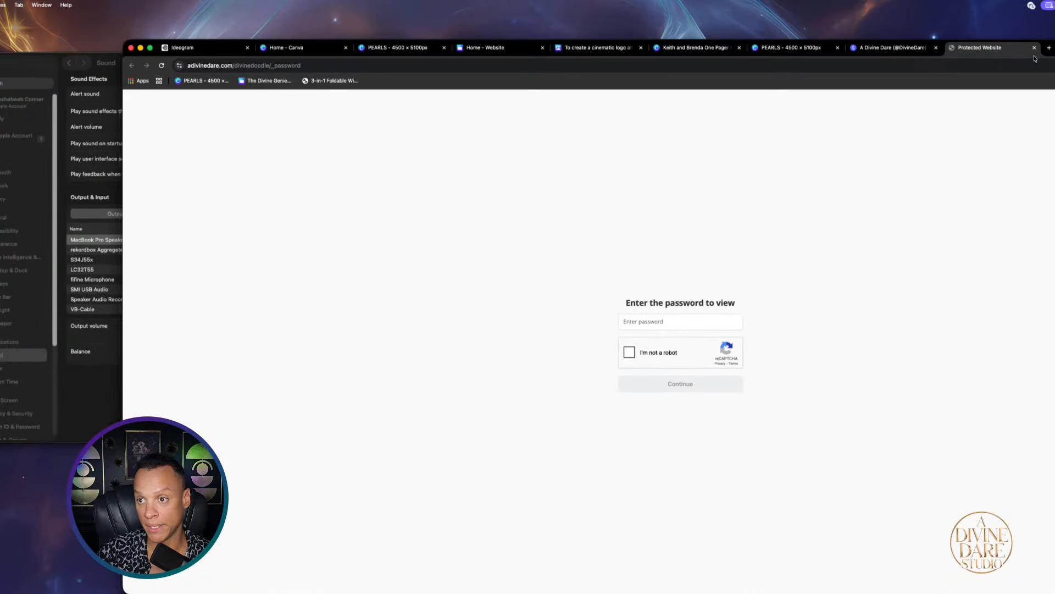
drag(1035, 49, 1054, 132)
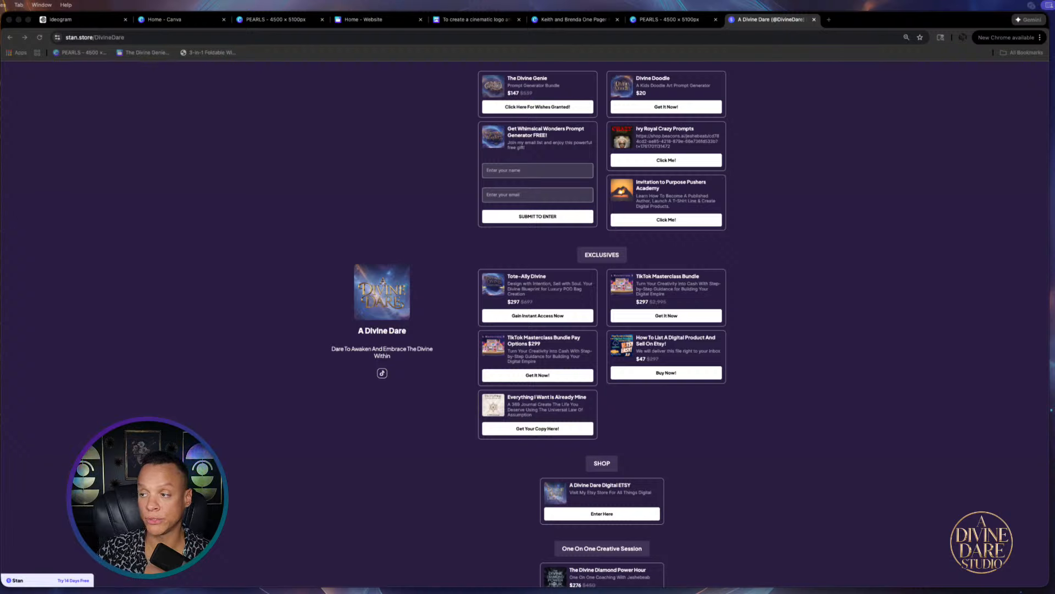
mouse_move(1054, 196)
mouse_down()
mouse_move(754, 168)
mouse_move(762, 170)
mouse_up()
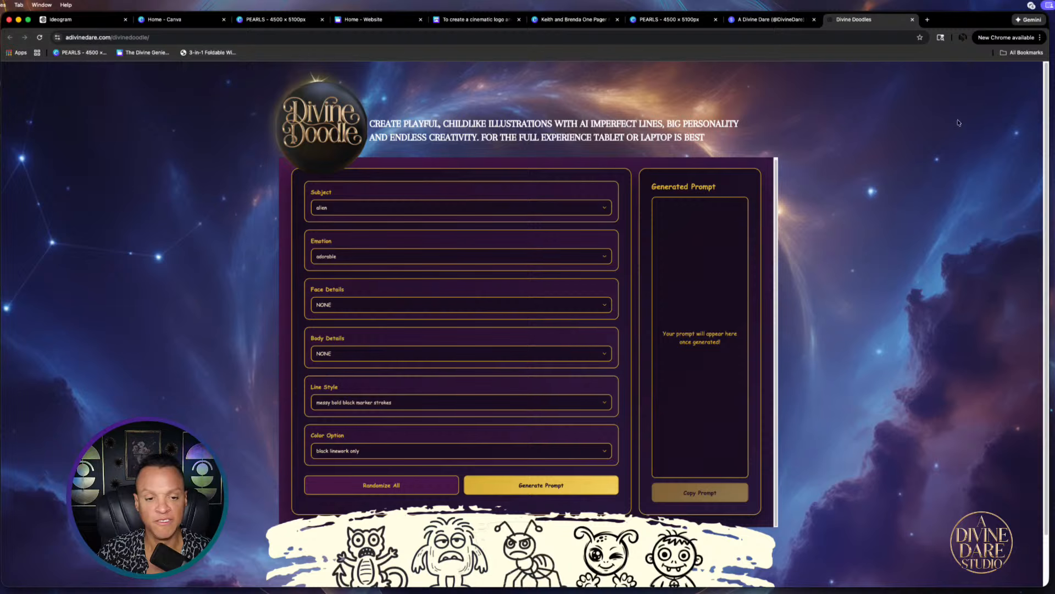
Look through the available Subject options in the Divine Doodle prompt generator, leaving alien selected
click(604, 207)
click(606, 165)
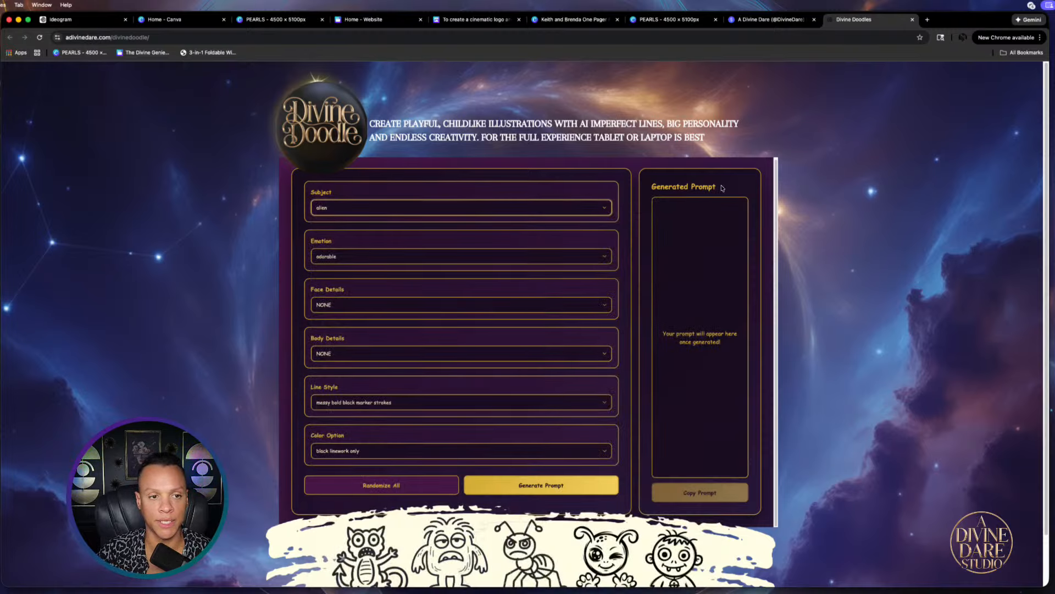
scroll(616, 385, down, 2)
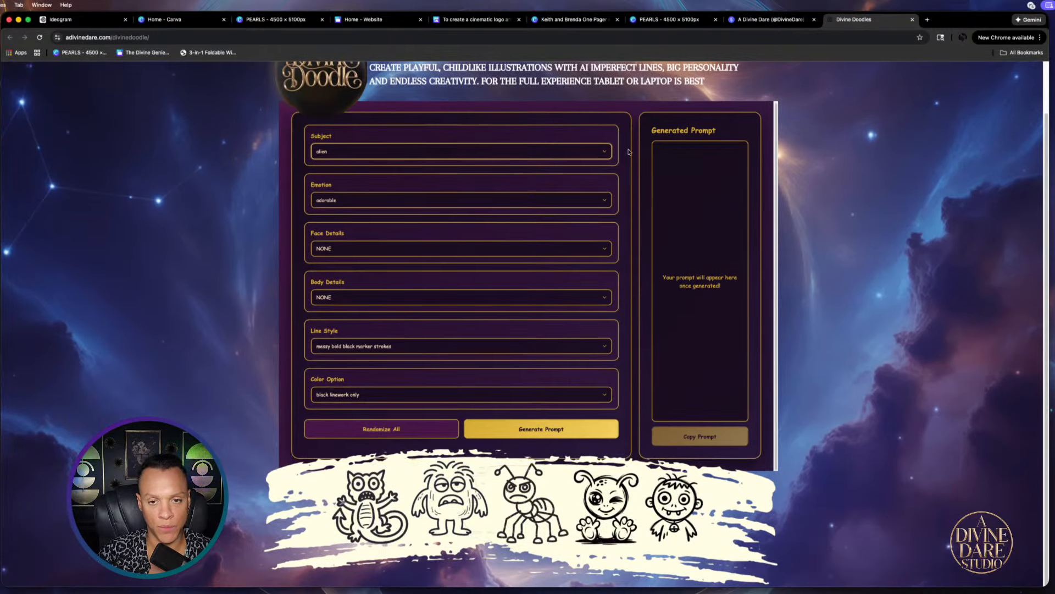
click(603, 151)
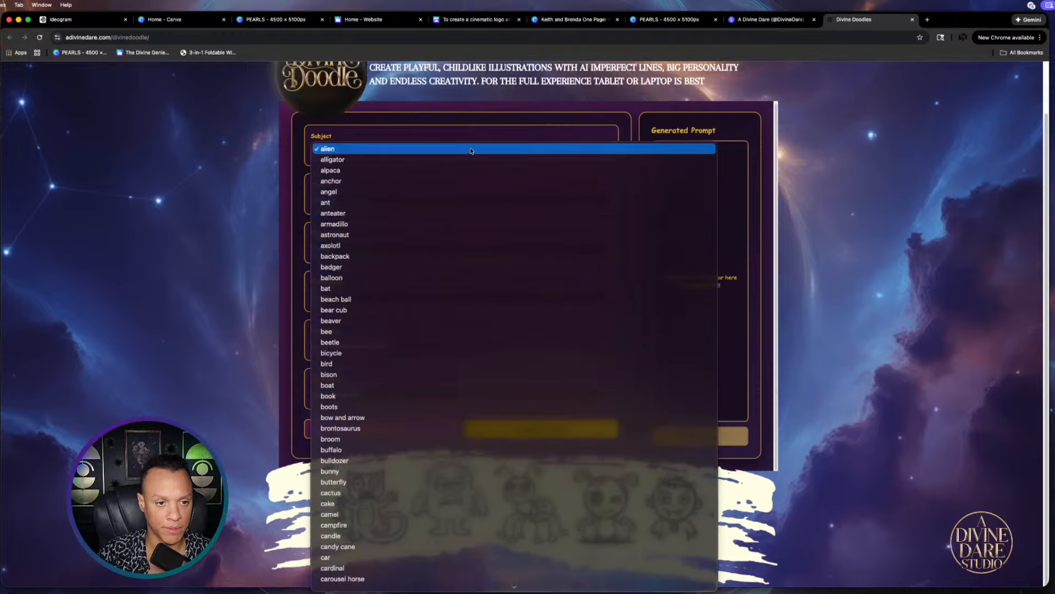
click(328, 145)
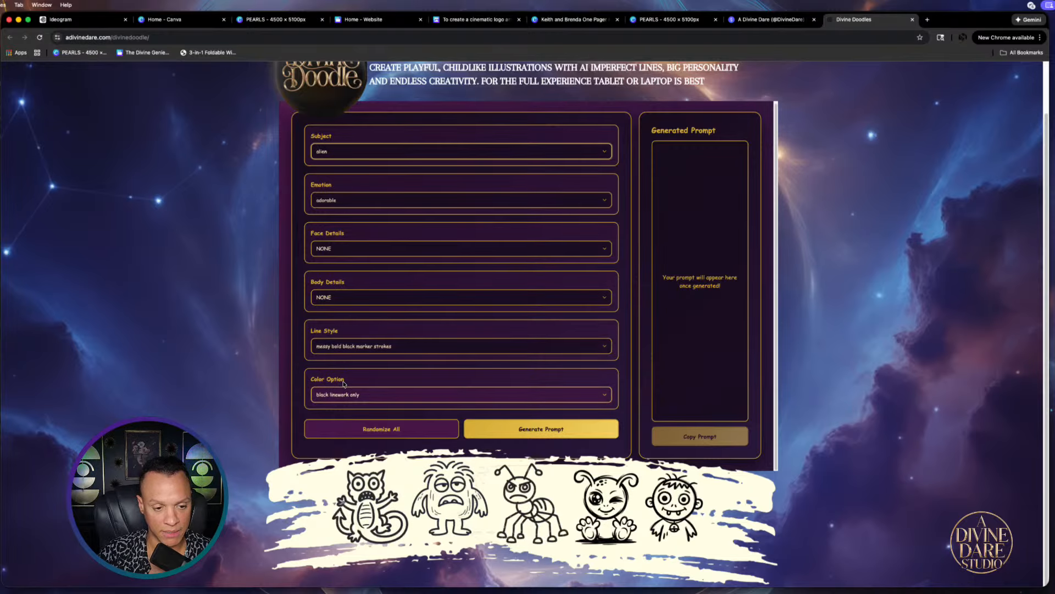
click(607, 155)
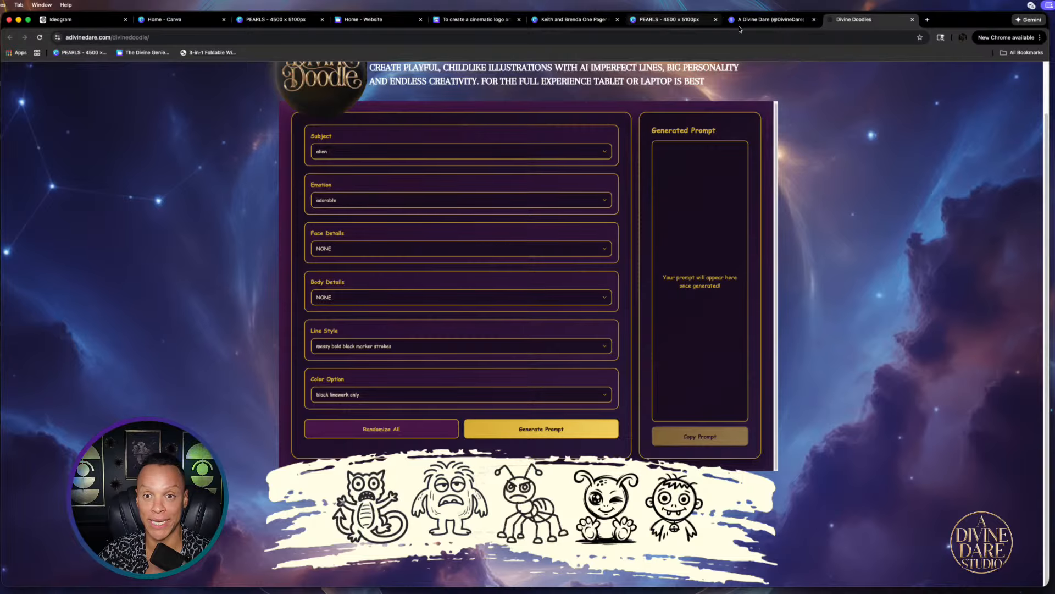
Review the doodle-style designs around pages 287 to 290 of the view-only PEARLS copy
click(667, 20)
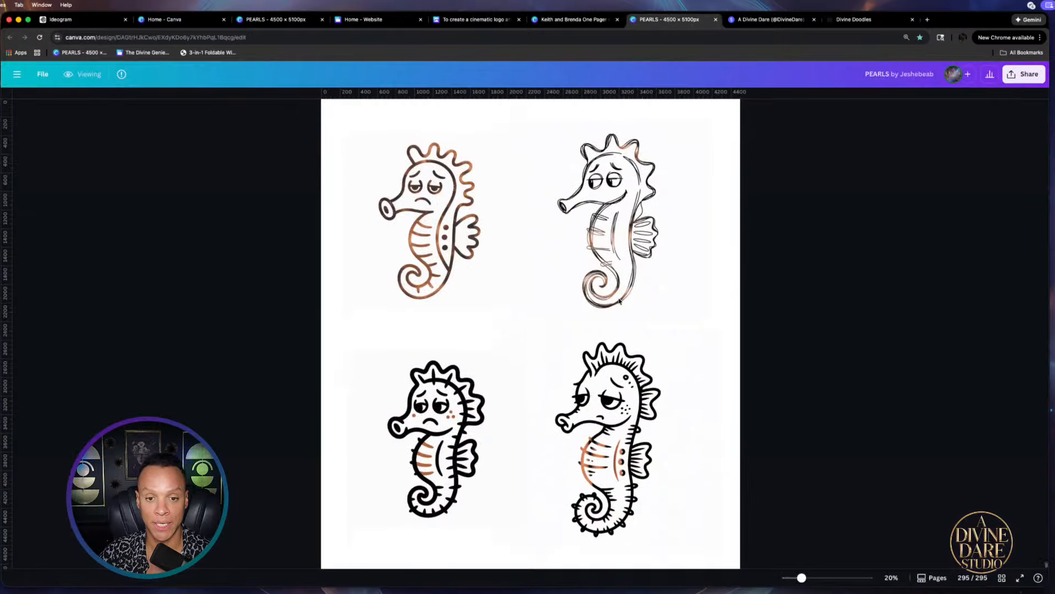
scroll(619, 301, up, 20)
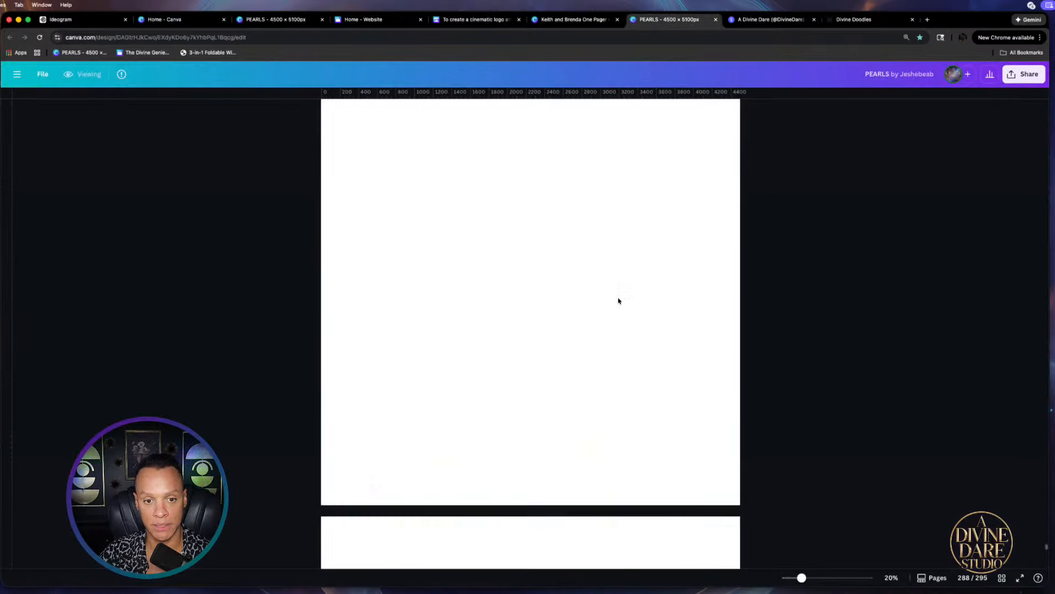
scroll(618, 300, down, 15)
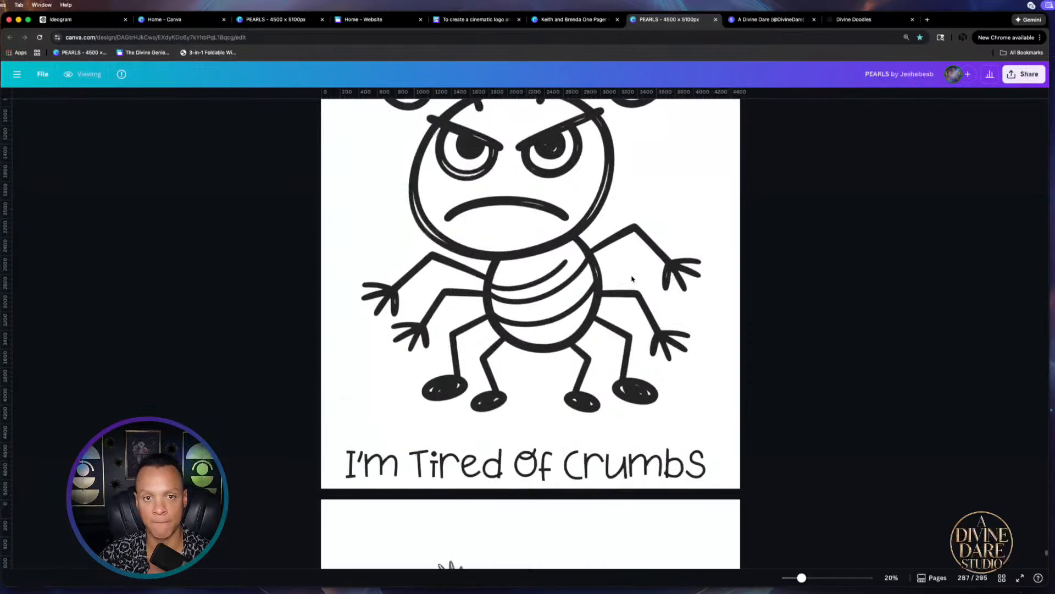
scroll(632, 278, down, 6)
Close the unneeded one-pager, cinematic logo, website and duplicate PEARLS pages, and return to the Divine Doodle generator
click(617, 20)
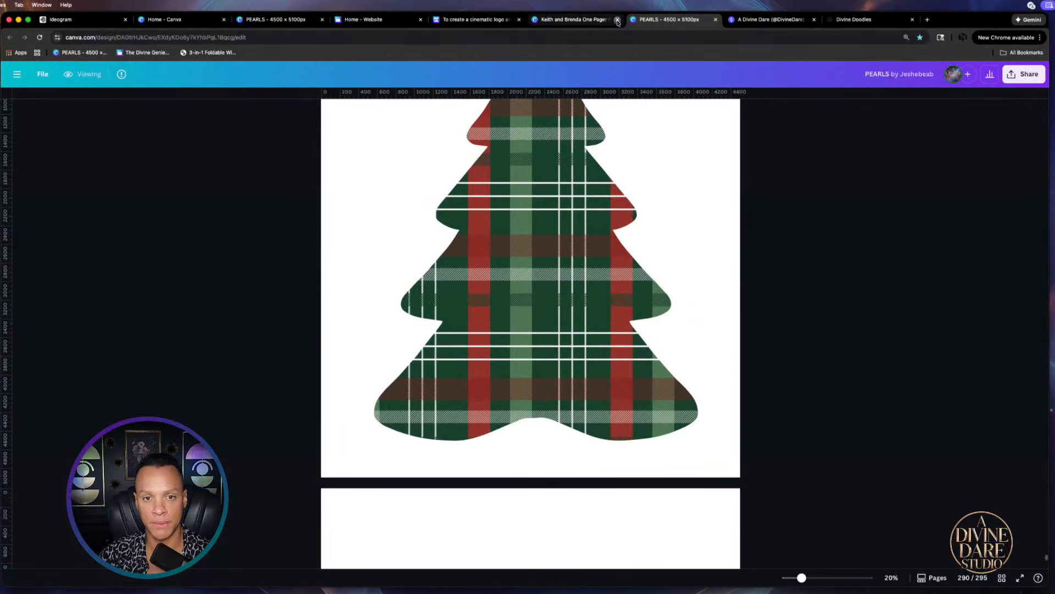
click(519, 19)
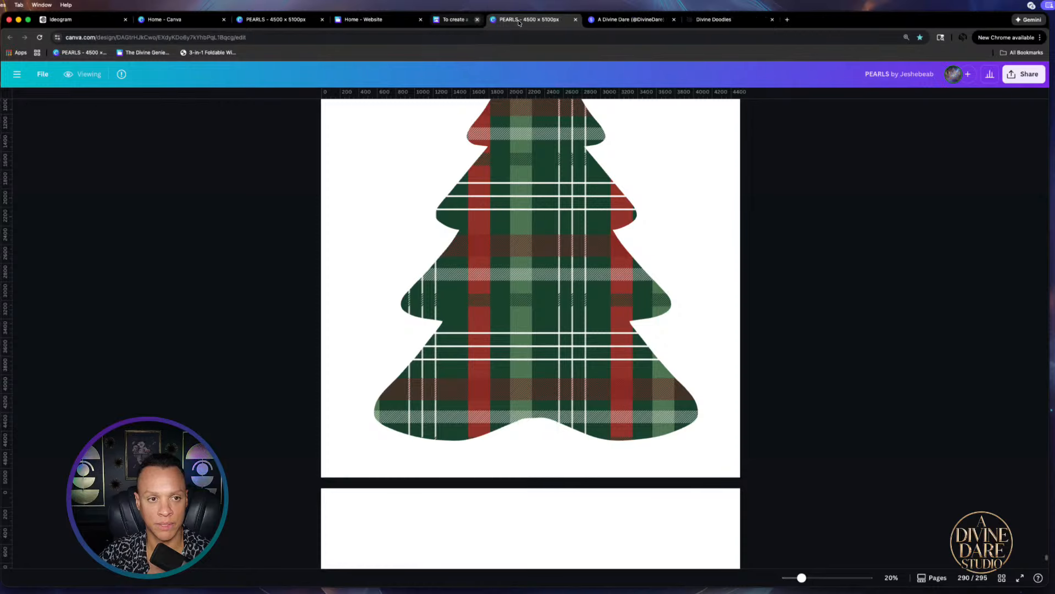
click(421, 20)
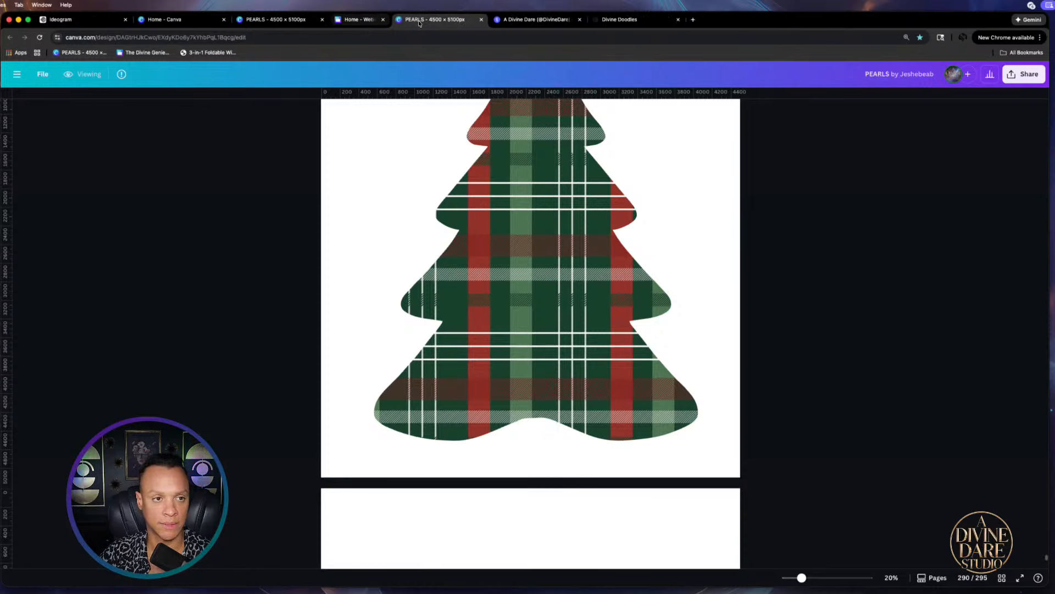
click(323, 20)
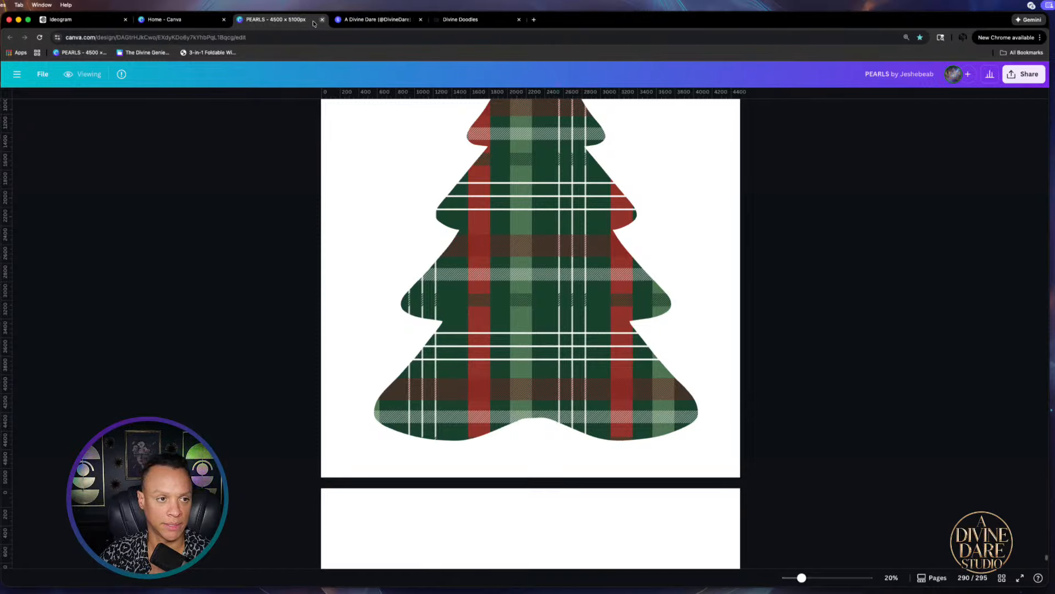
click(465, 23)
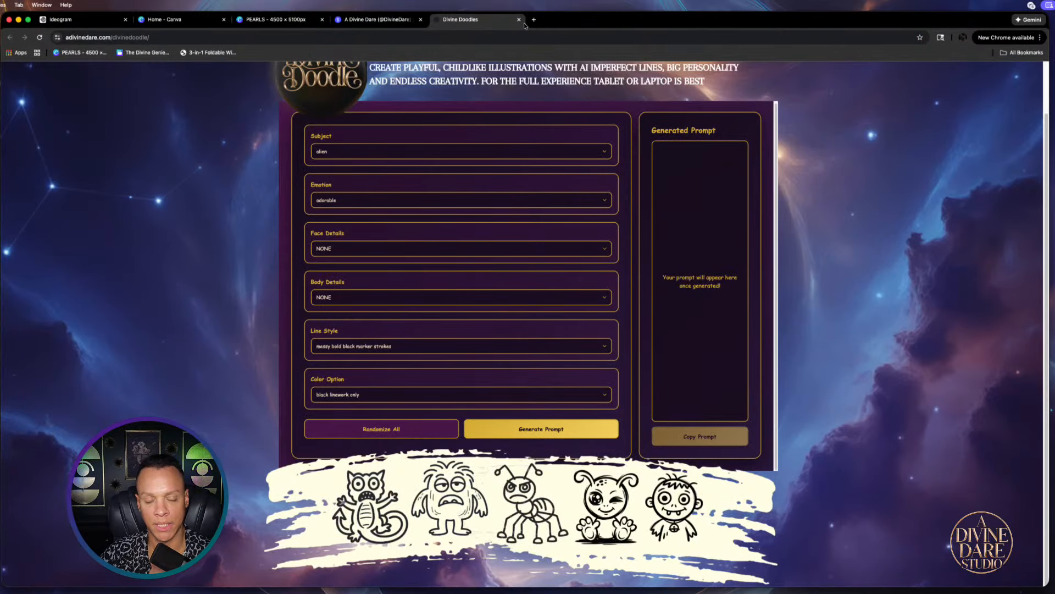
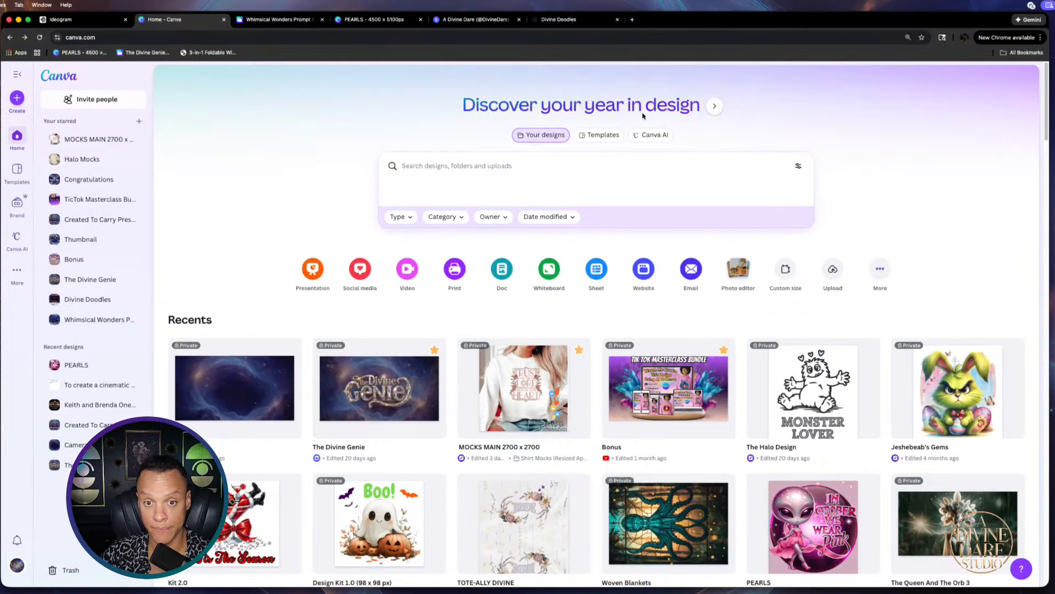
Set Canva AI to image generation and clear the access password pasted into the prompt field
click(650, 134)
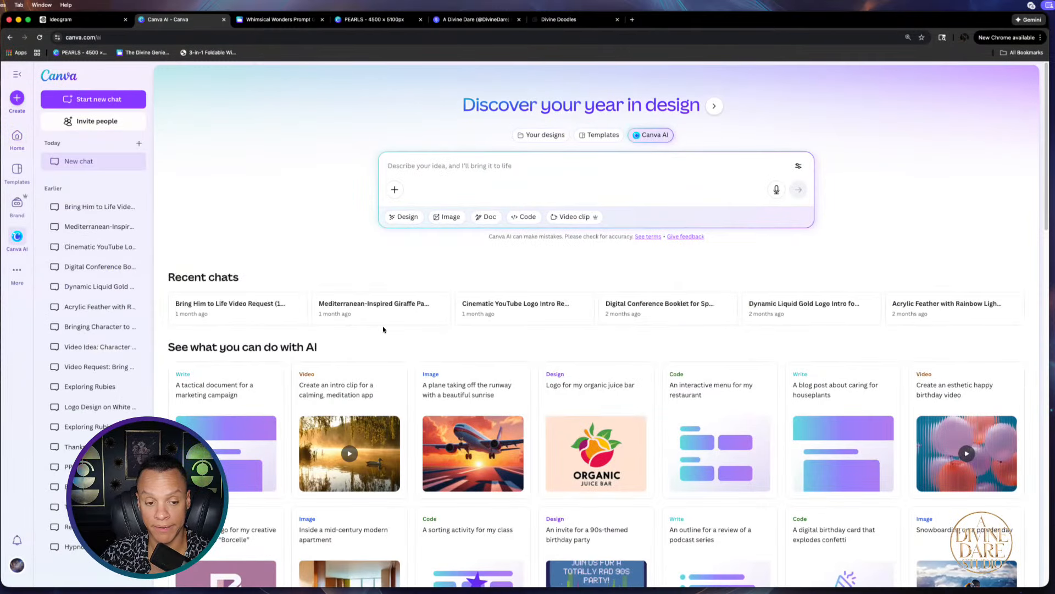
right_click(403, 168)
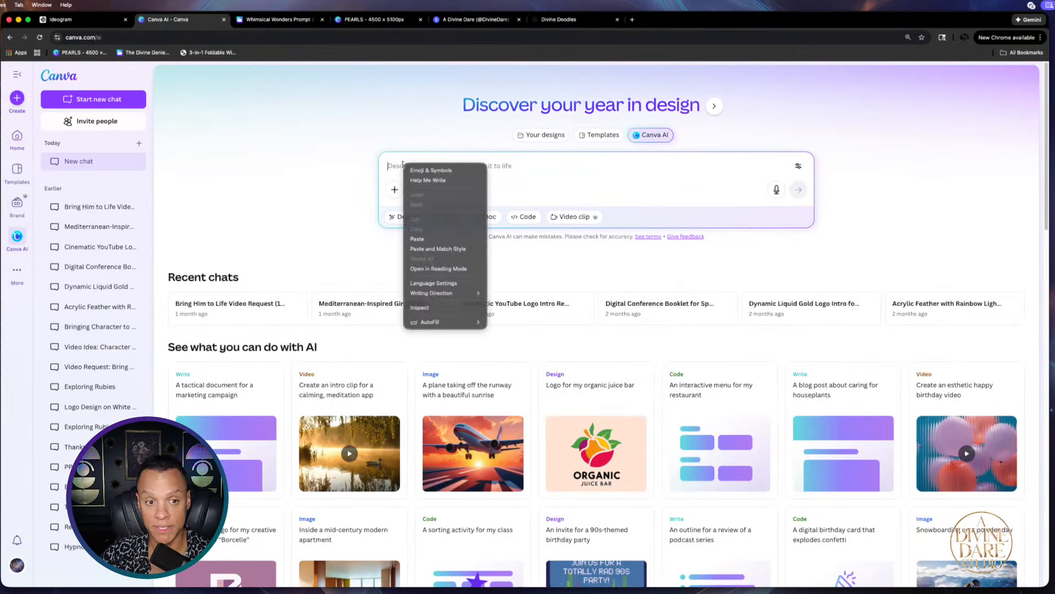
click(423, 236)
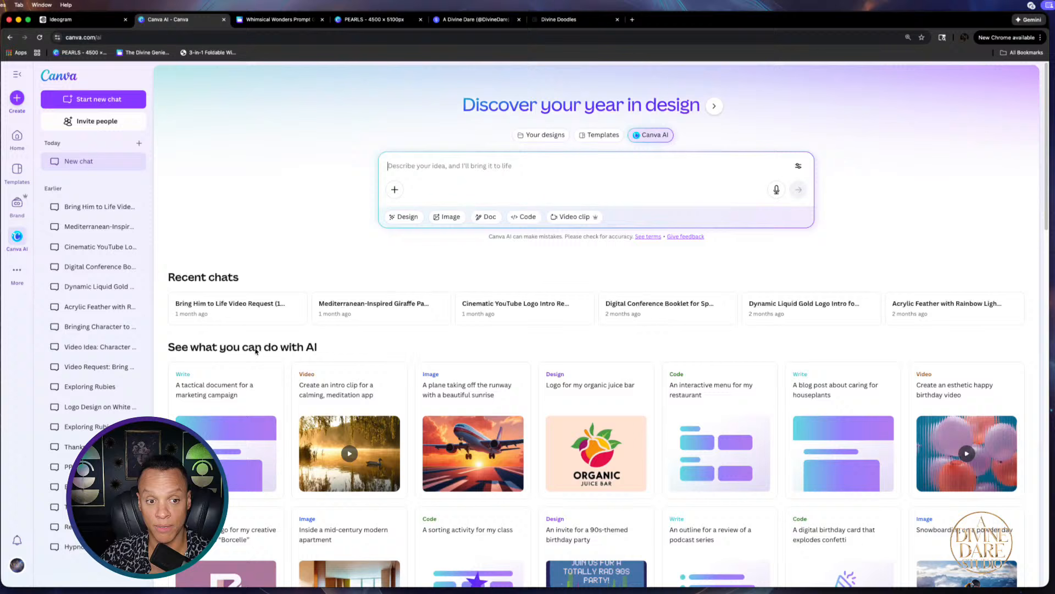
click(443, 216)
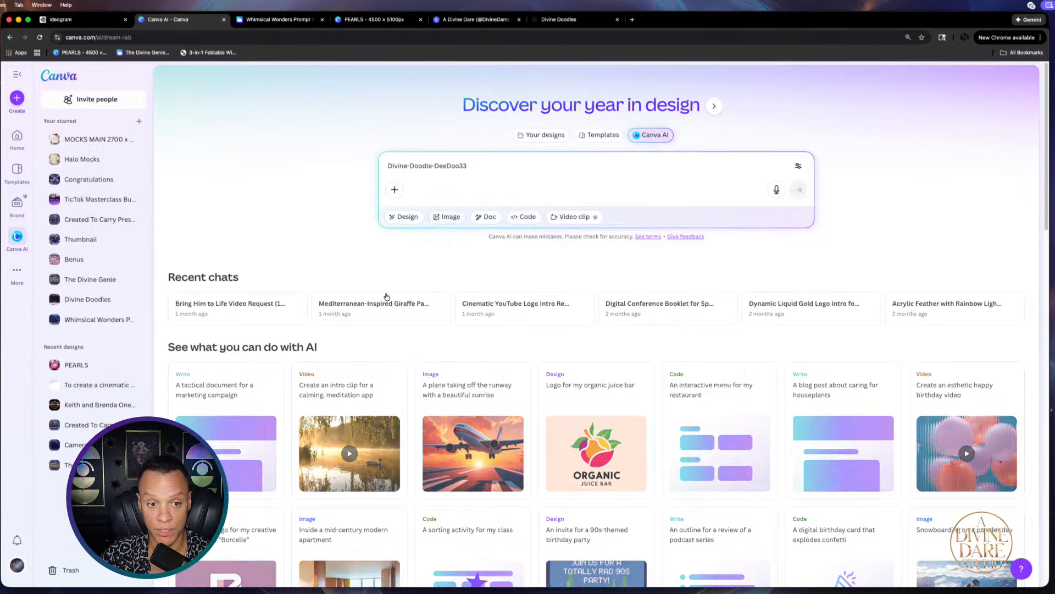
drag(481, 172, 364, 169)
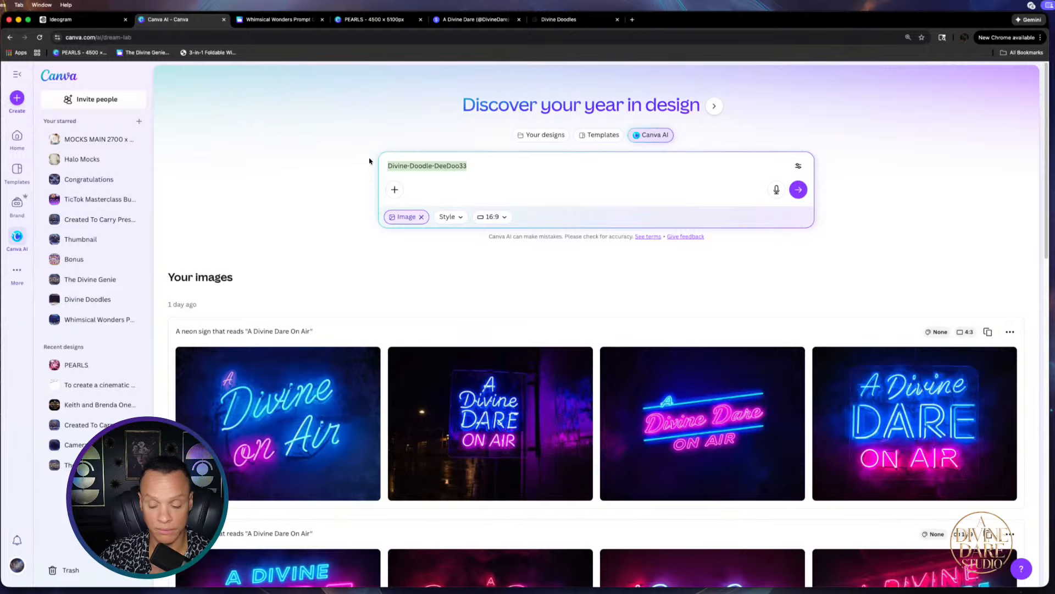
key(BackSpace)
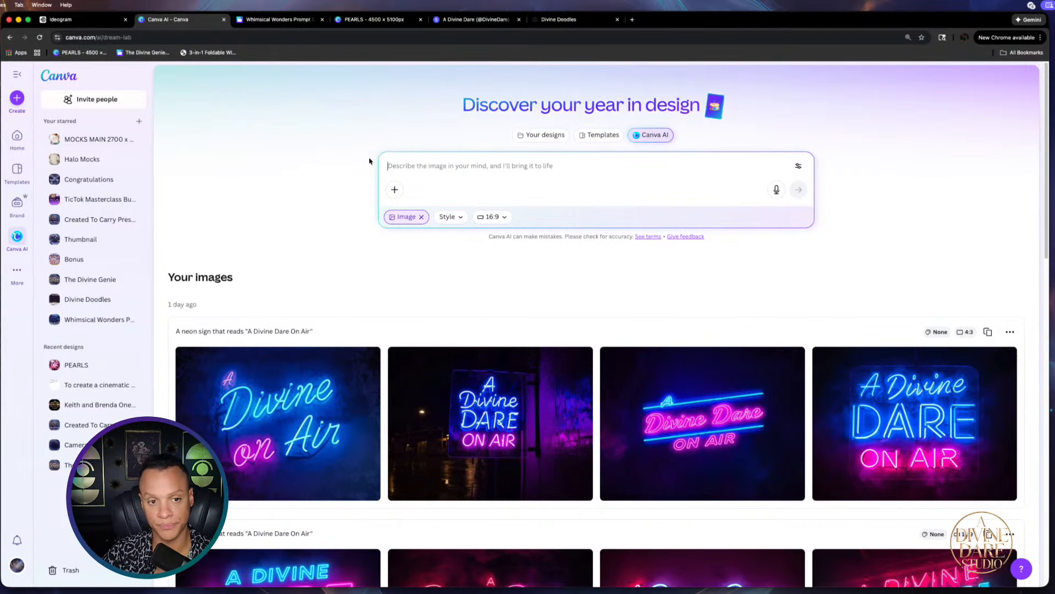
Copy the generated Valentine's Day cupid prompt from the Whimsical Wonders preview
click(558, 20)
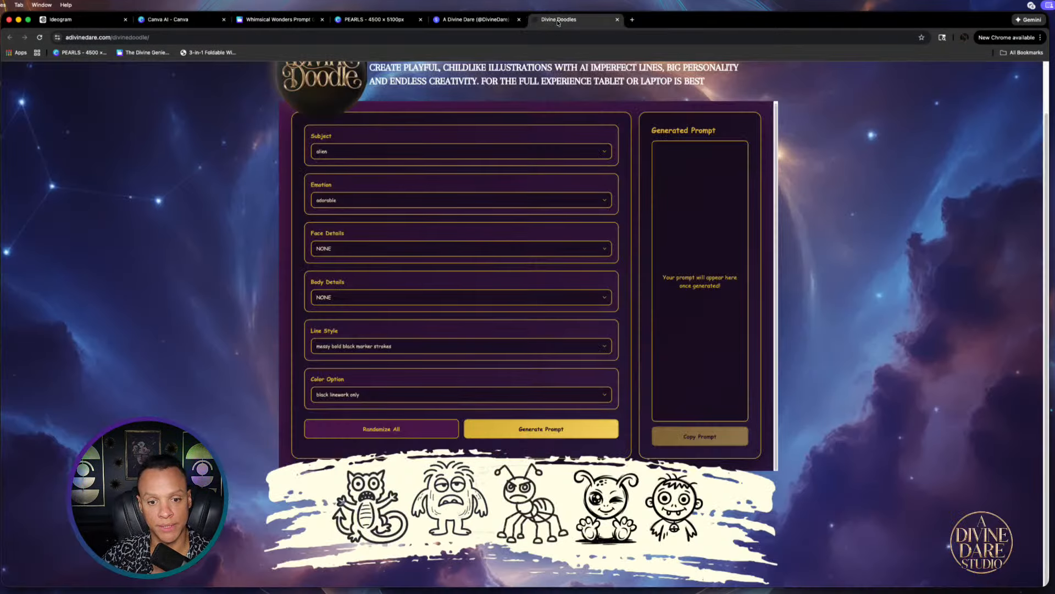
click(475, 16)
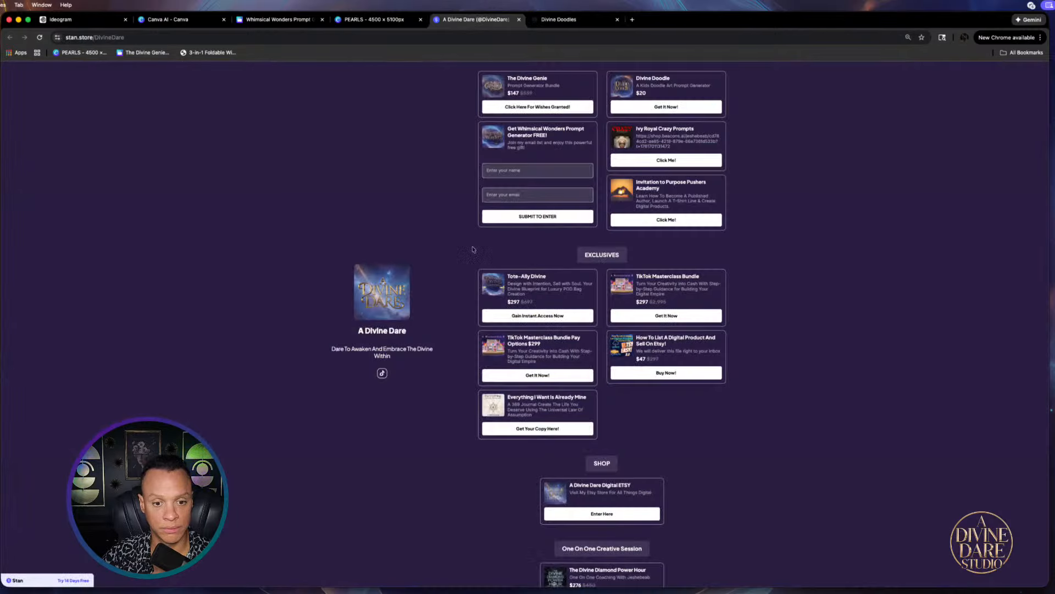
click(352, 20)
click(306, 23)
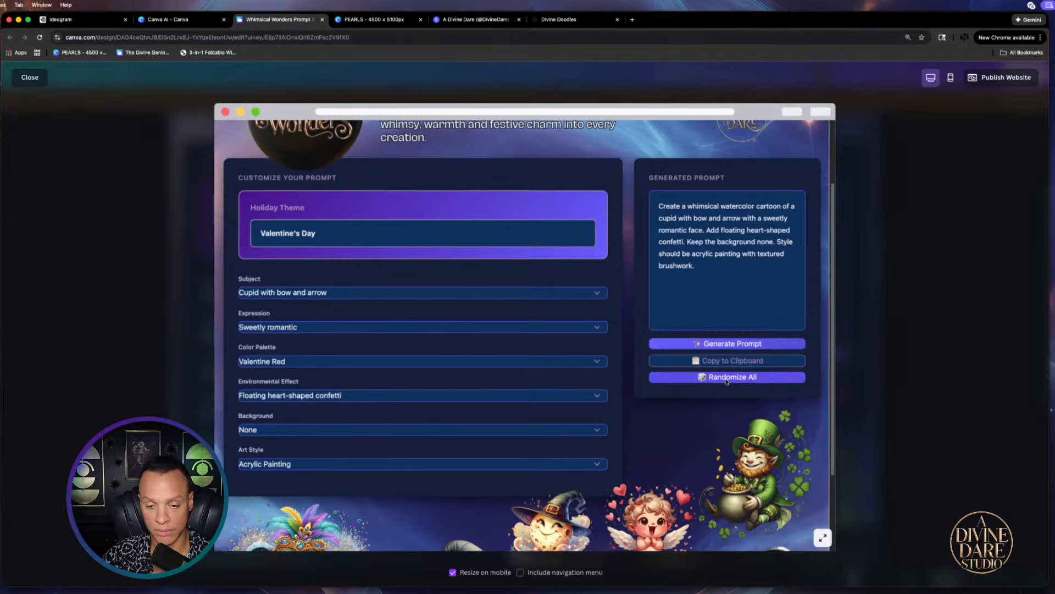
click(730, 363)
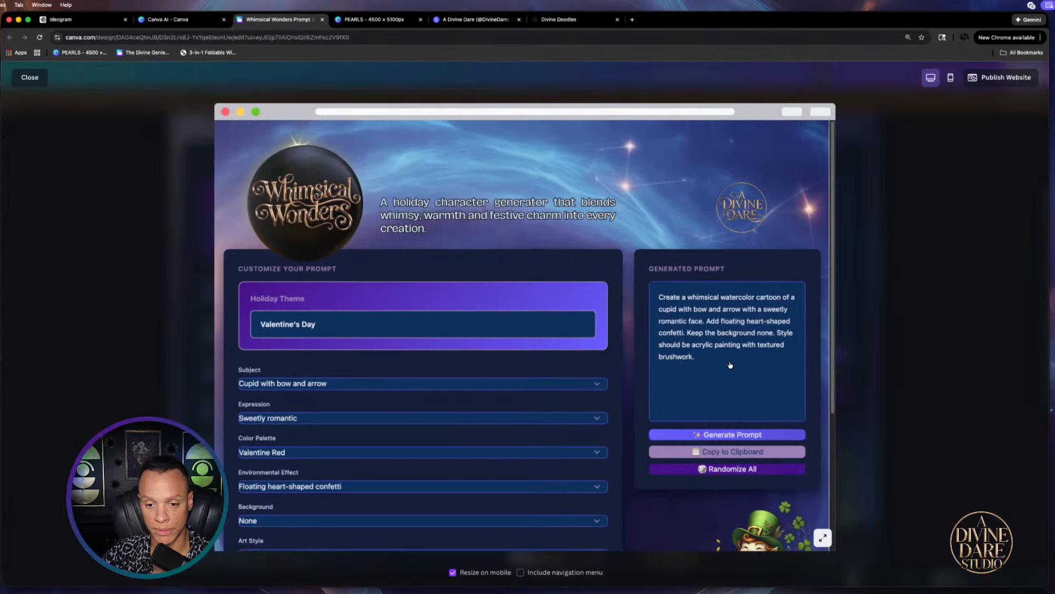
Generate 16:9 images in Canva AI from the copied whimsical watercolor cupid prompt
click(548, 23)
click(425, 20)
click(442, 21)
click(263, 20)
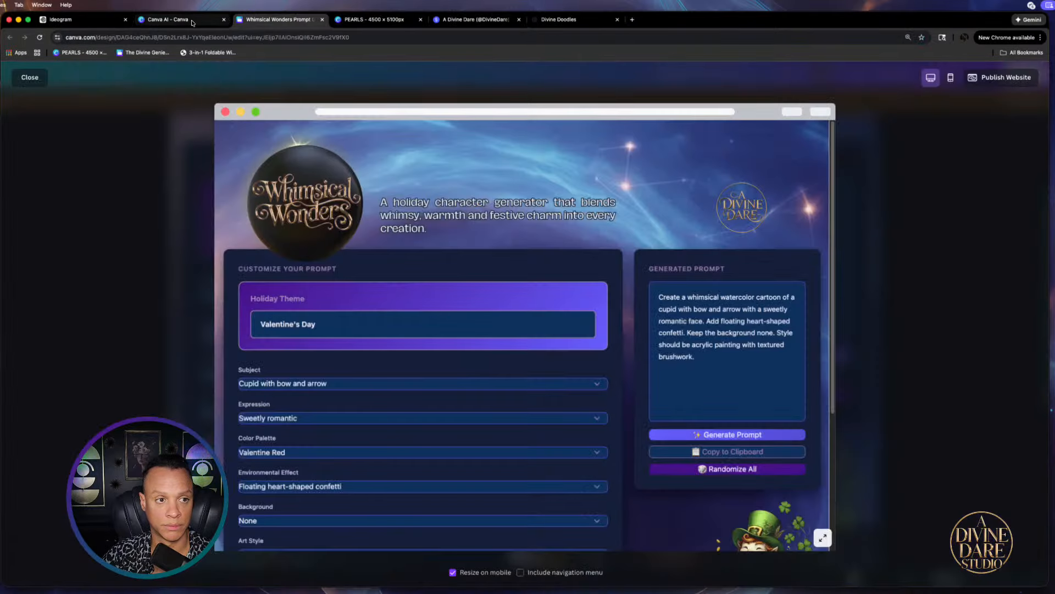
click(192, 22)
right_click(440, 170)
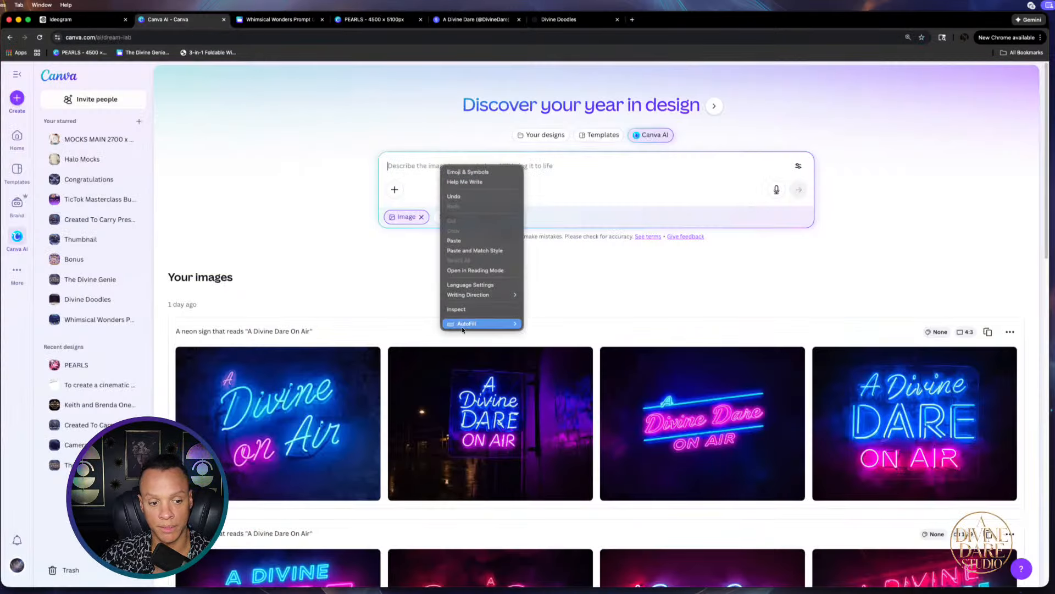
mouse_move(488, 330)
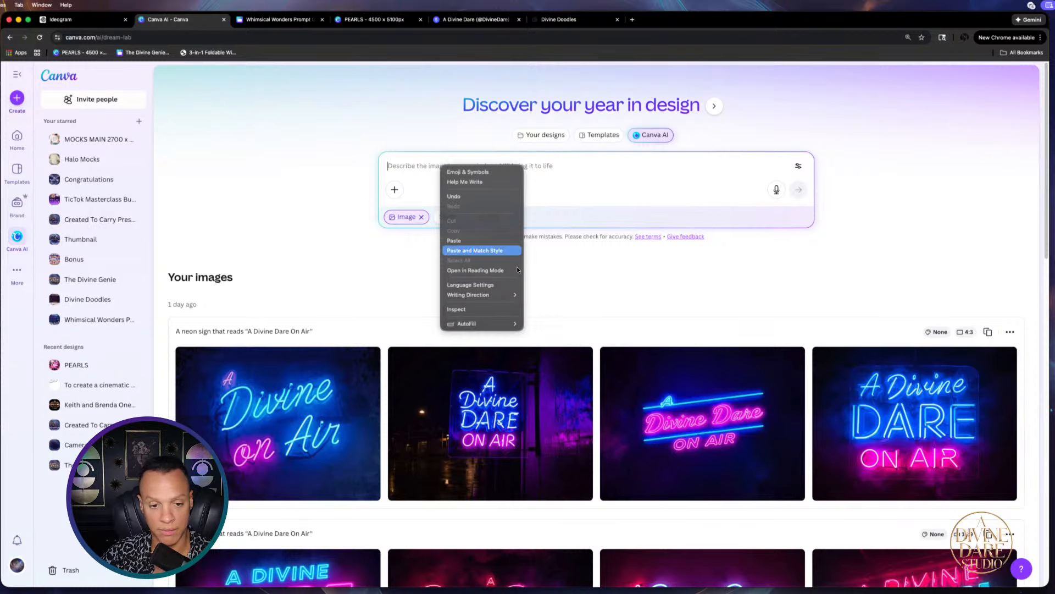
click(460, 242)
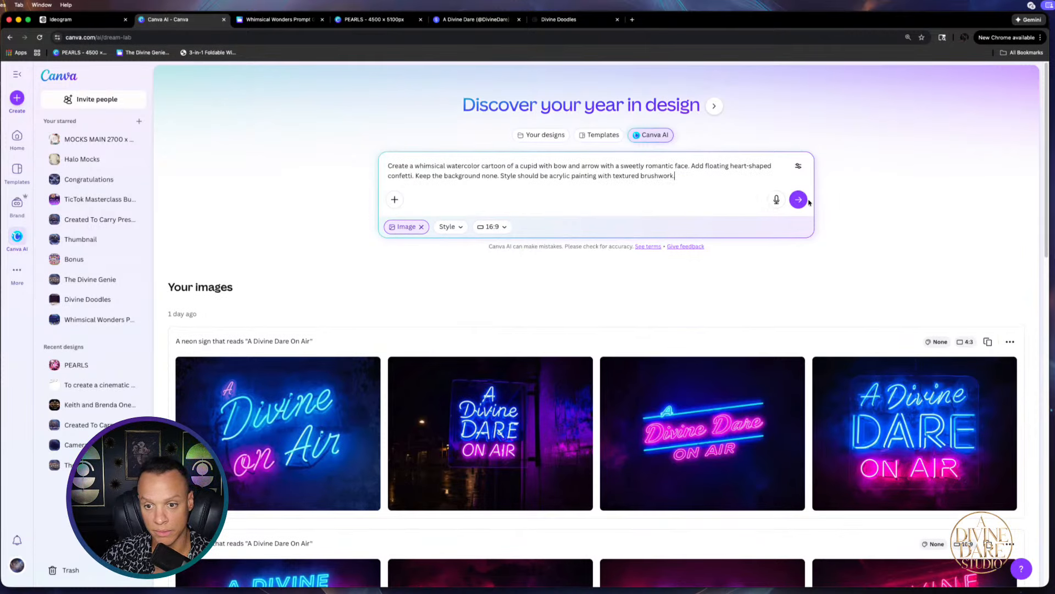
click(803, 201)
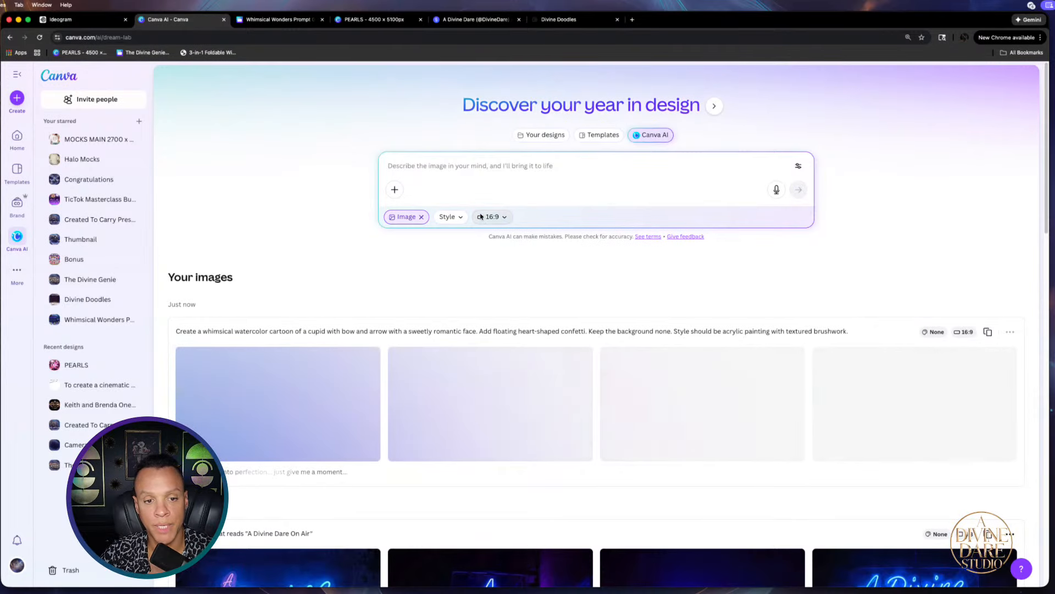
Download the second generated cupid image, the one with blue wings, and close its preview
click(480, 216)
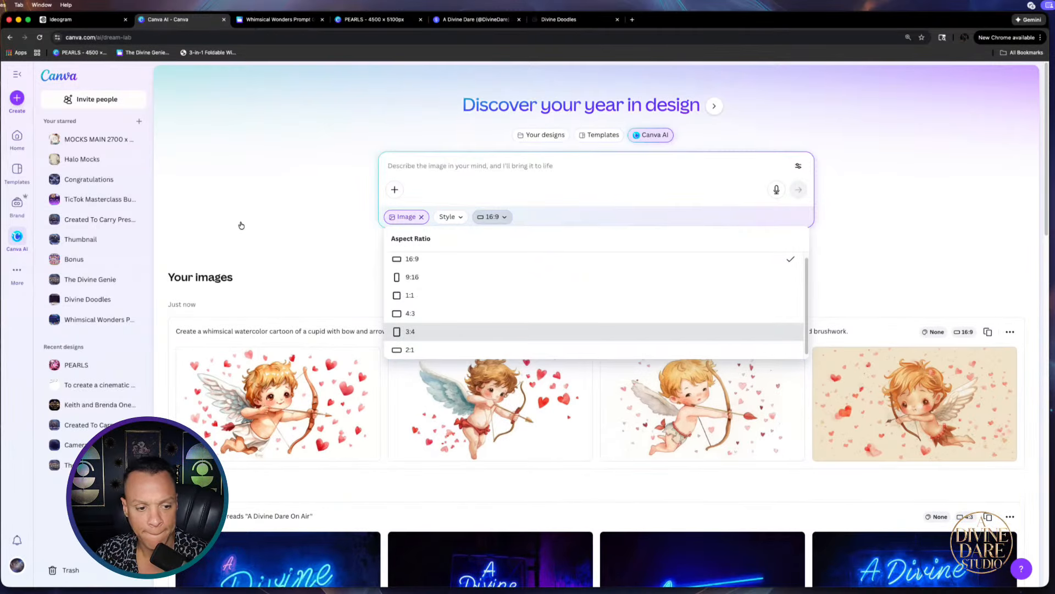
click(277, 185)
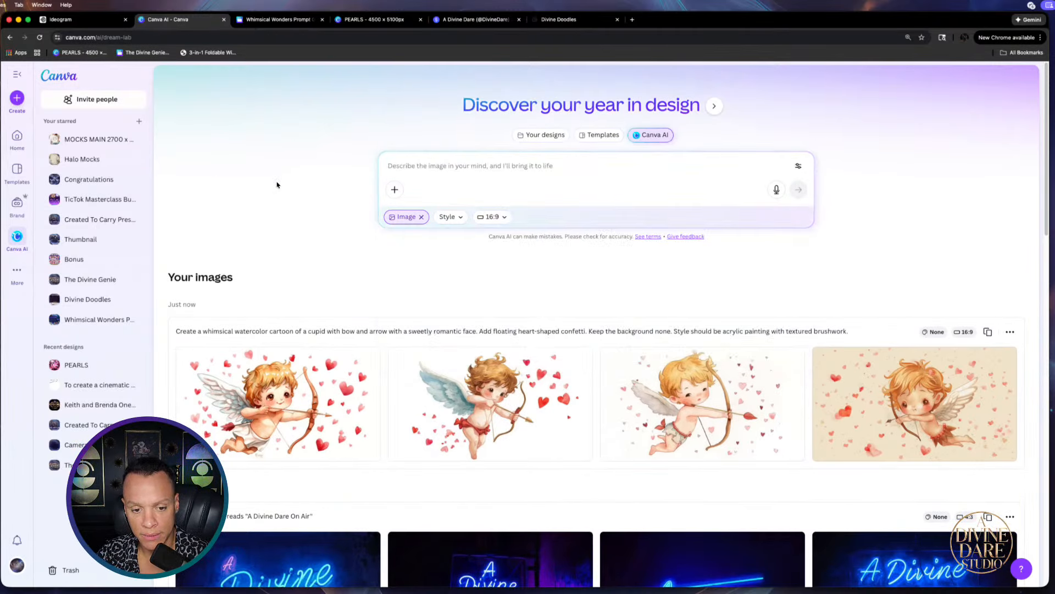
click(473, 404)
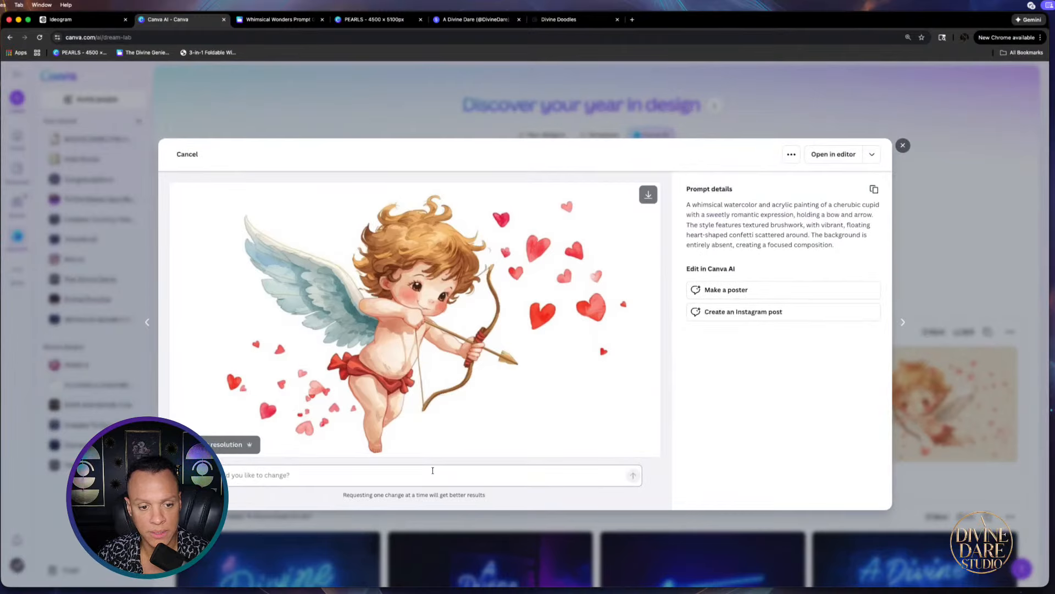
click(649, 194)
click(385, 126)
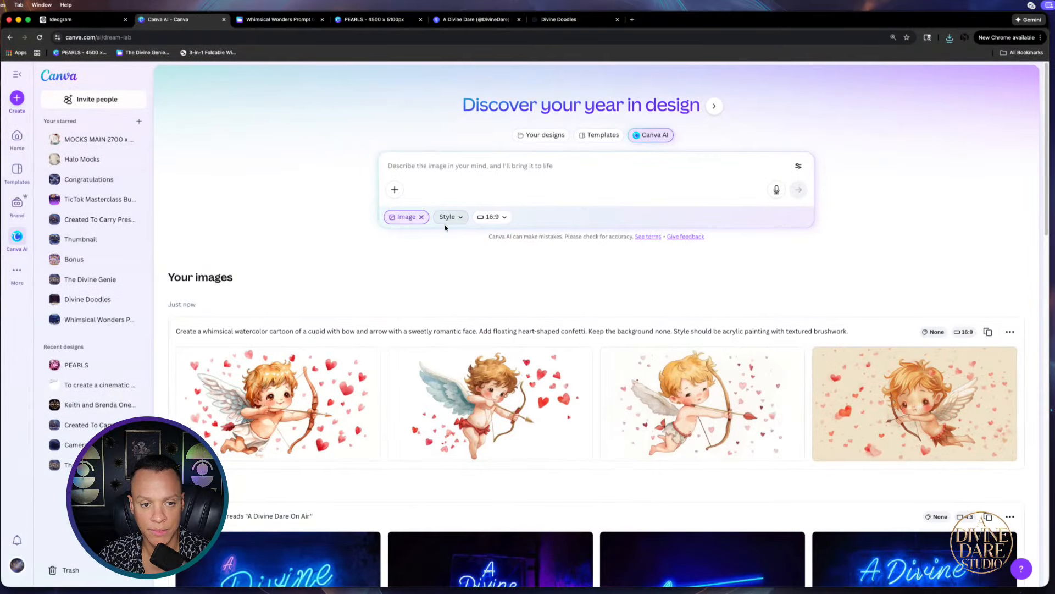
Set the Canva AI image aspect ratio to 3:4
click(499, 217)
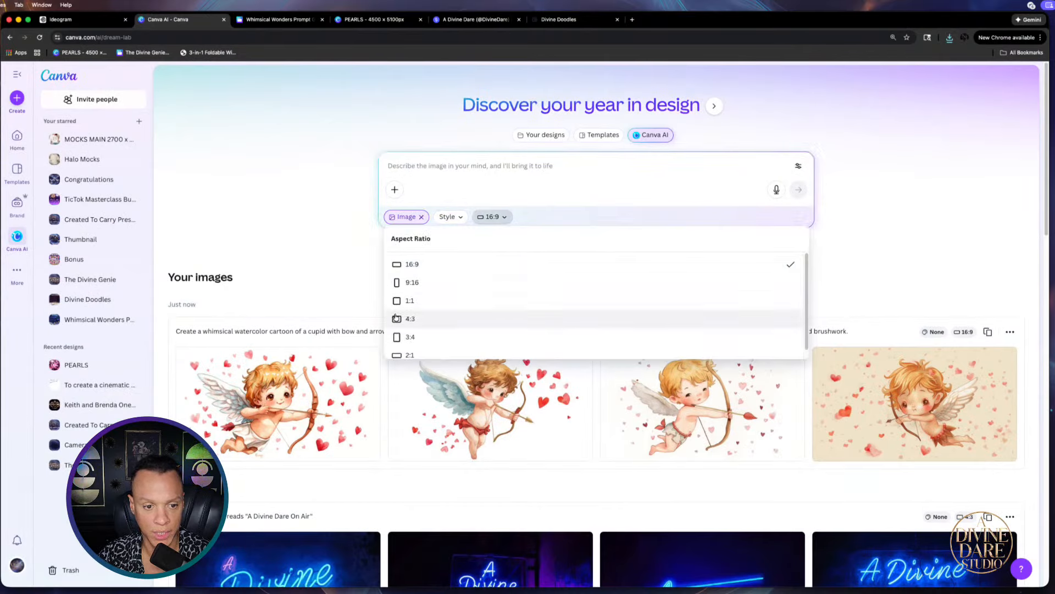
click(411, 336)
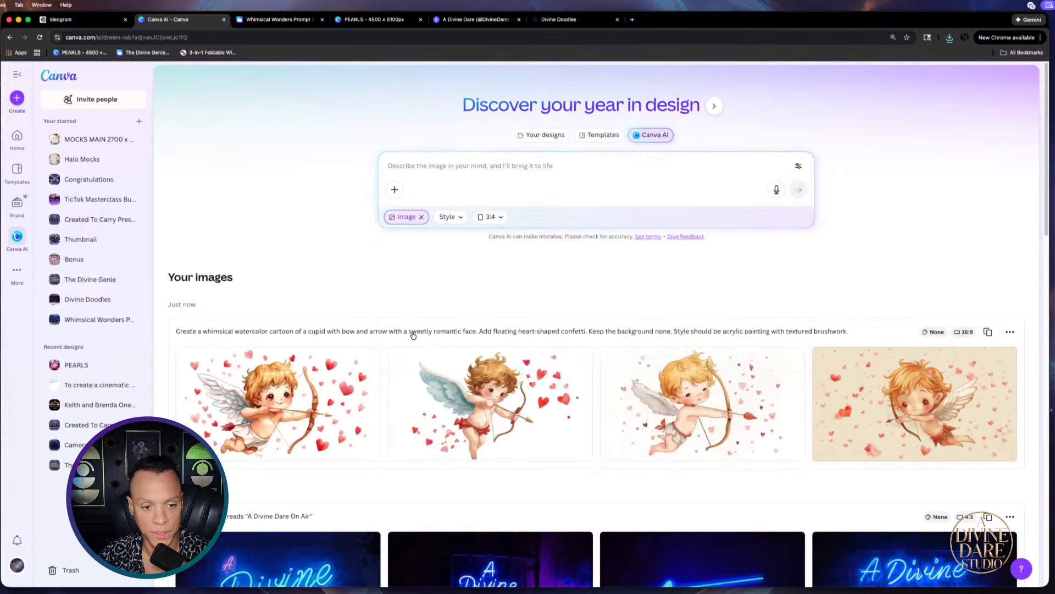
Generate 3:4 images in Canva AI from the copied whimsical watercolor cupid prompt and review the results
right_click(462, 165)
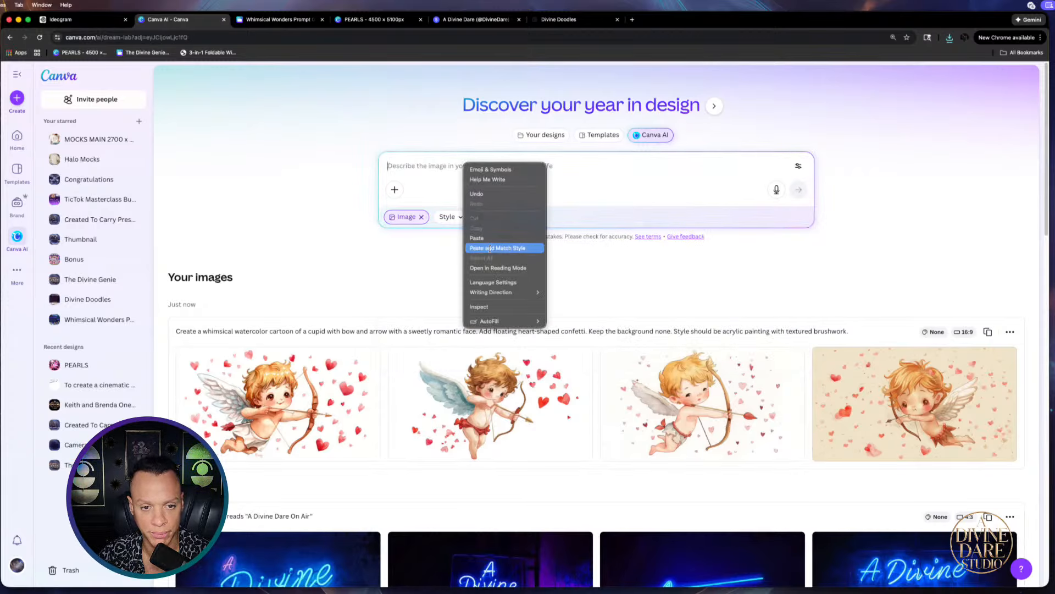
click(478, 243)
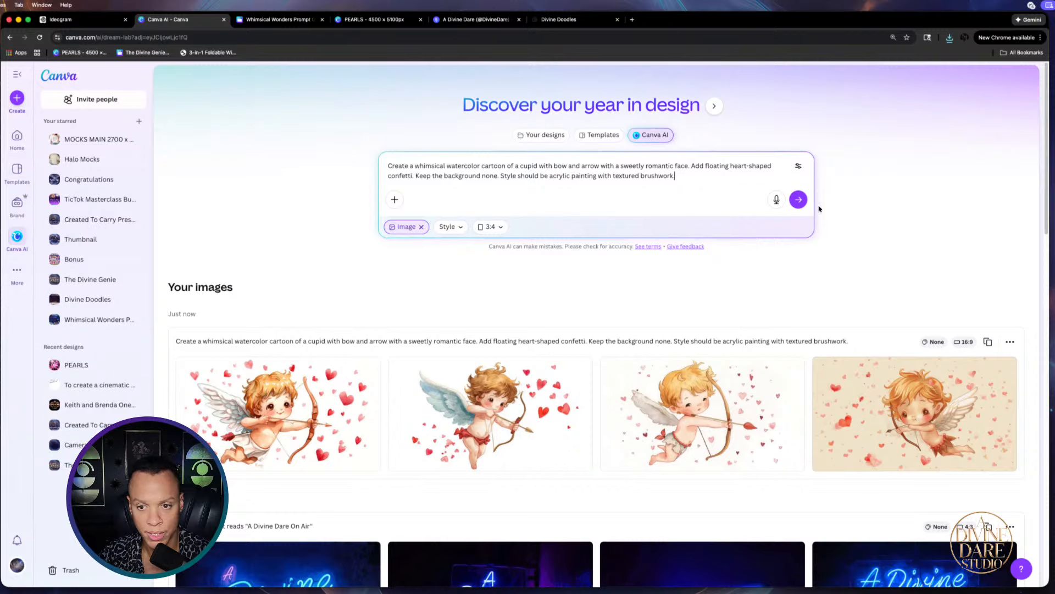
click(798, 198)
scroll(708, 330, down, 3)
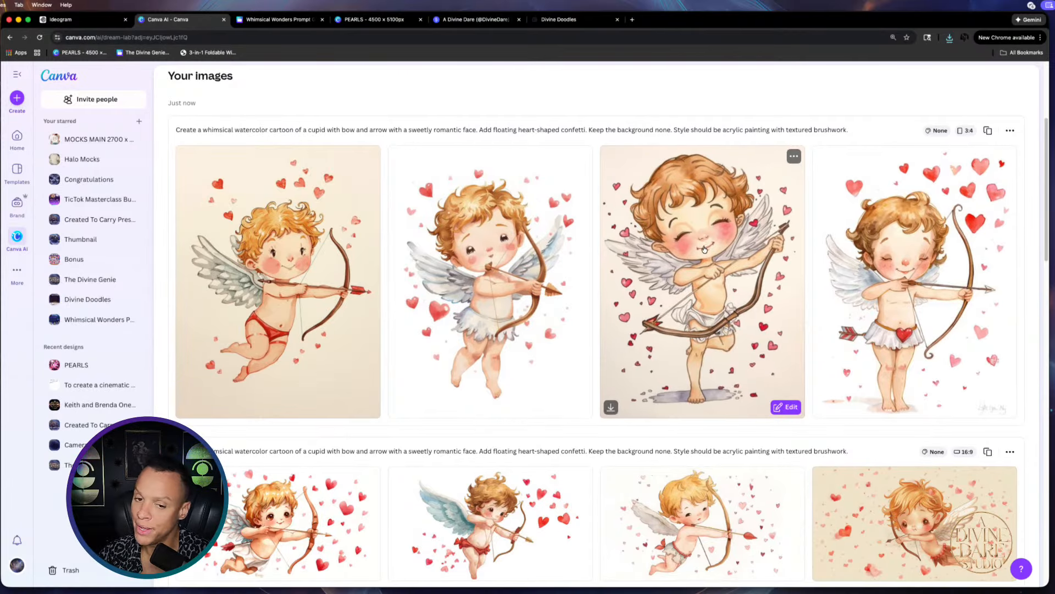
scroll(701, 250, up, 4)
scroll(701, 266, down, 4)
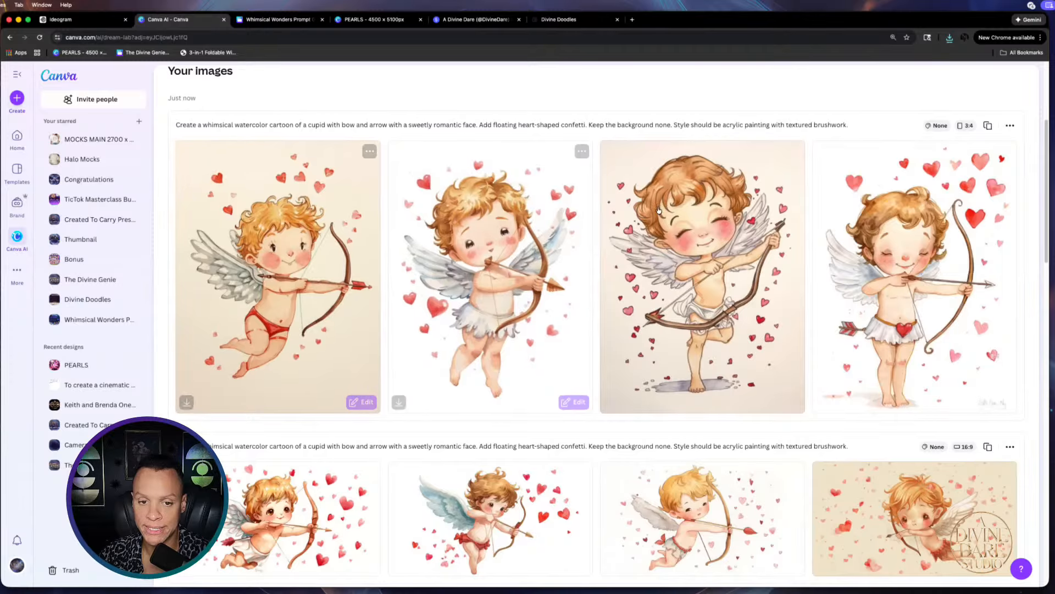
Open Bing Image Creator in a new browser tab and try to generate 1:1 DALLE-3 images from the whimsical watercolor cupid prompt
click(632, 20)
click(468, 182)
click(782, 130)
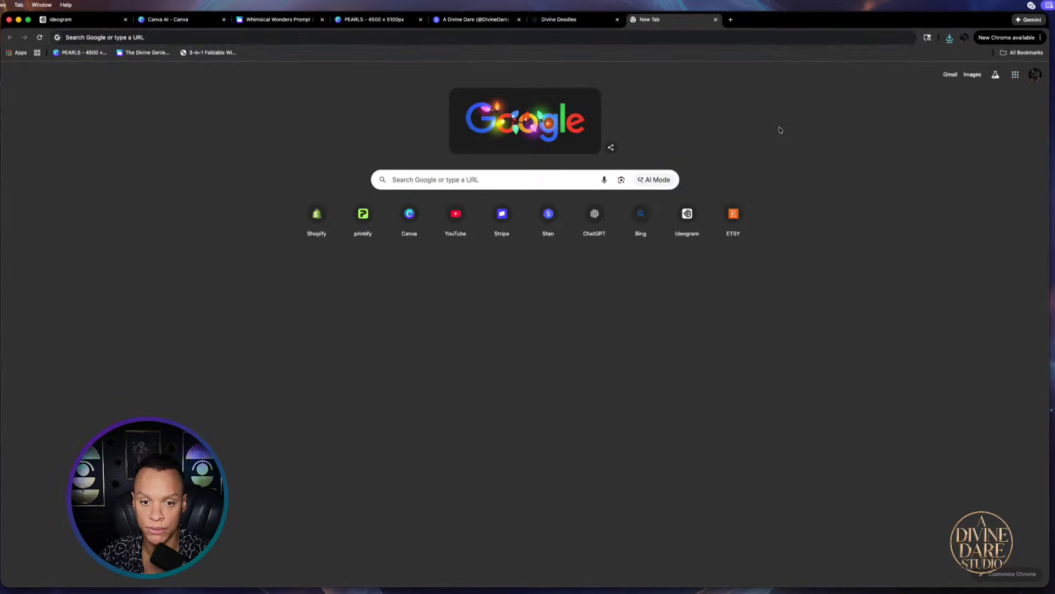
click(640, 218)
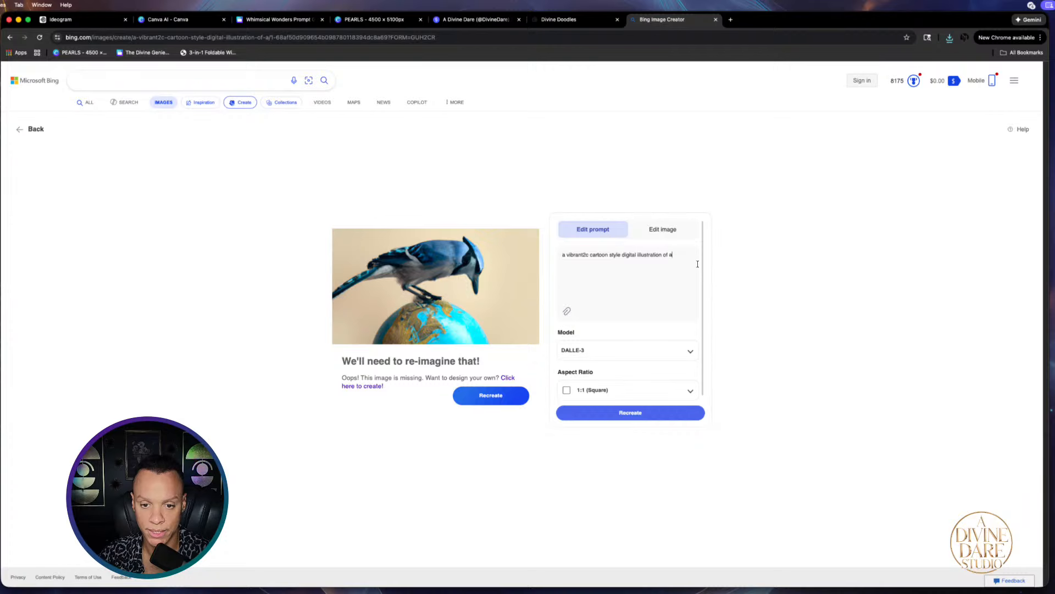
key(super+a)
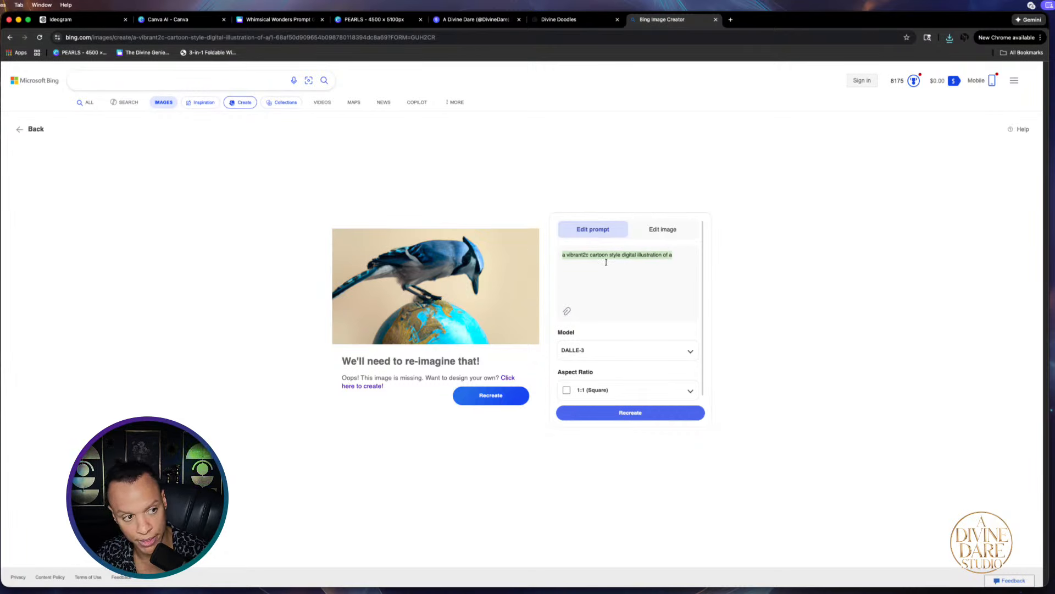
text(Create a whimsical watercolor cartoon of a cupid with bow and arrow with a sweetly romantic face. Add floating heart-shaped confetti. Keep the background none. Style should be acrylic painting with textured brushwork.)
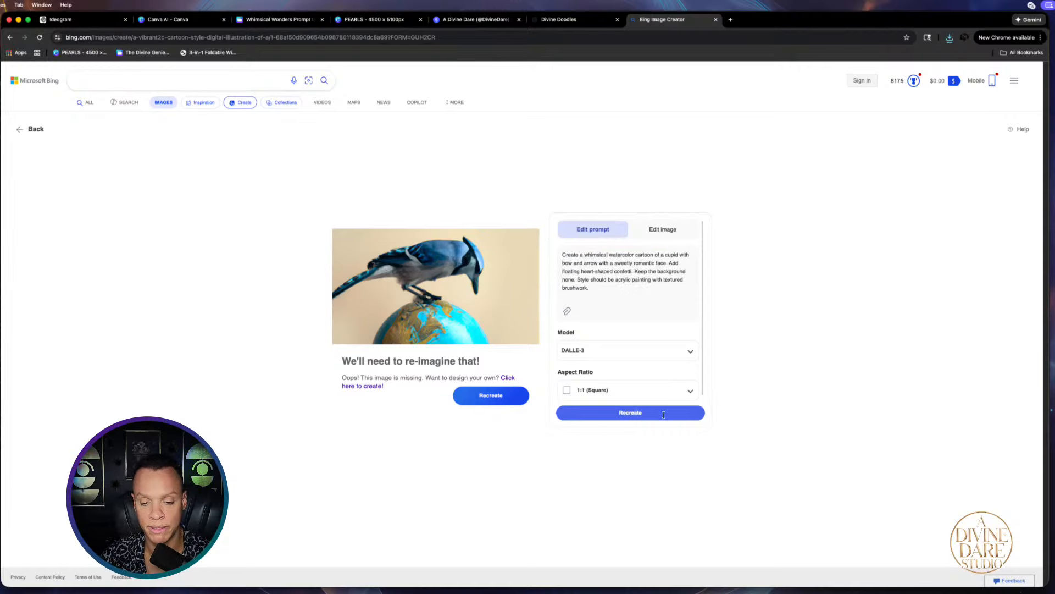
click(637, 409)
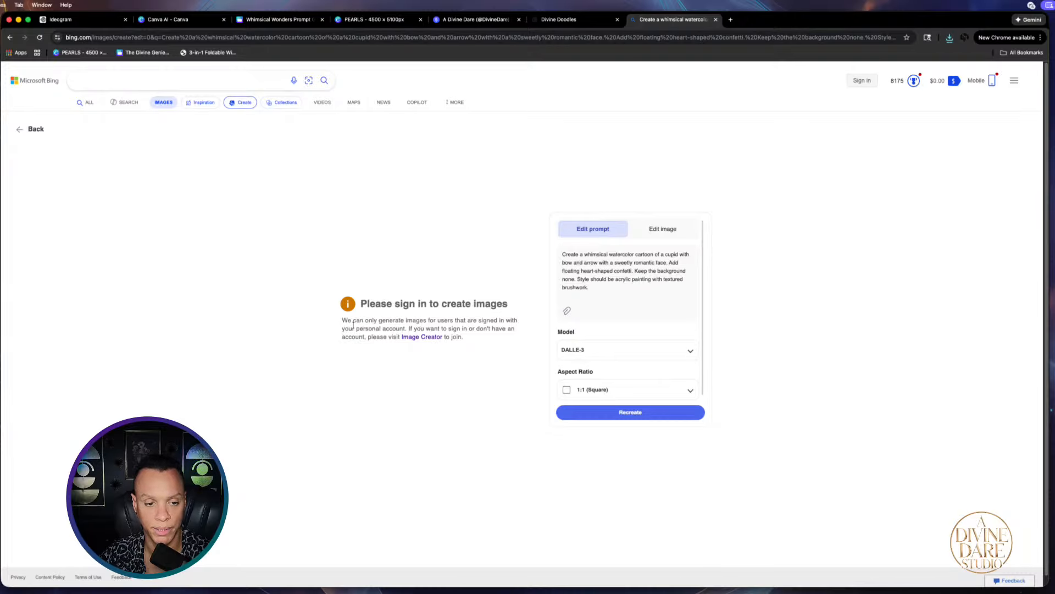
Sign in with the Microsoft account, accept the updated terms, and create 1:1 DALL-E 3 images from the whimsical watercolor cupid prompt
click(861, 81)
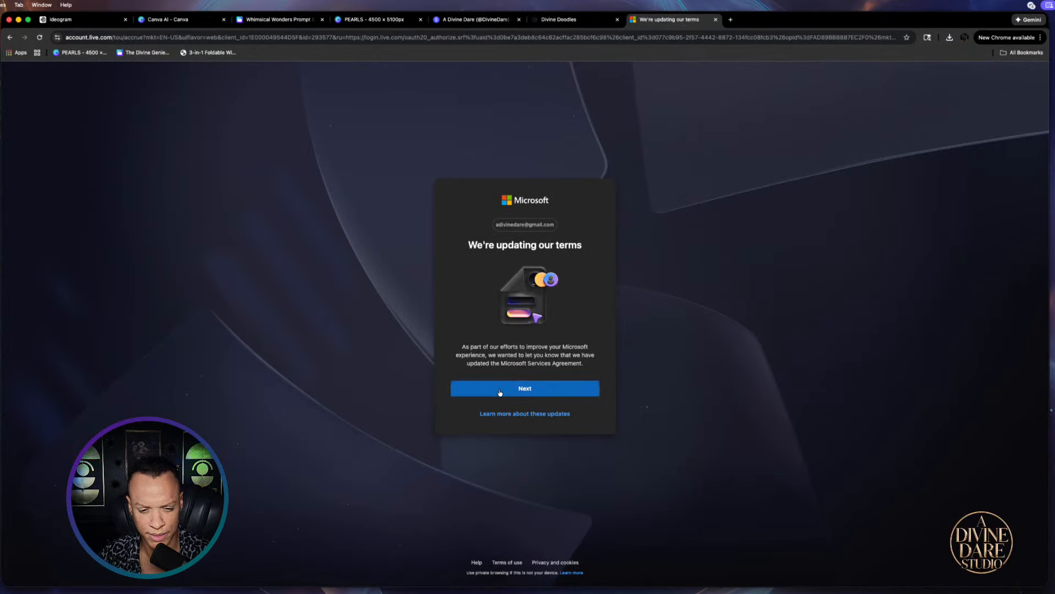
click(522, 389)
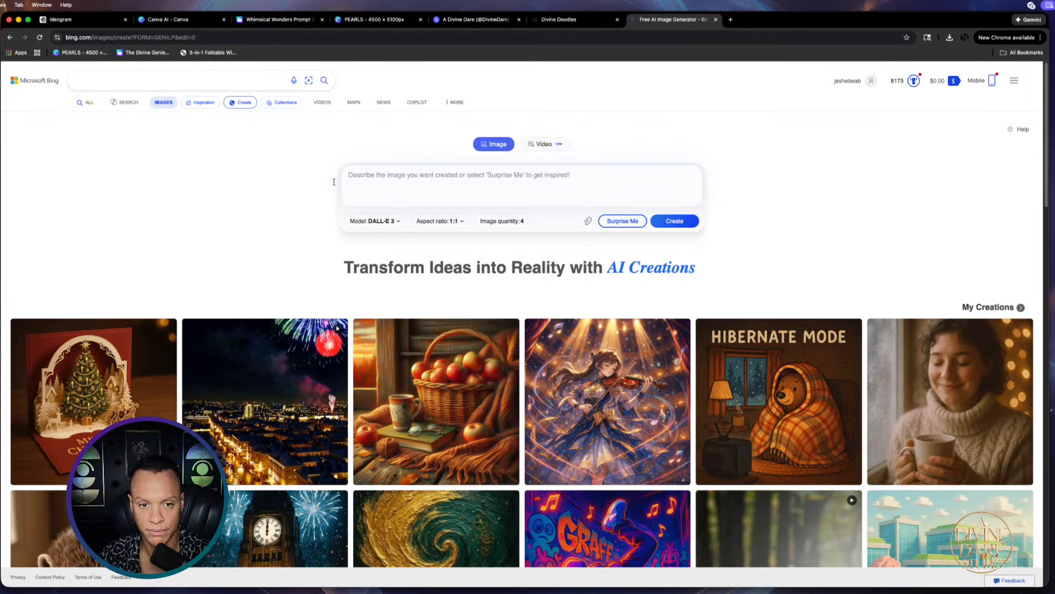
click(388, 176)
right_click(388, 177)
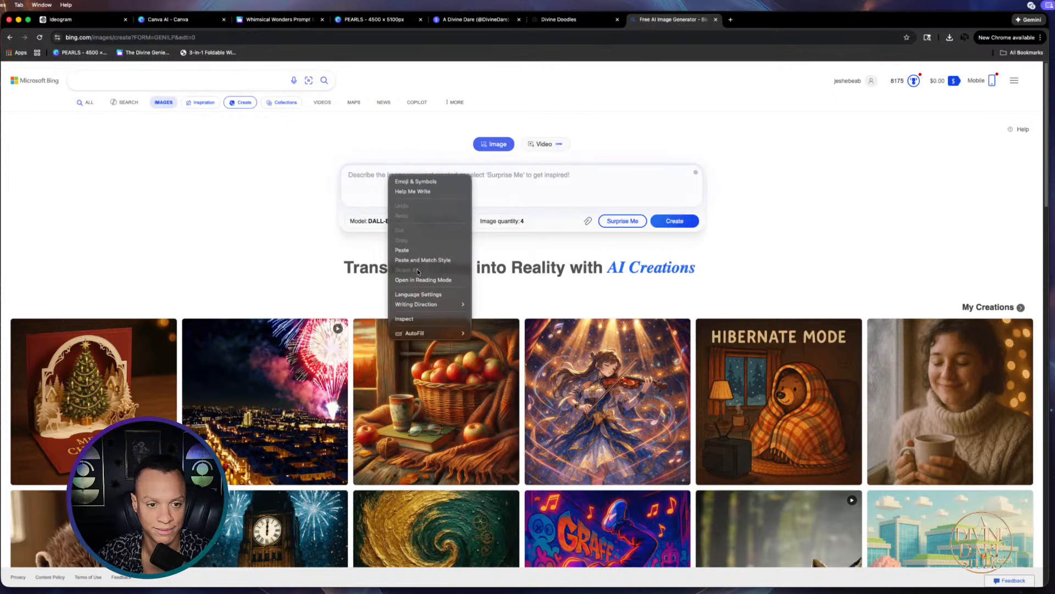
key(Escape)
text(Create a whimsical watercolor cartoon of a cupid with bow and arrow with a sweetly romantic face. Add floating heart-shaped confetti. Keep the background none. Style should be acrylic painting with textured brushwork.)
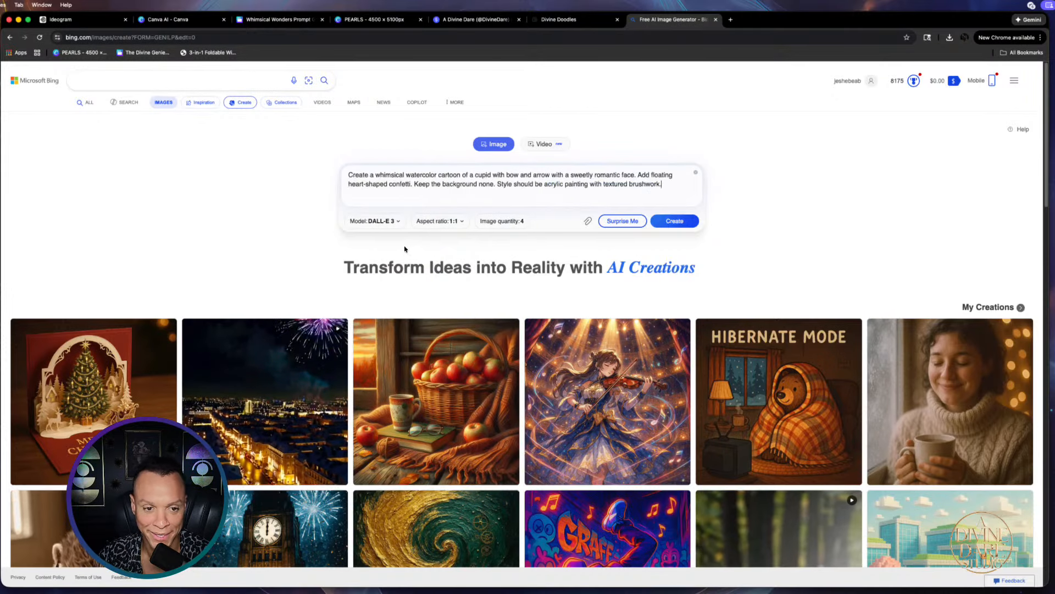
click(656, 224)
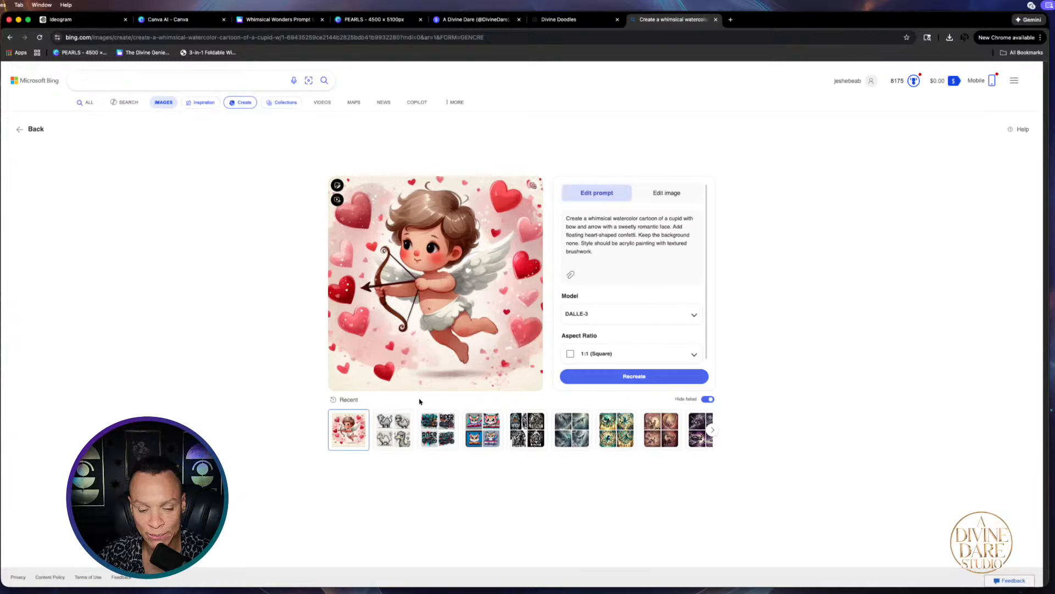
Recreate the cupid images from the same prompt and view each result enlarged, from the last one back to the first
click(629, 379)
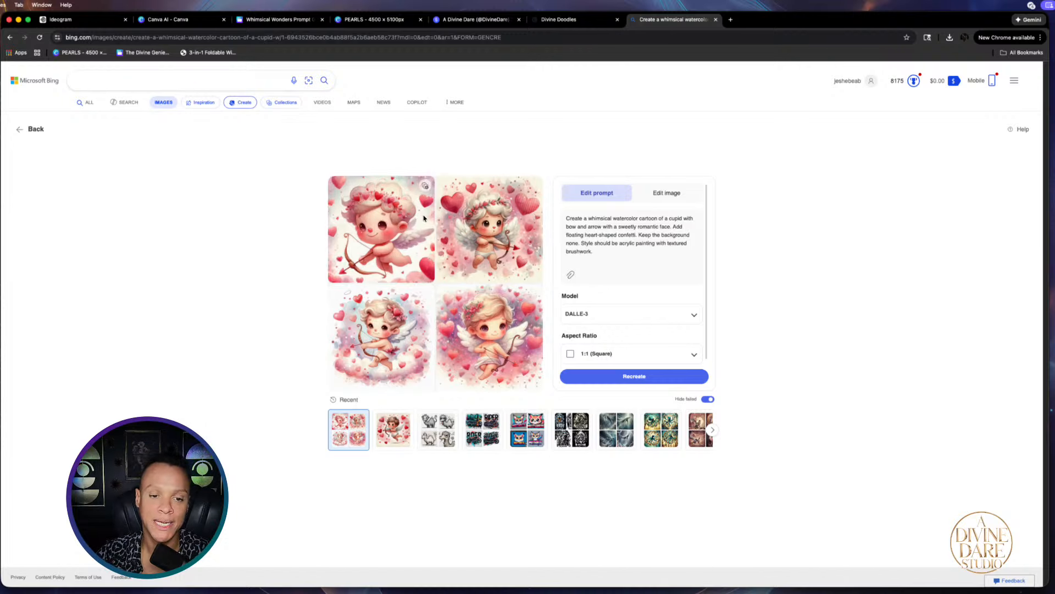
click(534, 382)
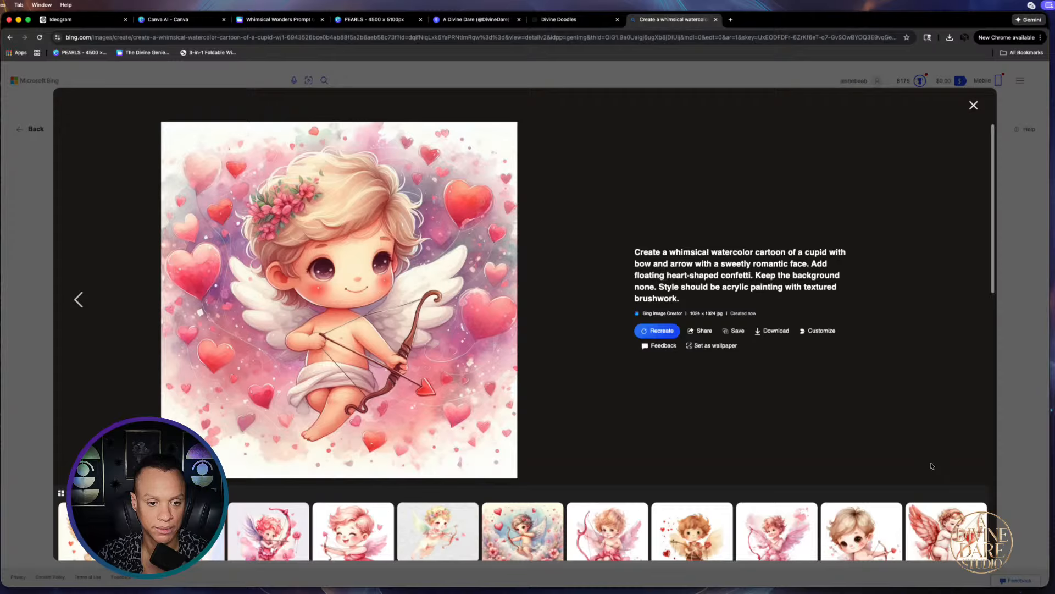
click(79, 303)
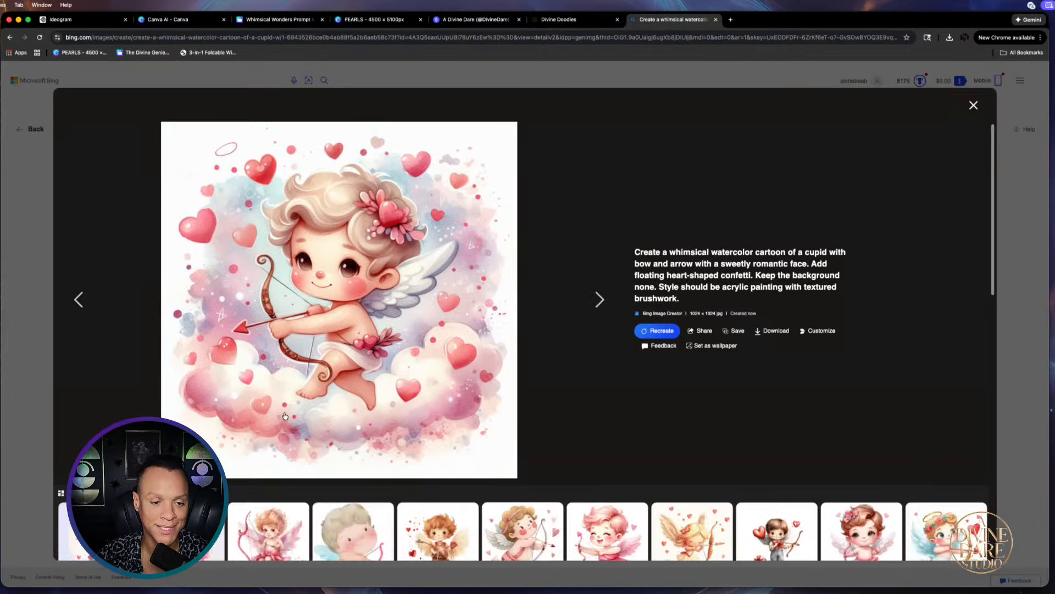
click(83, 307)
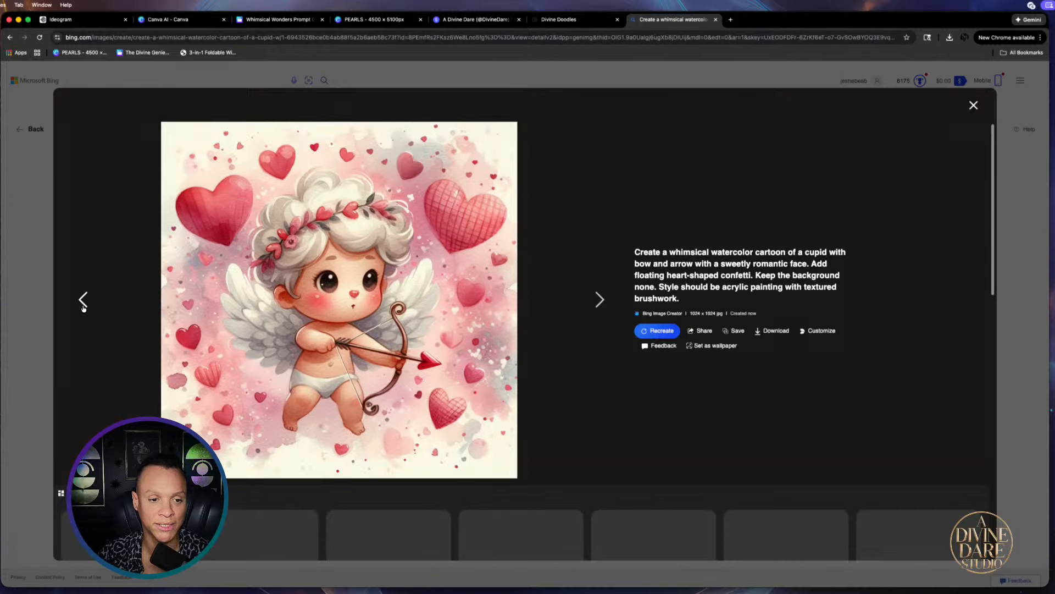
click(83, 305)
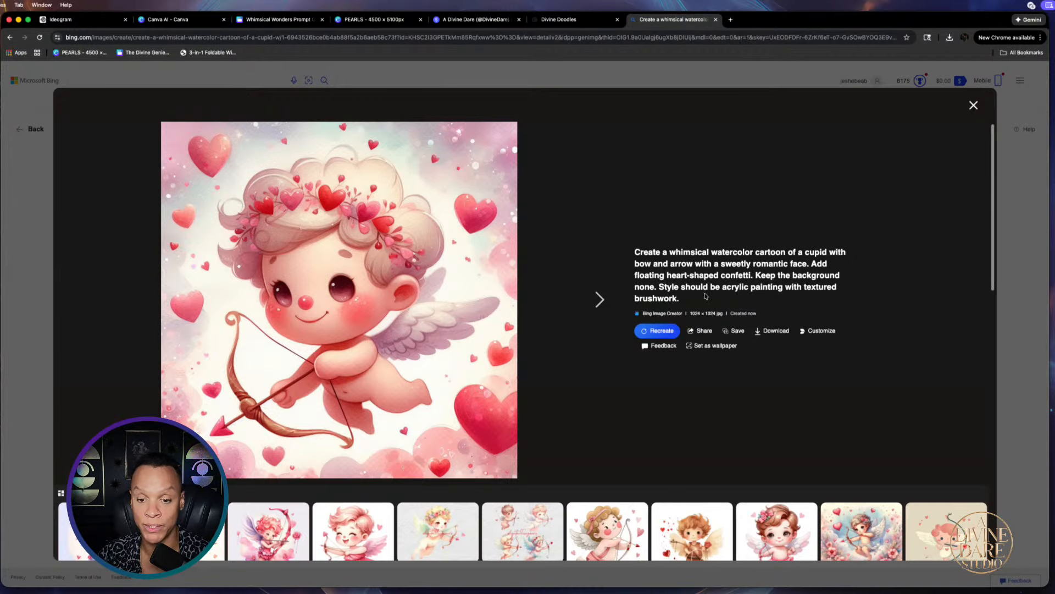
Search Google for midjourney in a new browser tab and open the Midjourney website
click(730, 20)
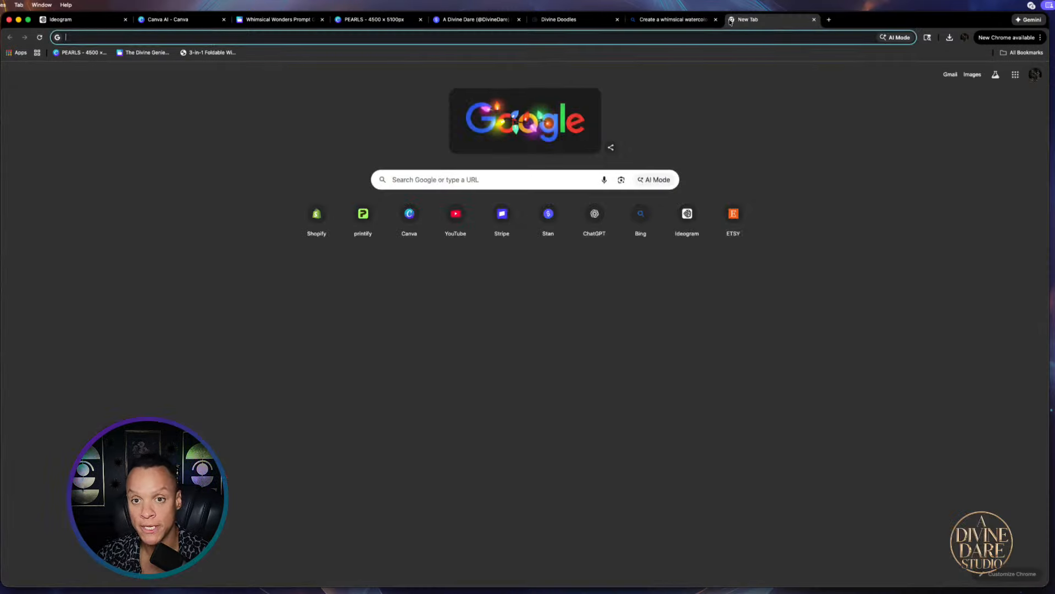
click(493, 181)
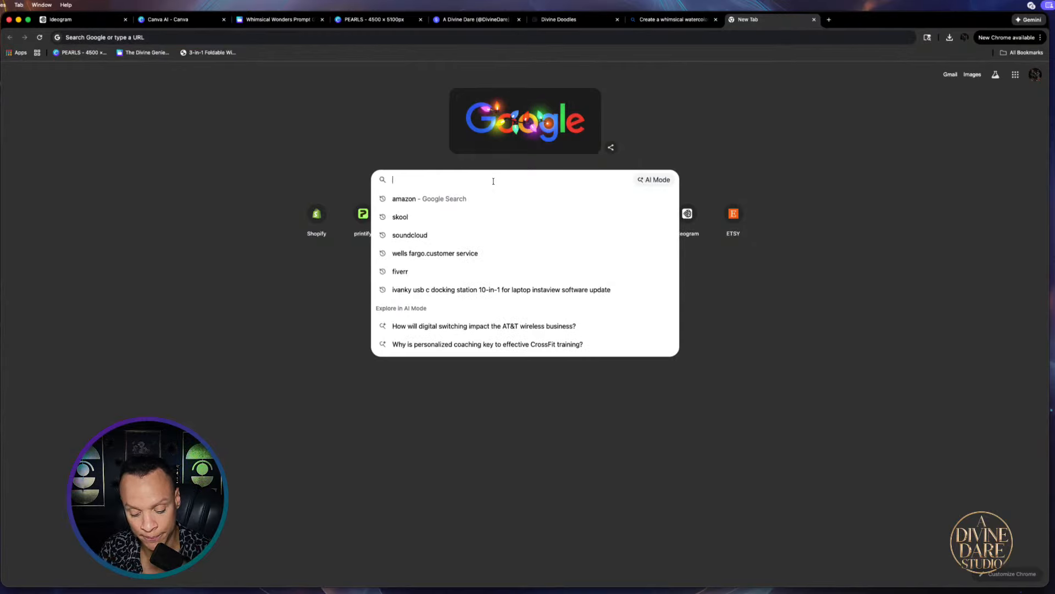
text(wi)
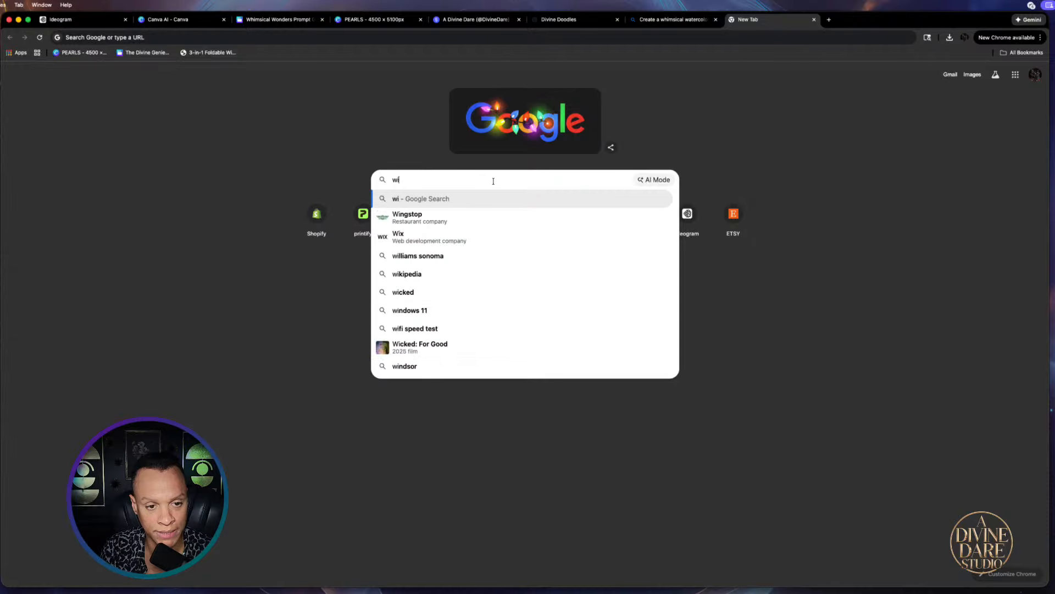
key(BackSpace)
key(BackSpace)
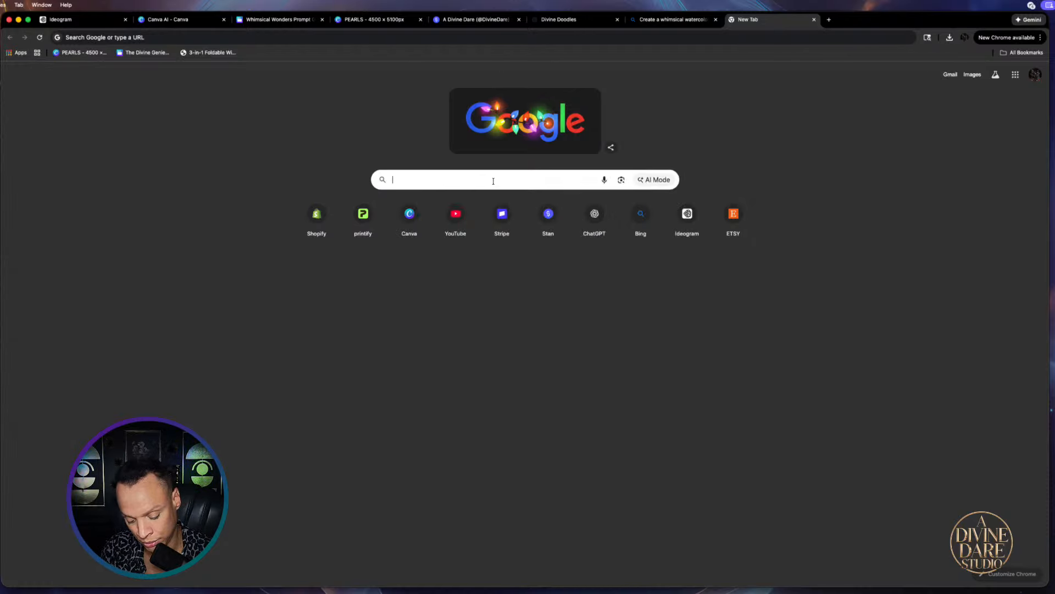
text(mid)
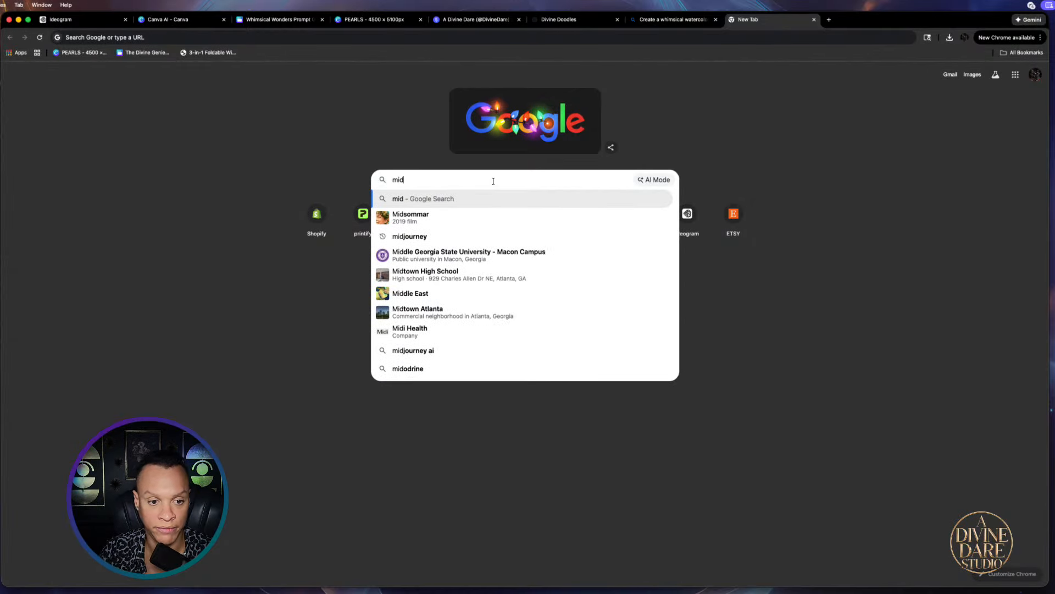
click(413, 236)
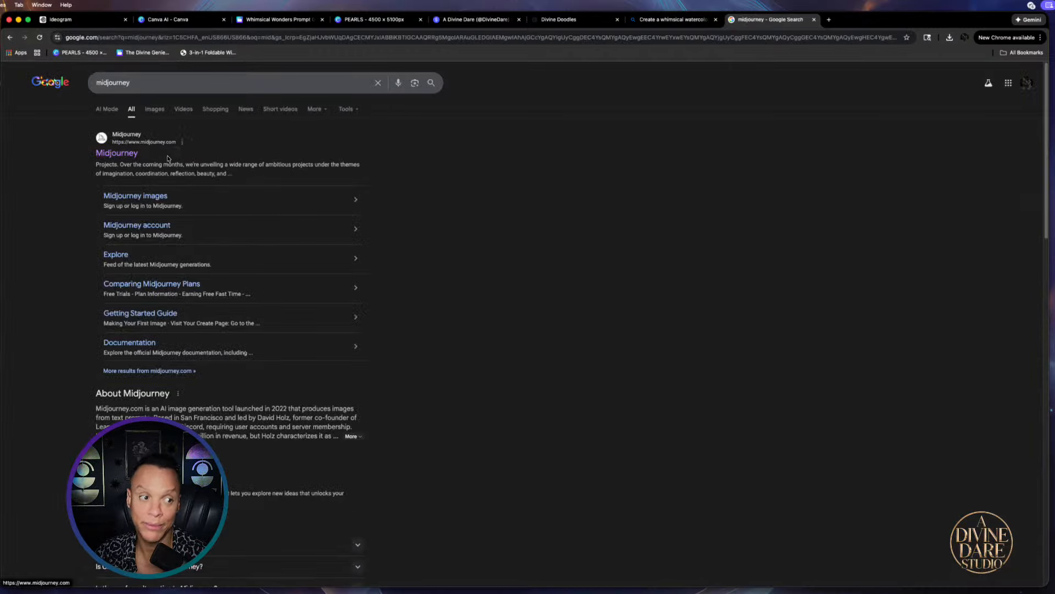
click(111, 157)
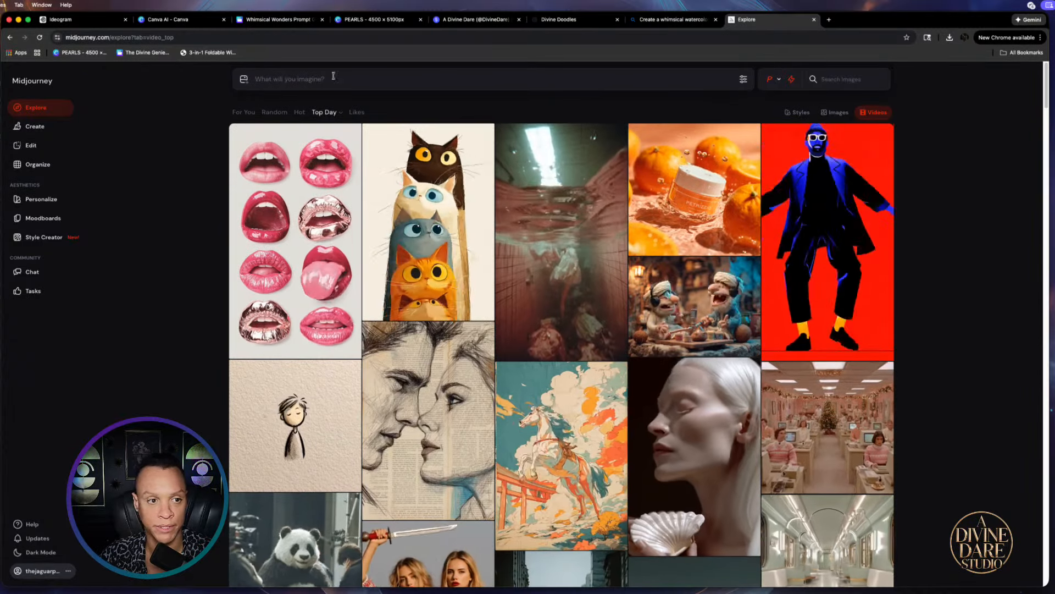
Submit the copied whimsical watercolor cupid prompt in Midjourney and open the page with the created images
right_click(281, 79)
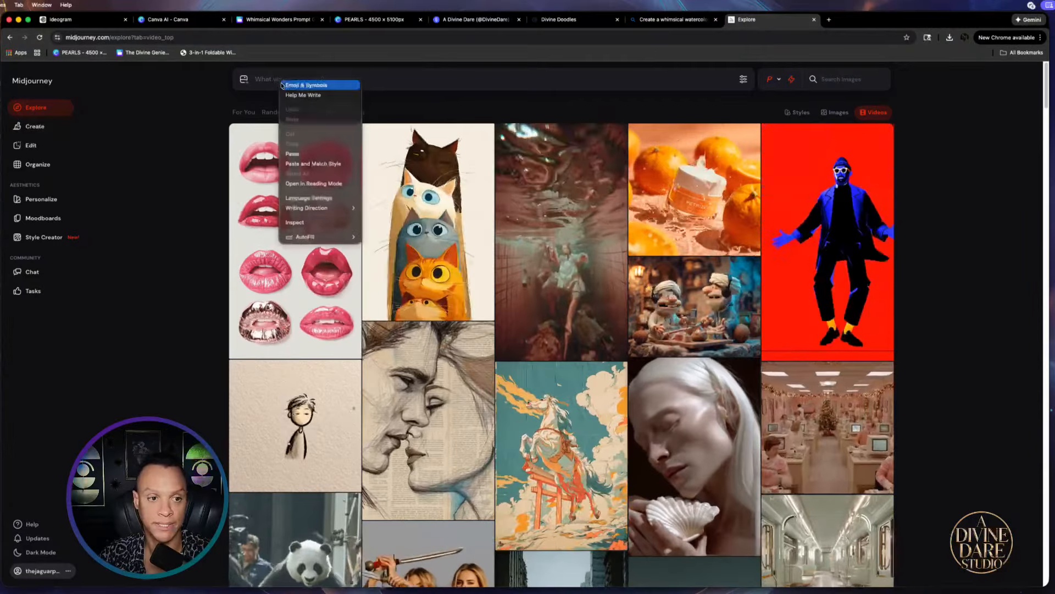
click(311, 164)
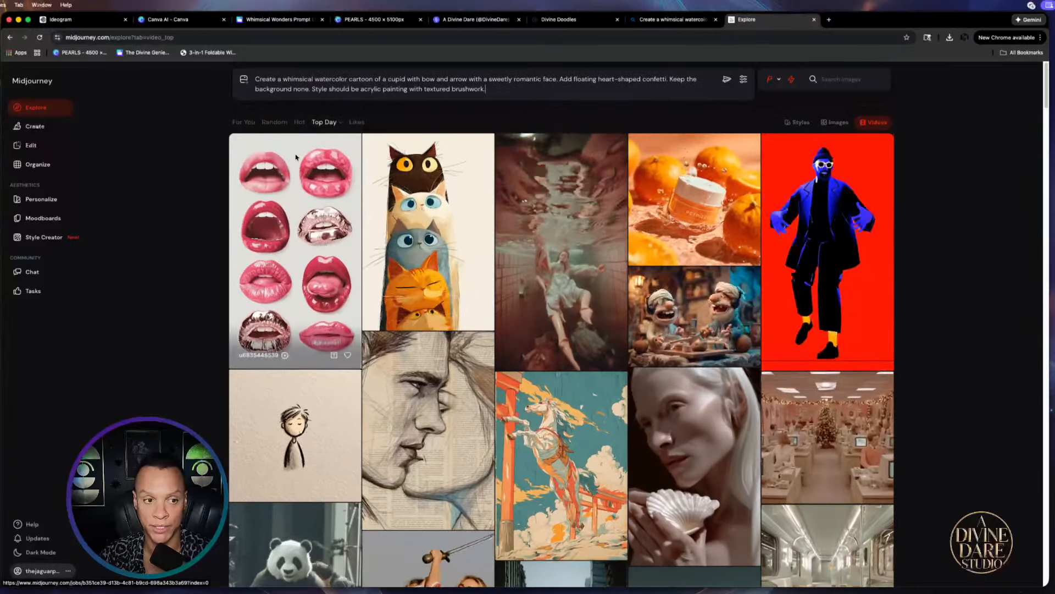
click(727, 79)
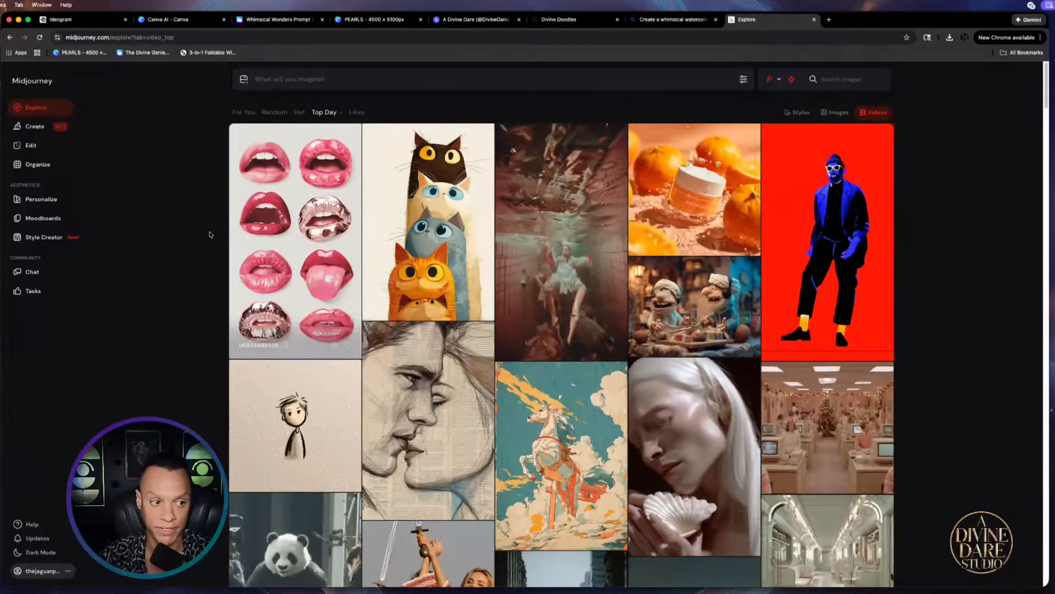
click(35, 127)
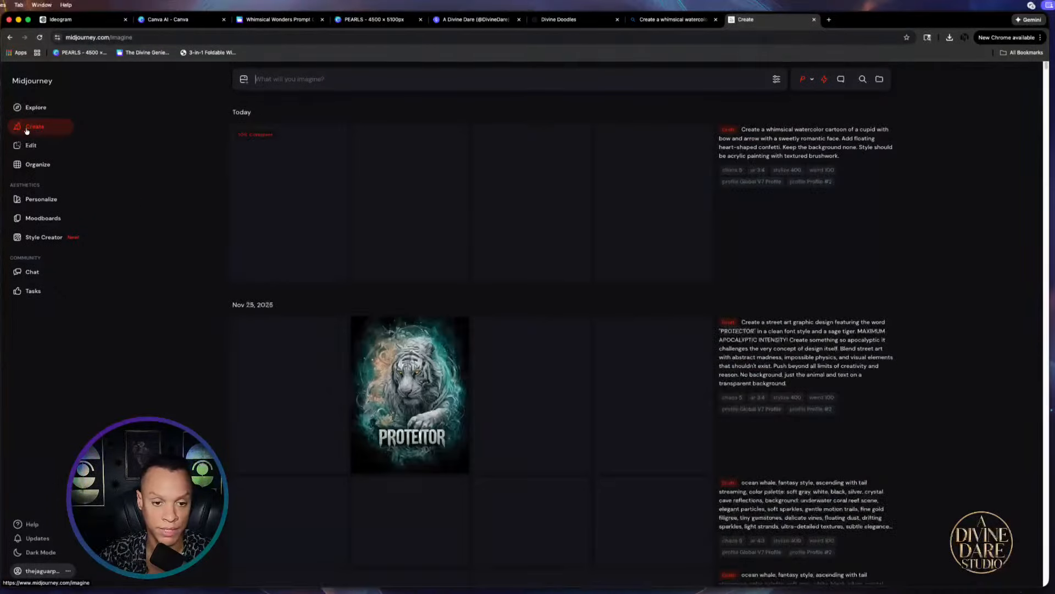
Look through the earlier Midjourney creations, from the tiger and whale artwork down to the purple floral prints
scroll(645, 494, down, 4)
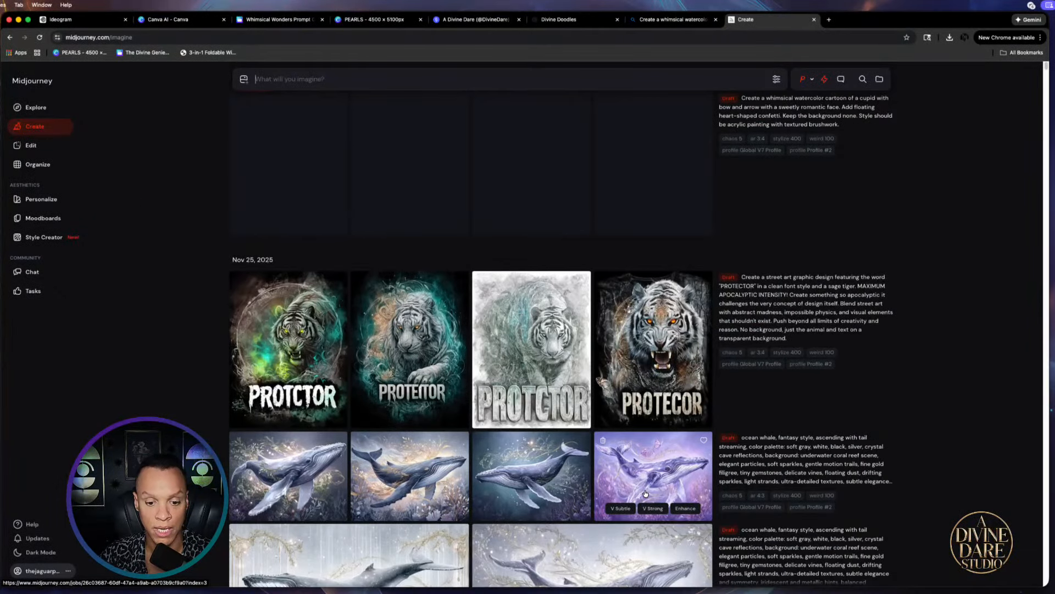
scroll(645, 493, down, 2)
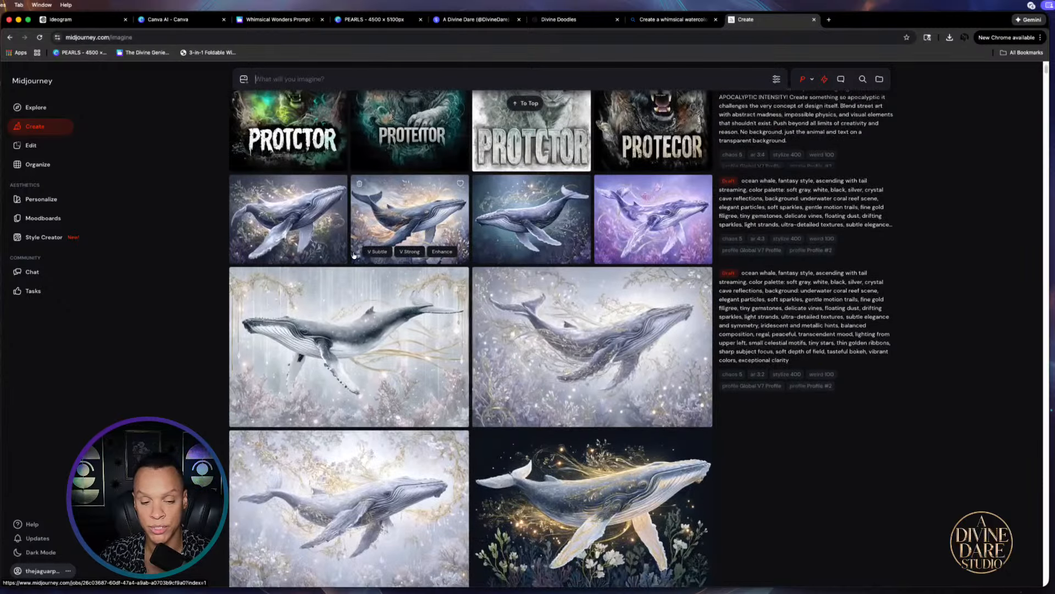
scroll(415, 445, down, 2)
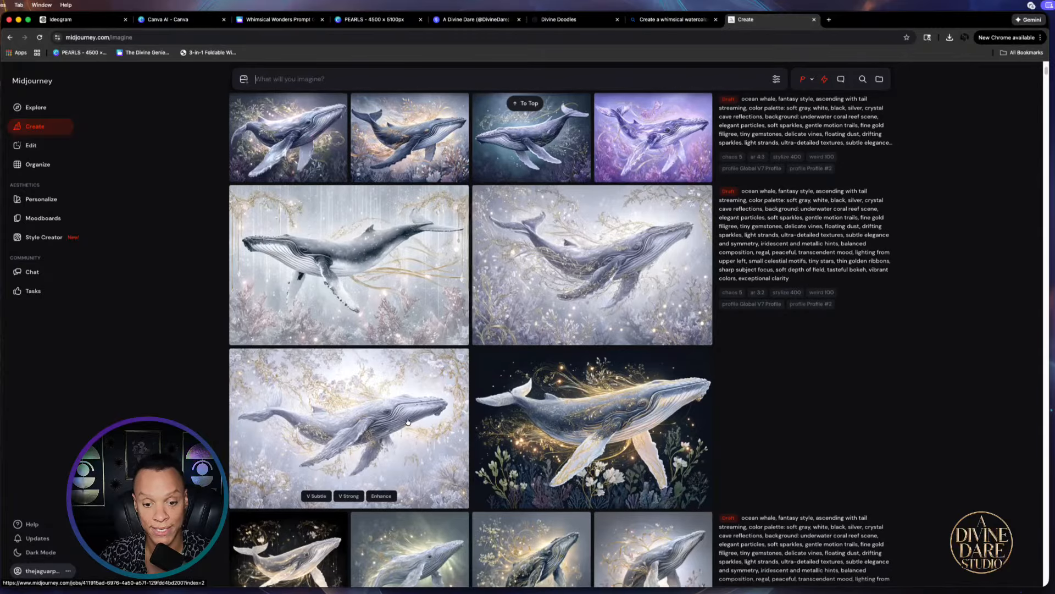
scroll(605, 407, down, 7)
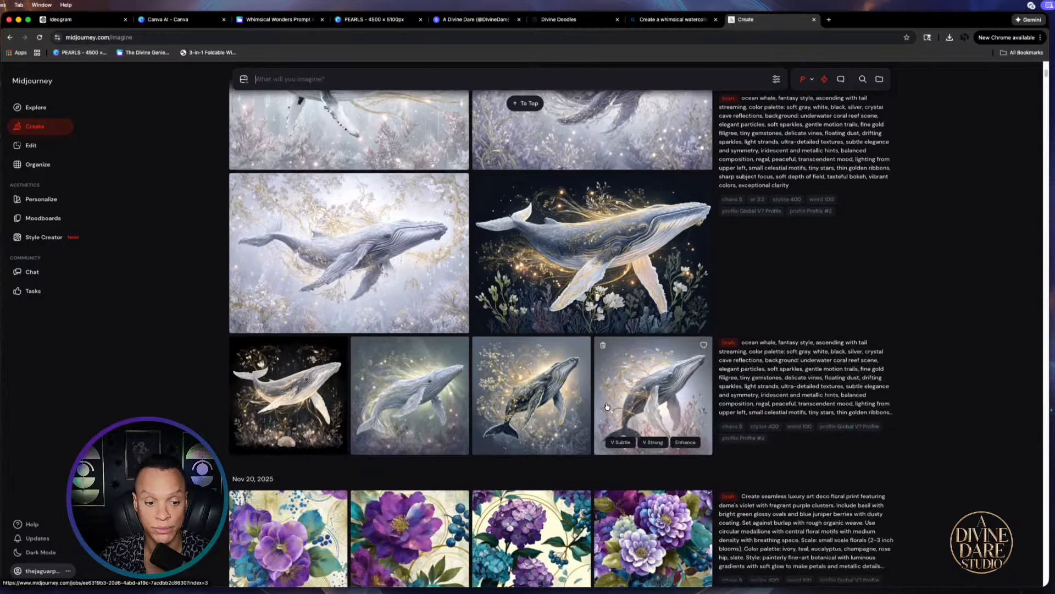
scroll(591, 394, down, 1)
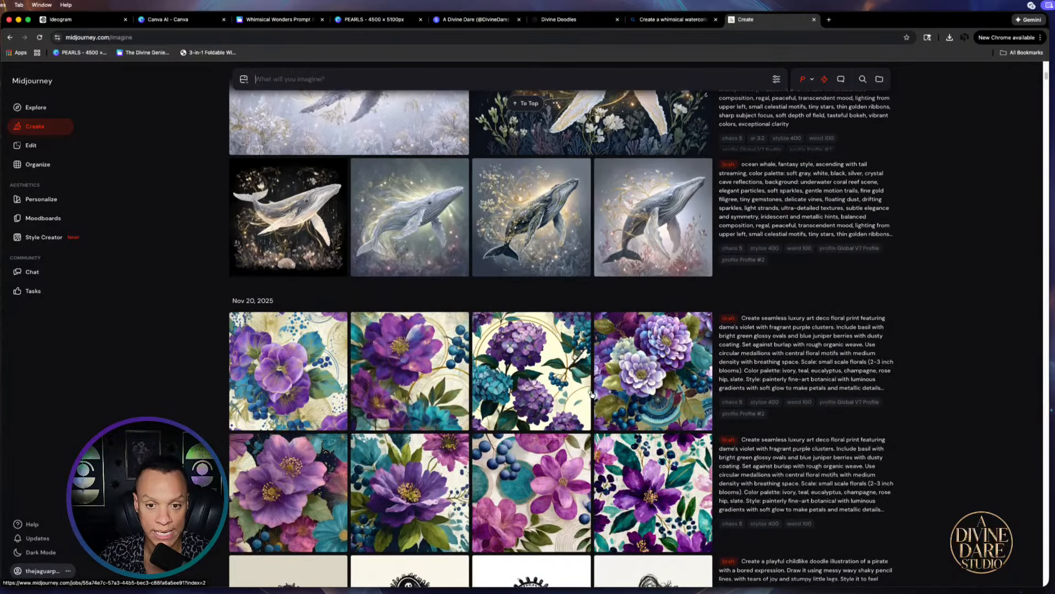
Return to the newest Midjourney creations and view the second watercolor cupid, with dark curly hair and pink wings, enlarged
scroll(590, 247, up, 10)
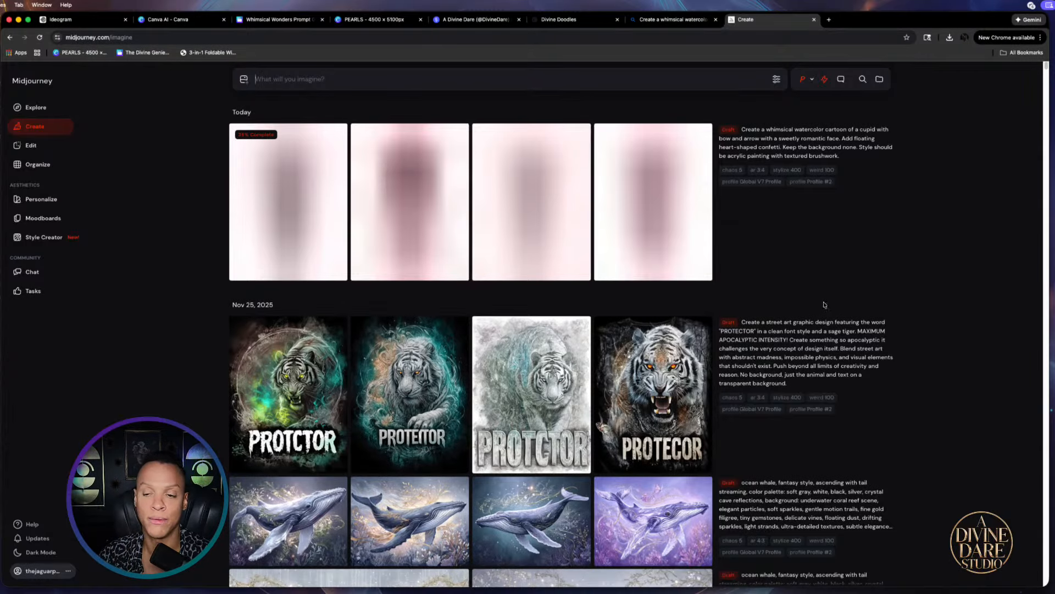
mouse_move(769, 254)
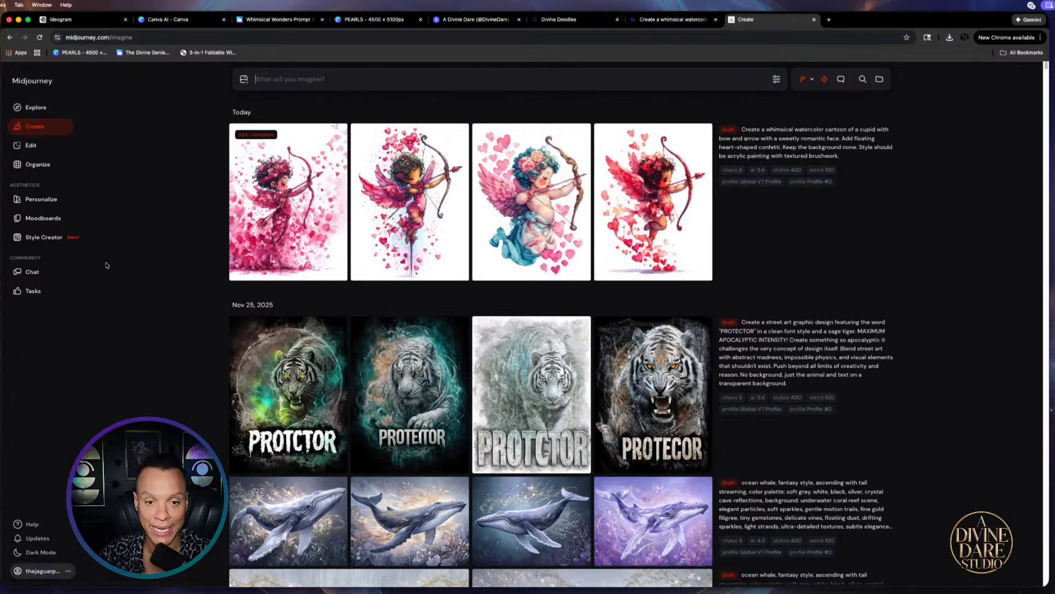
mouse_move(263, 175)
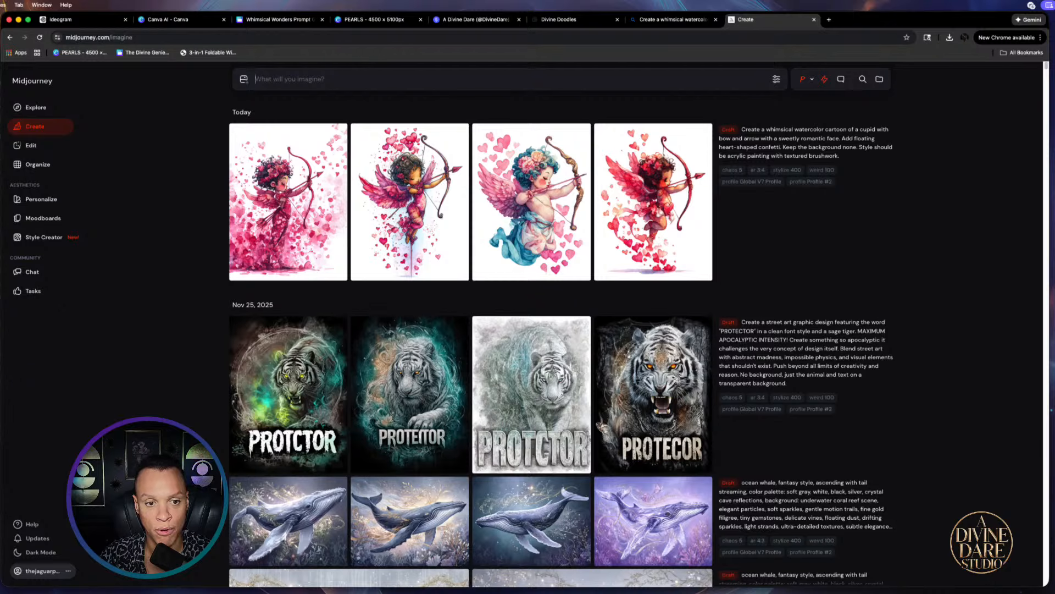
click(391, 190)
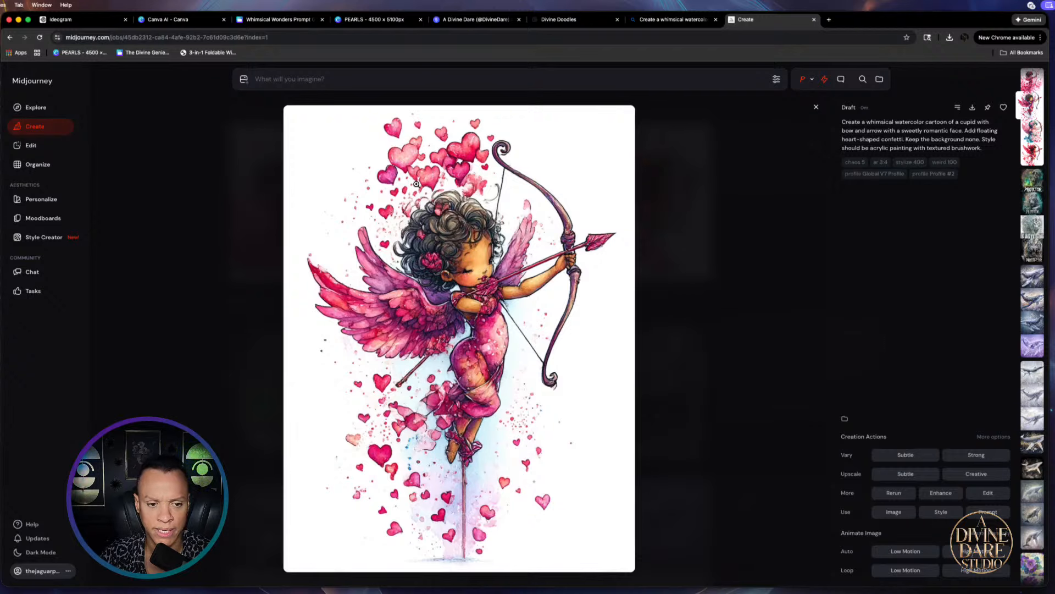
click(817, 108)
Enlarge the blue-haired cupid with the flower crown and download that image
click(557, 206)
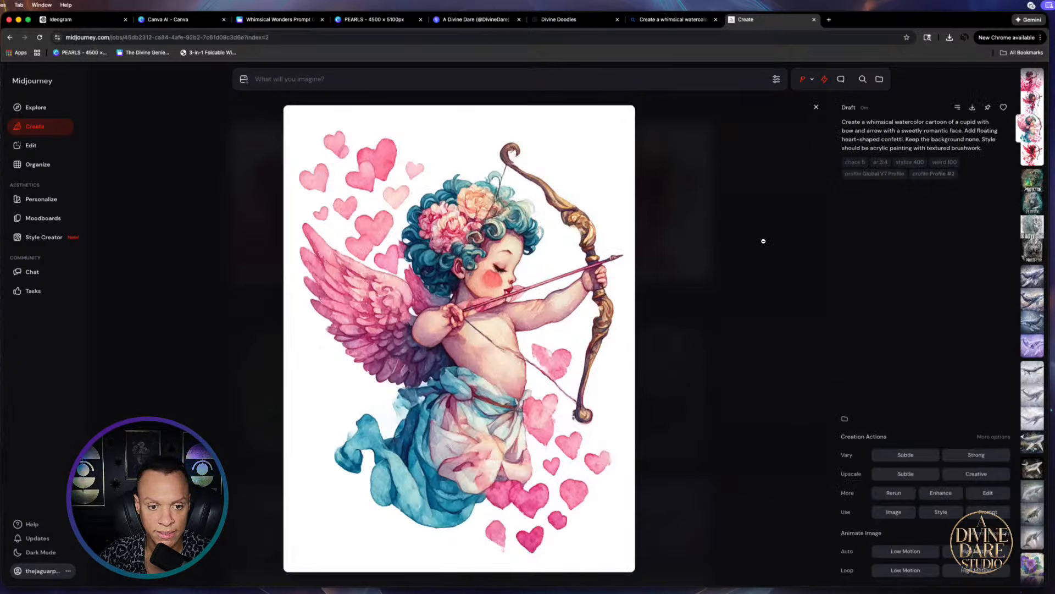
click(972, 107)
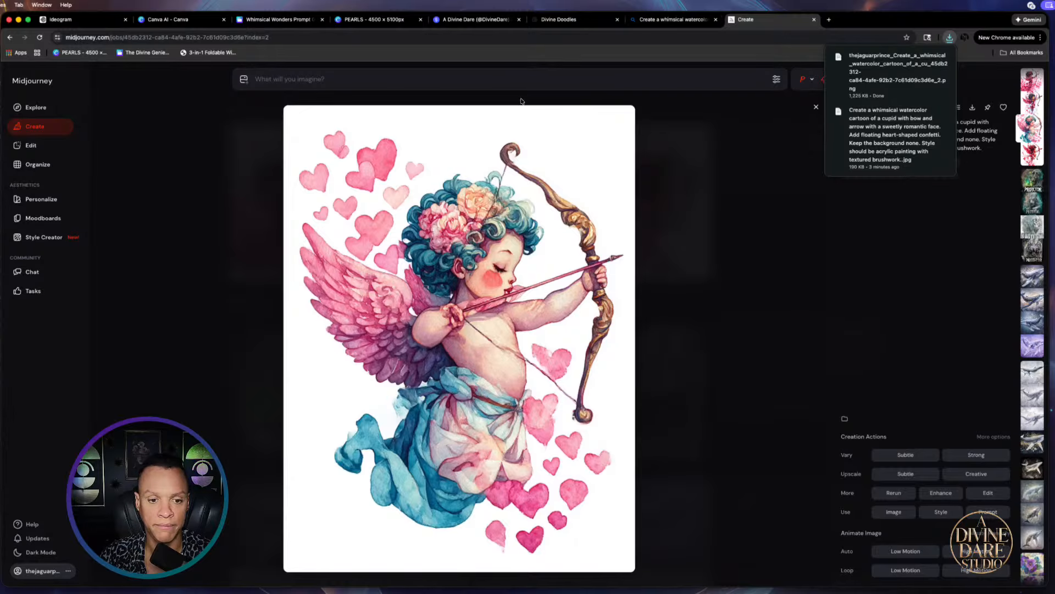
scroll(531, 114, down, 1)
click(812, 122)
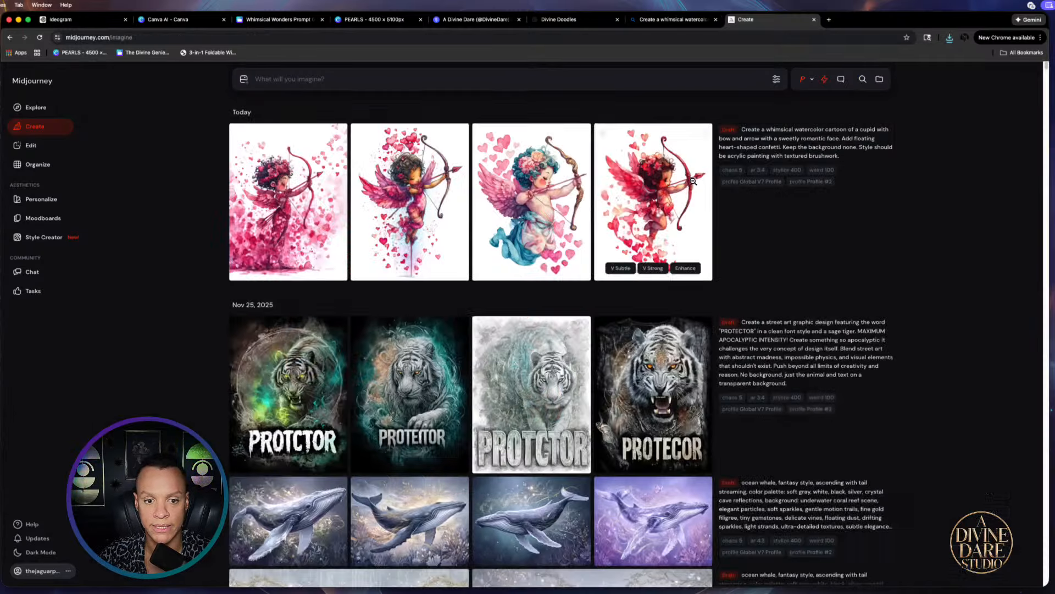
Submit the same whimsical watercolor cupid prompt again in Midjourney with Draft Mode turned off
right_click(295, 81)
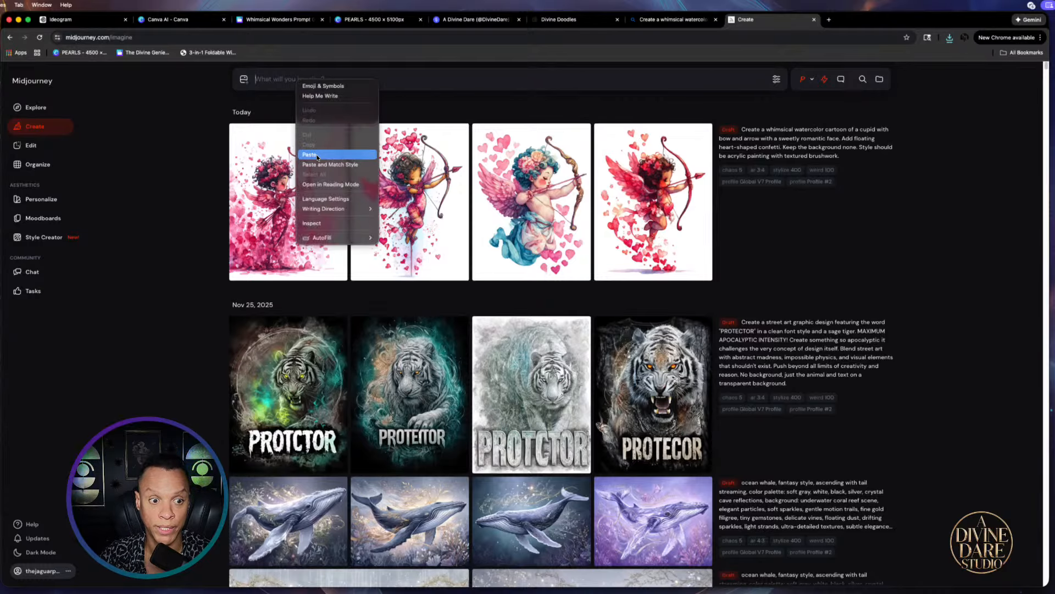
click(316, 157)
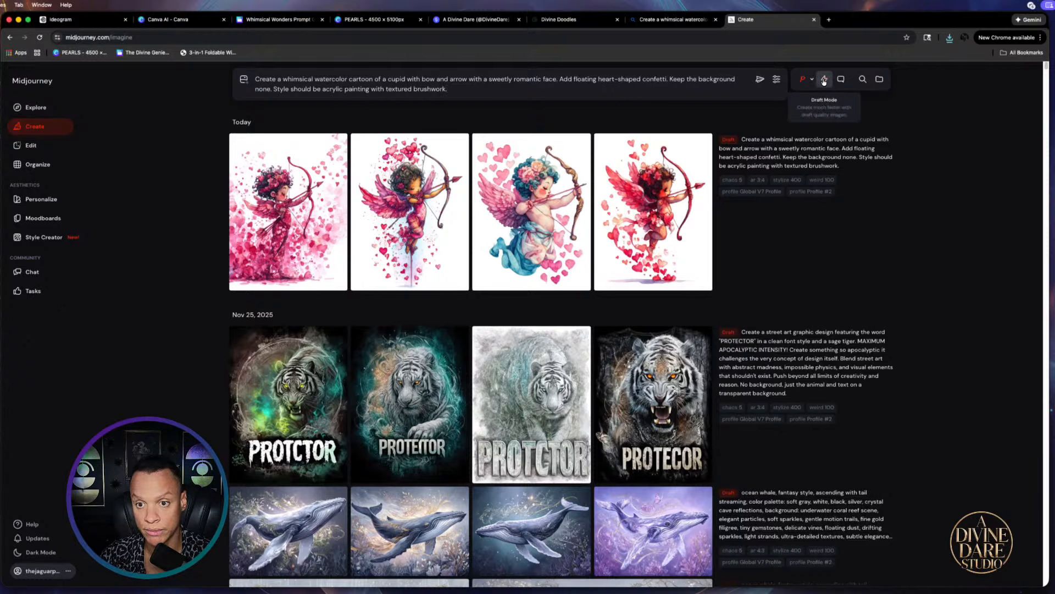
click(760, 80)
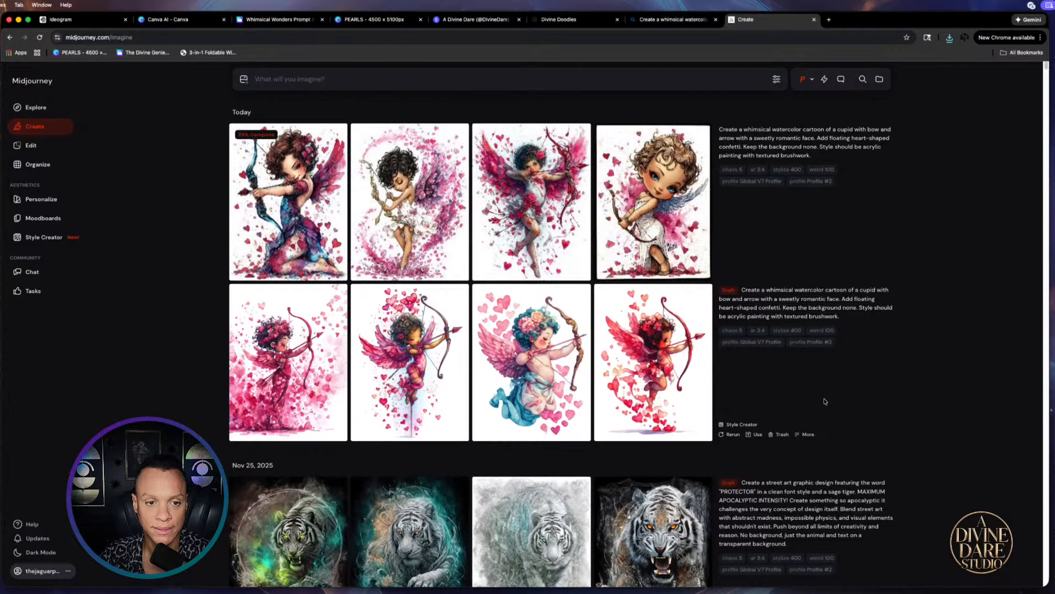
View the four non-draft cupid images enlarged, from the first to the last and back
click(282, 175)
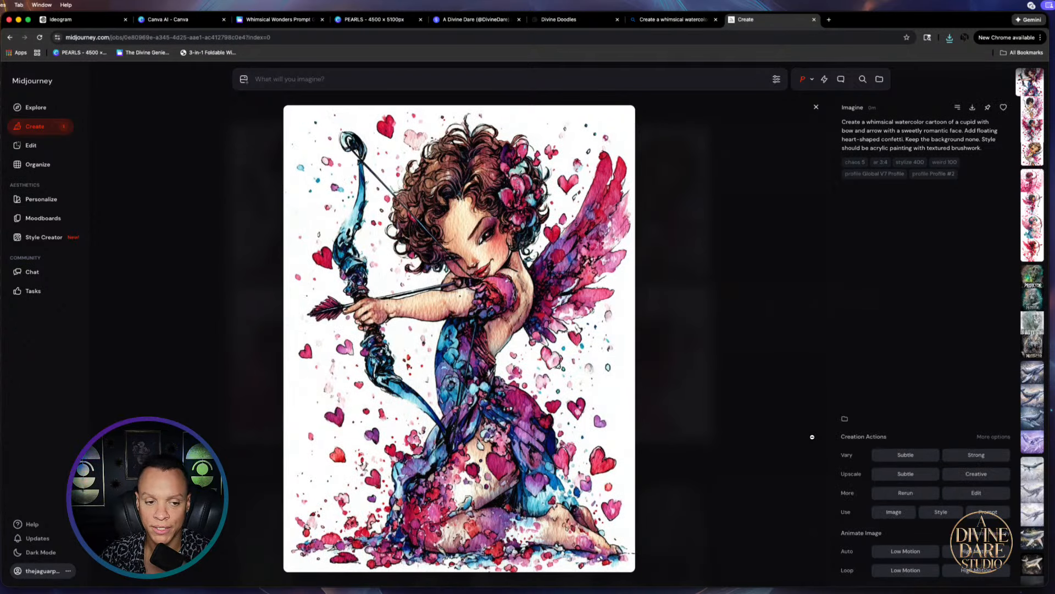
key(Right)
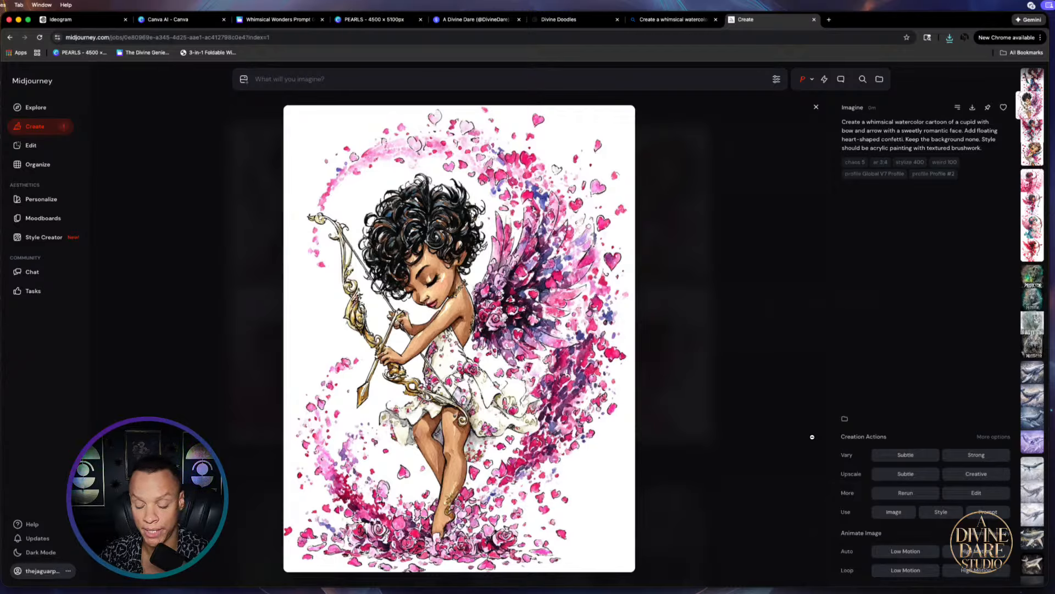
key(Right)
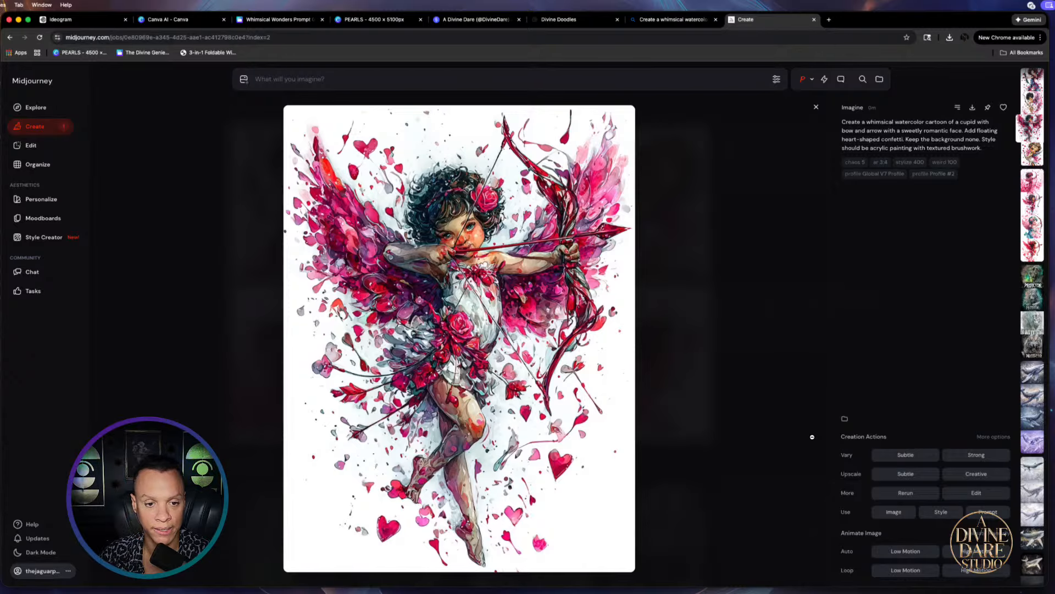
key(Right)
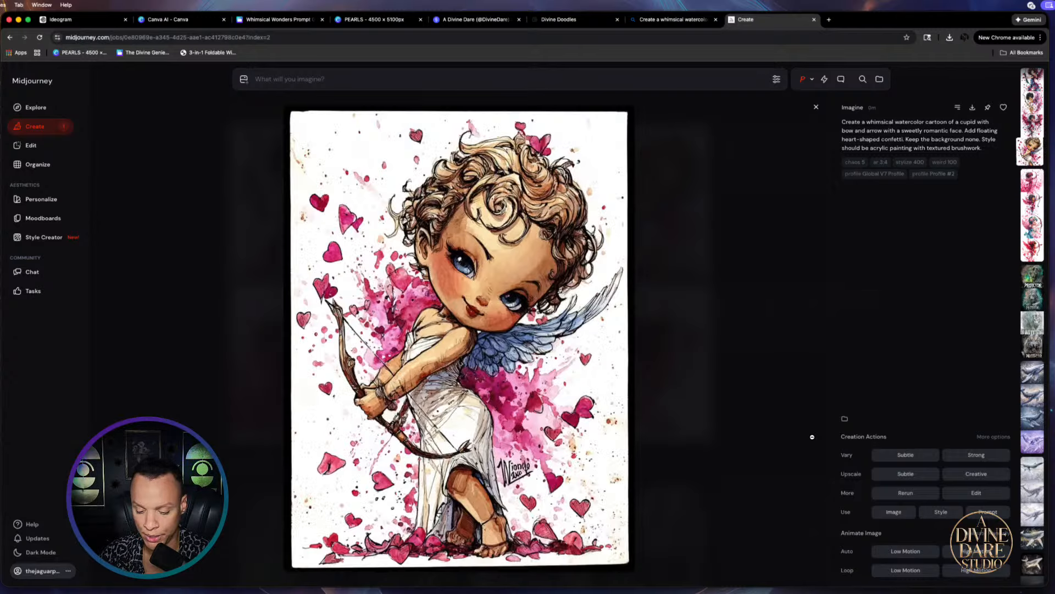
key(Left)
key(Left)
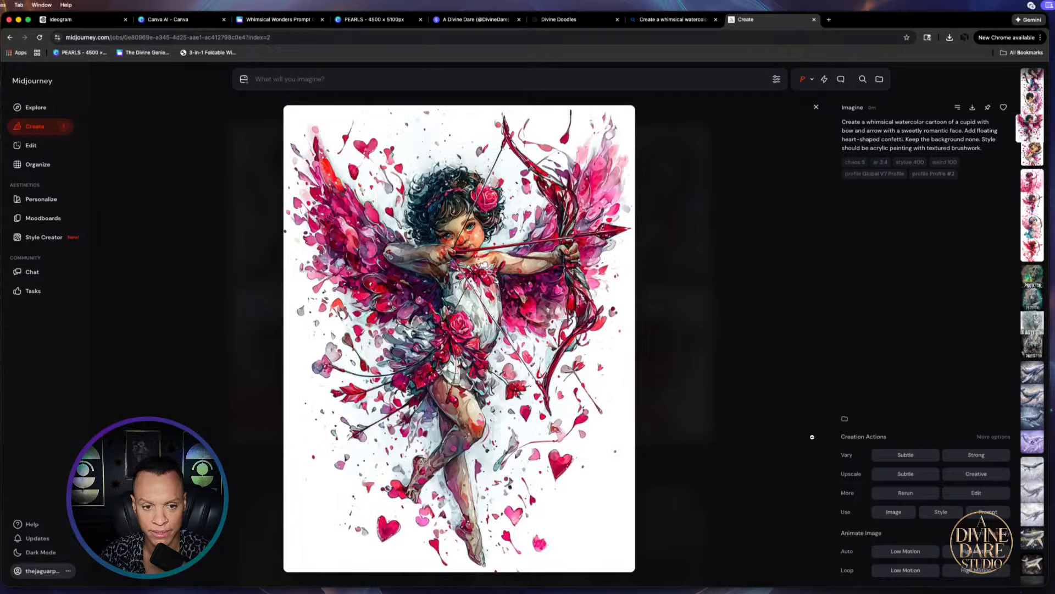
Compare the last two enlarged images and download the dark-haired cupid with outspread pink wings and a red rose
key(Right)
key(Left)
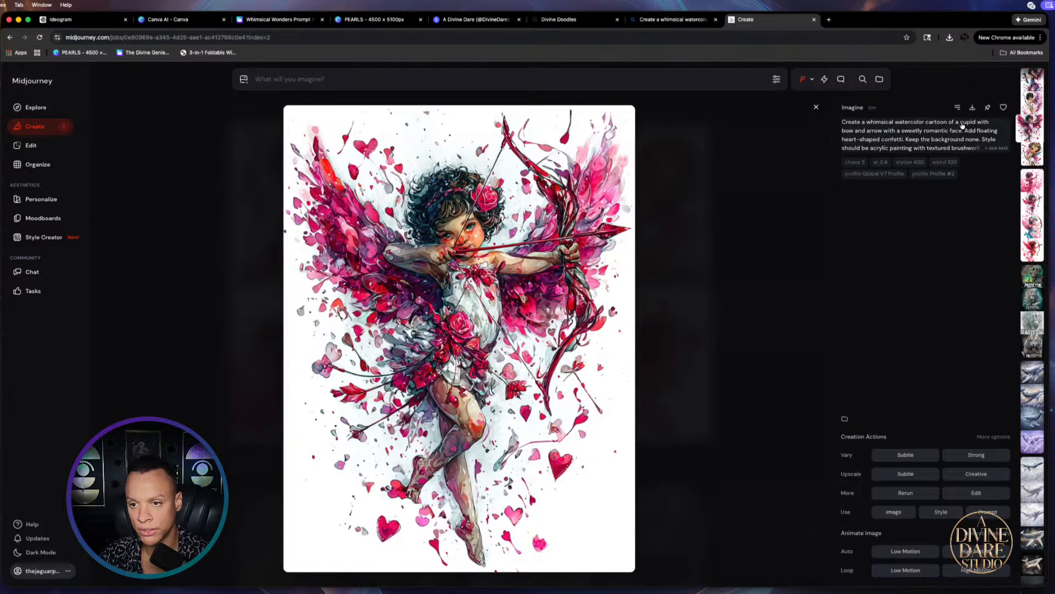
click(973, 107)
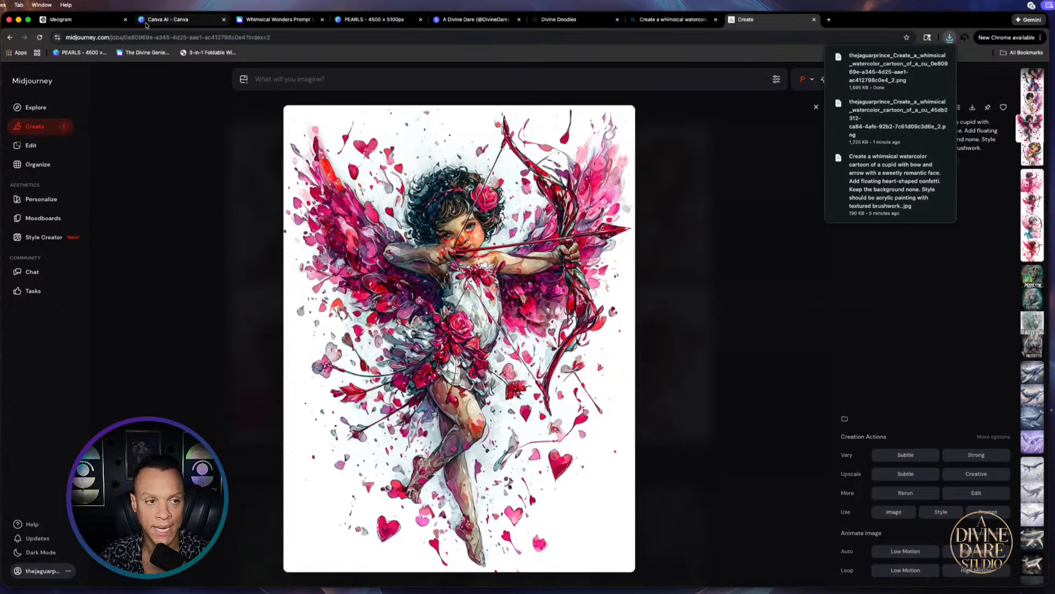
Close the browser tab holding the Bing cupid images
click(165, 19)
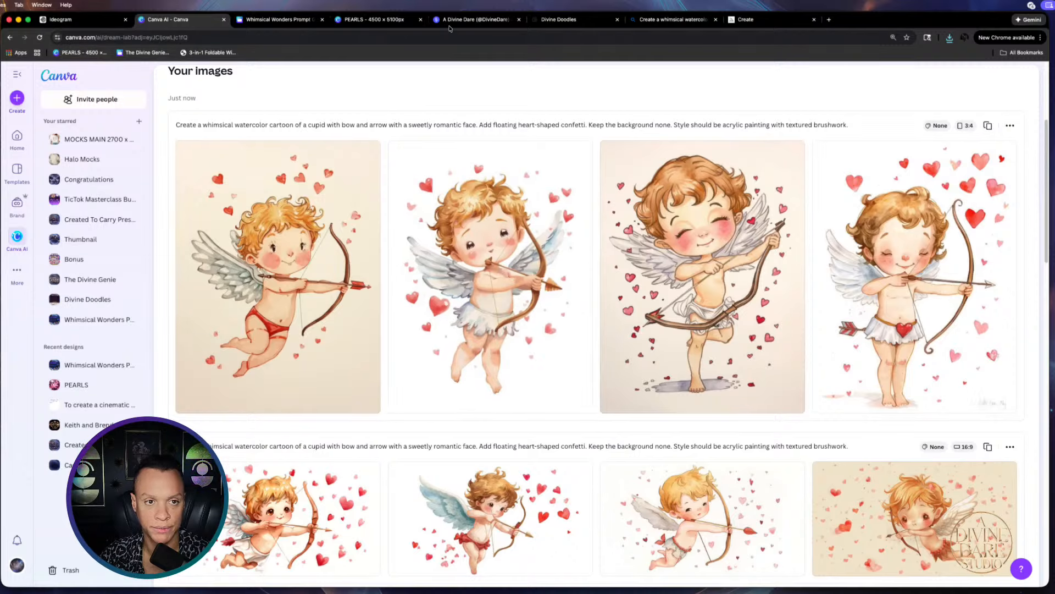
click(675, 22)
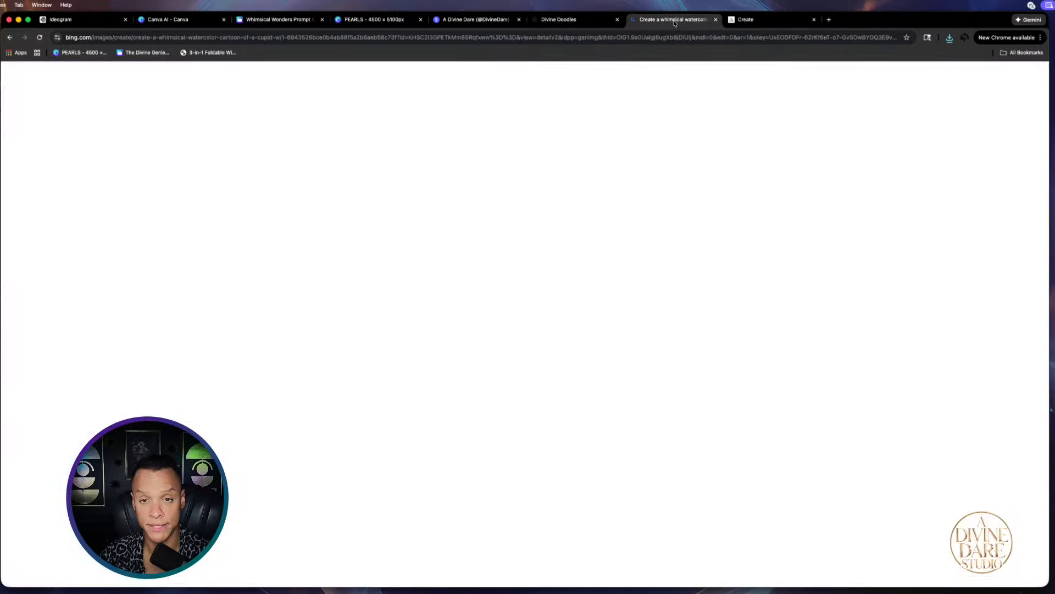
click(715, 20)
Review the Ideogram creations and the cupid images generated in Canva AI
click(101, 22)
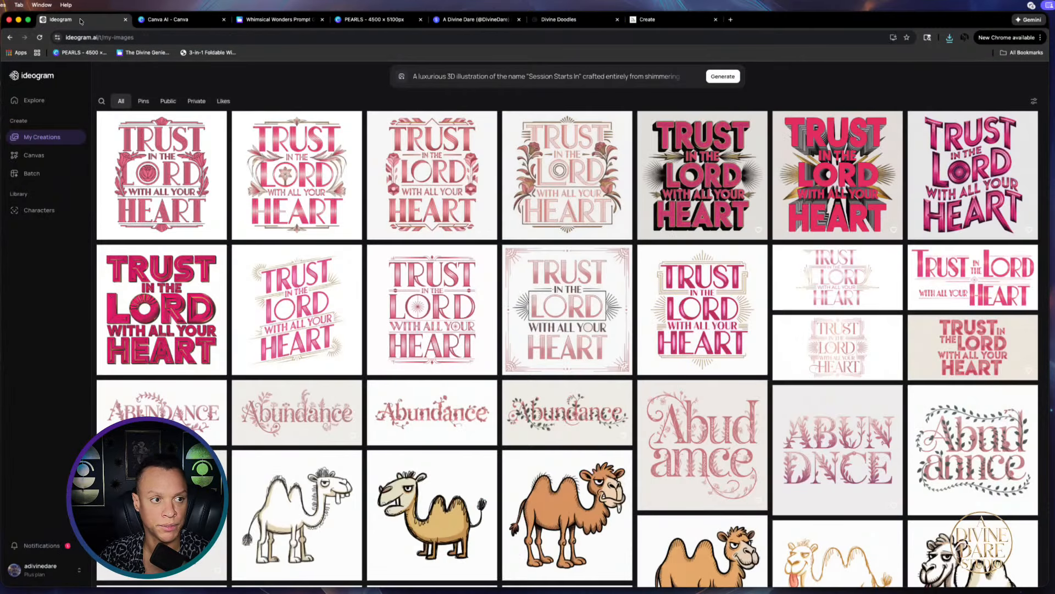
click(159, 21)
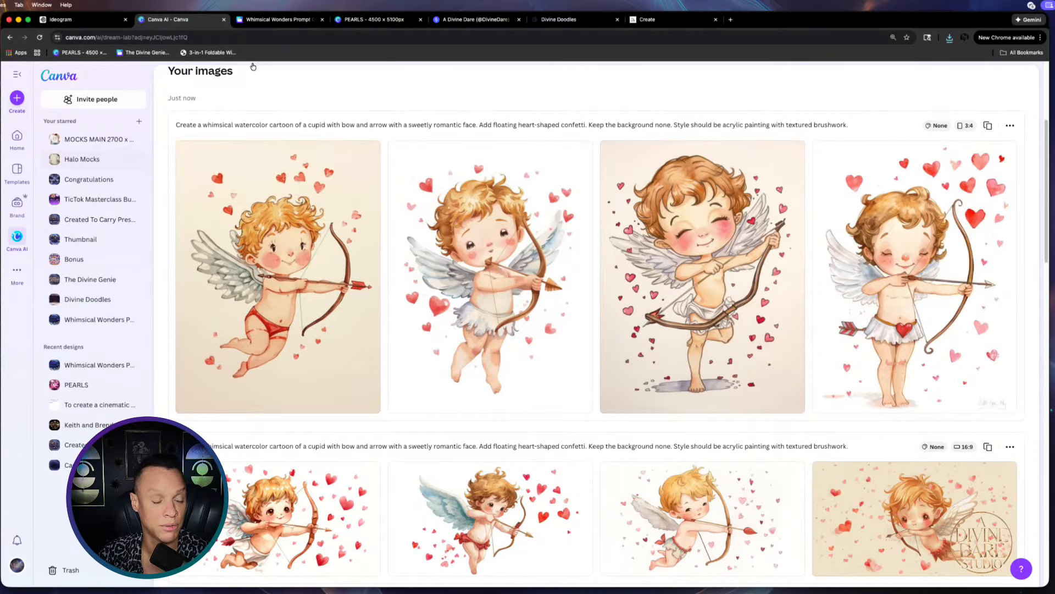
click(277, 23)
click(179, 22)
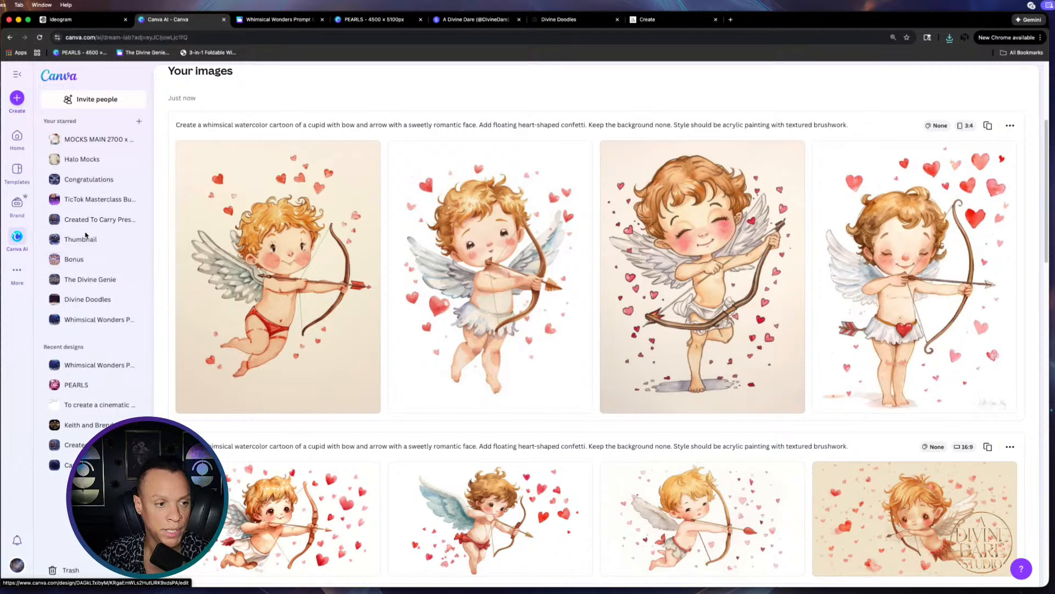
scroll(94, 193, up, 4)
scroll(775, 363, down, 2)
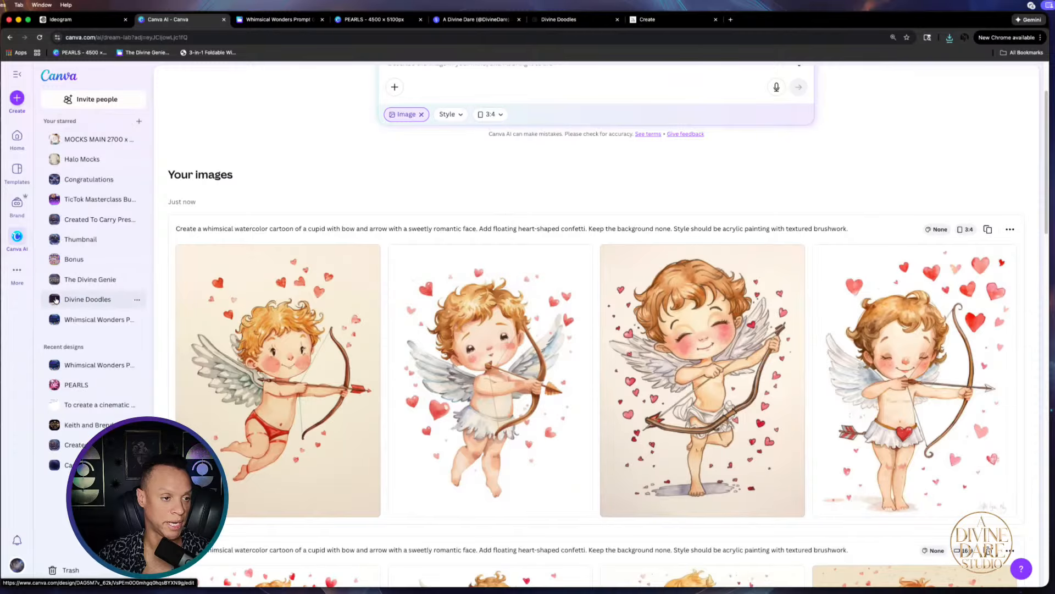
Open the Halo Mocks design in Canva and select the group on the Comfort Colors Unisex page
click(75, 160)
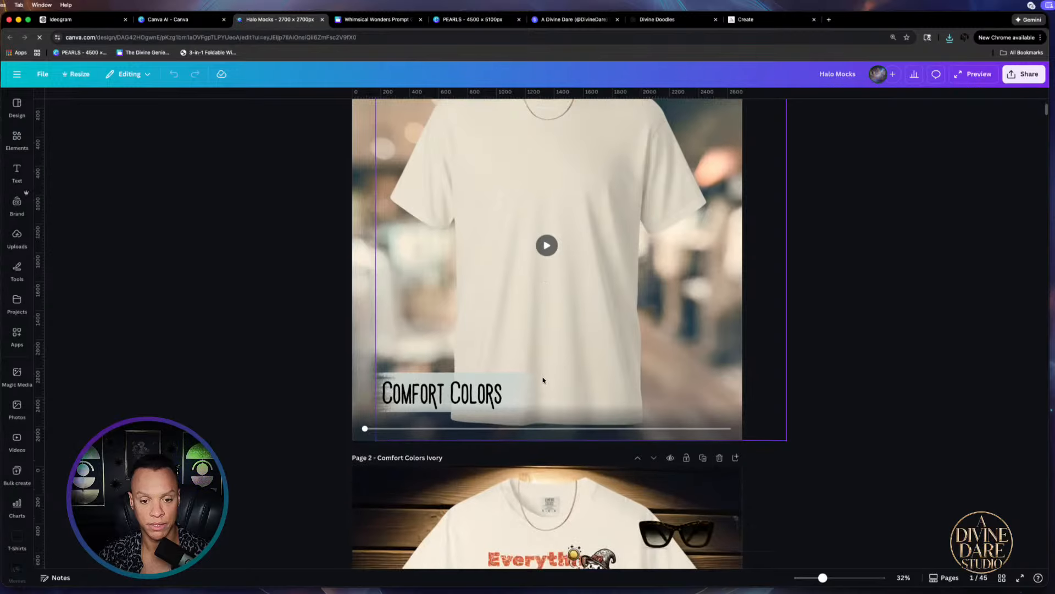
click(548, 322)
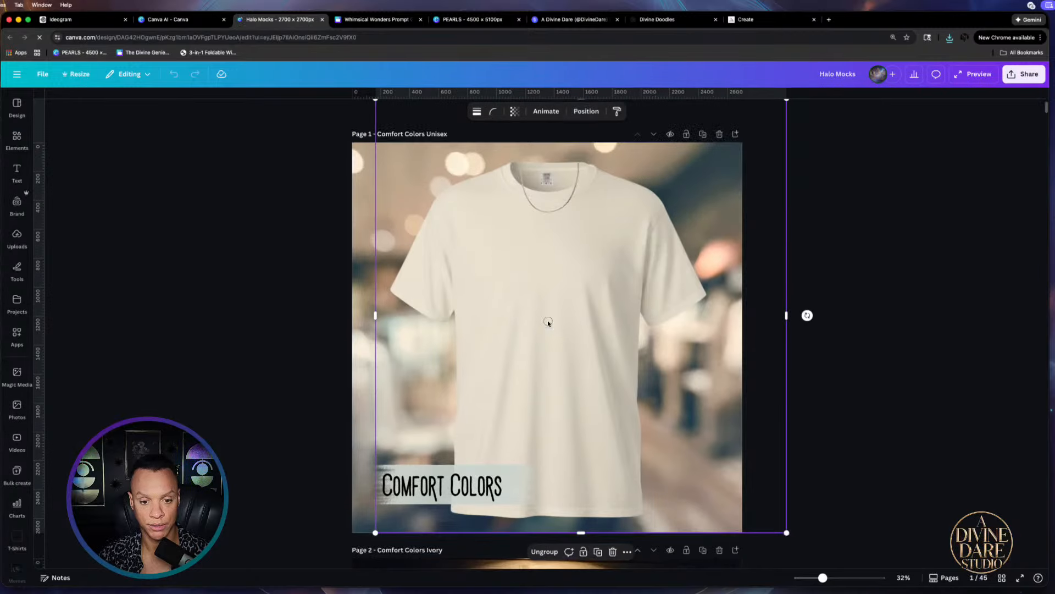
click(240, 308)
click(509, 294)
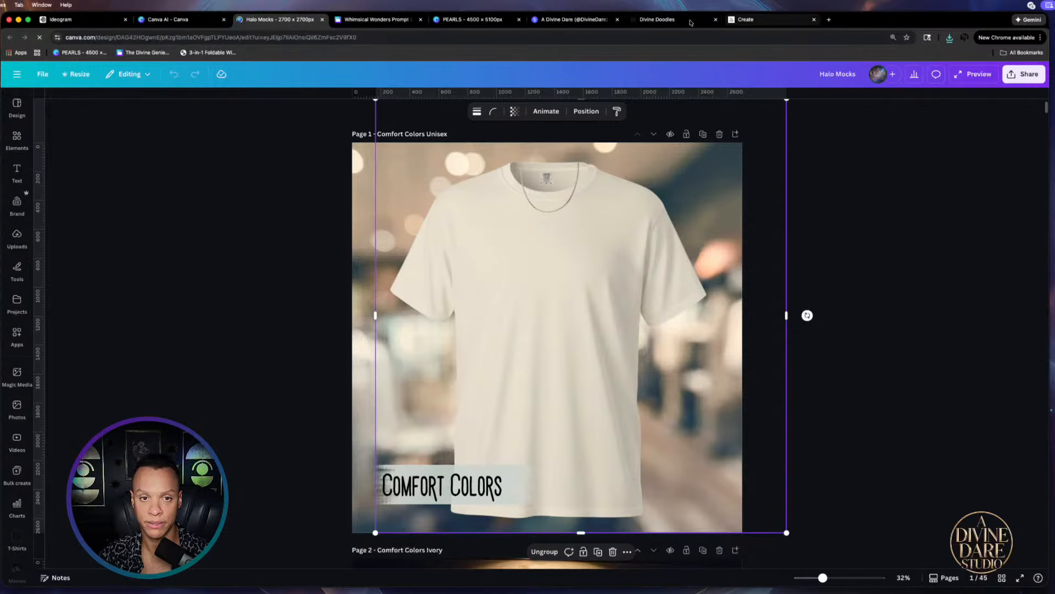
Switch to the PEARLS design and look through its final pages down to the seahorse doodles
click(459, 20)
scroll(689, 316, down, 20)
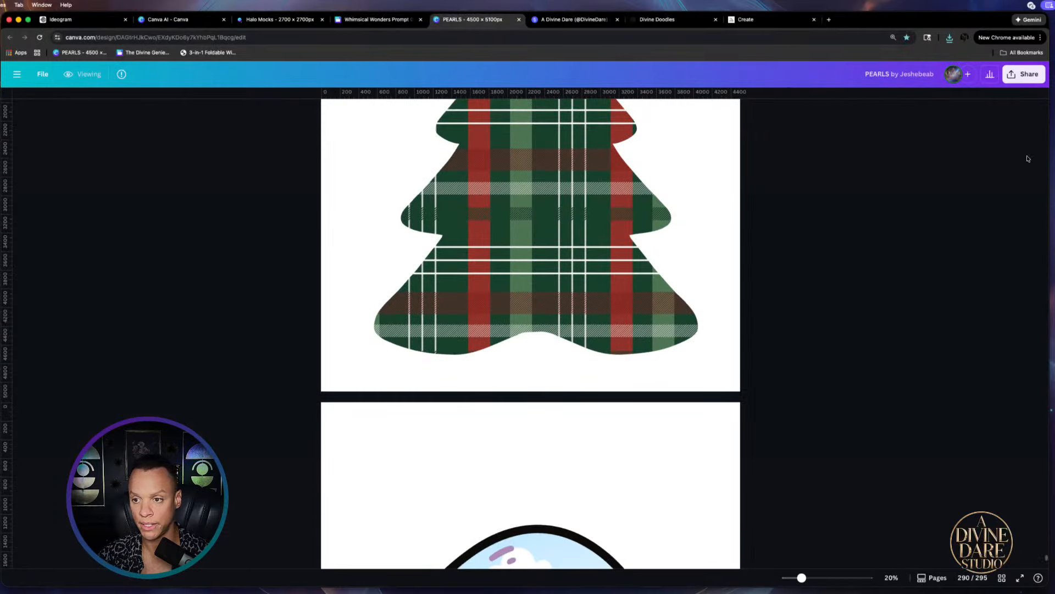
scroll(1008, 298, down, 5)
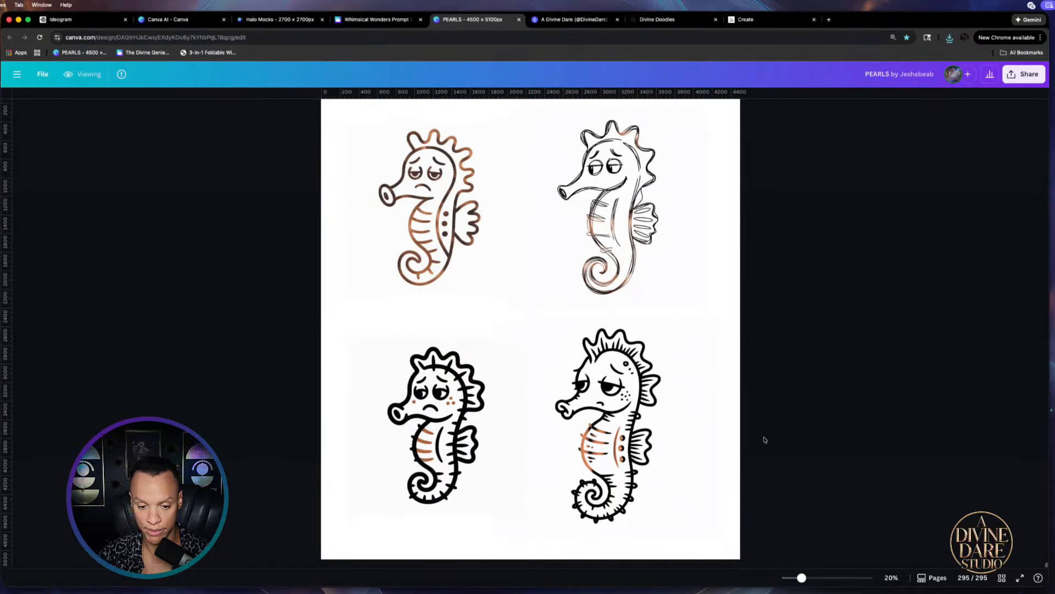
scroll(735, 426, down, 5)
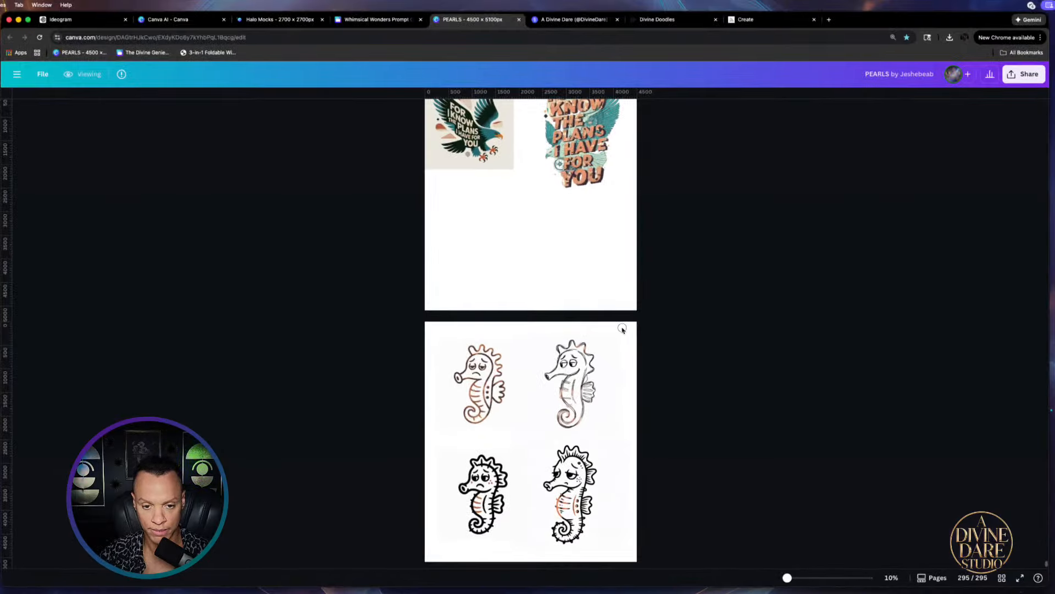
scroll(657, 409, down, 1)
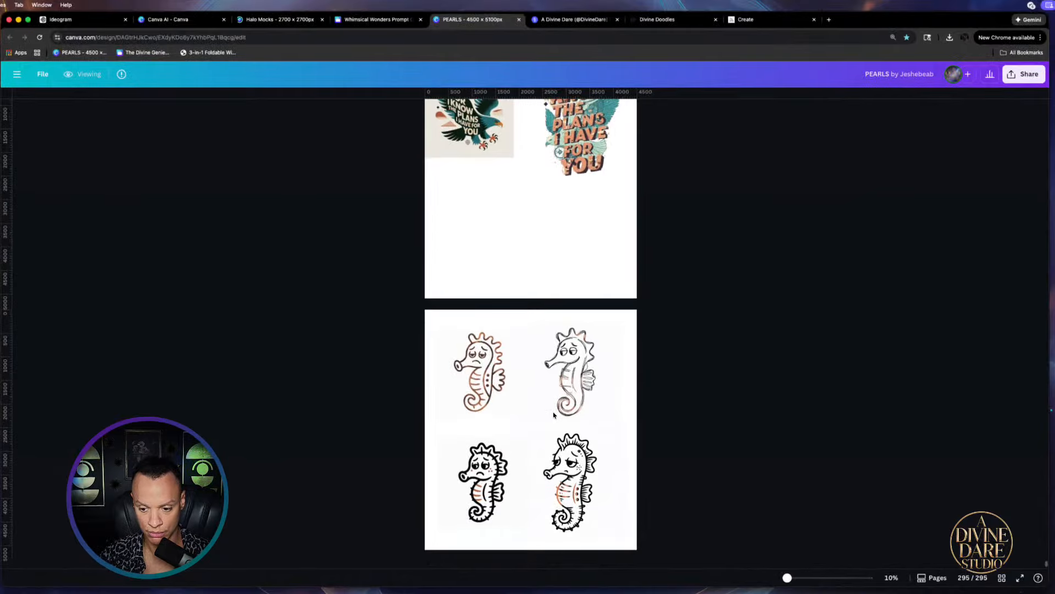
Reload the PEARLS design in the browser and add a blank page after the seahorse doodles at the end
click(37, 38)
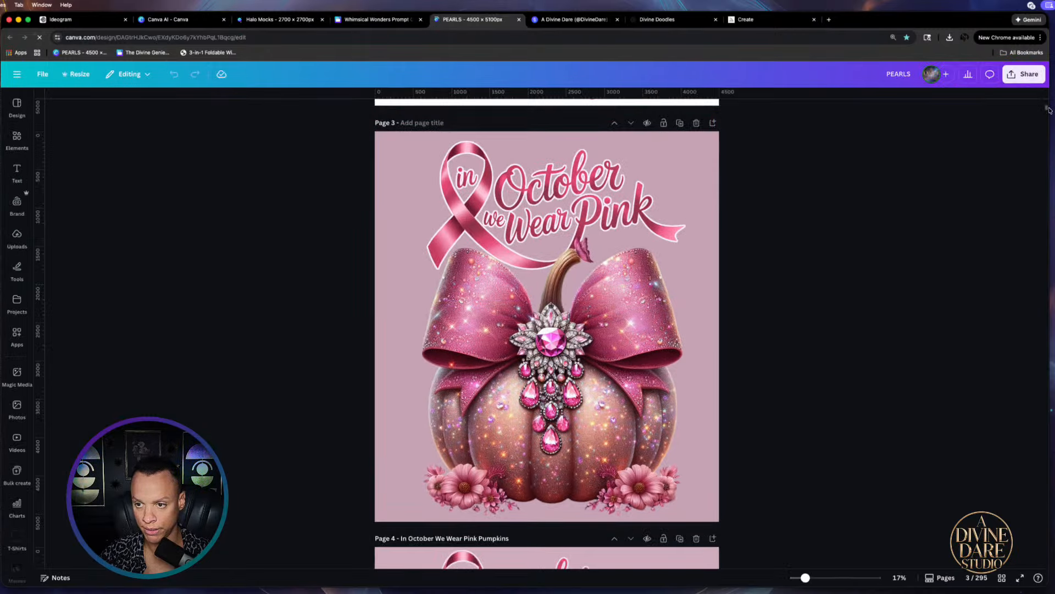
drag(1046, 109, 1045, 587)
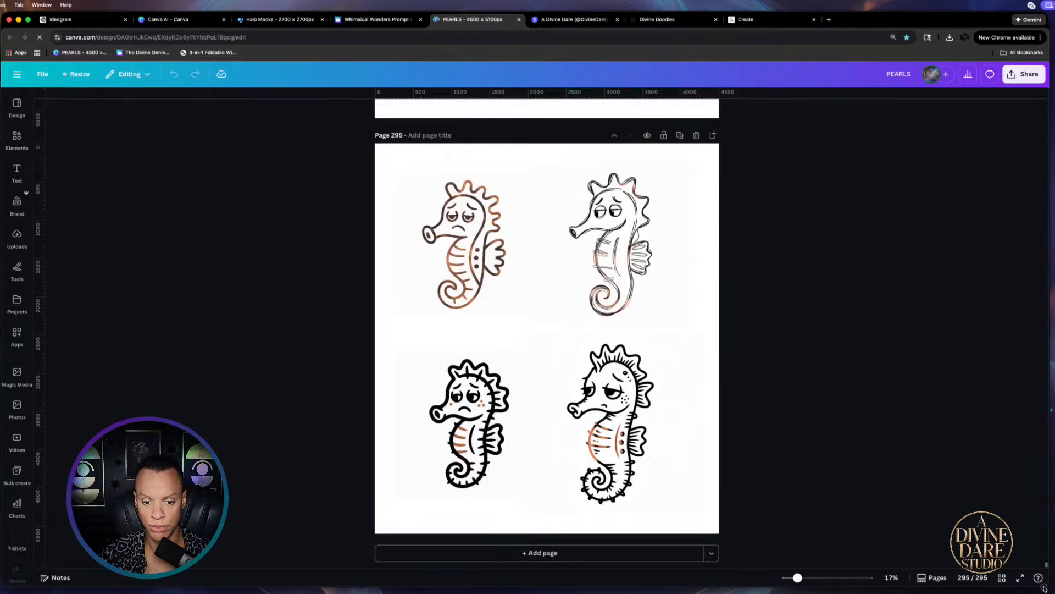
click(587, 553)
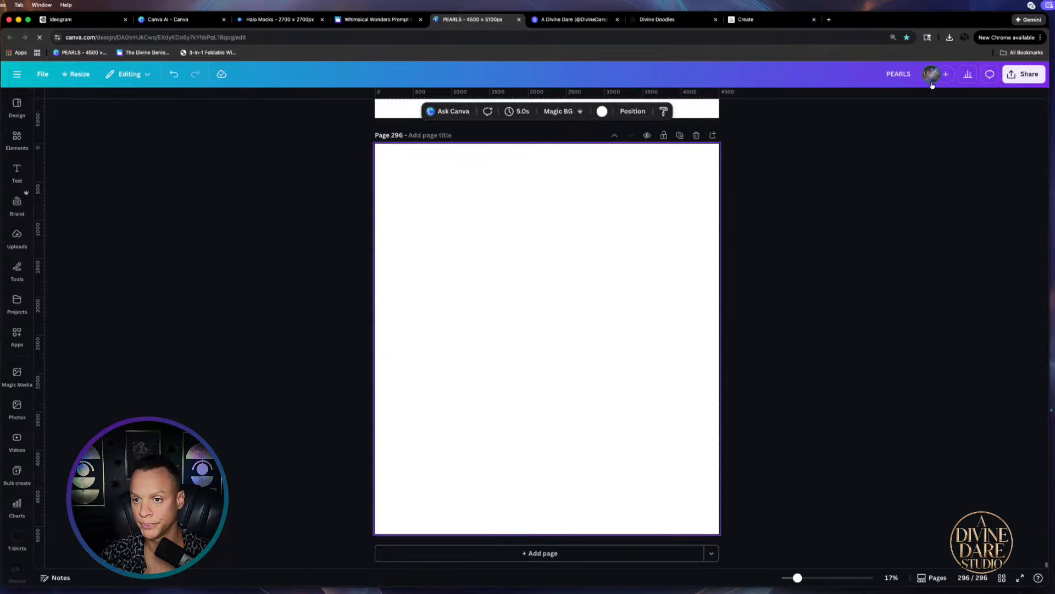
Add both downloaded Midjourney cupids to the blank page, aligning the pink-winged one with the page's upper-left corner
click(949, 38)
drag(835, 108, 449, 208)
drag(589, 339, 509, 266)
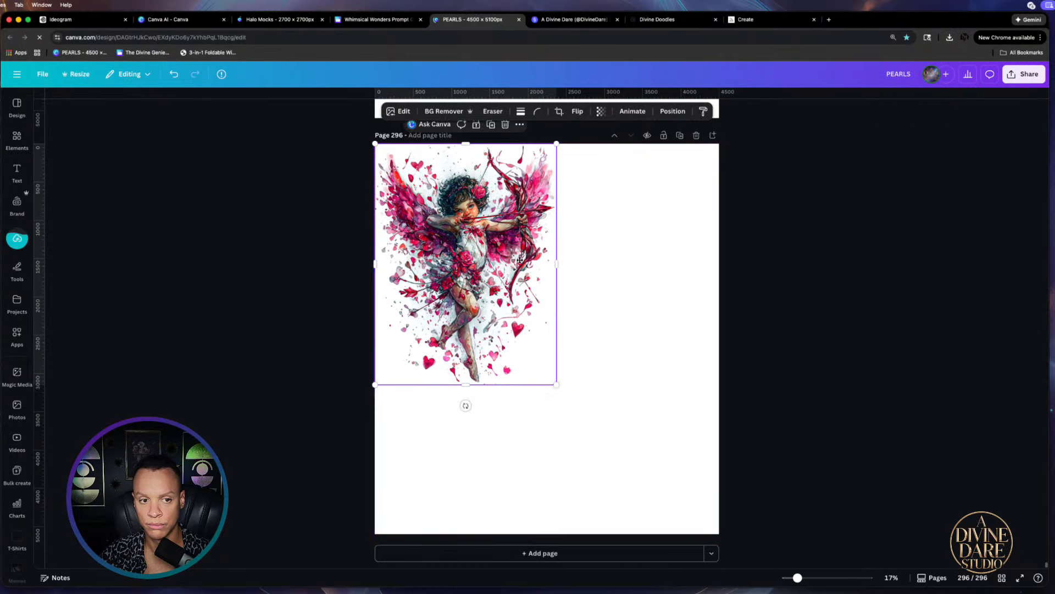
click(949, 37)
drag(864, 131, 638, 208)
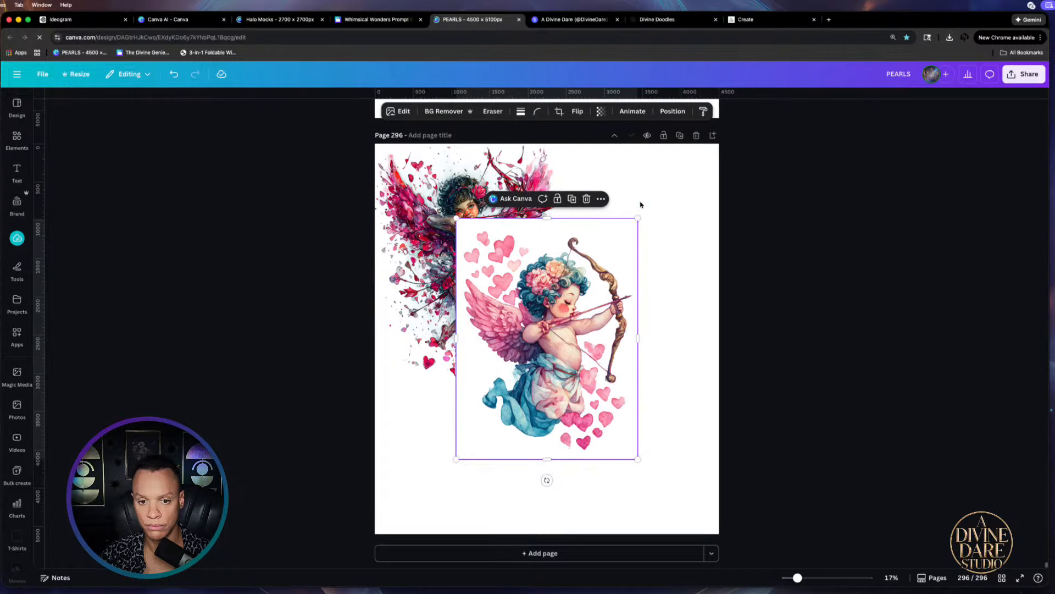
Add the downloaded blond cupid to the lower part of page 296 and move the blue-haired cupid to the page's upper-right area
click(950, 37)
drag(885, 198, 452, 352)
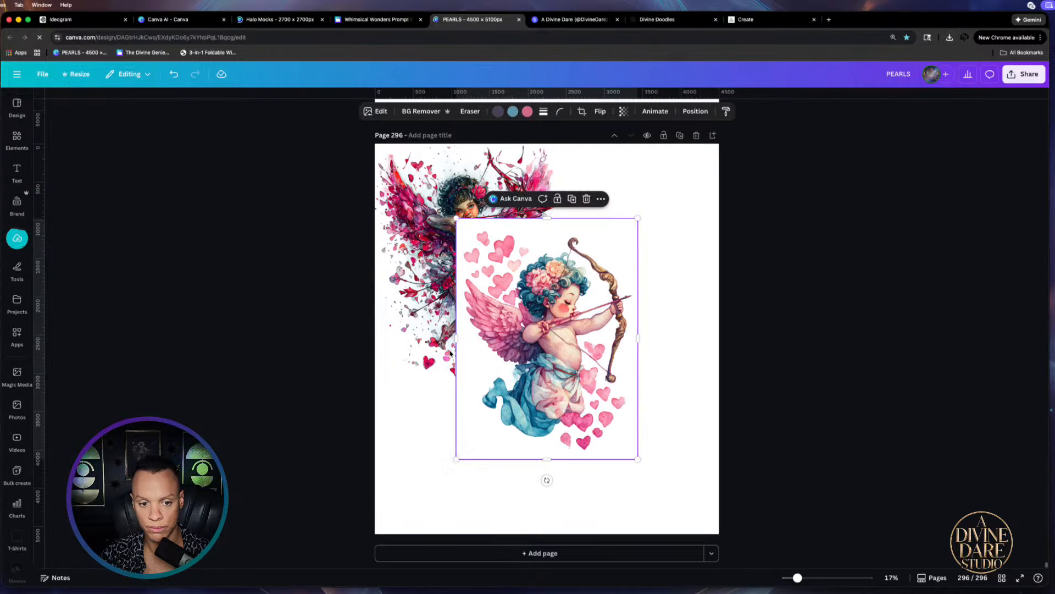
drag(557, 360, 525, 476)
click(566, 335)
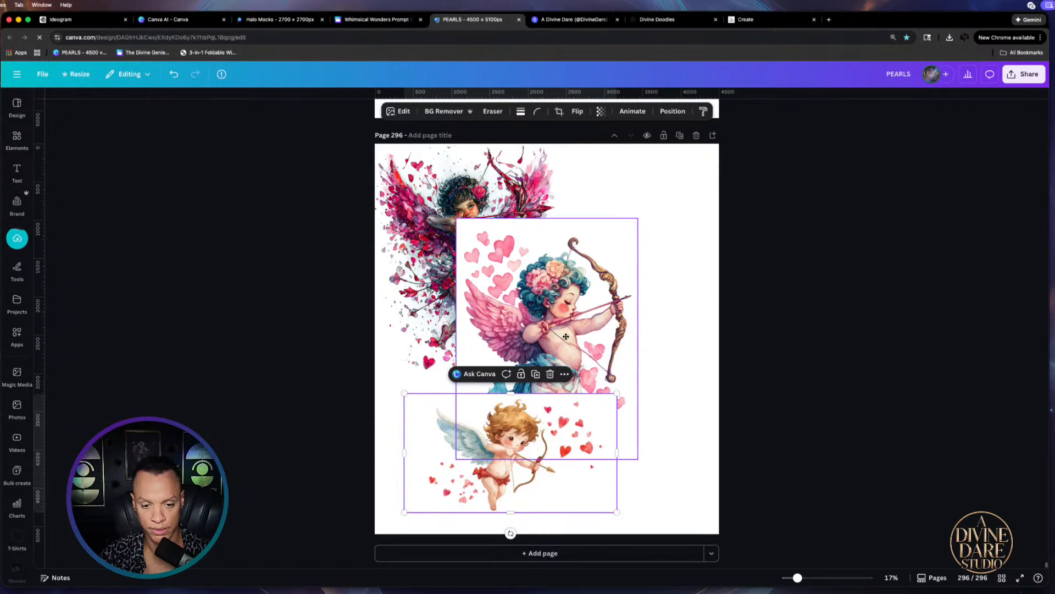
drag(566, 335, 642, 258)
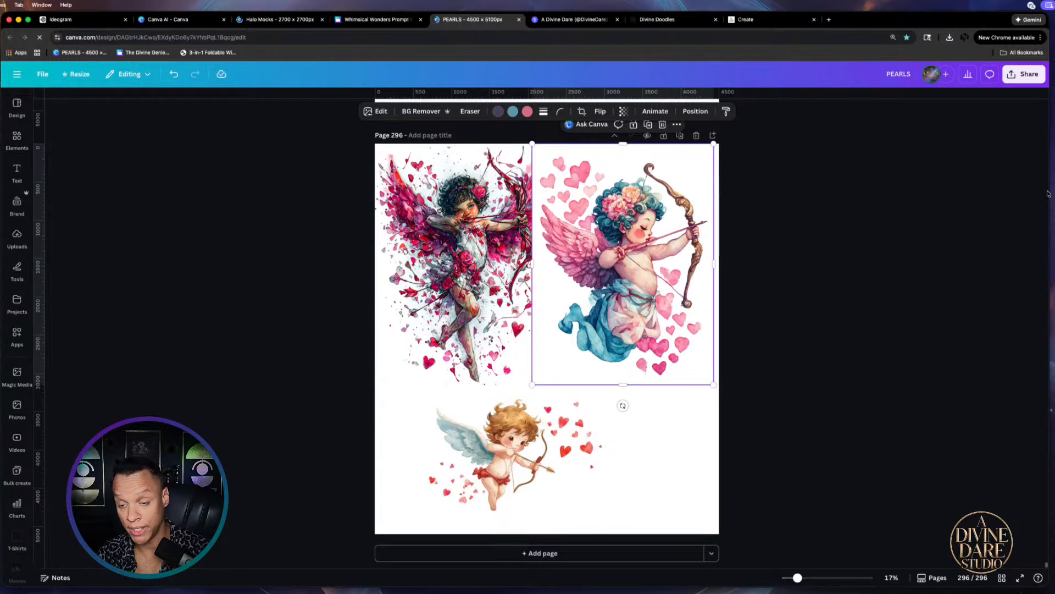
Arrange the three cupids with the pink-winged and blue-haired ones side by side along the top edge and the blond one centred below
mouse_move(463, 220)
mouse_down()
mouse_move(490, 222)
mouse_move(479, 222)
mouse_up()
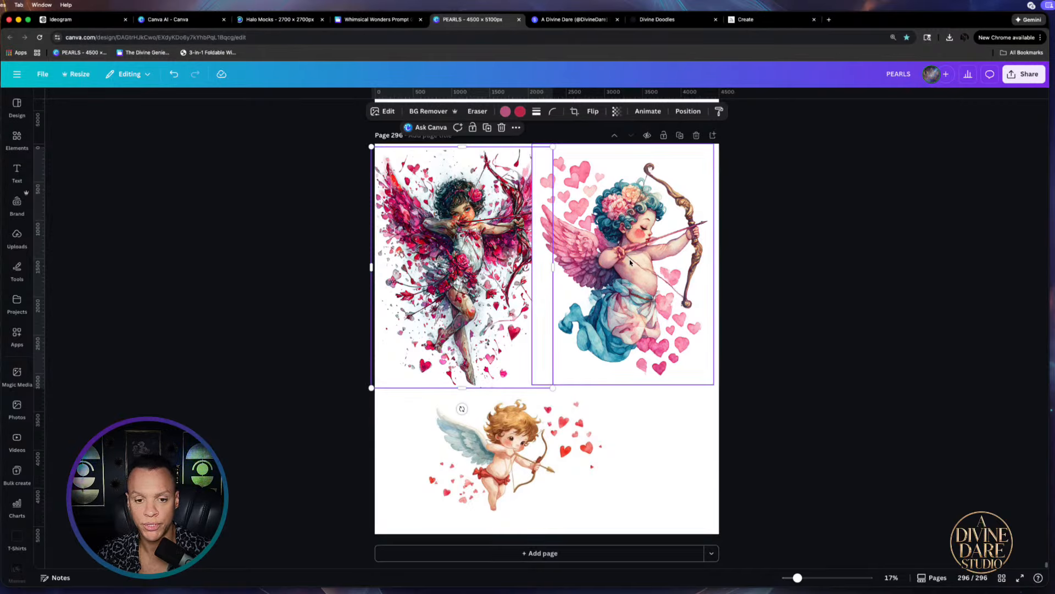
drag(604, 236, 618, 236)
click(523, 489)
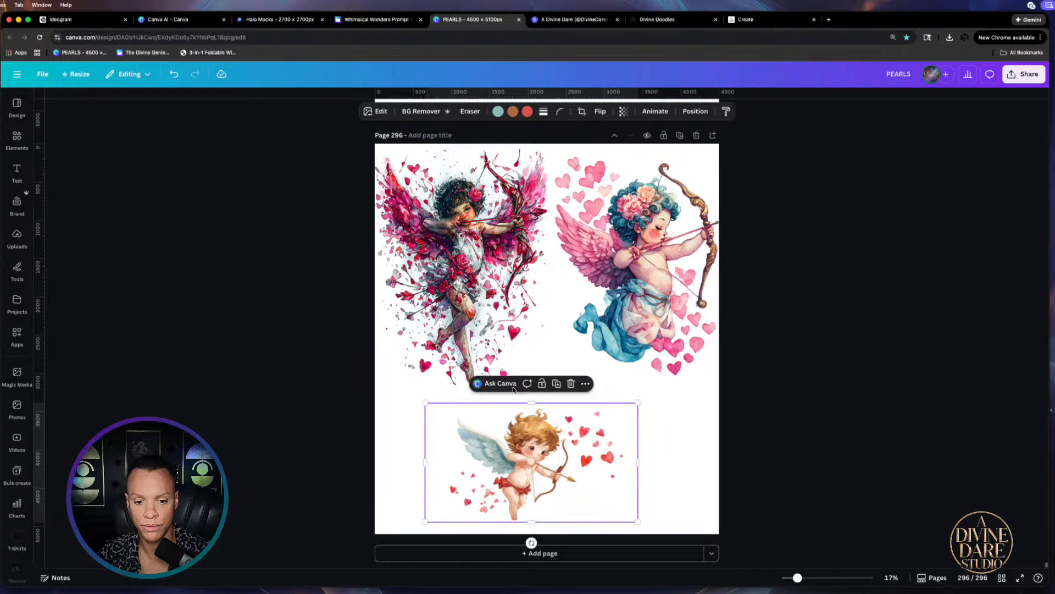
drag(622, 283, 611, 282)
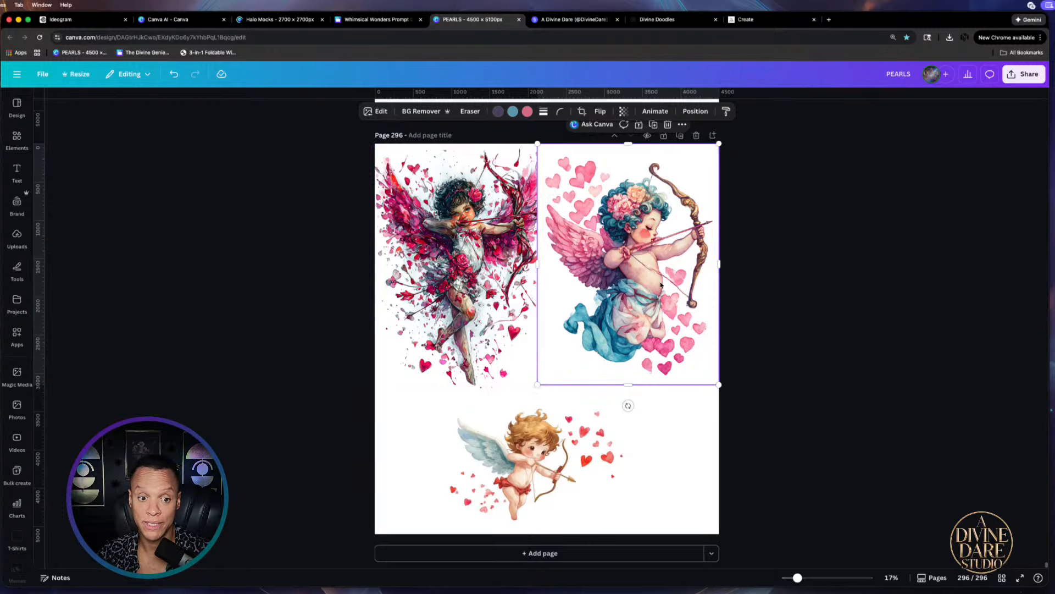
mouse_move(530, 198)
mouse_down()
mouse_move(562, 174)
mouse_move(531, 195)
mouse_up()
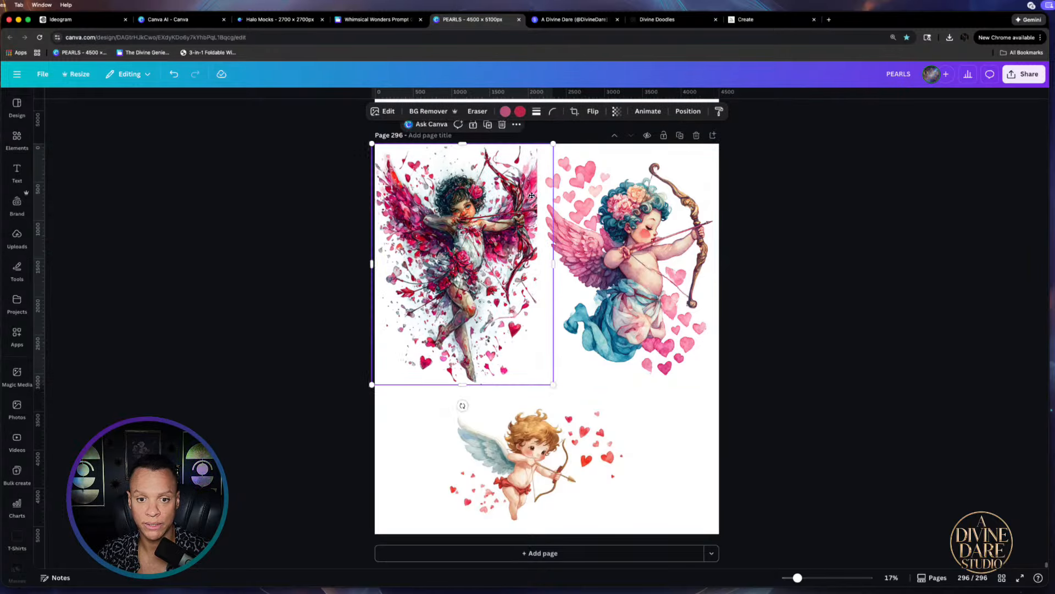
Add a new blank page after page 296 and move the dark-haired, pink-winged cupid onto it
click(584, 551)
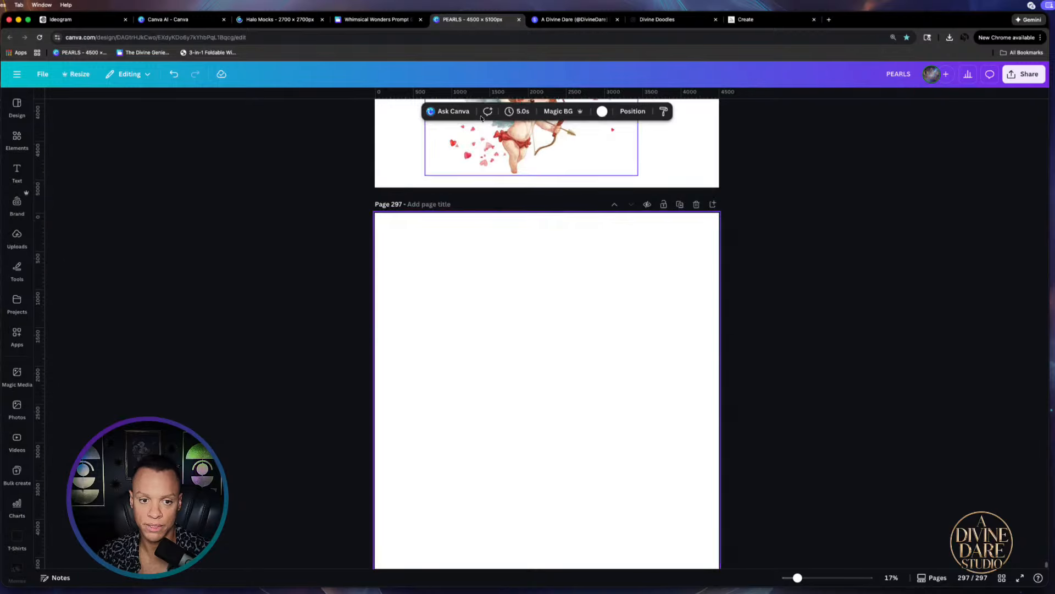
scroll(475, 192, up, 4)
drag(449, 173, 575, 567)
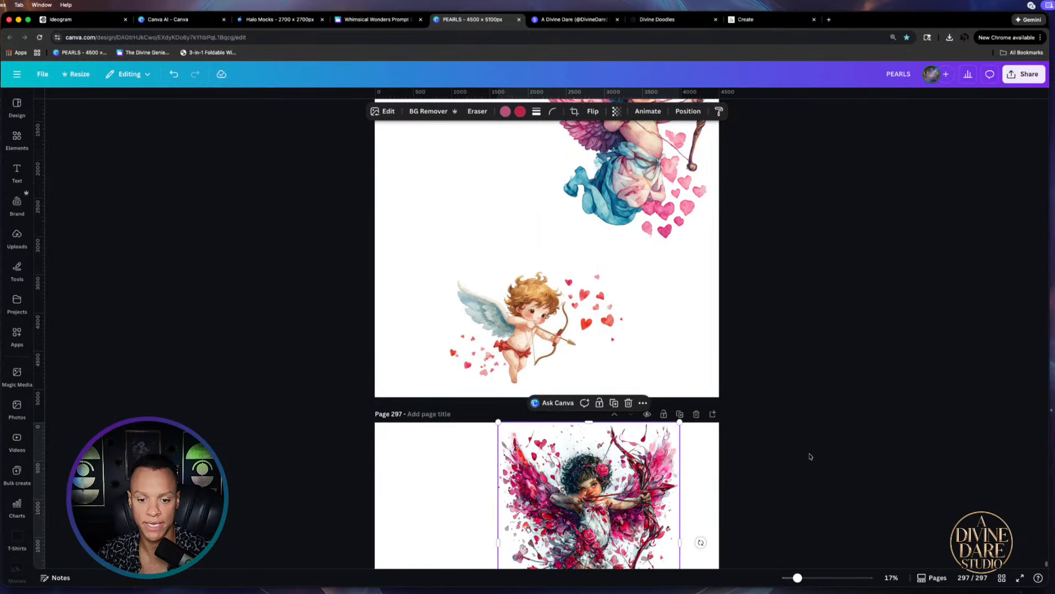
scroll(824, 459, down, 3)
Shift the blue-haired cupid on page 296 toward the left side and the blond cupid toward the right
scroll(658, 319, up, 4)
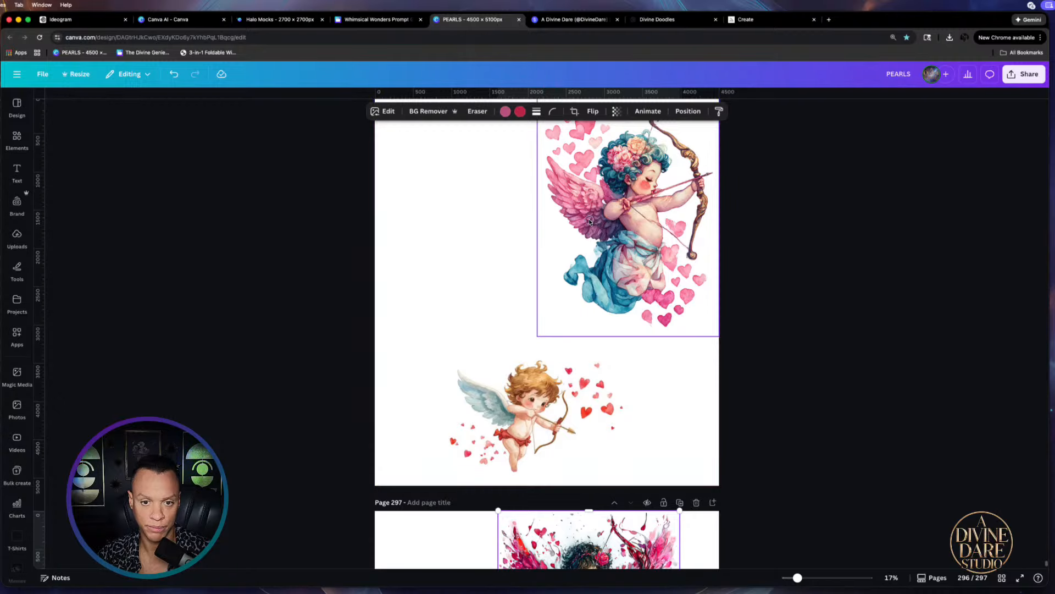
drag(526, 231, 430, 224)
drag(533, 396, 602, 392)
Enlarge the pink-winged cupid to nearly the full height of page 297 and centre it on the page
scroll(615, 401, down, 6)
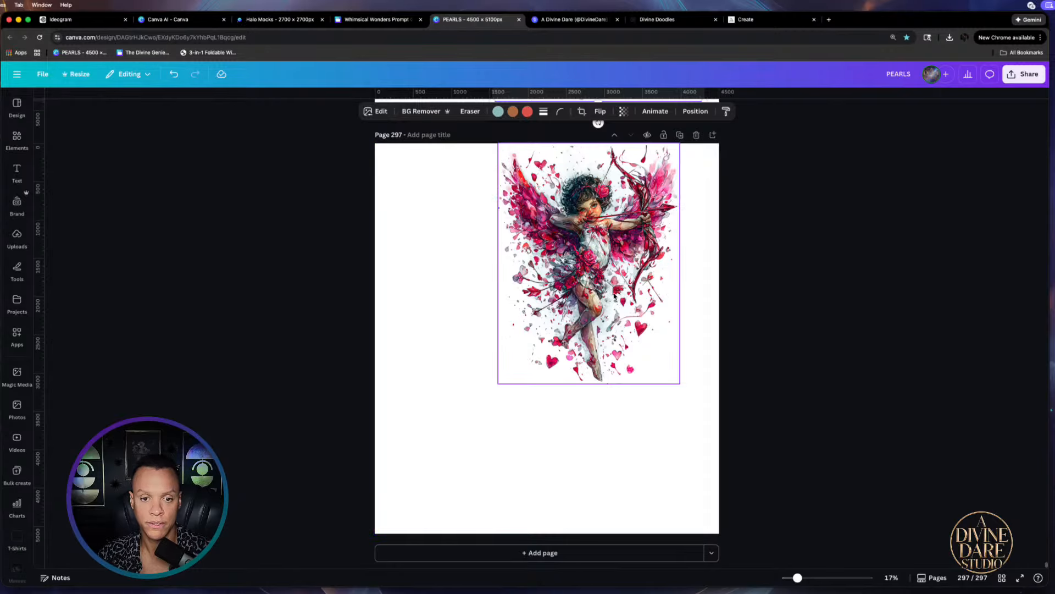
drag(616, 295, 572, 355)
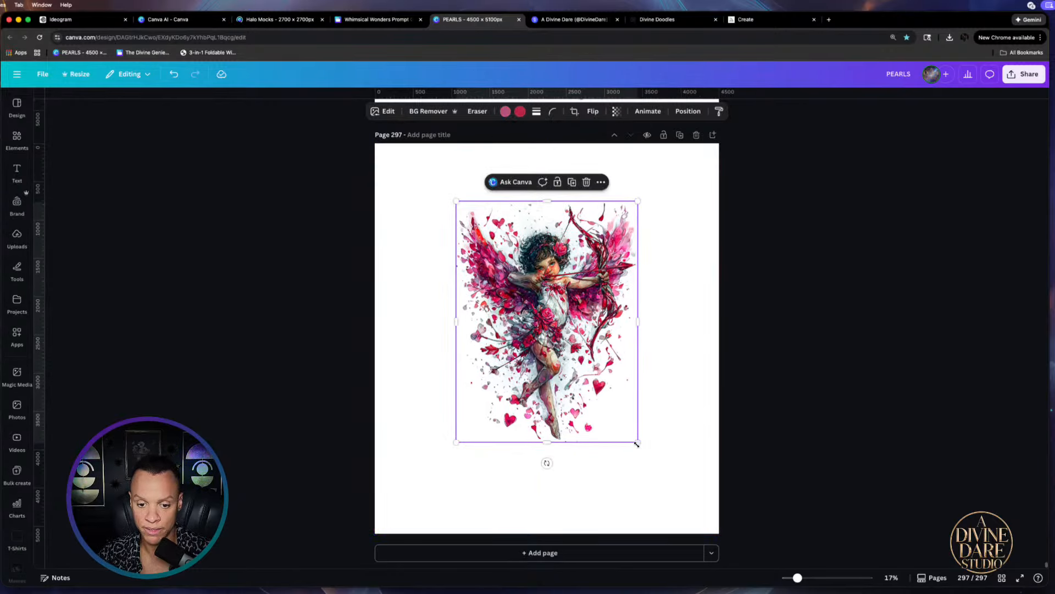
drag(637, 442, 656, 465)
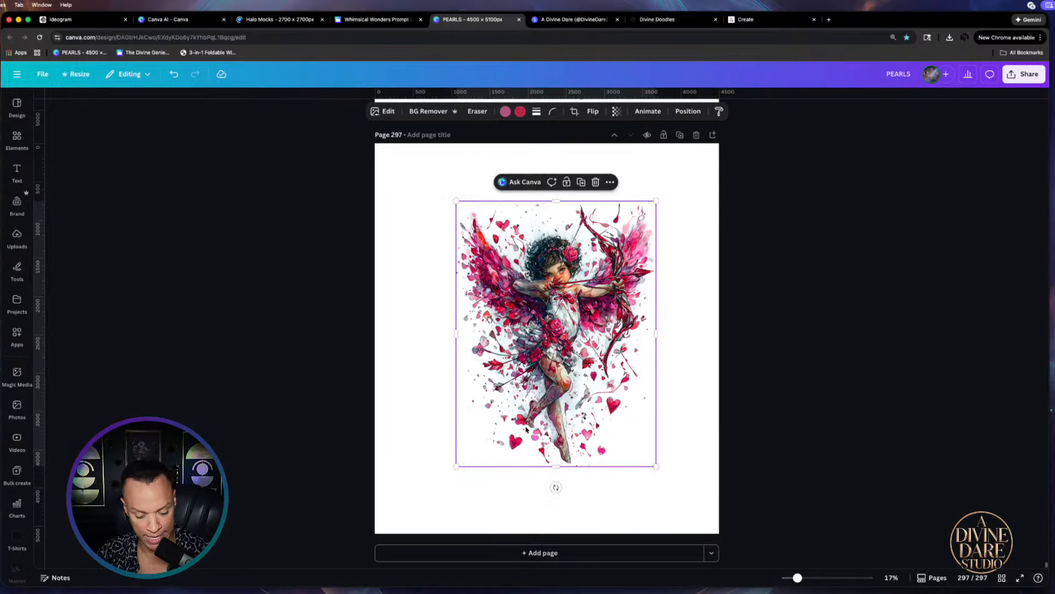
drag(456, 466, 420, 526)
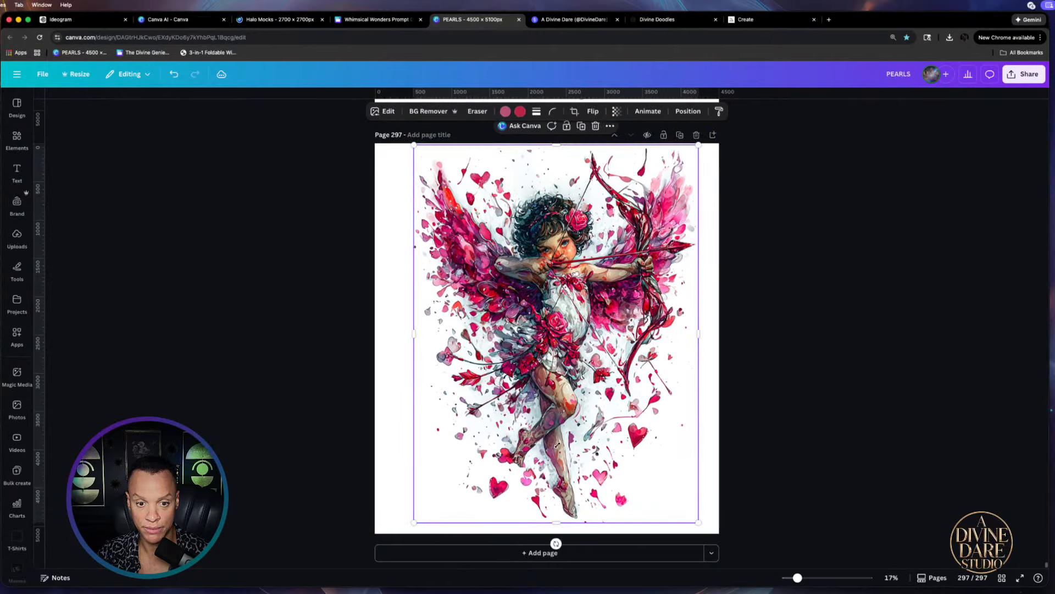
drag(556, 443, 549, 446)
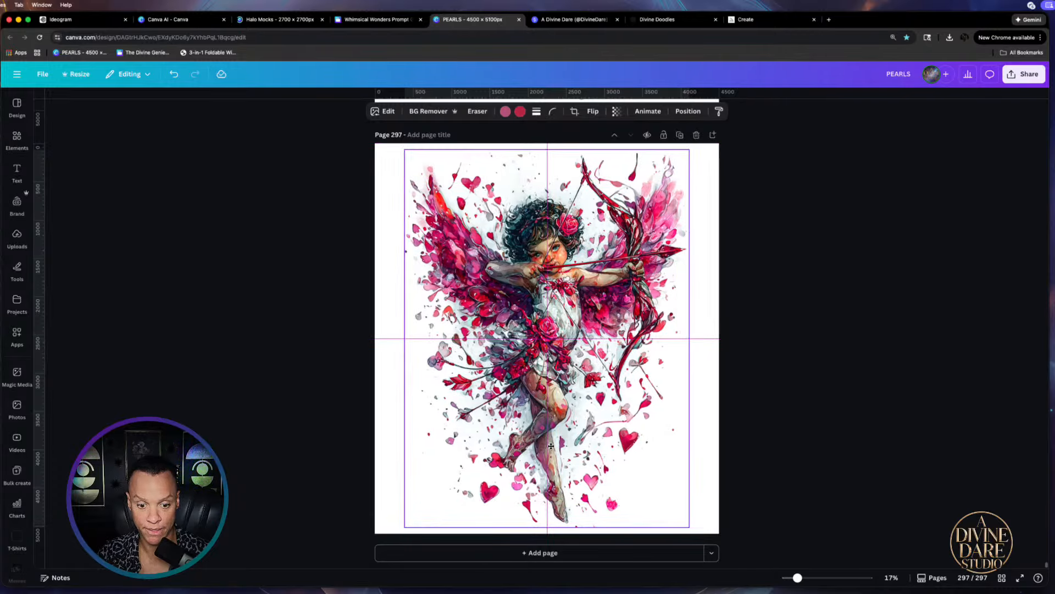
click(711, 465)
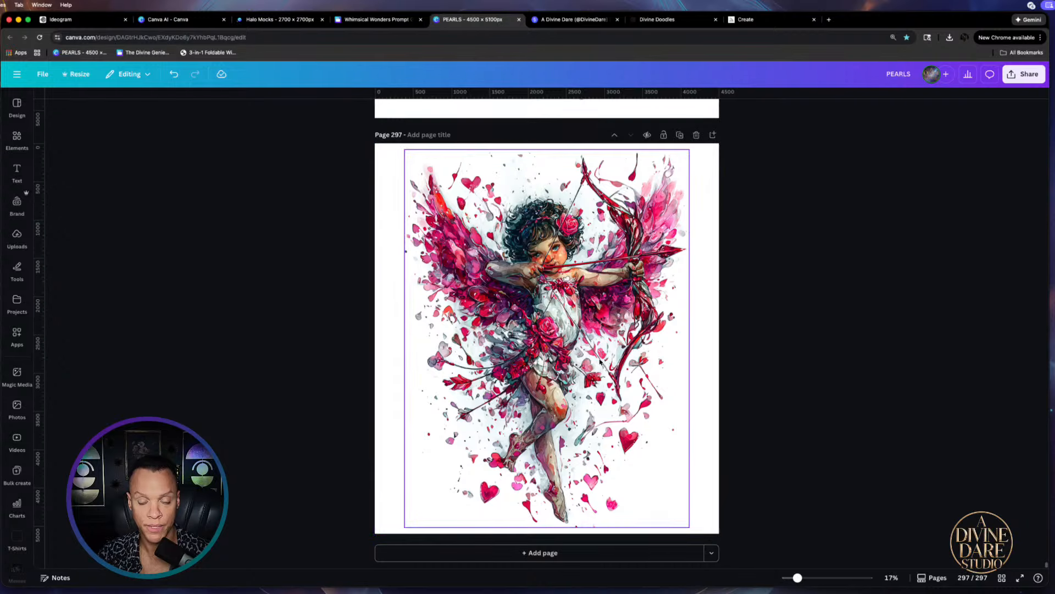
Set the background of page 297 to the dark grey from the document colors
click(702, 176)
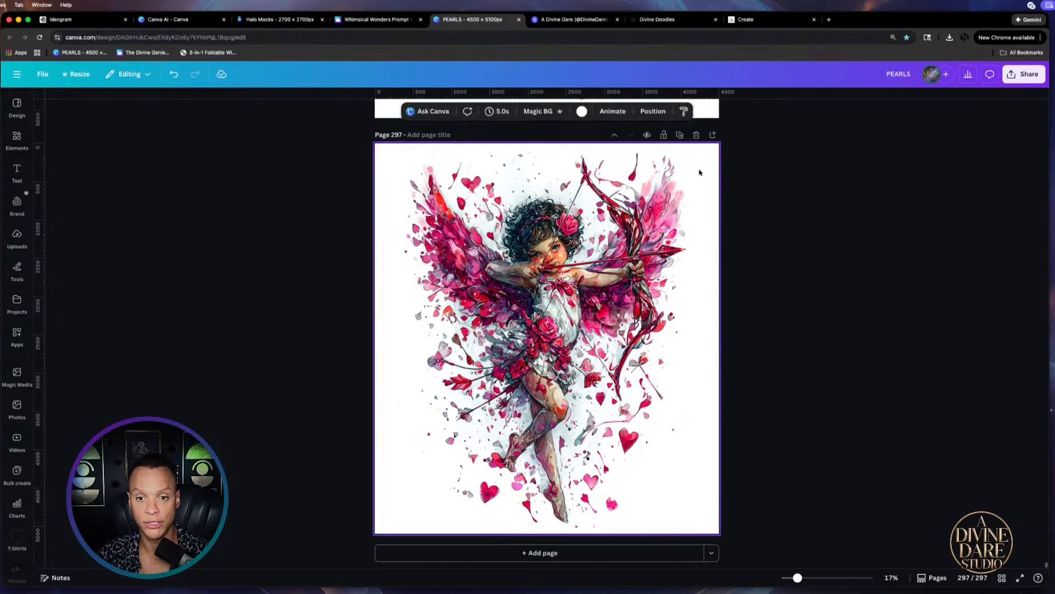
click(581, 111)
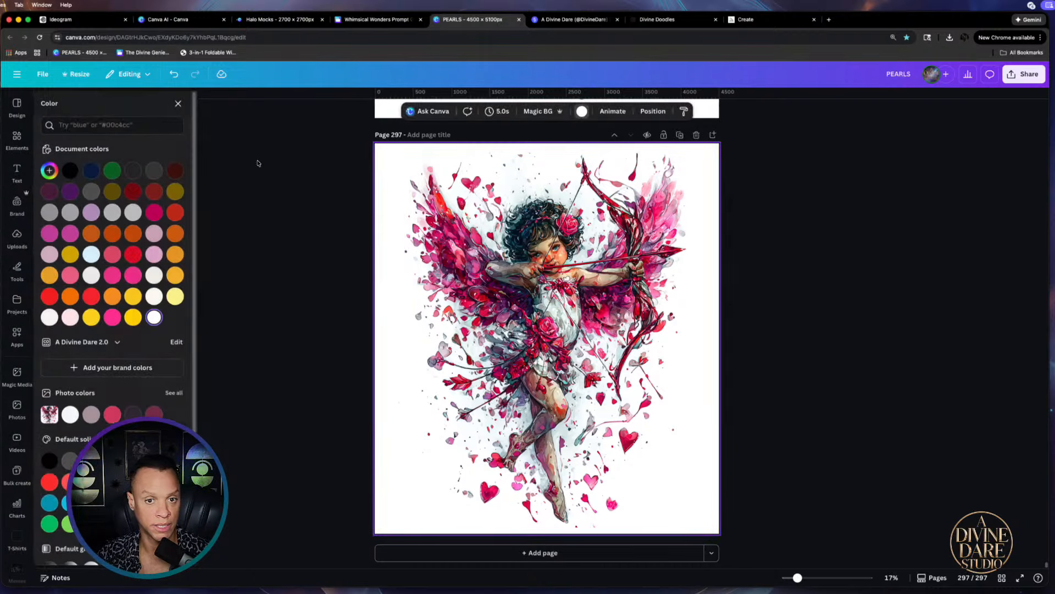
click(92, 191)
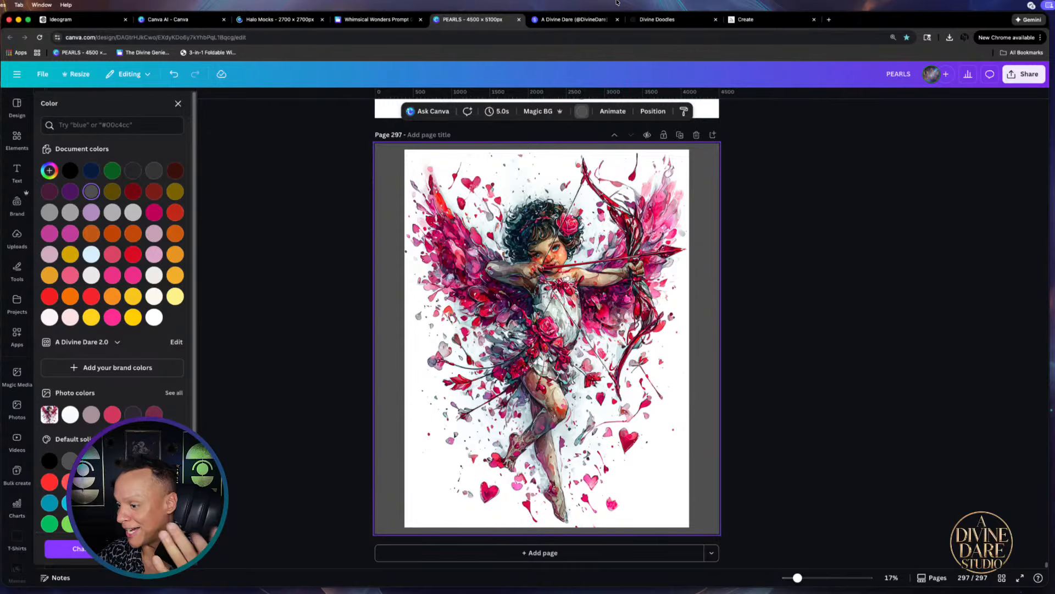
Remove the white background from the pink-winged cupid and enlarge the image to the full page height
right_click(552, 155)
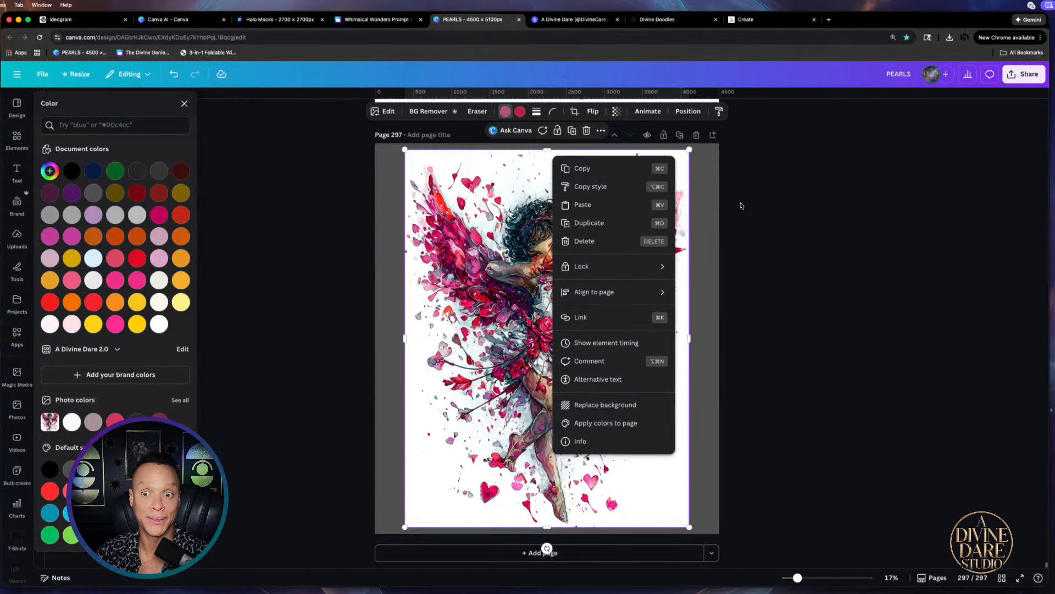
click(761, 211)
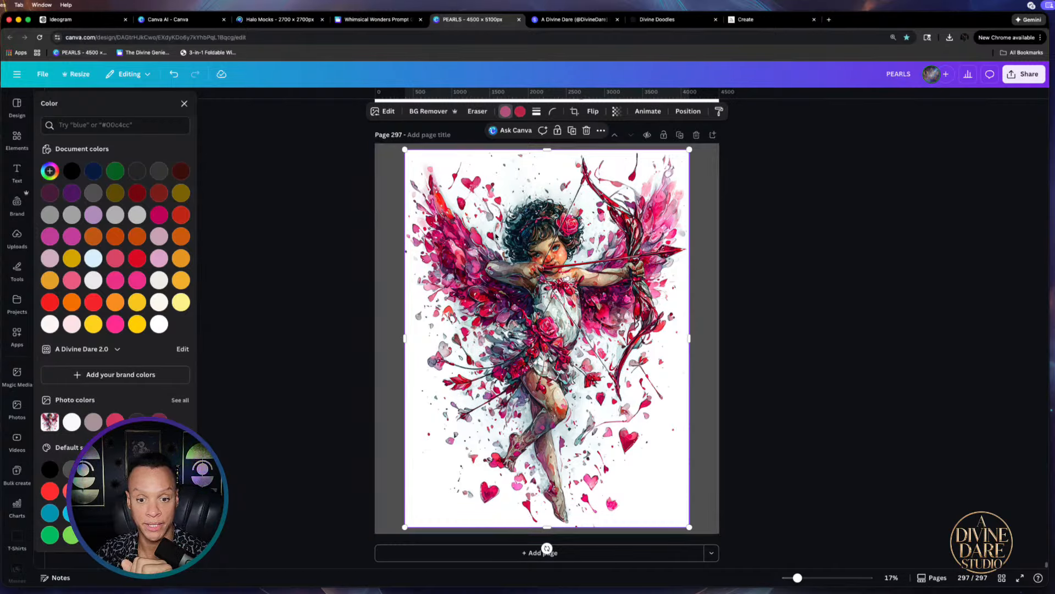
click(429, 111)
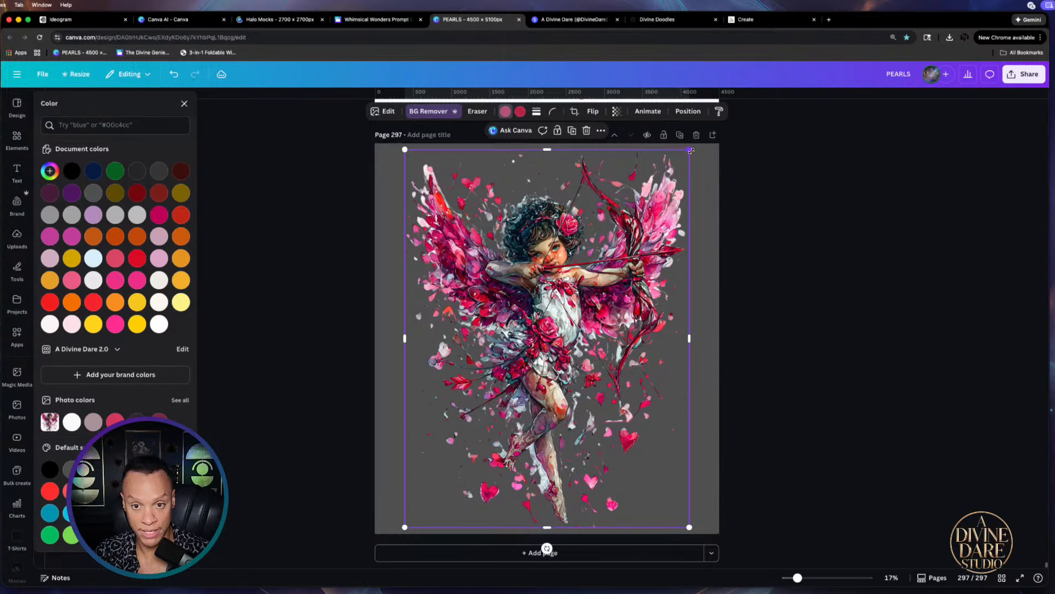
drag(689, 149, 695, 144)
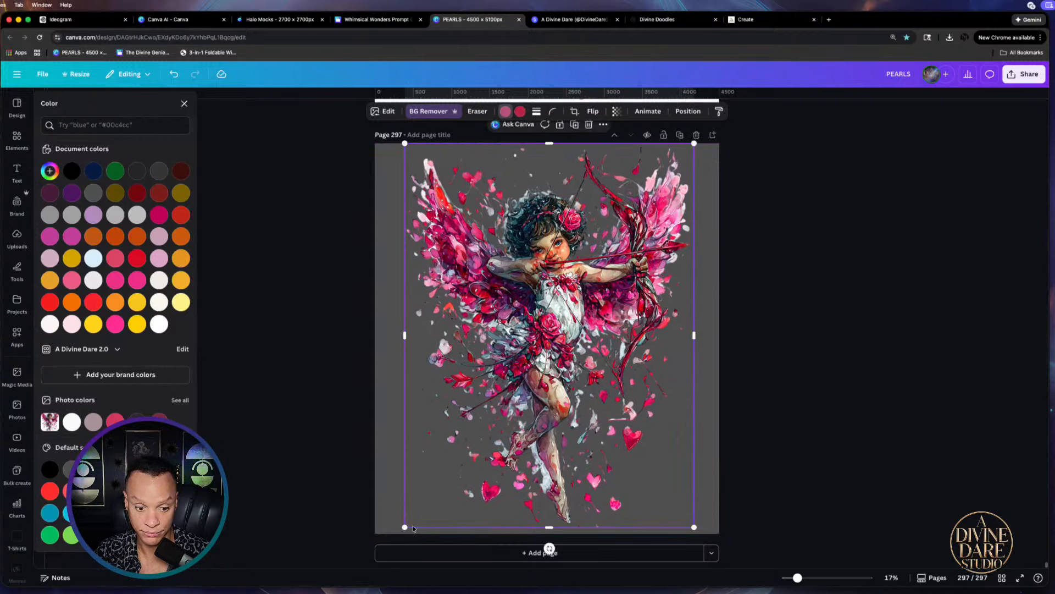
drag(405, 530, 402, 536)
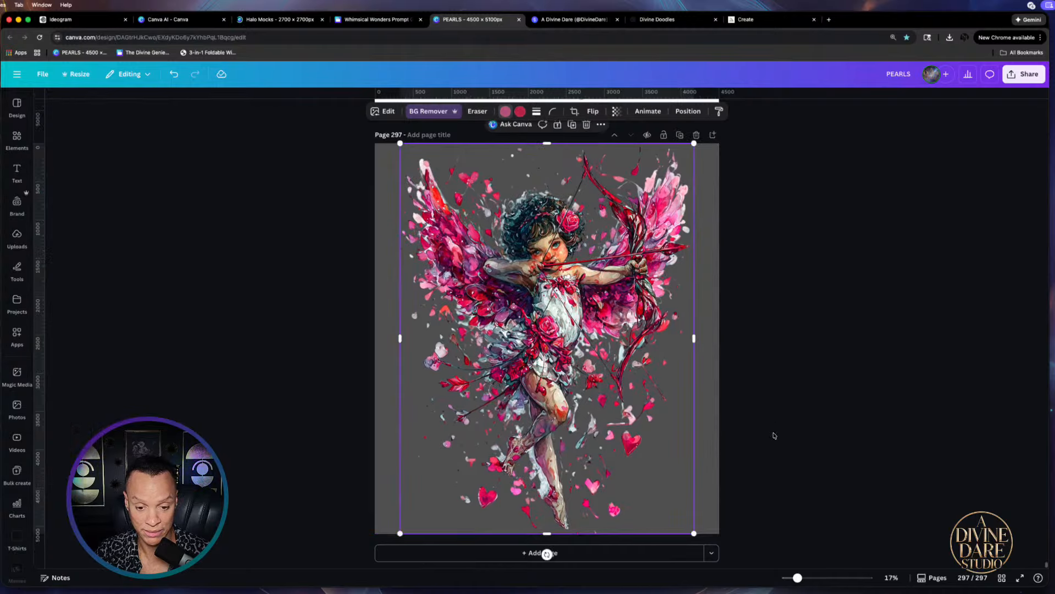
click(361, 381)
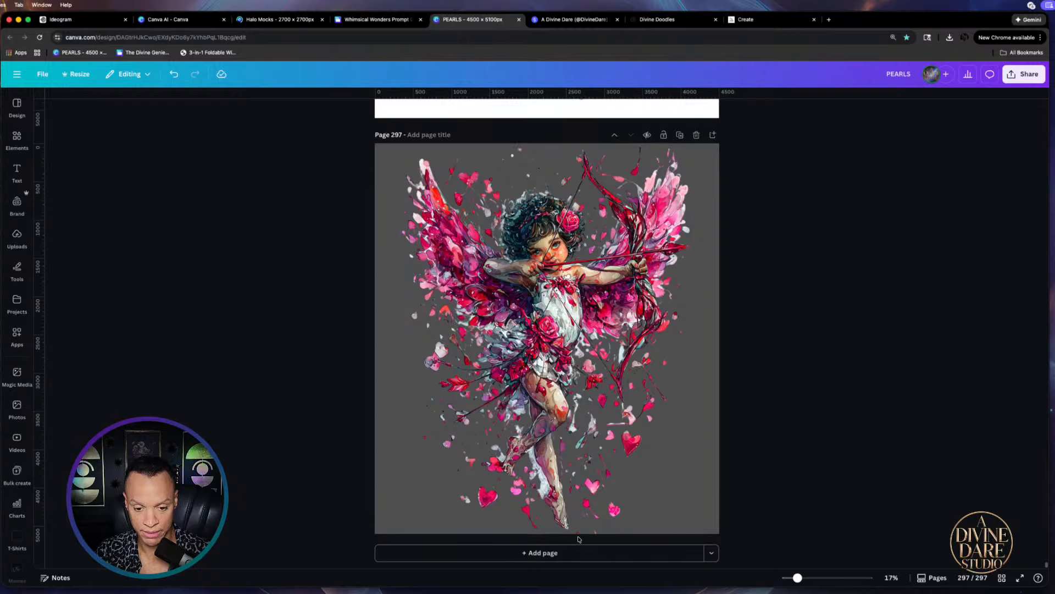
click(459, 240)
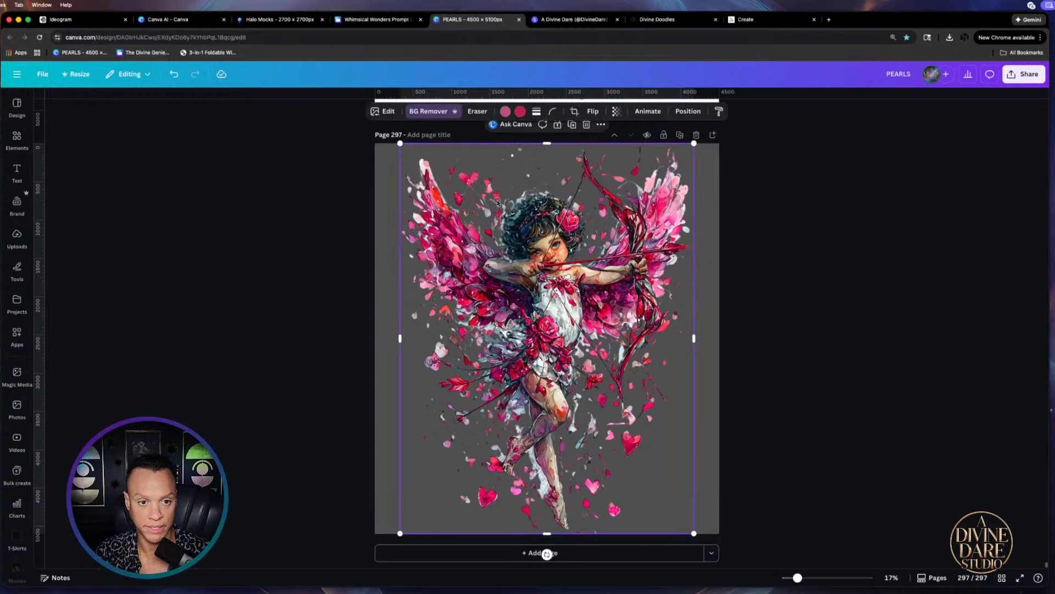
click(389, 111)
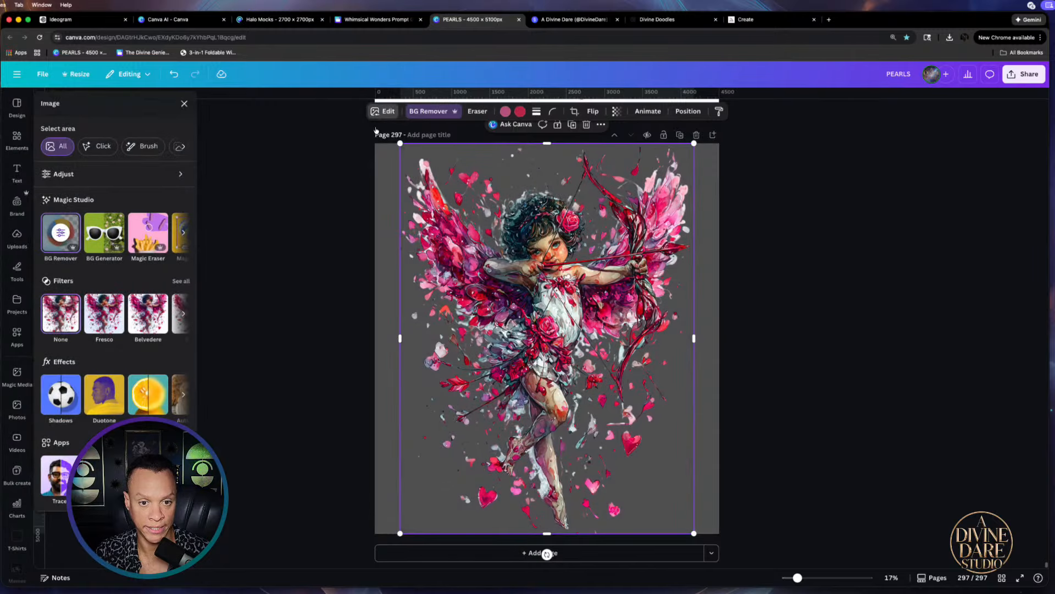
click(150, 241)
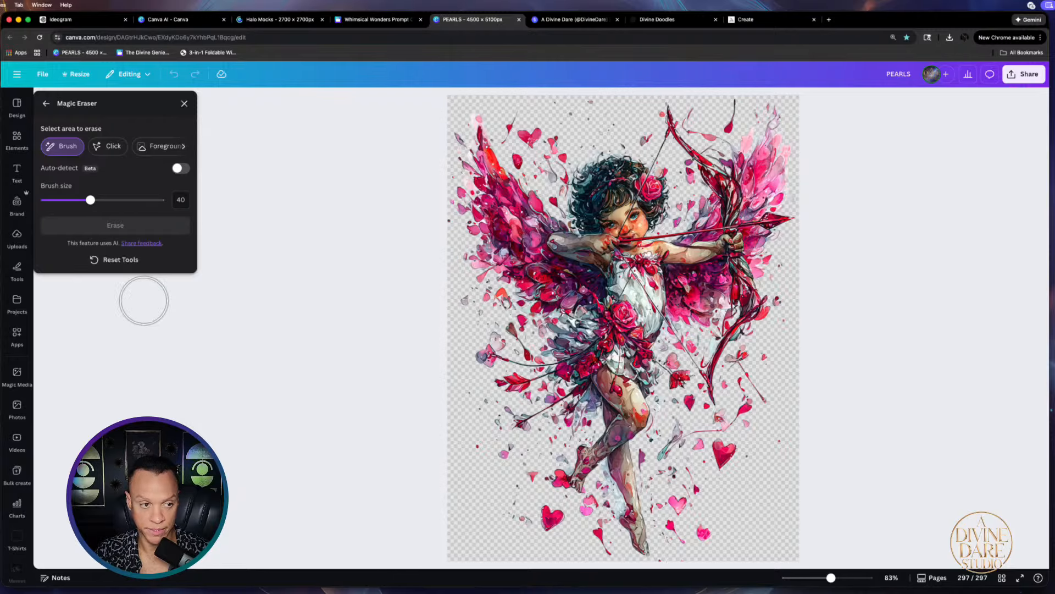
click(183, 104)
Erase the bottom edge of the cupid image beside the feet using the Pixel Eraser at size 6
click(431, 113)
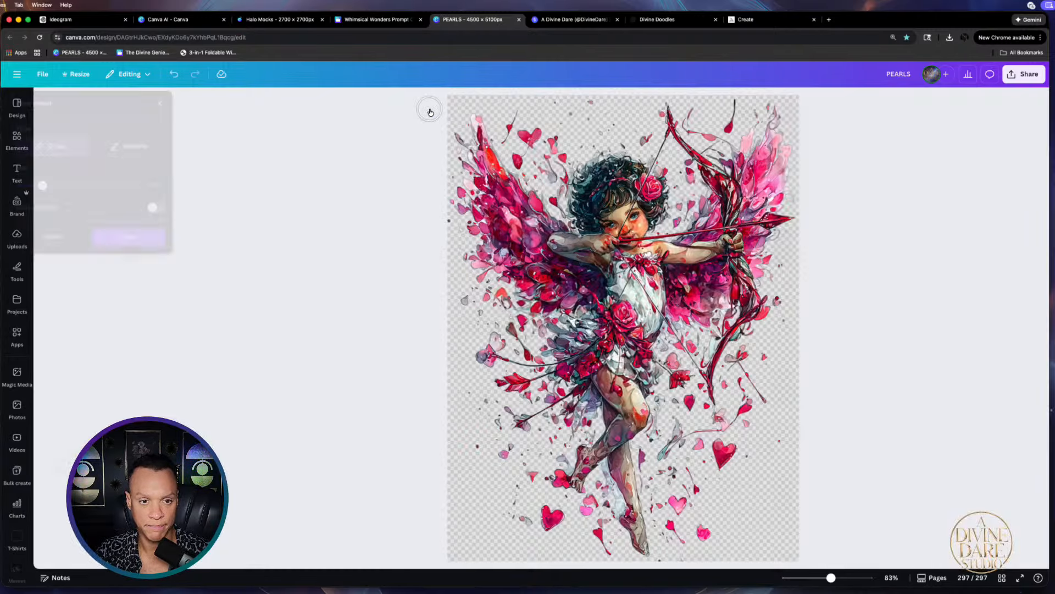
drag(67, 186, 51, 185)
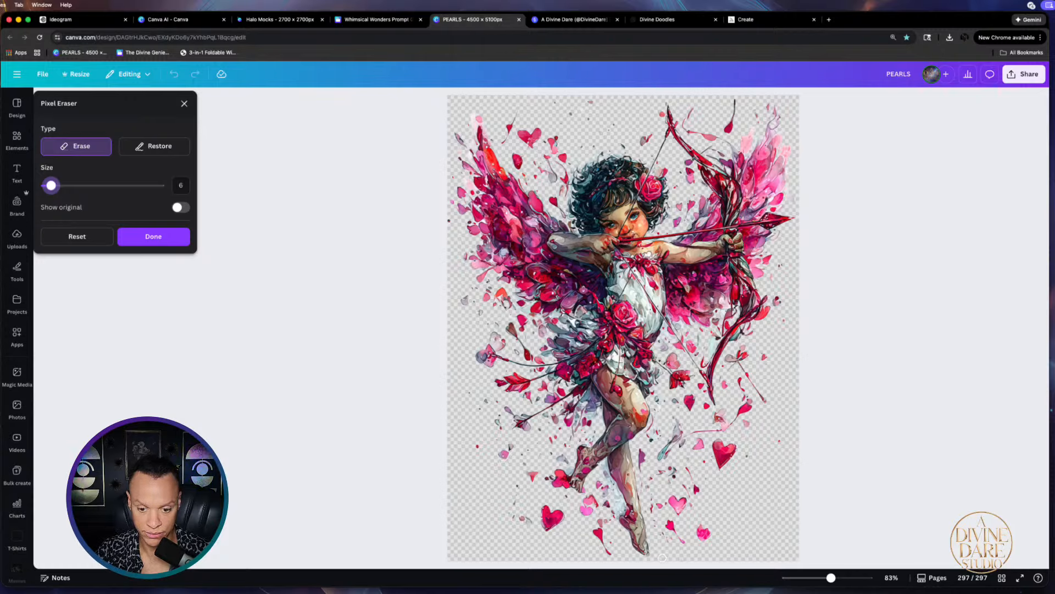
drag(660, 559, 689, 559)
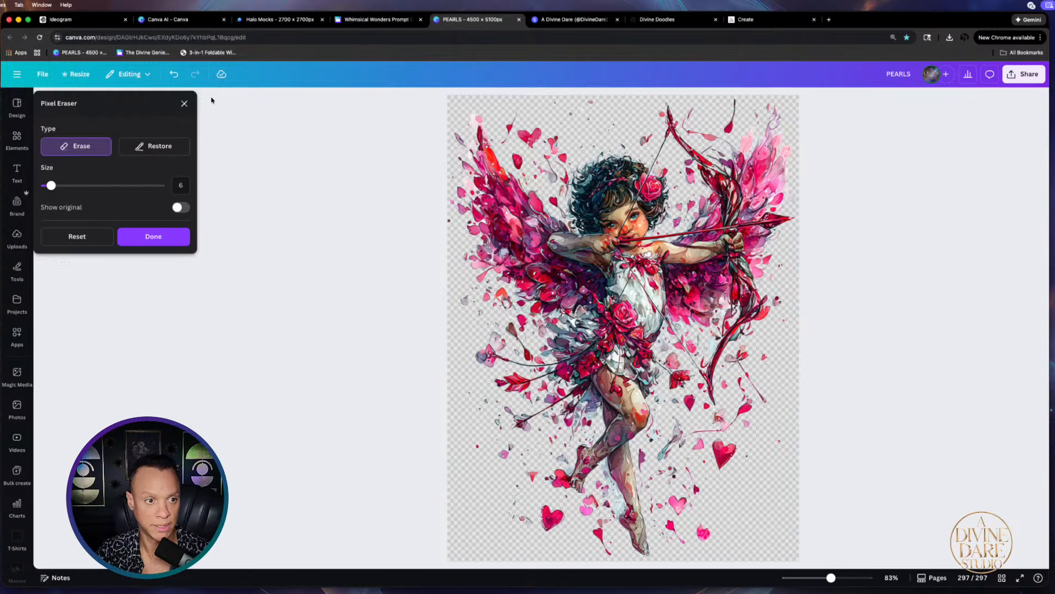
click(184, 104)
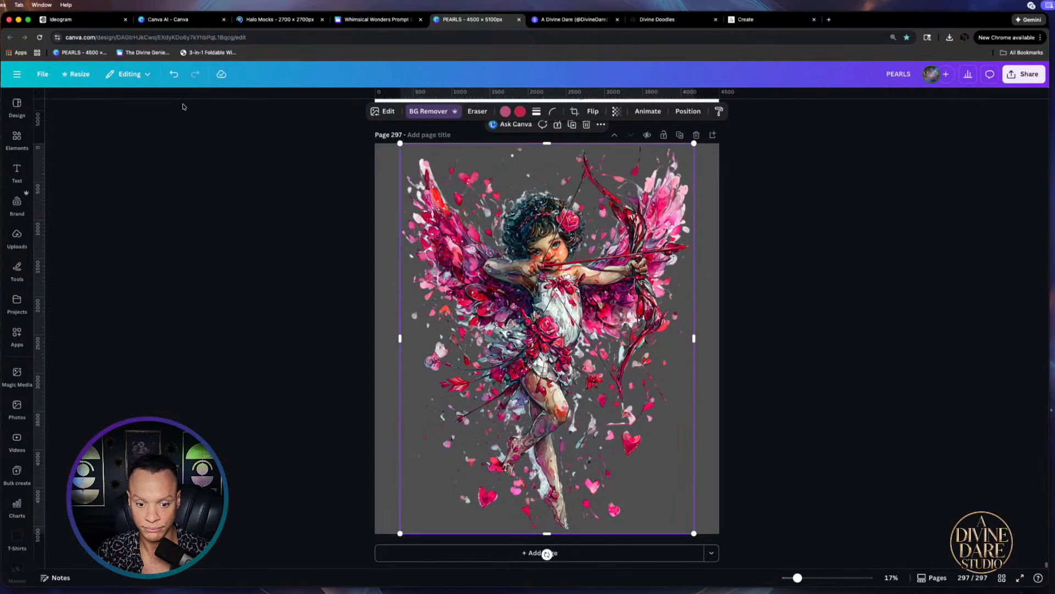
Try navy, light grey, vivid pink and light yellow from the document colors as the background of page 297
click(803, 209)
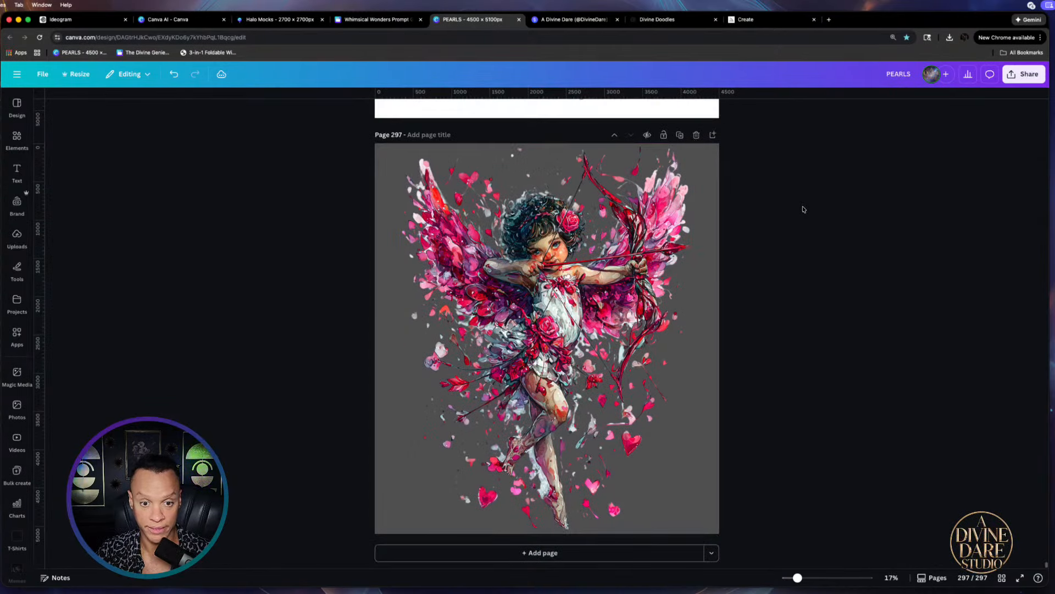
click(711, 156)
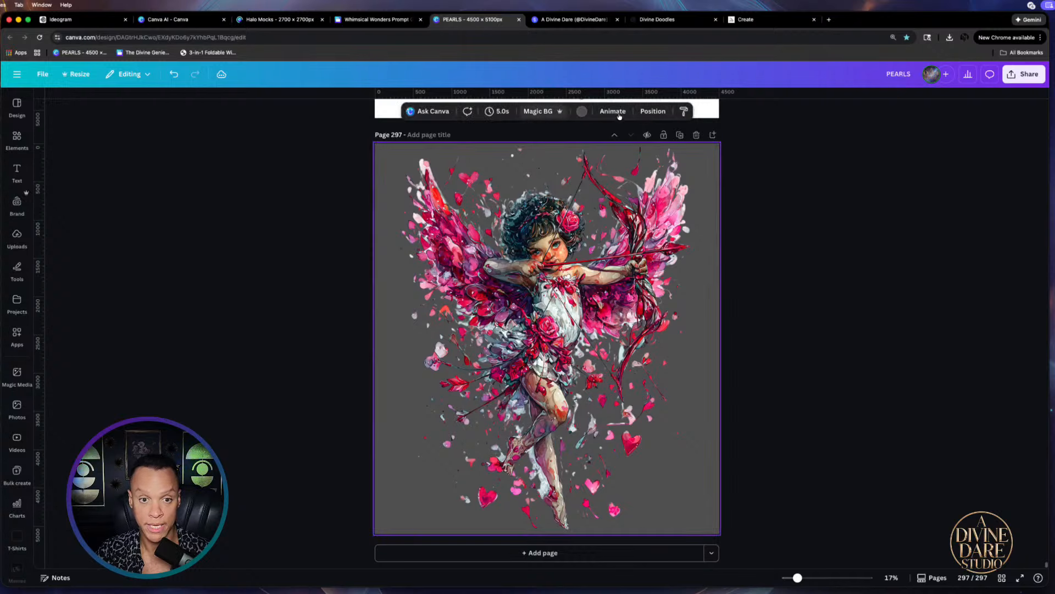
click(580, 112)
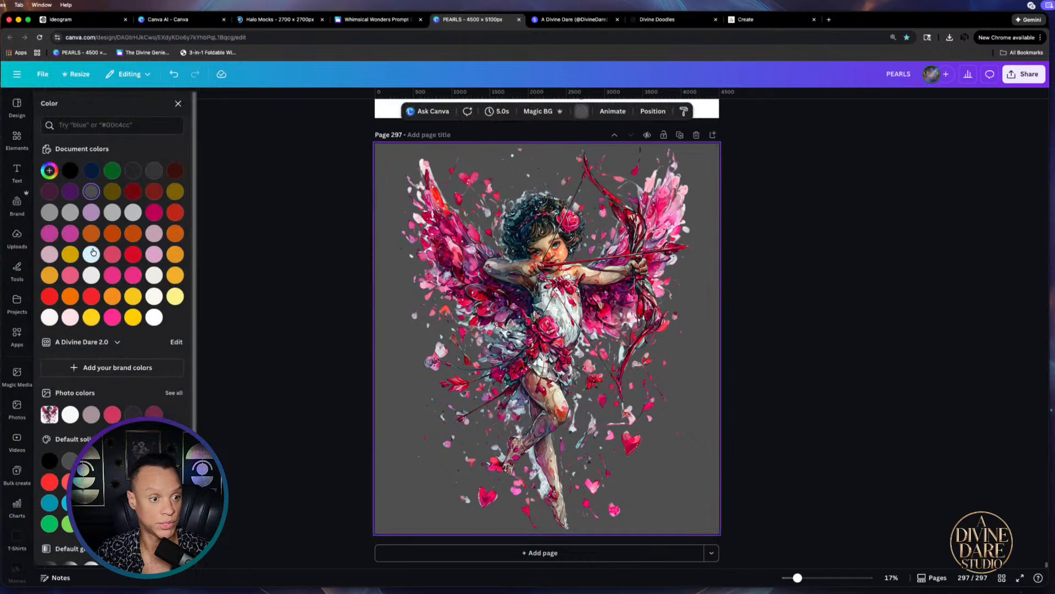
click(91, 171)
click(133, 213)
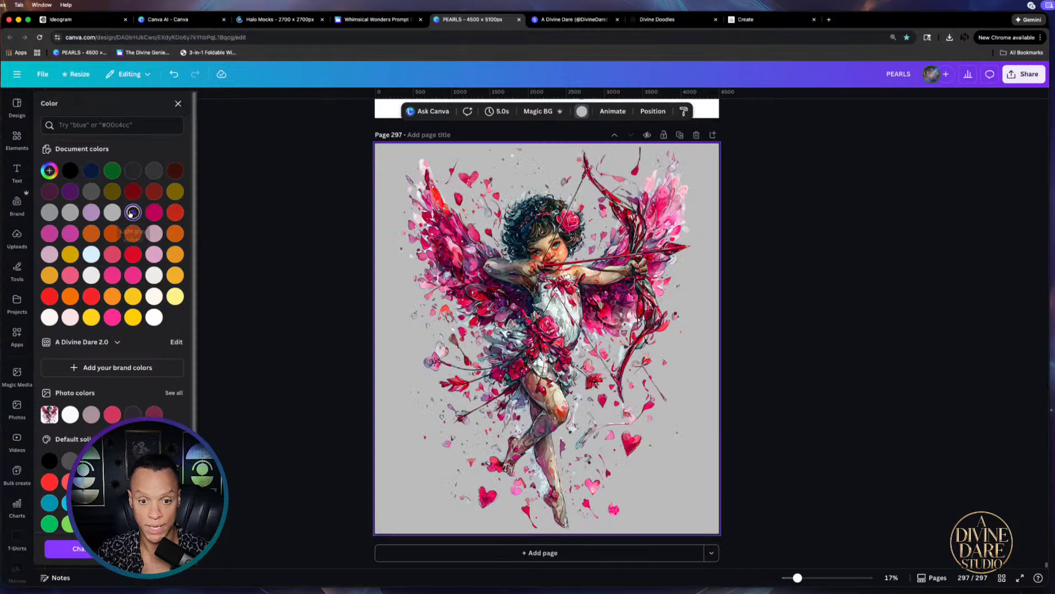
click(155, 214)
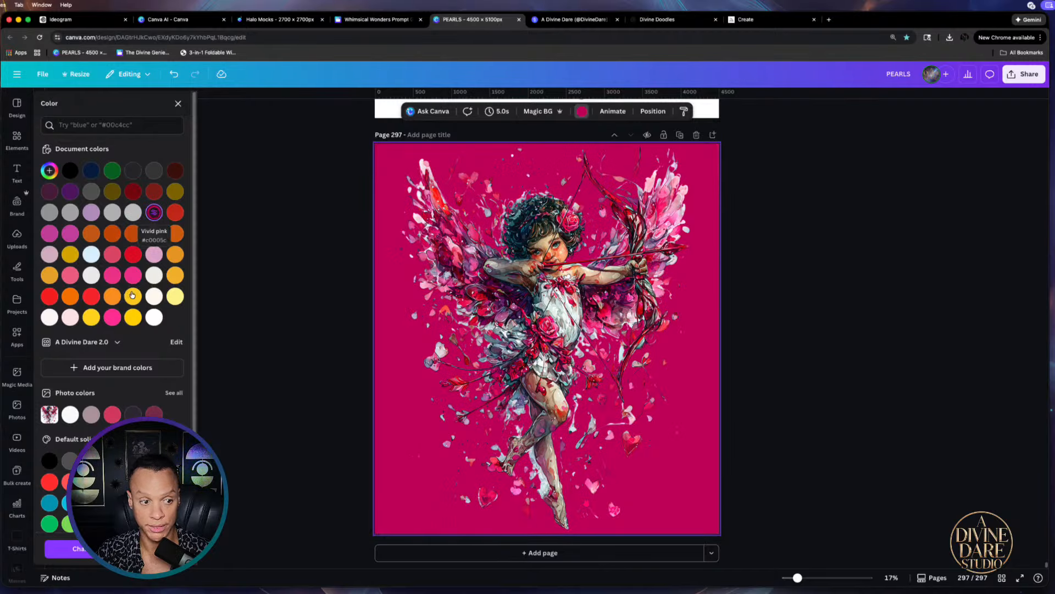
click(174, 297)
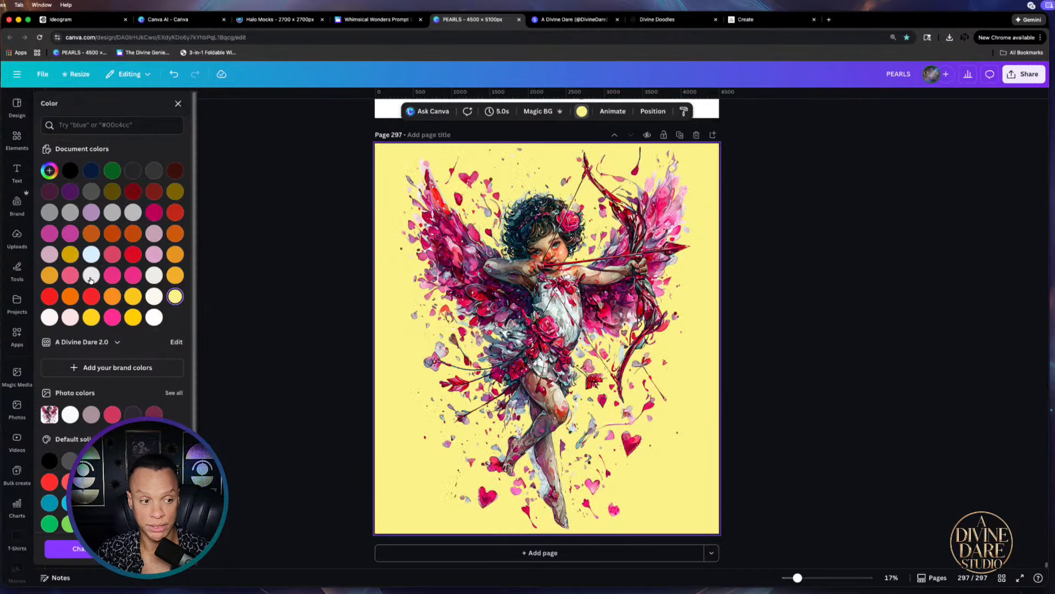
Try brown, vivid pink, dark red, navy, dark magenta and finally white as the background of page 297
click(91, 233)
click(110, 234)
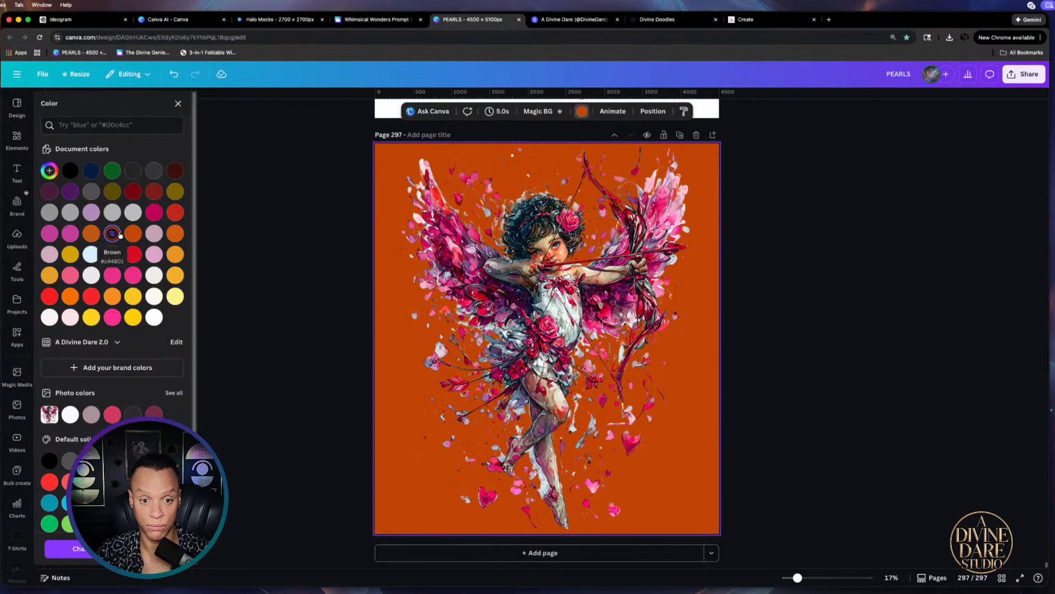
click(176, 234)
click(154, 212)
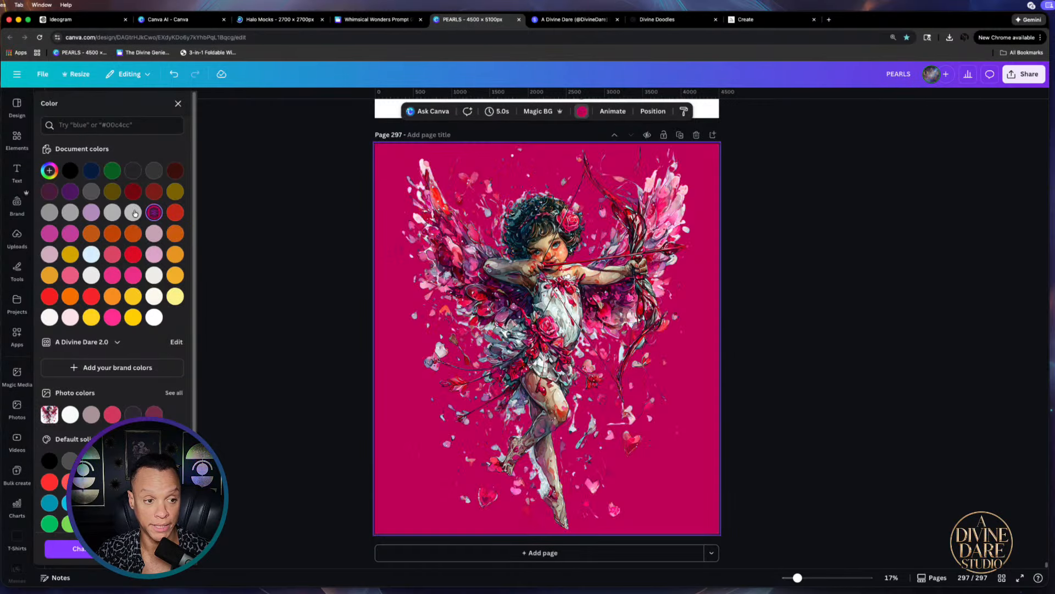
click(133, 192)
click(91, 170)
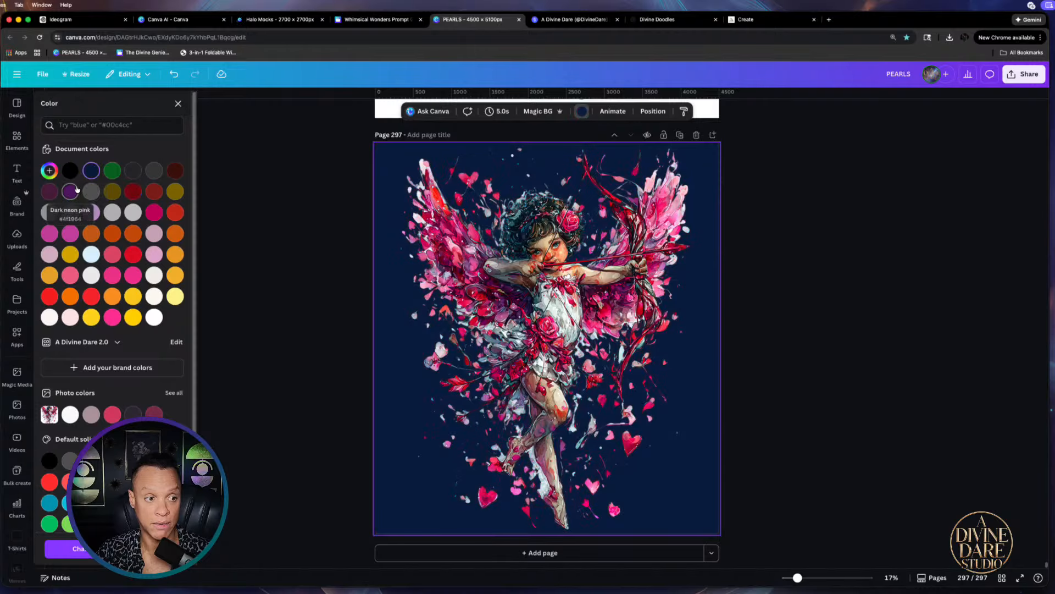
click(70, 191)
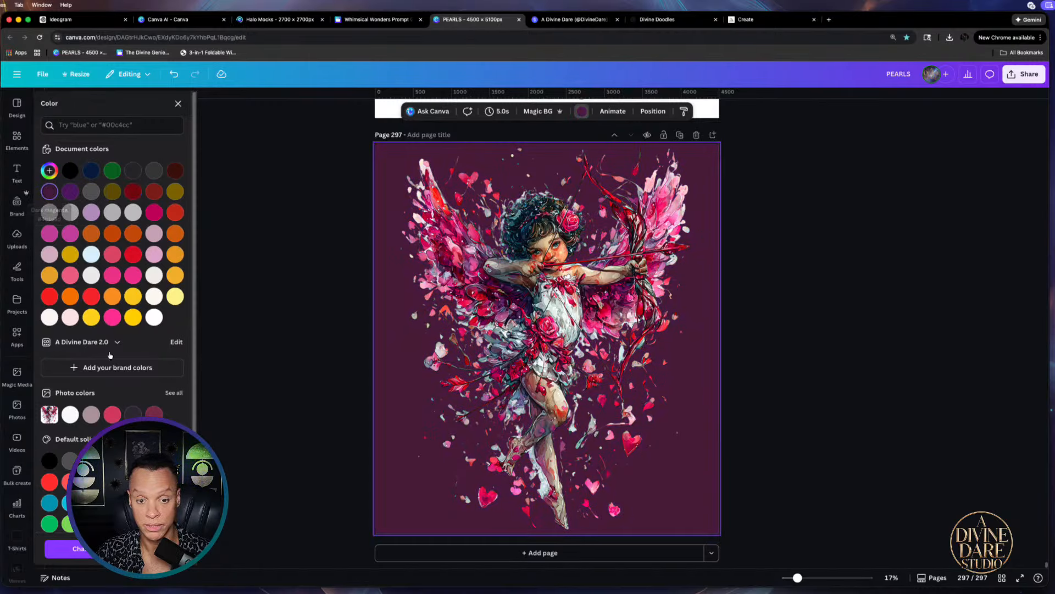
click(150, 321)
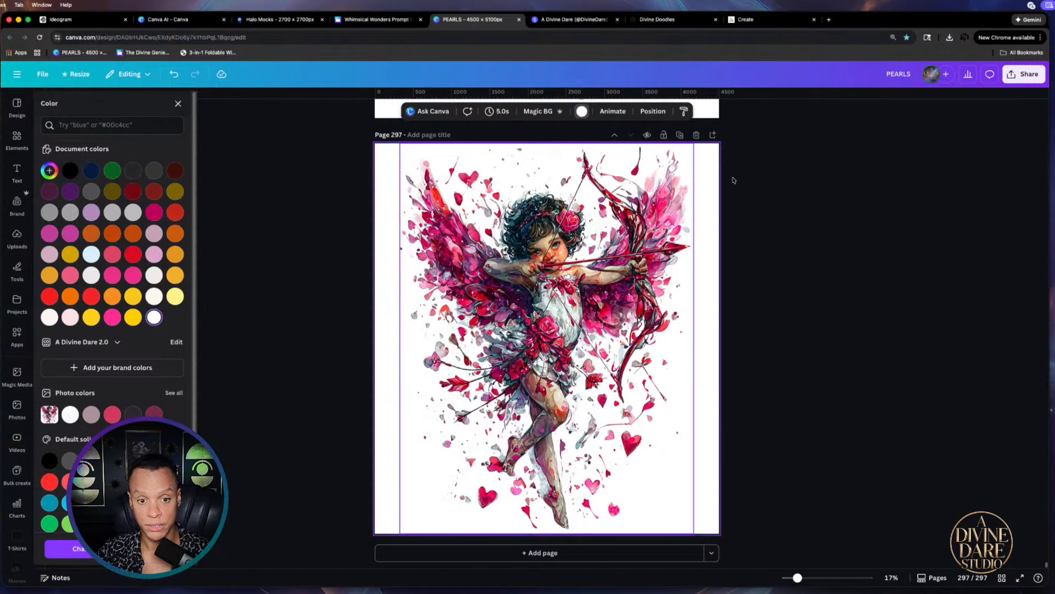
Title page 297 "Cupid Got Me"
click(422, 135)
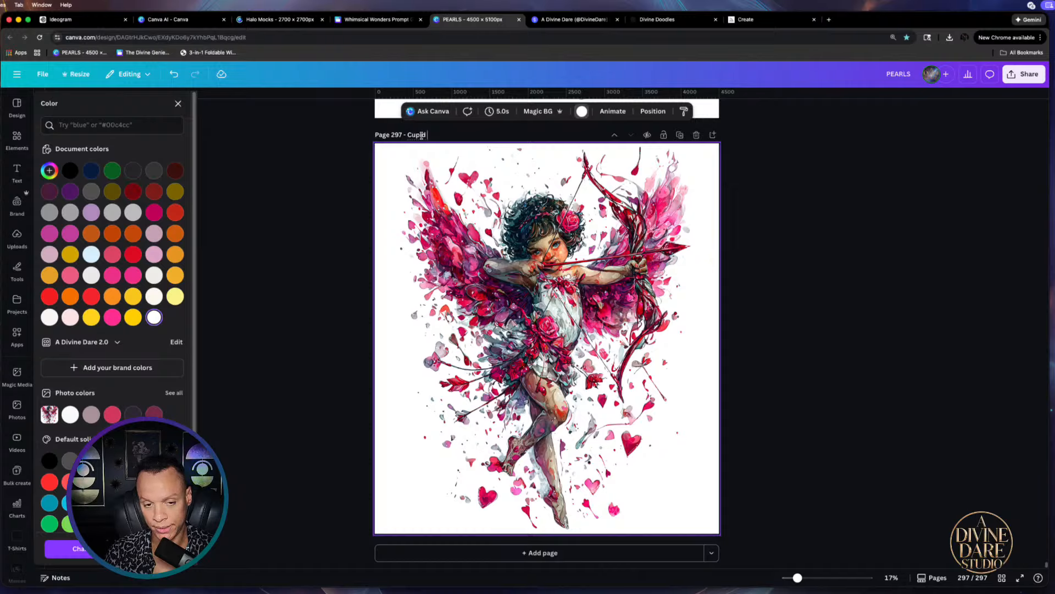
text(ot Me)
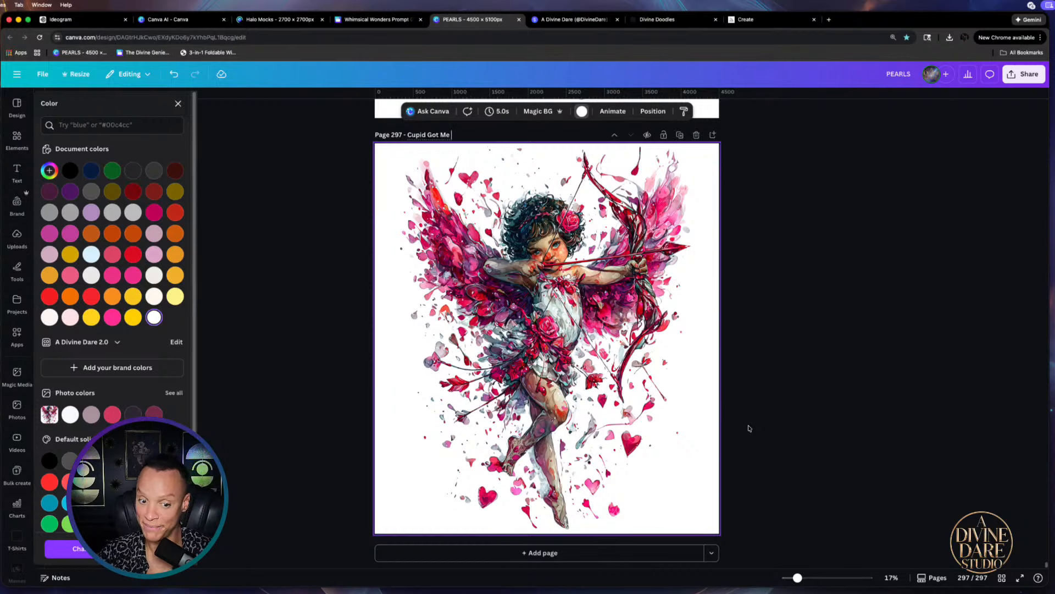
click(709, 152)
Set the background of page 297 to the dark grey from the document colors
click(583, 112)
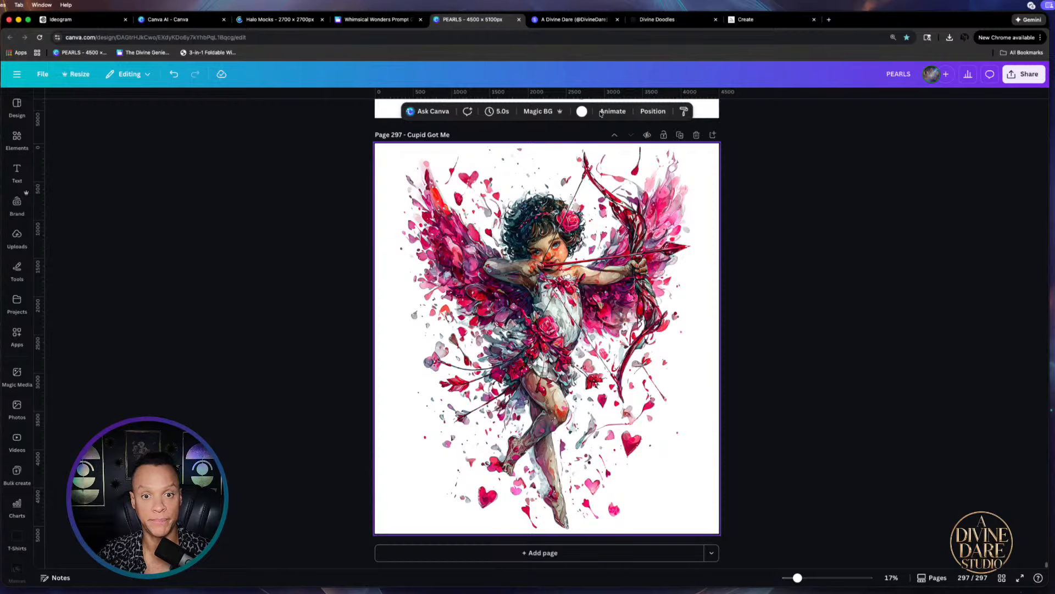
click(581, 111)
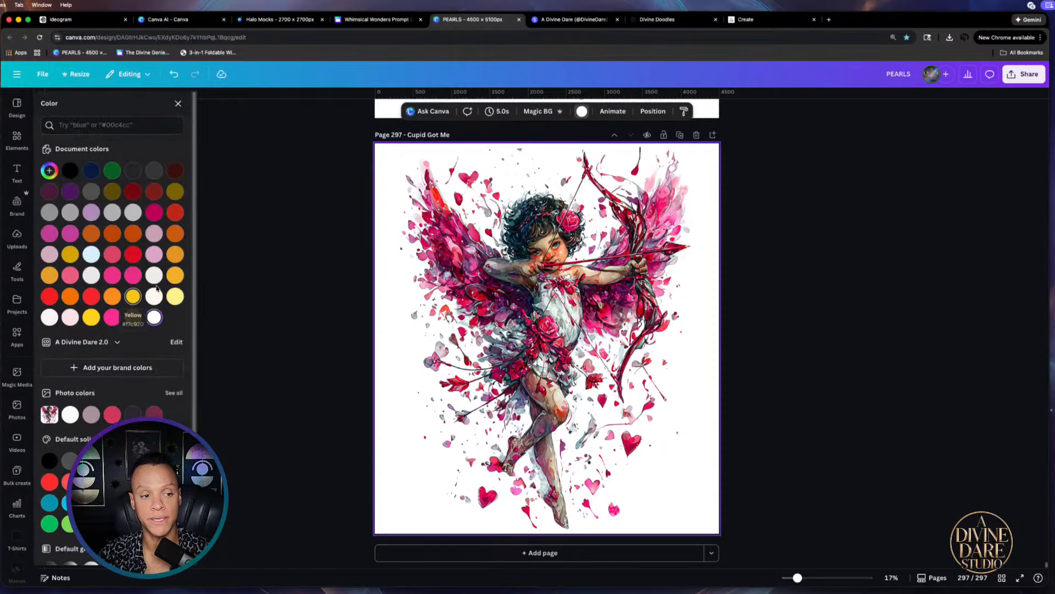
click(98, 193)
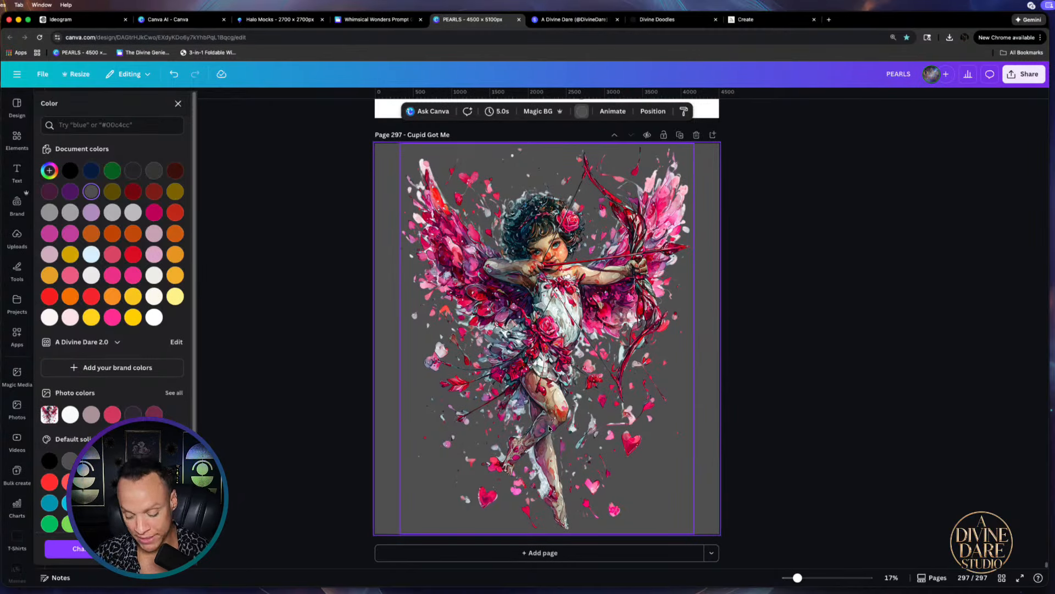
Examine the cupid's legs and the surrounding hearts up close against the dark grey for leftover white areas
scroll(548, 428, up, 5)
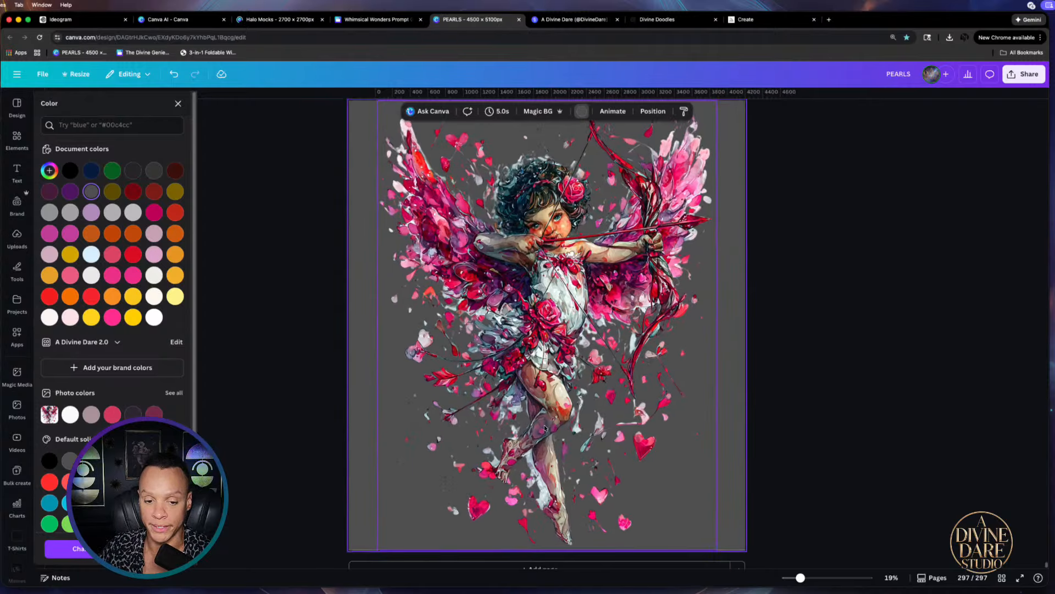
scroll(512, 430, up, 5)
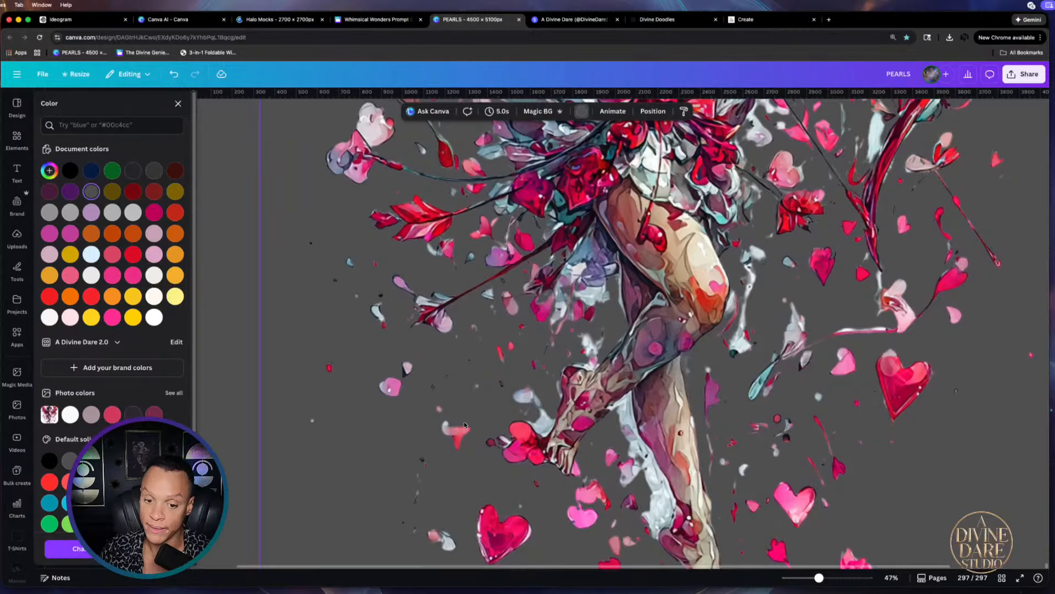
scroll(464, 421, right, 5)
scroll(464, 424, right, 1)
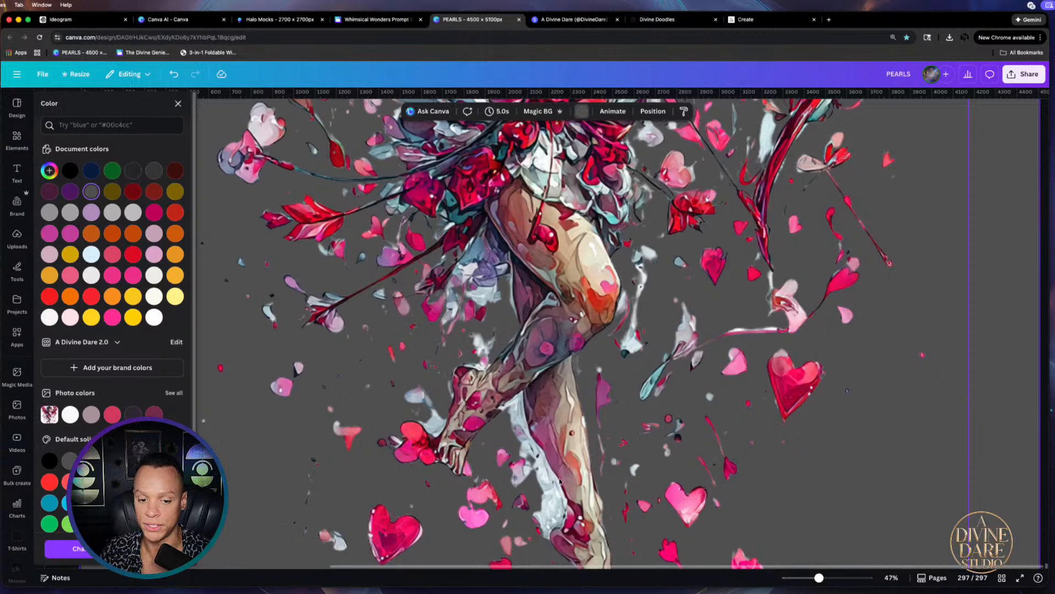
scroll(550, 522, down, 5)
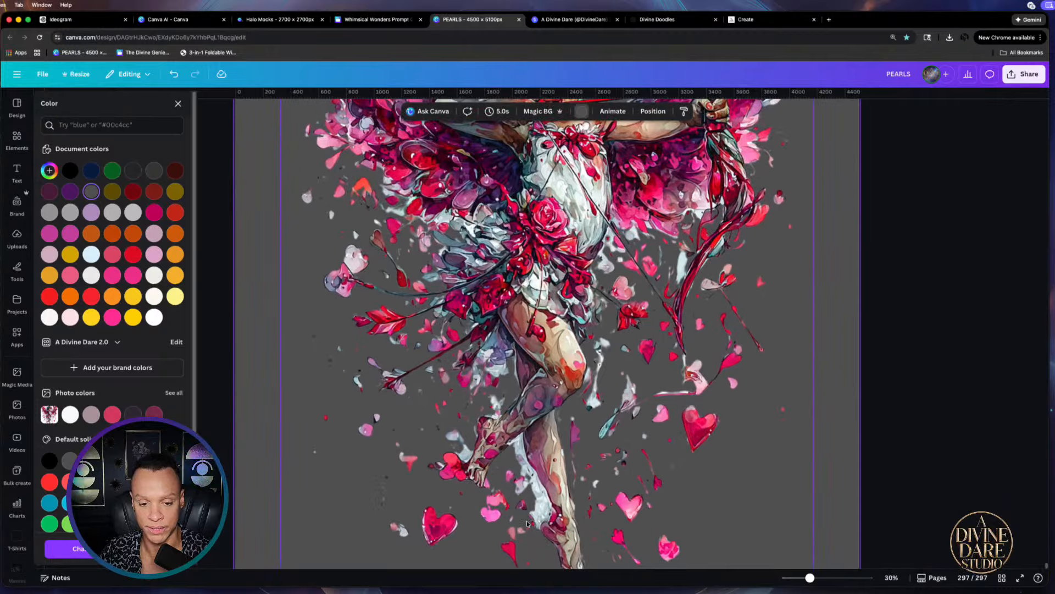
scroll(527, 523, down, 3)
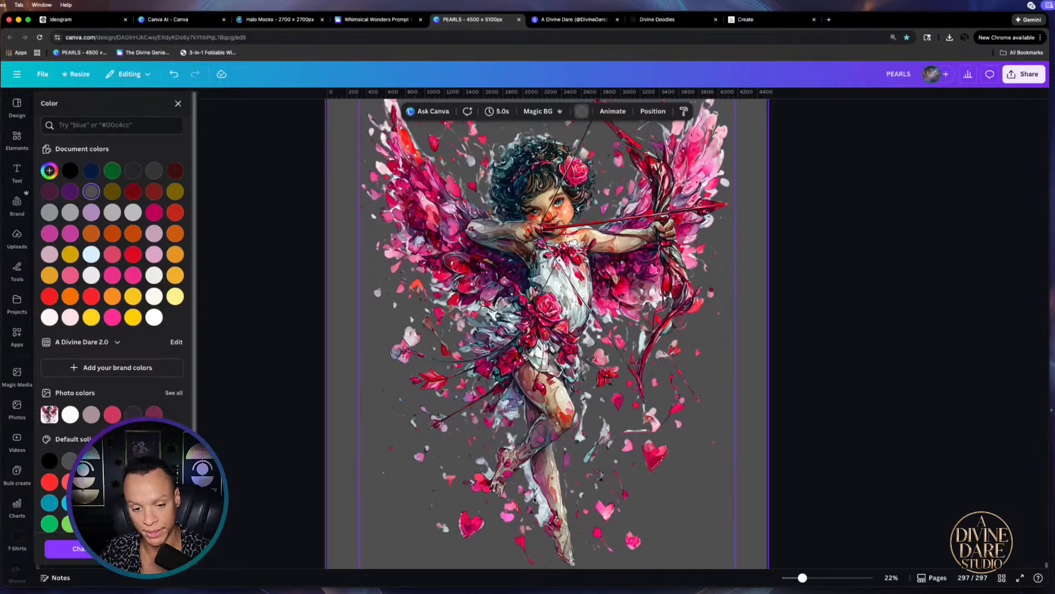
scroll(533, 498, down, 4)
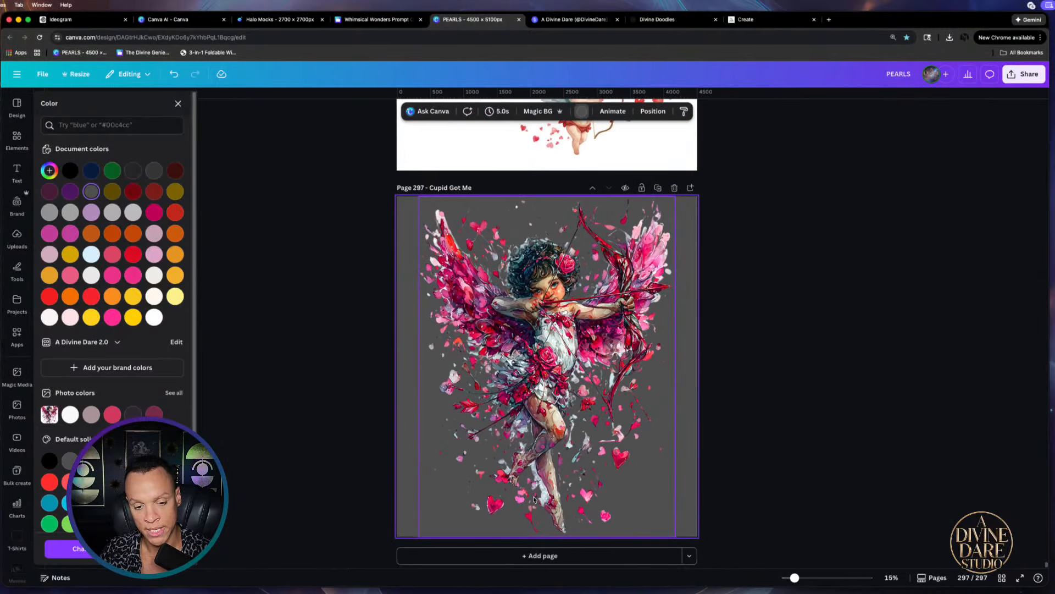
scroll(536, 498, up, 3)
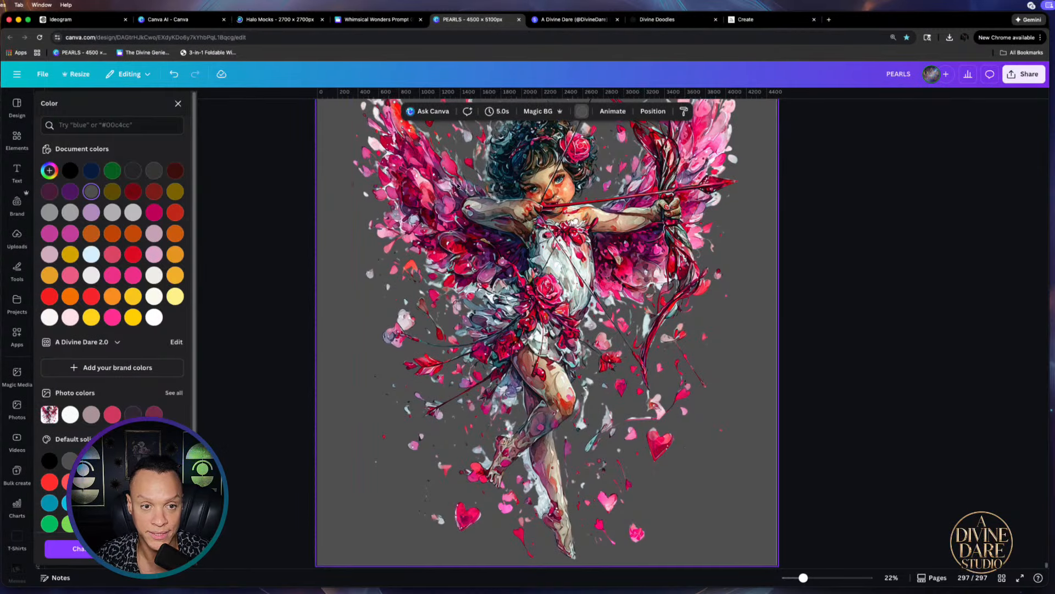
Open the pixel eraser for the cupid image on page 297 and set the eraser size to 1
click(571, 453)
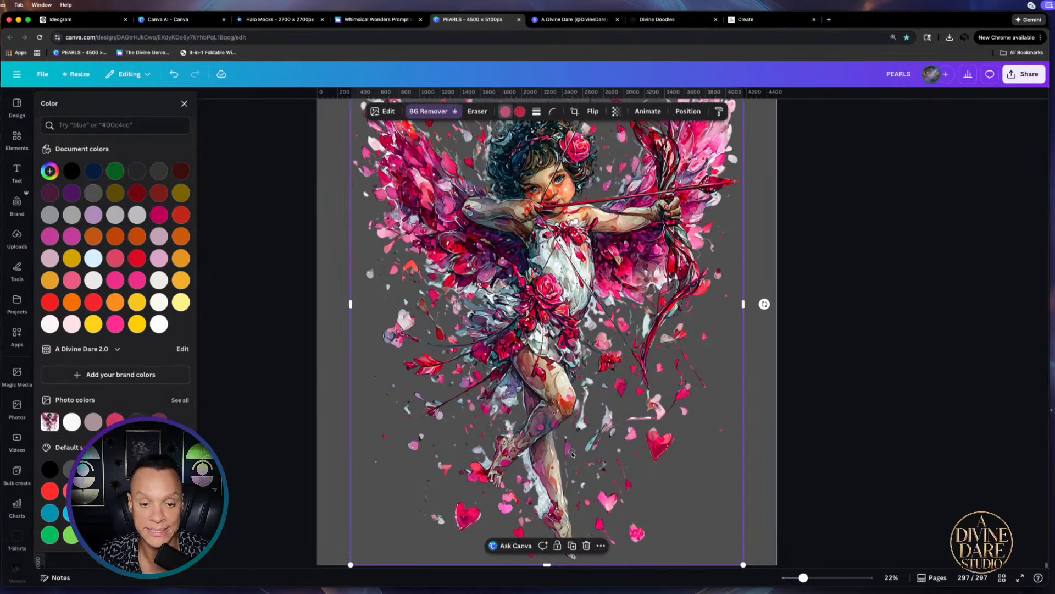
click(433, 112)
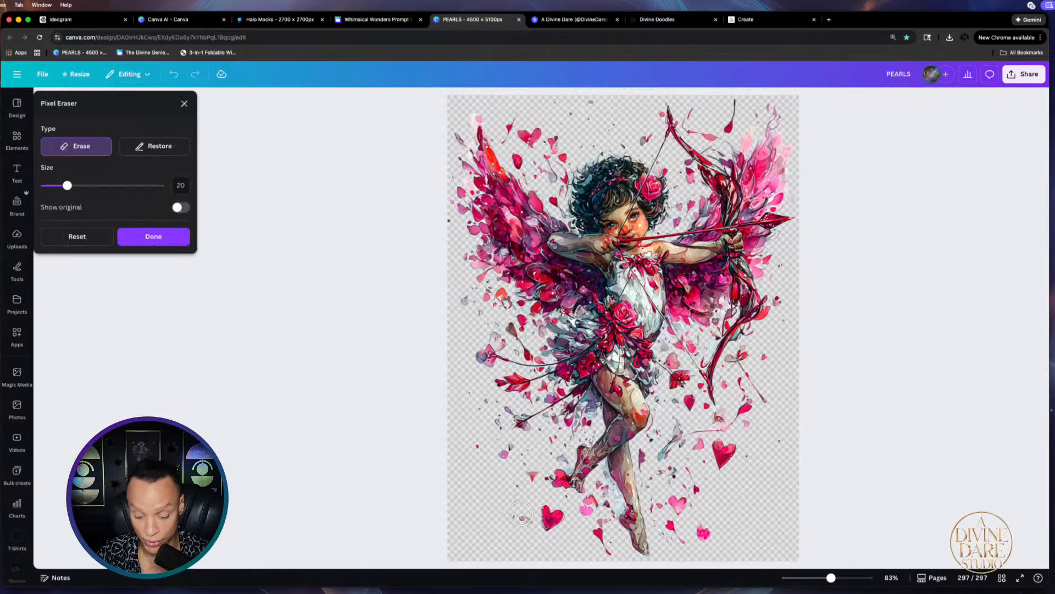
scroll(524, 506, up, 3)
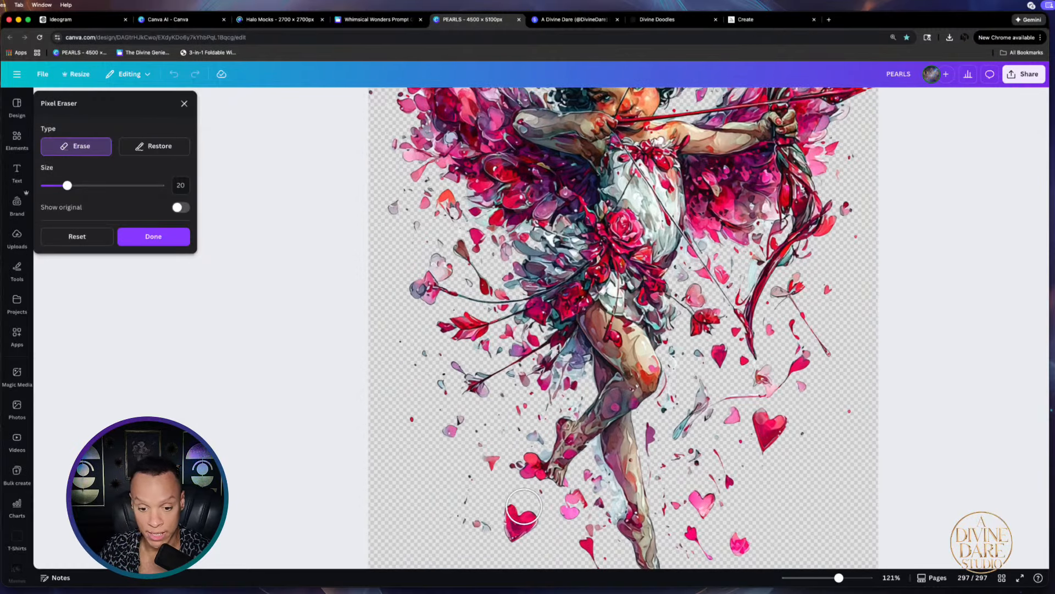
scroll(517, 507, up, 3)
scroll(493, 507, up, 5)
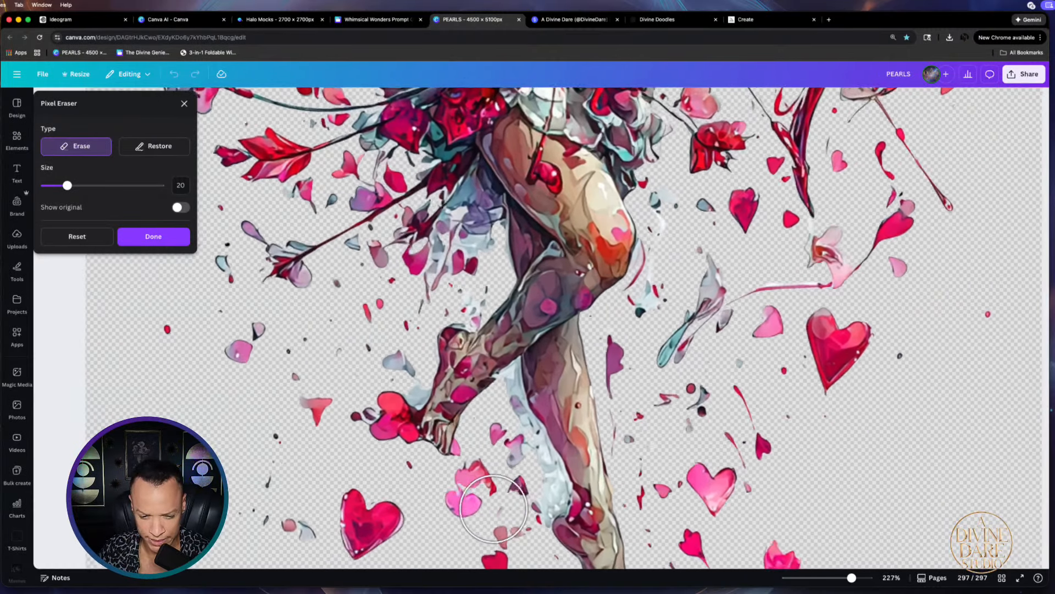
scroll(479, 508, down, 3)
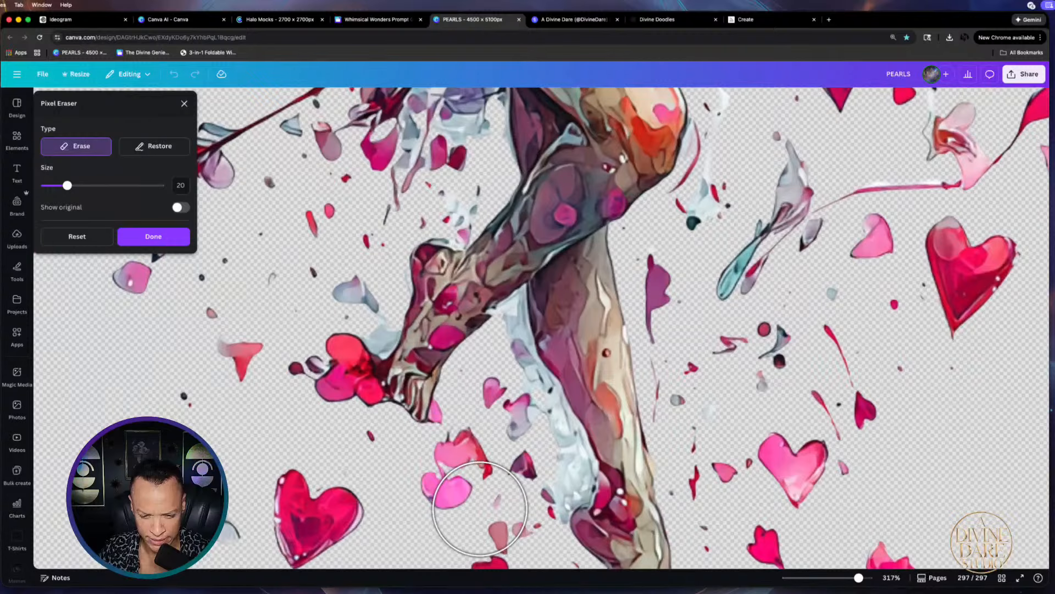
scroll(423, 502, down, 3)
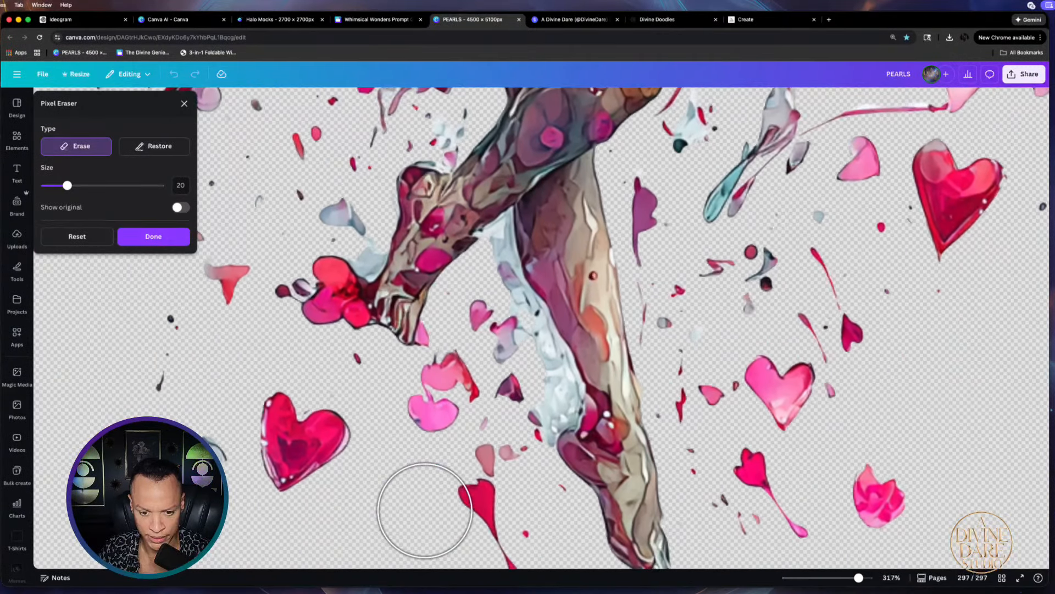
scroll(431, 494, up, 3)
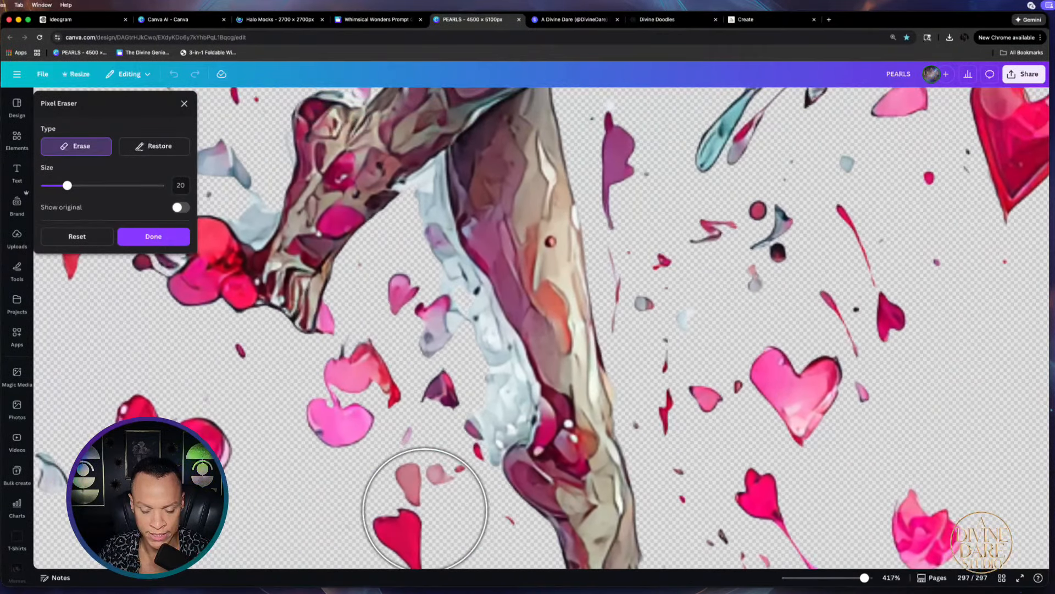
scroll(425, 507, up, 3)
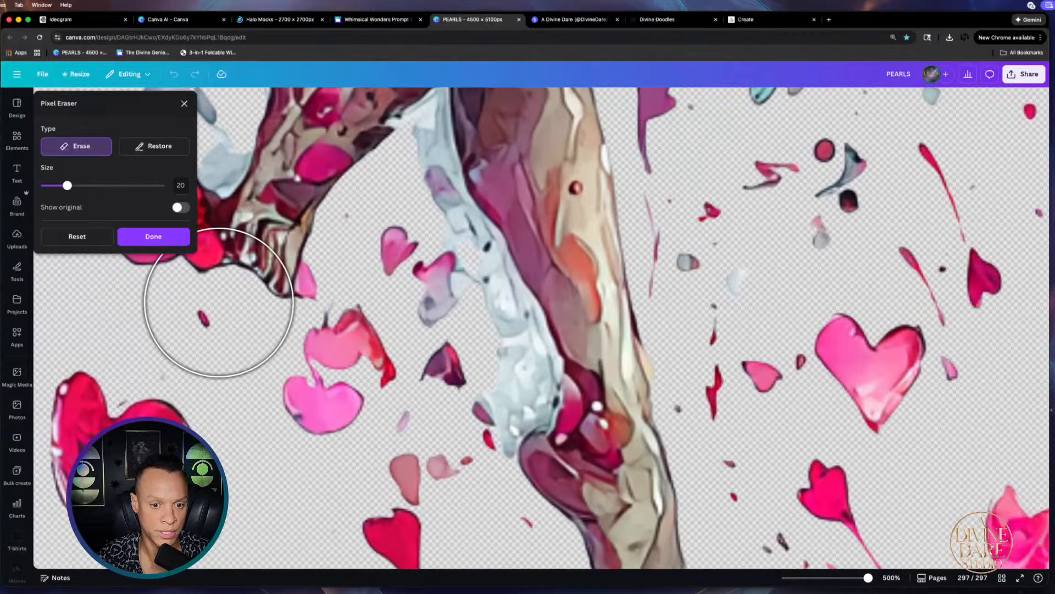
drag(67, 185, 44, 185)
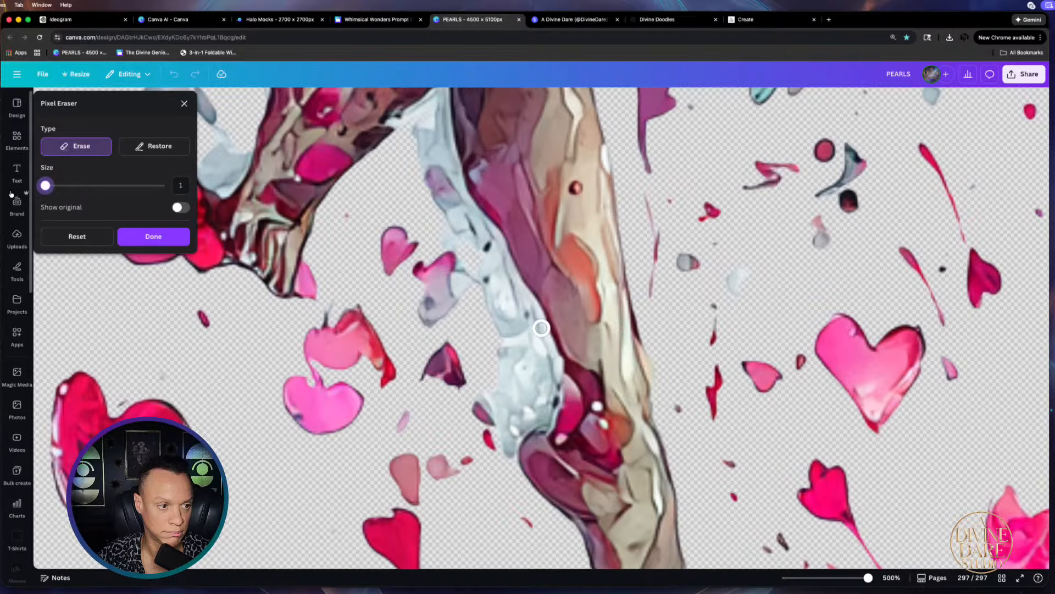
Erase the leftover pale blue-white patch along the rear edge of the cupid's standing calf, from the ankle upward
mouse_move(503, 447)
mouse_down()
mouse_move(522, 424)
mouse_move(503, 445)
mouse_move(508, 461)
mouse_move(502, 451)
mouse_move(618, 447)
mouse_up()
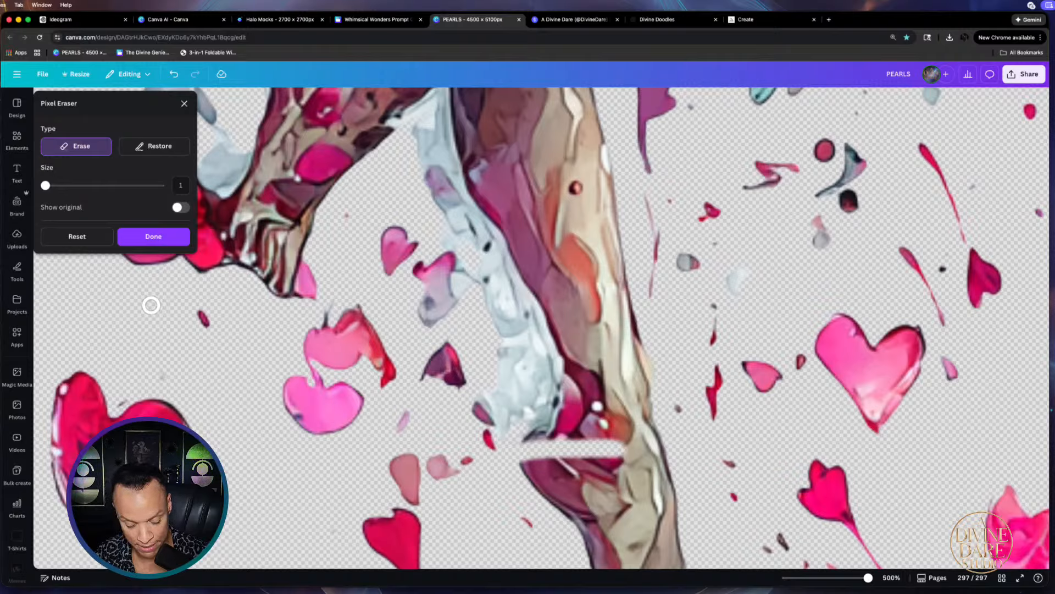
key(super+z)
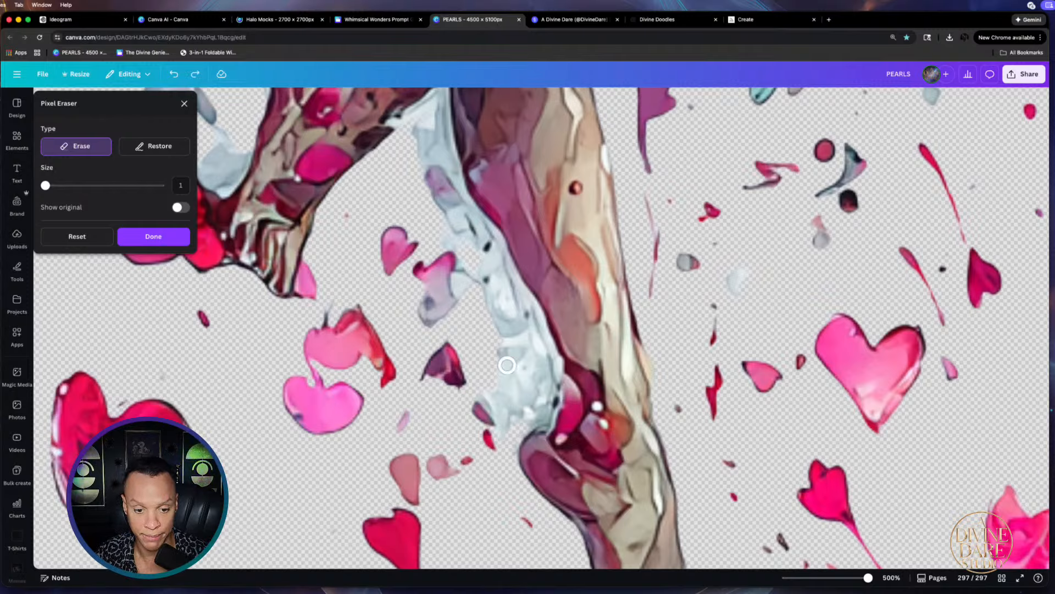
mouse_move(508, 433)
mouse_down()
mouse_move(487, 395)
mouse_move(541, 415)
mouse_move(548, 354)
mouse_move(529, 306)
mouse_move(542, 369)
mouse_move(528, 409)
mouse_move(527, 358)
mouse_move(514, 341)
mouse_move(506, 389)
mouse_move(524, 385)
mouse_move(524, 369)
mouse_move(500, 347)
mouse_move(514, 332)
mouse_move(527, 341)
mouse_move(509, 306)
mouse_move(499, 327)
mouse_move(487, 281)
mouse_move(467, 269)
mouse_move(461, 278)
mouse_move(464, 290)
mouse_move(521, 299)
mouse_move(500, 260)
mouse_up()
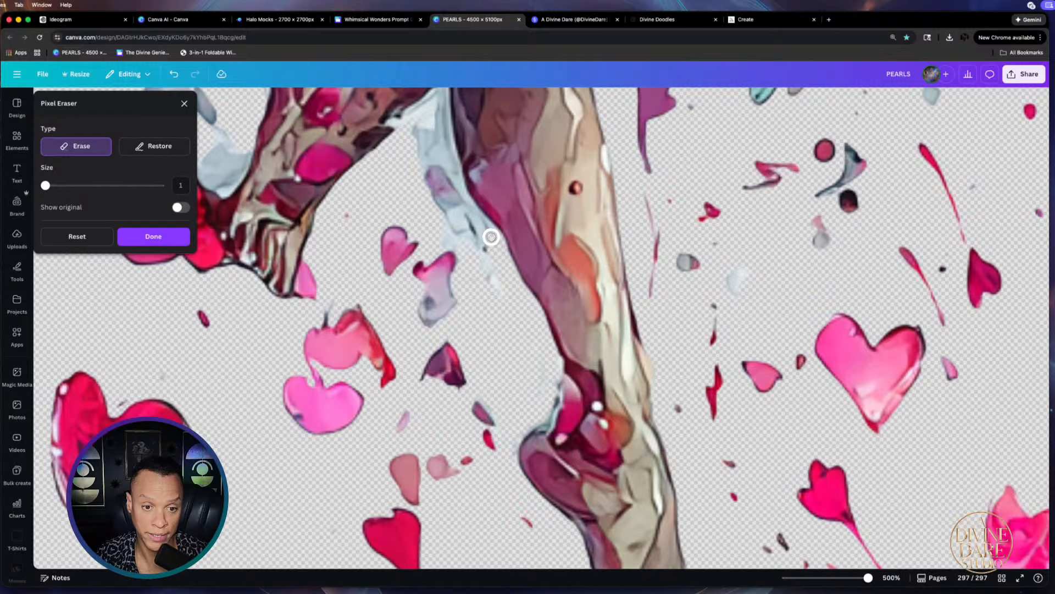
mouse_move(468, 215)
mouse_down()
mouse_move(435, 177)
mouse_move(450, 219)
mouse_move(487, 258)
mouse_move(502, 302)
mouse_move(447, 221)
mouse_up()
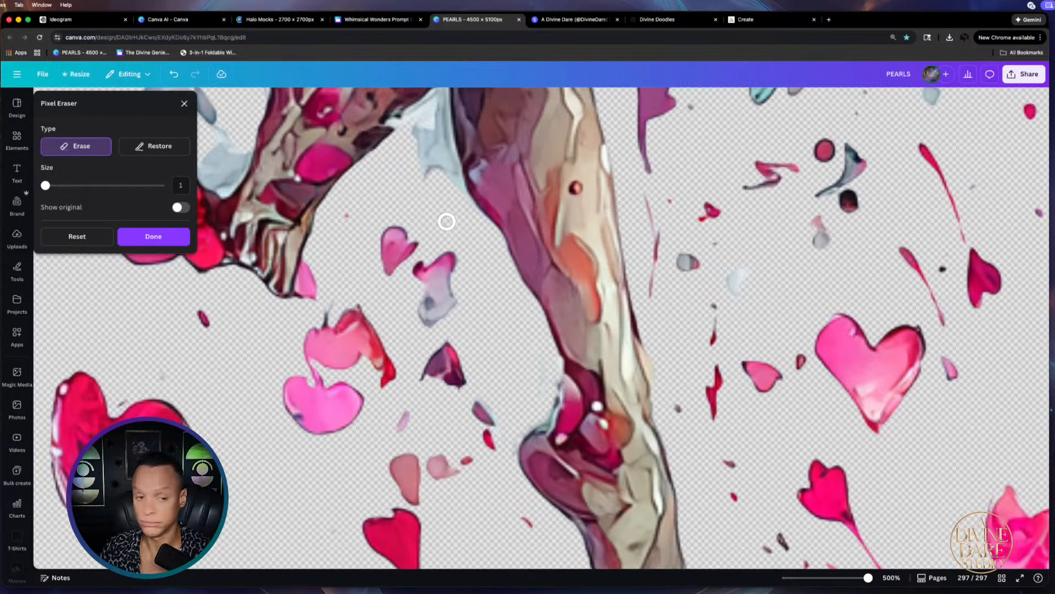
Erase the remaining pale patch in the gap between the cupid's crossed legs and apply the pixel erasing
scroll(446, 222, up, 3)
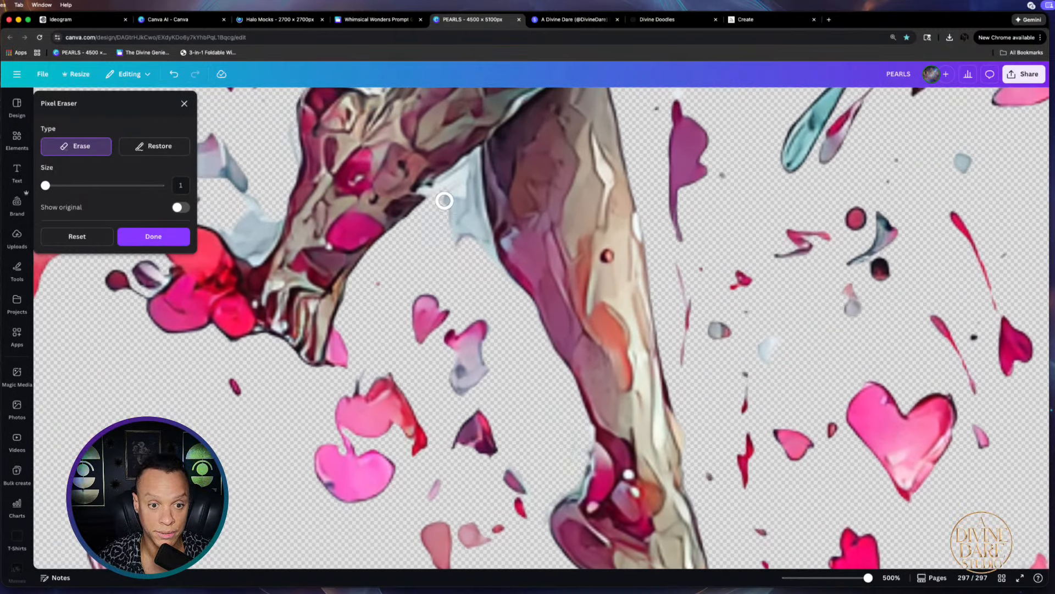
drag(464, 184, 486, 258)
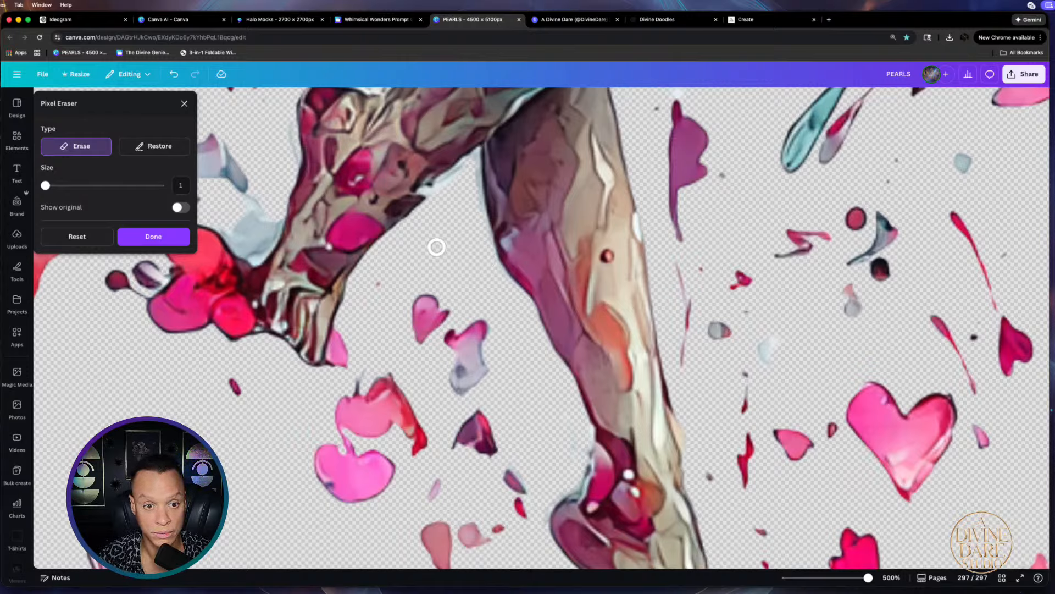
key(super+z)
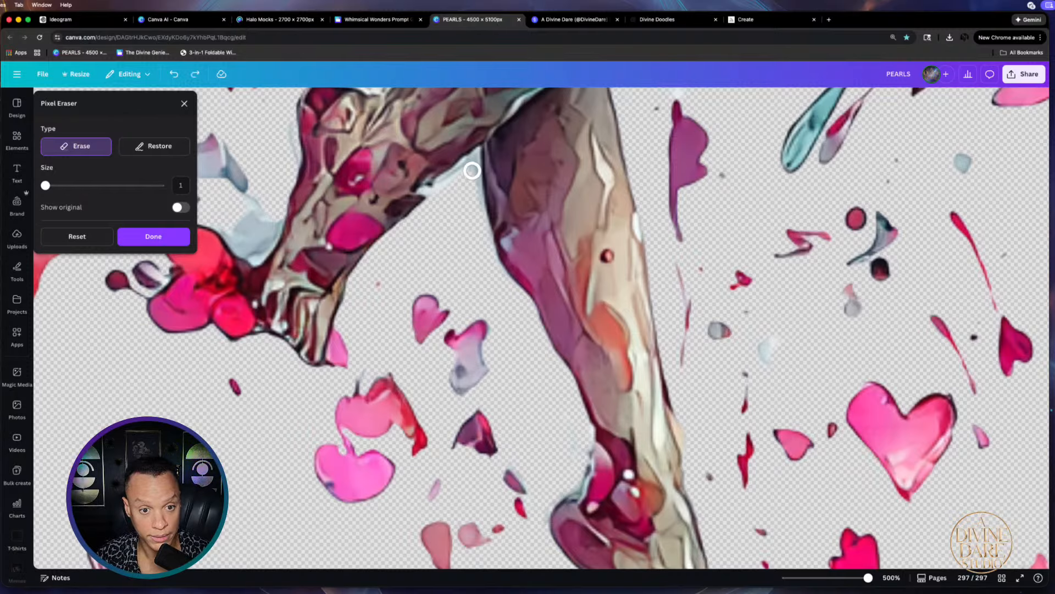
click(154, 241)
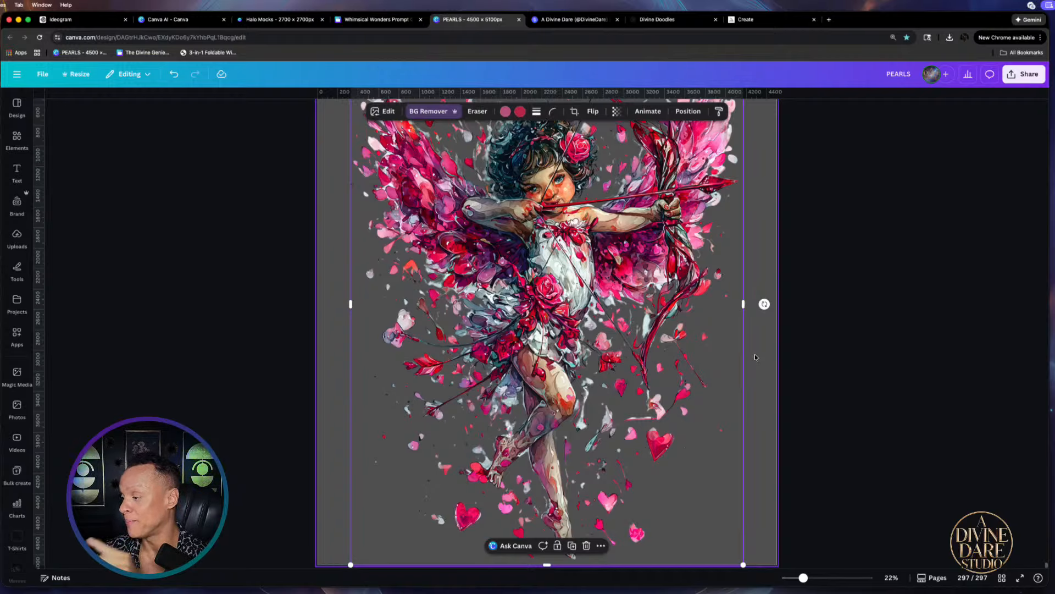
right_click(730, 379)
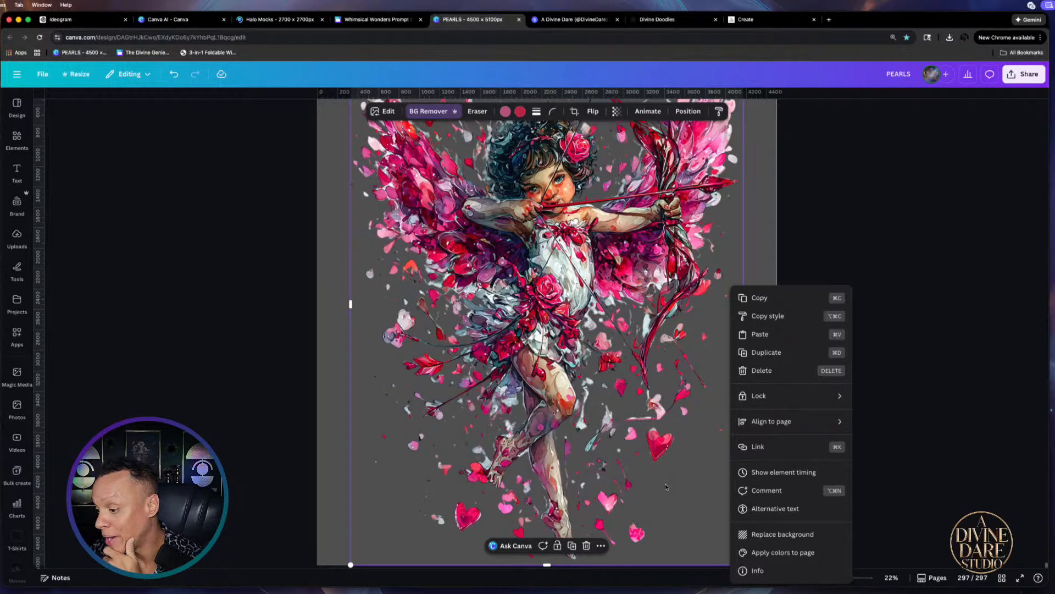
right_click(691, 587)
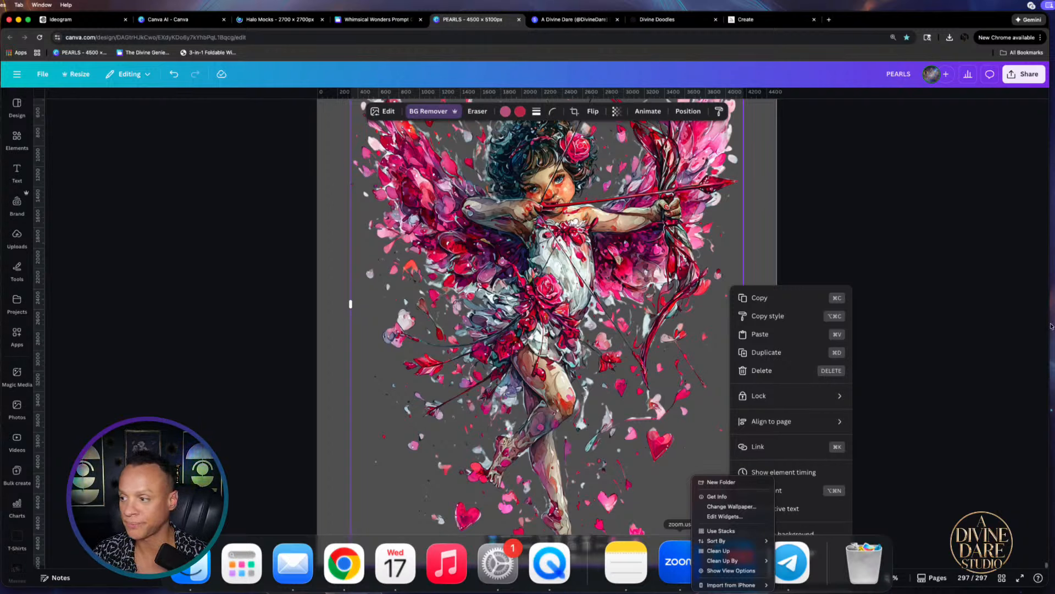
key(Escape)
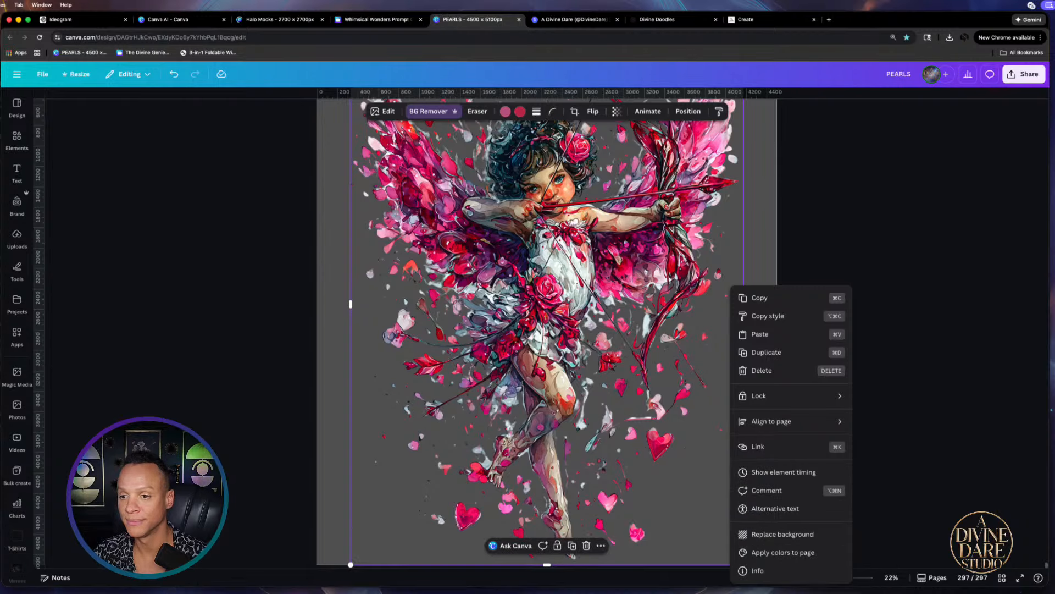
click(421, 477)
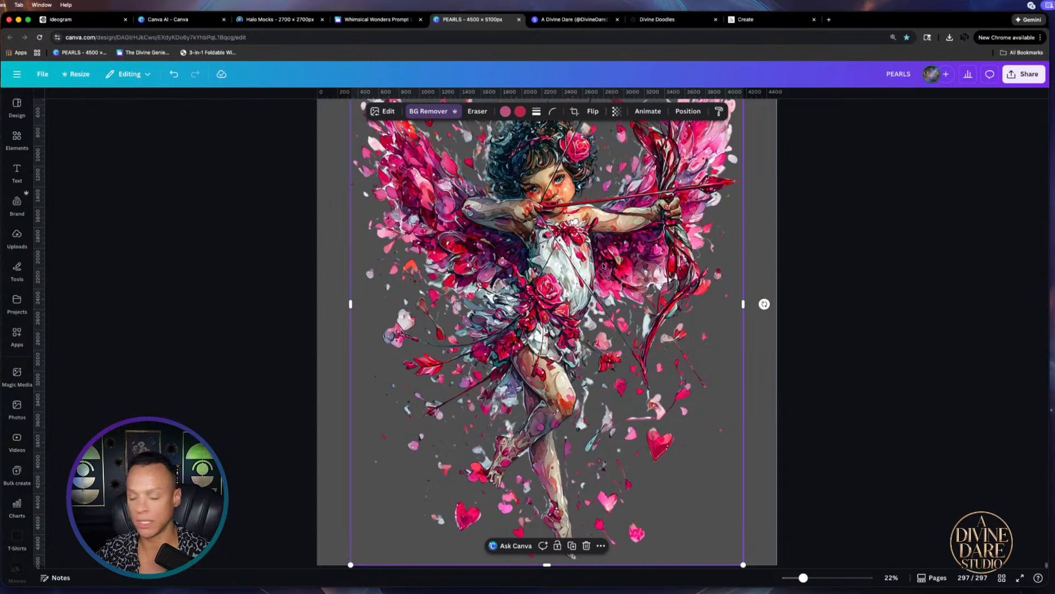
Download only page 297, the current page, as a PNG with a transparent background
scroll(603, 266, down, 5)
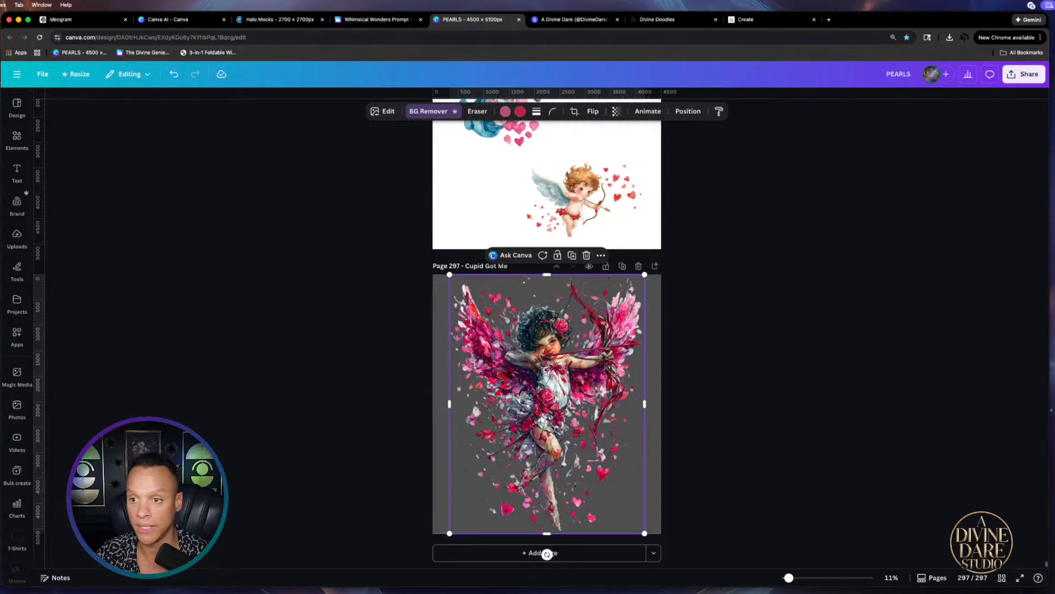
click(1023, 74)
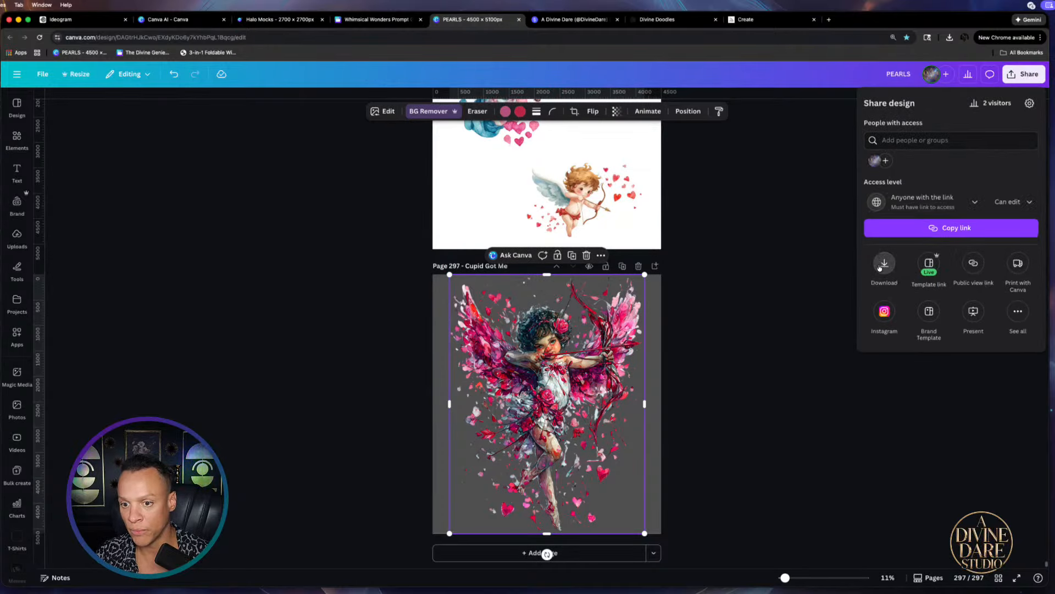
click(879, 265)
click(872, 229)
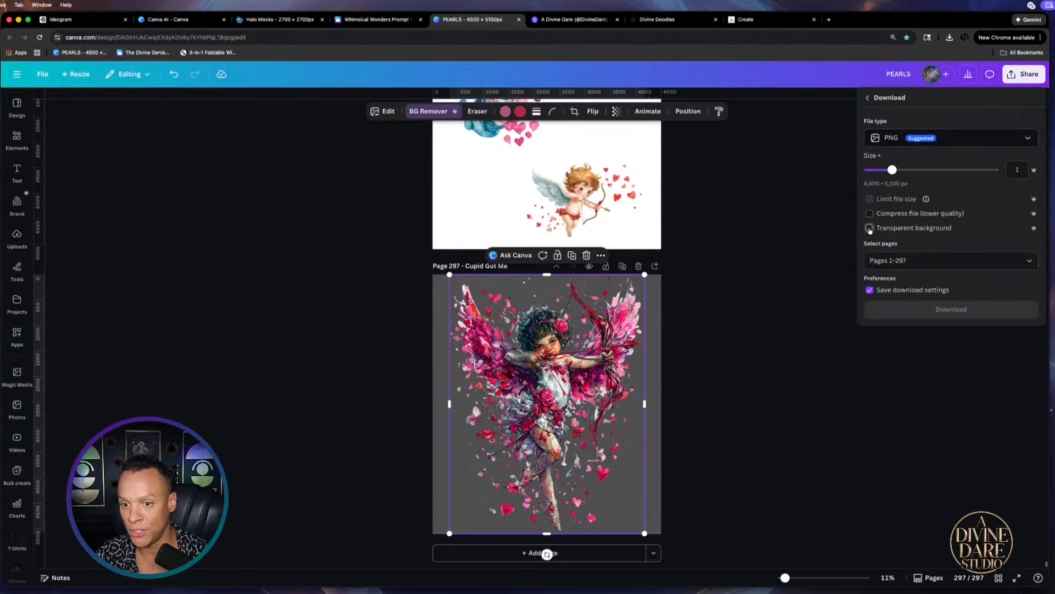
click(923, 261)
click(875, 305)
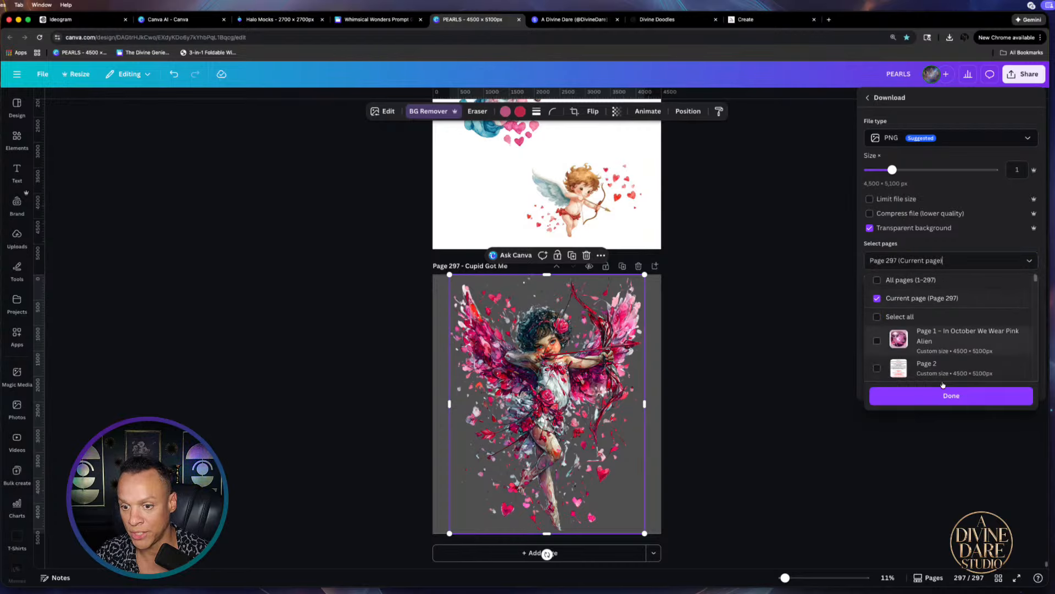
click(988, 400)
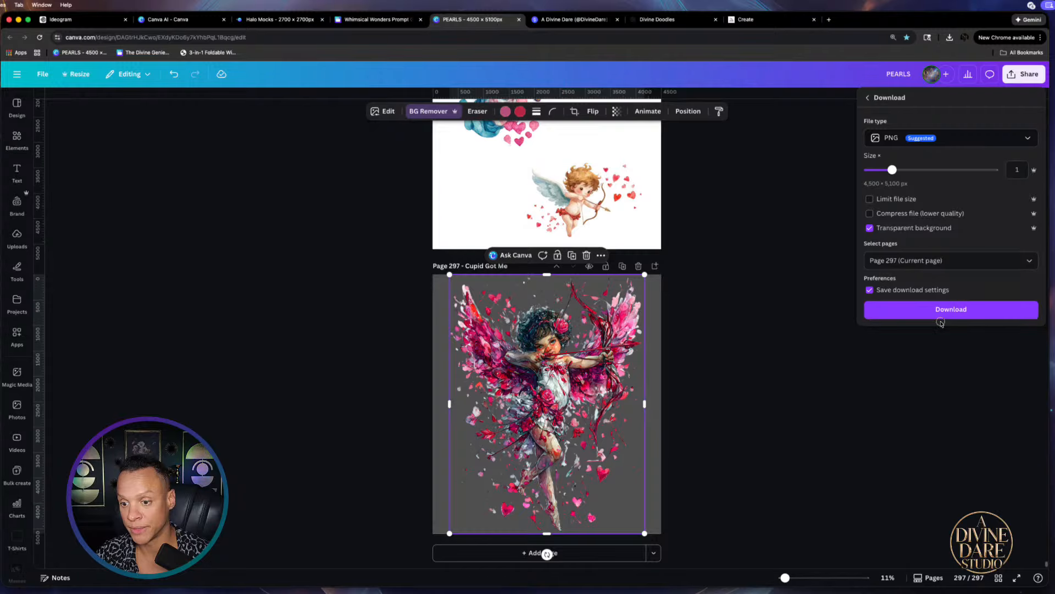
click(939, 310)
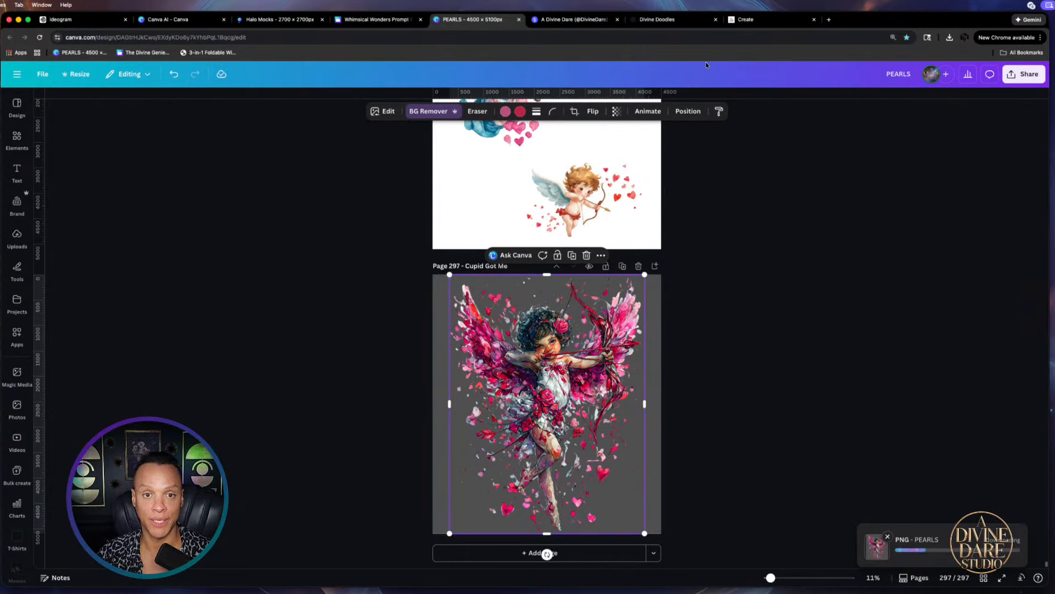
Switch to the Halo Mocks design and place the downloaded "Cupid Got Me .png" on the Comfort Colors Unisex shirt on page 1
click(273, 20)
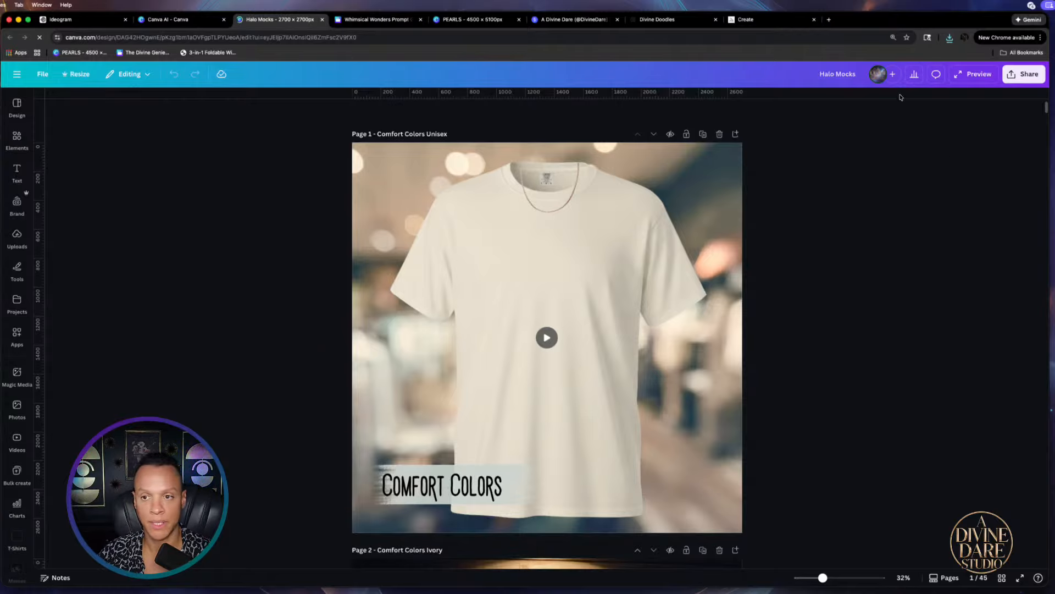
click(949, 37)
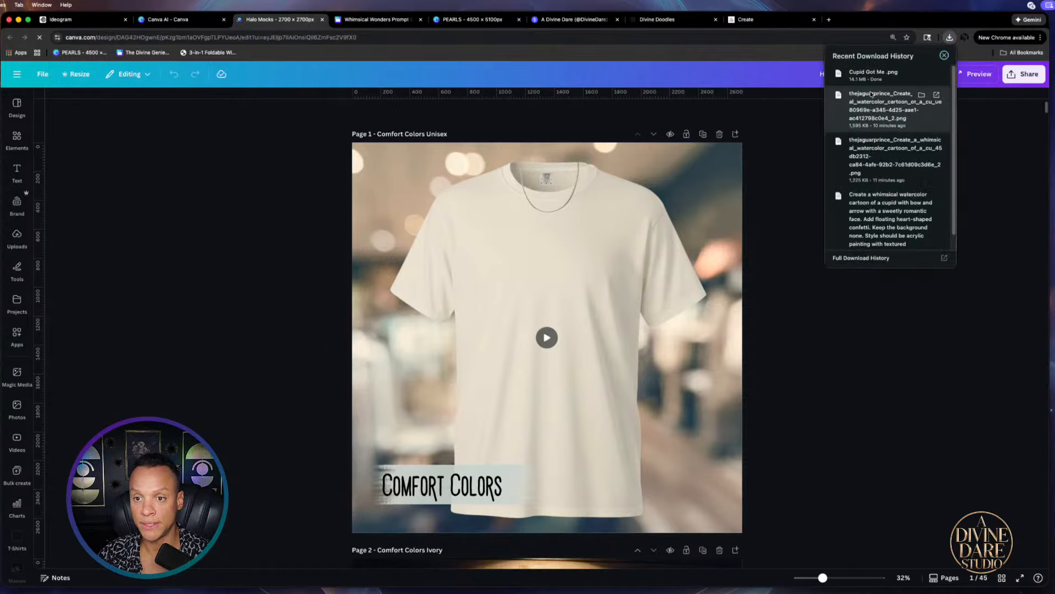
drag(863, 72, 520, 361)
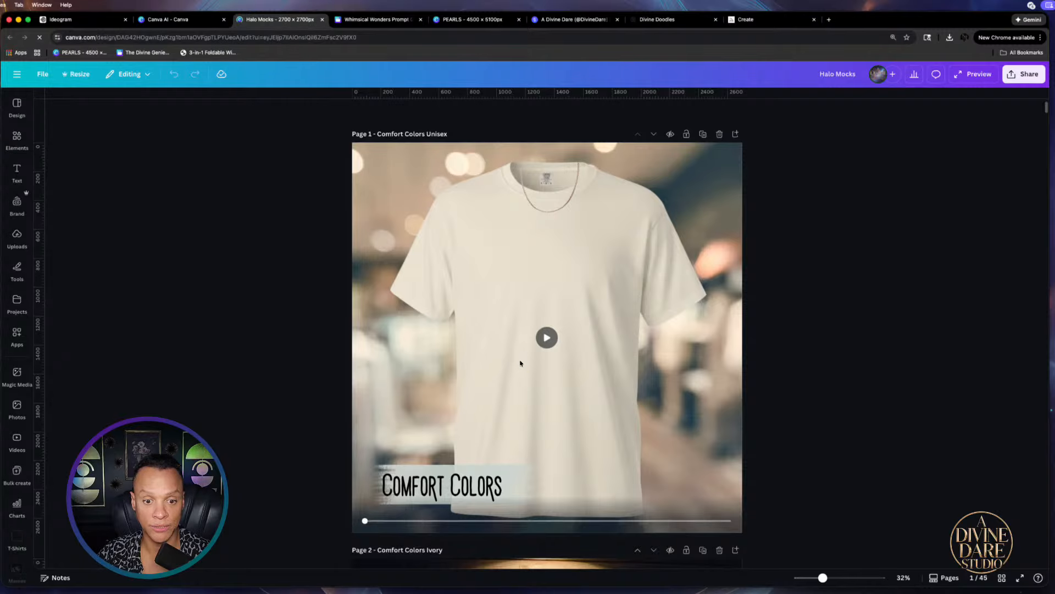
drag(653, 217, 563, 319)
drag(515, 365, 560, 269)
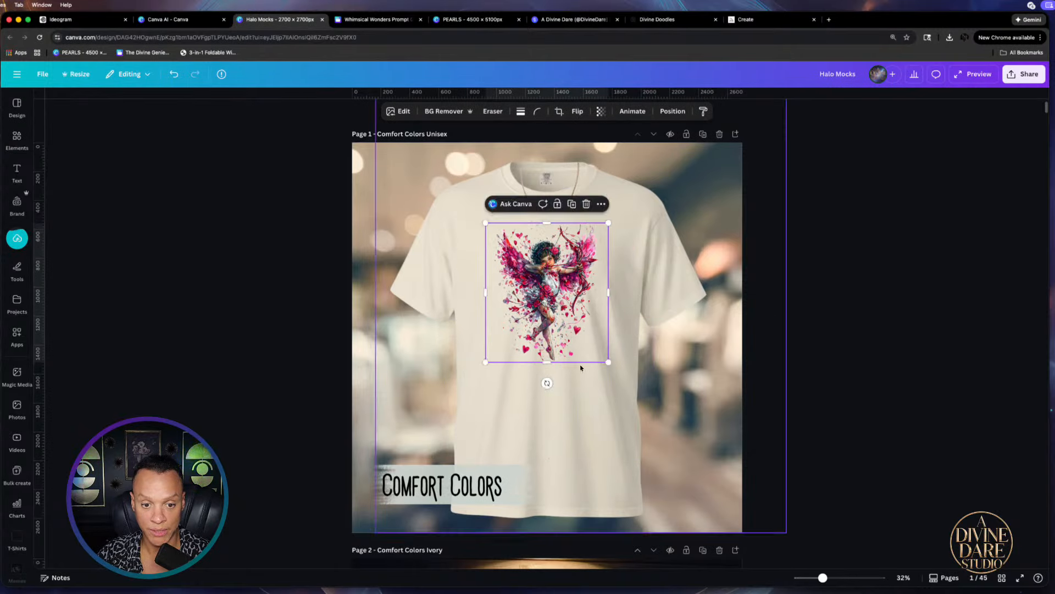
Enlarge the cupid artwork and center it on the shirt's chest, then play the page 1 mockup video to preview it
mouse_move(608, 363)
mouse_down()
mouse_move(673, 408)
mouse_move(621, 375)
mouse_up()
drag(582, 335, 575, 335)
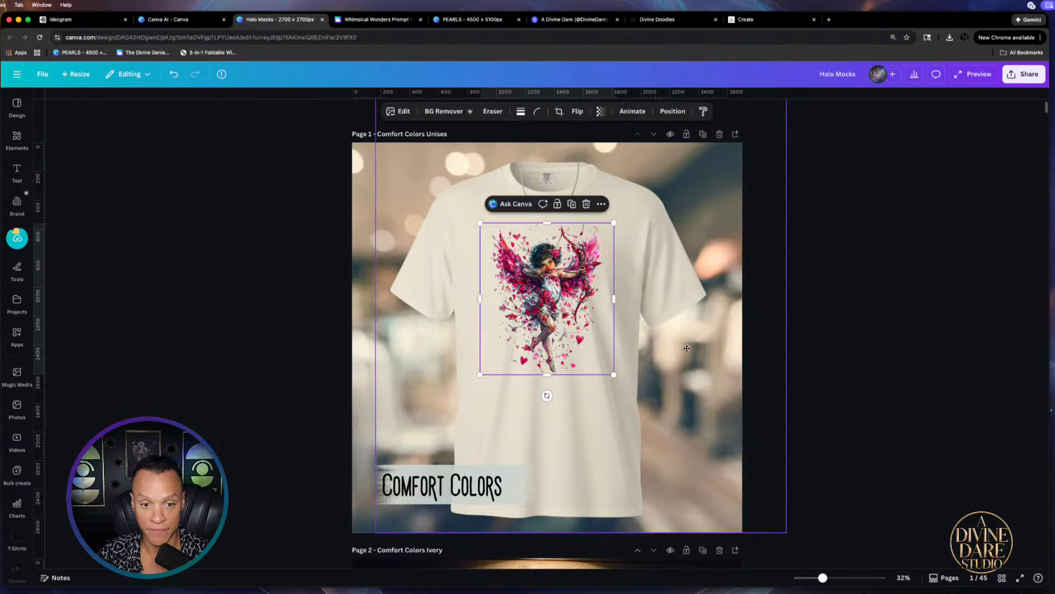
click(764, 337)
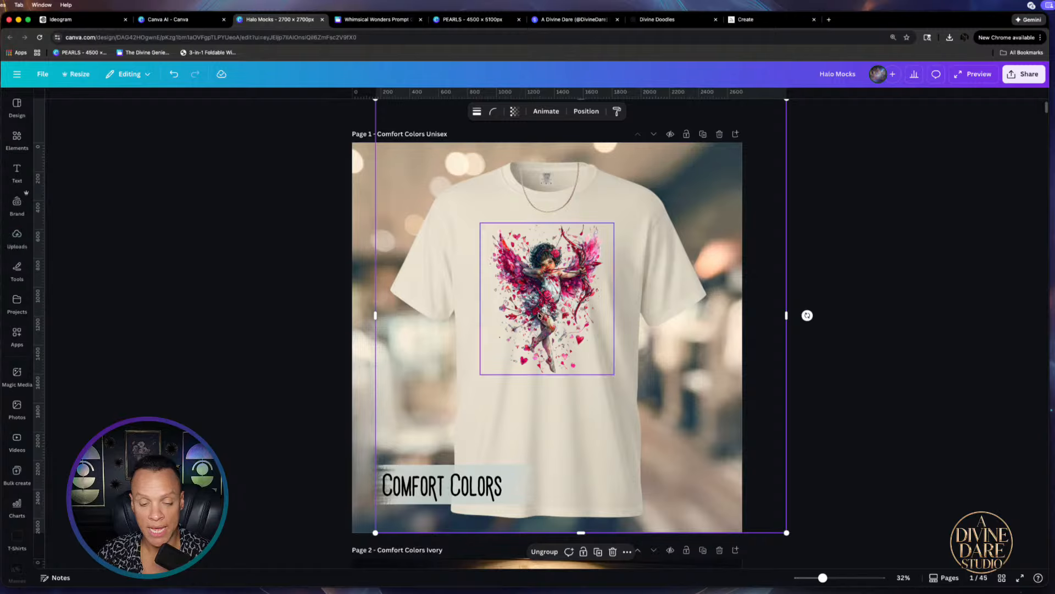
click(609, 372)
drag(480, 375, 459, 397)
drag(523, 352, 535, 352)
click(870, 336)
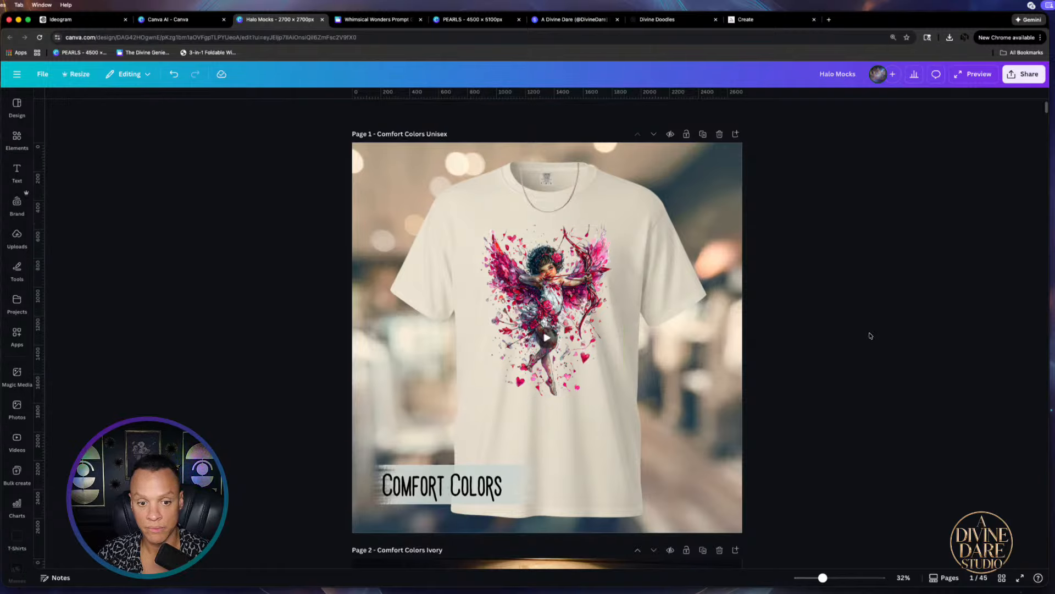
click(547, 338)
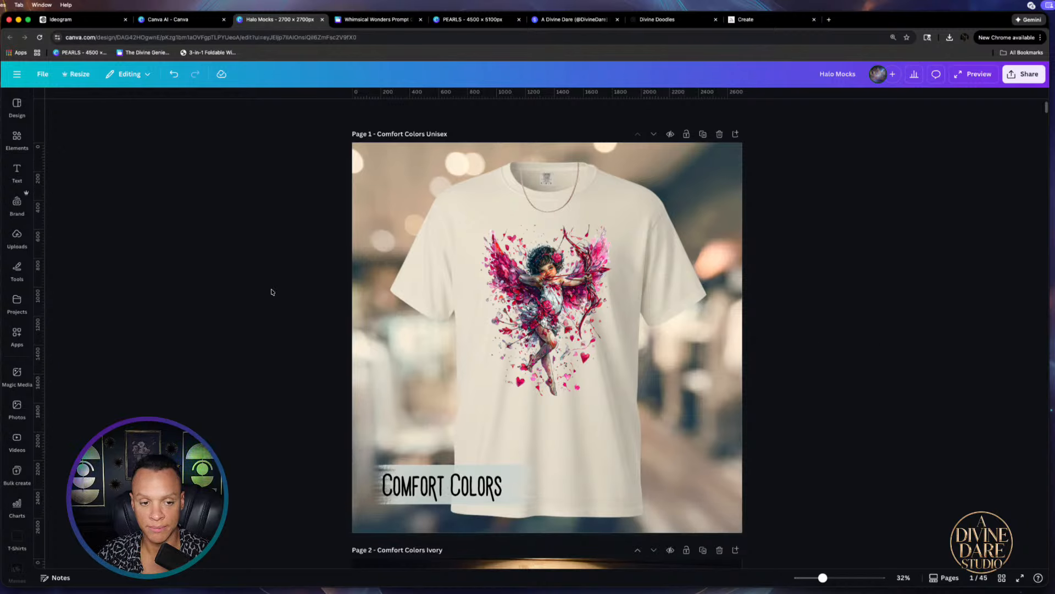
click(381, 222)
click(324, 329)
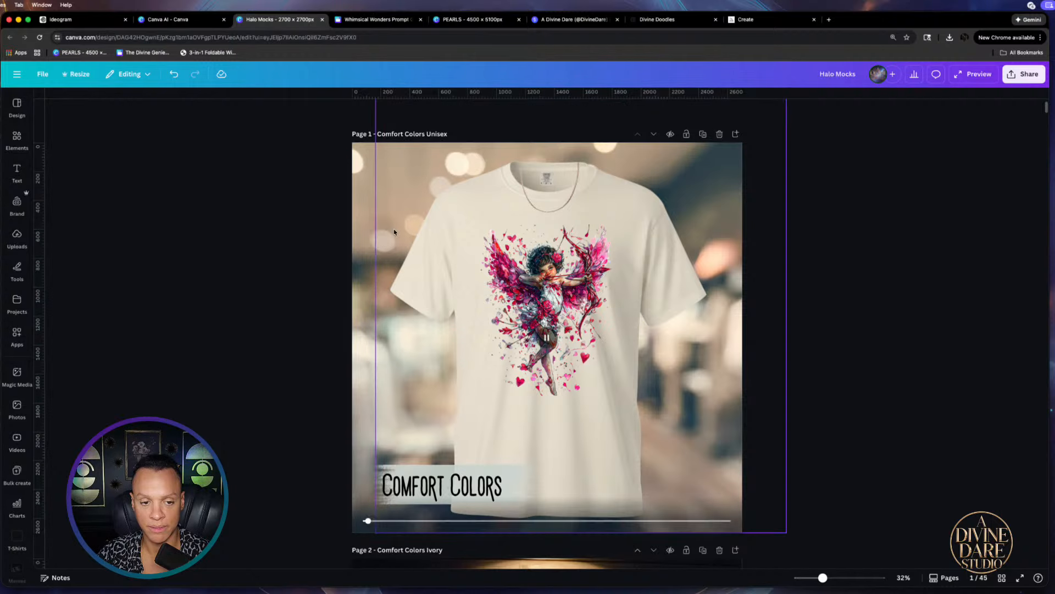
click(368, 229)
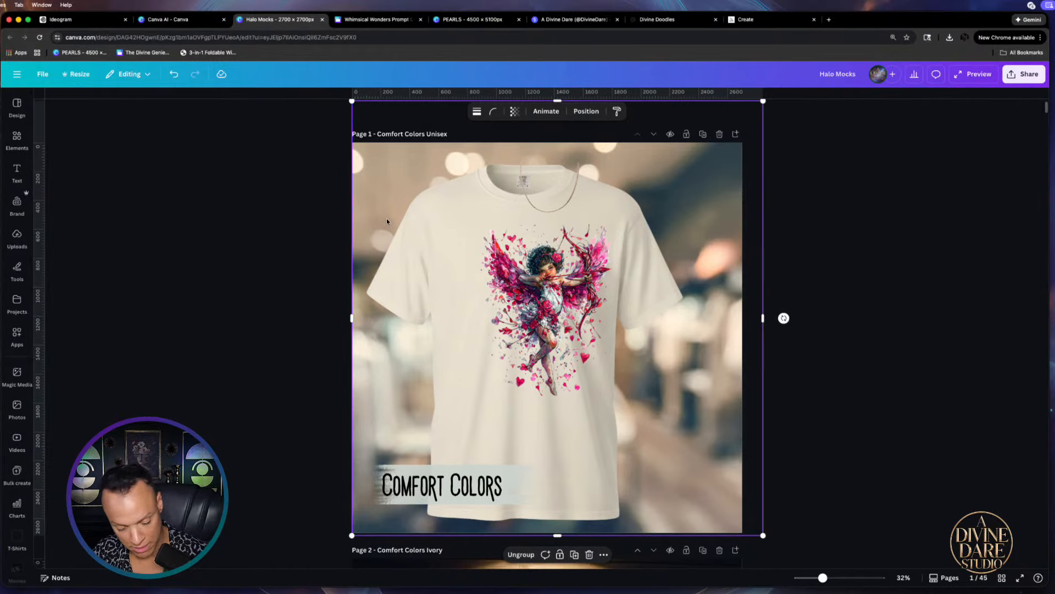
key(super+z)
click(889, 291)
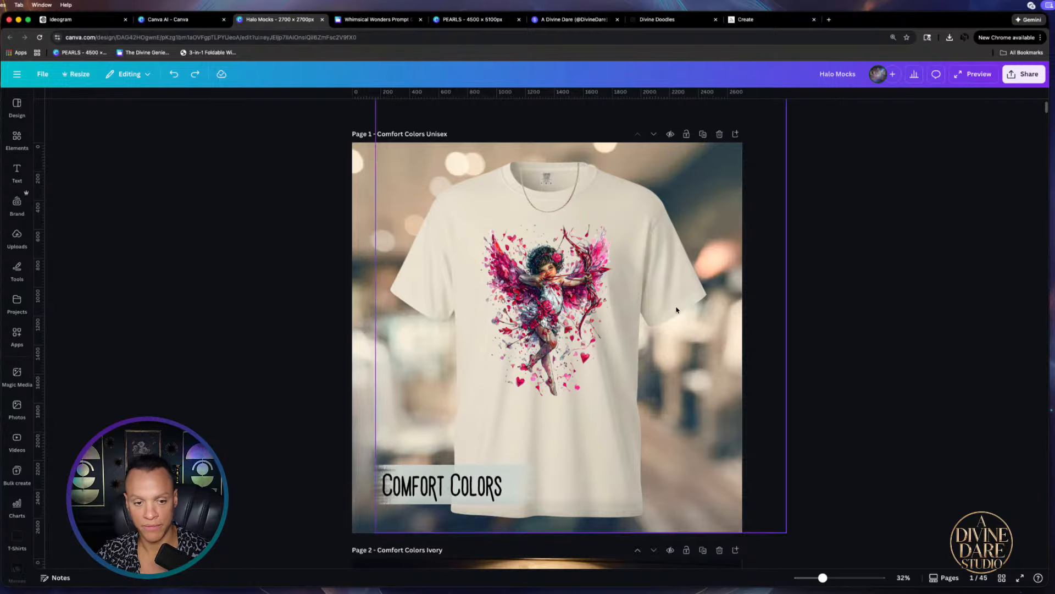
Show the uploaded images and delete the "Everything I Touch Turns To Gold" text and the wizard-hat character from the page 2 Ivory shirt
scroll(817, 330, down, 2)
scroll(818, 330, down, 5)
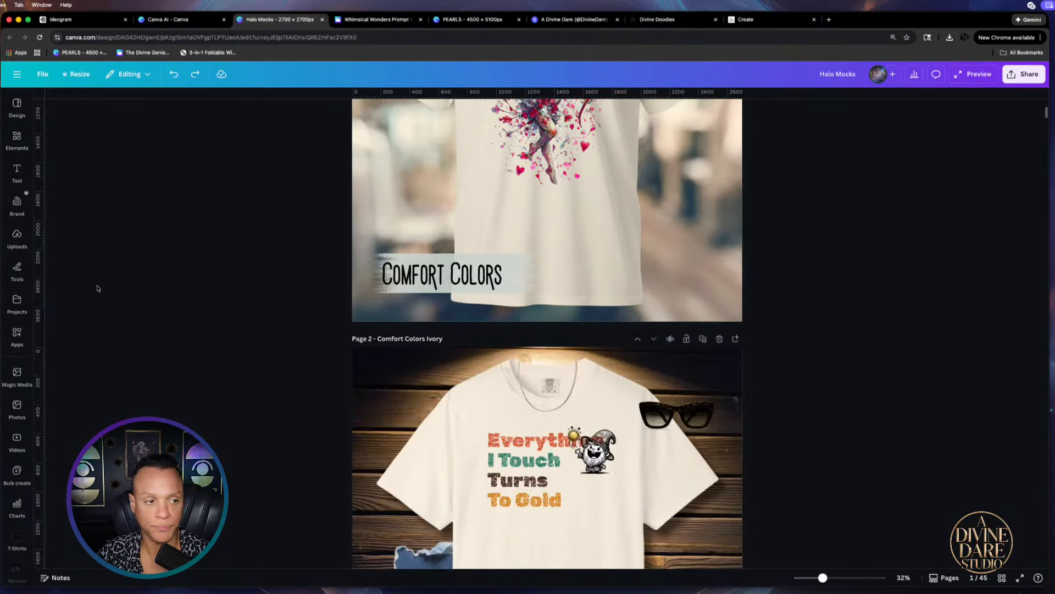
click(17, 236)
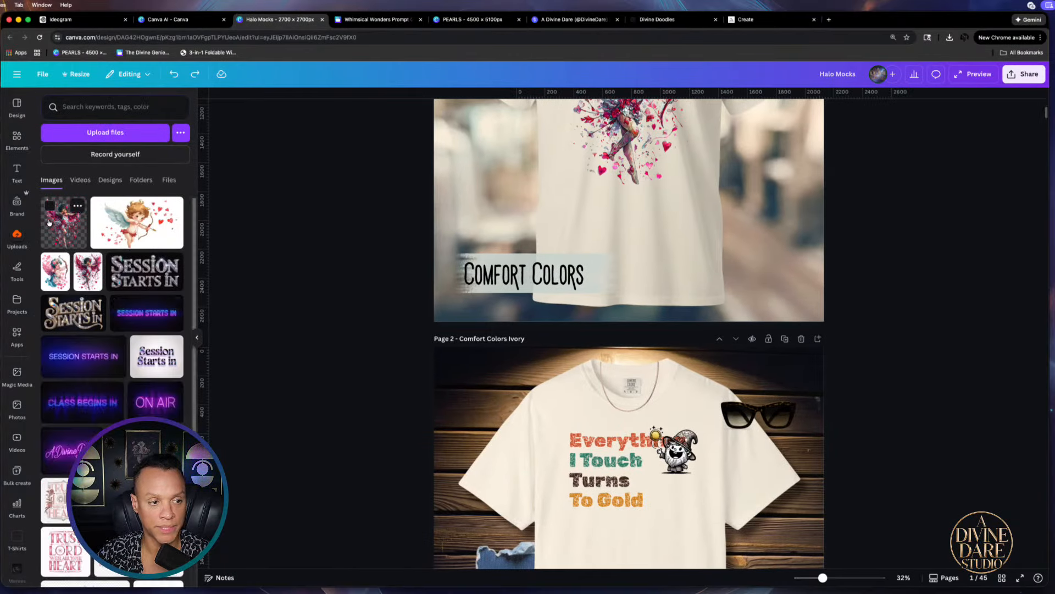
scroll(606, 434, down, 2)
click(607, 436)
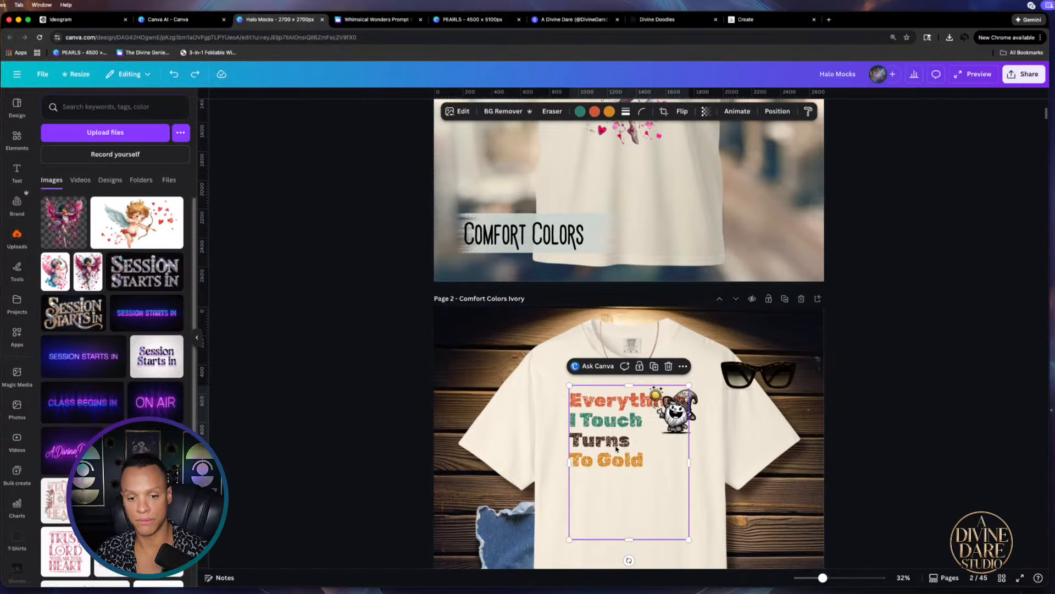
scroll(629, 428, down, 2)
scroll(630, 428, down, 4)
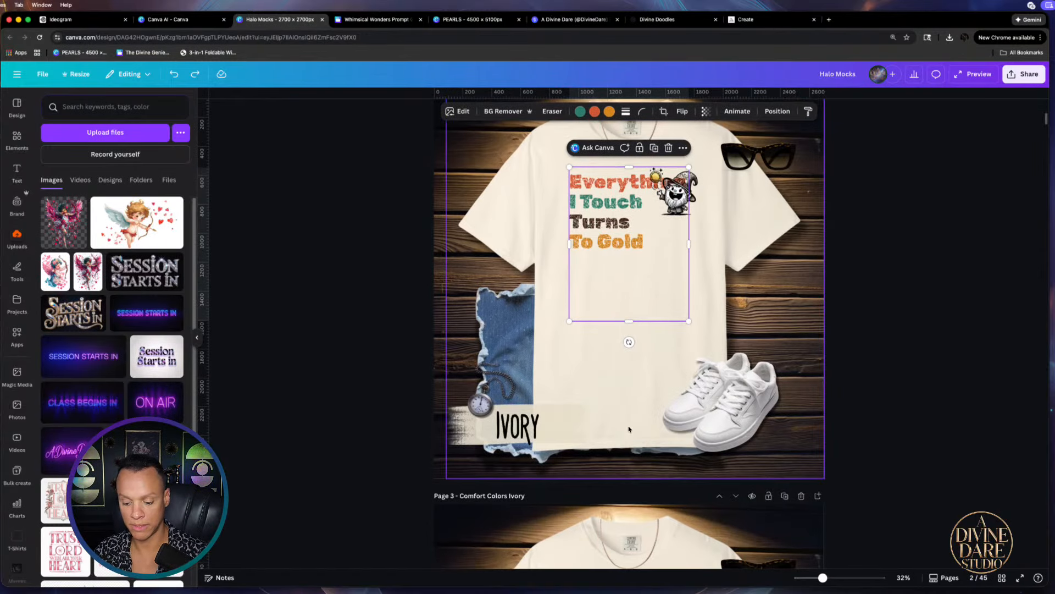
key(Delete)
click(676, 194)
key(Delete)
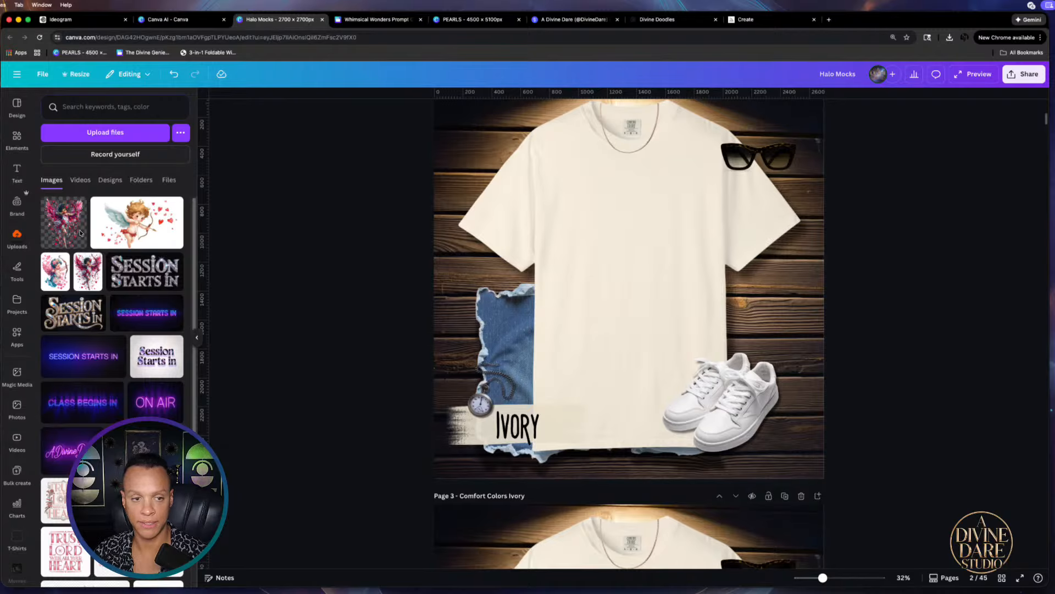
Place the uploaded transparent cupid artwork high on the chest of the page 2 Ivory shirt and copy it
click(65, 226)
drag(629, 292, 629, 254)
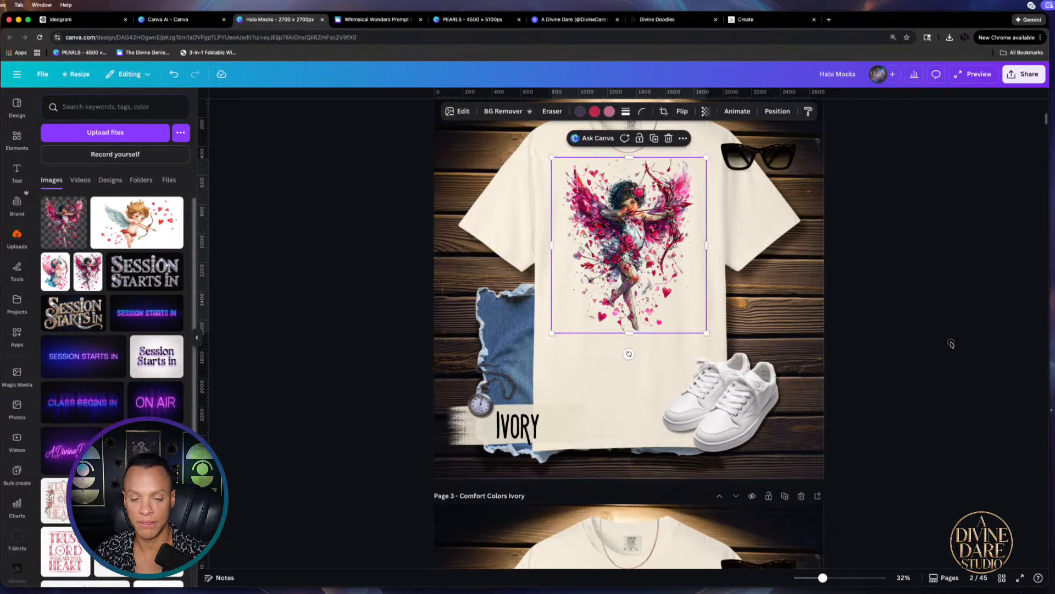
scroll(924, 337, up, 3)
scroll(923, 338, down, 2)
click(621, 318)
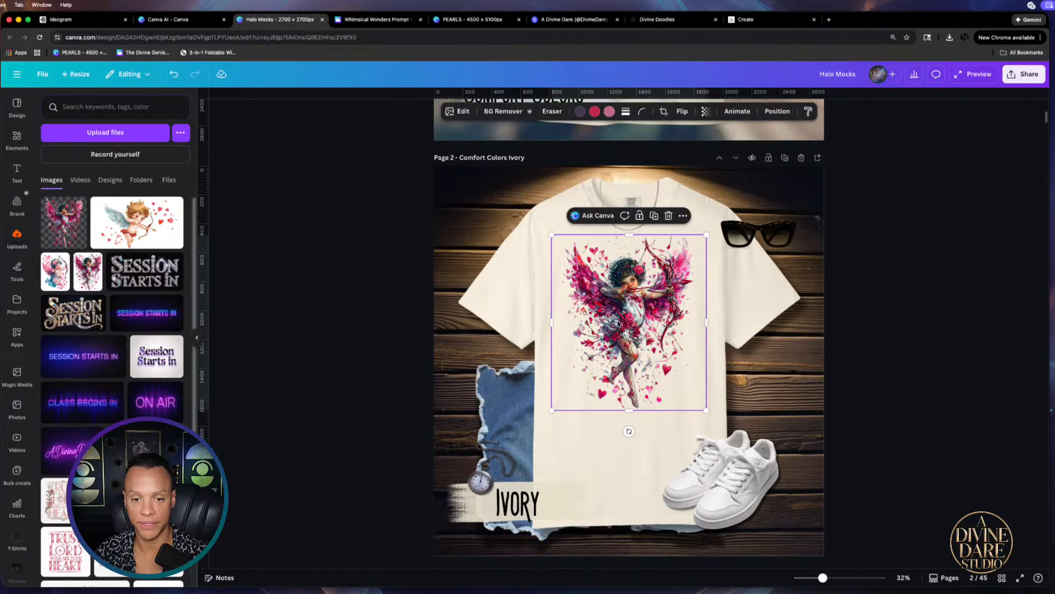
Replace the "Everything I Touch Turns To Gold" text on the page 3 Ivory shirt with a copy of the cupid
scroll(621, 317, down, 7)
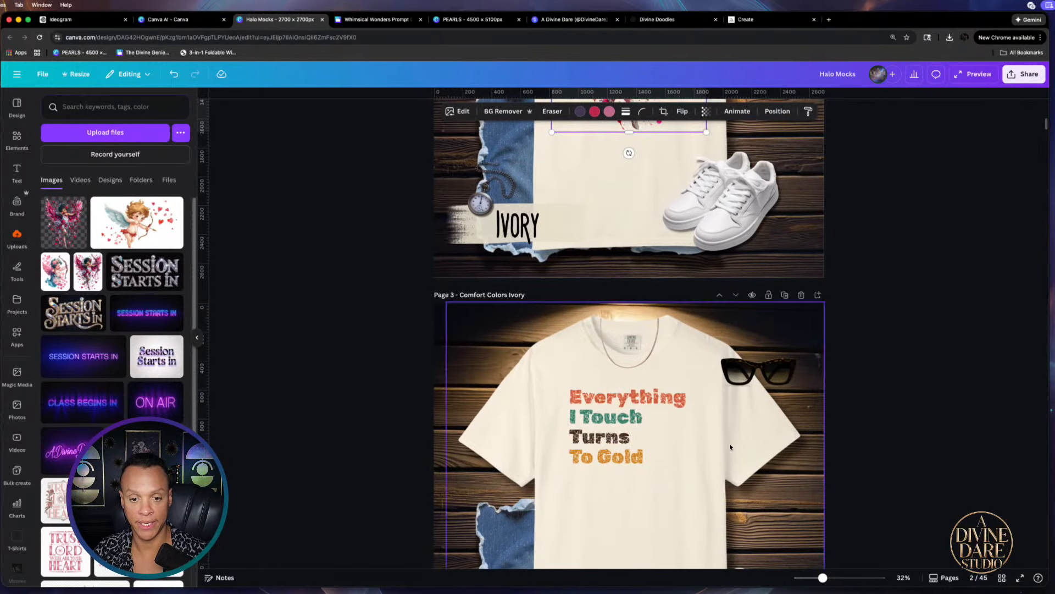
click(646, 406)
key(Delete)
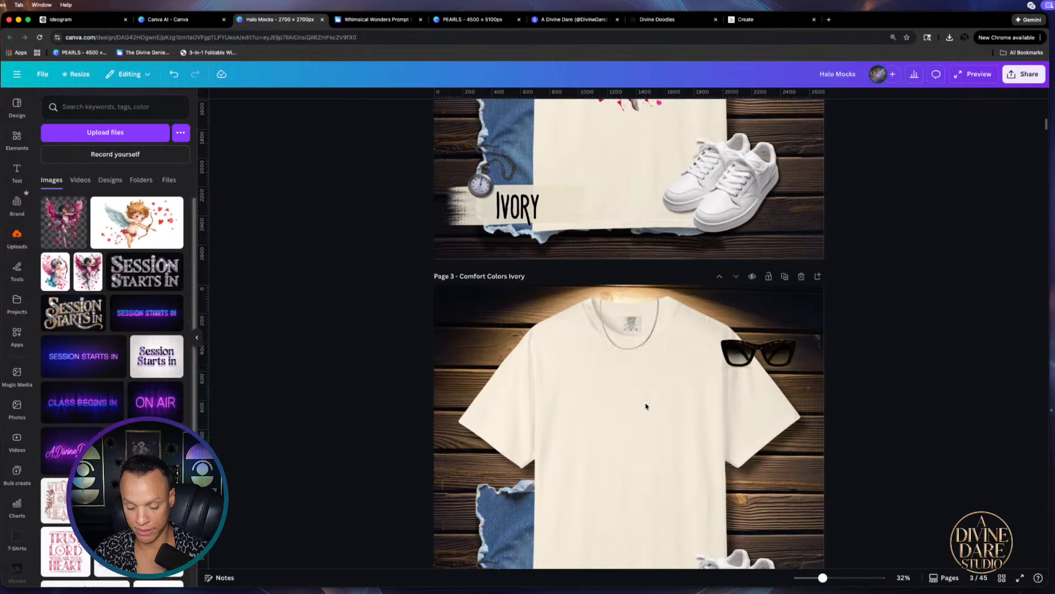
key(cmd+v)
Replace the dinosaur graphic on the page 4 White shirt with a copy of the cupid and center it on the chest
scroll(1025, 401, down, 1)
scroll(1025, 401, down, 6)
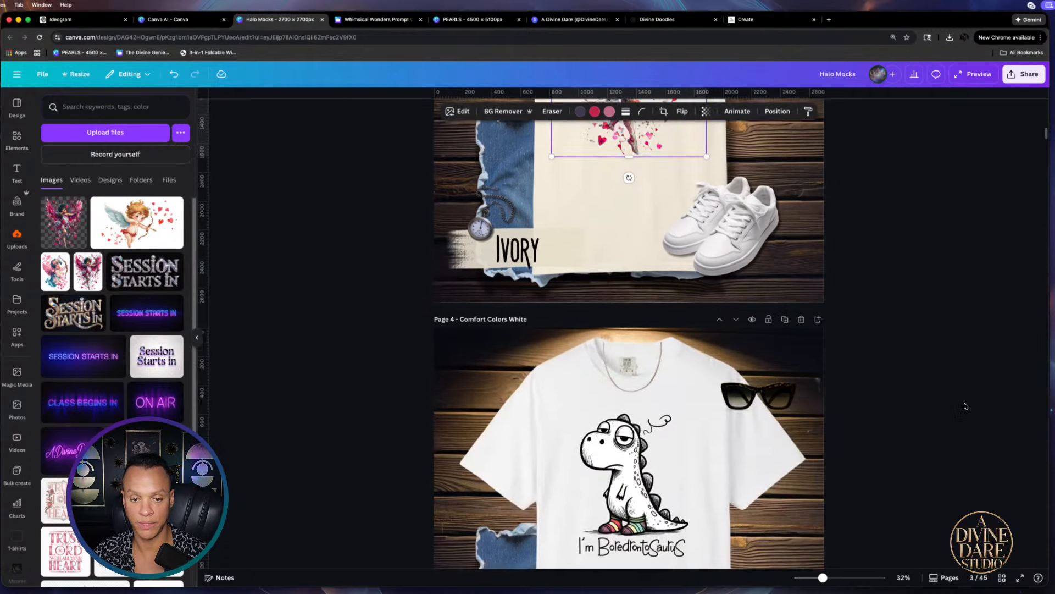
click(647, 300)
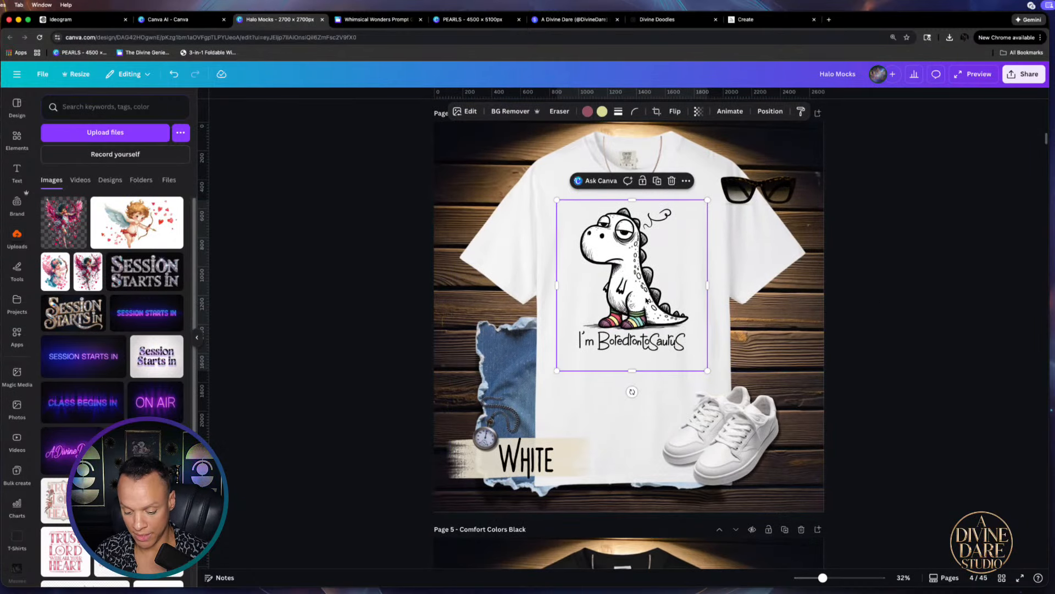
key(Delete)
key(super+v)
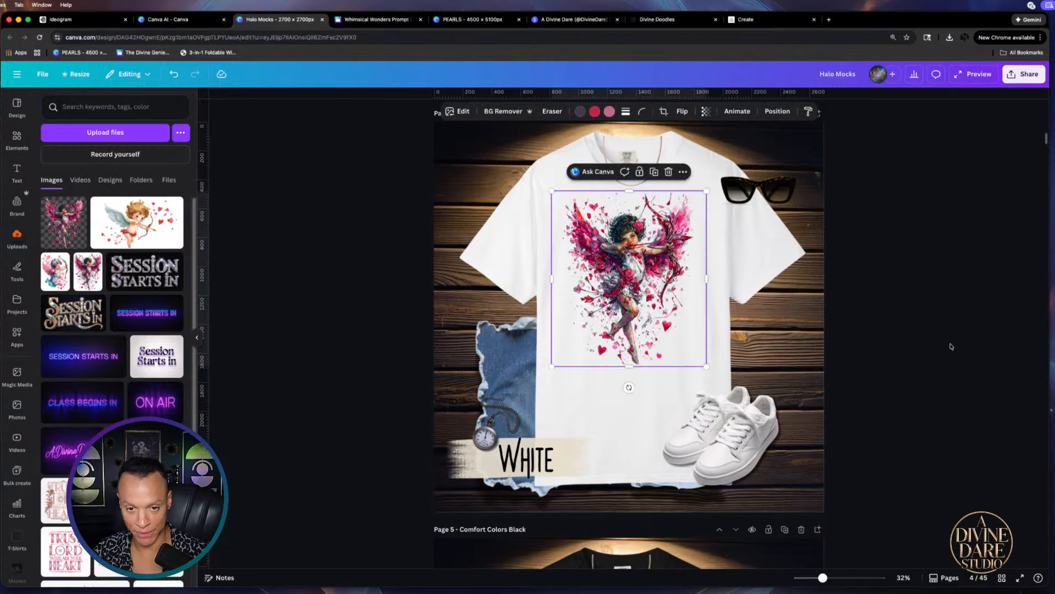
click(956, 356)
click(657, 264)
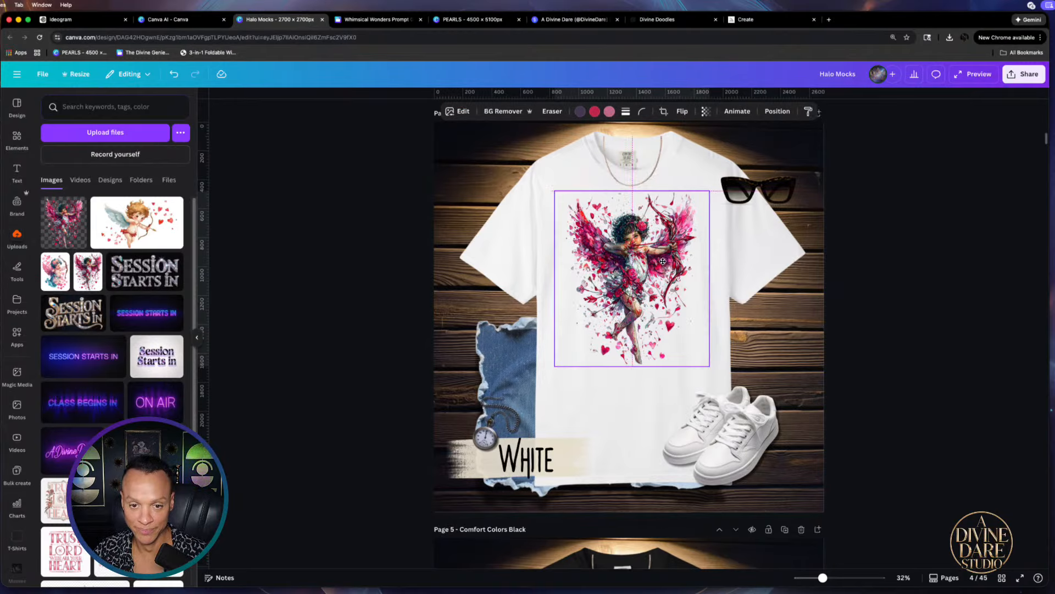
click(914, 283)
Replace the dinosaur graphic on the page 5 Black shirt with a copy of the cupid, centered below the collar
scroll(914, 283, down, 1)
click(628, 401)
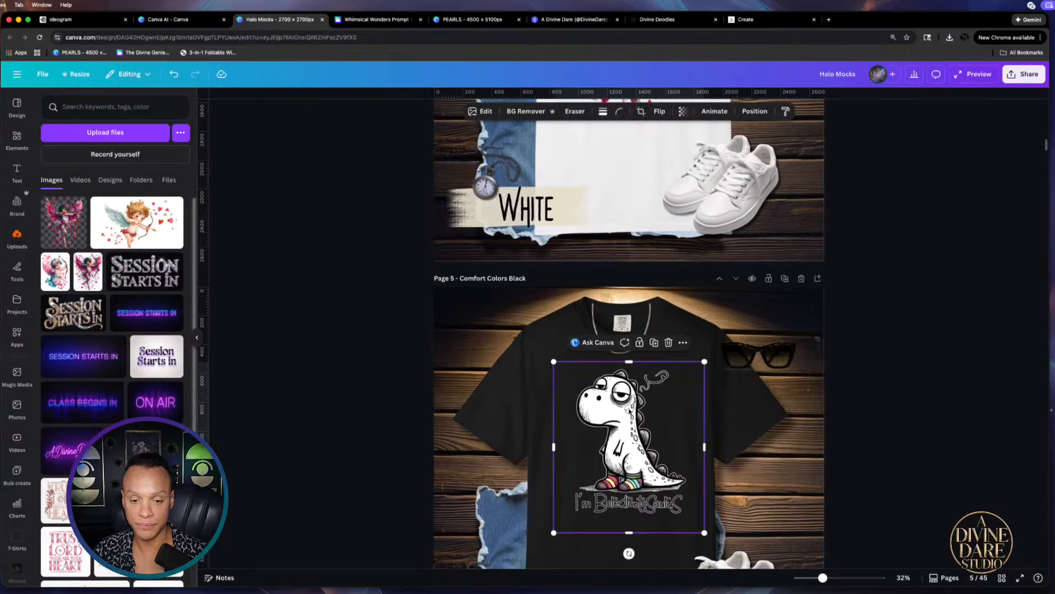
key(Delete)
scroll(626, 430, down, 2)
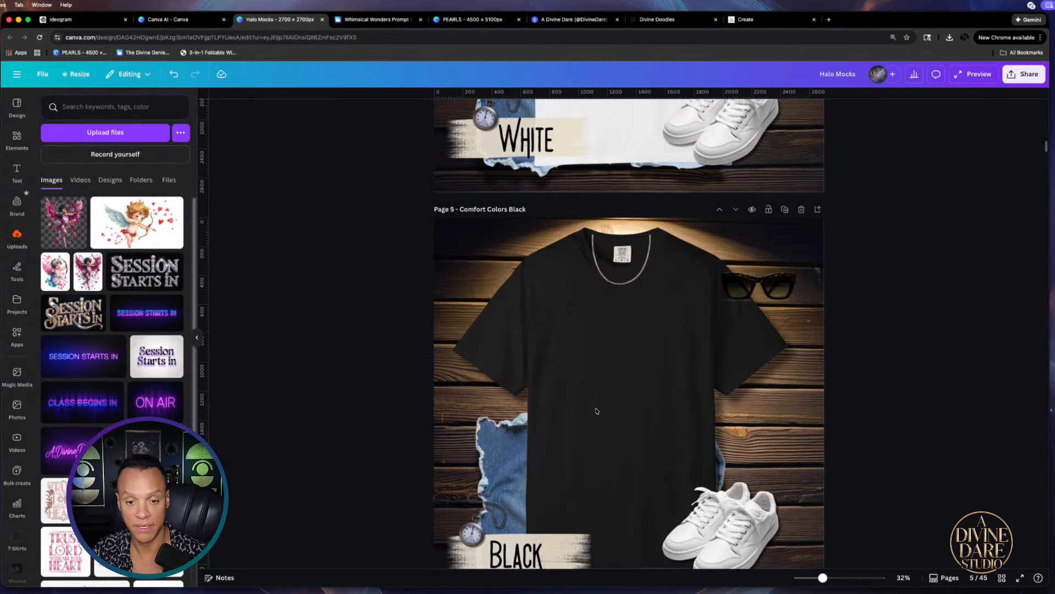
click(619, 371)
key(ctrl+v)
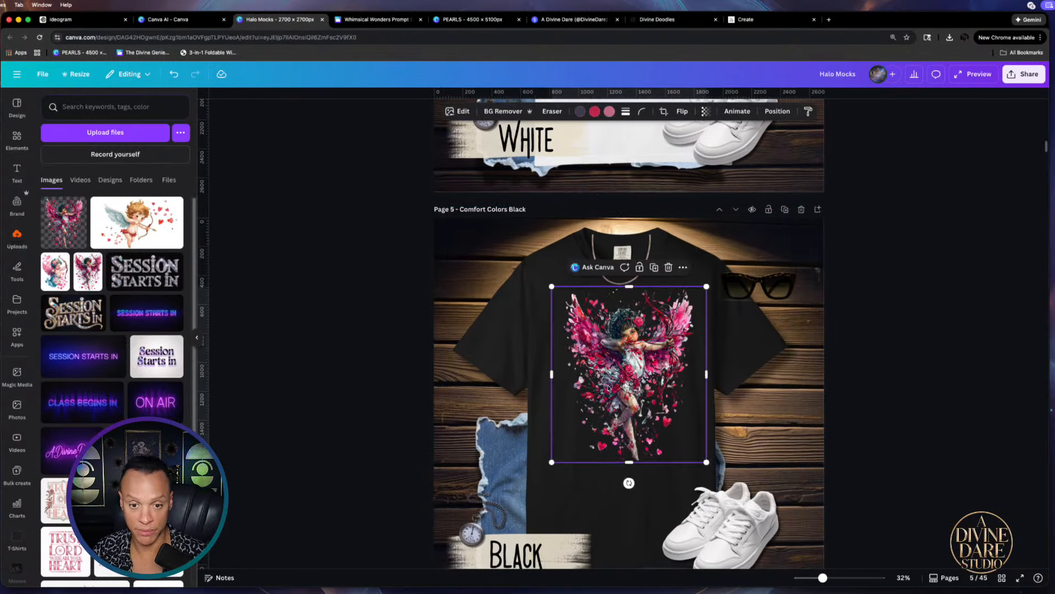
click(905, 355)
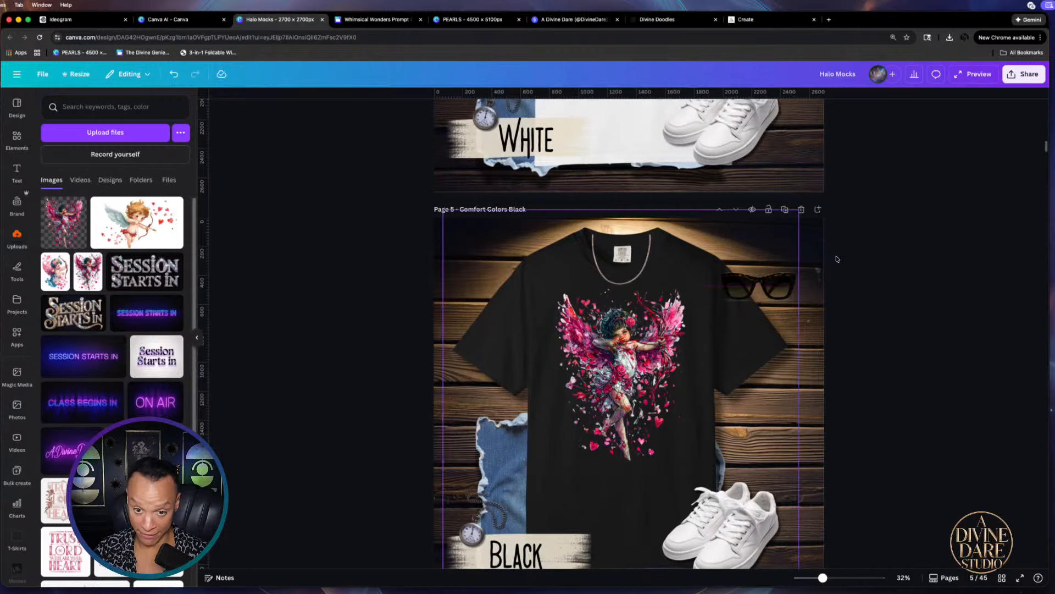
Paste a copy of the cupid onto the blank Pepper shirt on page 6
scroll(889, 401, down, 8)
click(647, 317)
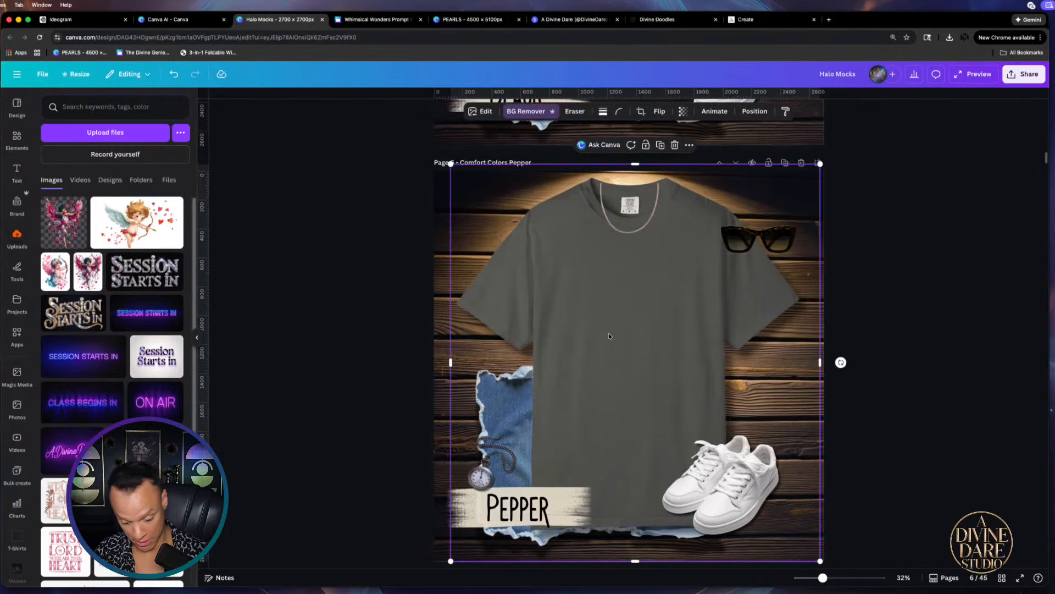
key(ctrl+v)
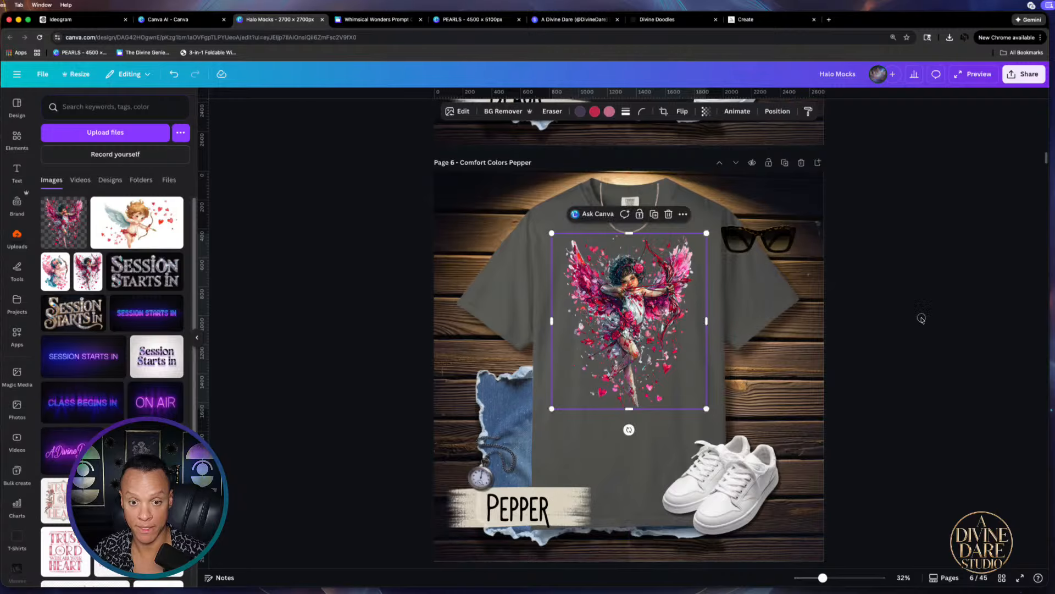
click(922, 319)
Replace the tiger graphic on the page 7 Espresso shirt with a copy of the cupid and check its centering on the chest
scroll(917, 323, down, 8)
click(669, 266)
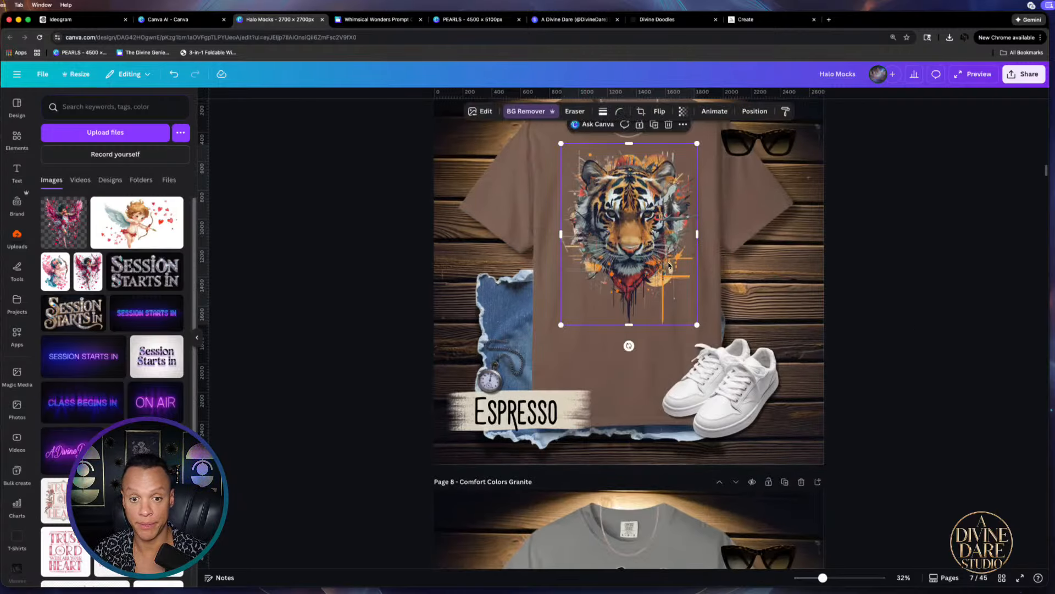
key(Delete)
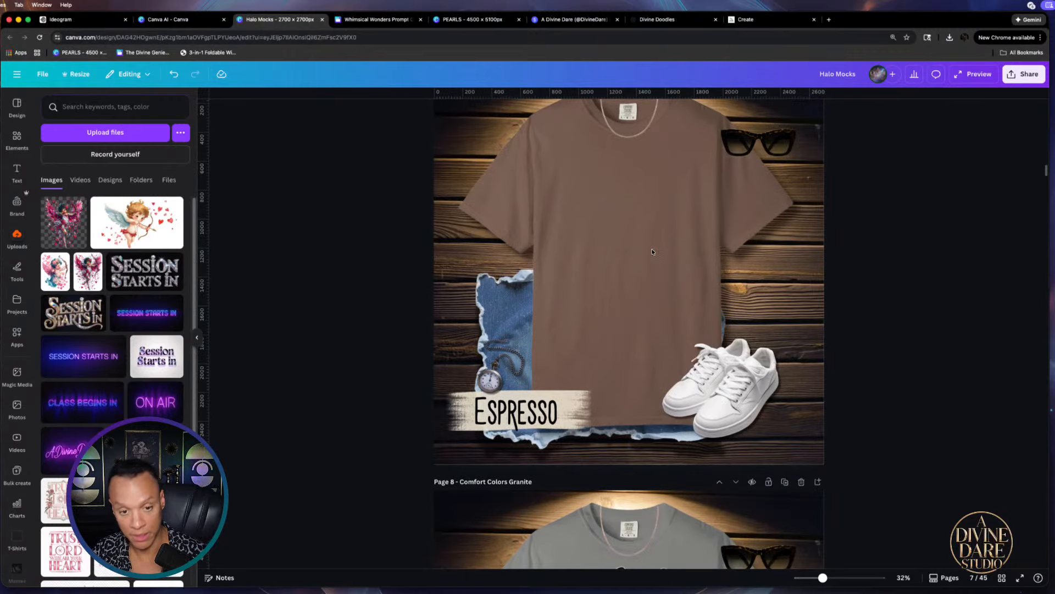
key(ctrl+v)
scroll(970, 251, up, 2)
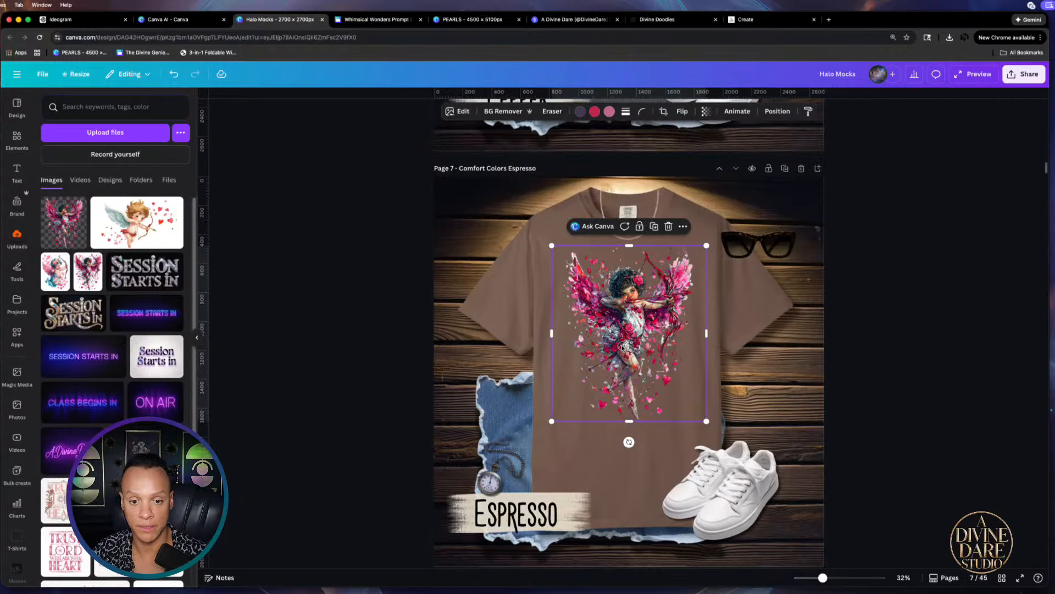
click(910, 321)
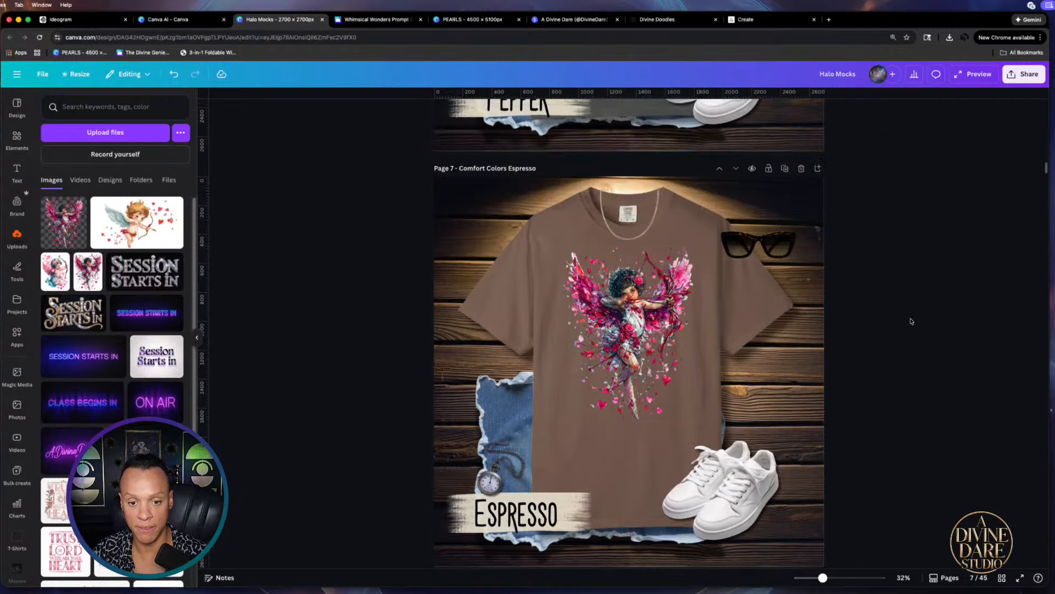
click(618, 311)
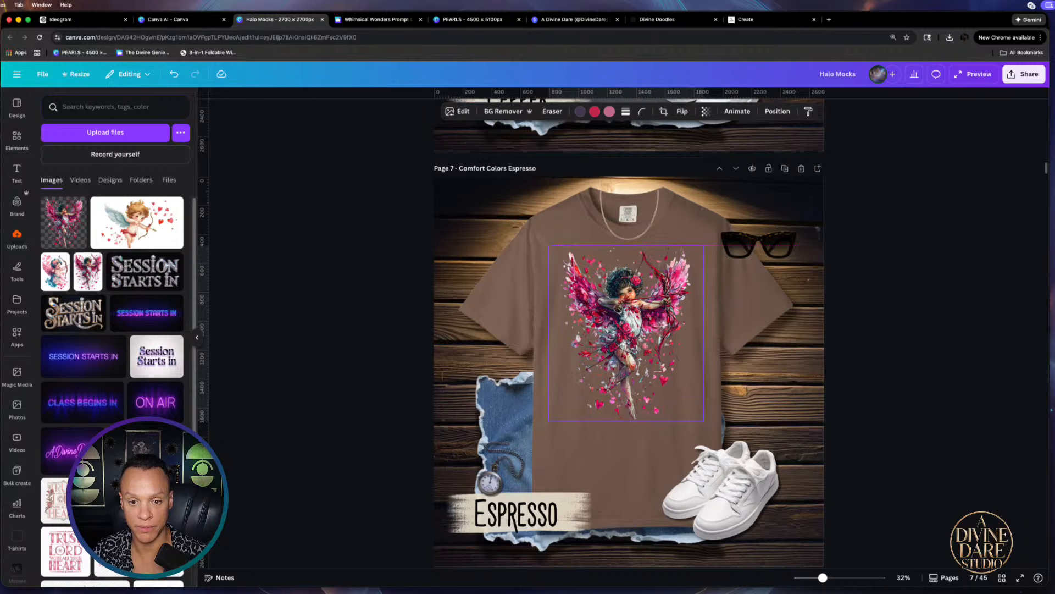
drag(619, 310, 619, 308)
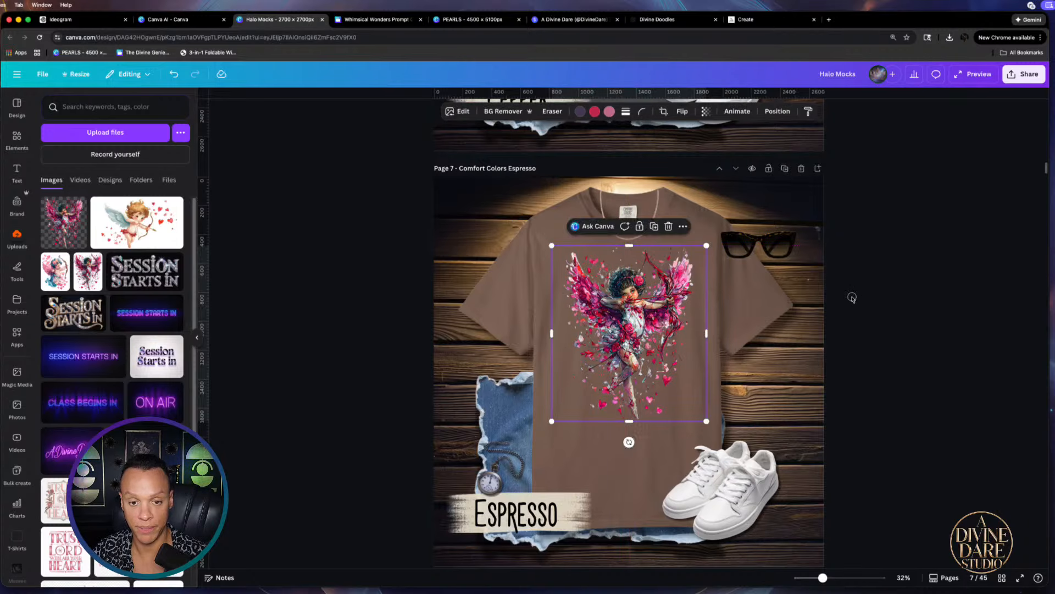
Replace the dinosaur graphic on the page 8 Granite shirt with a copy of the cupid and align it to the page's vertical center line
scroll(619, 247, down, 5)
click(618, 214)
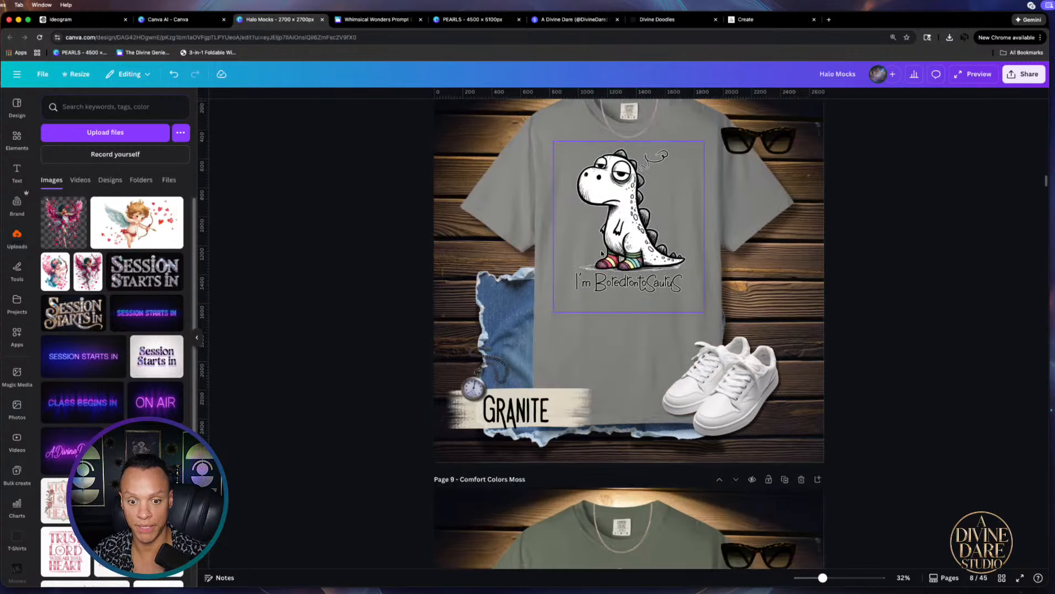
key(Delete)
click(623, 219)
key(ctrl+v)
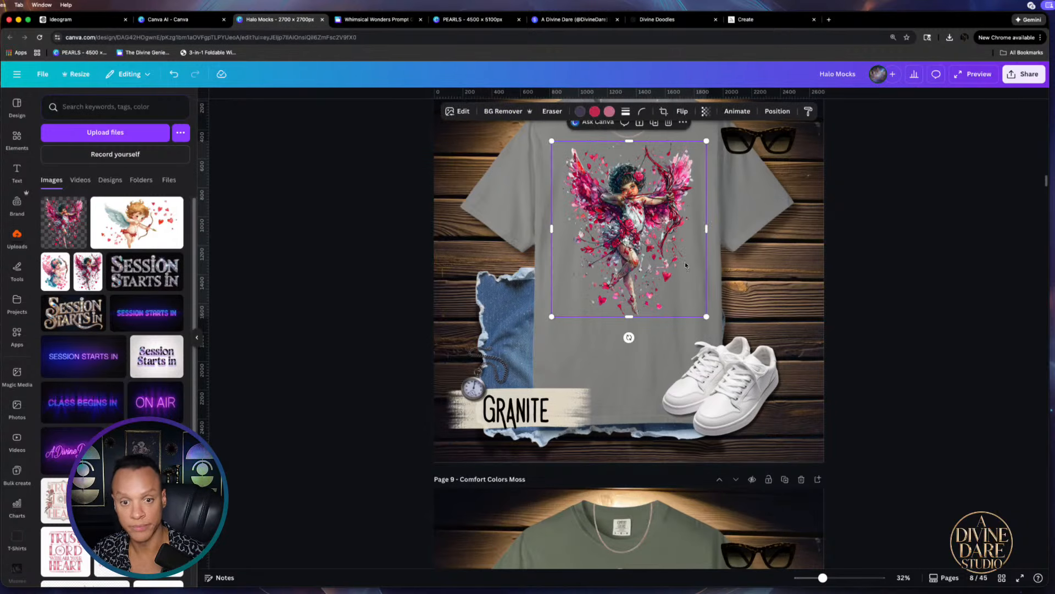
scroll(656, 299, up, 1)
drag(630, 290, 629, 286)
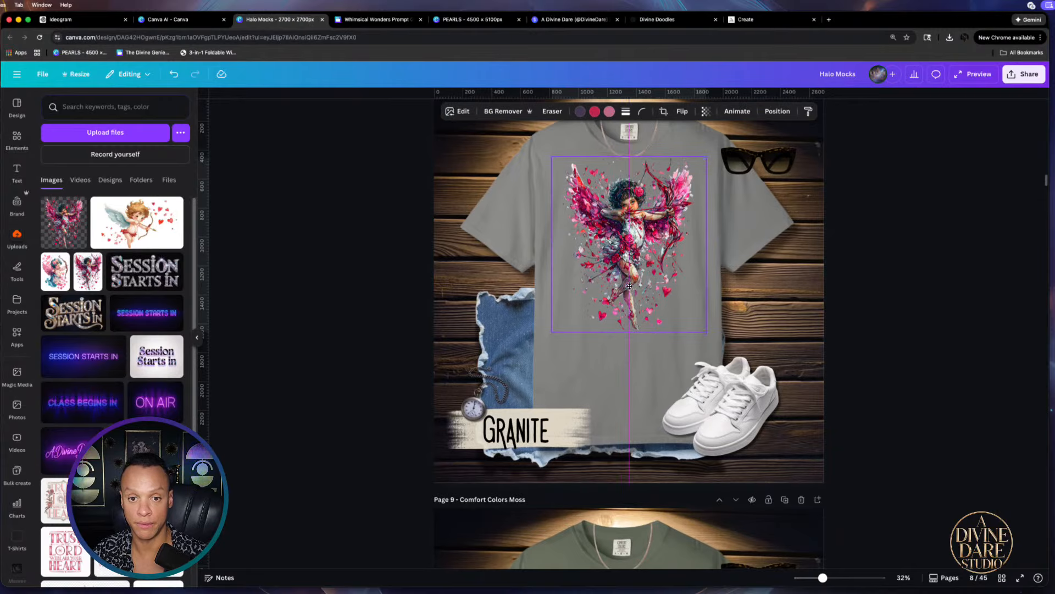
click(847, 321)
Replace the dinosaur graphic on the page 9 Moss shirt with a copy of the cupid and center it under the collar
scroll(940, 334, down, 5)
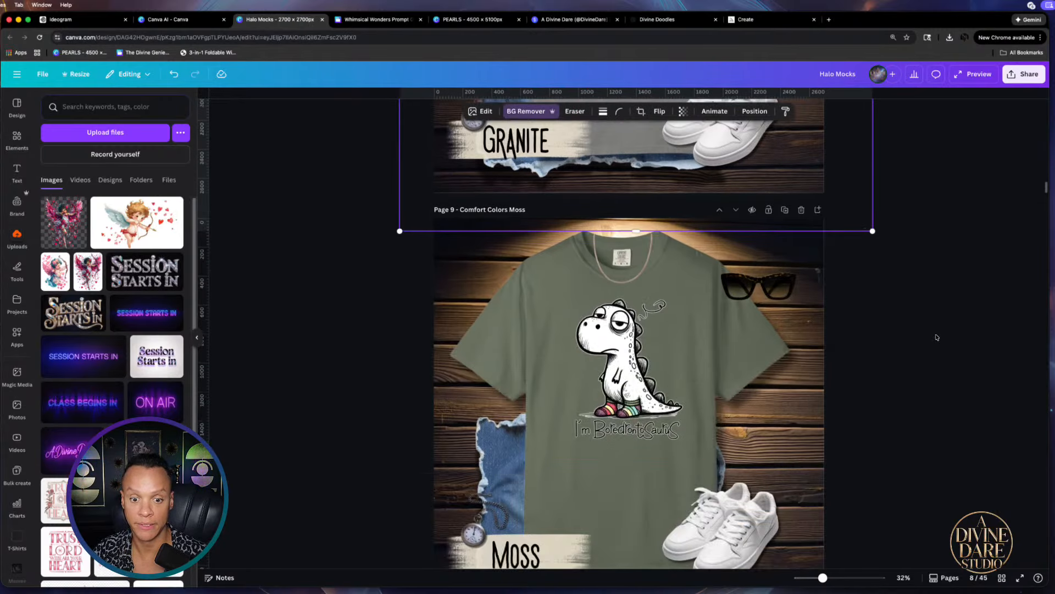
click(627, 363)
key(Delete)
click(547, 360)
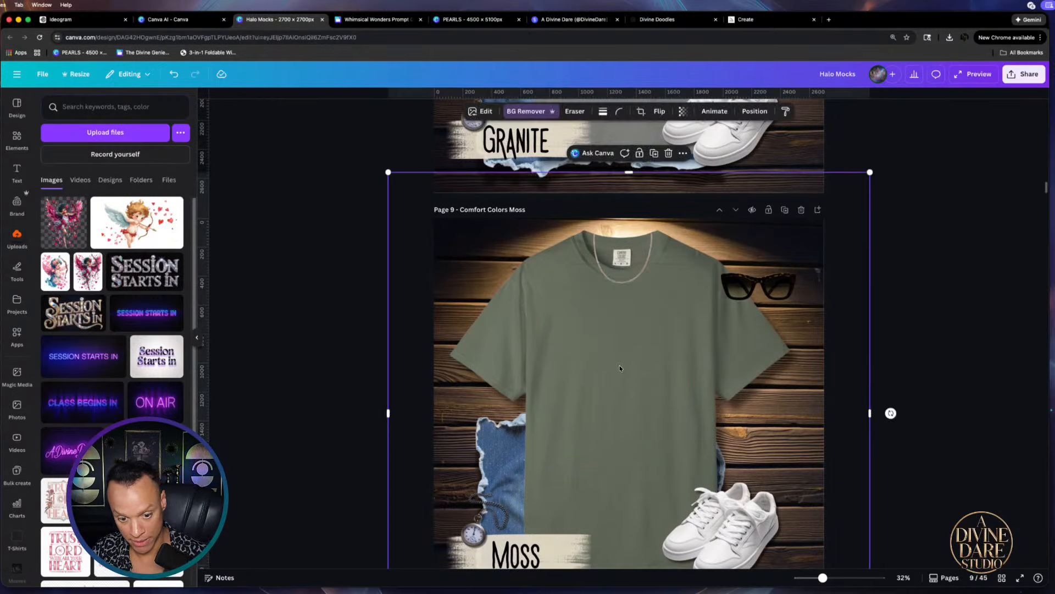
key(ctrl+v)
drag(622, 370, 607, 363)
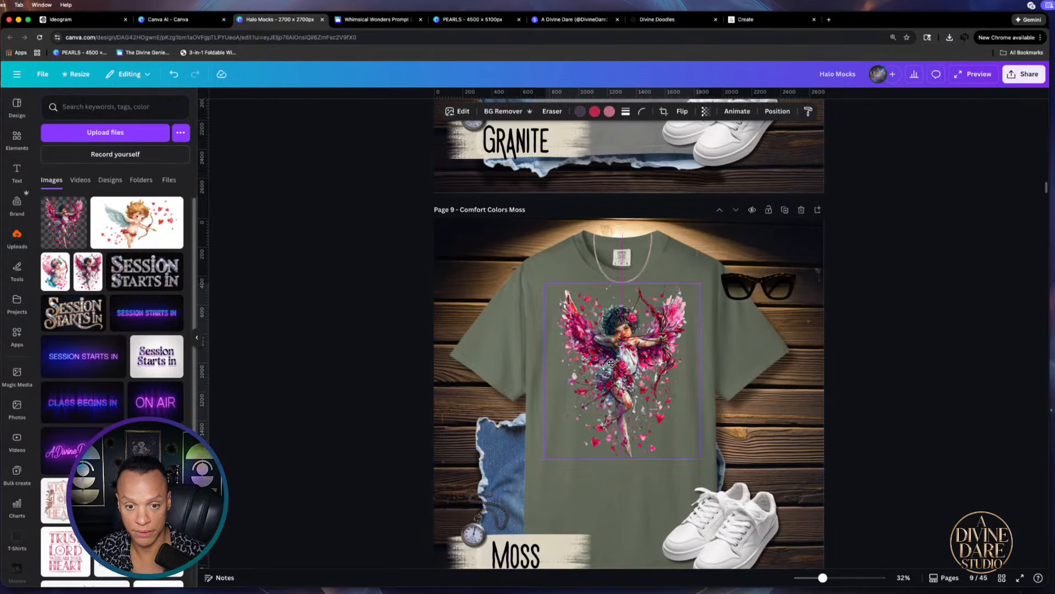
click(858, 352)
scroll(864, 358, down, 6)
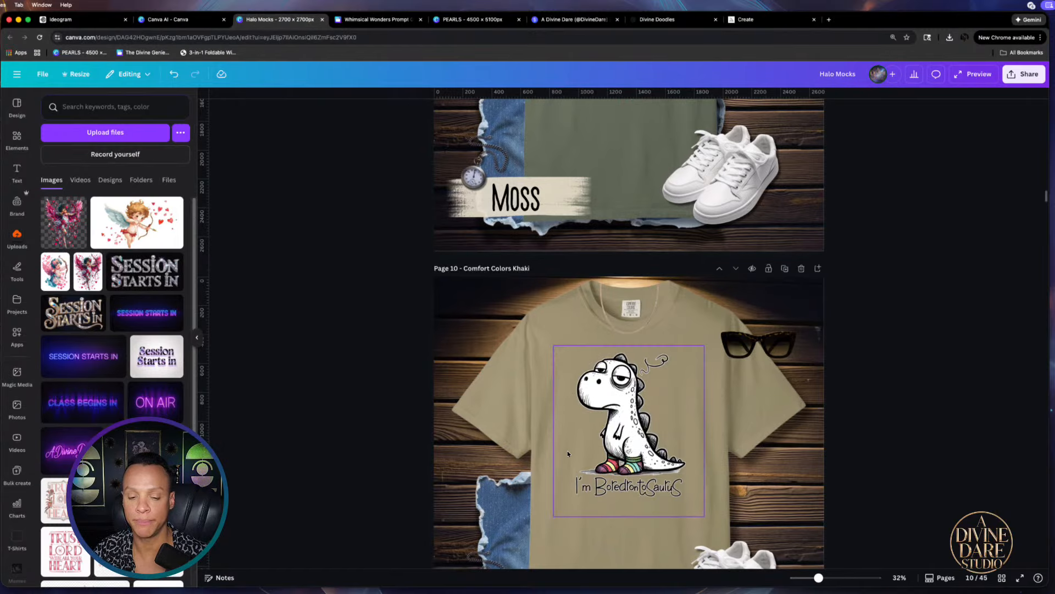
Replace the dinosaur graphic on the page 10 Khaki shirt with a copy of the cupid and move it slightly up toward the collar
click(601, 439)
key(Delete)
key(ctrl+v)
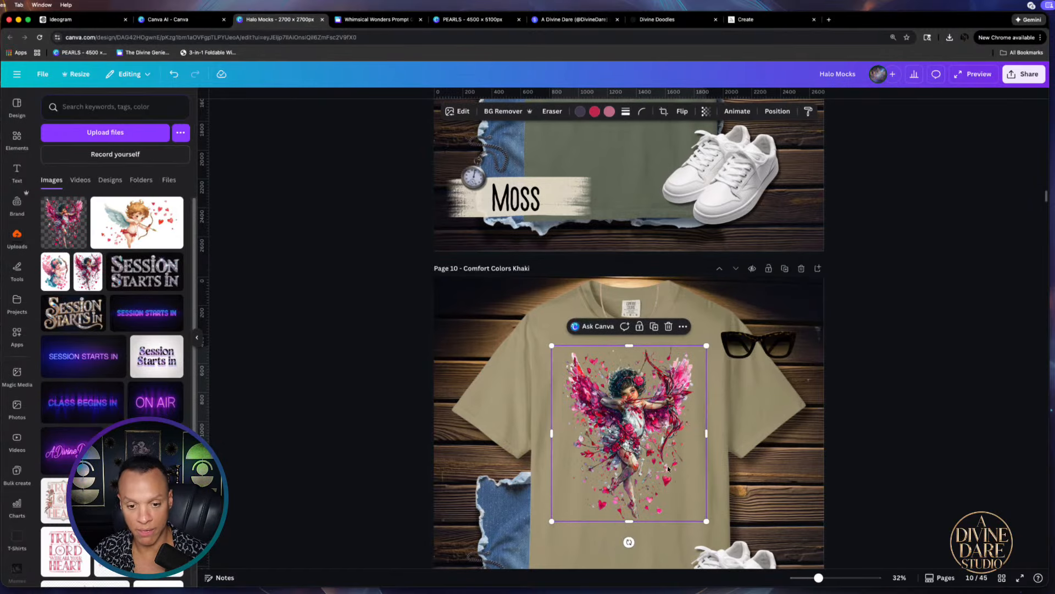
scroll(638, 314, down, 3)
drag(638, 314, 636, 294)
click(1005, 448)
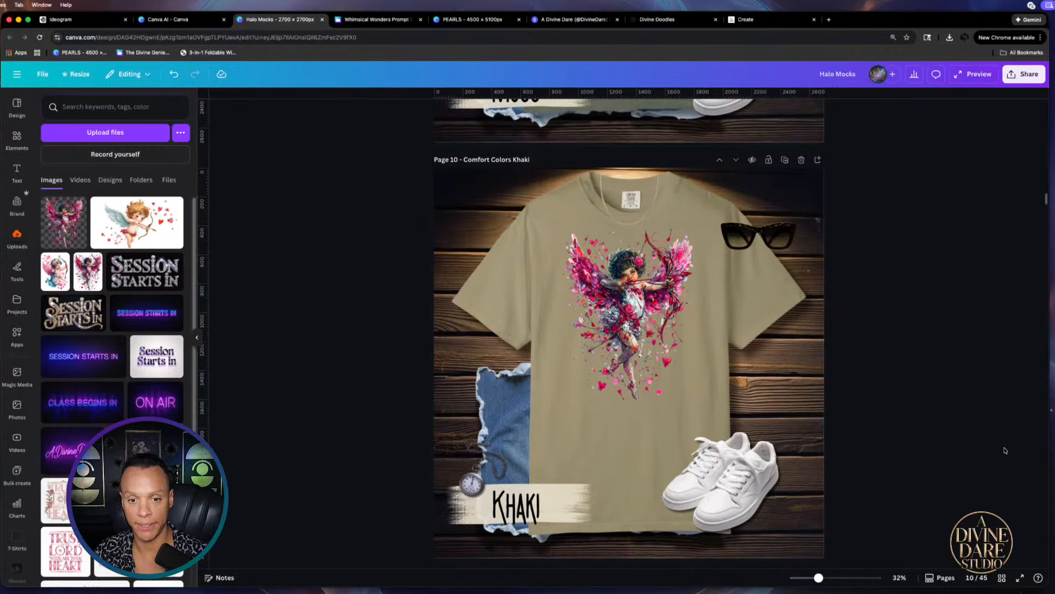
Replace the dinosaur graphic on the page 11 Graphite shirt with a copy of the cupid and center it on the chest under the collar
scroll(702, 315, down, 10)
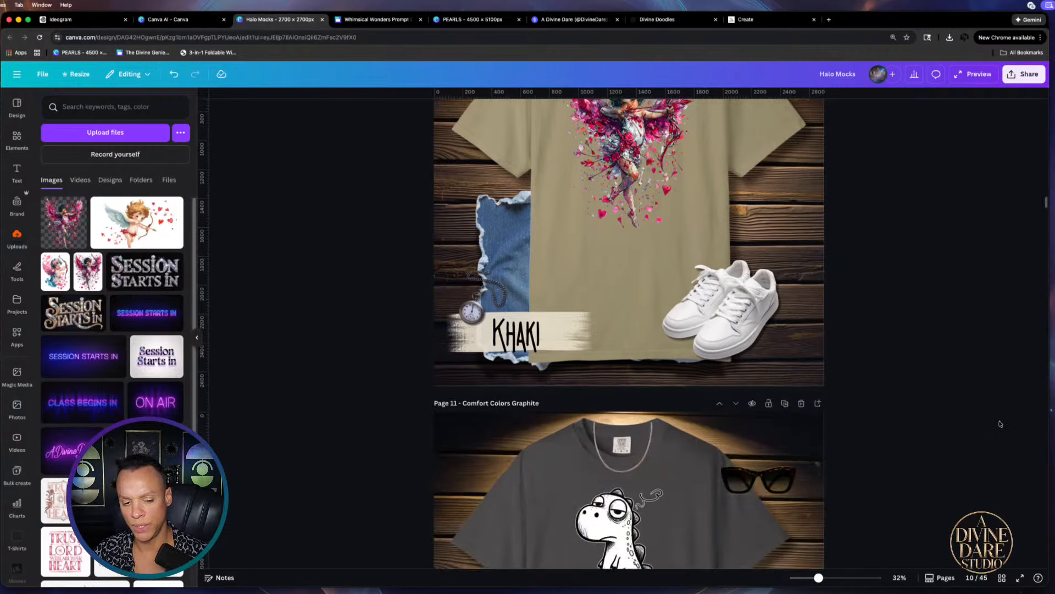
scroll(702, 316, up, 3)
click(622, 289)
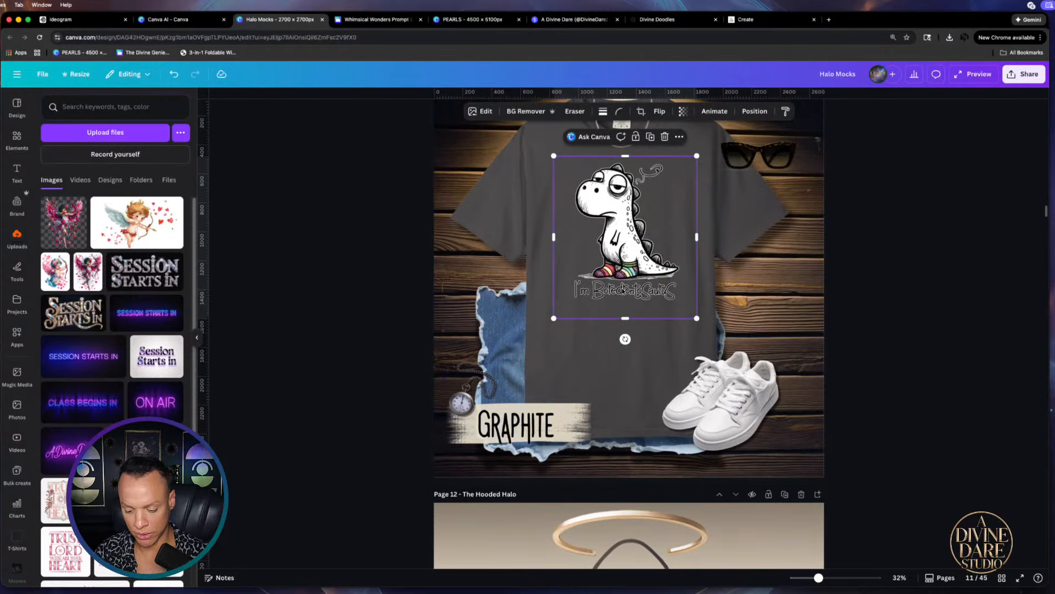
key(Delete)
click(646, 219)
key(ctrl+v)
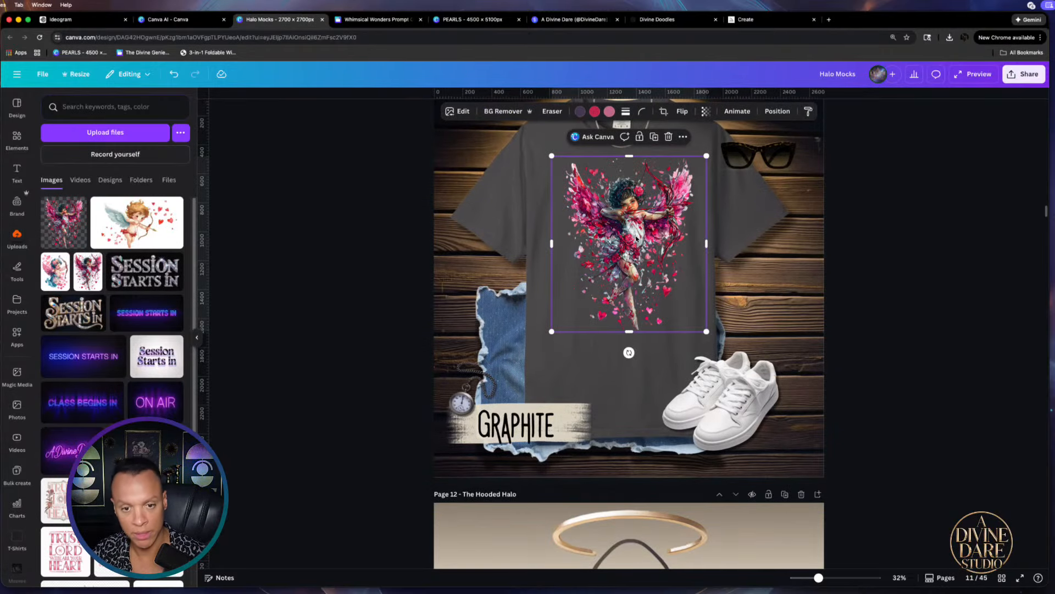
drag(636, 238, 624, 229)
click(927, 253)
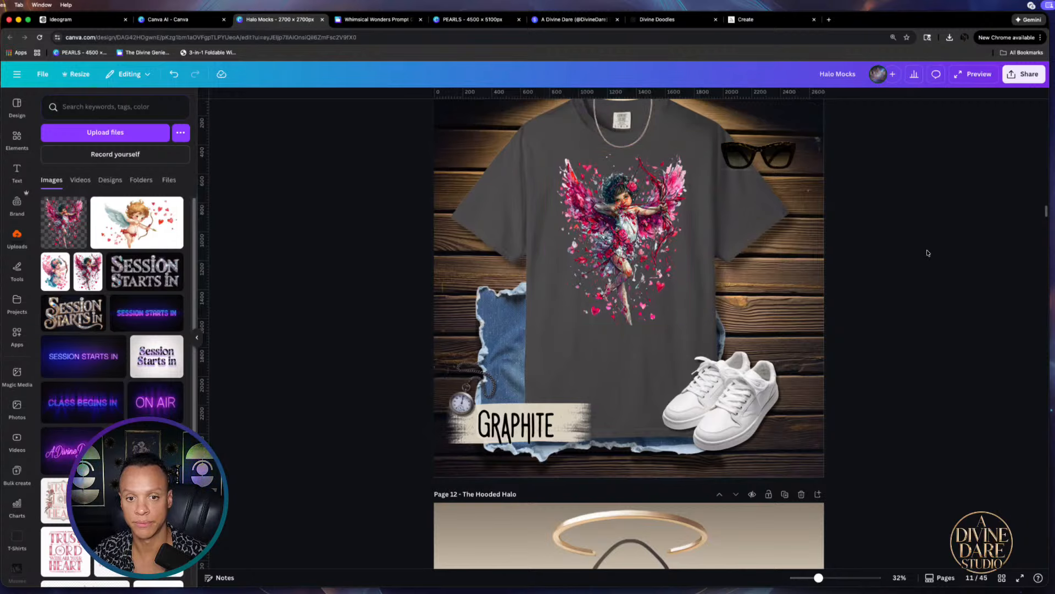
Review the cupid shirt mockups from the page 1 Comfort Colors cover through the Ivory shirts on pages 2 and 3
scroll(928, 253, up, 1)
scroll(928, 253, down, 5)
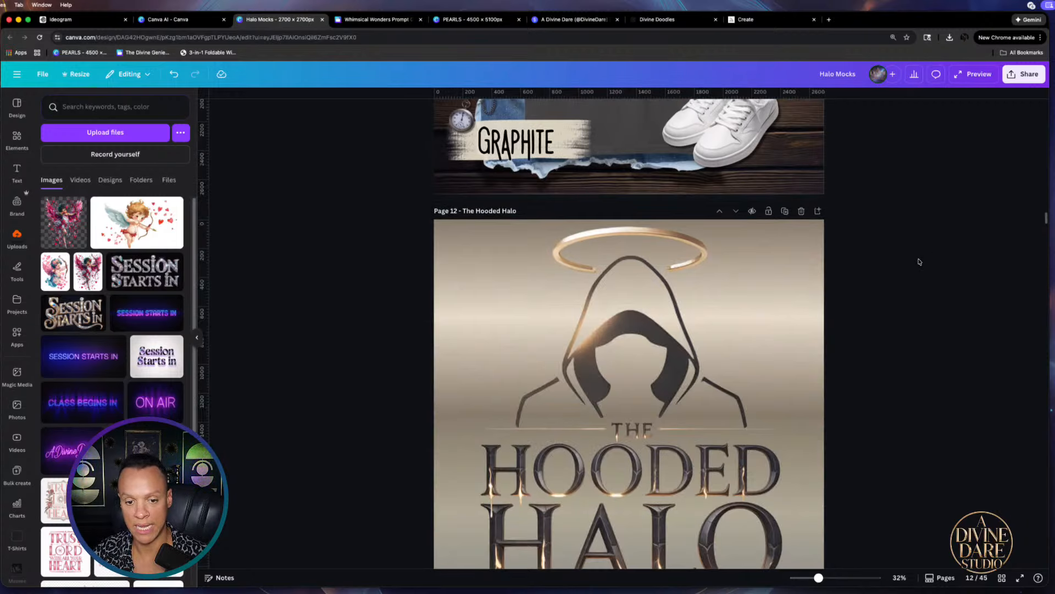
scroll(918, 255, up, 20)
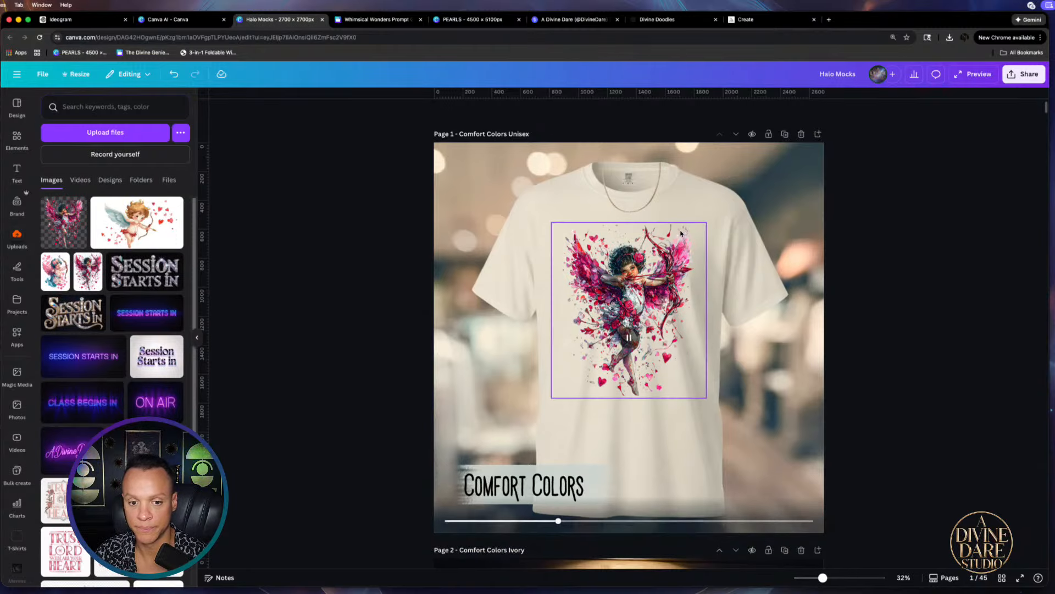
scroll(680, 231, down, 8)
scroll(680, 231, up, 2)
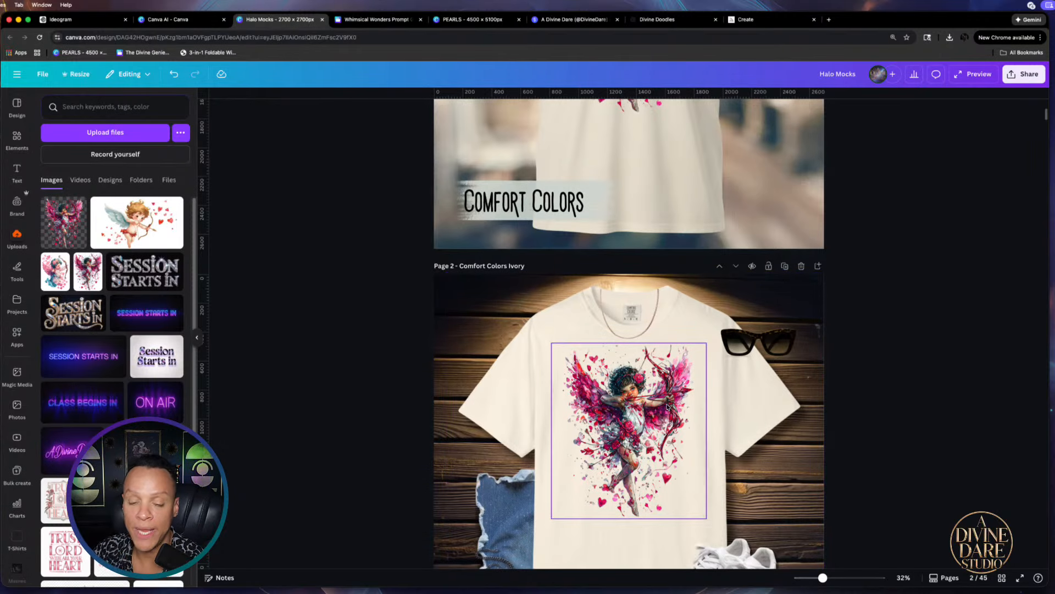
scroll(637, 394, down, 5)
scroll(667, 407, down, 5)
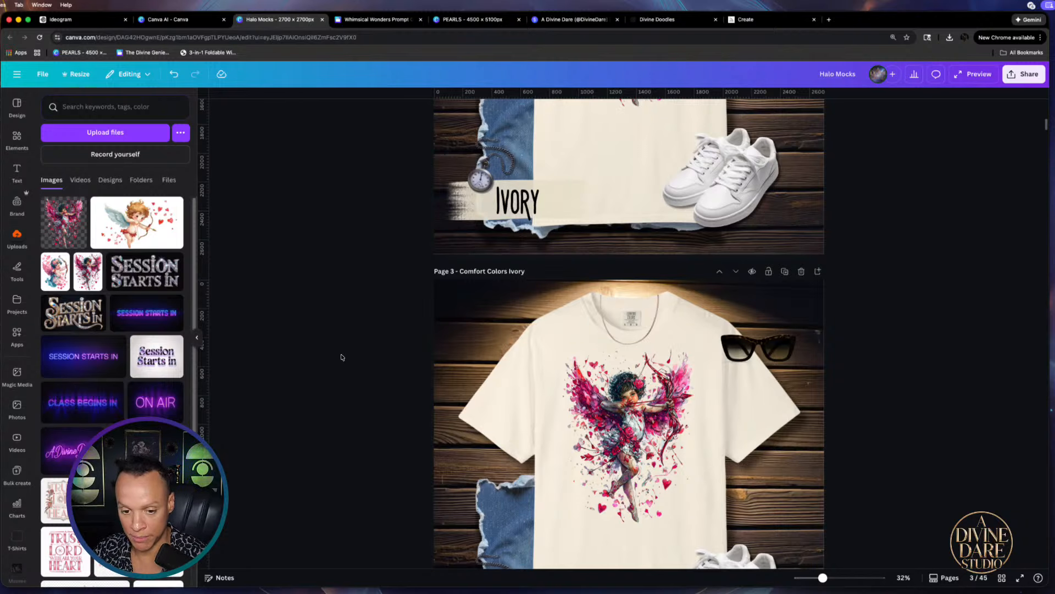
Delete the pink-winged cupid artwork from the ivory shirt on page 3
click(627, 418)
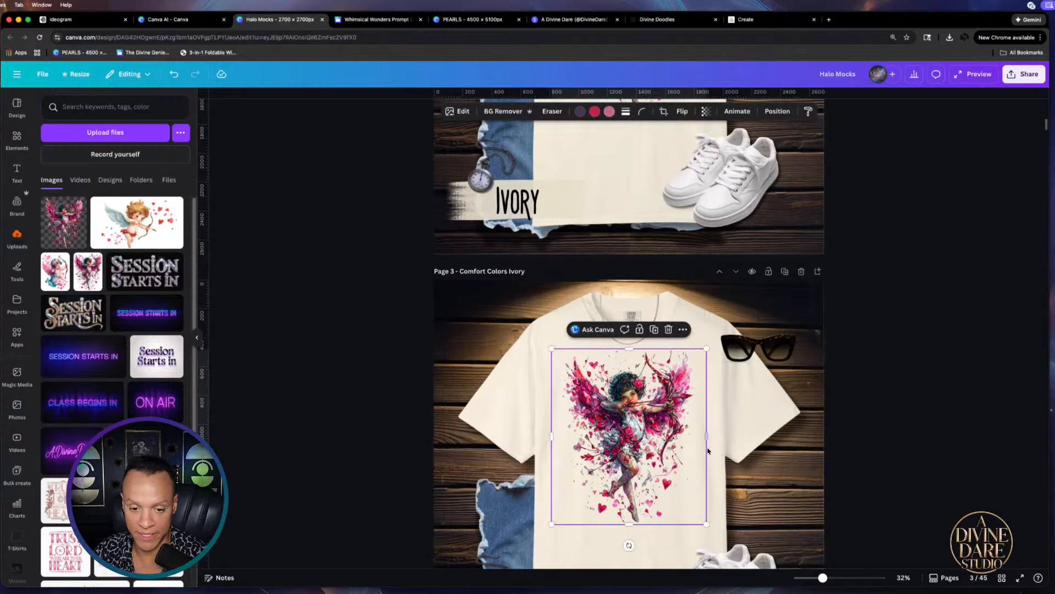
scroll(630, 352, down, 2)
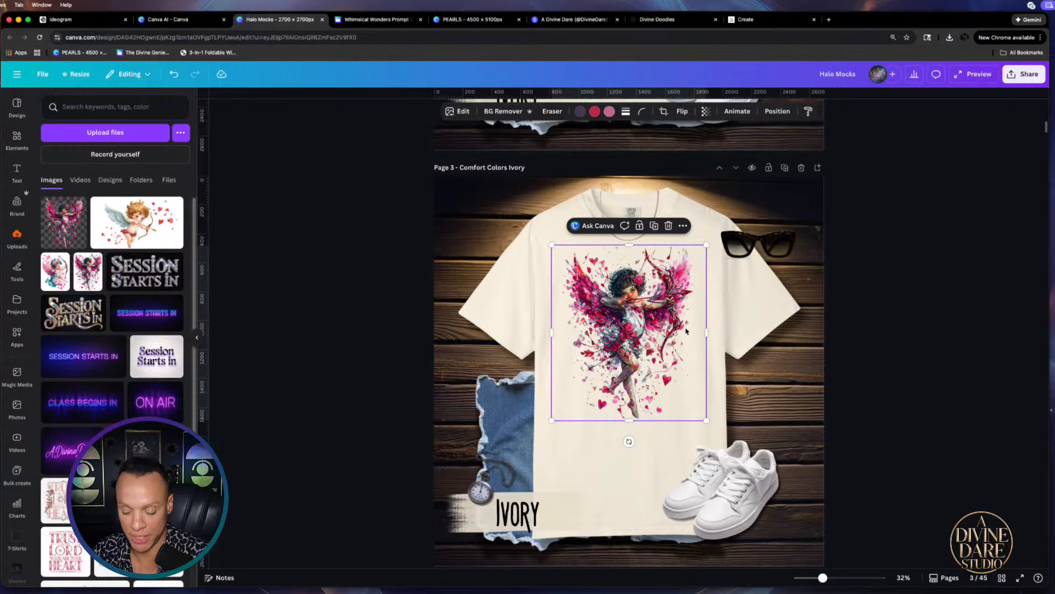
key(BackSpace)
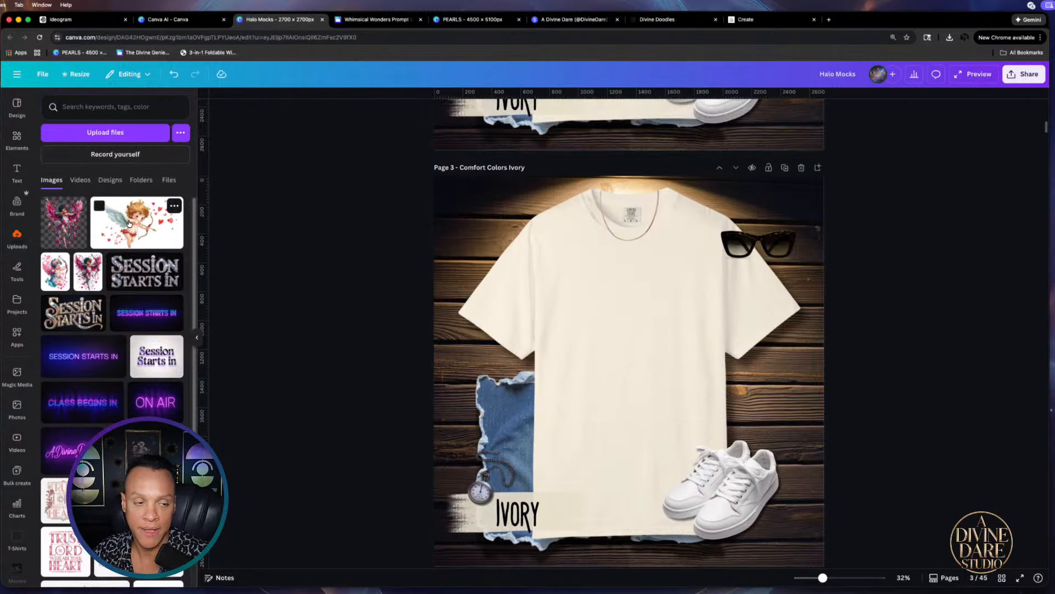
Add the uploaded blond cupid with bow and hearts to page 3 and remove its background
mouse_move(131, 224)
mouse_down()
mouse_move(625, 341)
mouse_move(432, 308)
mouse_move(135, 227)
mouse_up()
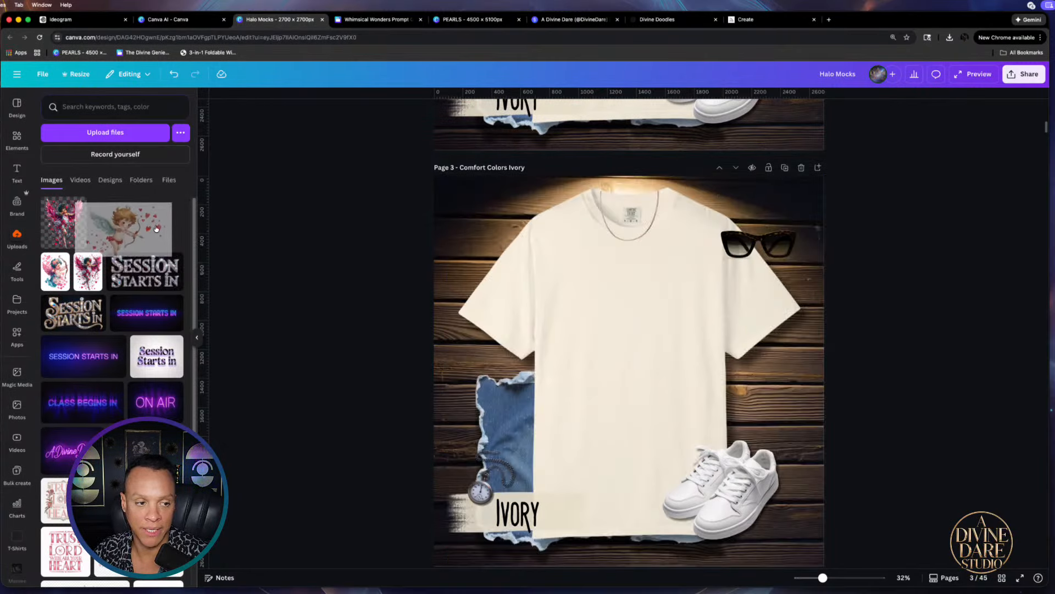
click(135, 228)
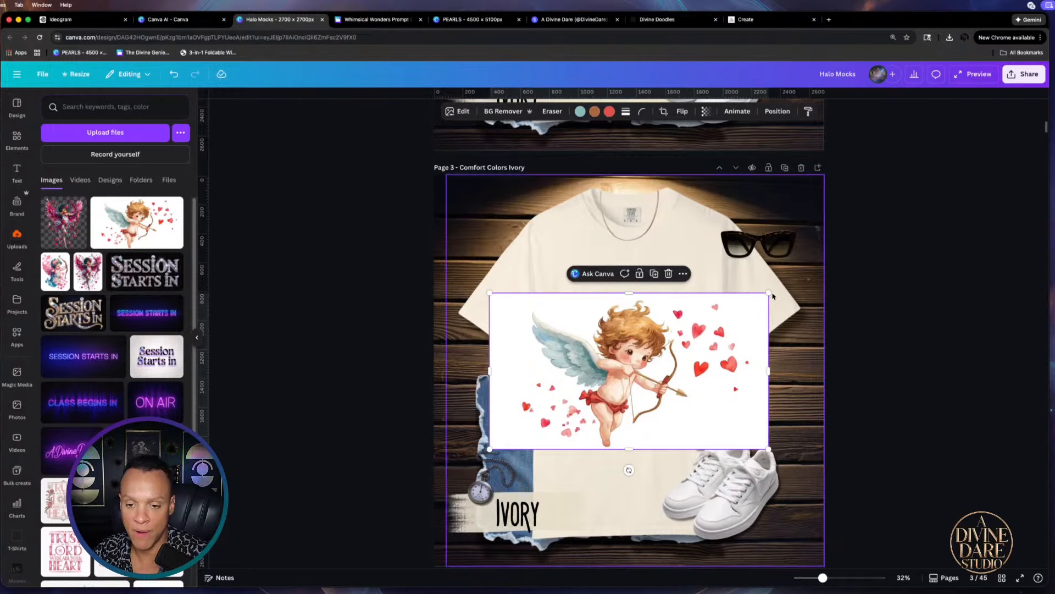
click(503, 111)
Shrink the cupid graphic and centre it on the ivory shirt's upper chest, below the necklace
drag(769, 293, 592, 338)
drag(589, 423, 667, 306)
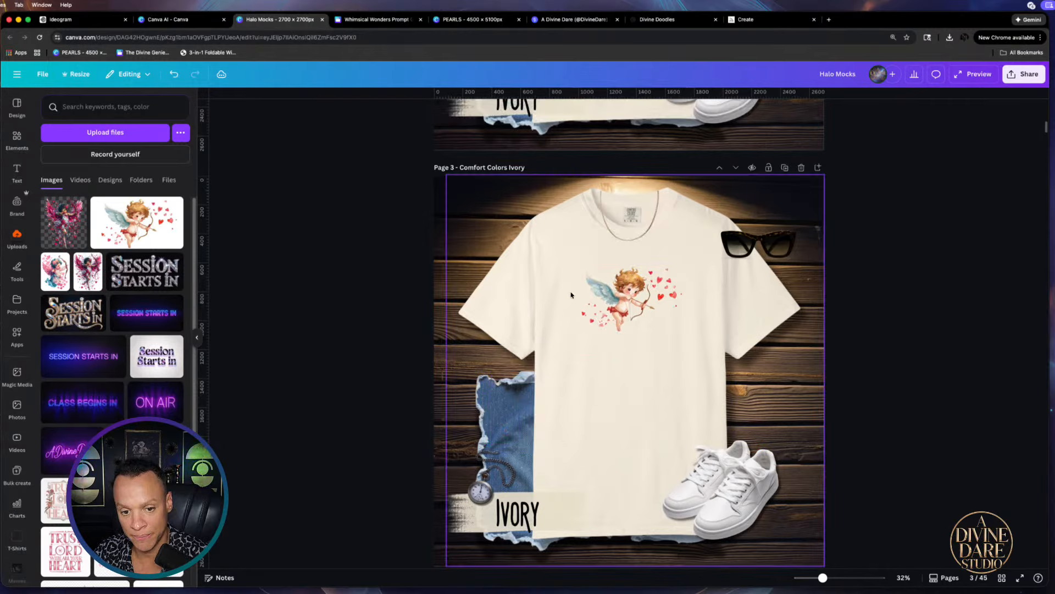
drag(567, 332, 571, 299)
drag(699, 300, 634, 303)
click(835, 302)
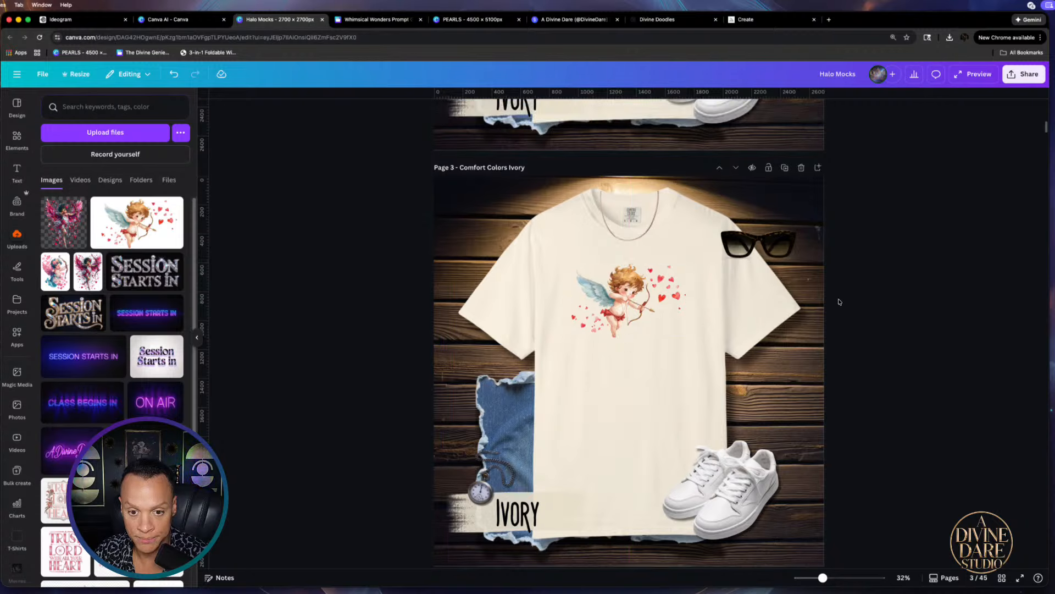
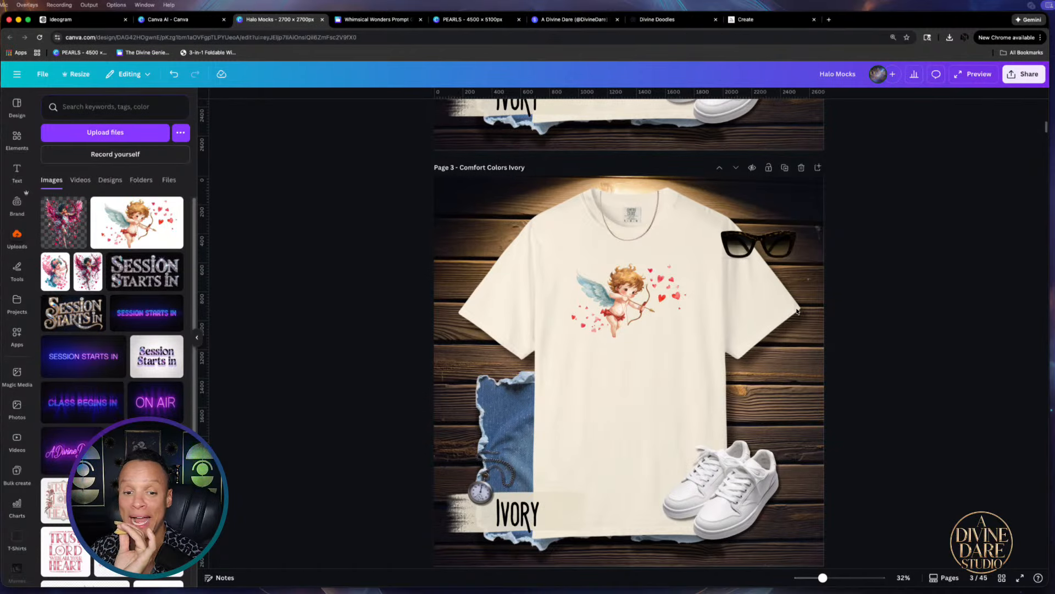
Switch to the Divine Doodles prompt generator and set the subject to butterfly
drag(629, 302, 620, 307)
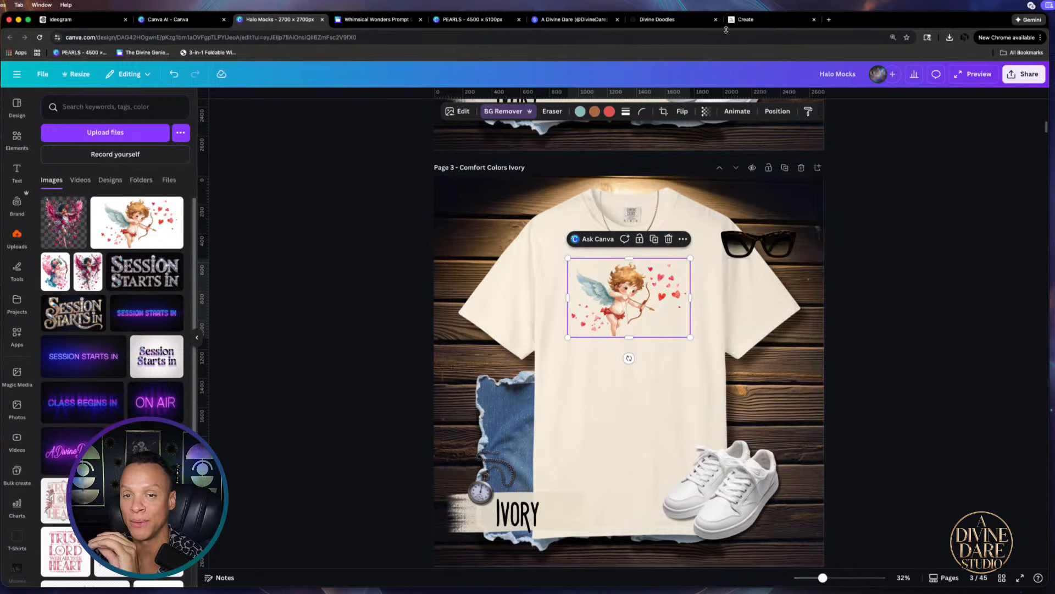
click(685, 19)
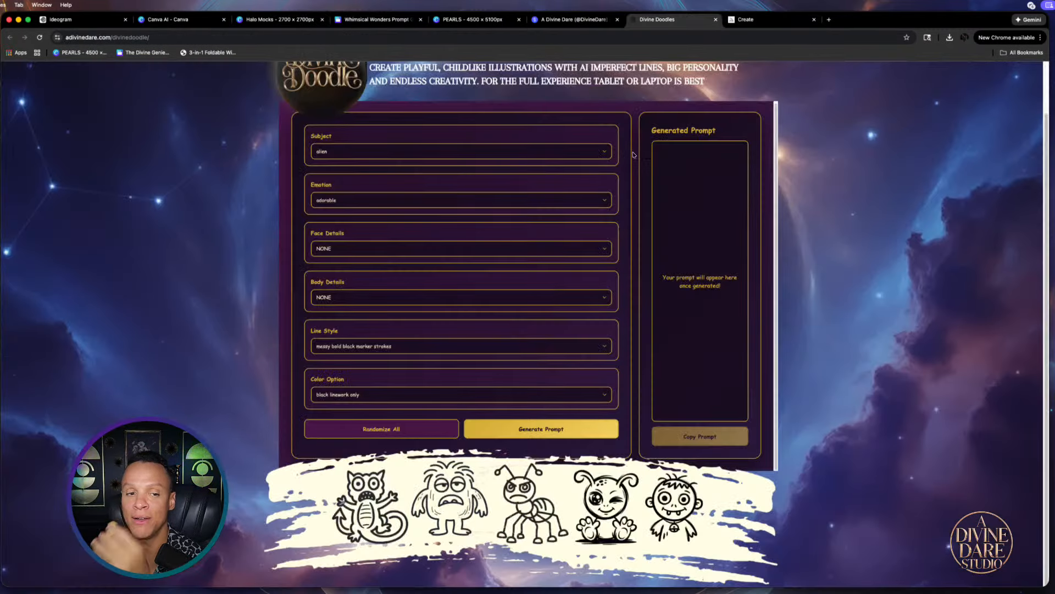
click(605, 154)
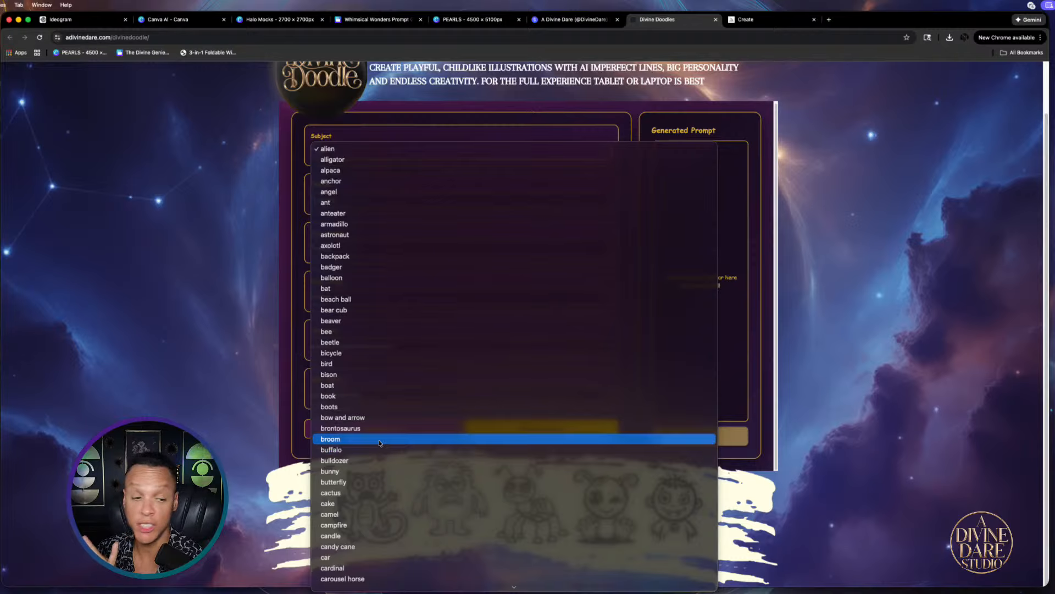
scroll(411, 387, down, 3)
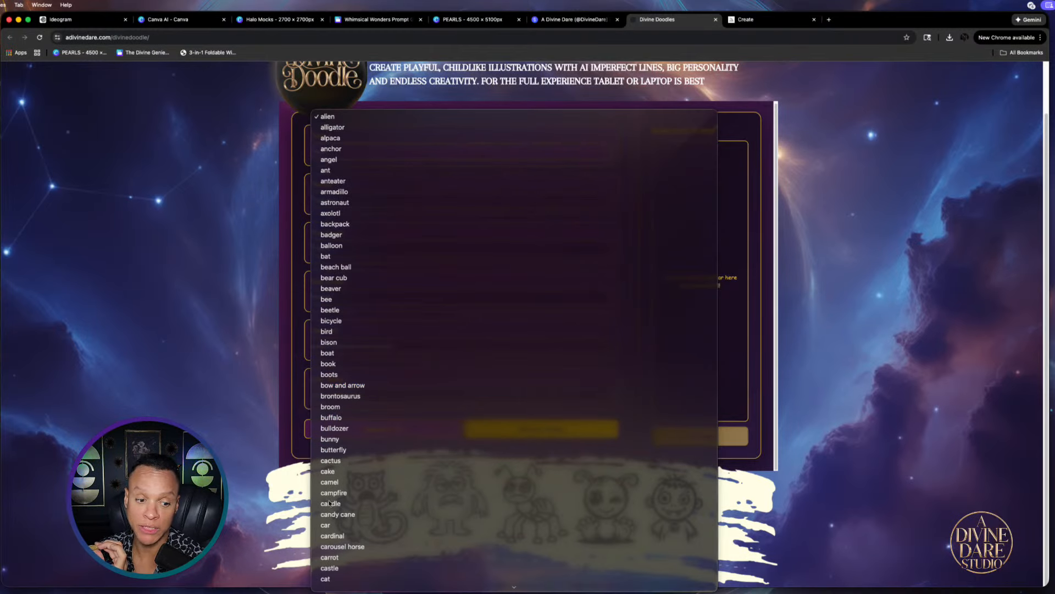
click(1052, 279)
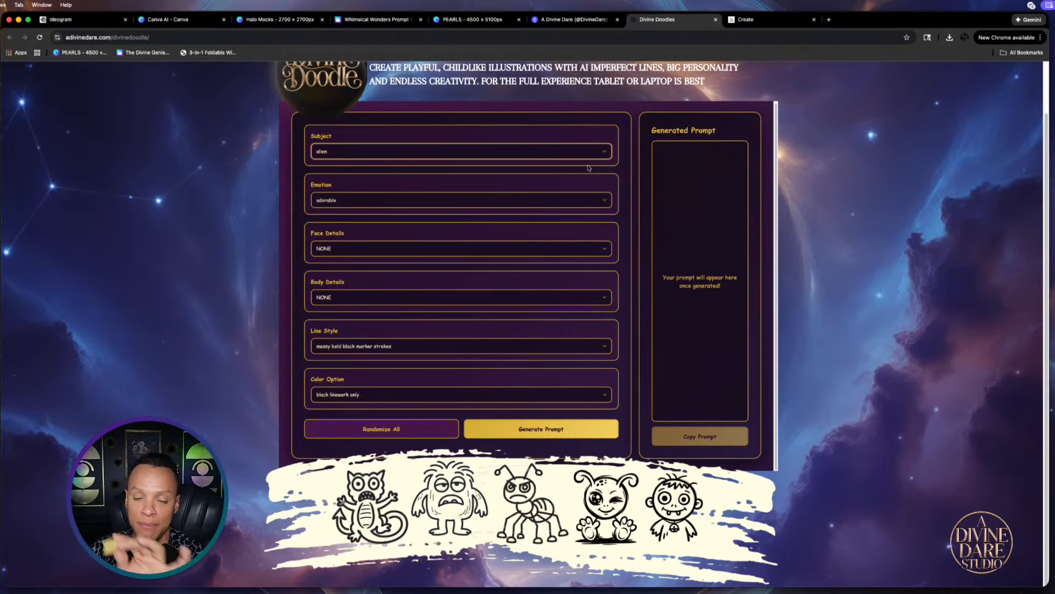
click(605, 158)
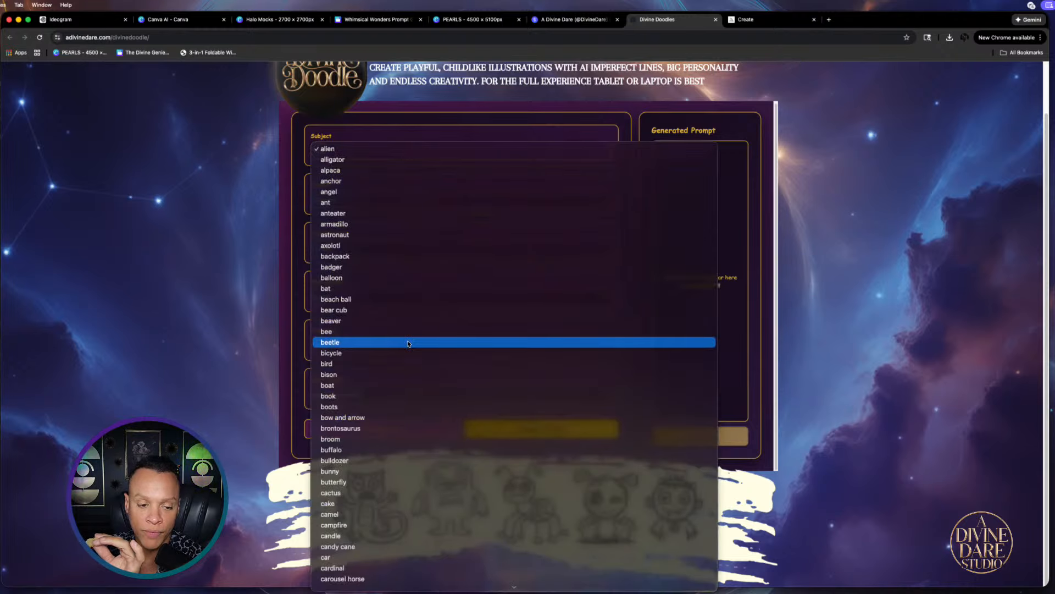
scroll(357, 420, down, 3)
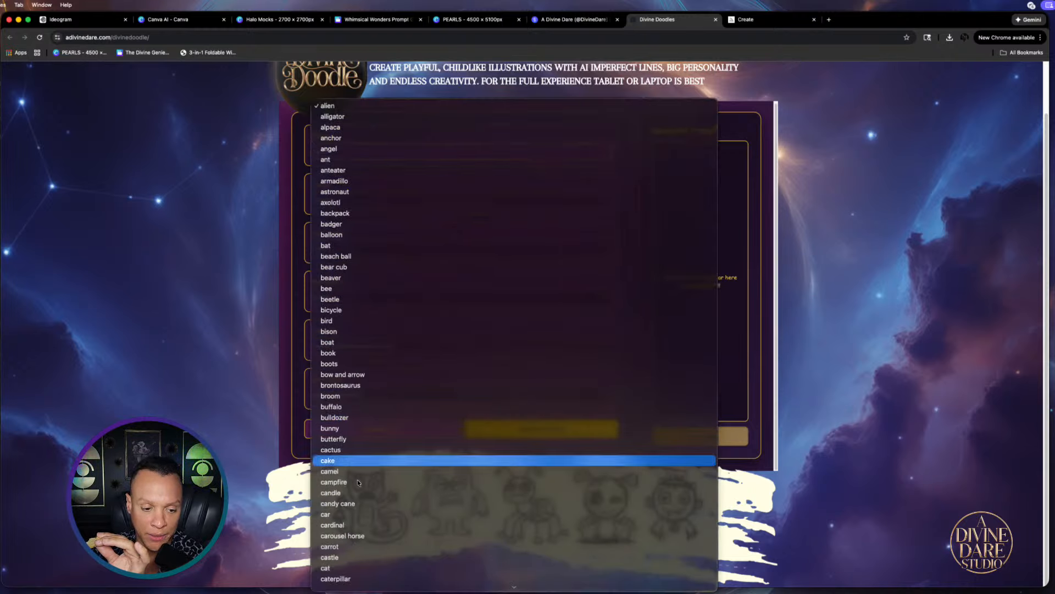
scroll(359, 519, down, 5)
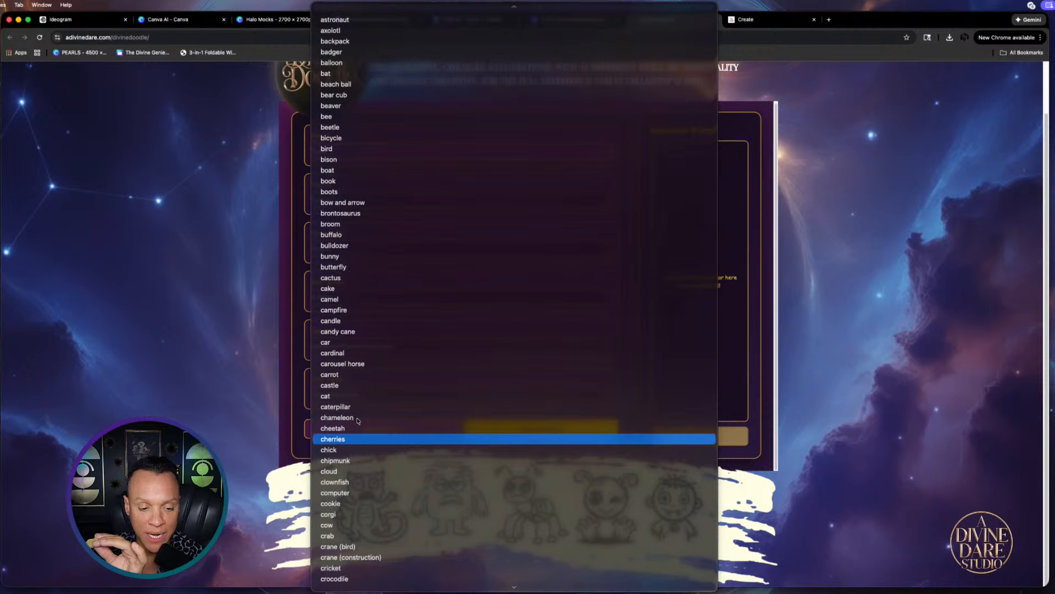
scroll(379, 482, down, 2)
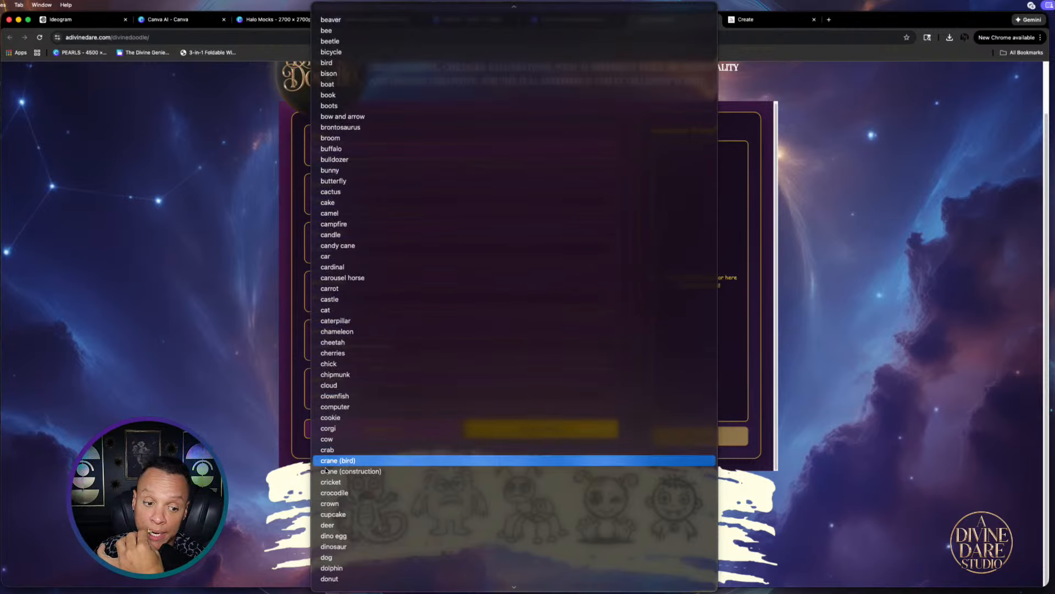
scroll(348, 503, down, 2)
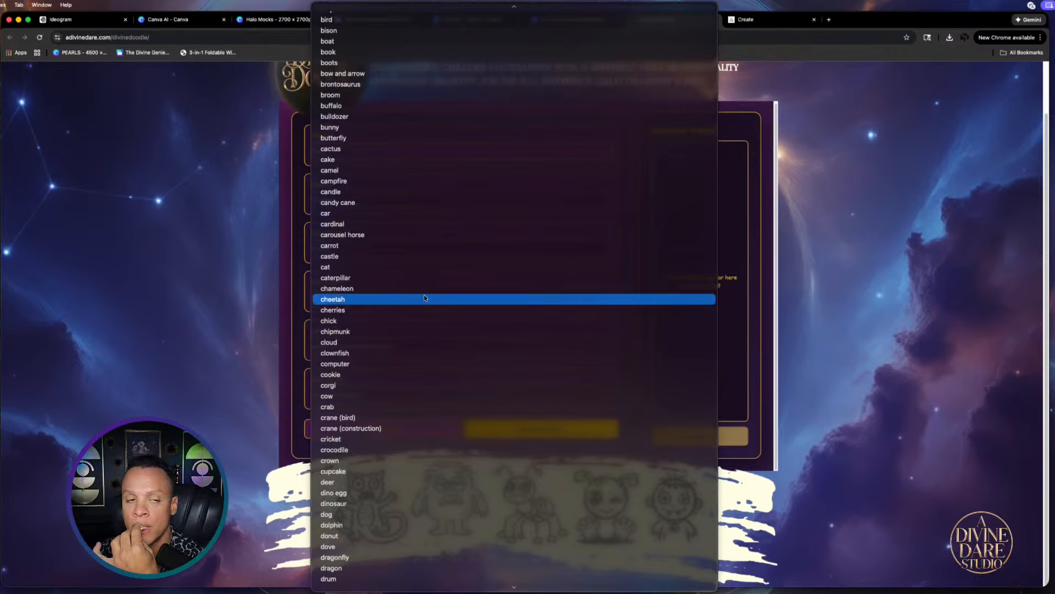
scroll(424, 294, up, 5)
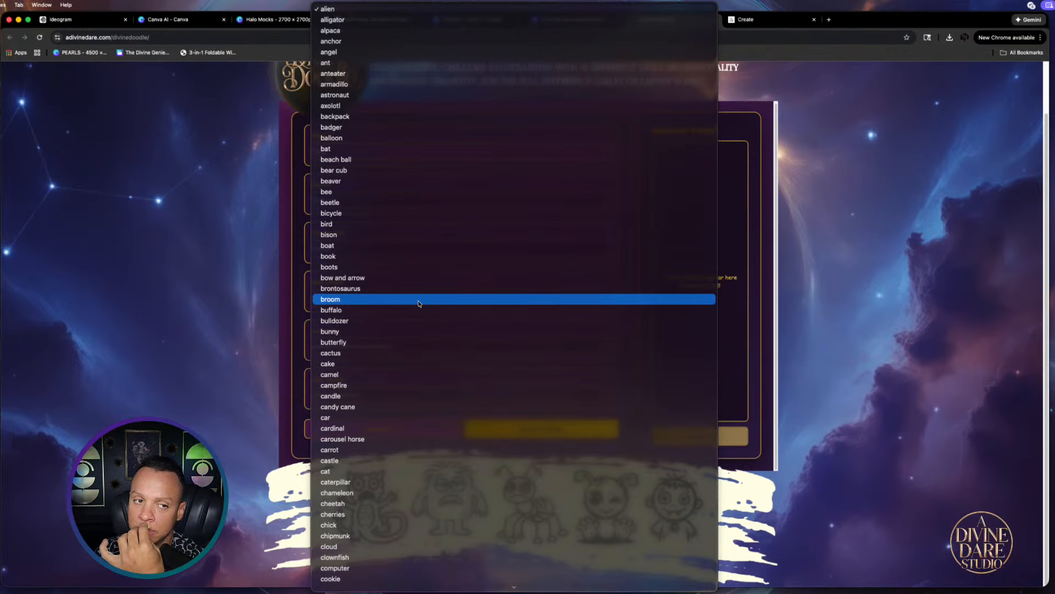
click(333, 342)
Set the doodle's emotion to loving and its face details to big expressive eyes
click(600, 203)
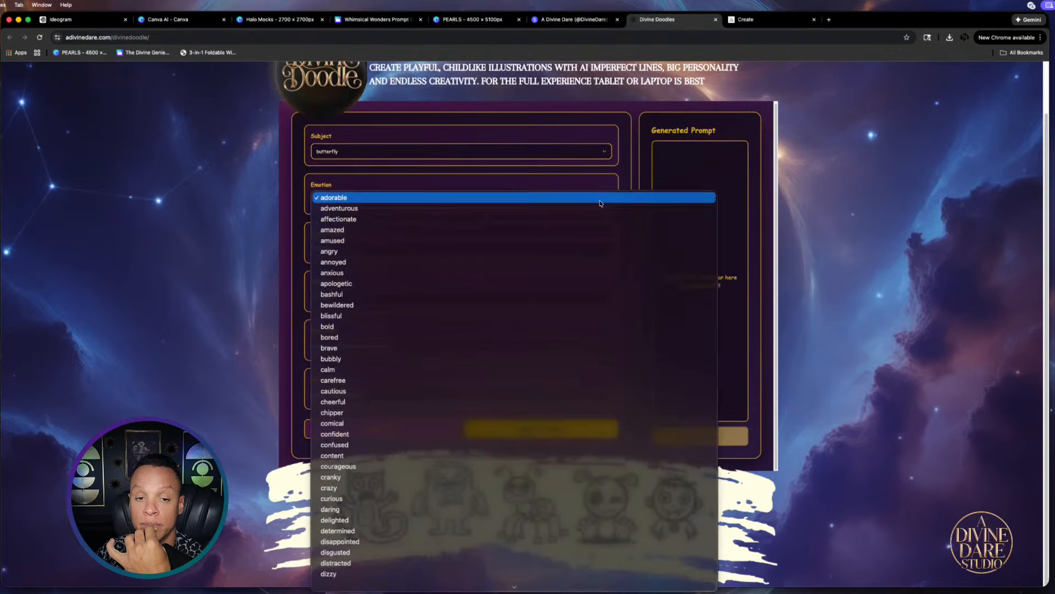
scroll(390, 357, down, 8)
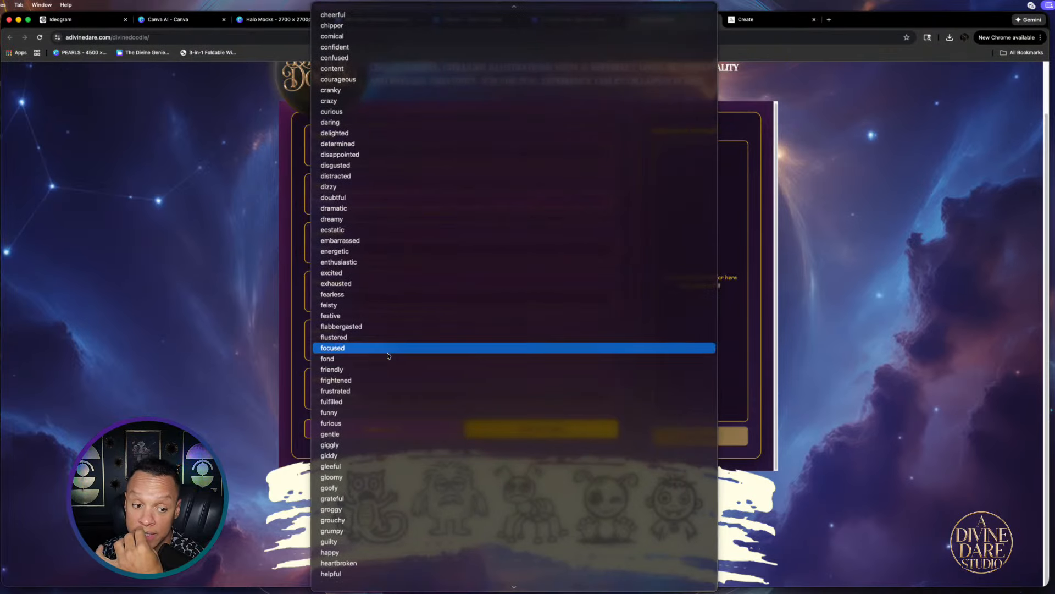
scroll(358, 380, down, 5)
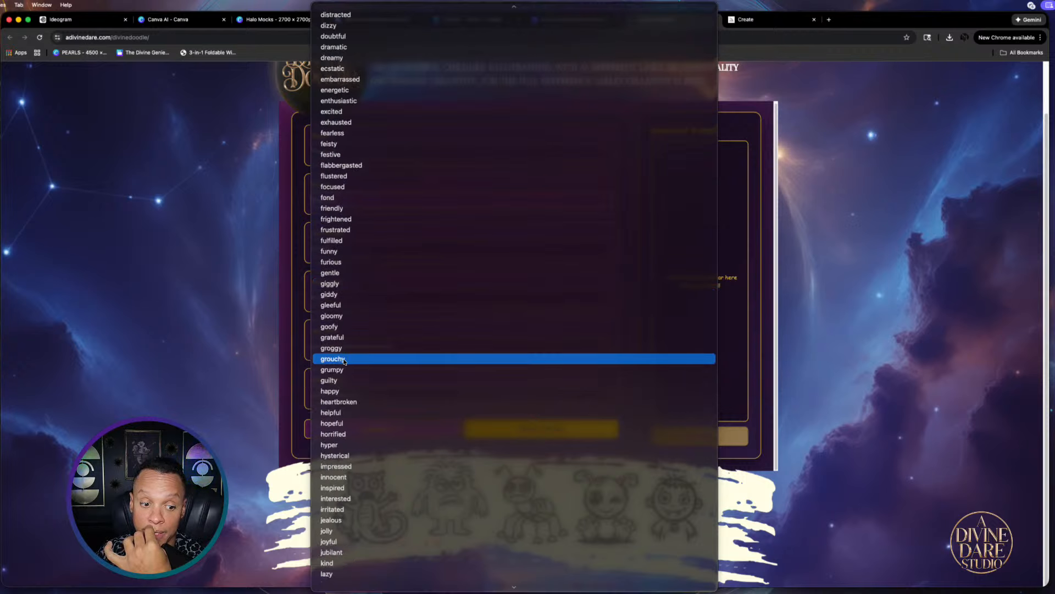
scroll(344, 361, down, 6)
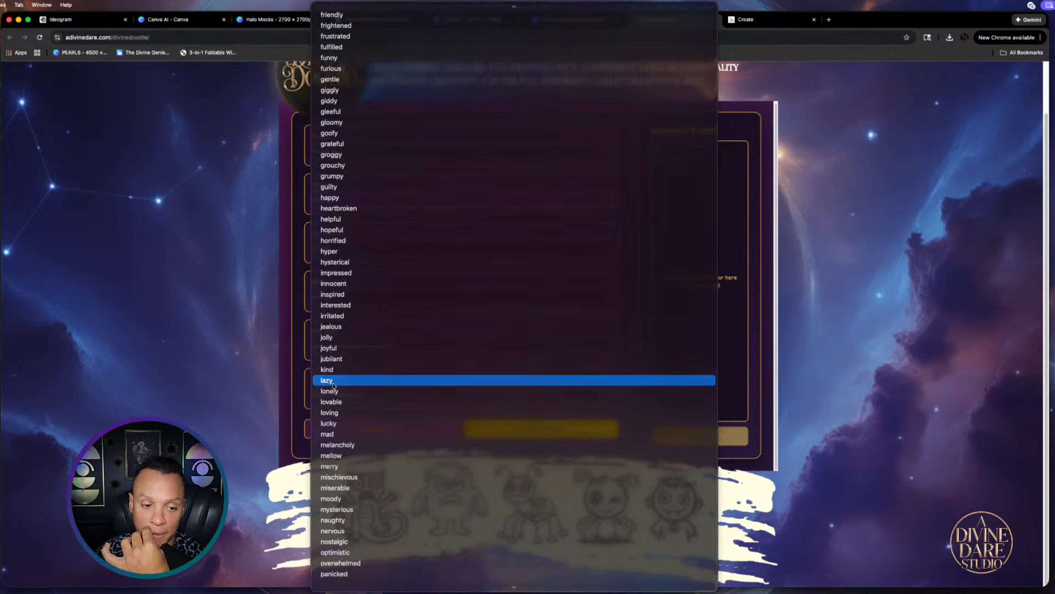
click(330, 413)
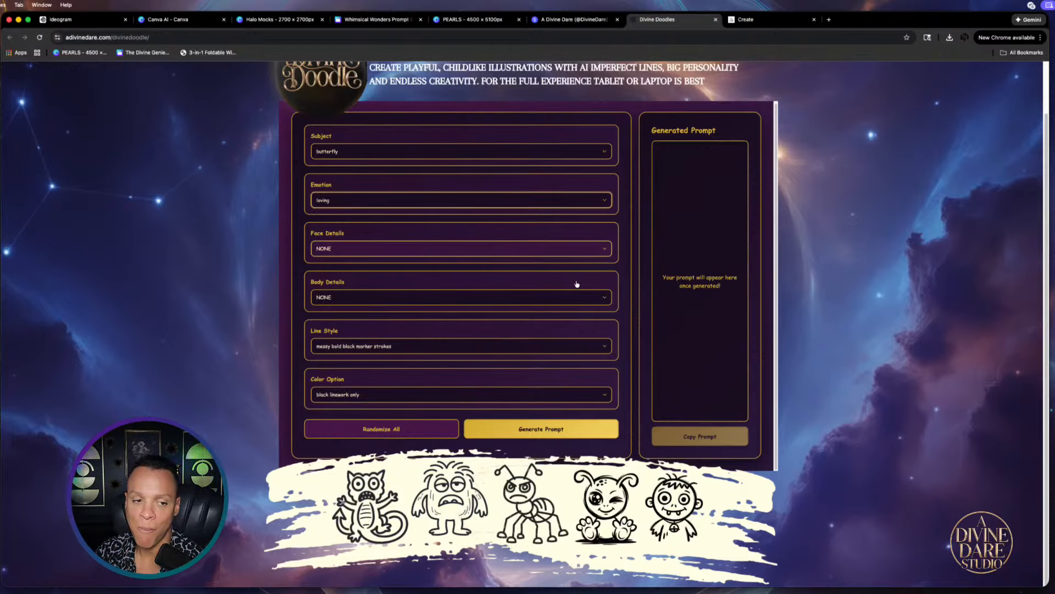
click(605, 249)
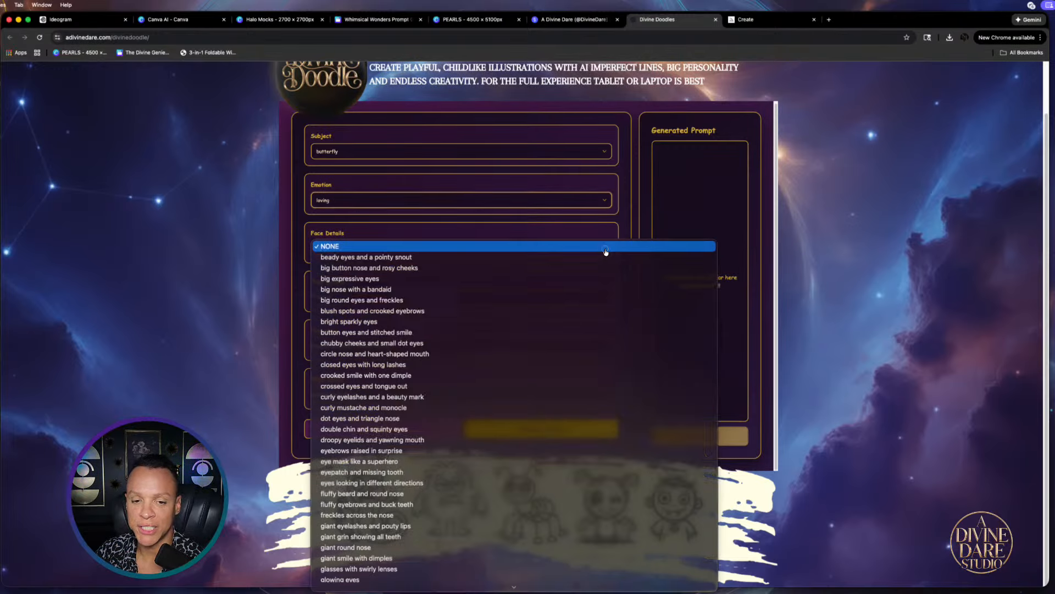
click(362, 279)
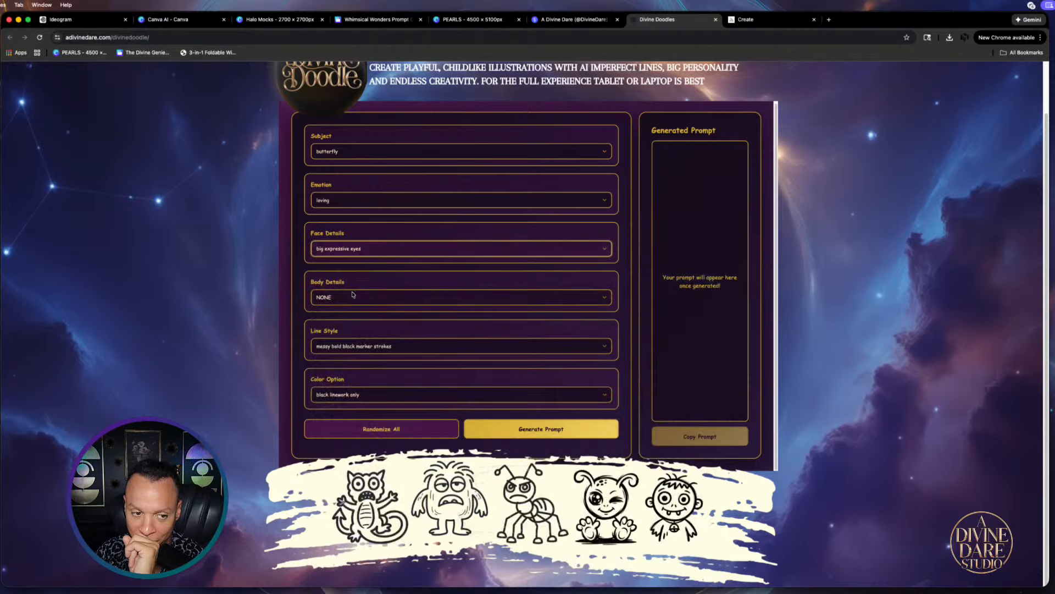
Choose "lying on back with paws up" as the doodle's body details
click(581, 296)
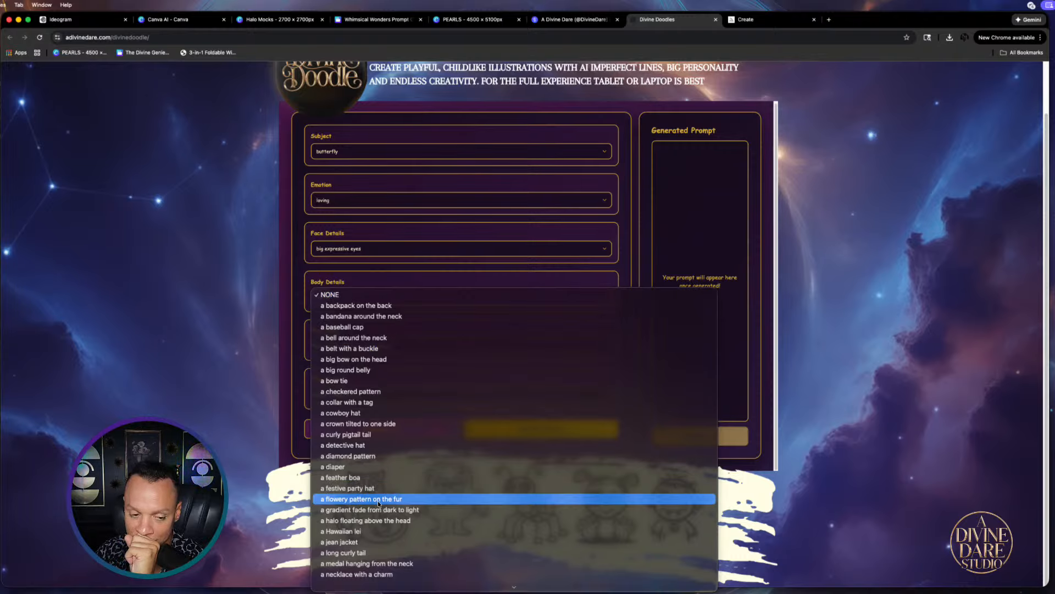
scroll(378, 502, down, 5)
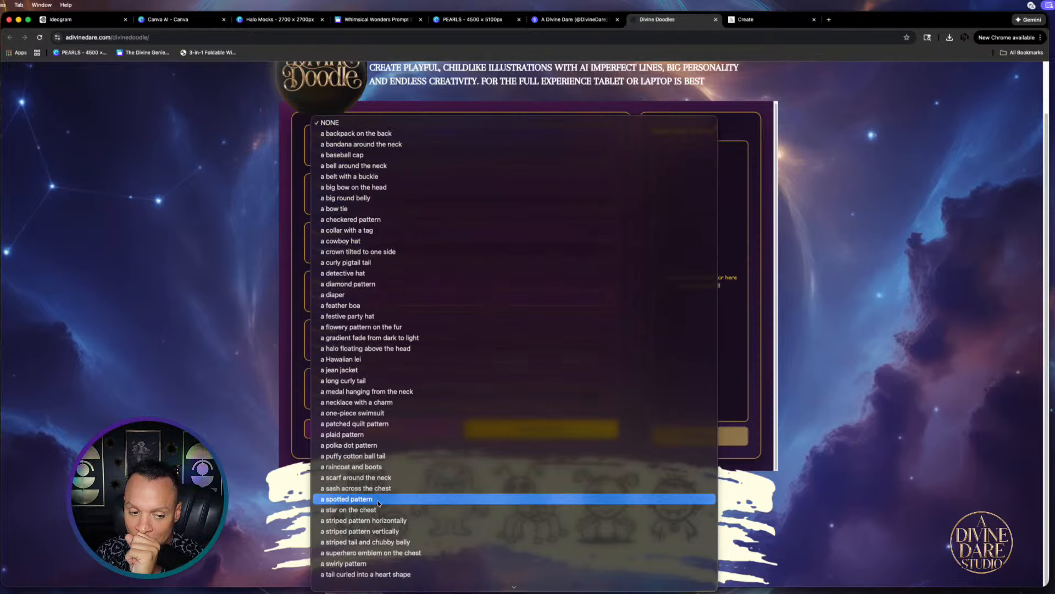
scroll(379, 501, down, 4)
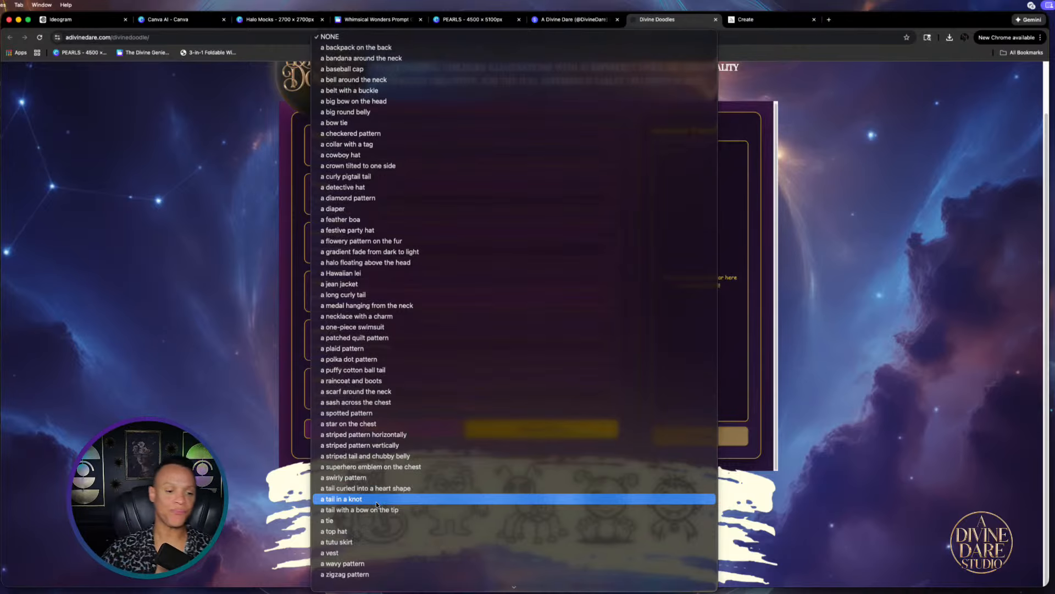
scroll(374, 503, down, 5)
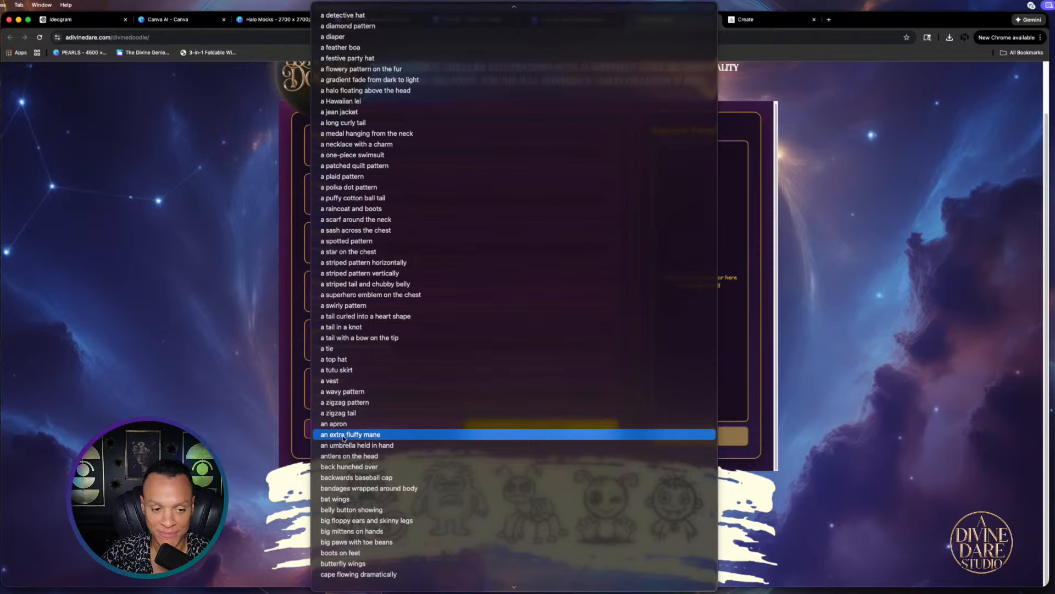
scroll(343, 438, down, 8)
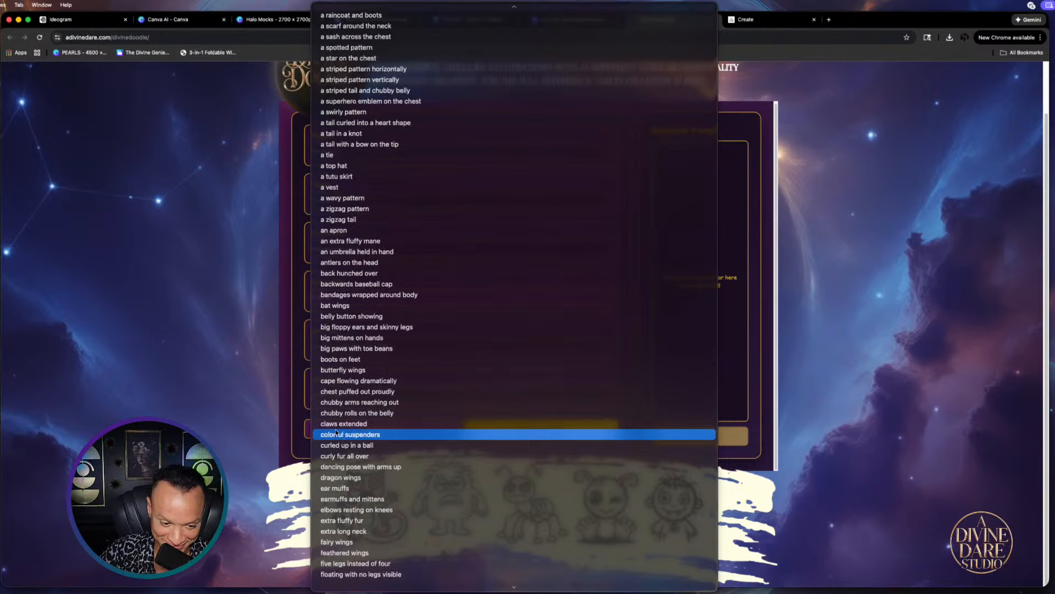
scroll(336, 432, down, 5)
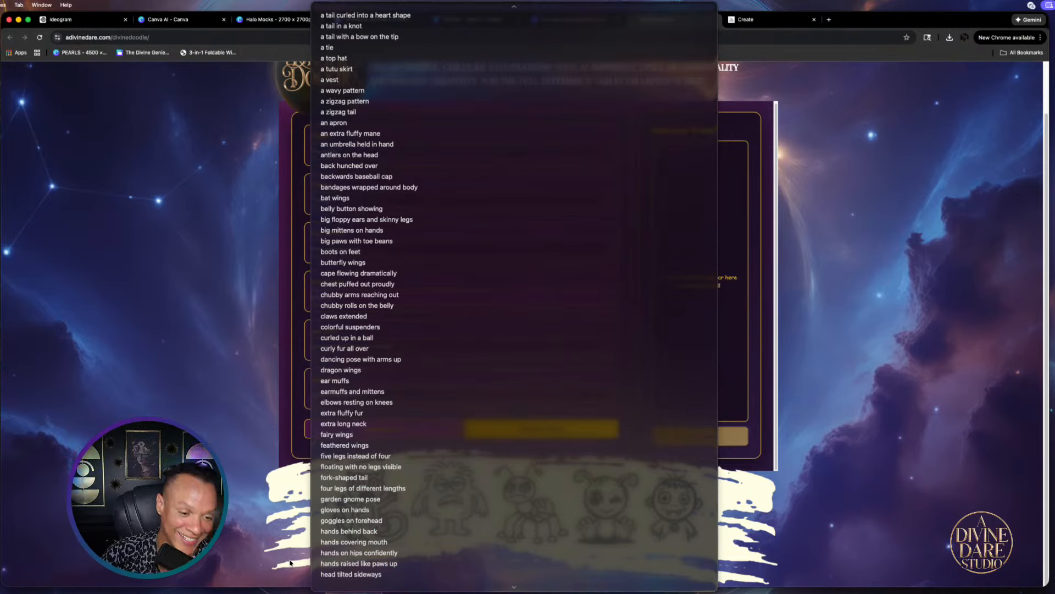
scroll(344, 528, down, 11)
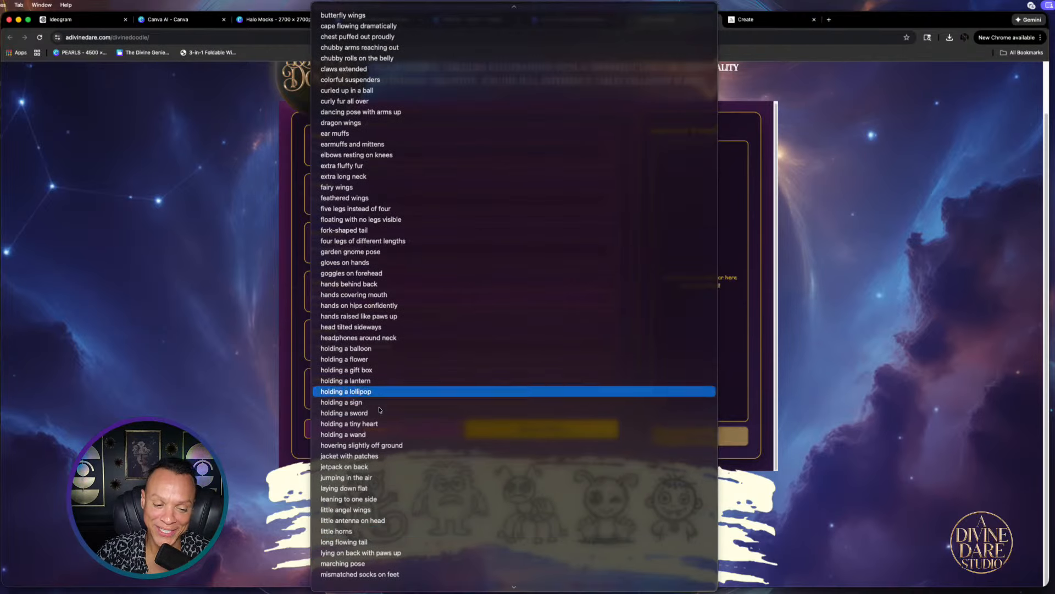
scroll(352, 511, down, 2)
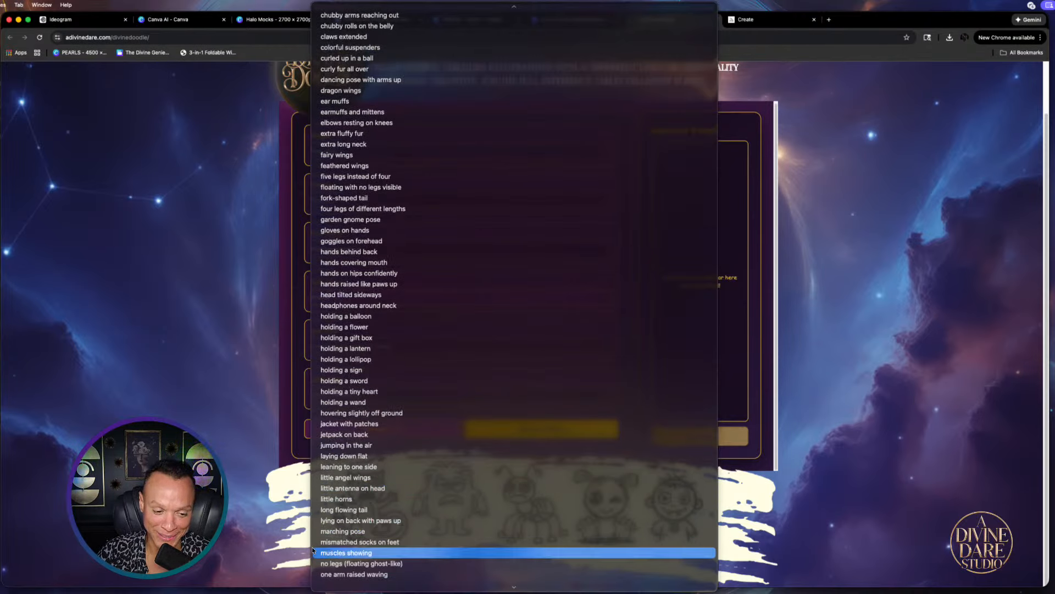
click(344, 520)
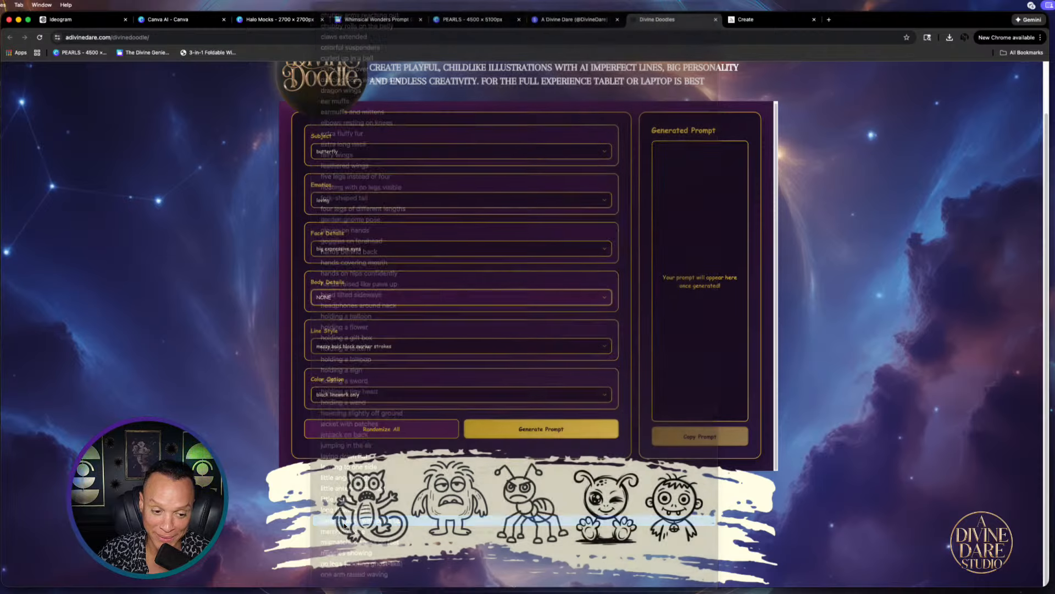
Set the line style to messy thin and thick mixed lines with disproportionate features and the color option to pastel pink accents
click(605, 351)
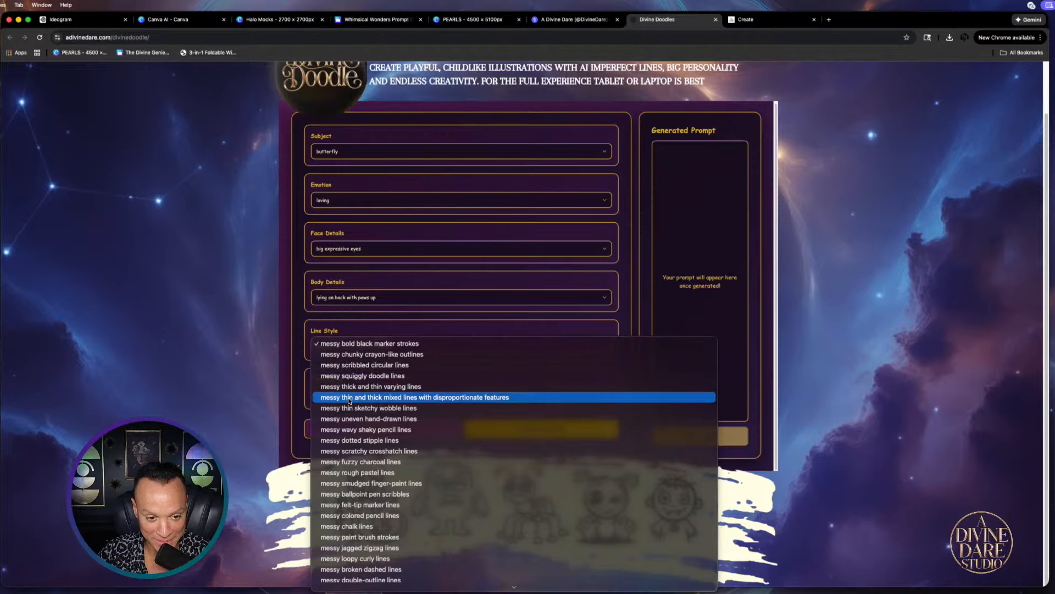
scroll(368, 410, down, 3)
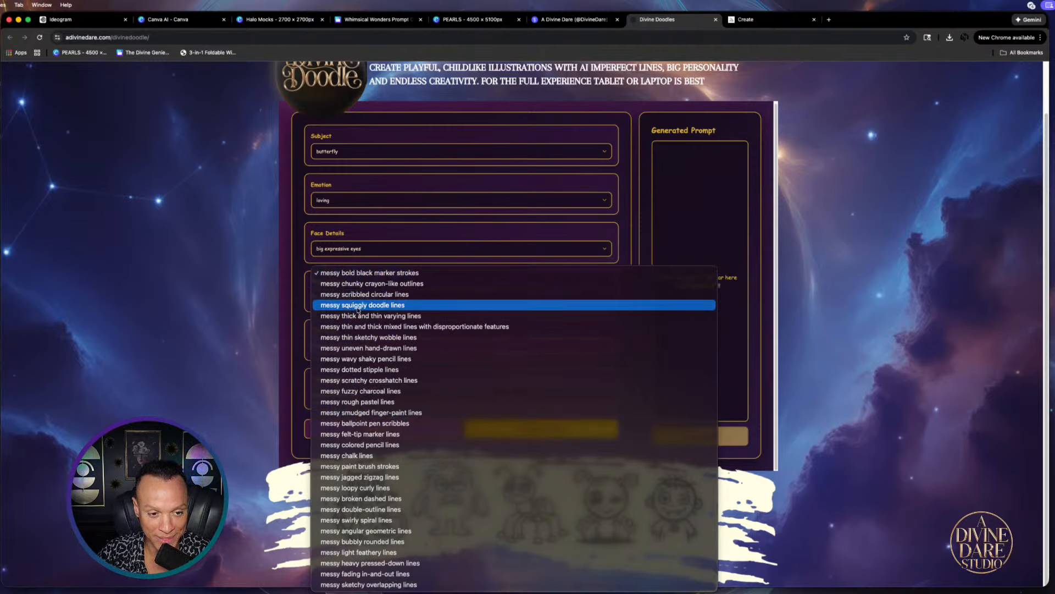
click(453, 328)
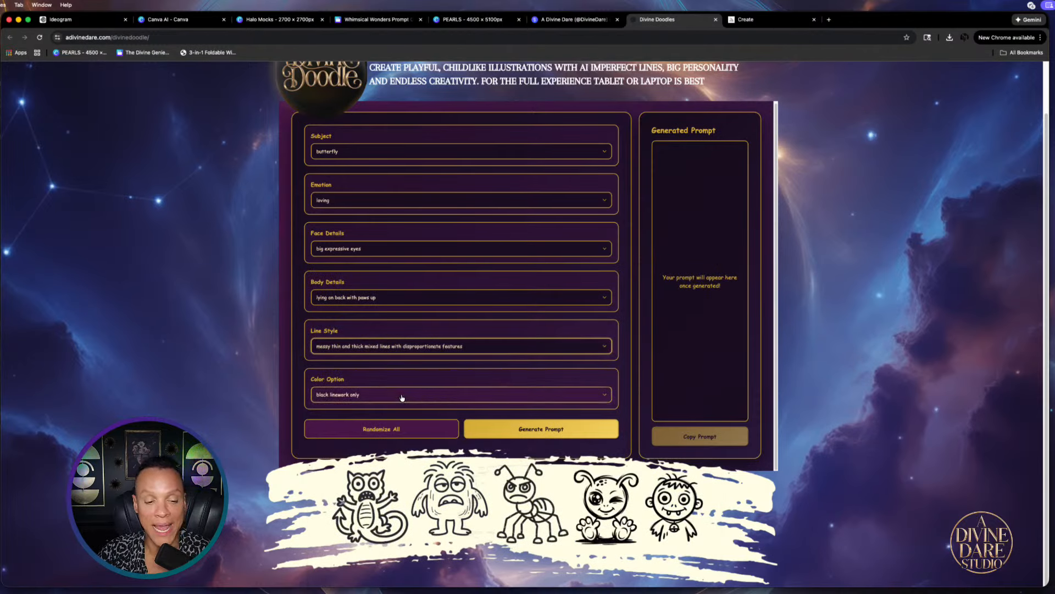
click(605, 395)
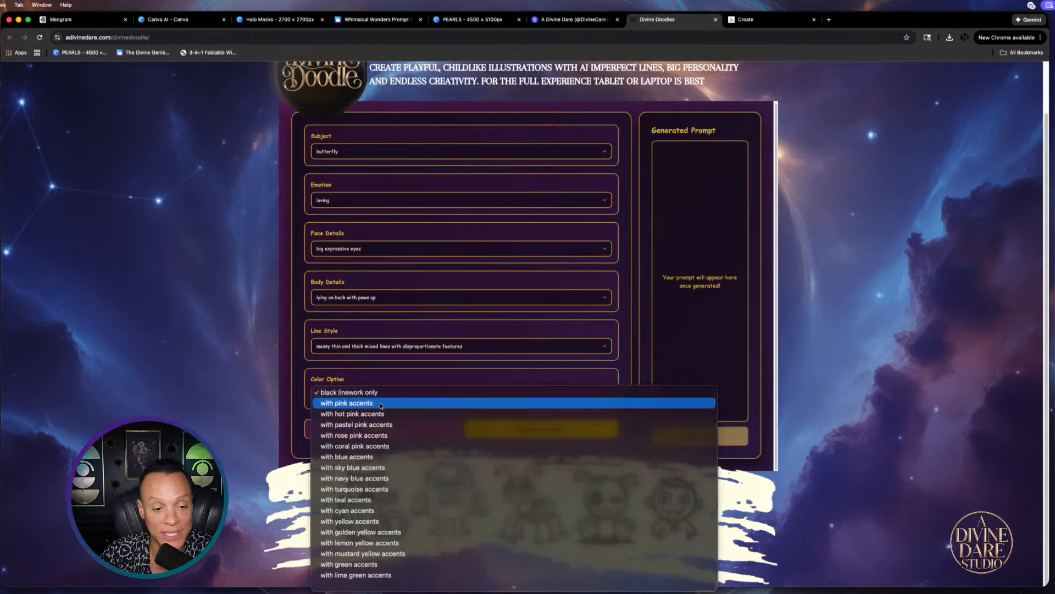
click(355, 427)
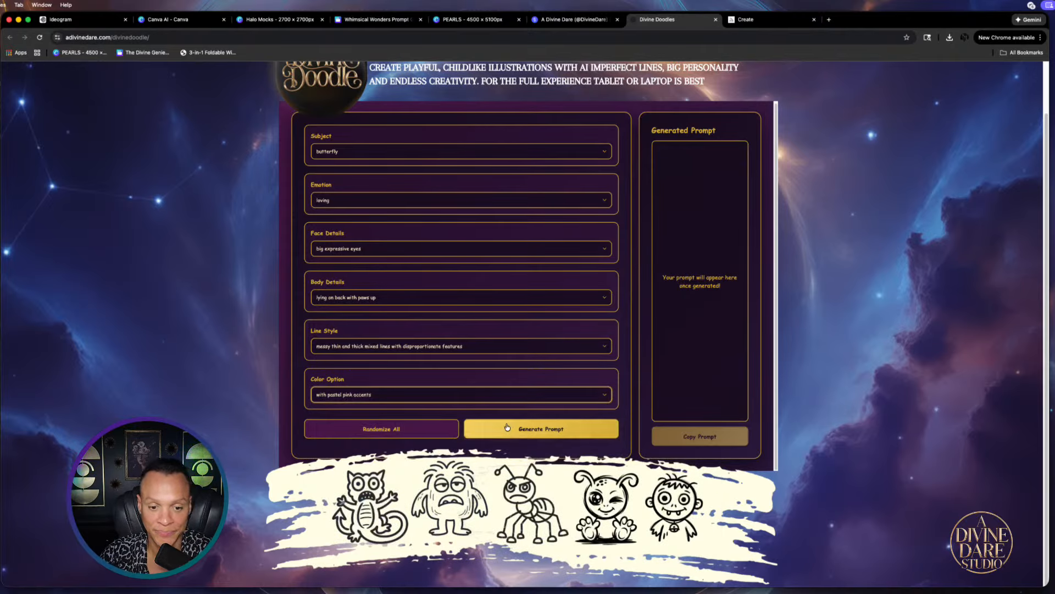
Generate the butterfly doodle prompt from the chosen options and copy it to the clipboard
click(537, 431)
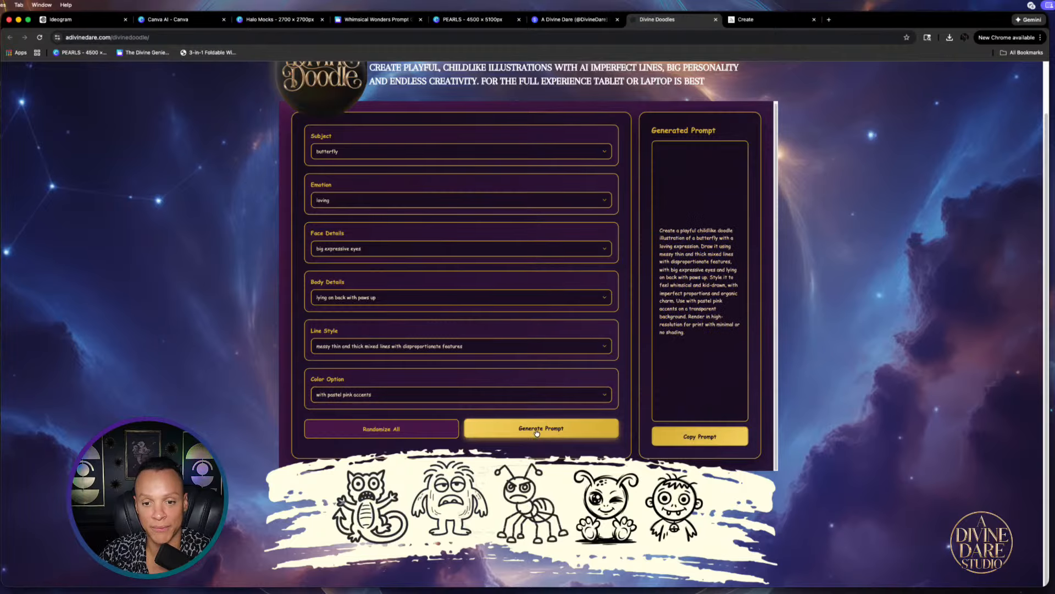
click(702, 439)
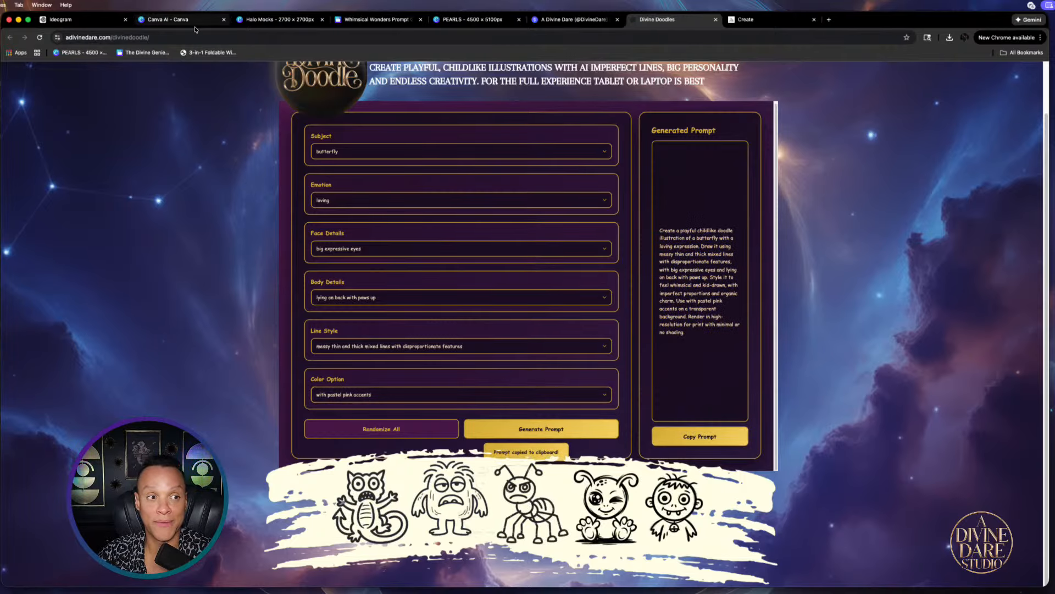
Switch to Canva AI and generate images from the copied butterfly doodle prompt
click(167, 19)
scroll(501, 115, up, 3)
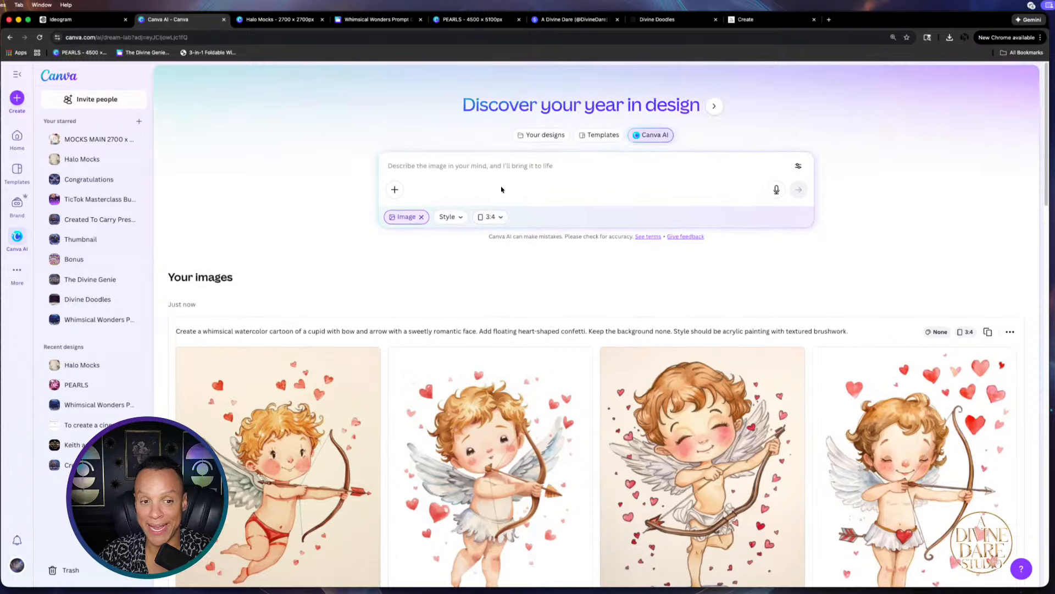
click(441, 163)
right_click(440, 163)
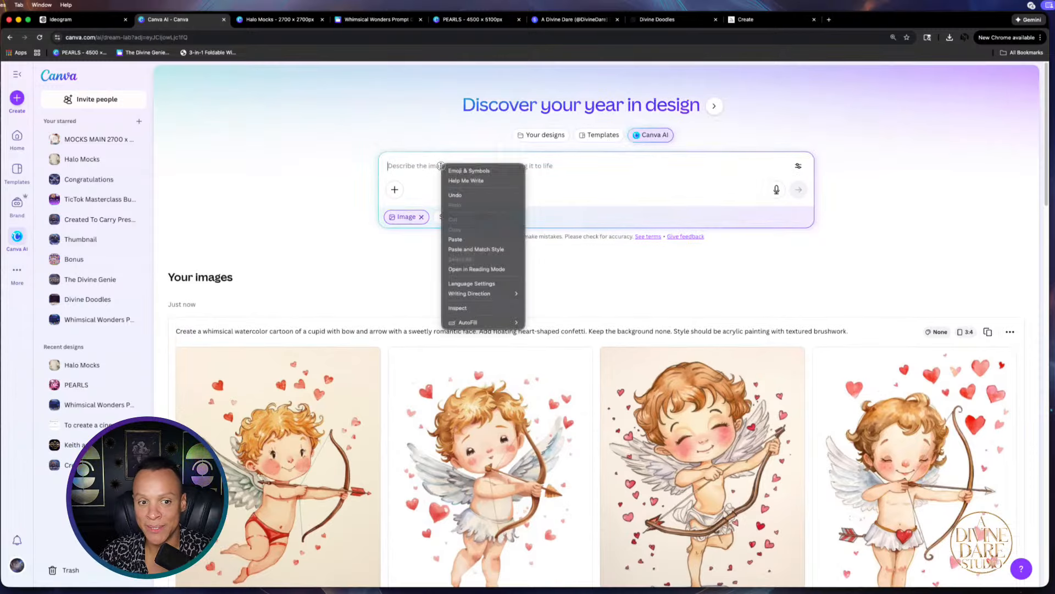
click(460, 241)
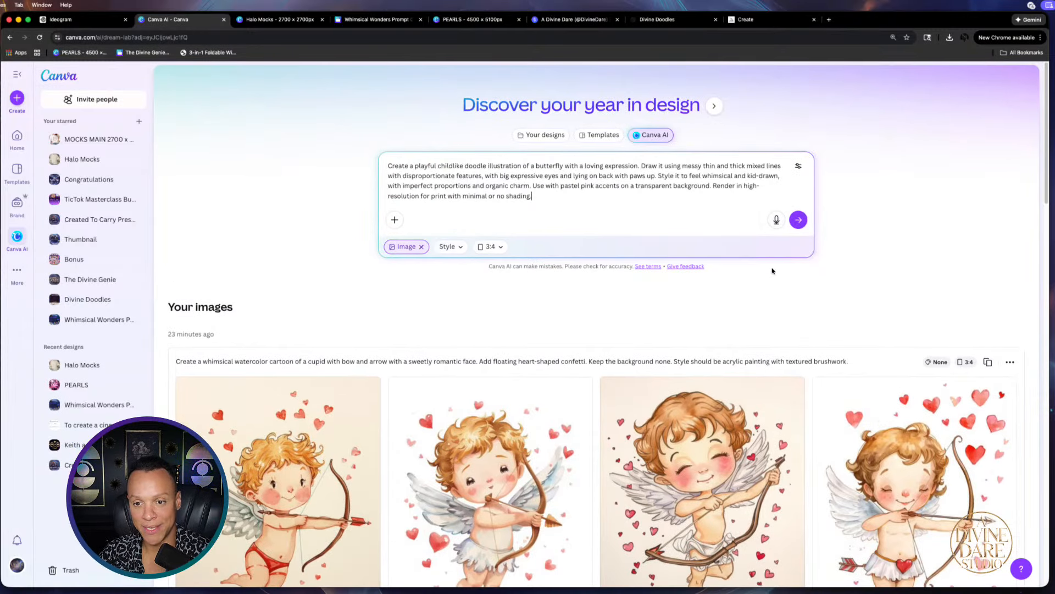
click(798, 221)
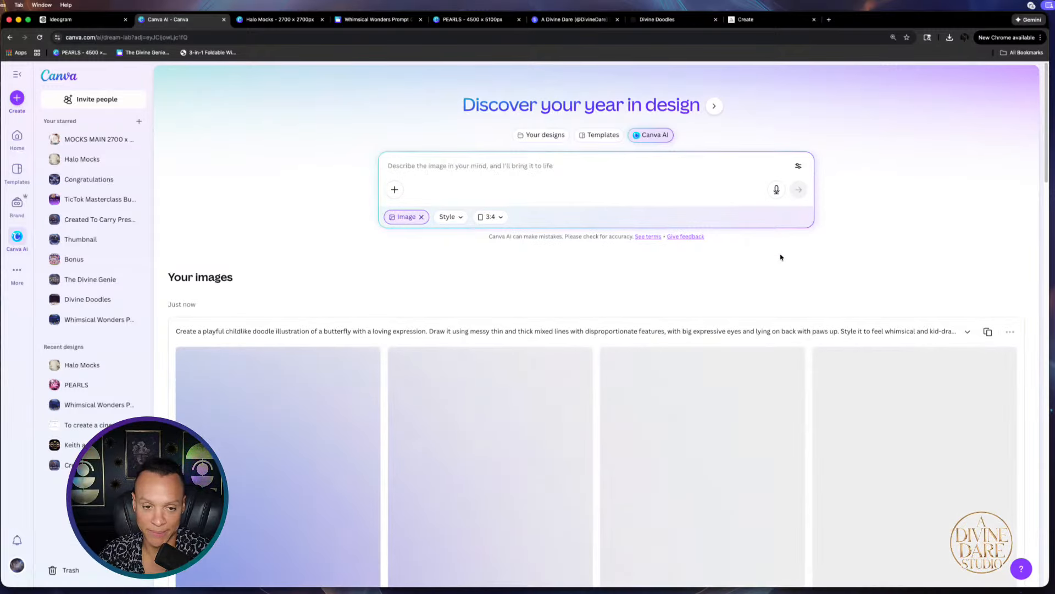
Inspect the generated butterfly doodles, viewing the fourth and second images enlarged
scroll(721, 387, down, 2)
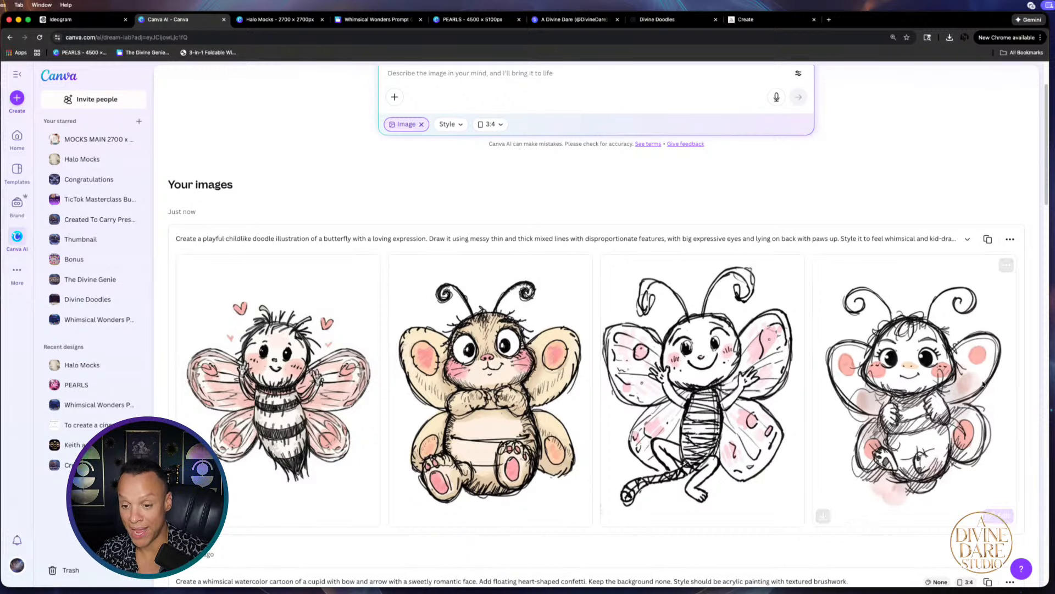
click(904, 398)
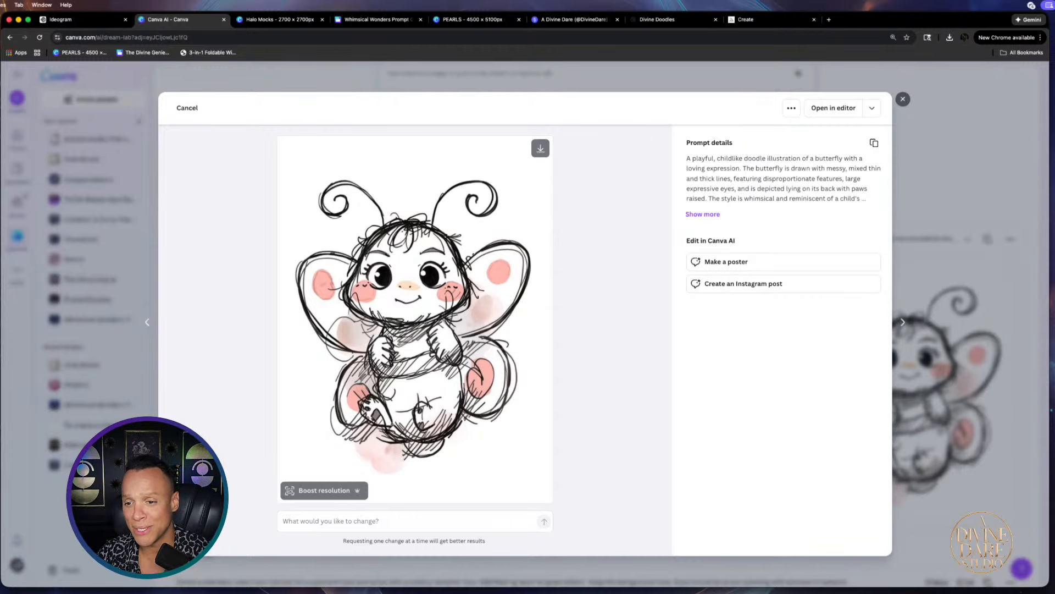
click(850, 81)
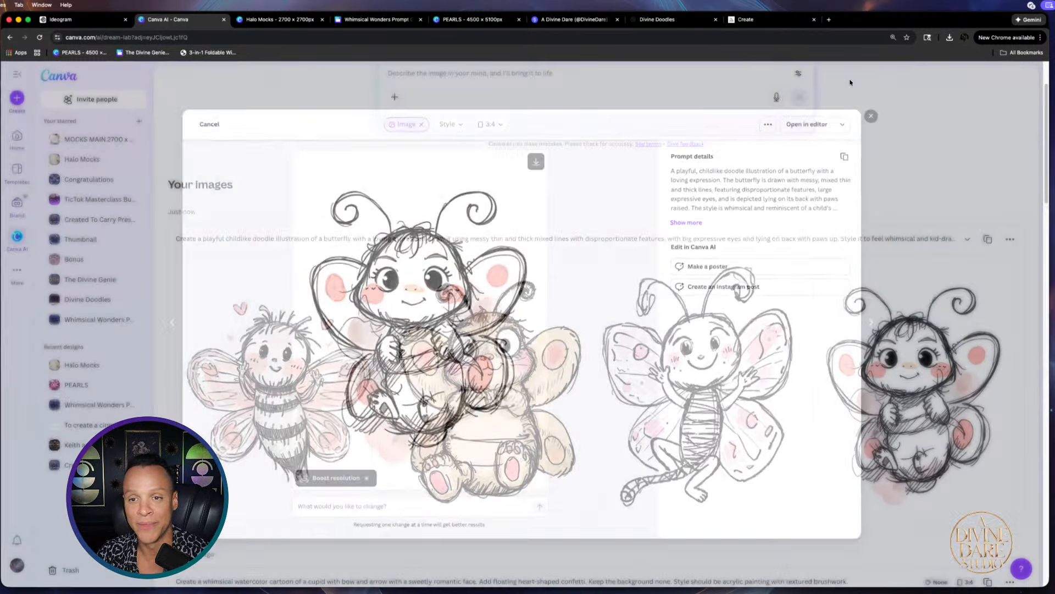
click(405, 428)
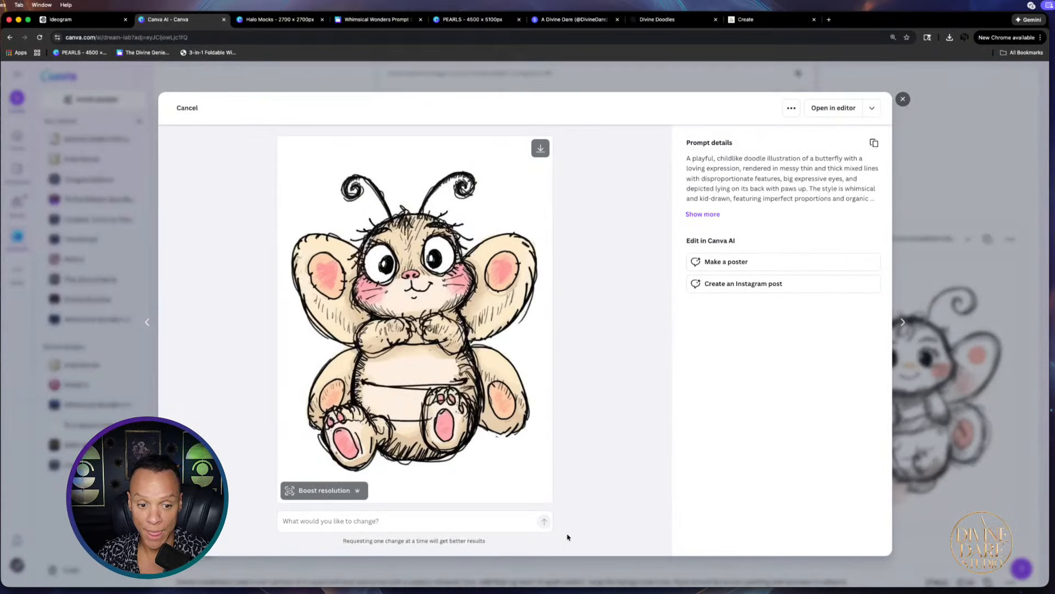
click(1012, 114)
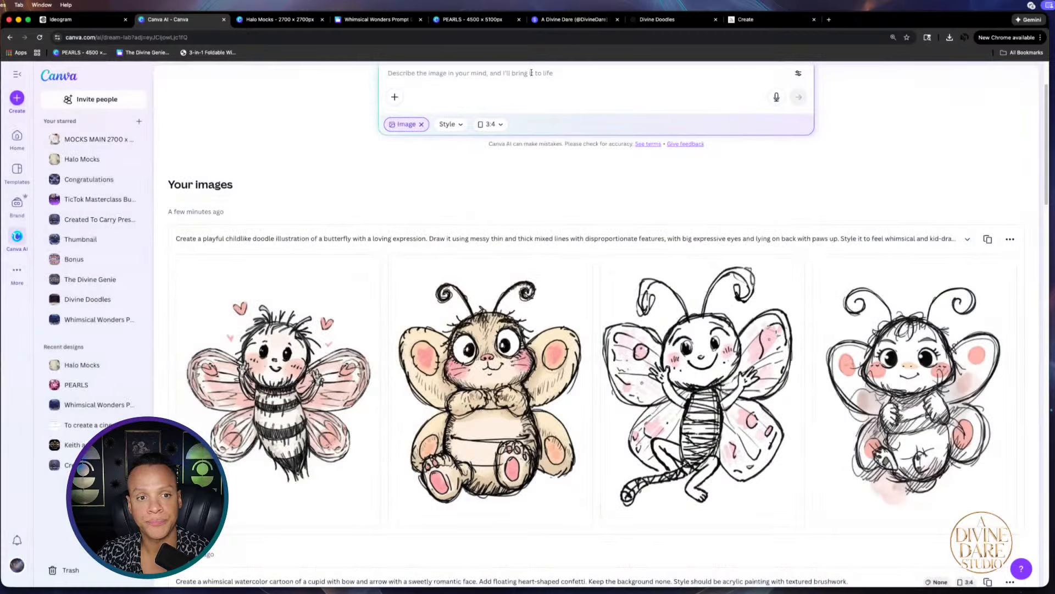
Reuse the butterfly doodle prompt and replace "butterfly" with "cupid"
click(987, 239)
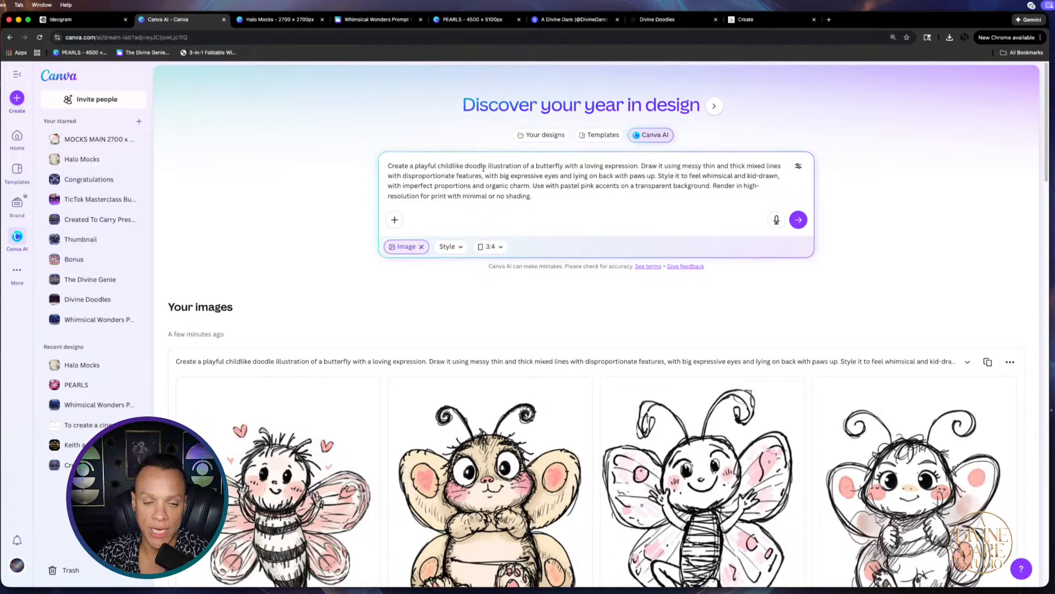
drag(566, 167, 537, 167)
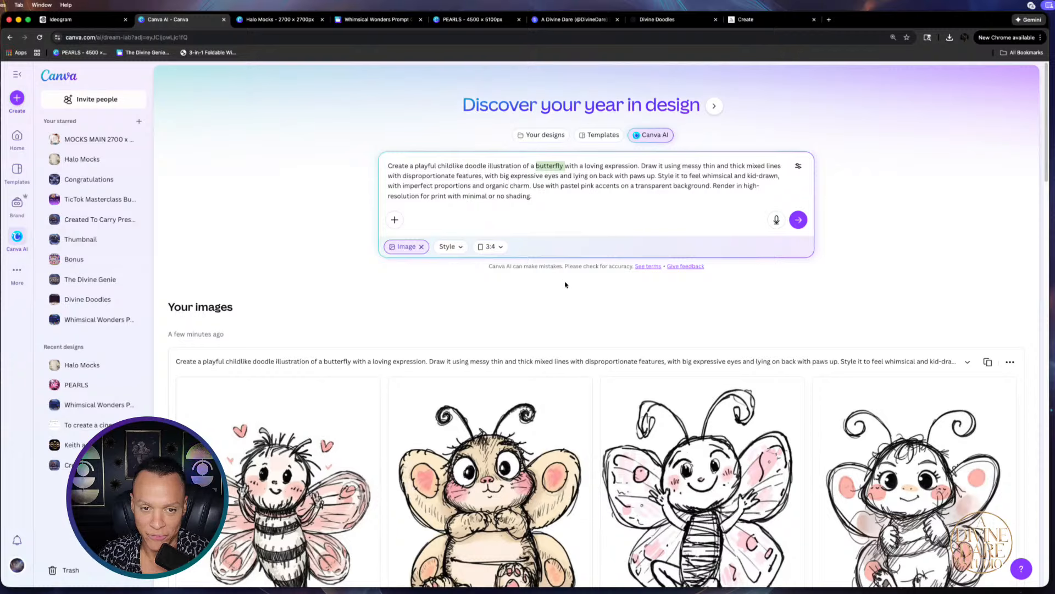
text(cupid)
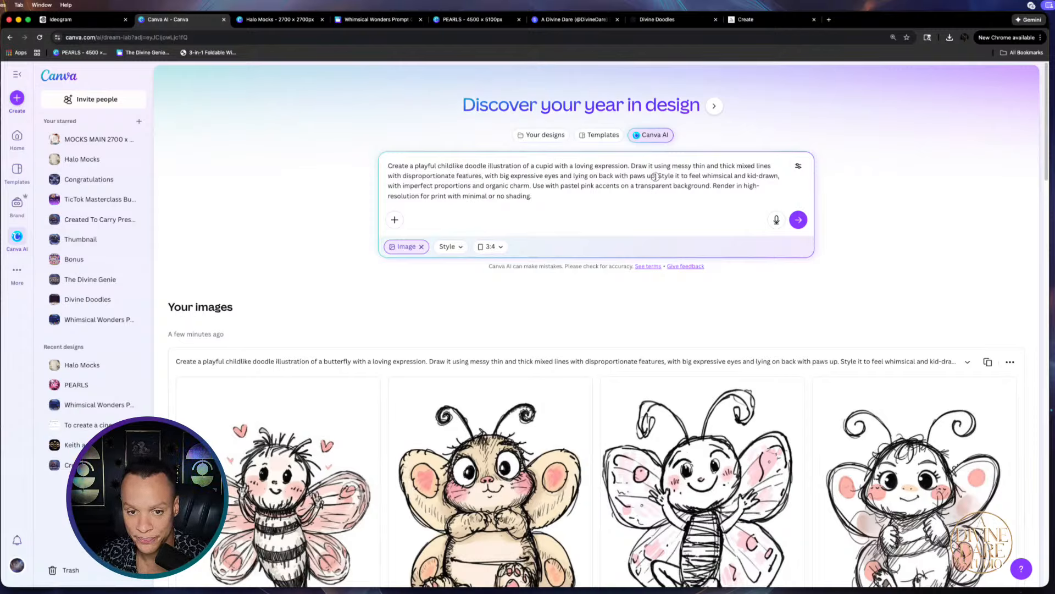
Remove "with paws up" from the cupid prompt, ending the sentence after "lying on back", and generate the images
drag(655, 177, 616, 176)
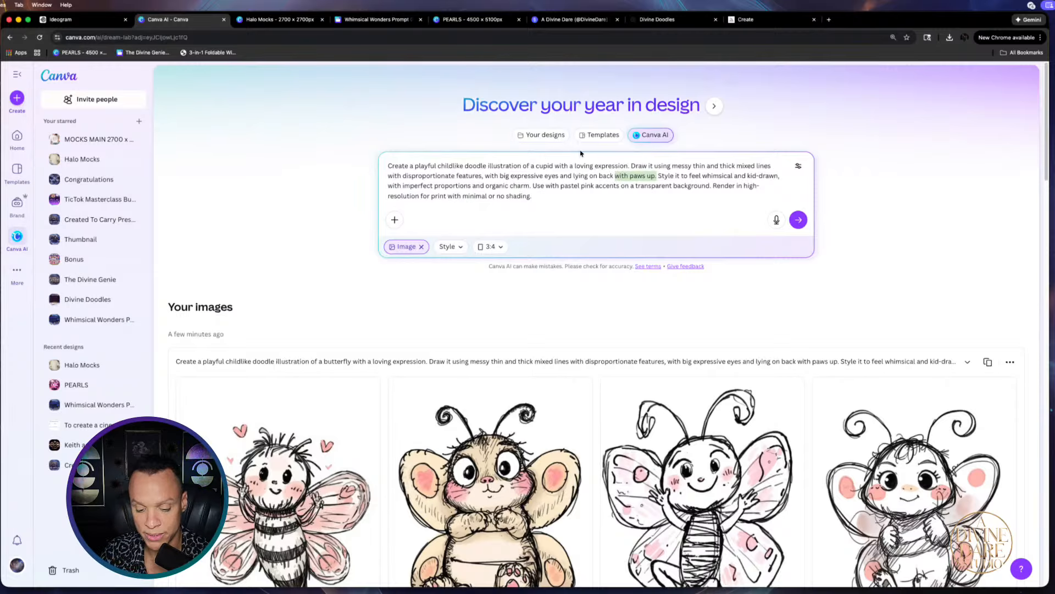
key(BackSpace)
key(BackSpace)
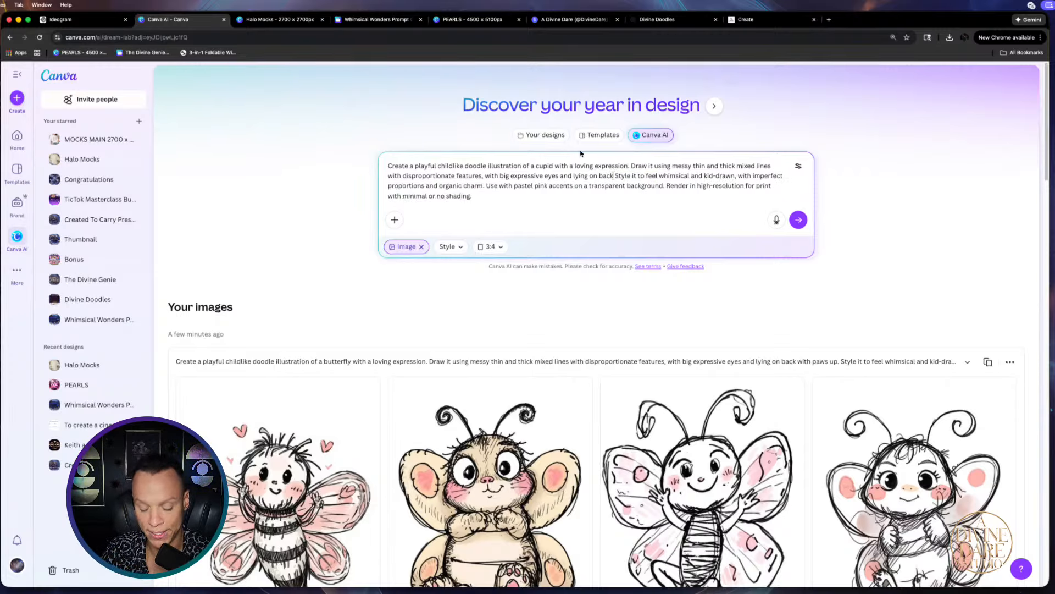
text(.)
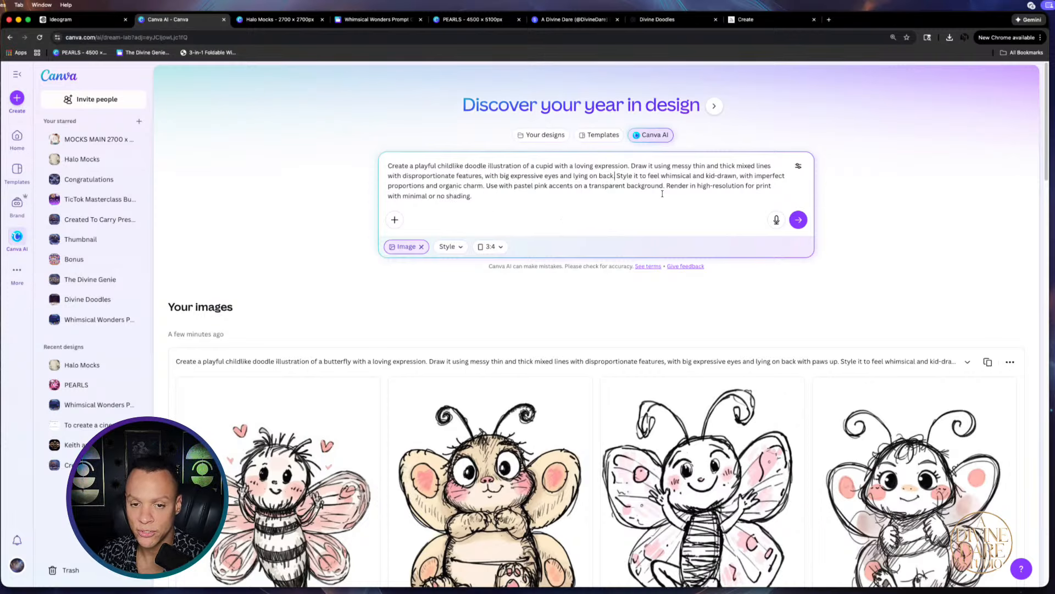
click(798, 219)
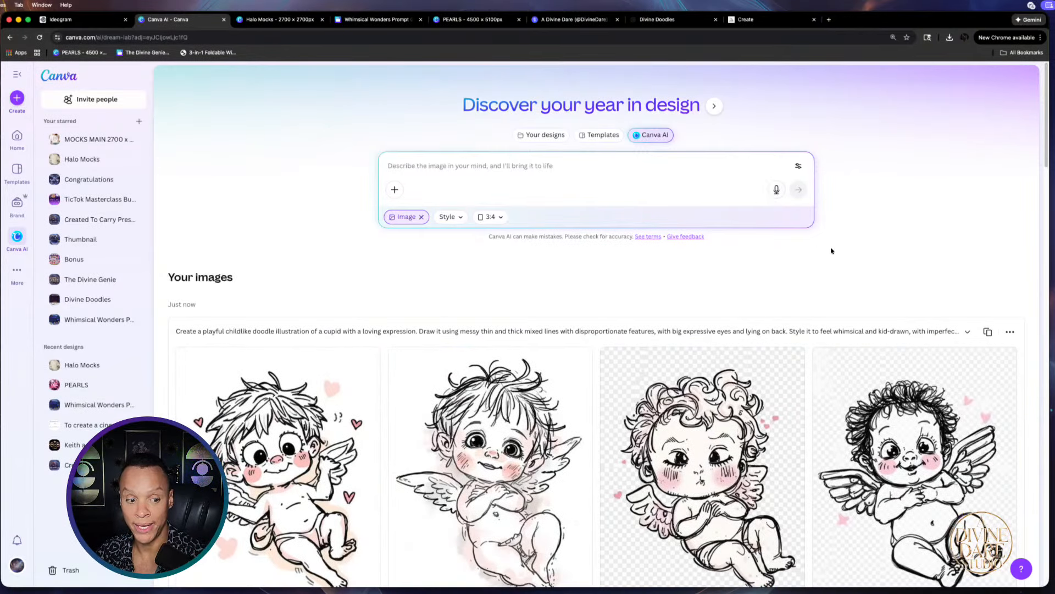
Load the cupid doodle prompt back into the Canva AI prompt box and copy its full text
scroll(847, 275, down, 3)
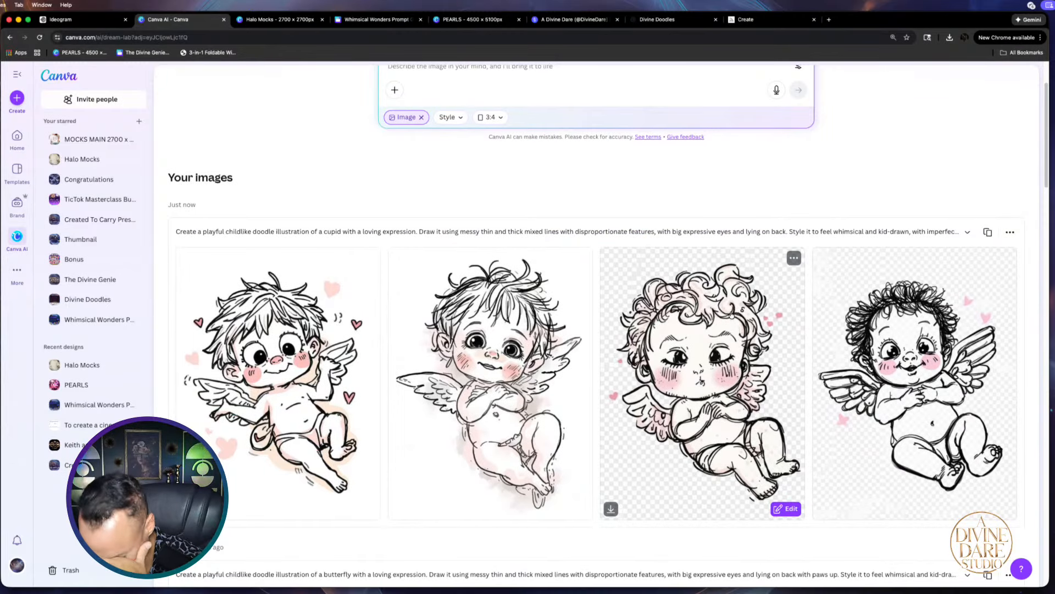
click(986, 233)
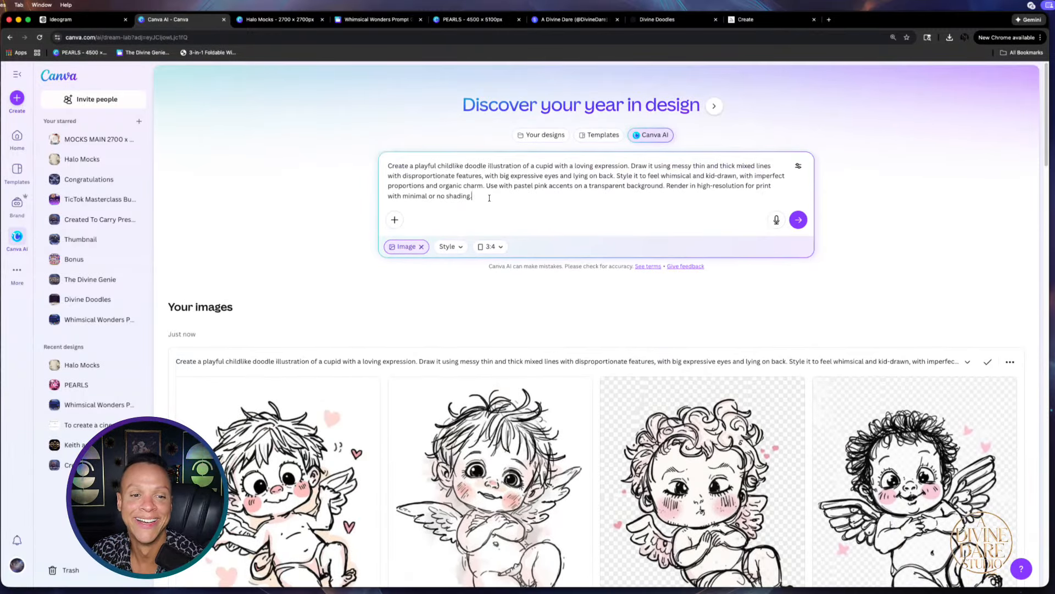
drag(490, 198, 387, 165)
right_click(452, 174)
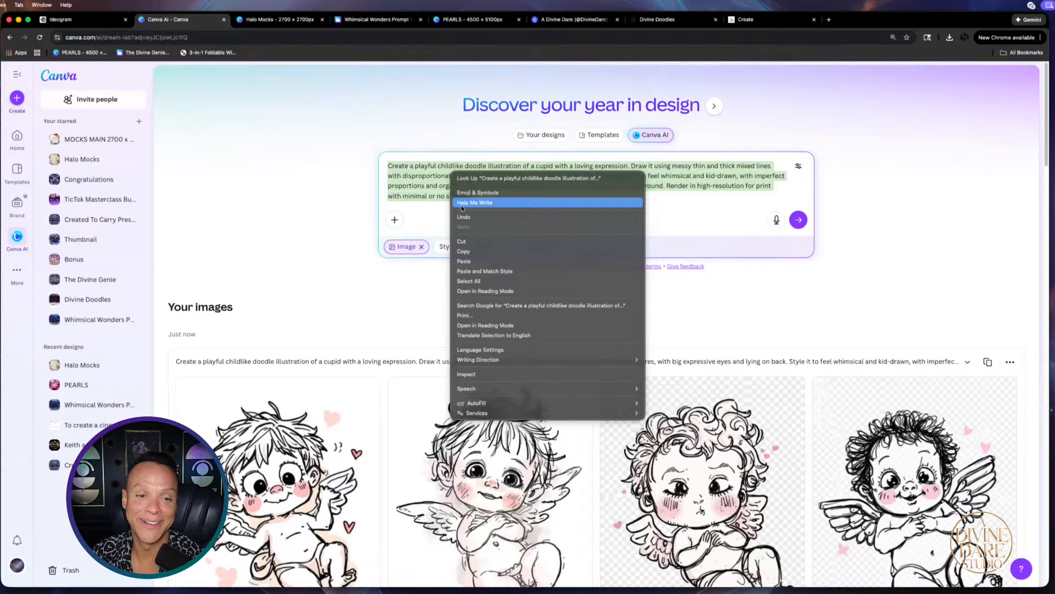
click(466, 251)
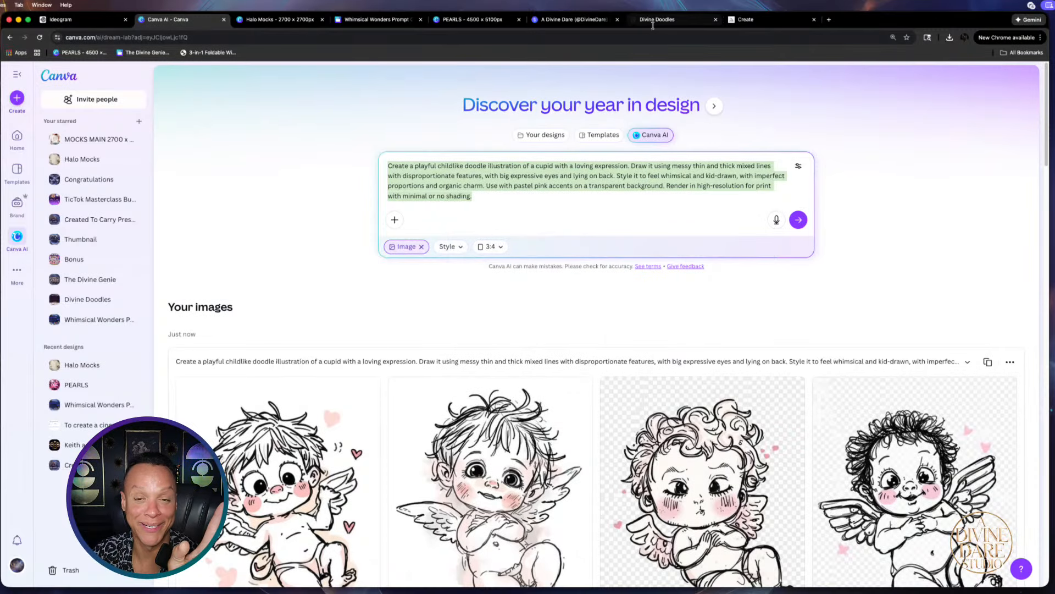
click(678, 21)
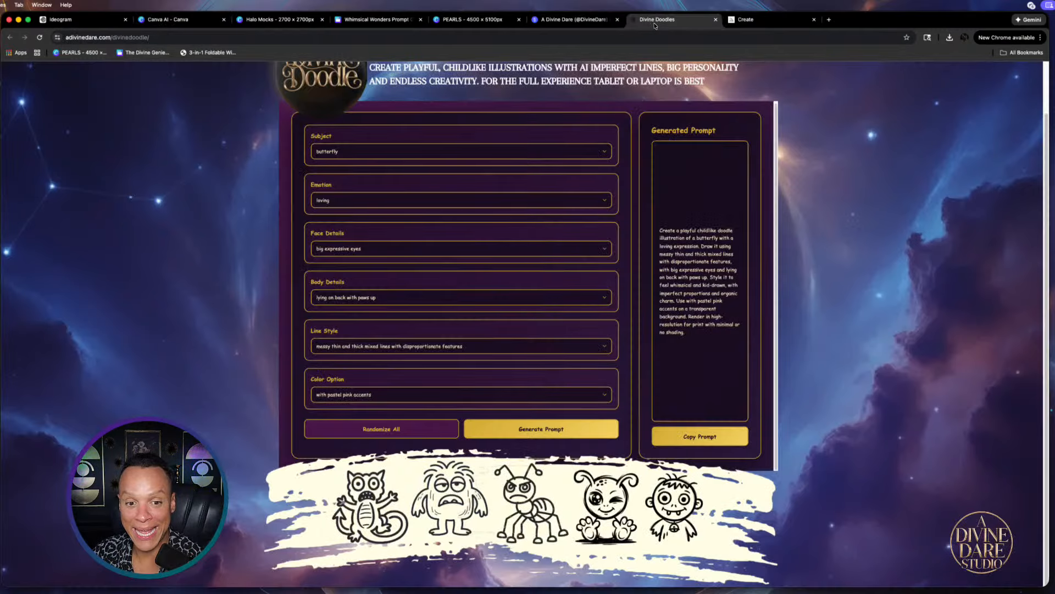
click(748, 20)
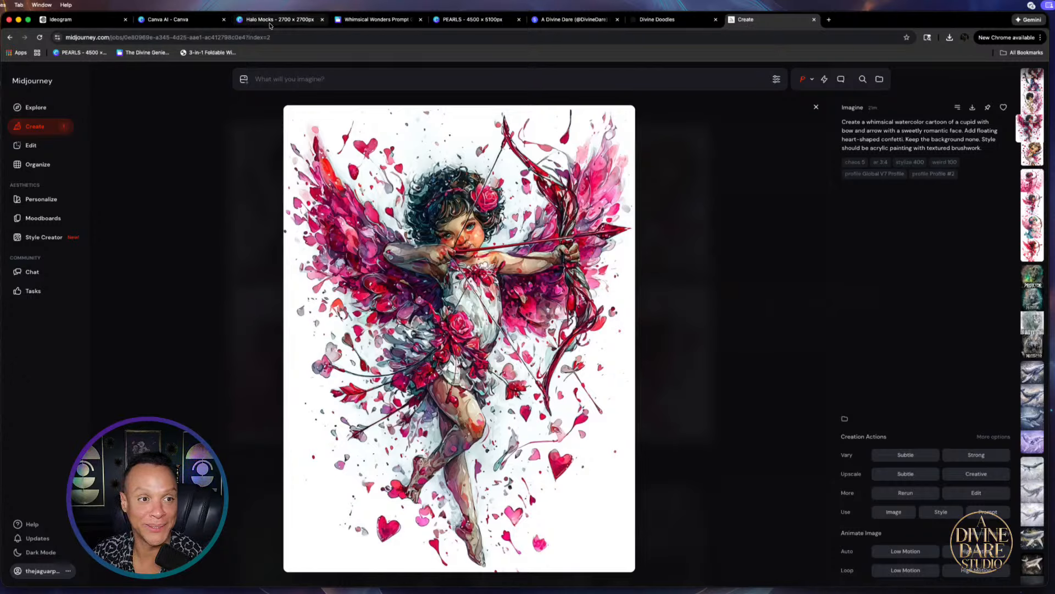
click(181, 23)
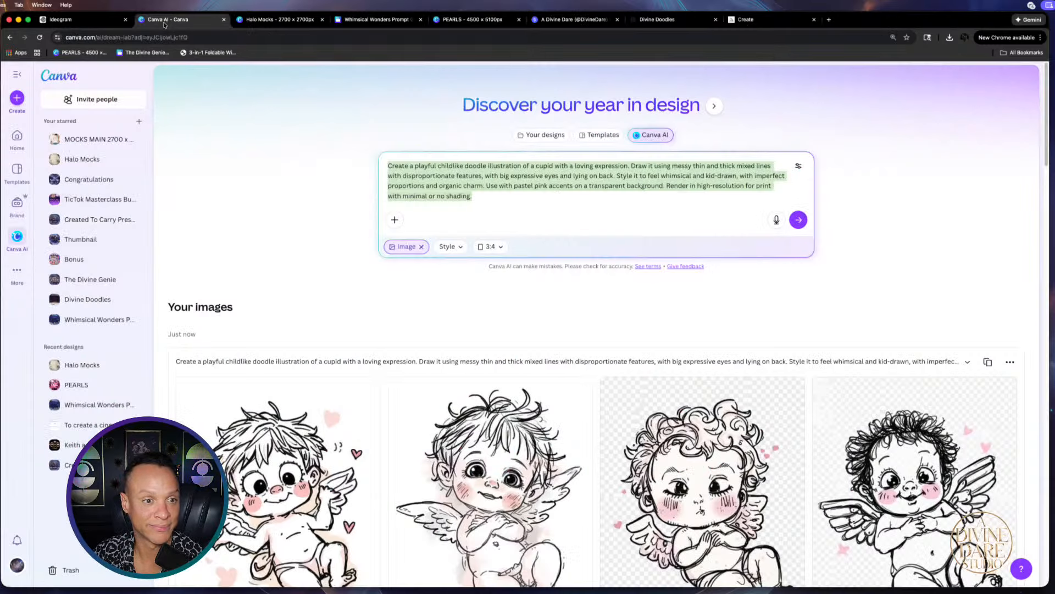
click(411, 20)
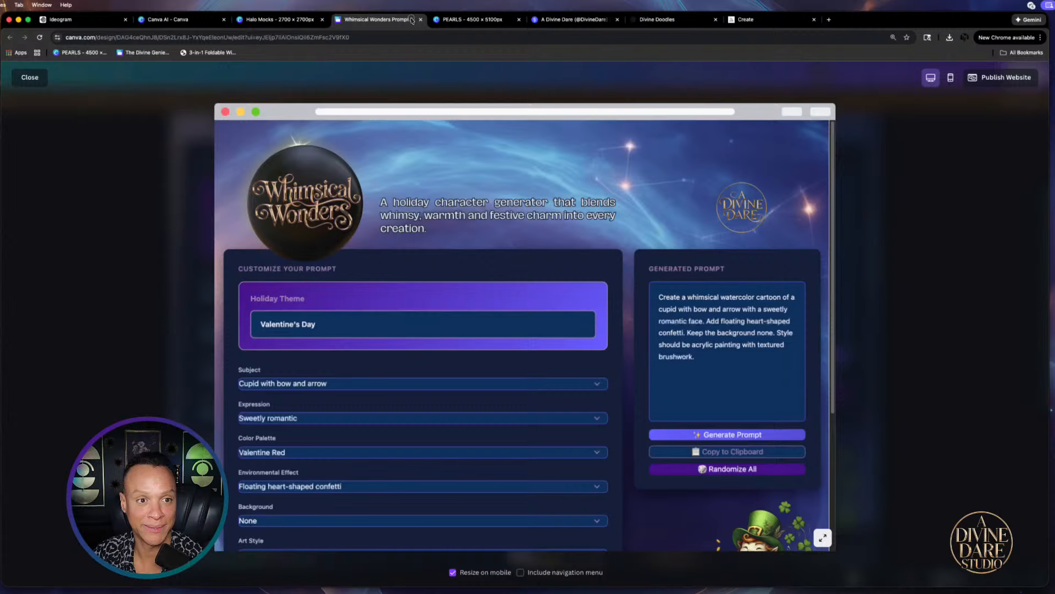
click(473, 19)
click(572, 20)
click(657, 19)
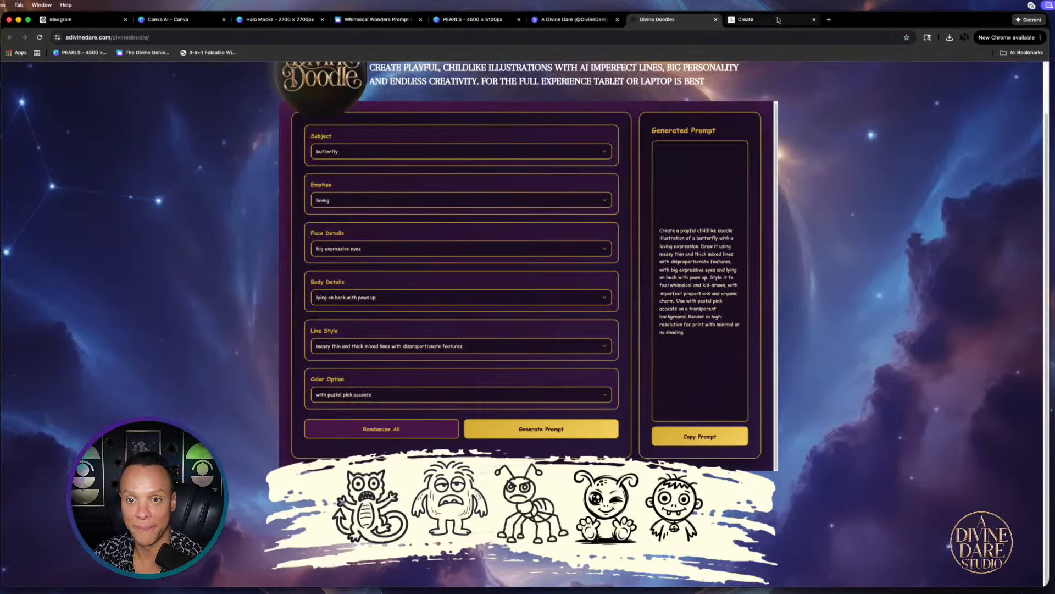
click(753, 20)
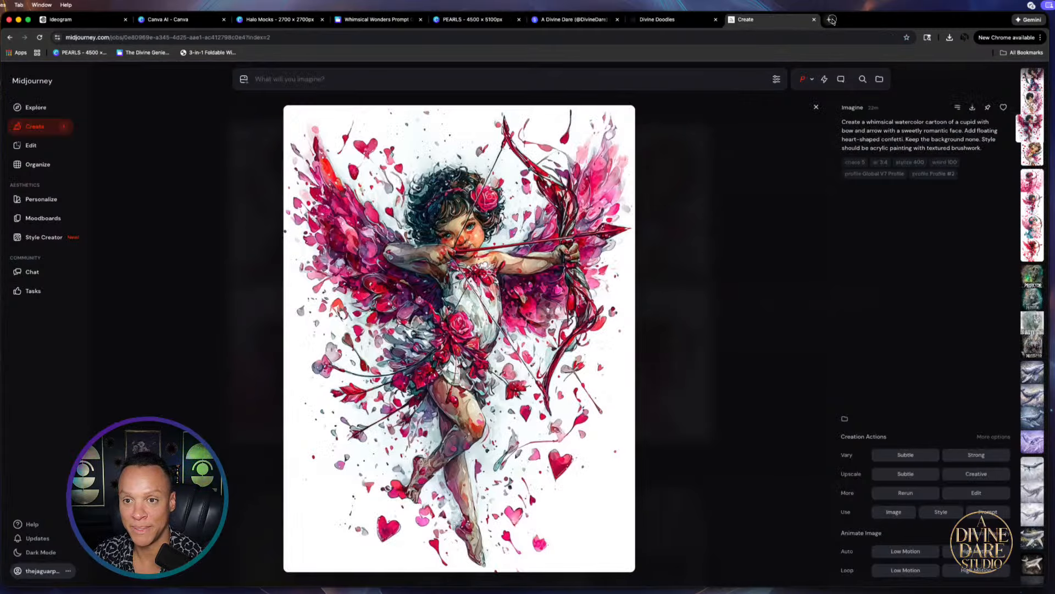
Open Bing Image Creator in a new tab and replace its existing prompt with the copied cupid doodle prompt
click(828, 19)
click(653, 224)
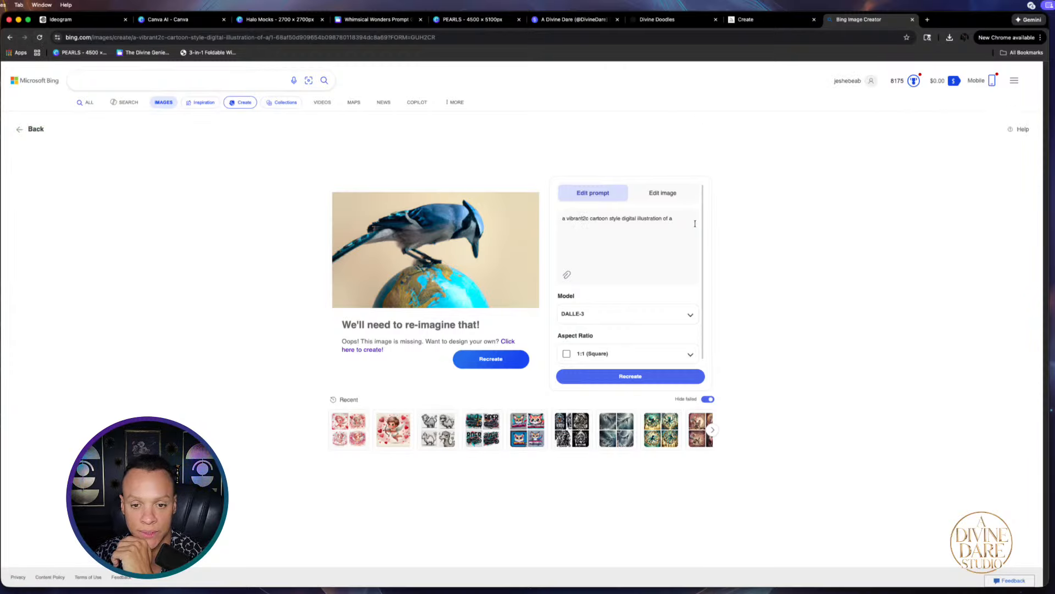
drag(695, 224, 538, 223)
key(super+v)
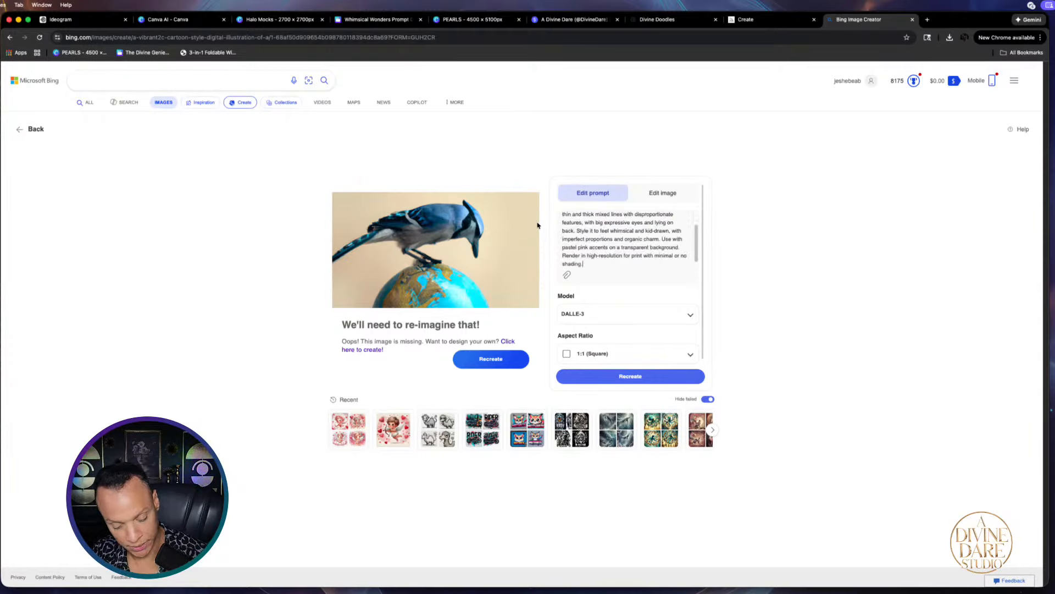
Generate the cupid doodle images in Bing Image Creator and download the seated, curly-haired cupid with pink wings
click(634, 379)
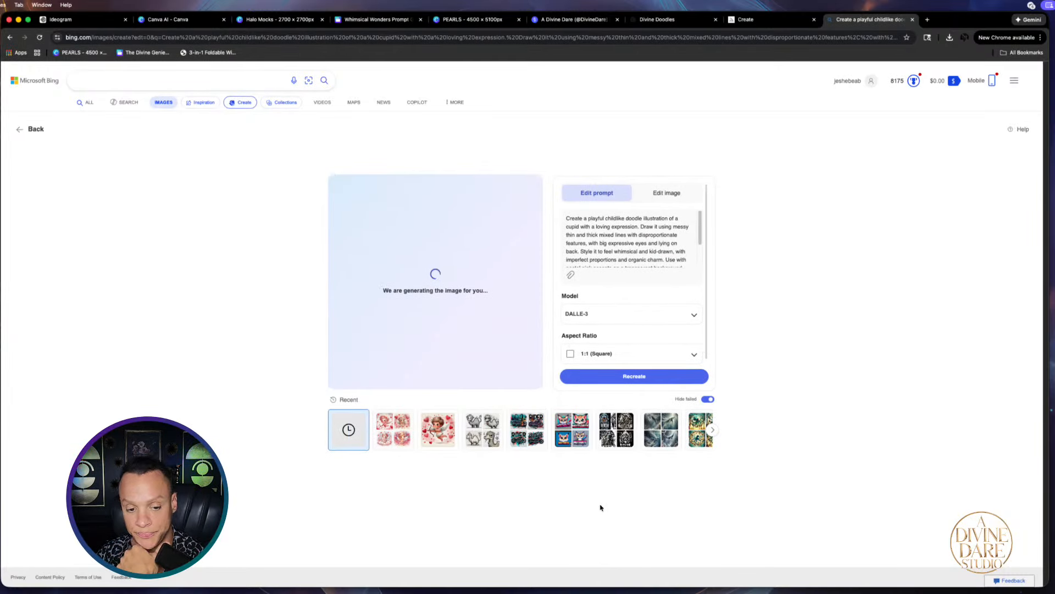
click(486, 439)
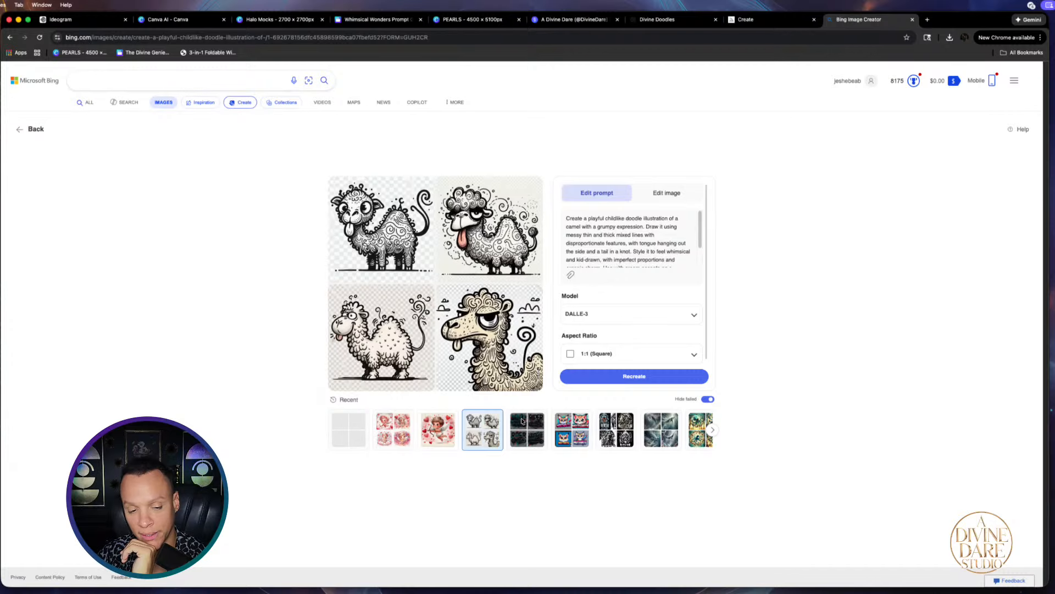
click(352, 432)
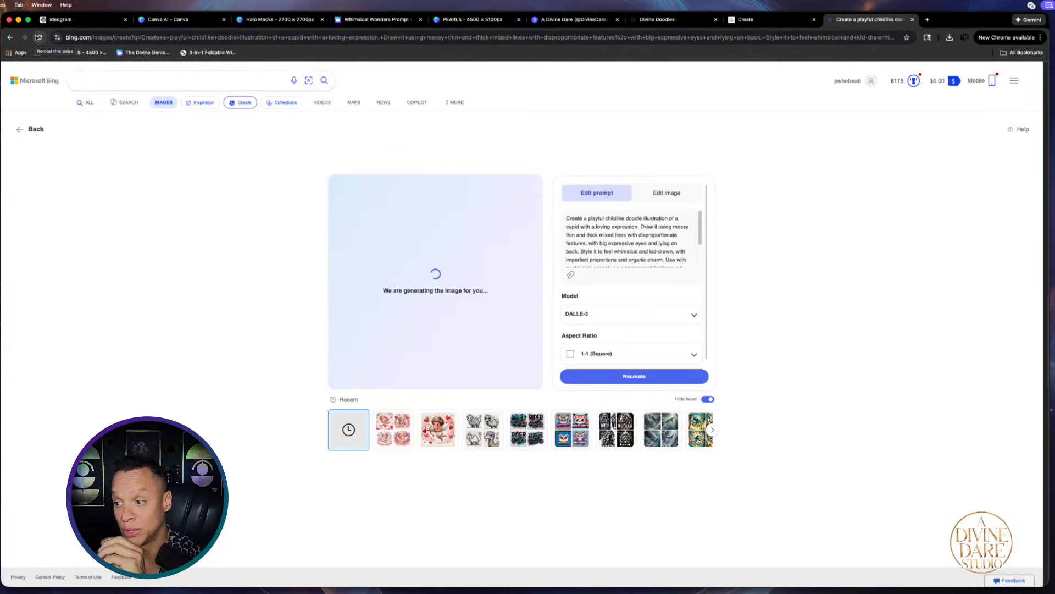
click(36, 34)
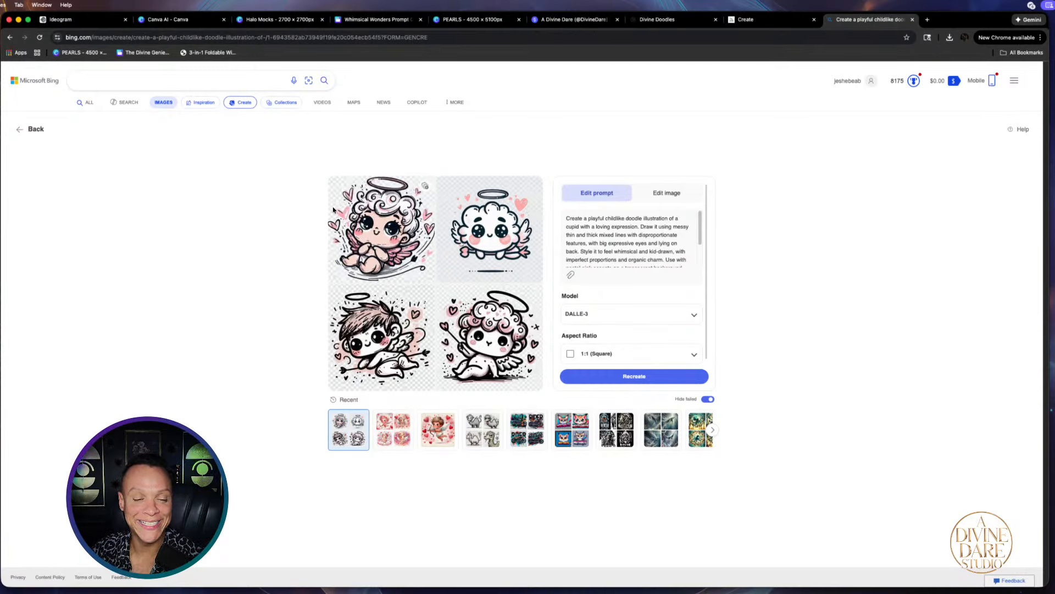
click(401, 246)
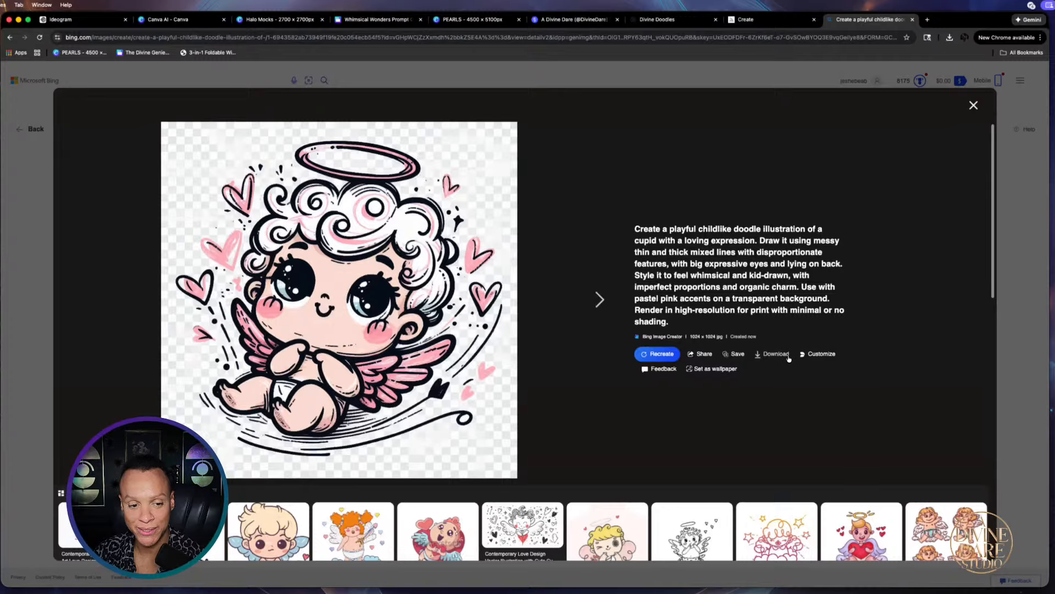
click(765, 355)
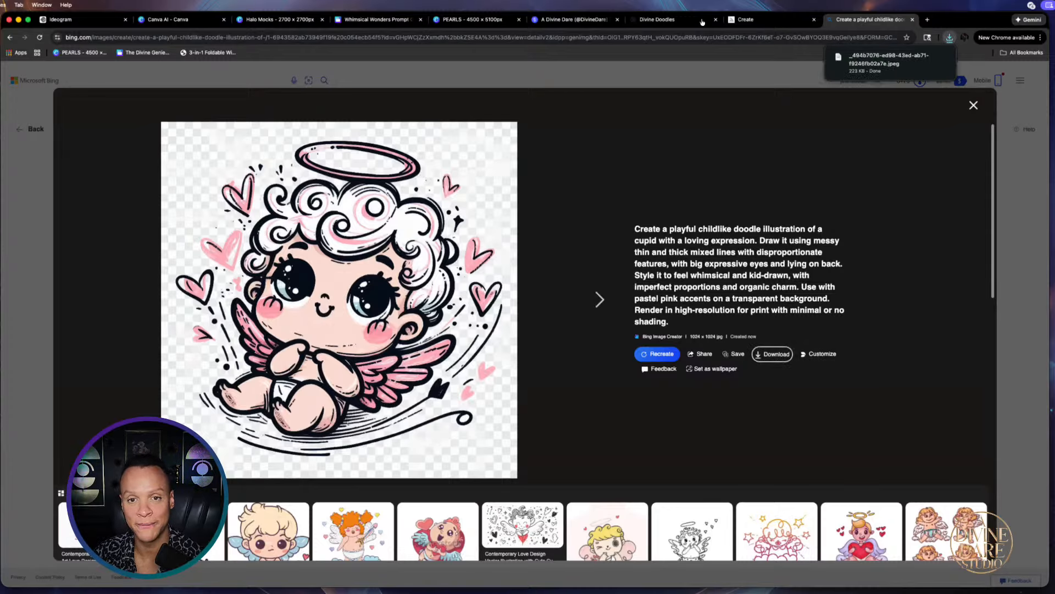
Switch to Midjourney, submit the copied cupid doodle prompt, and open the creations feed to follow the generation
click(742, 20)
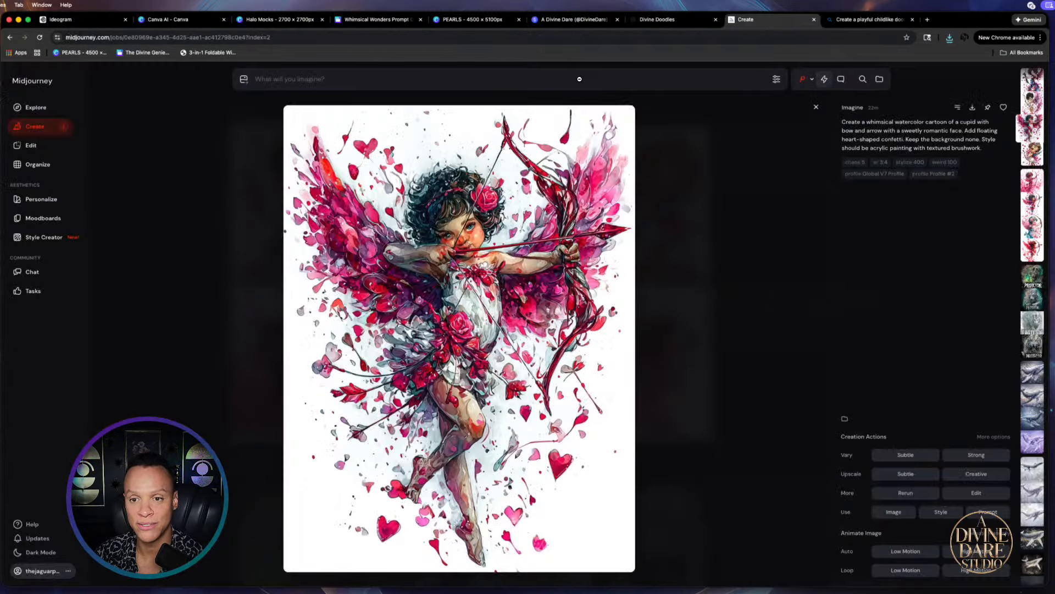
right_click(322, 80)
click(335, 157)
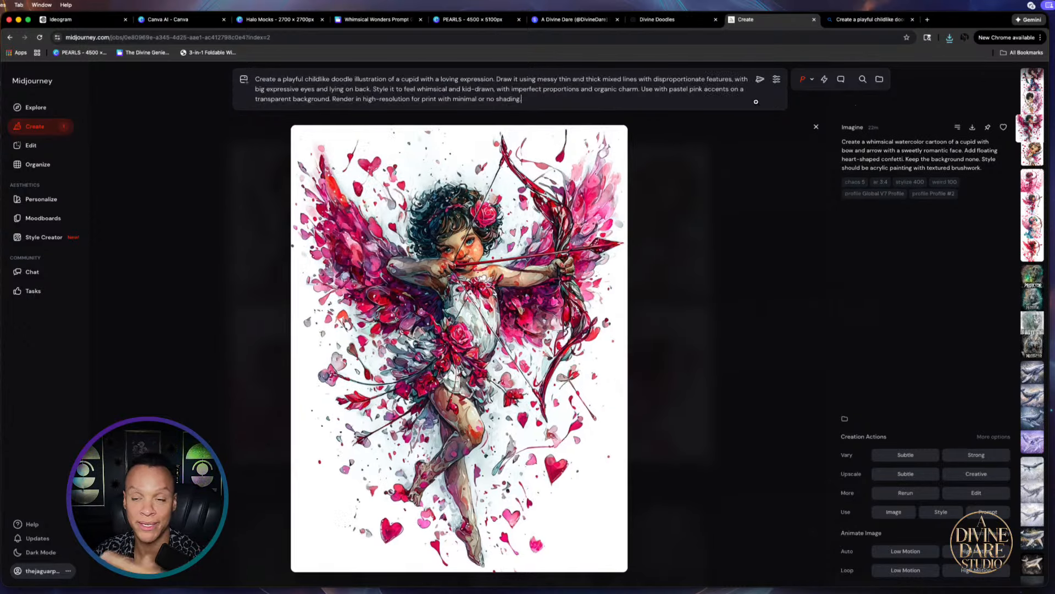
click(761, 80)
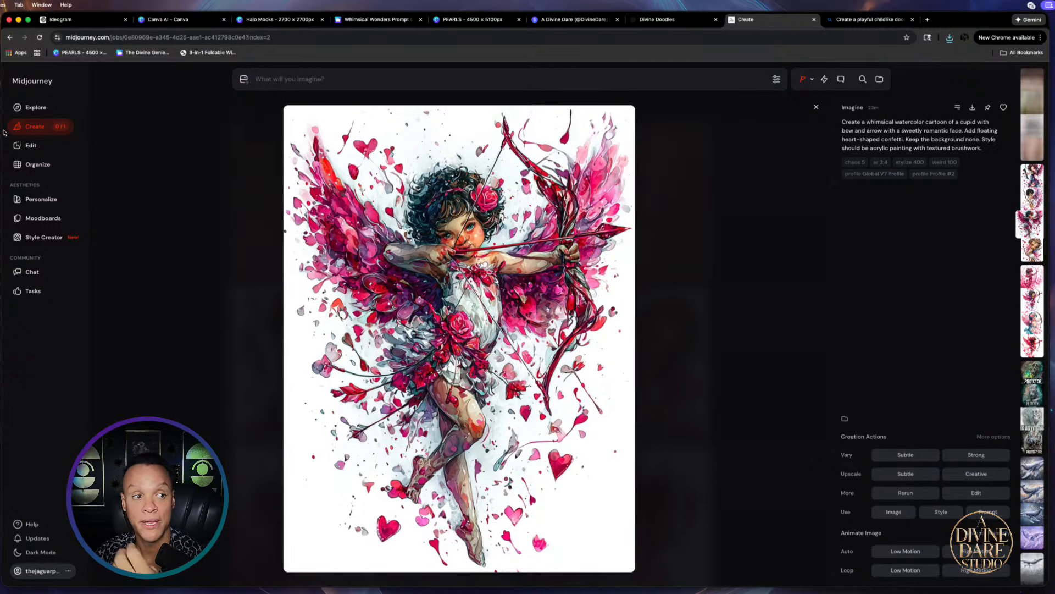
click(21, 129)
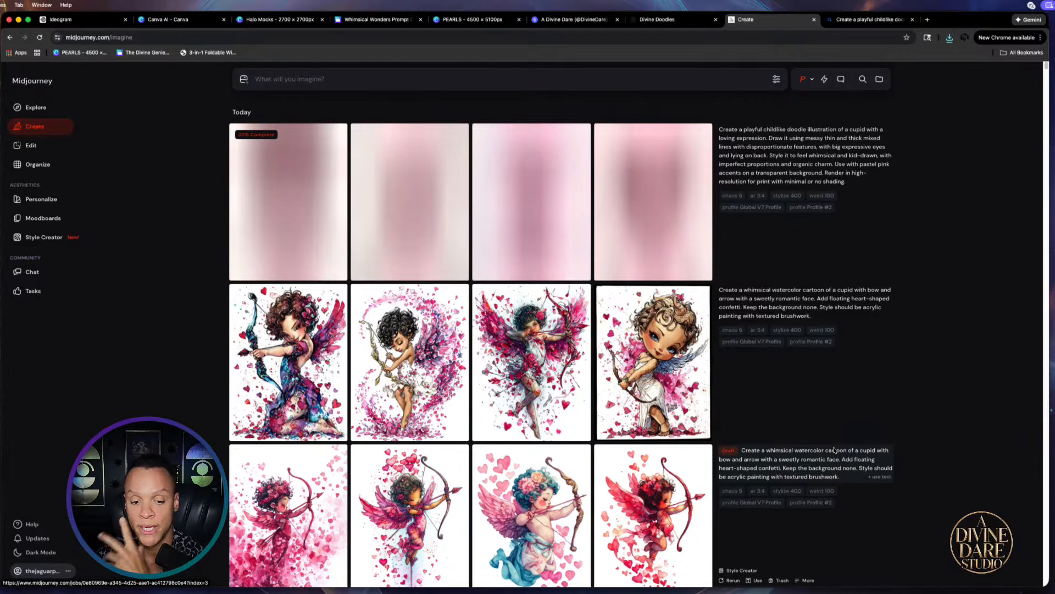
mouse_move(766, 438)
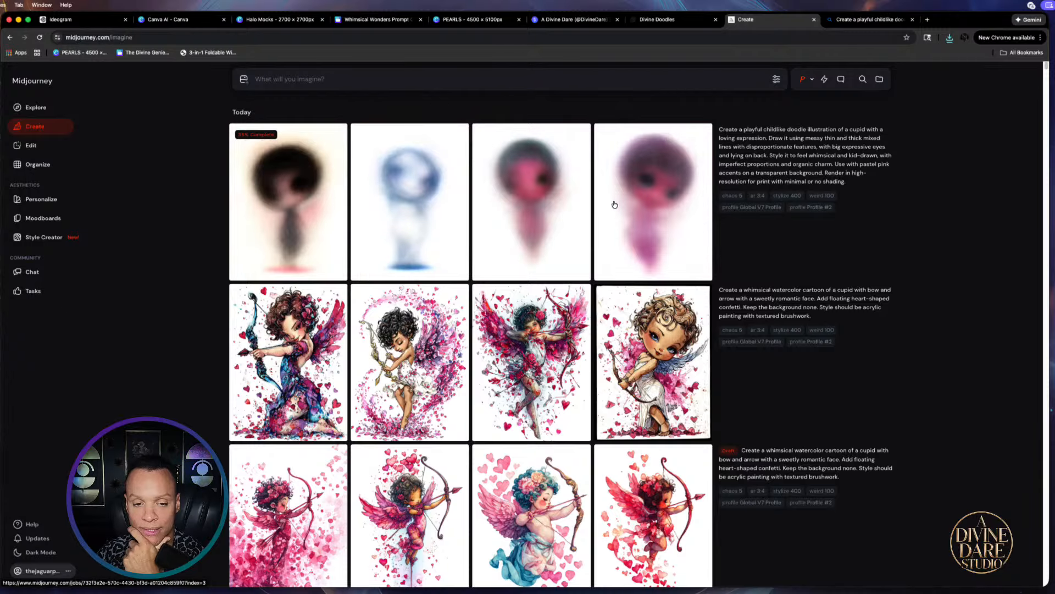
mouse_move(823, 259)
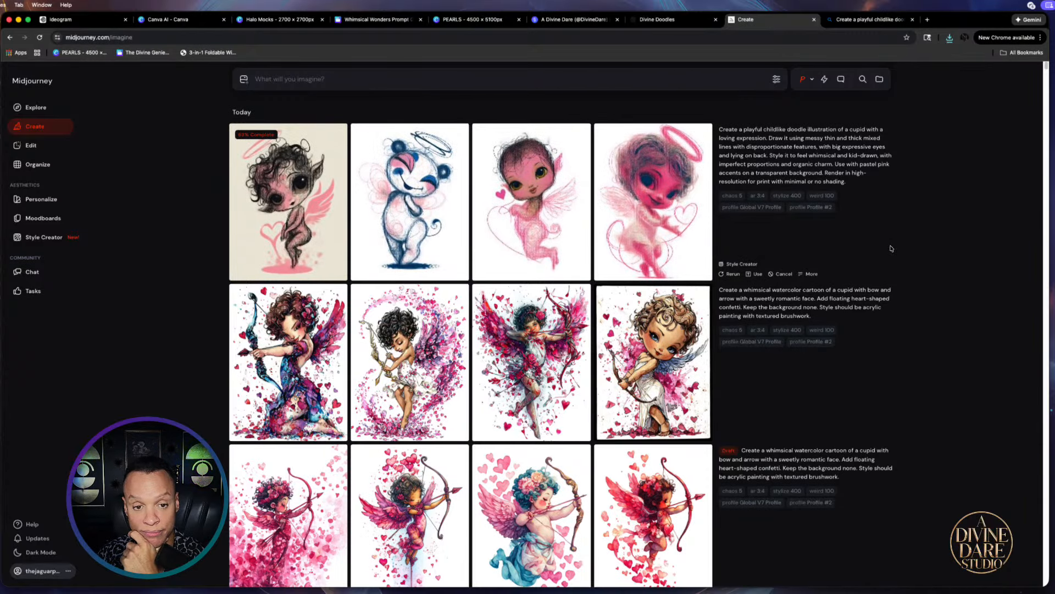
Turn off personalization in Midjourney and download the blue-and-pink, bear-like cupid with the scribbled halo
click(803, 80)
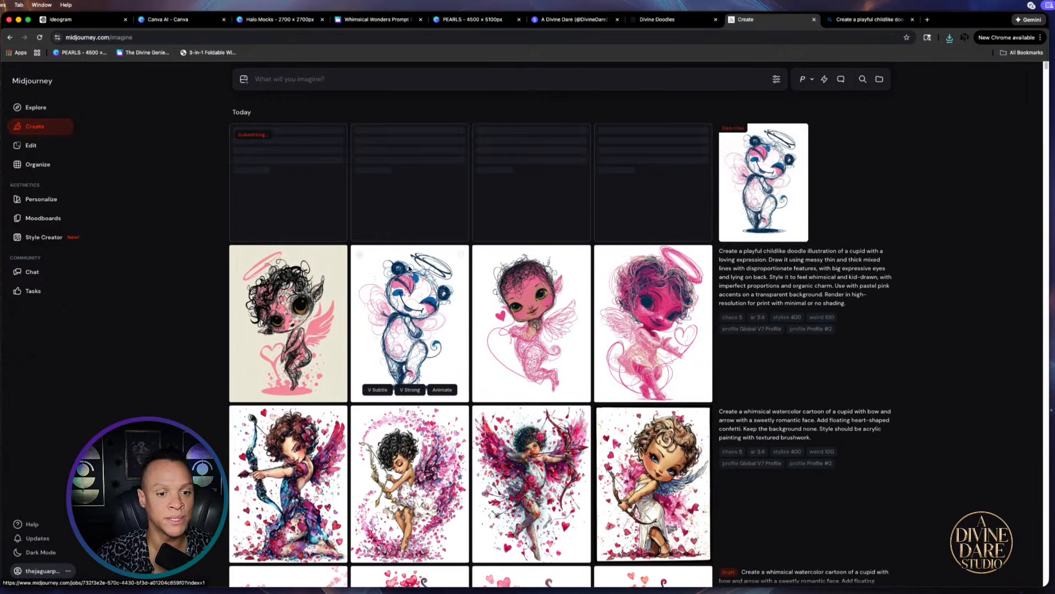
click(409, 268)
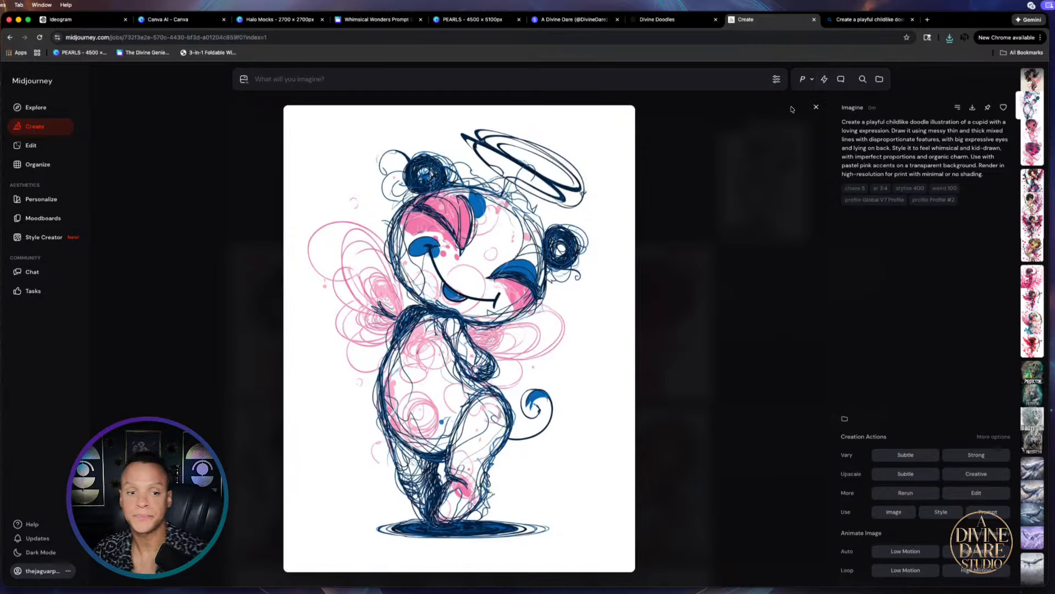
click(973, 108)
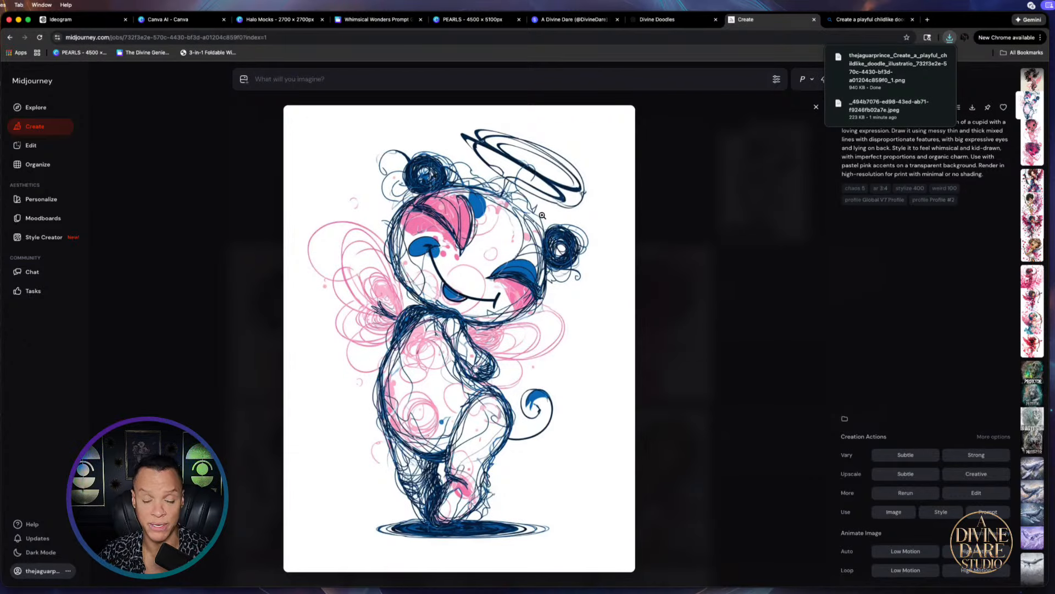
Compare the cupid results in Bing, Midjourney and Canva AI, and revisit the store page and the Divine Doodles generator
click(665, 21)
click(862, 22)
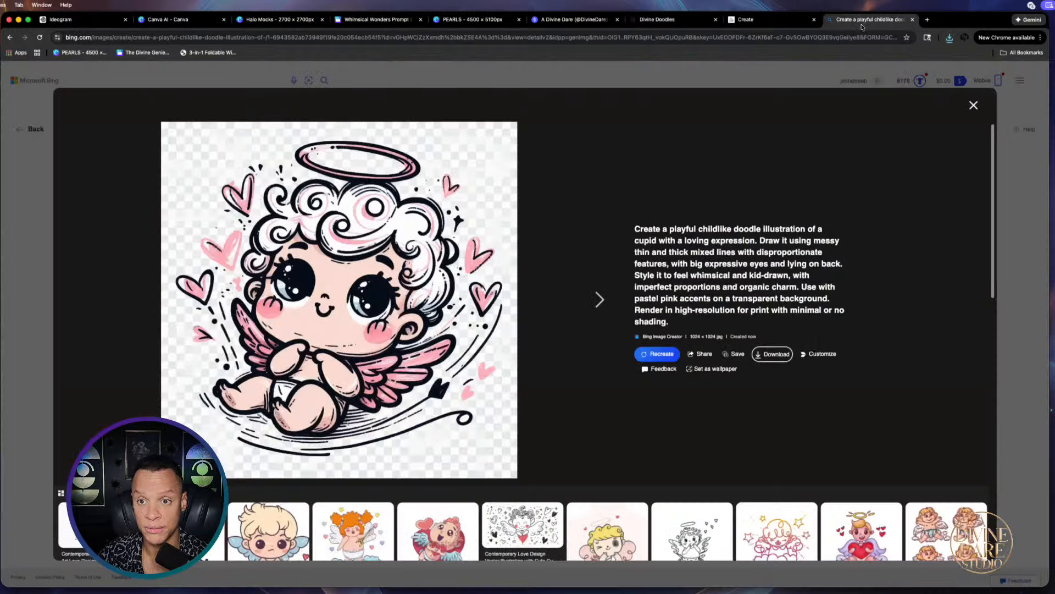
click(563, 22)
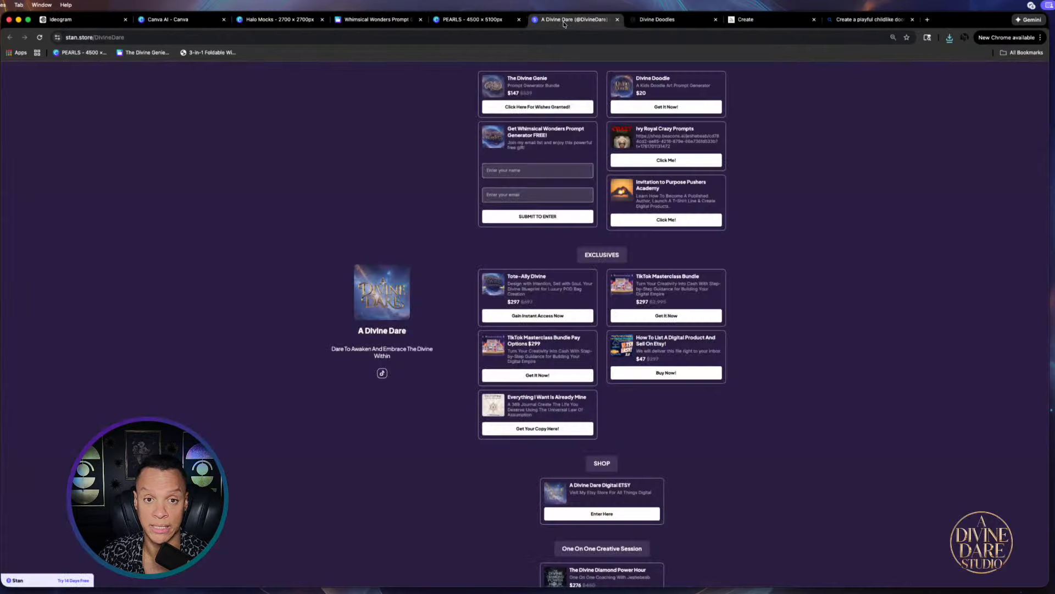
click(667, 23)
click(780, 23)
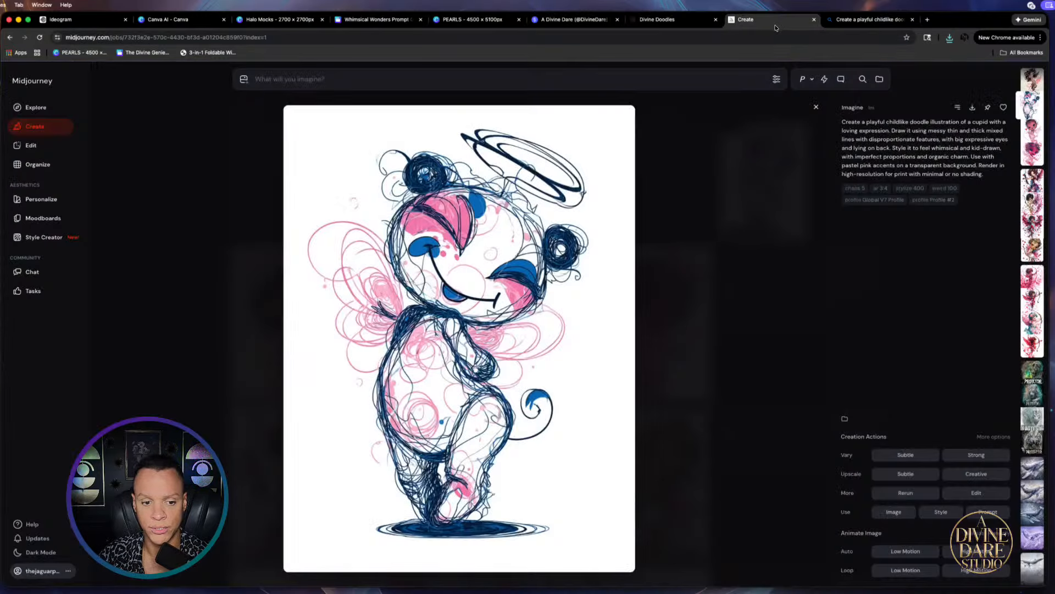
click(198, 22)
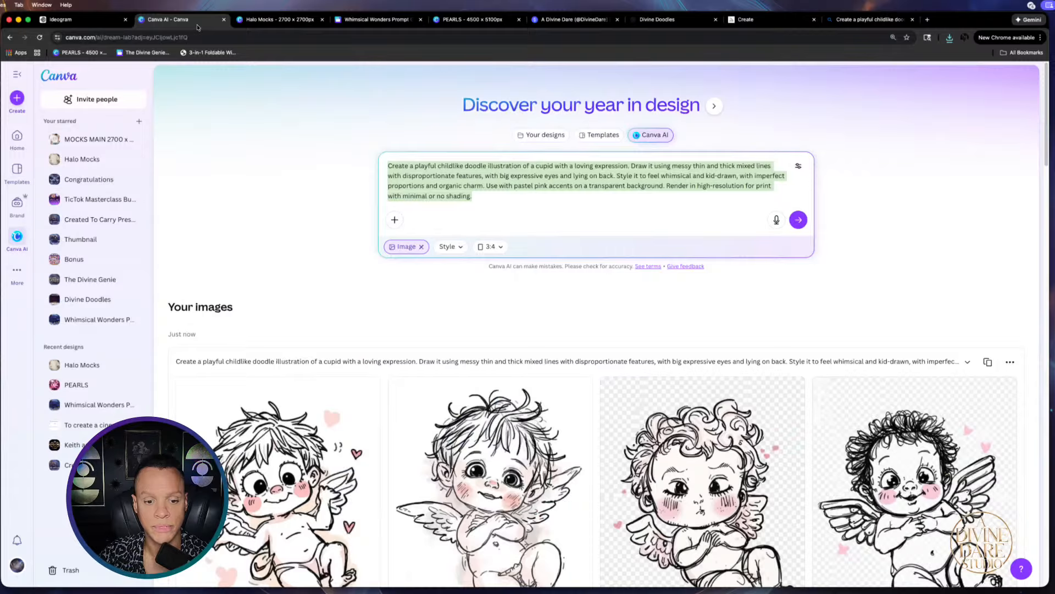
scroll(669, 344, down, 3)
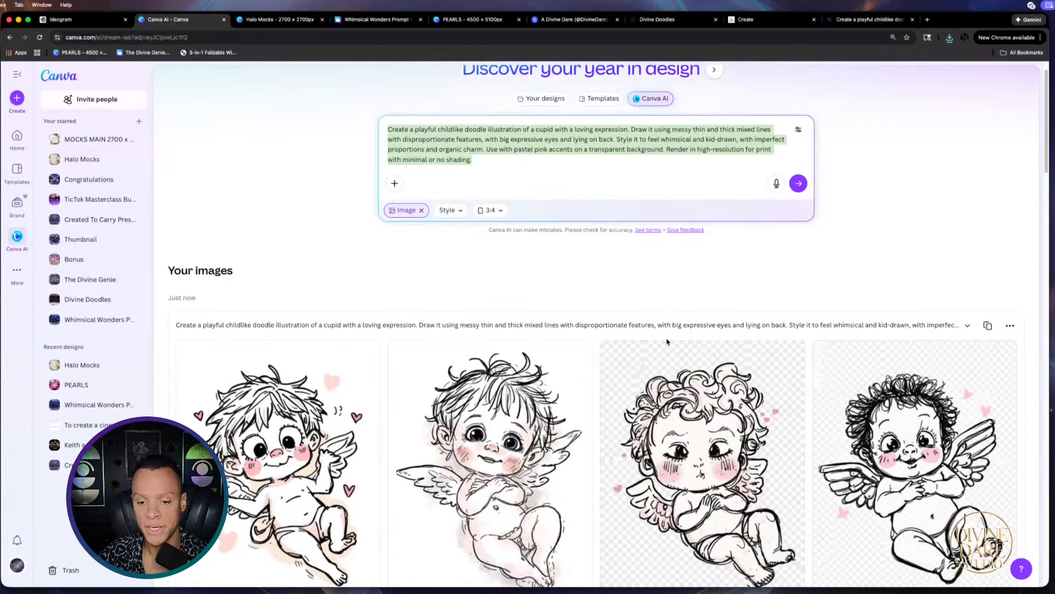
scroll(653, 353, up, 3)
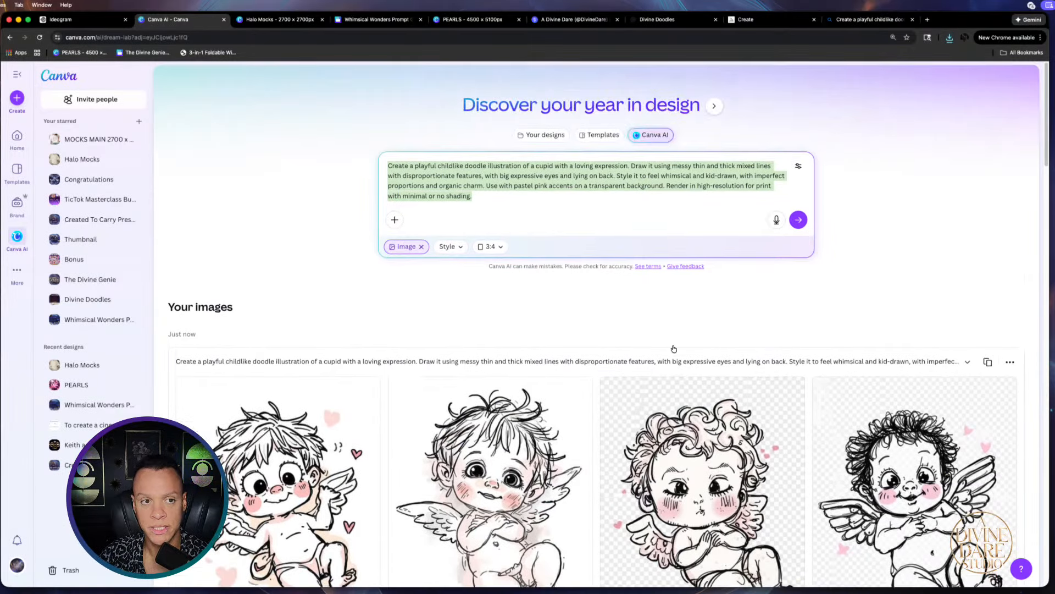
click(675, 23)
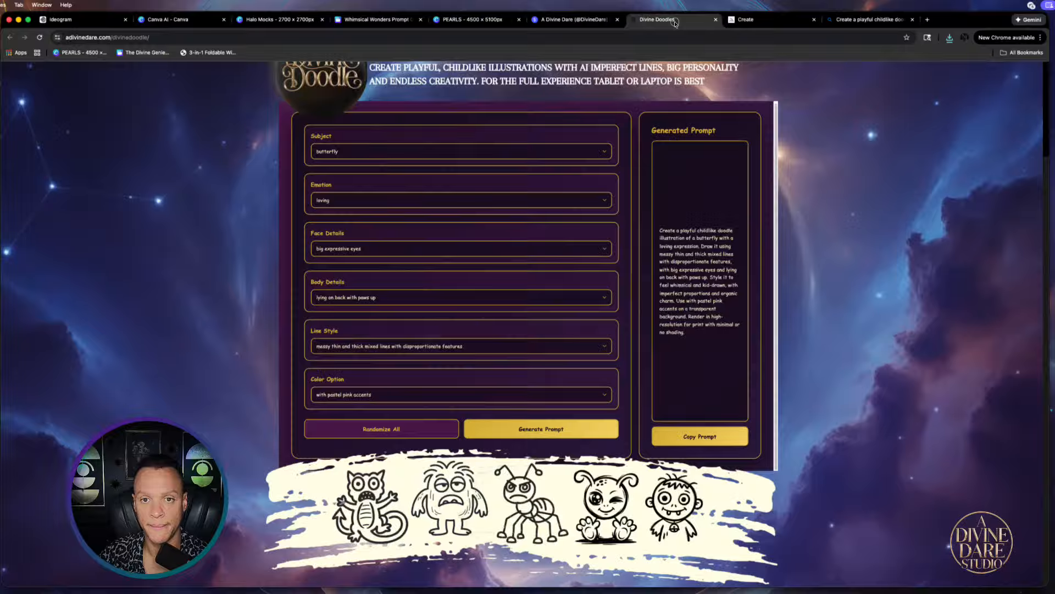
Return to Midjourney's creations feed and submit the same cupid doodle prompt again without personalization
click(778, 22)
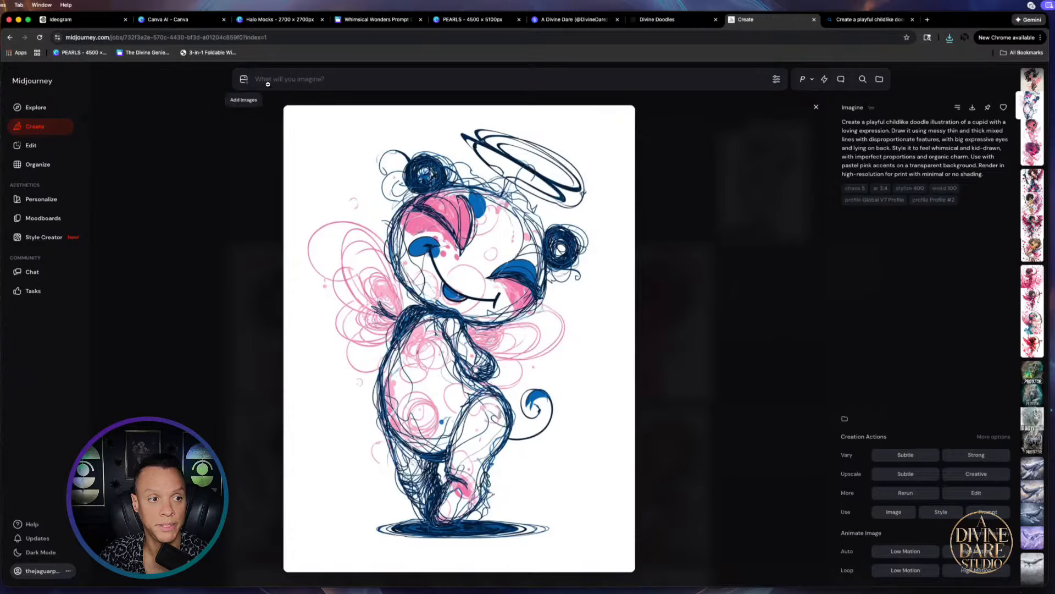
click(52, 127)
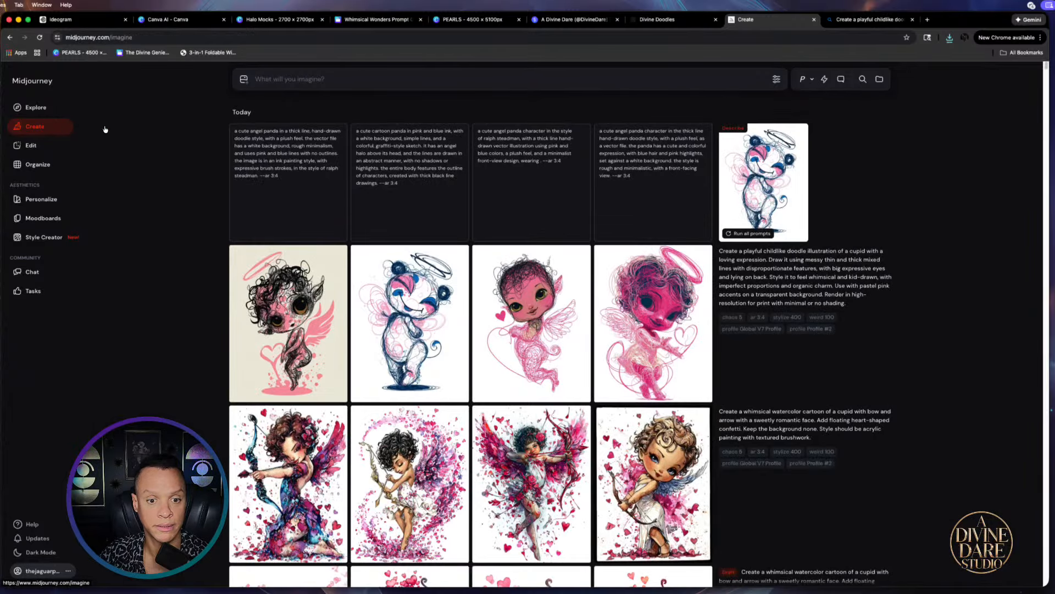
right_click(294, 80)
click(329, 153)
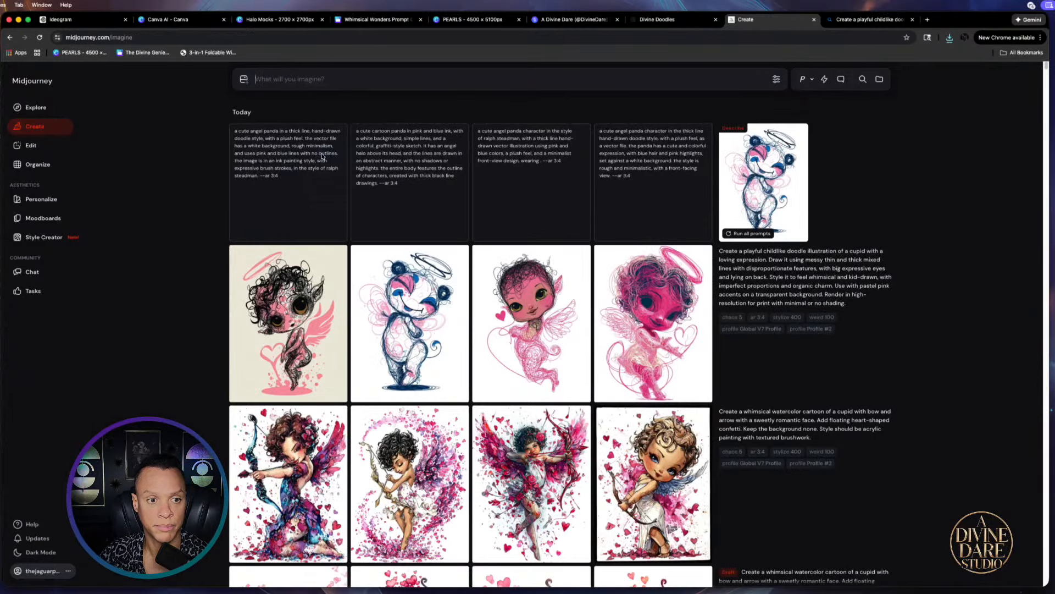
click(760, 79)
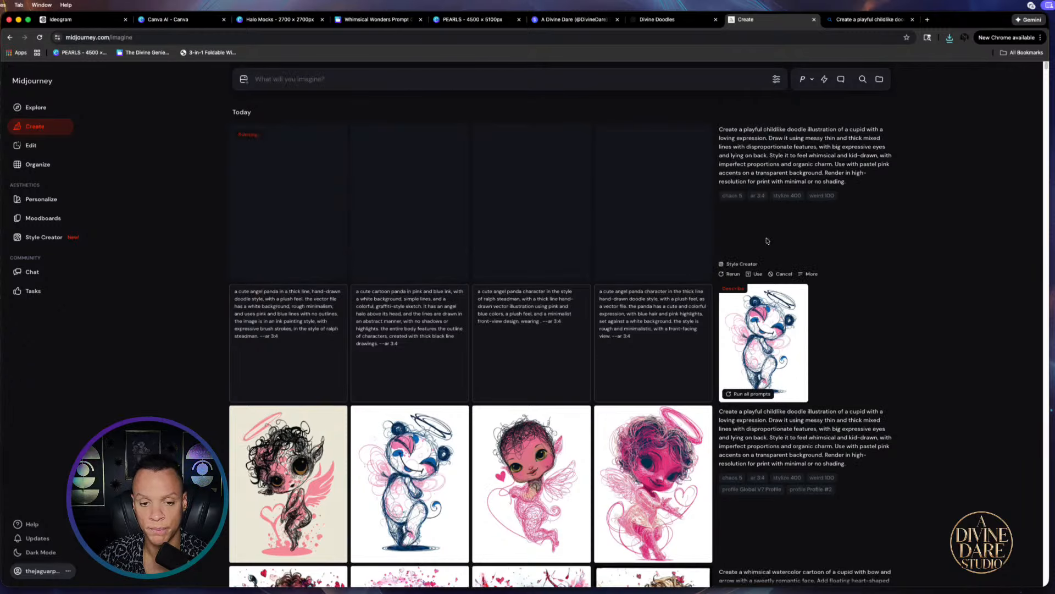
Switch to Bing Image Creator, close the enlarged cupid image, and view the most recent set of four cupids
click(859, 21)
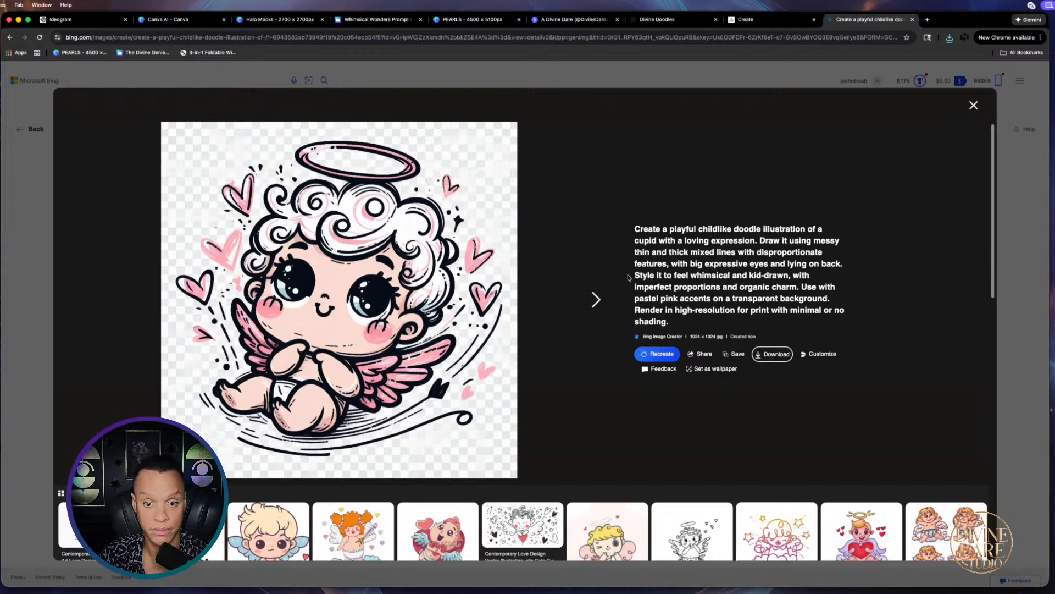
click(973, 105)
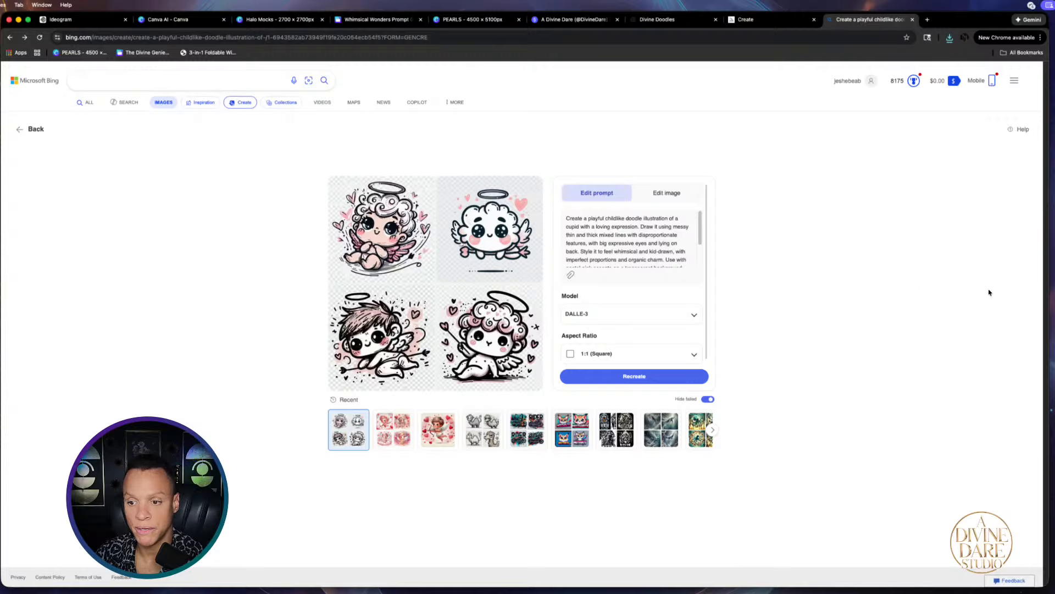
click(350, 431)
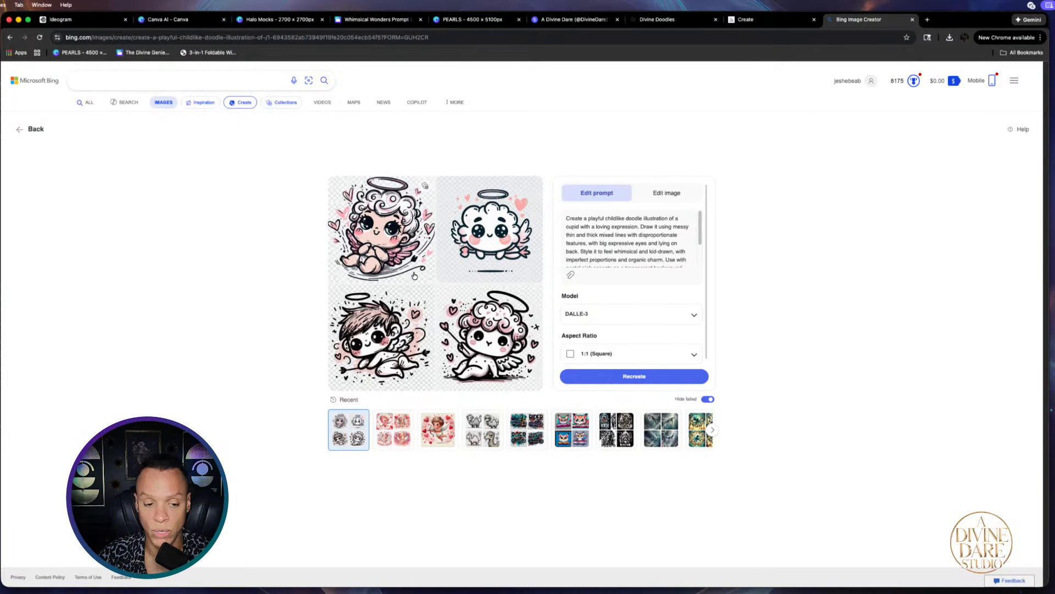
Review the non-personalized cupid images in Midjourney and download the scribbled figure with crossed arms and a pink halo
click(764, 22)
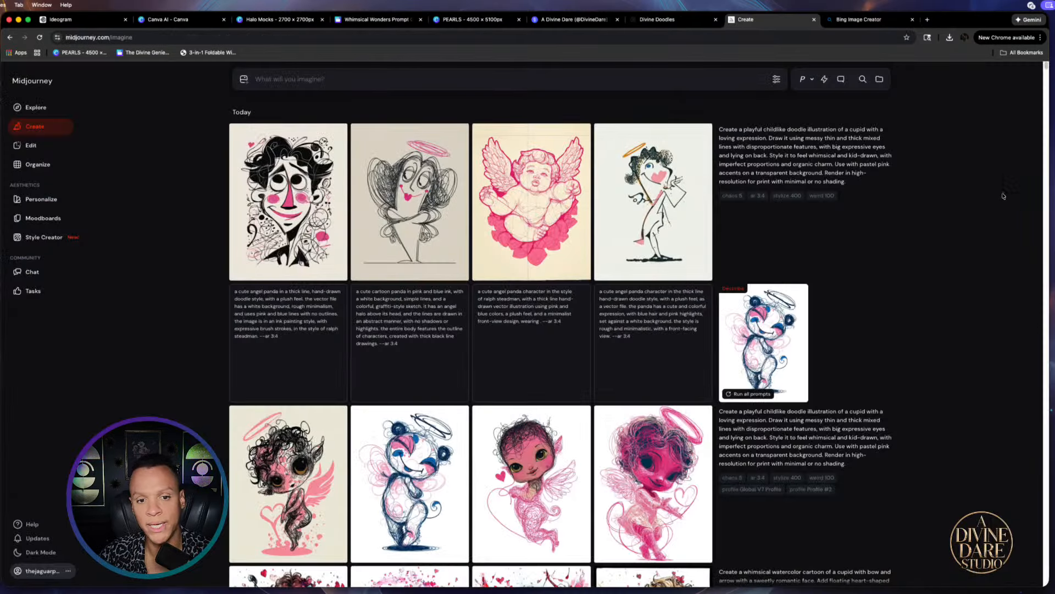
click(687, 233)
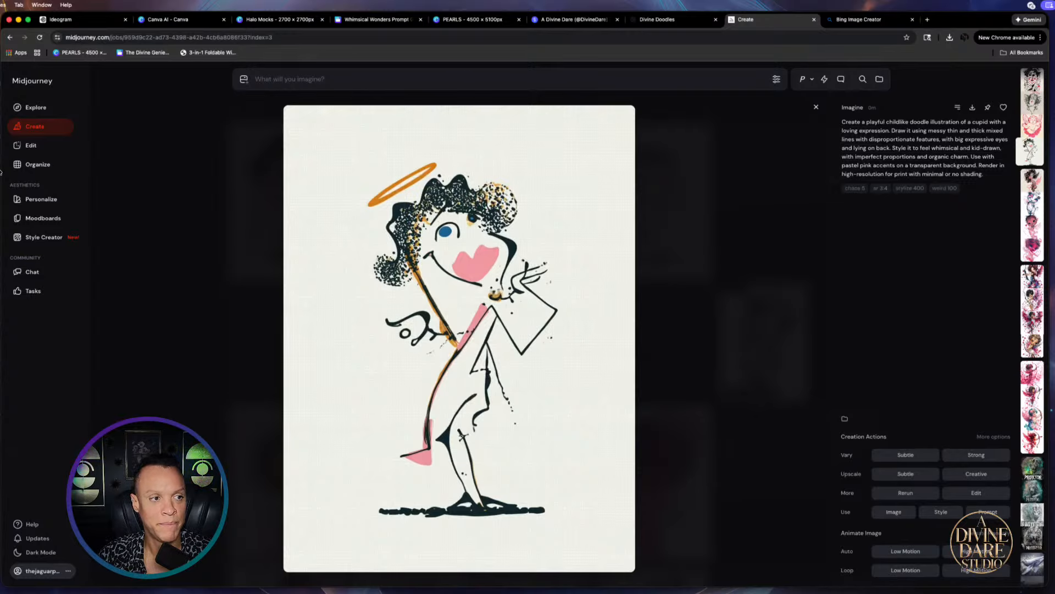
click(10, 39)
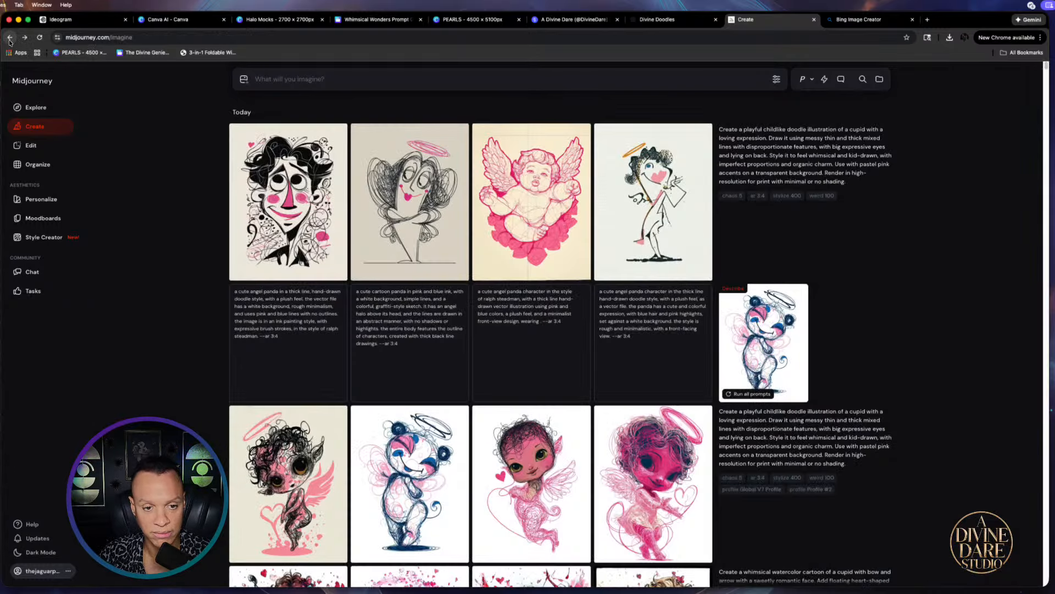
click(289, 219)
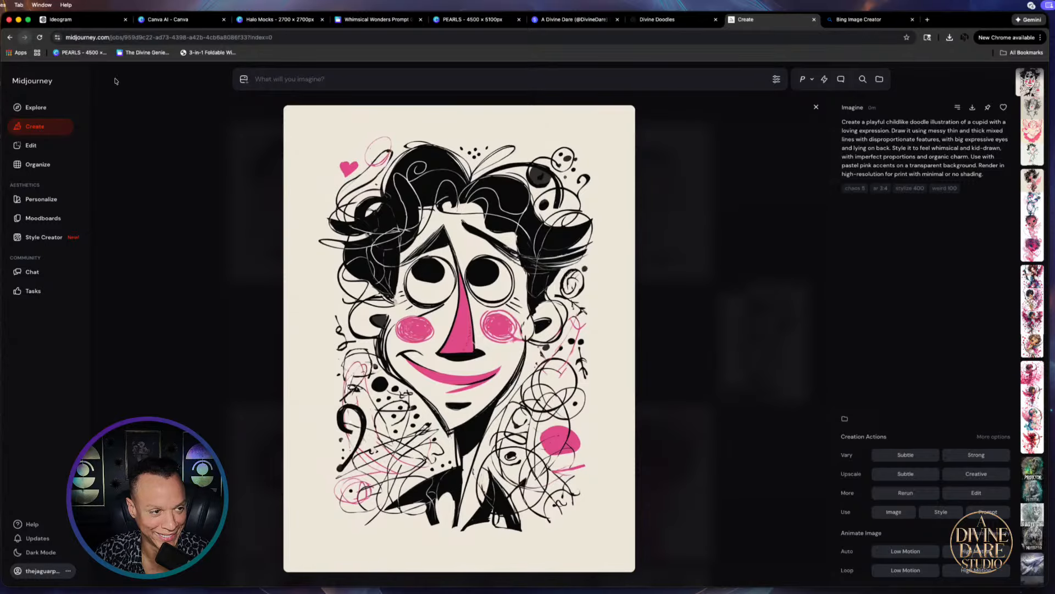
key(Right)
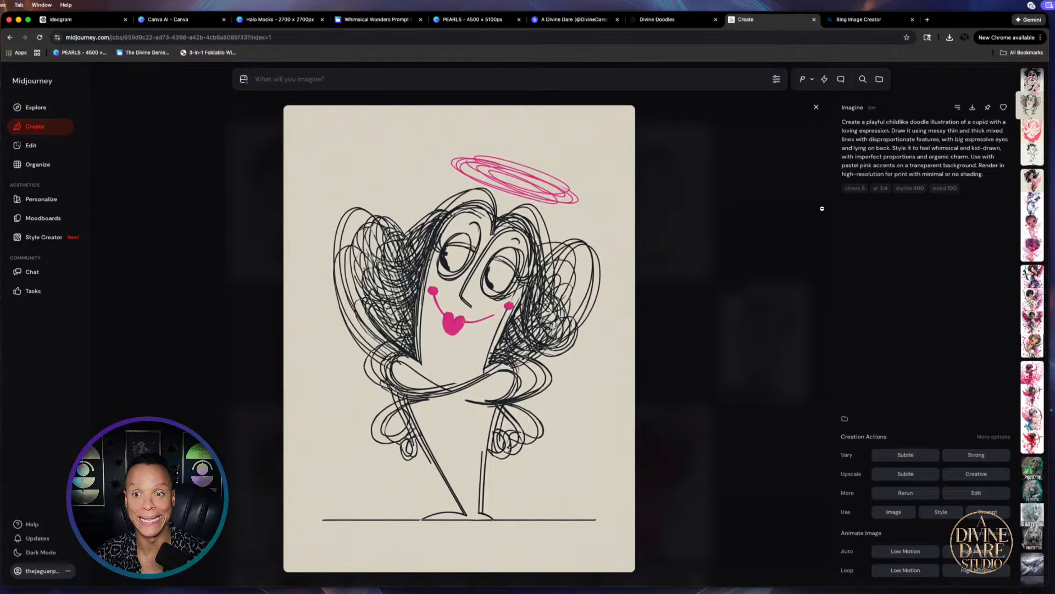
click(972, 107)
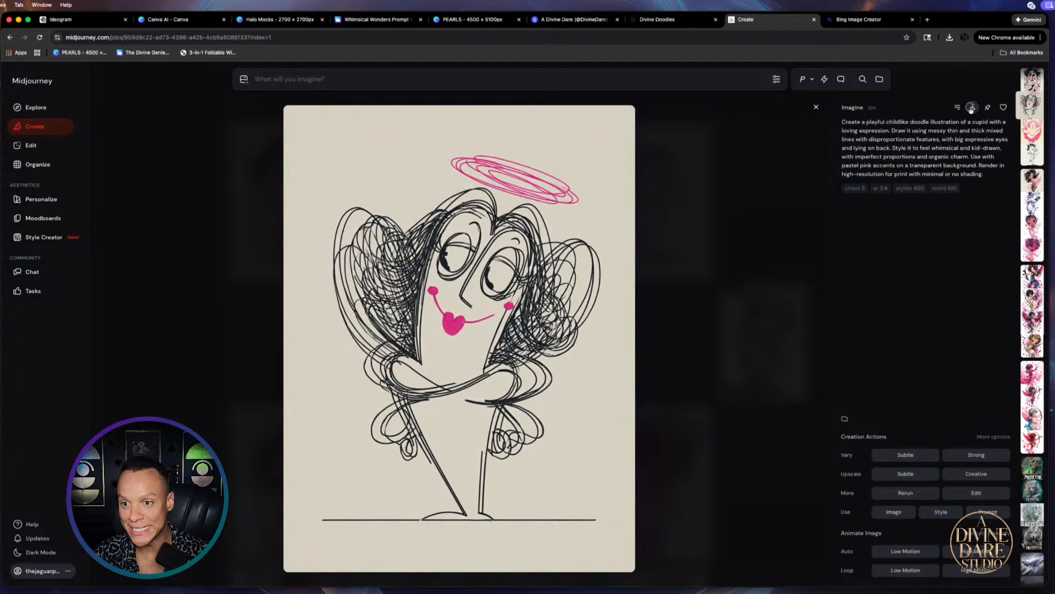
Download the pink line-art cherub and the figure with the orange halo from the non-personalized cupid images
key(Right)
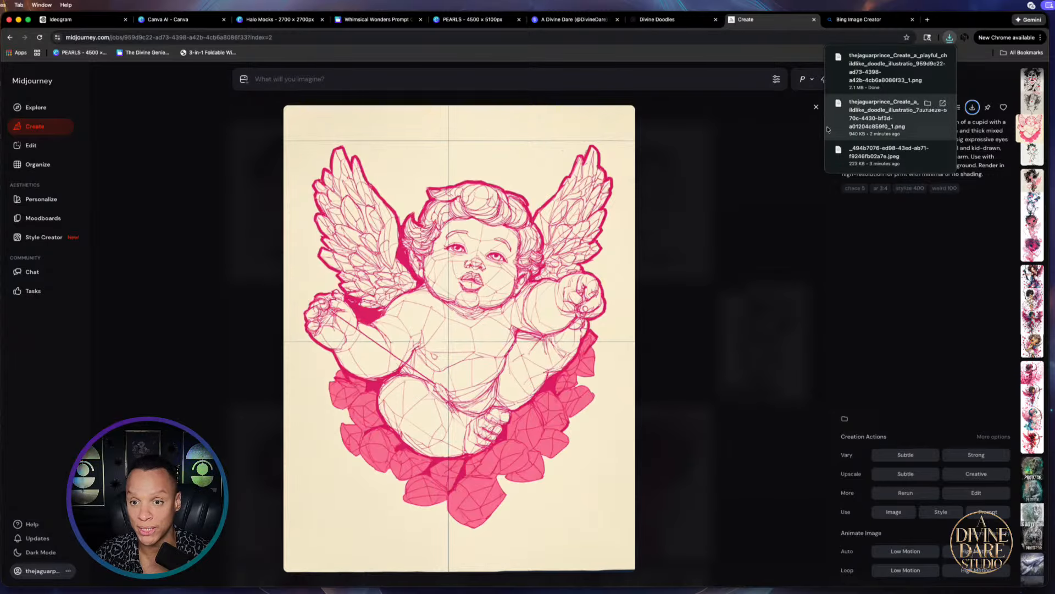
click(972, 107)
click(972, 107)
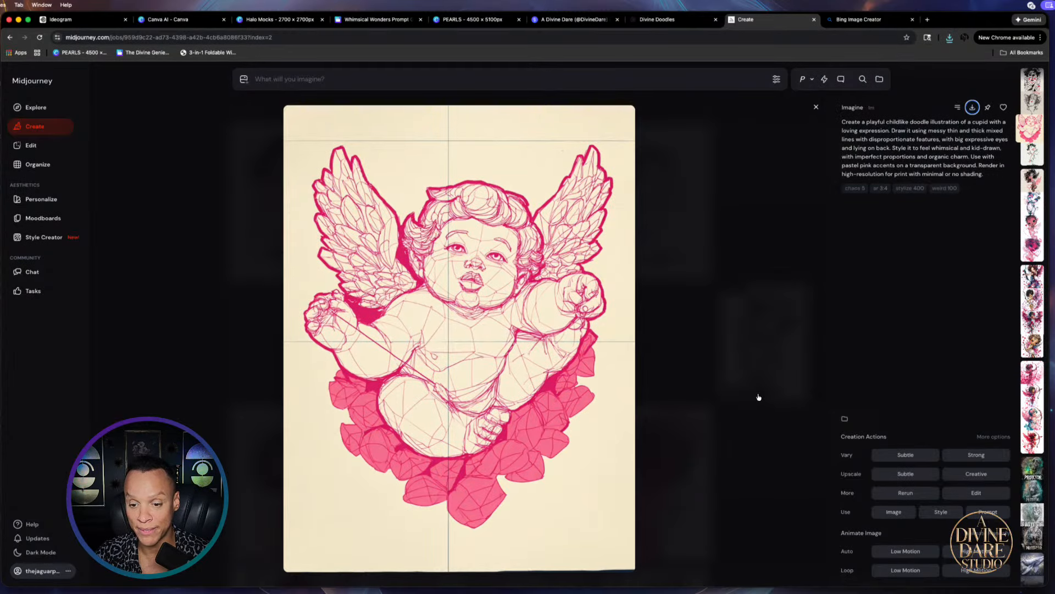
key(Down)
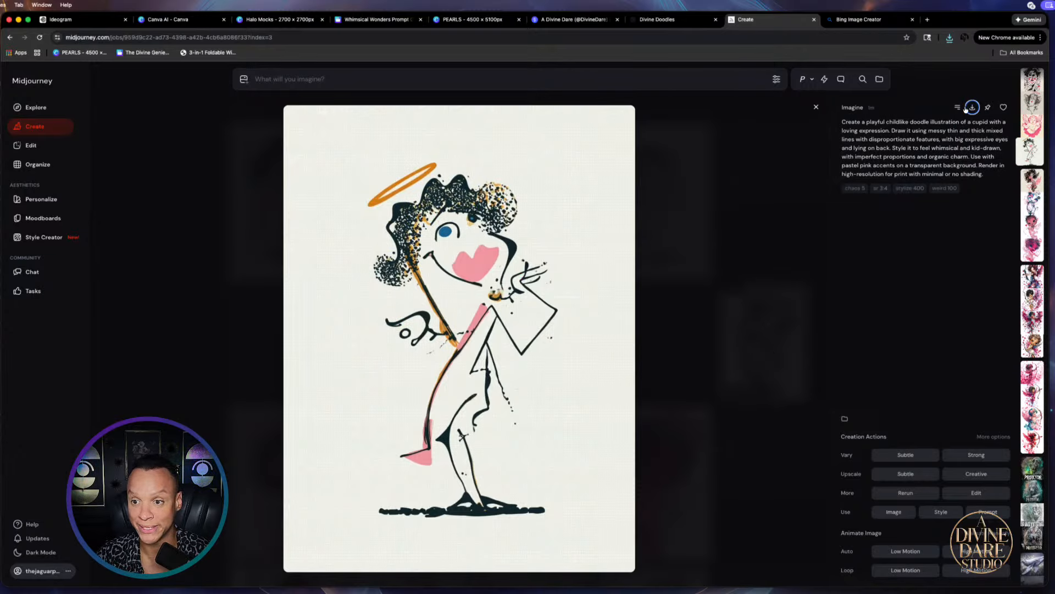
click(972, 107)
Switch to Canva AI, generate another set of 3:4 images from the cupid doodle prompt, and view the results
click(855, 20)
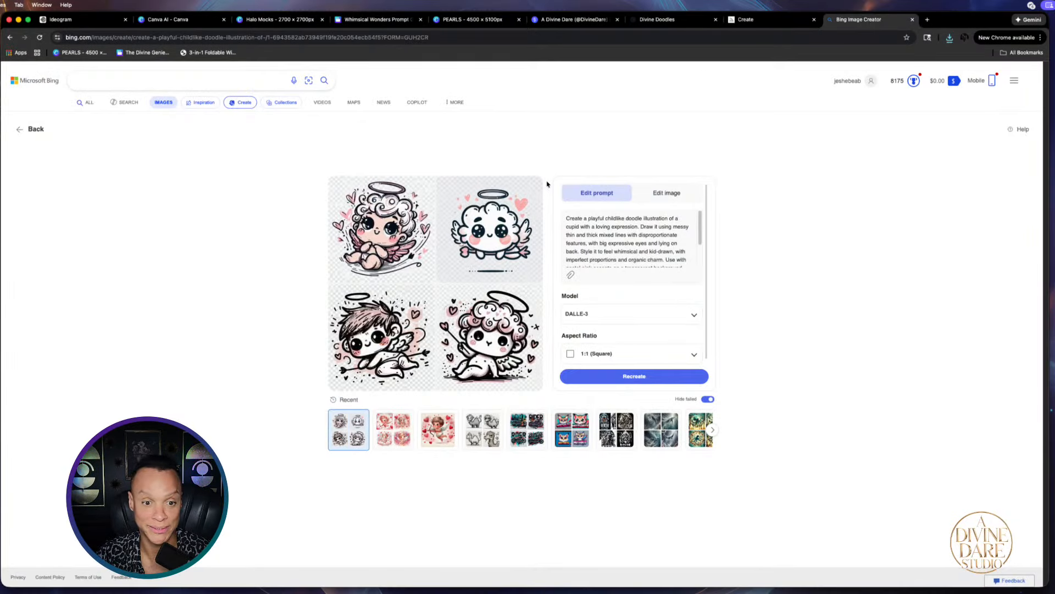
click(179, 22)
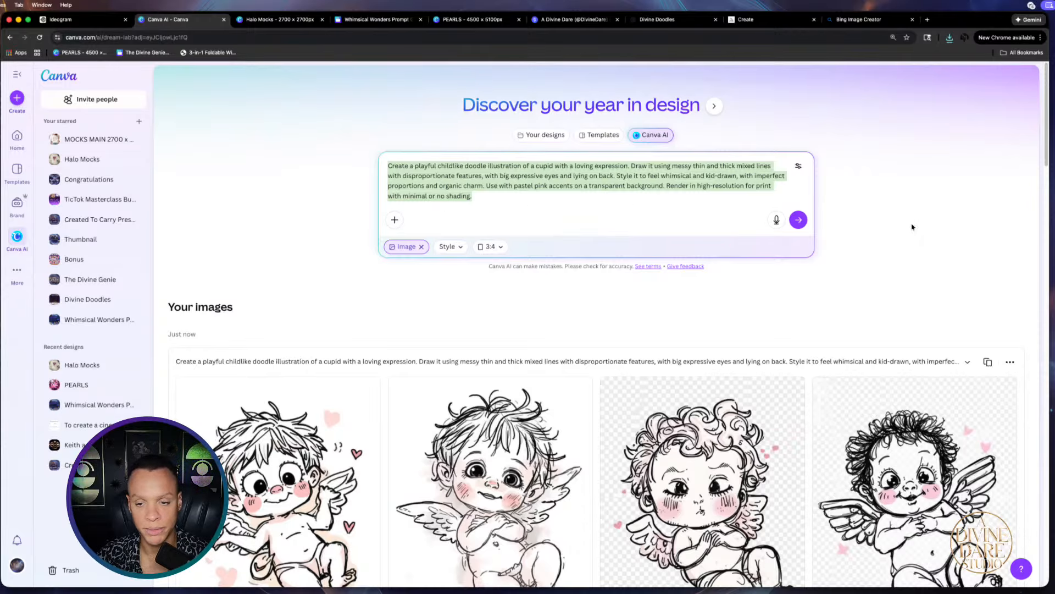
click(795, 224)
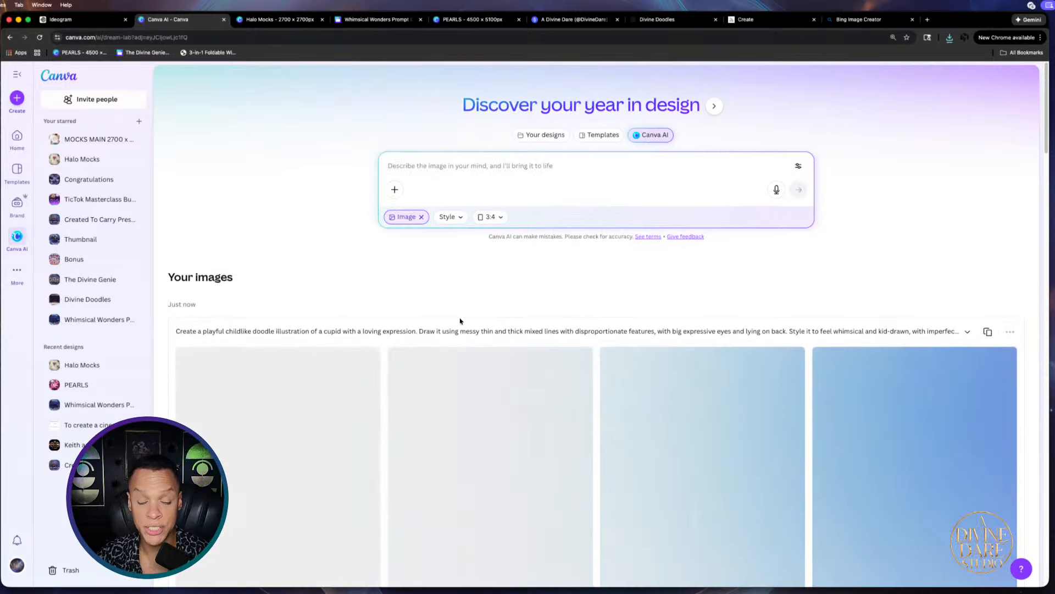
scroll(580, 271, down, 5)
scroll(576, 273, up, 1)
scroll(576, 273, up, 1)
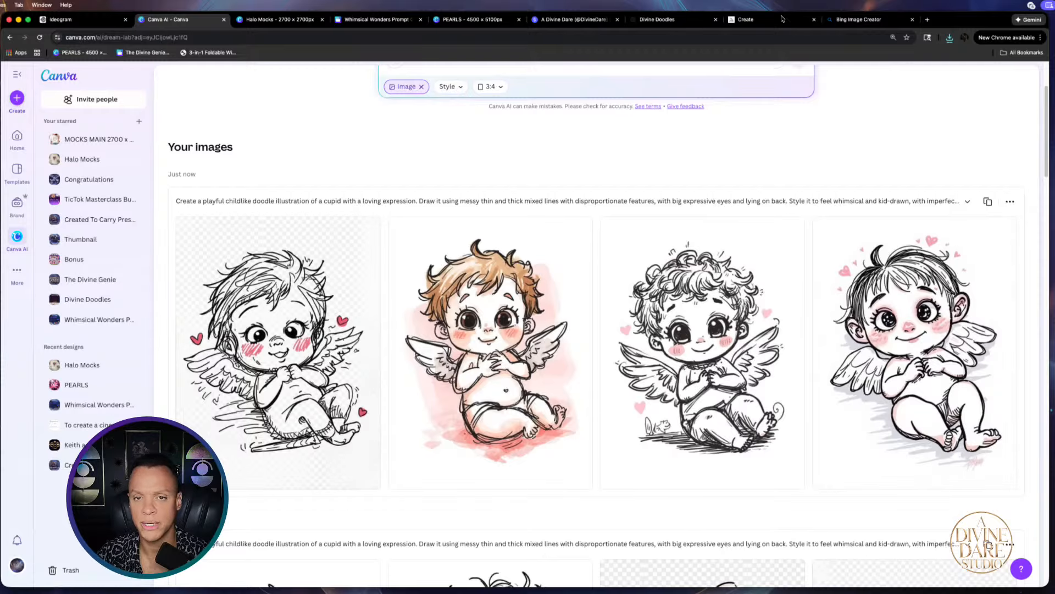
Switch to Bing Image Creator and recreate the cupid doodle prompt with the DALLE-3 model in 1:1 format
click(755, 20)
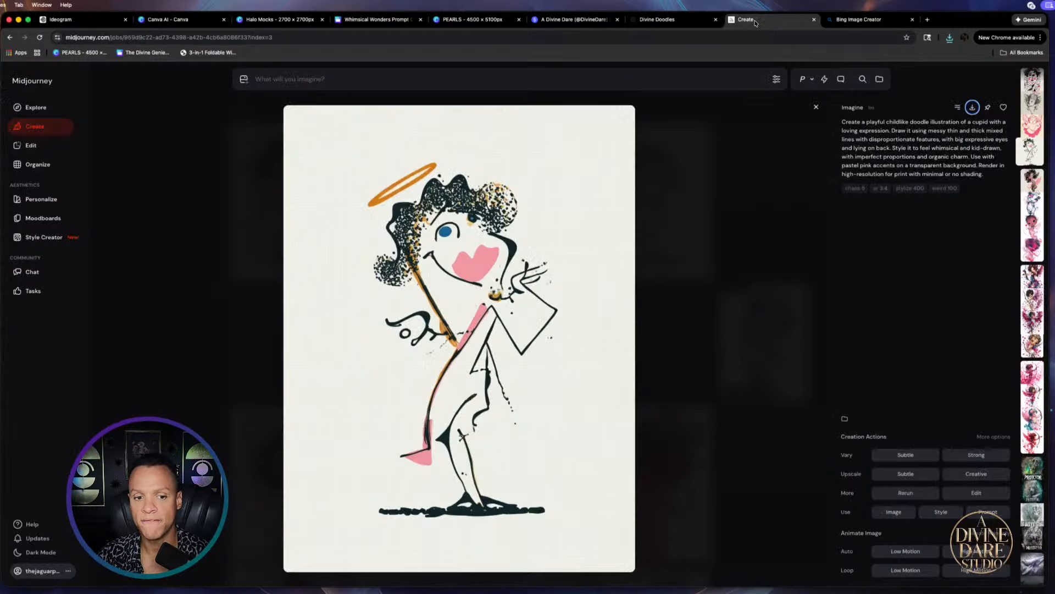
click(659, 20)
click(860, 20)
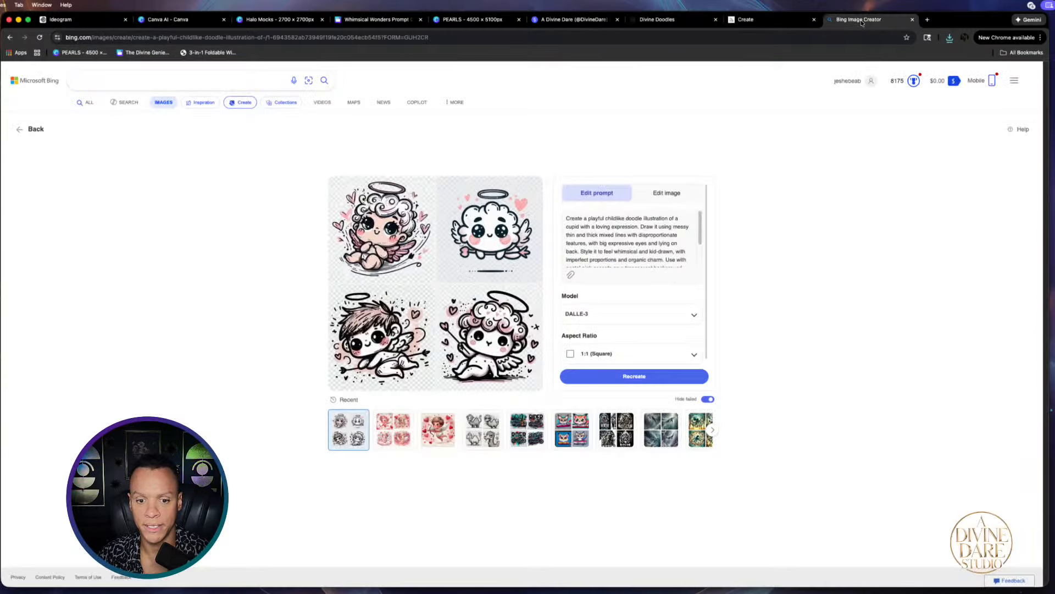
click(640, 378)
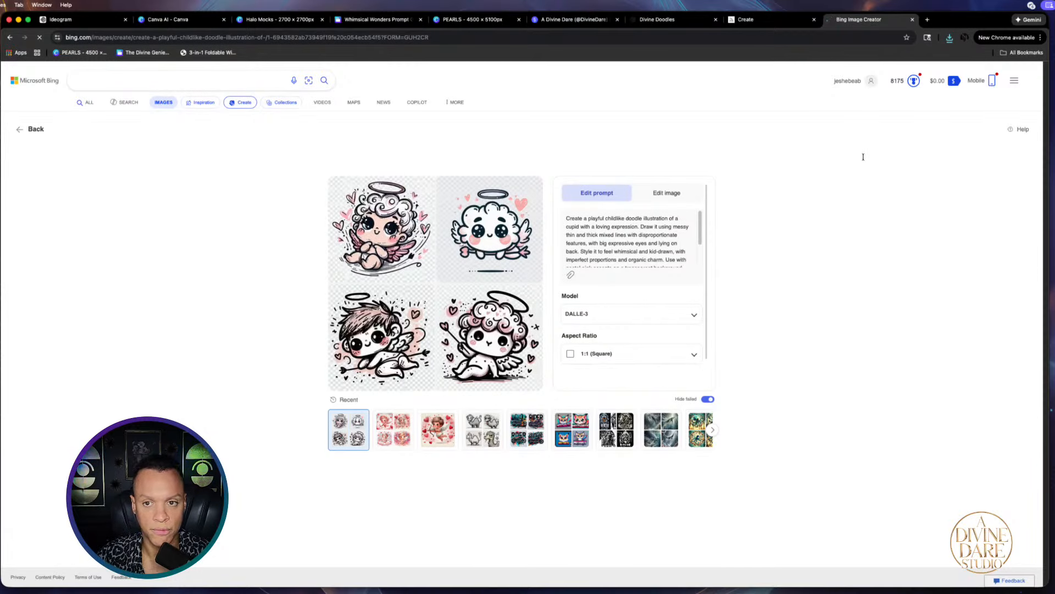
Return to the Divine Doodles generator and randomize all prompt options repeatedly to produce different doodle prompts
click(552, 19)
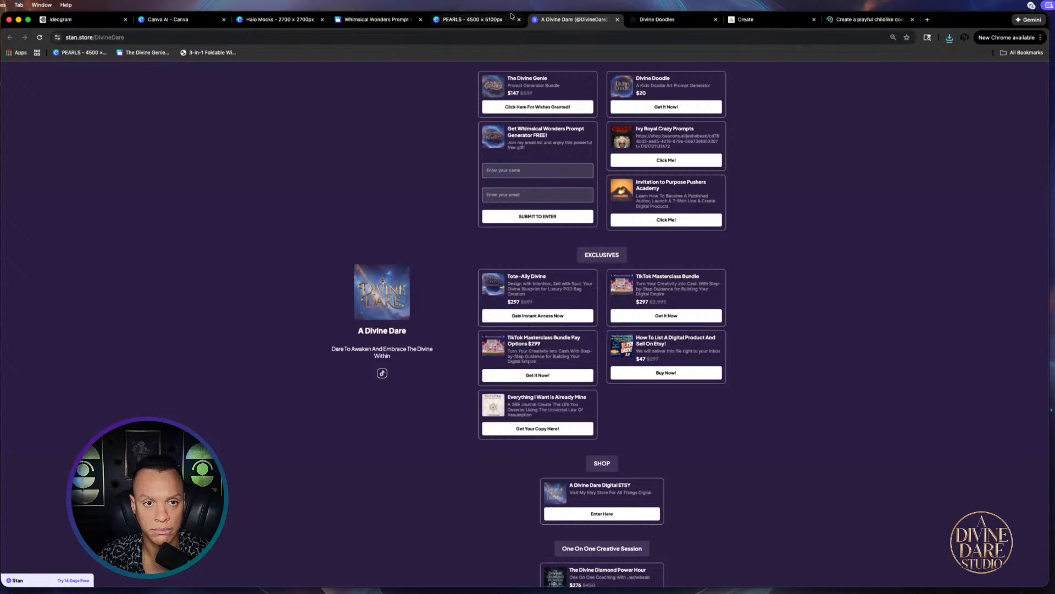
click(659, 19)
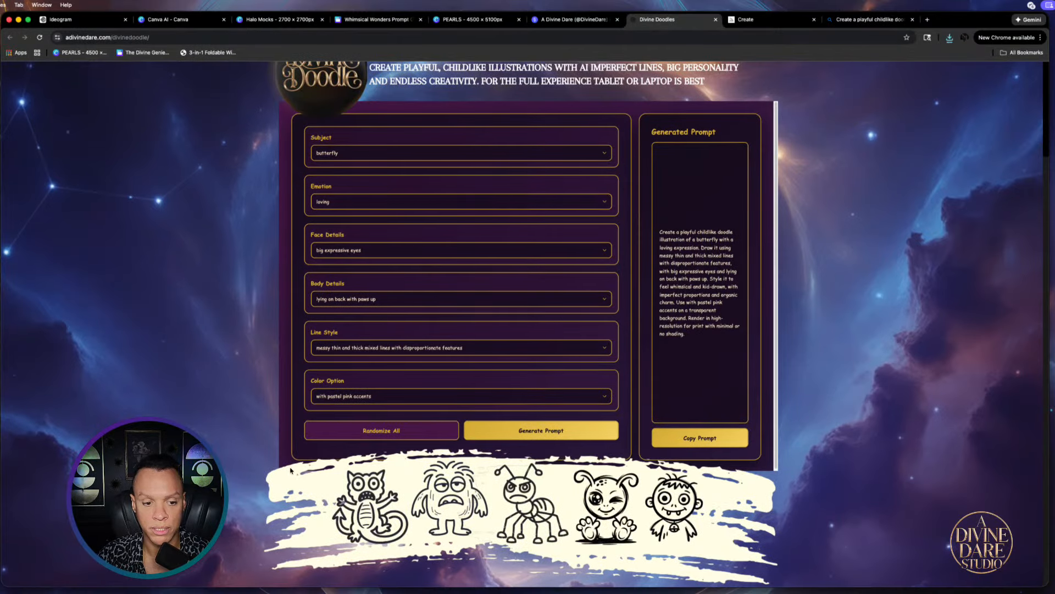
click(375, 430)
click(375, 430)
click(375, 431)
click(375, 431)
click(374, 431)
click(374, 431)
click(375, 431)
click(375, 431)
click(375, 431)
click(375, 431)
click(374, 431)
click(375, 431)
click(375, 431)
click(375, 431)
click(375, 431)
click(375, 431)
click(375, 430)
click(375, 431)
click(375, 431)
click(374, 431)
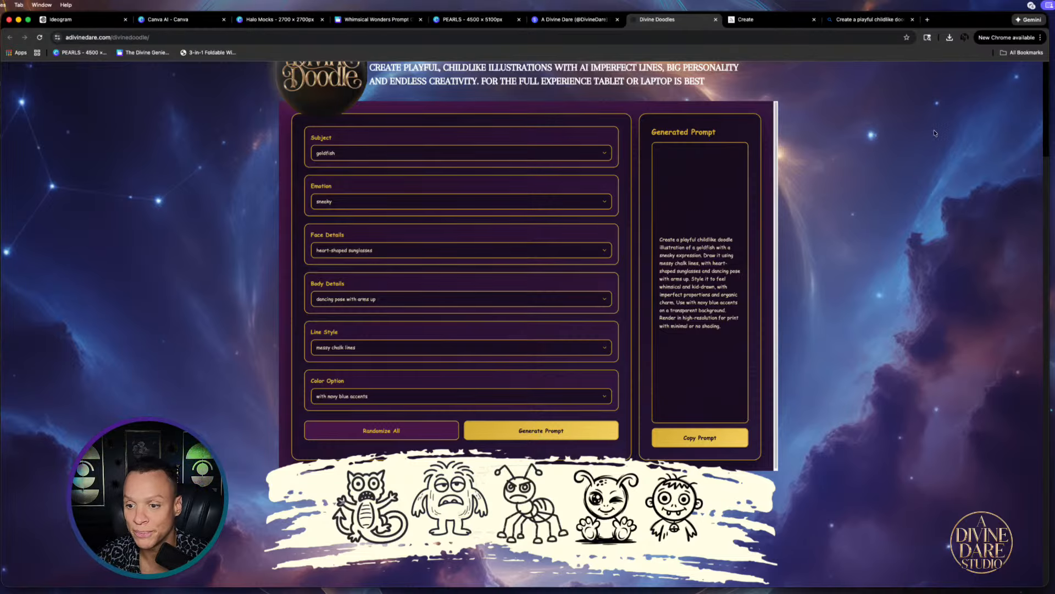
Compare the new Bing cupids with the cupid and butterfly doodles in Canva AI, enlarging the fourth butterfly of the set
click(778, 21)
click(864, 21)
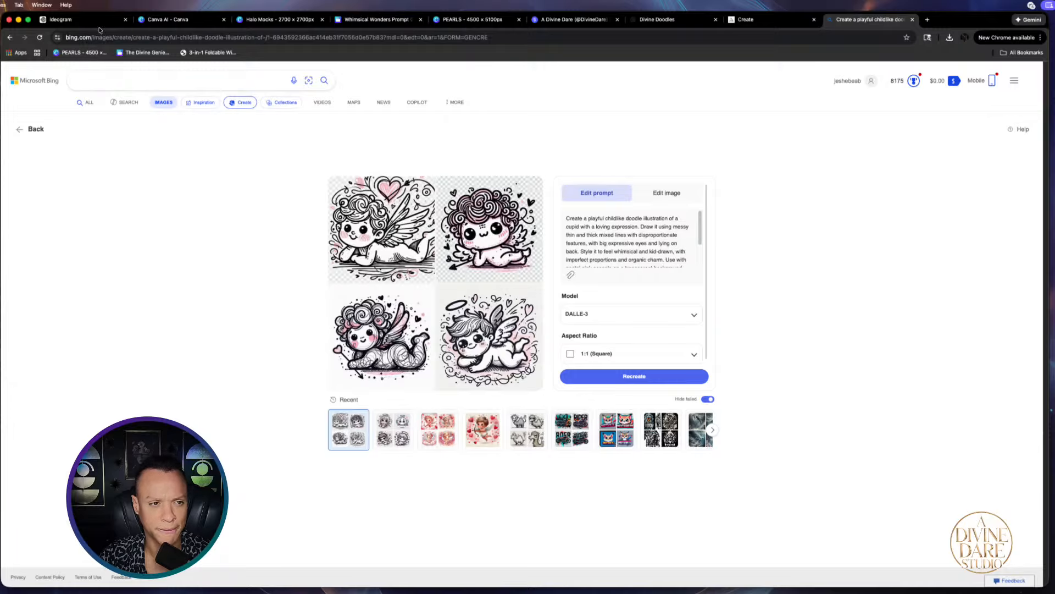
click(167, 19)
scroll(557, 348, down, 3)
scroll(556, 347, down, 5)
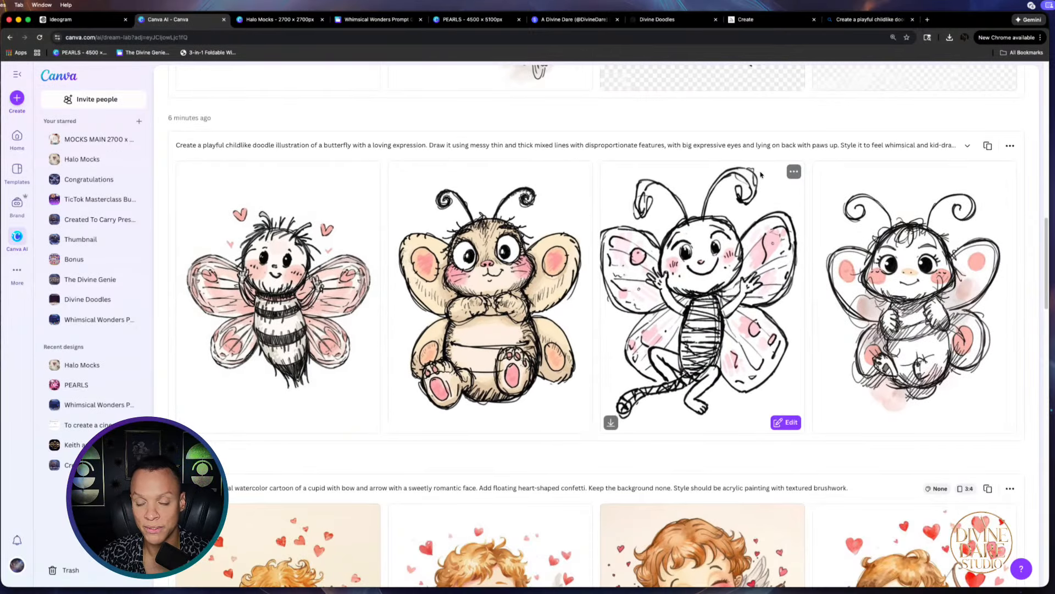
scroll(716, 238, up, 5)
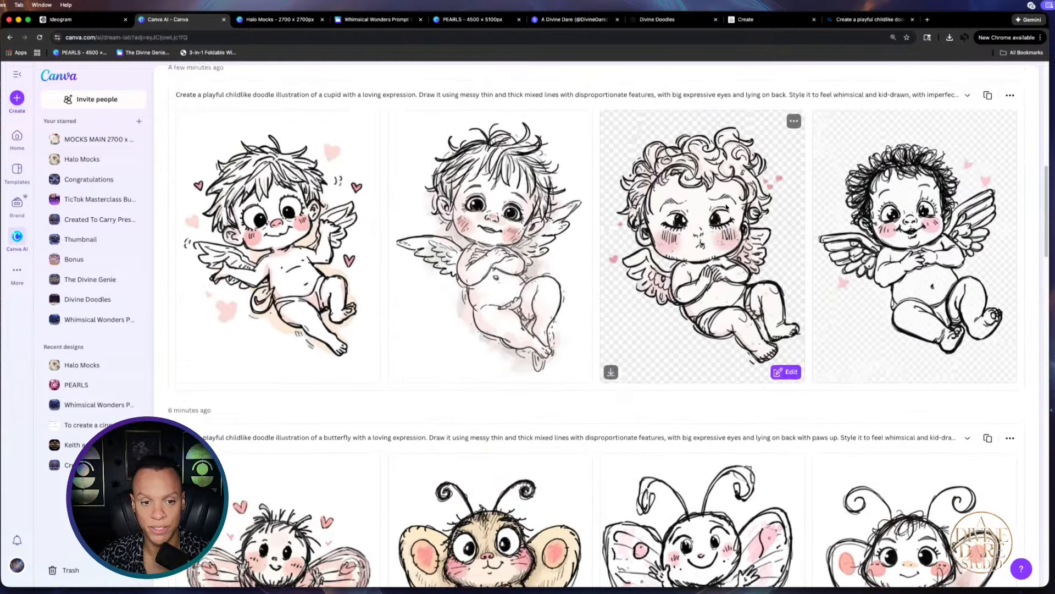
scroll(716, 239, down, 4)
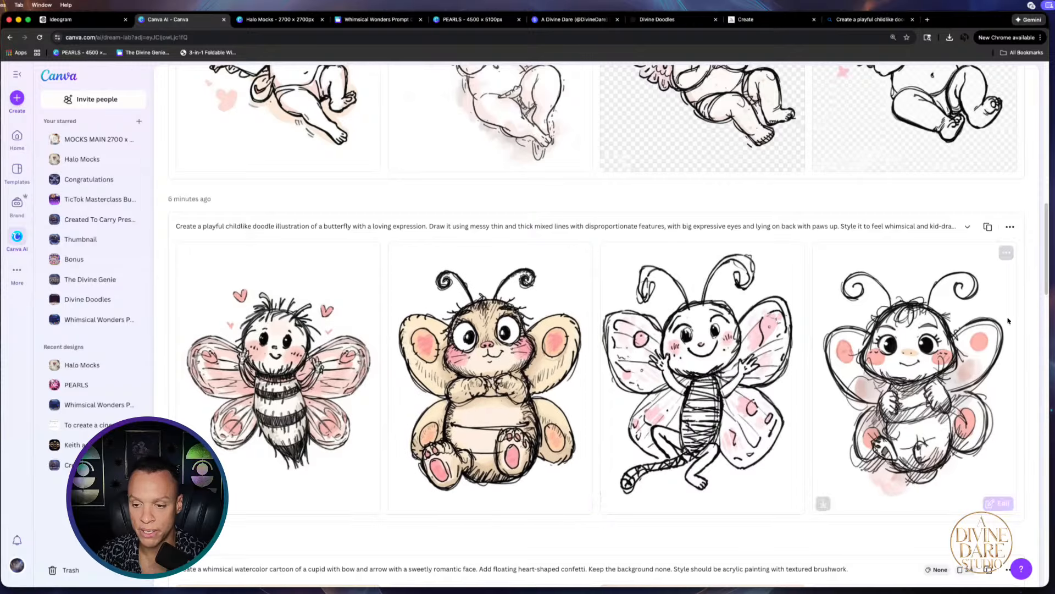
click(880, 257)
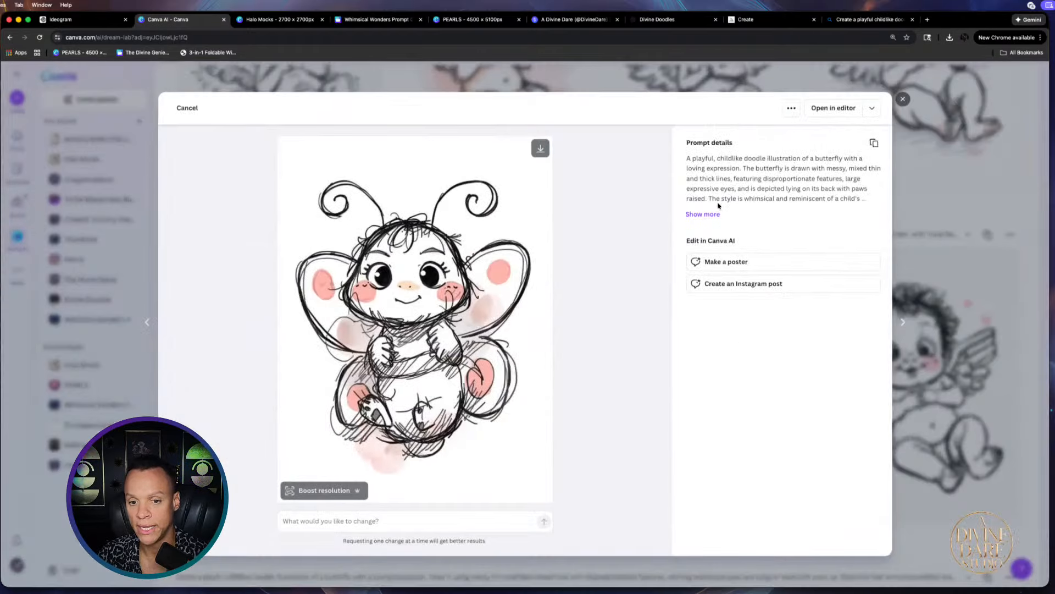
click(903, 99)
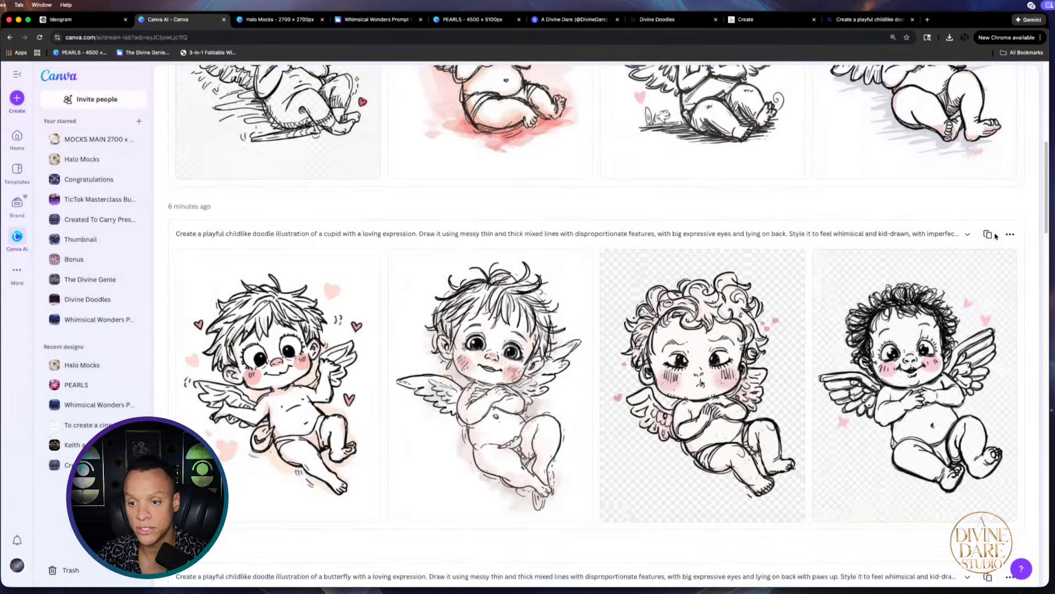
Reuse the earlier cupid doodle prompt in Canva AI to generate another set, and view the new images
click(988, 236)
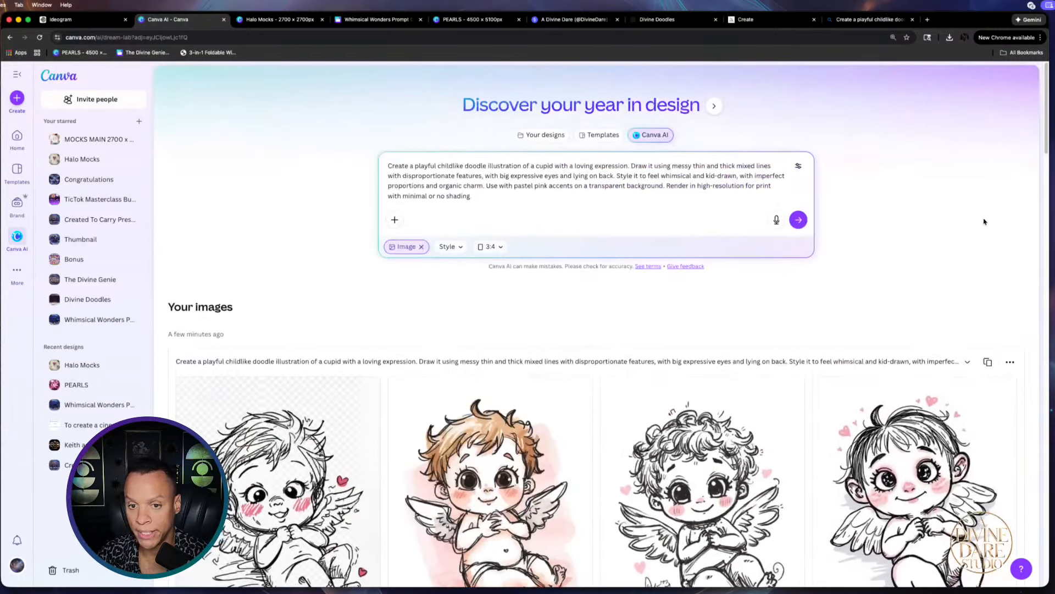
click(800, 220)
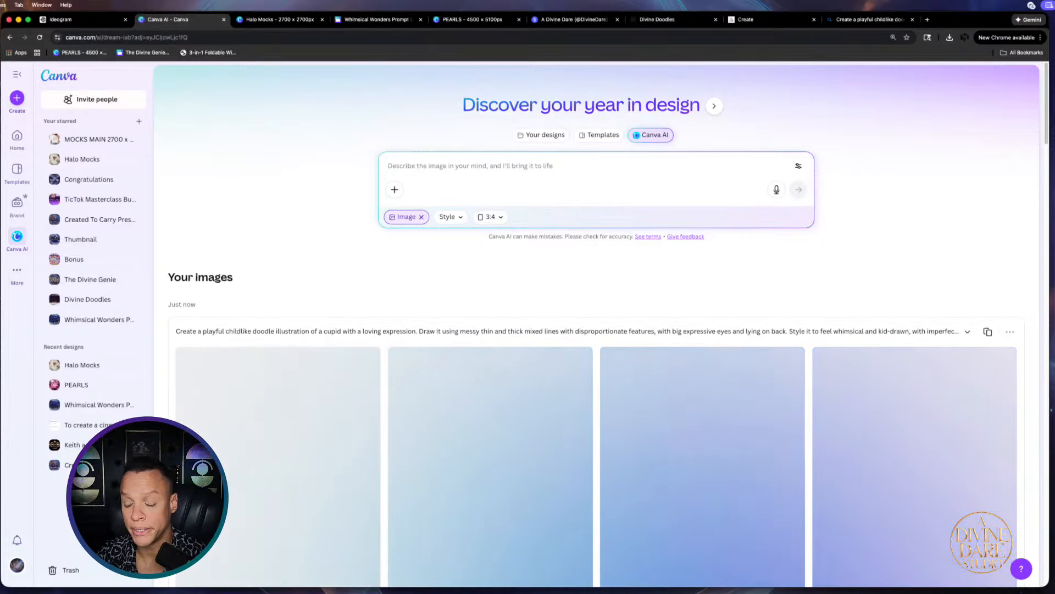
scroll(676, 405, down, 4)
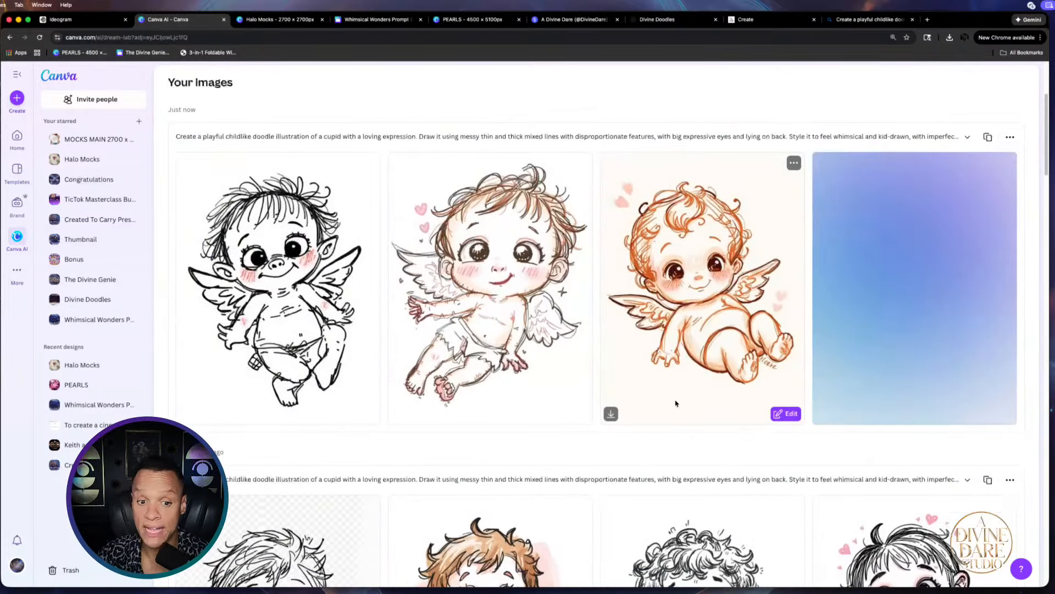
Find the earlier butterfly doodle prompt in the Canva AI history, generate a new set from it, and view the images
scroll(679, 405, down, 4)
scroll(679, 405, down, 10)
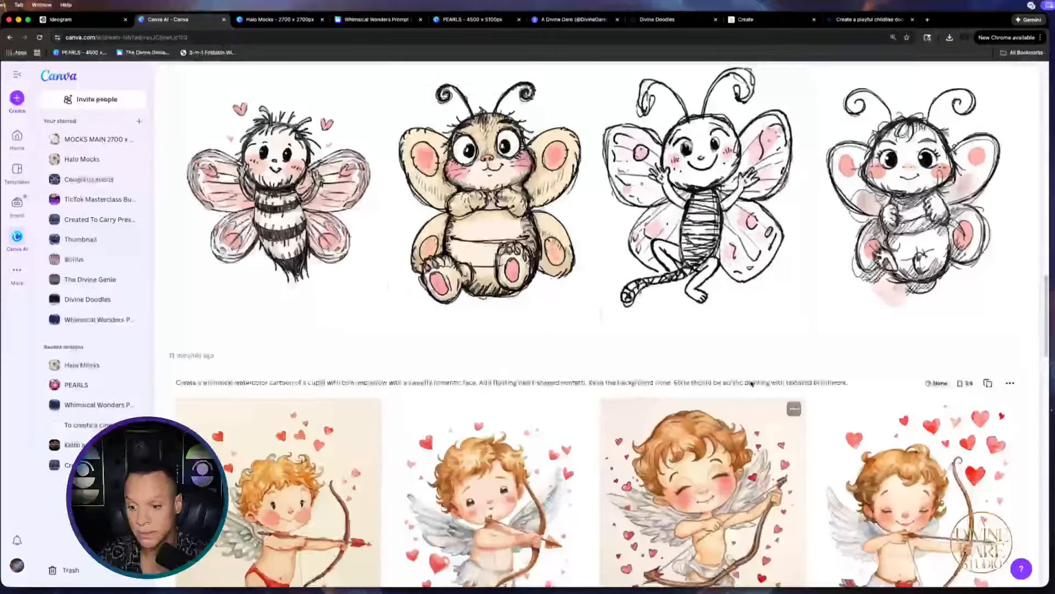
scroll(1010, 392, up, 3)
click(987, 396)
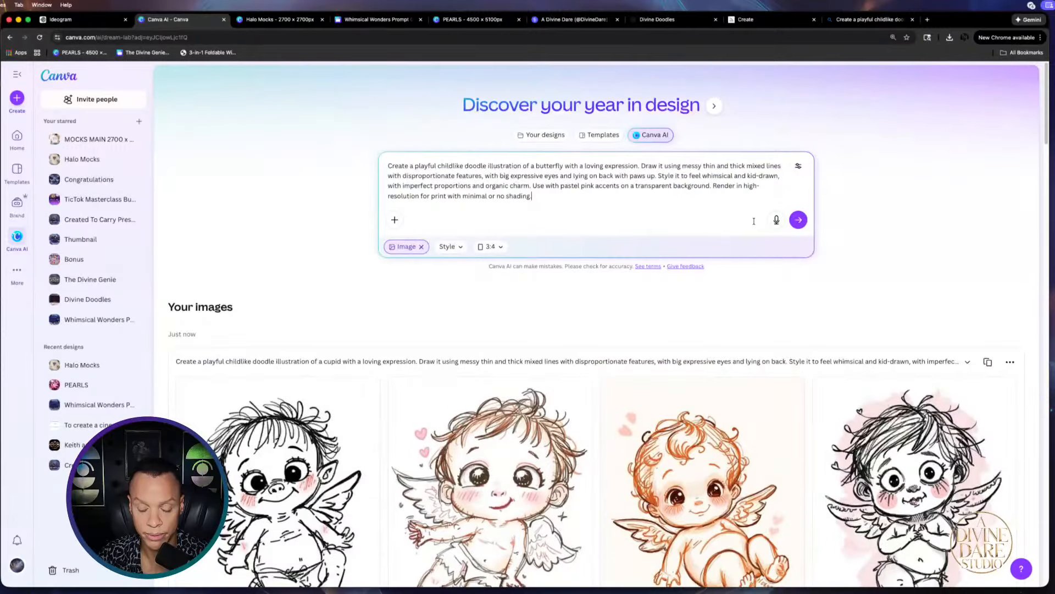
click(798, 220)
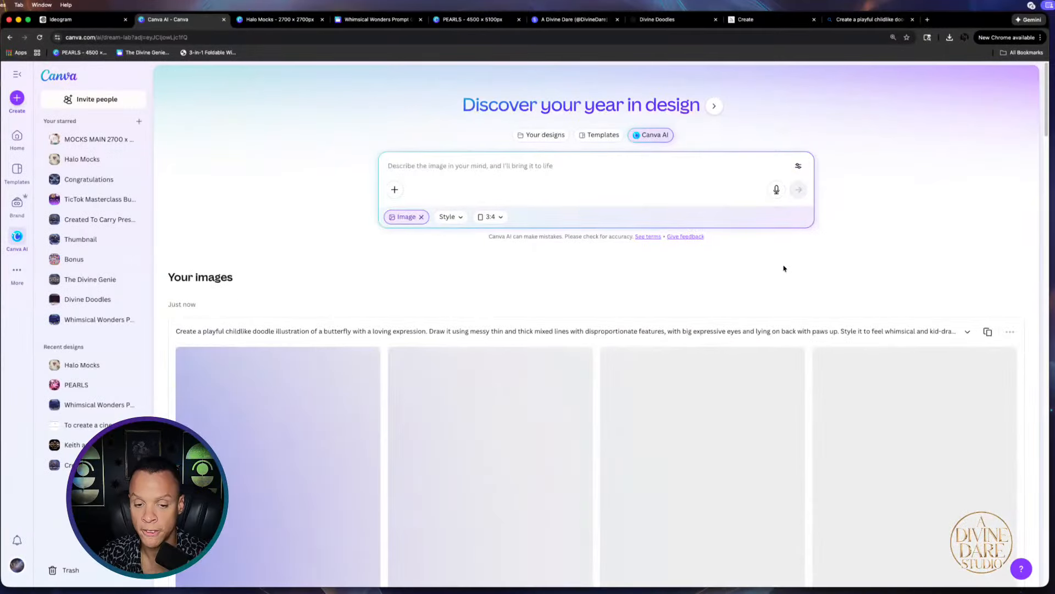
scroll(669, 316, down, 6)
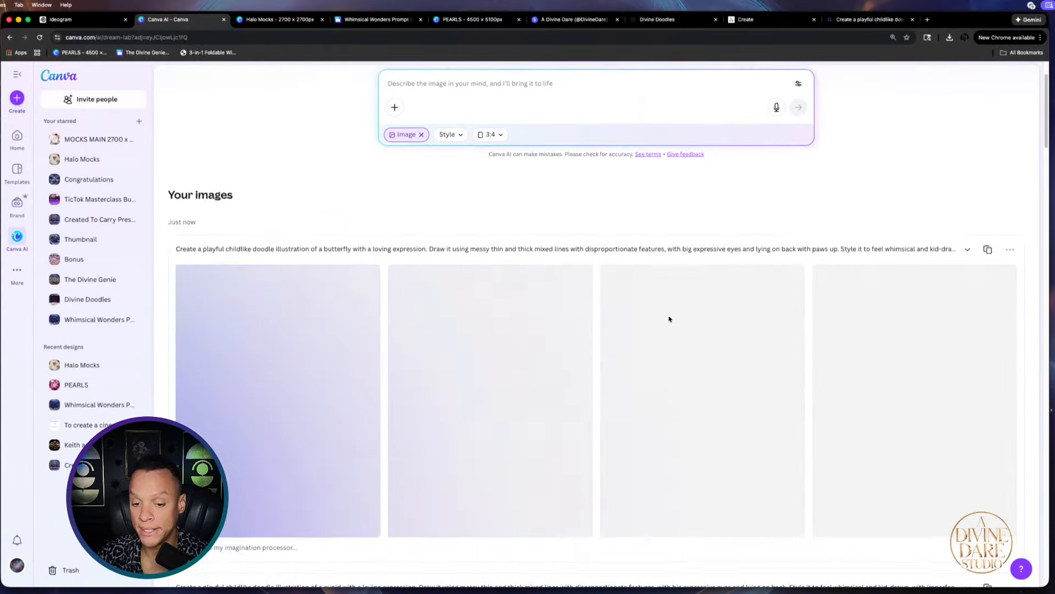
scroll(670, 320, up, 5)
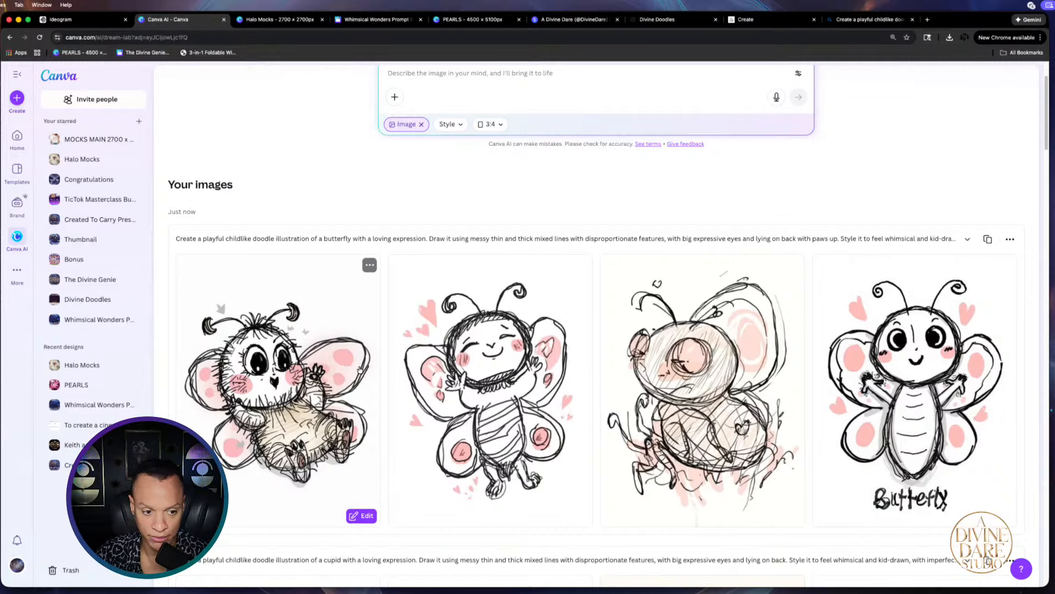
scroll(825, 314, up, 2)
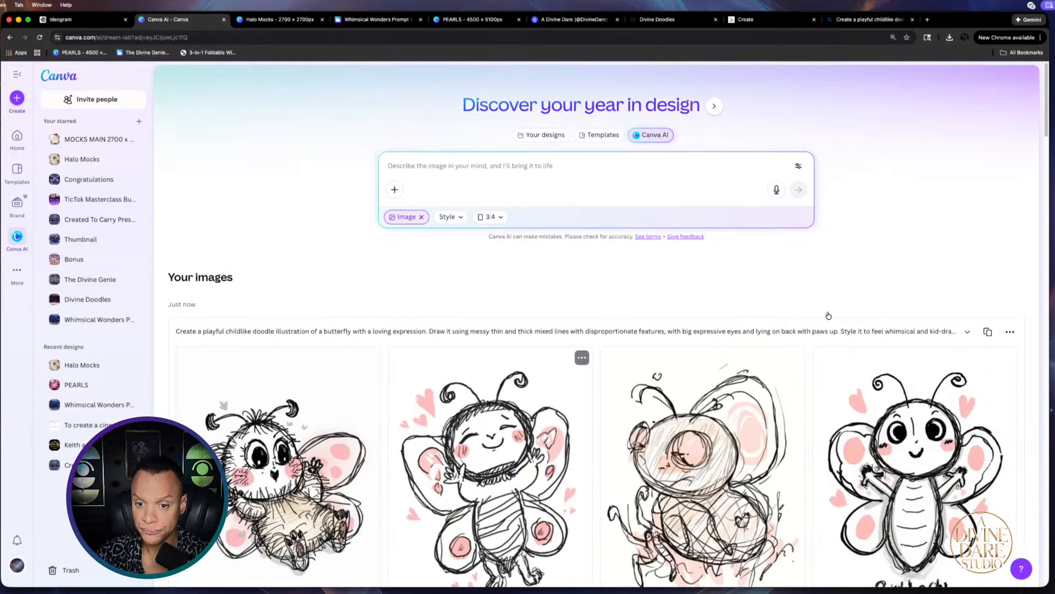
Load the butterfly doodle prompt into Canva AI's prompt box again, copy its full text, and switch to Bing Image Creator
click(987, 332)
drag(532, 196, 364, 164)
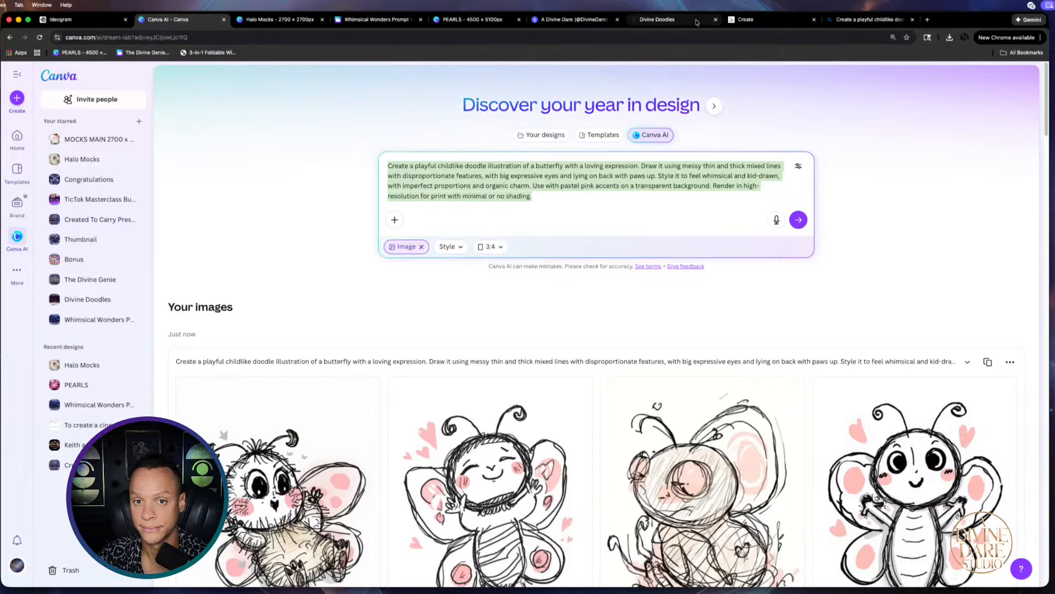
click(775, 20)
click(848, 22)
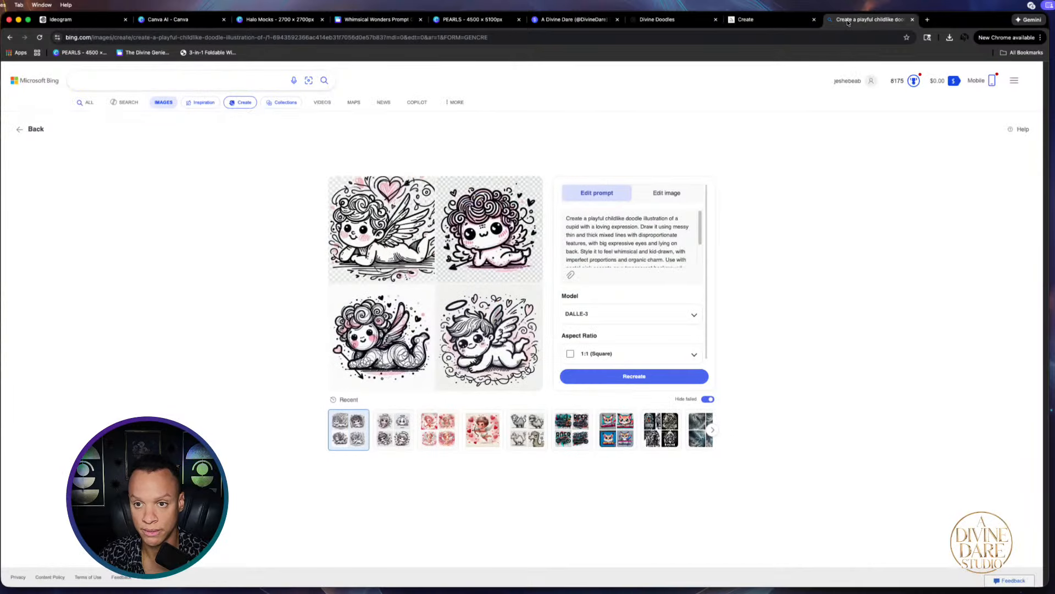
Replace the cupid prompt in Bing Image Creator with the copied butterfly doodle prompt and recreate the images
click(649, 243)
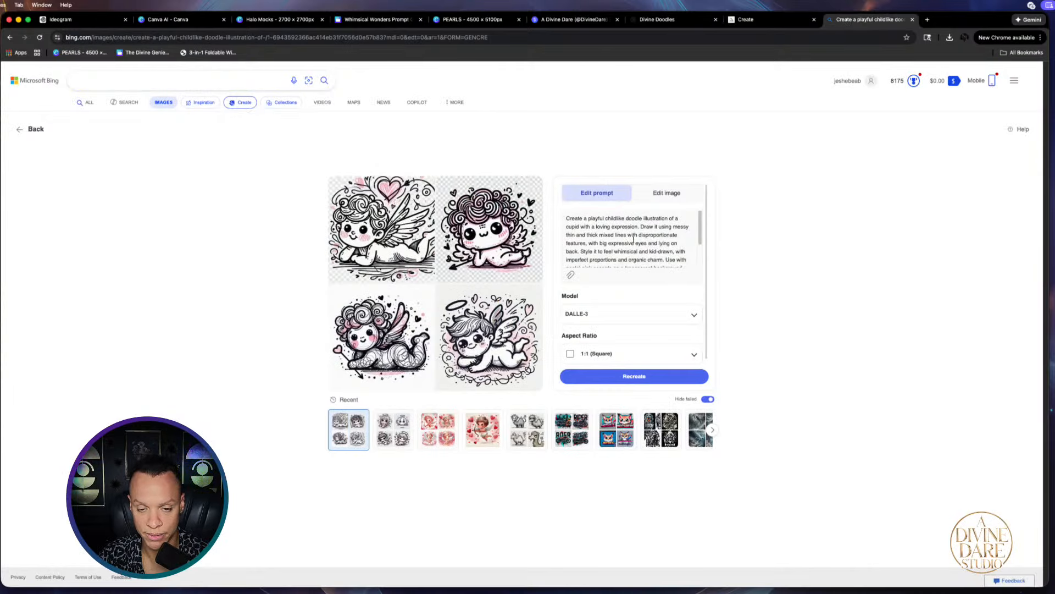
scroll(632, 241, down, 3)
drag(579, 254, 548, 198)
key(super+v)
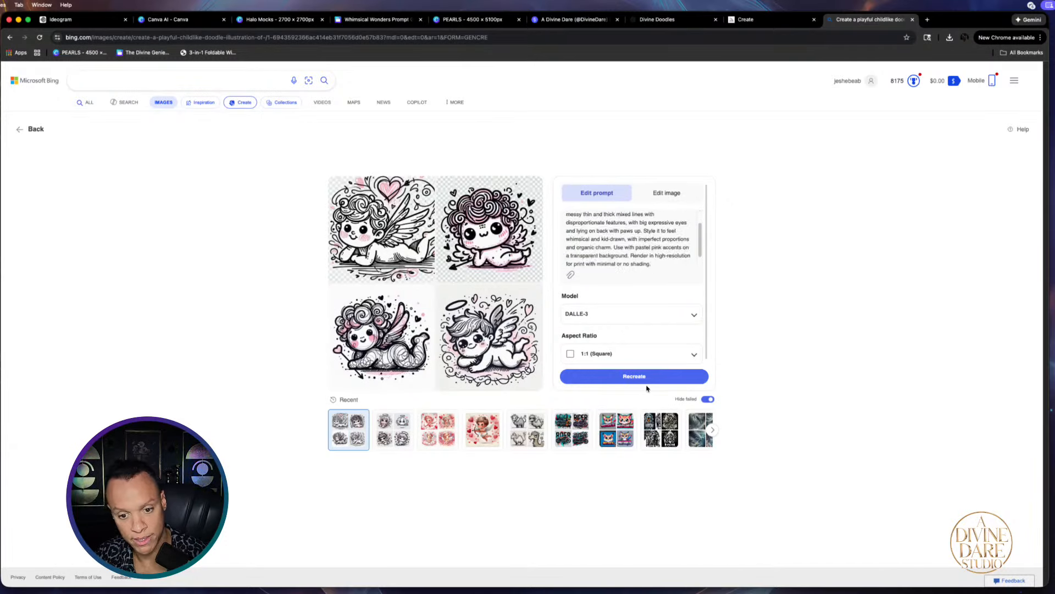
click(651, 378)
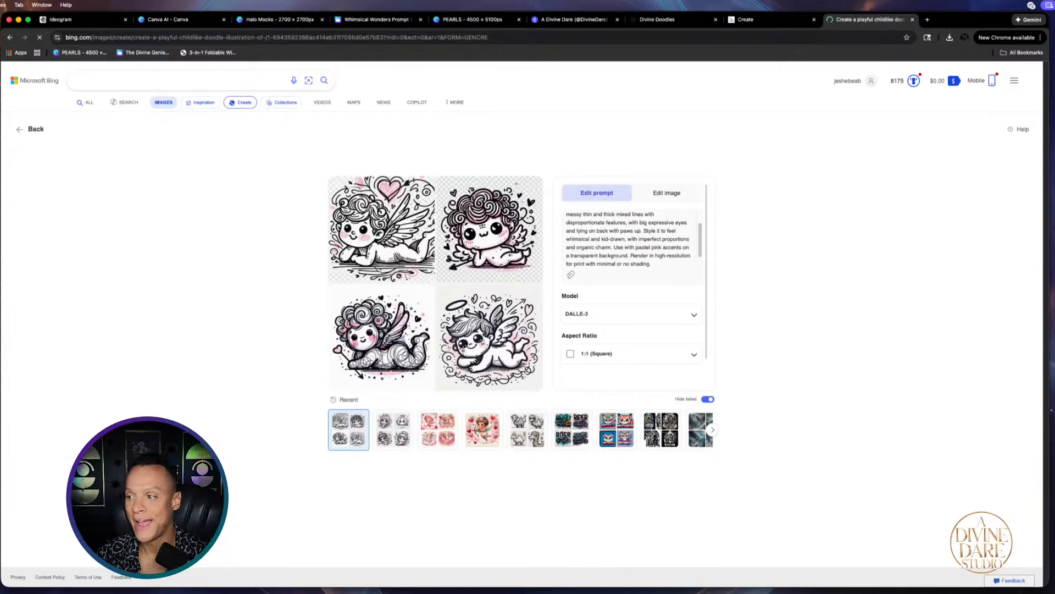
Enlarge the round white butterfly with pink wings from the new Bing set
mouse_move(986, 25)
mouse_down()
mouse_move(893, 32)
mouse_move(1009, 4)
mouse_move(983, 5)
mouse_up()
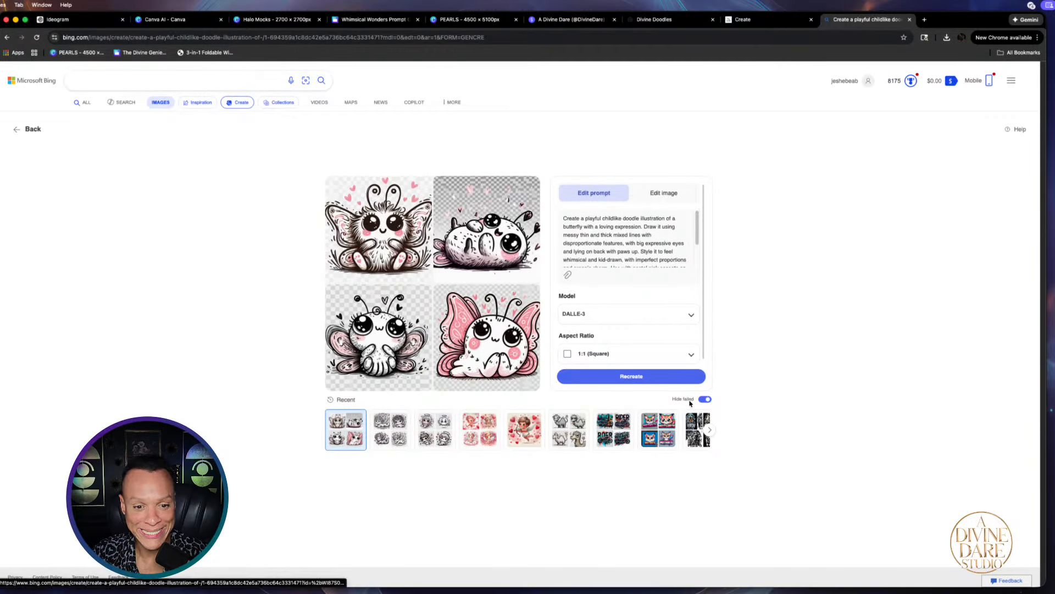
click(495, 340)
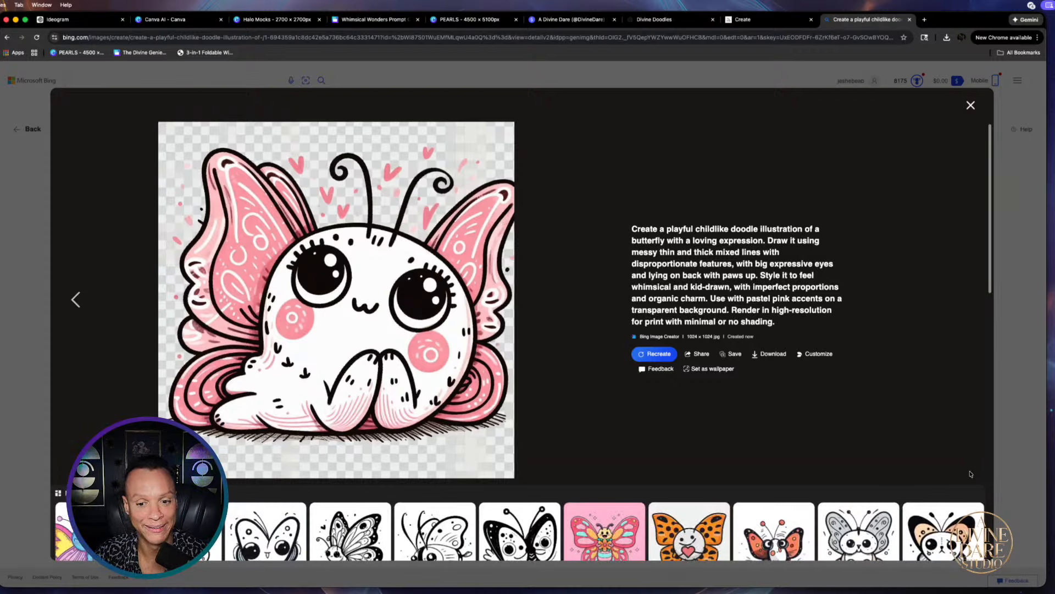
Download the enlarged pink-winged butterfly, compare it with the other images in the Bing set, and close the image viewer
click(771, 357)
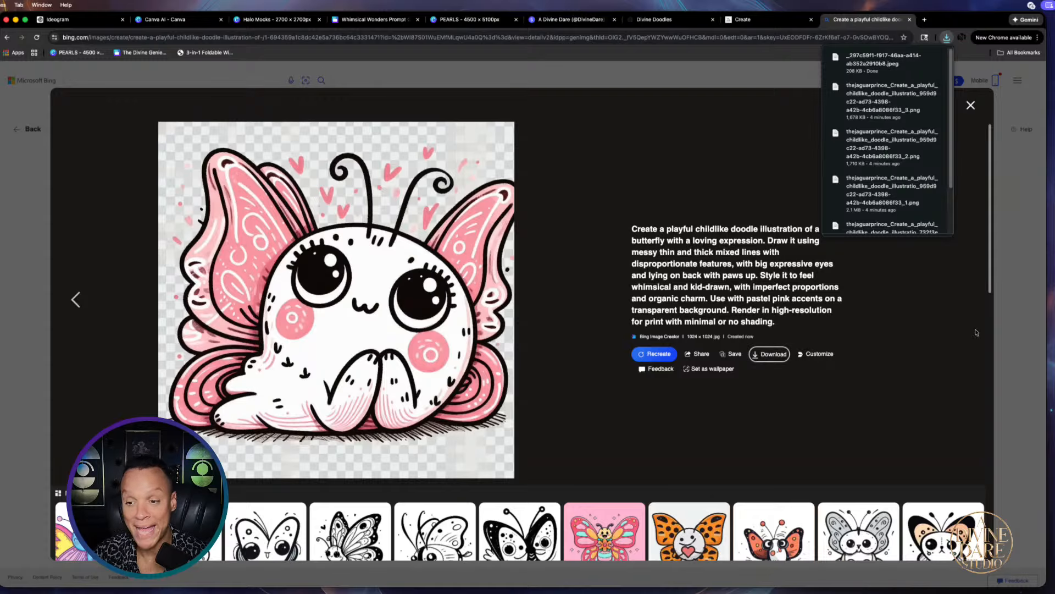
click(79, 302)
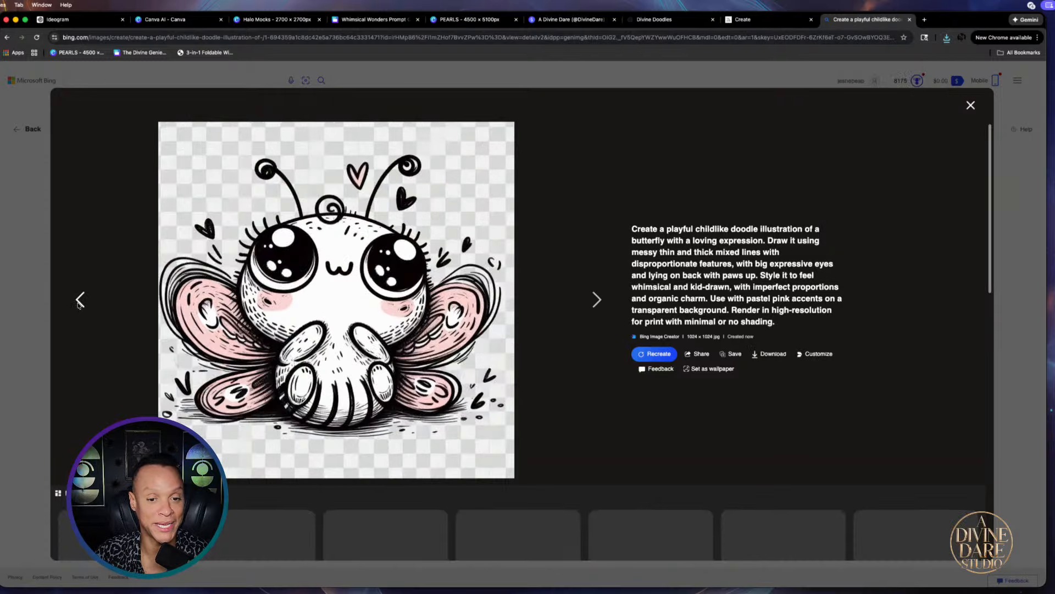
click(79, 301)
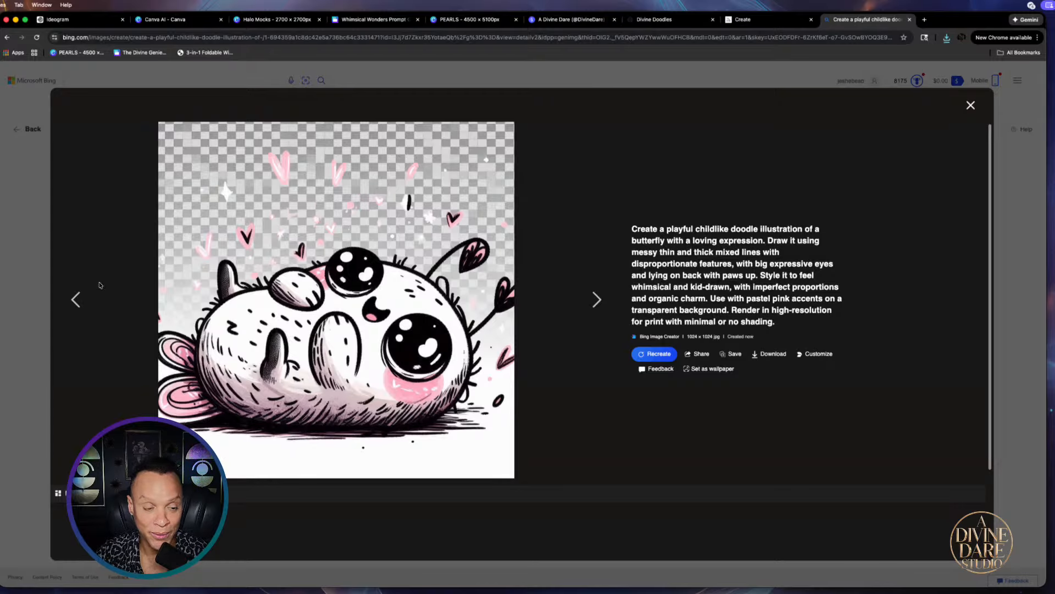
click(76, 299)
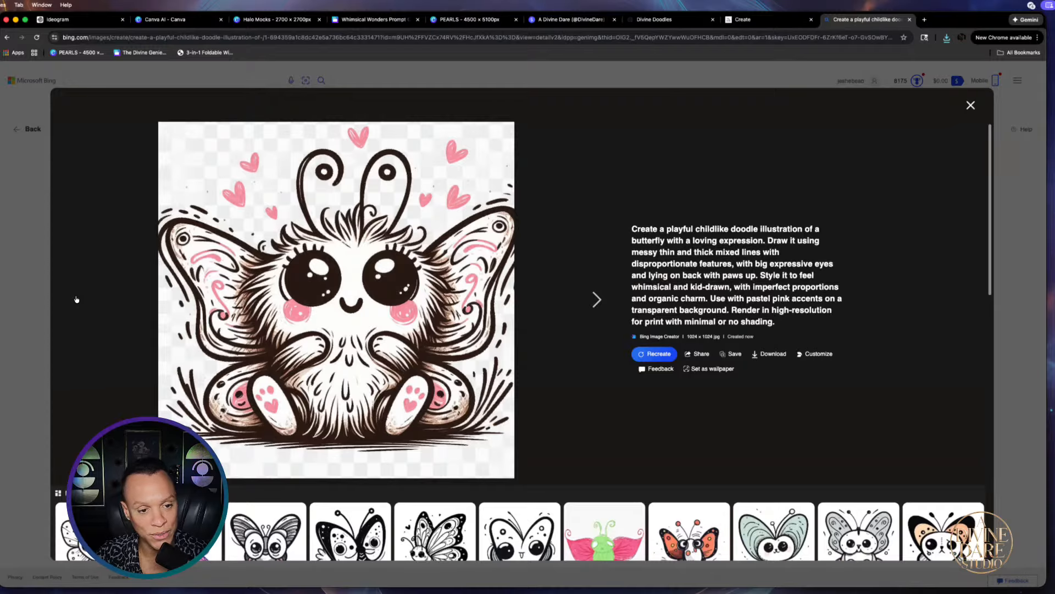
click(596, 300)
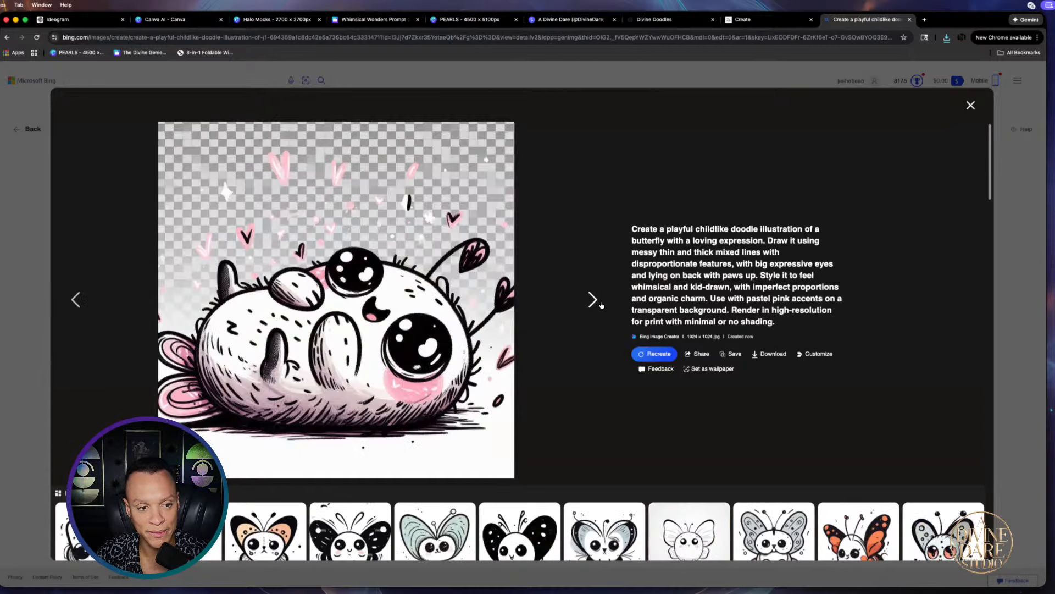
click(600, 302)
click(595, 300)
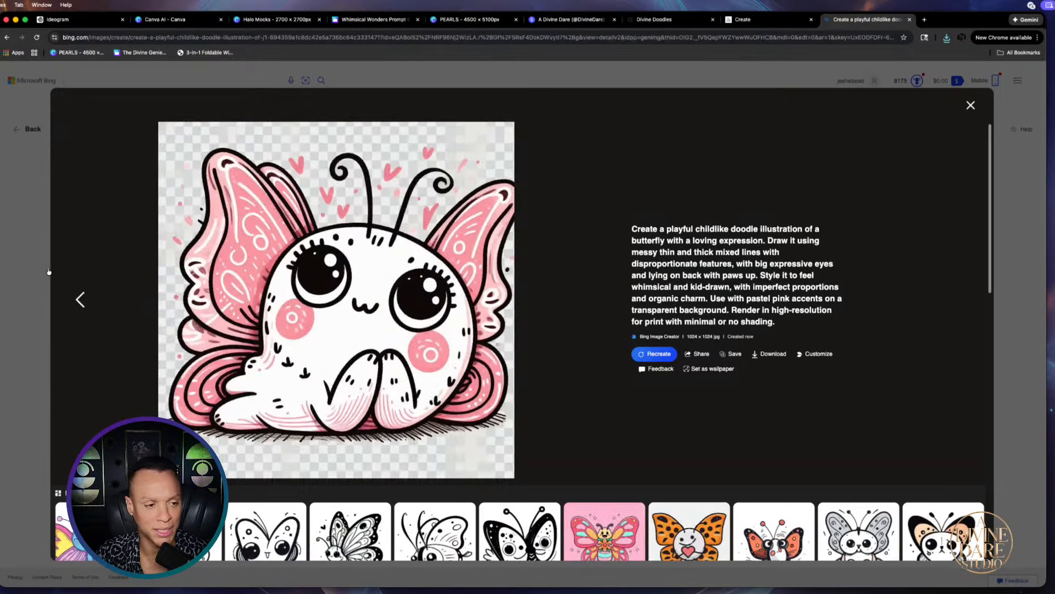
click(4, 275)
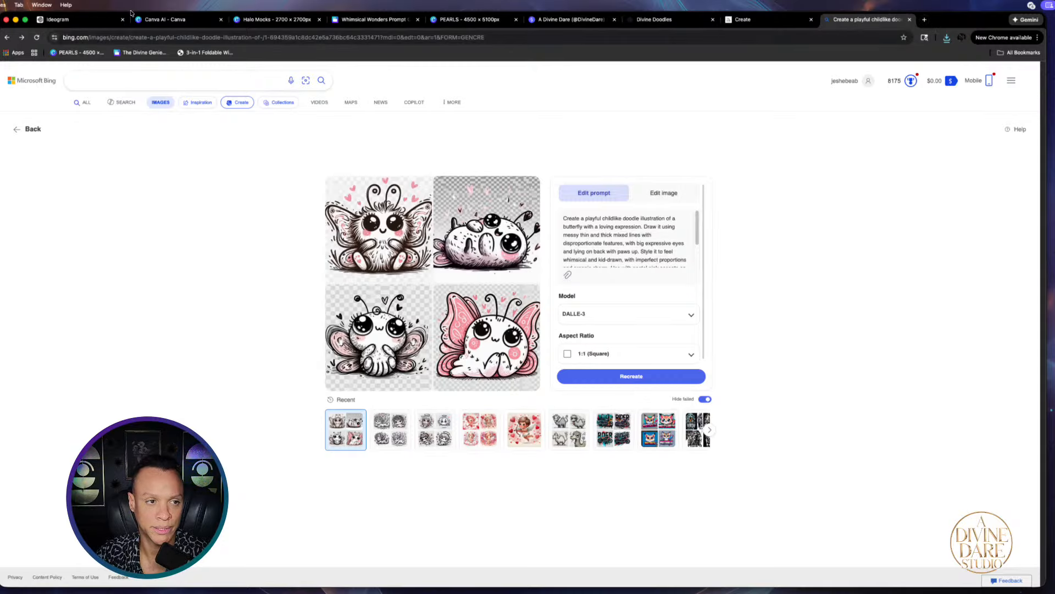
Switch to Canva's home page and open The Halo Design from the recent designs, starting at the Monster Lover page
click(151, 21)
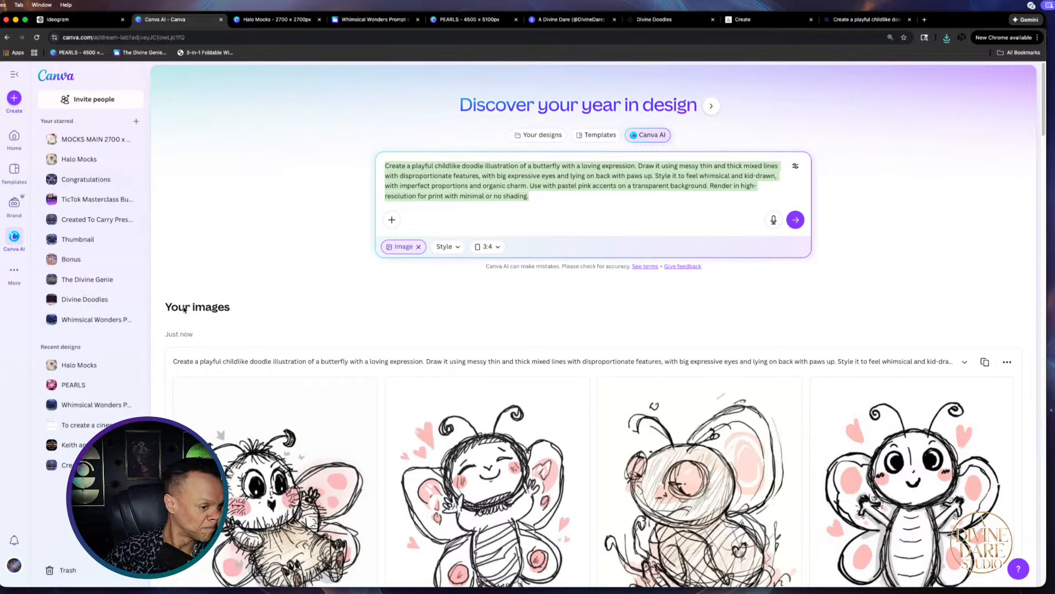
click(15, 136)
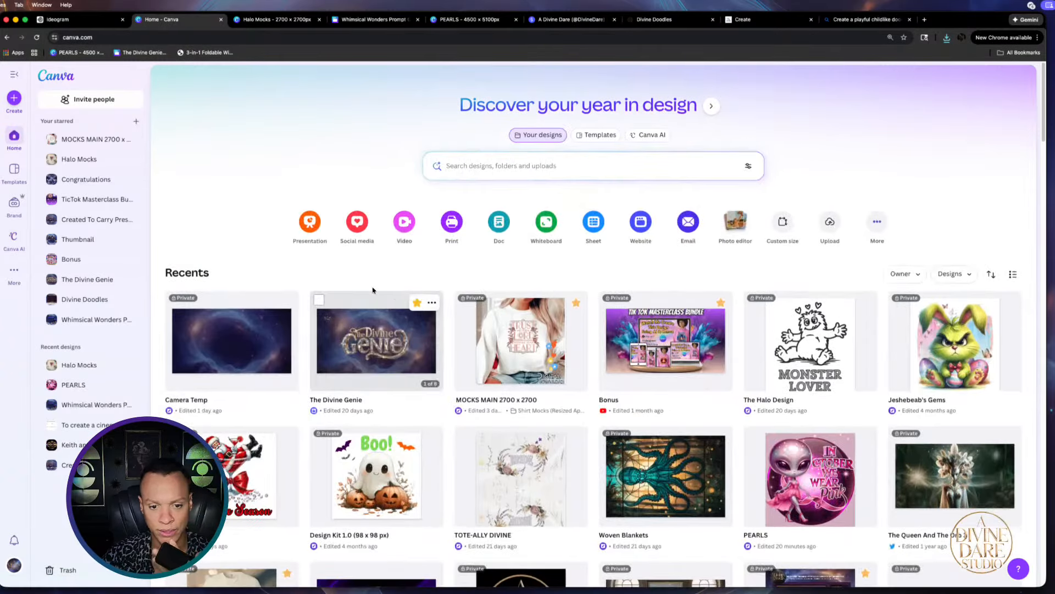
click(811, 349)
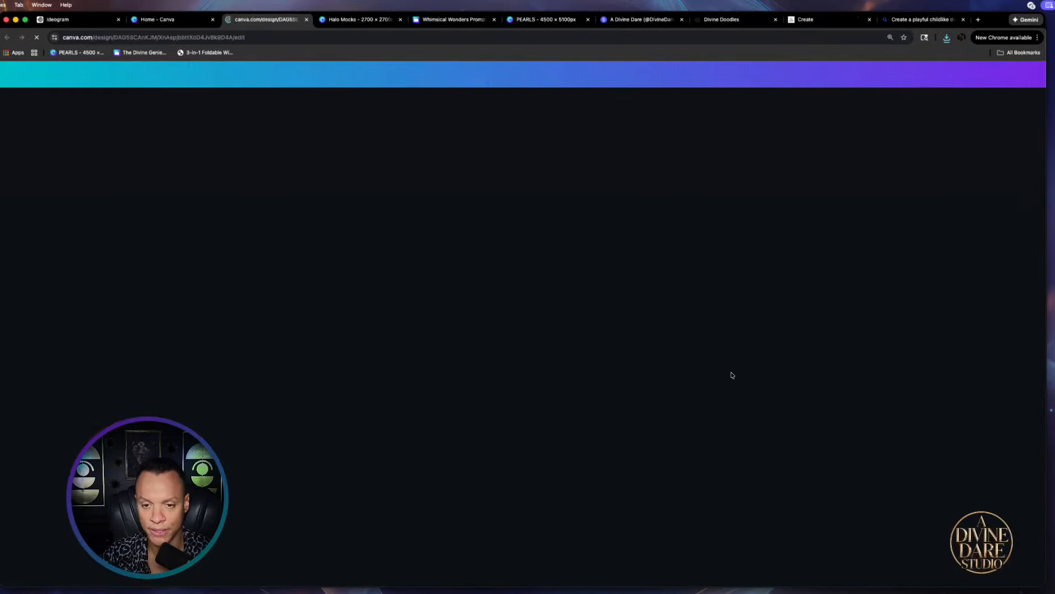
scroll(823, 339, up, 3)
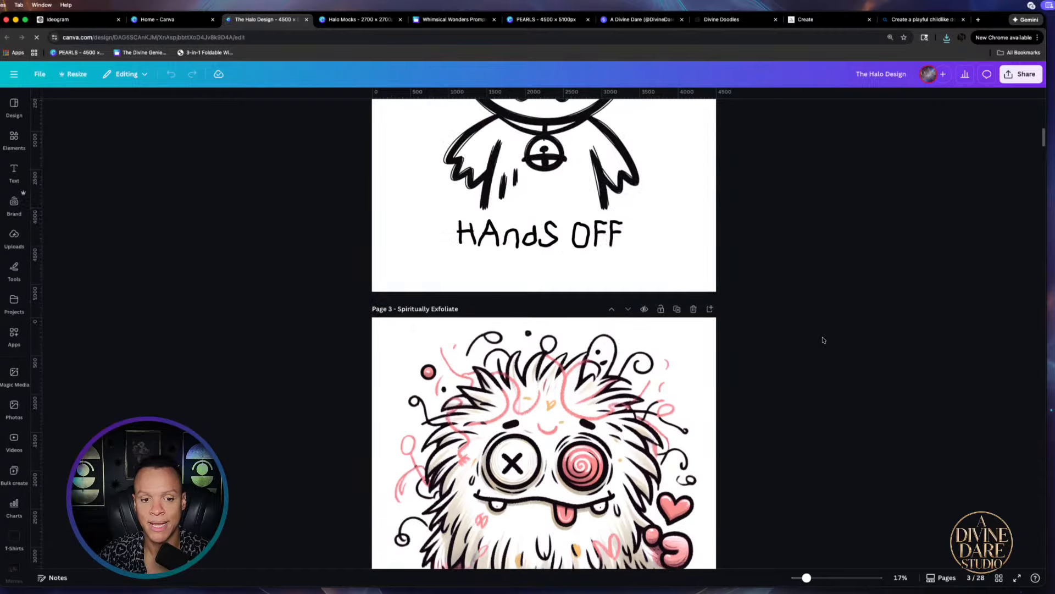
scroll(823, 340, down, 3)
scroll(823, 340, up, 8)
scroll(824, 341, up, 5)
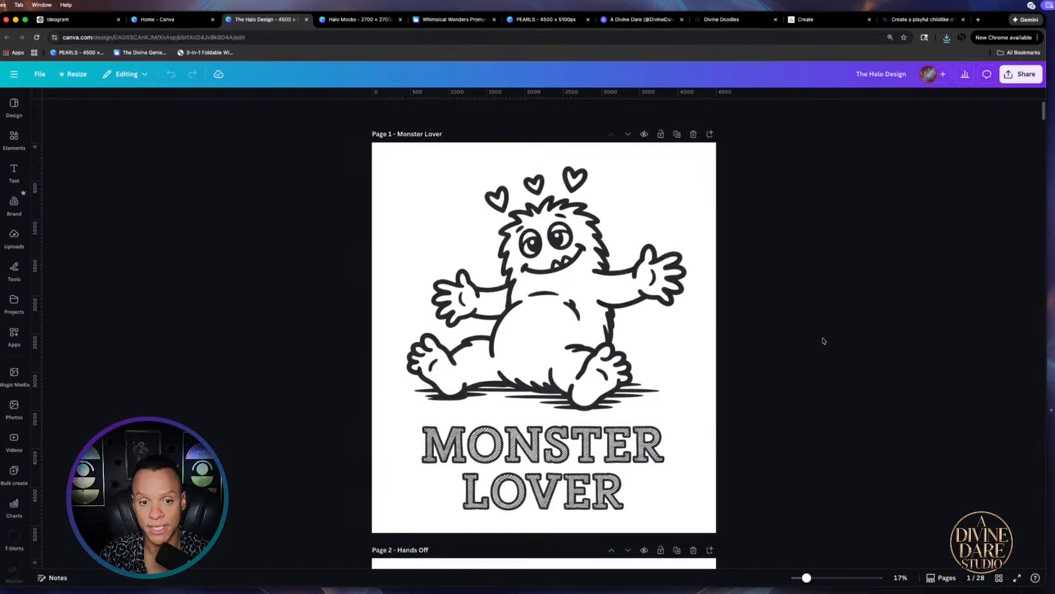
Review the doodle designs in The Halo Design from the Hands Off page through the Girl Bye! fish on page 11
scroll(823, 340, down, 6)
scroll(823, 340, down, 6)
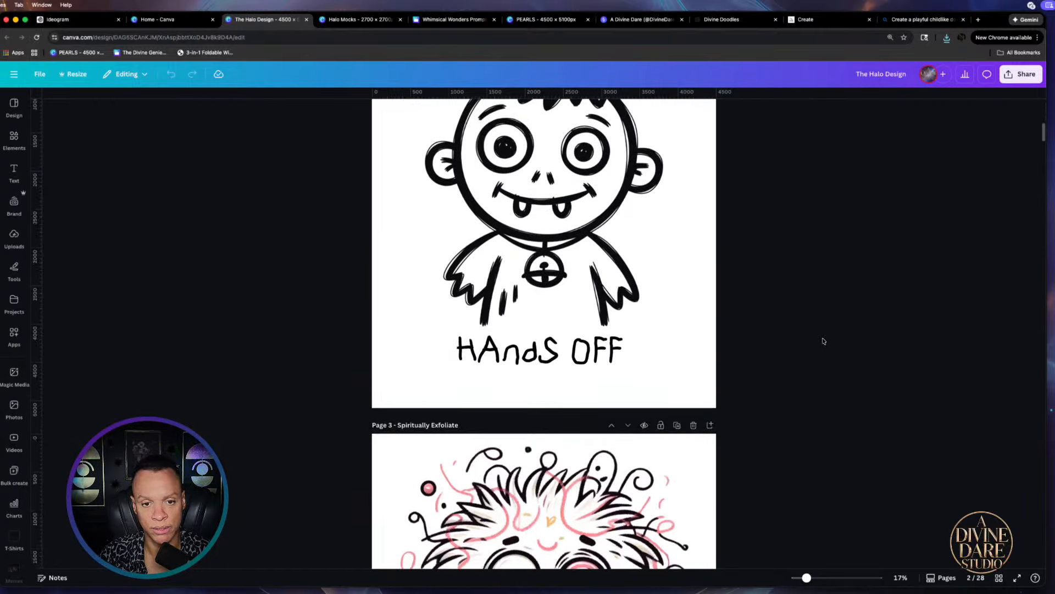
scroll(824, 340, down, 6)
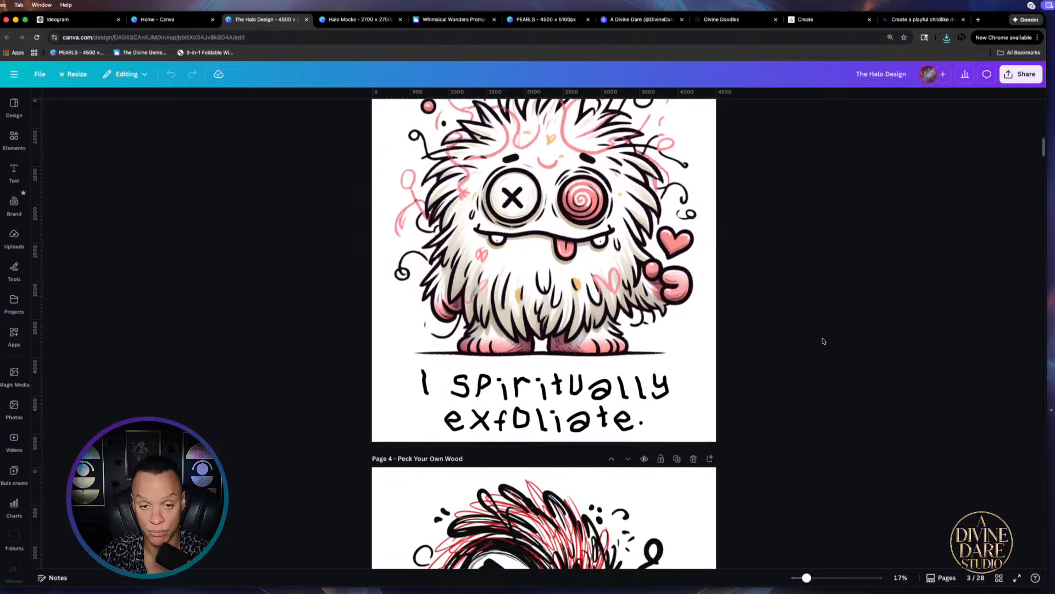
scroll(824, 341, down, 6)
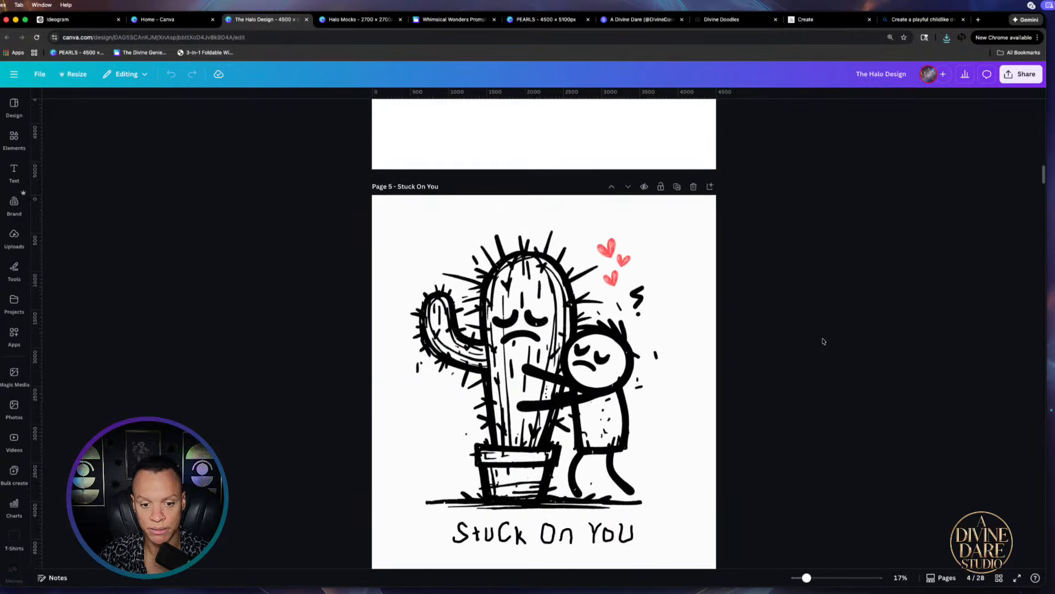
scroll(824, 341, down, 6)
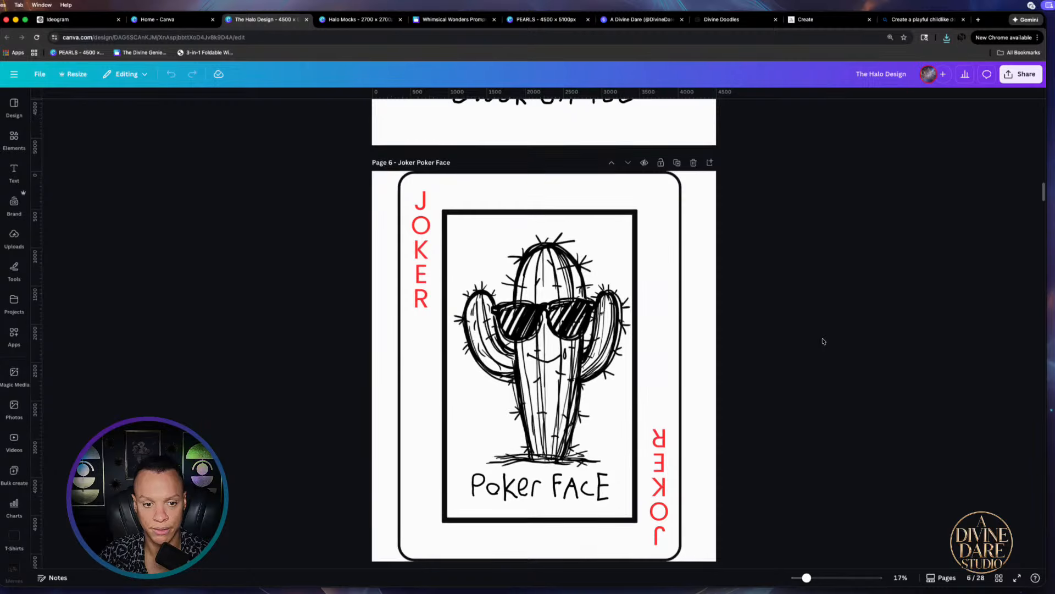
scroll(823, 341, down, 8)
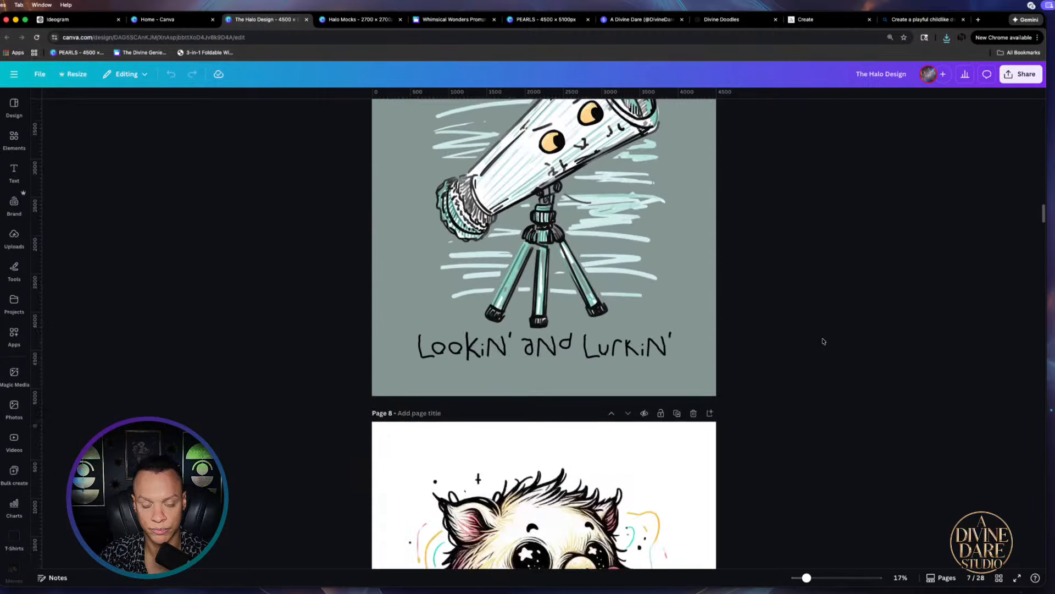
scroll(823, 341, down, 8)
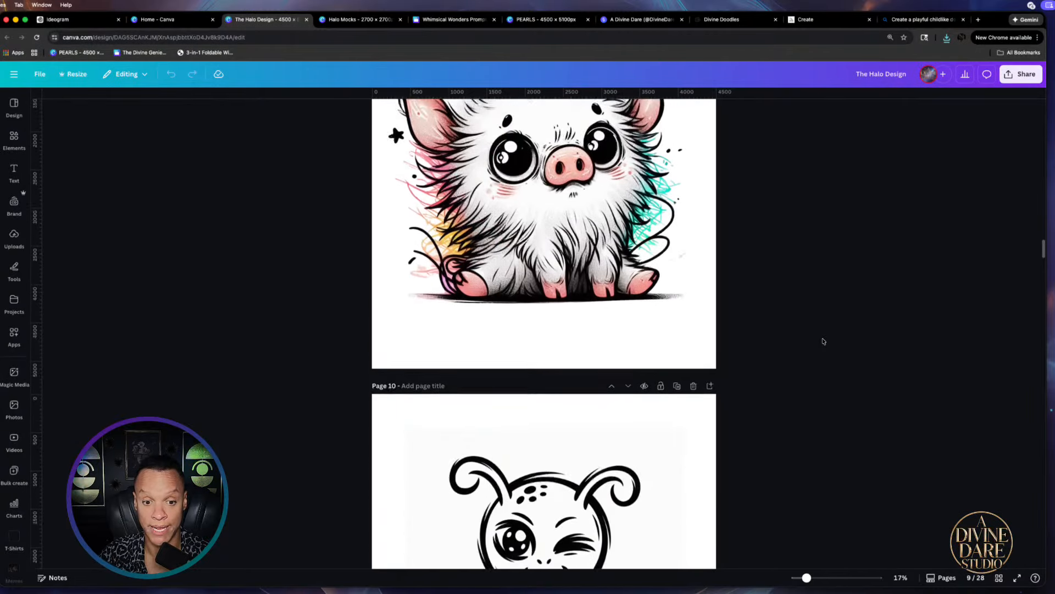
scroll(823, 341, down, 3)
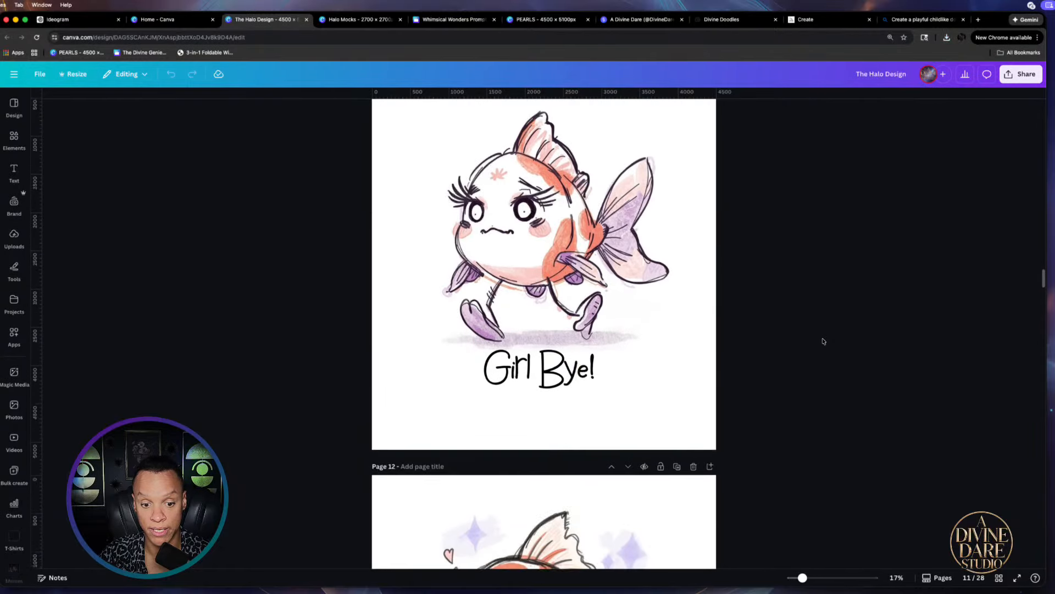
scroll(823, 341, up, 2)
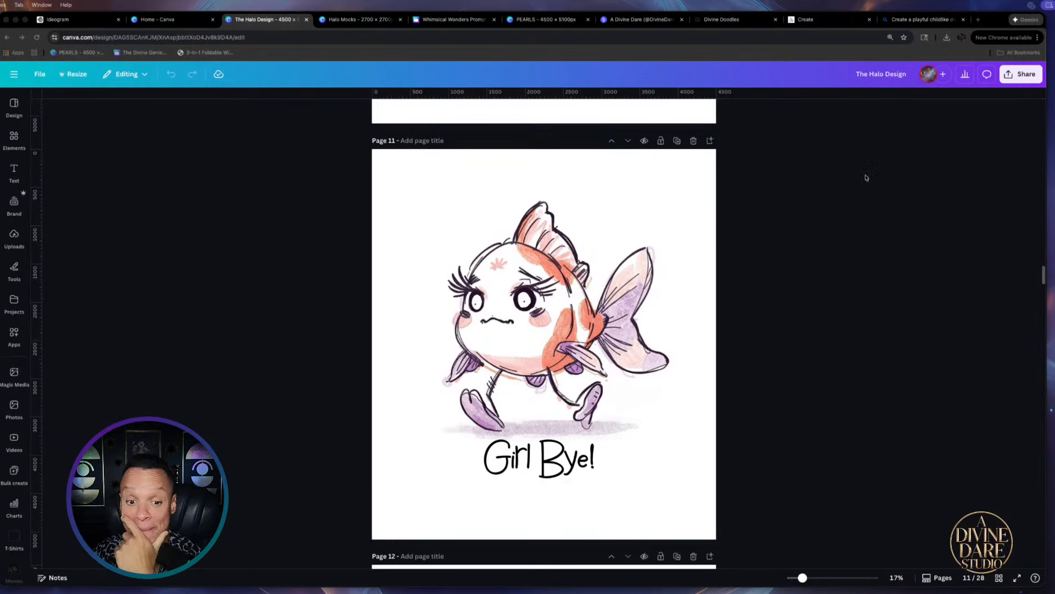
Examine the Mississippi camel doodle on page 13 of The Halo Design
scroll(789, 311, down, 18)
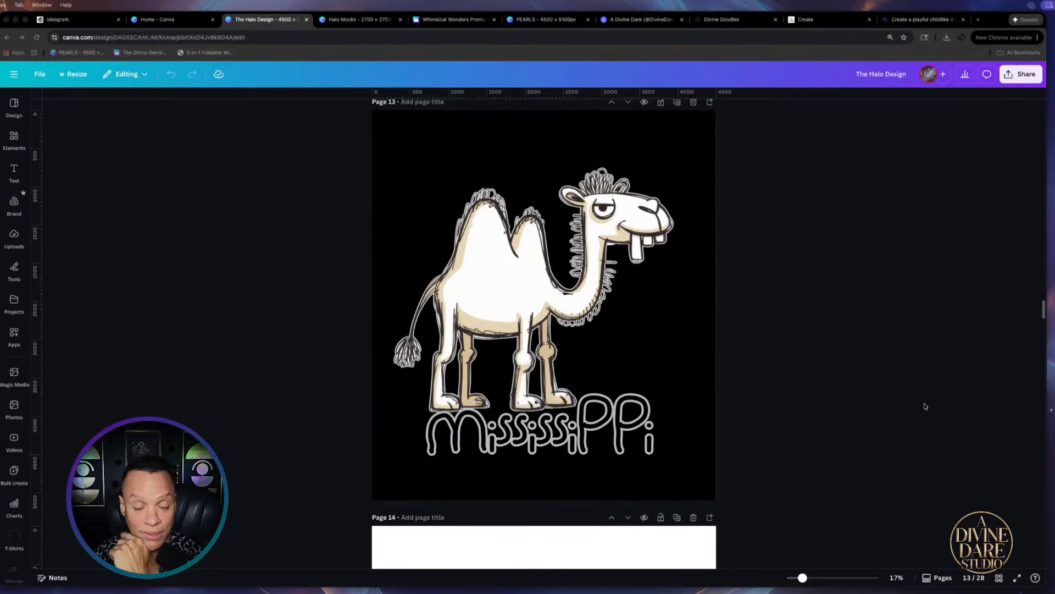
scroll(906, 398, up, 1)
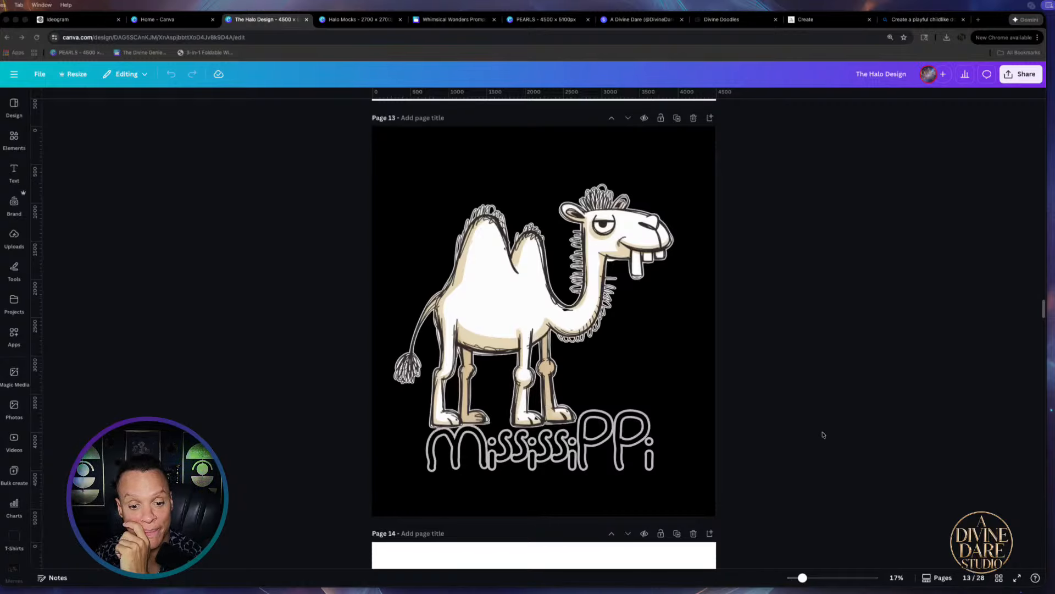
scroll(844, 437, down, 4)
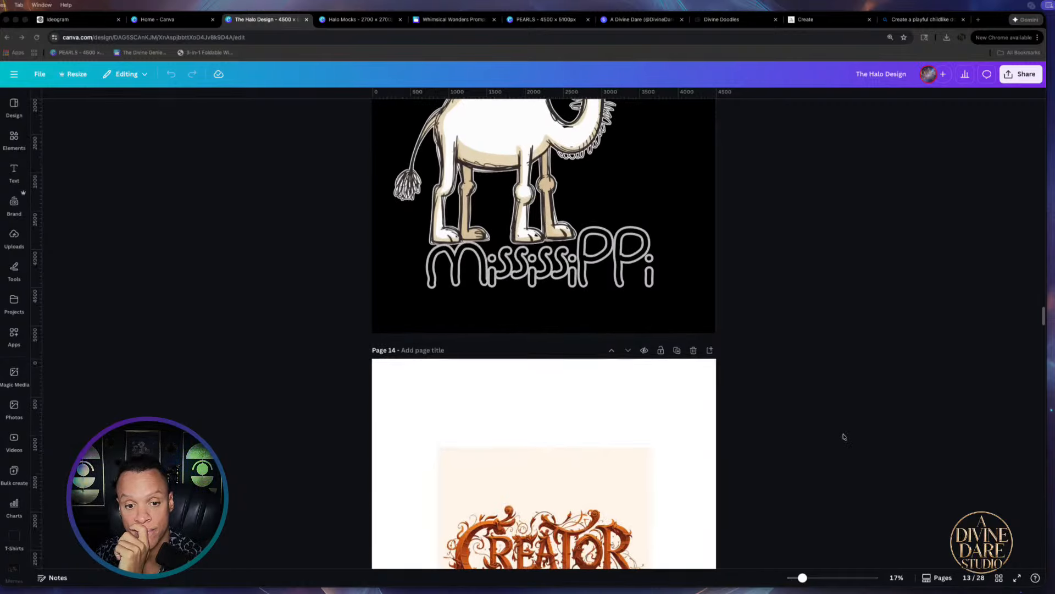
scroll(844, 437, up, 4)
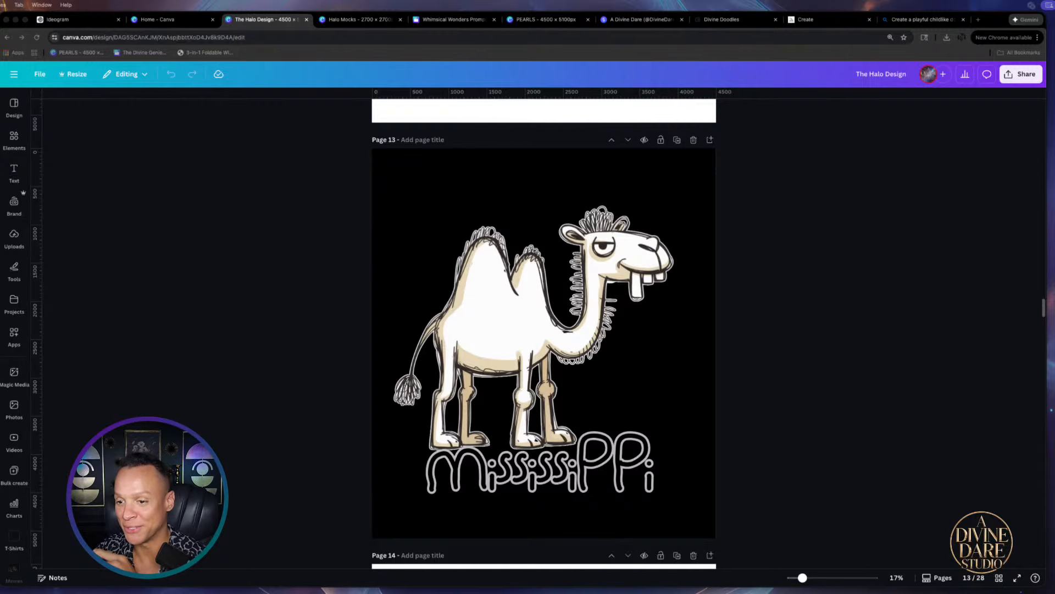
scroll(561, 337, down, 3)
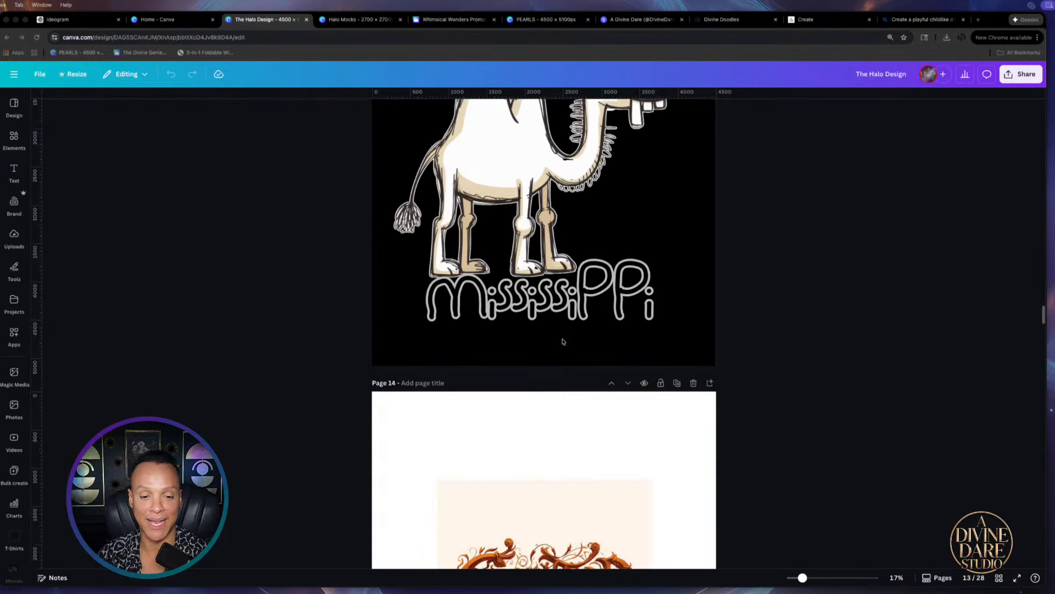
scroll(563, 340, up, 4)
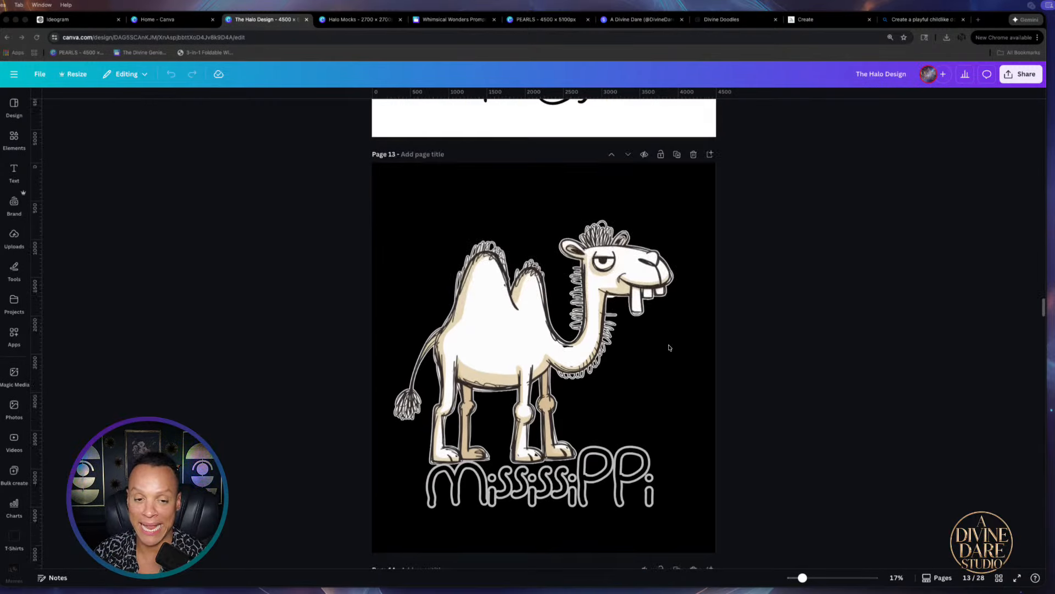
Review the remaining artwork in The Halo Design from page 14 through the final page 28
scroll(673, 390, down, 10)
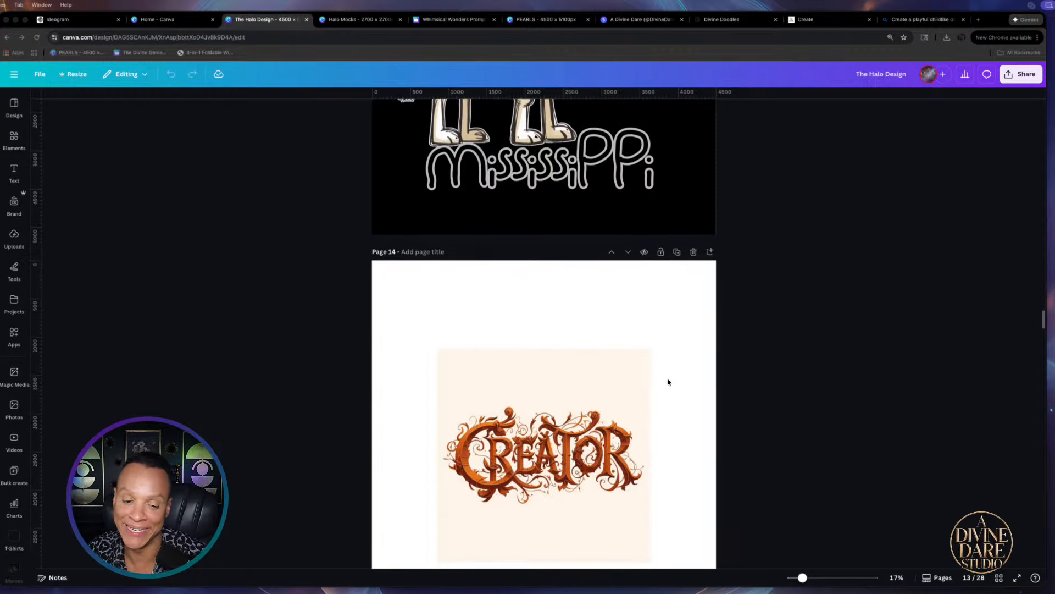
scroll(669, 382, down, 15)
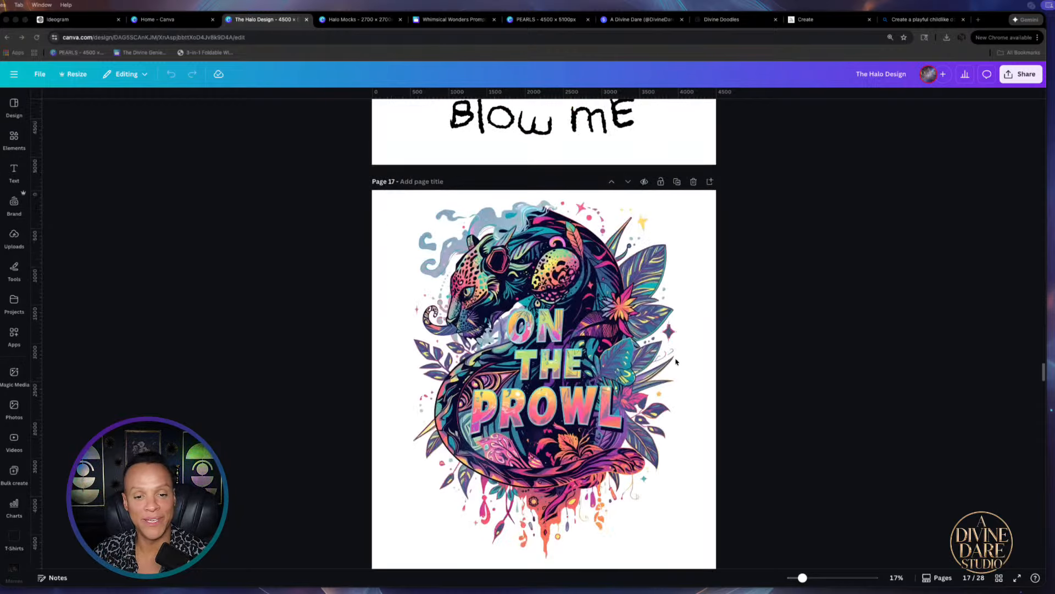
scroll(662, 367, up, 12)
scroll(511, 275, down, 3)
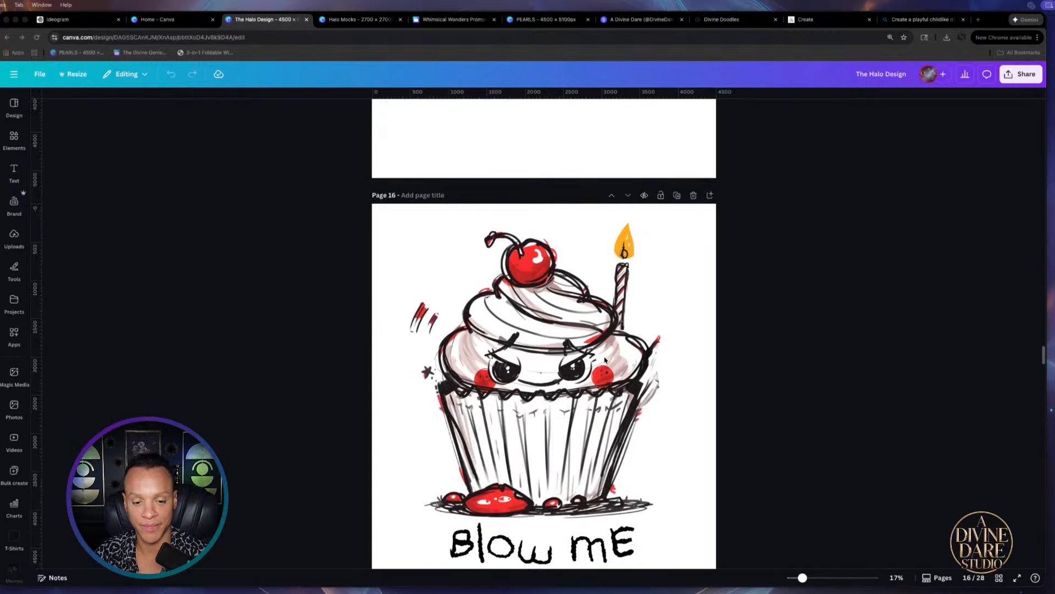
scroll(606, 360, down, 2)
scroll(739, 283, down, 10)
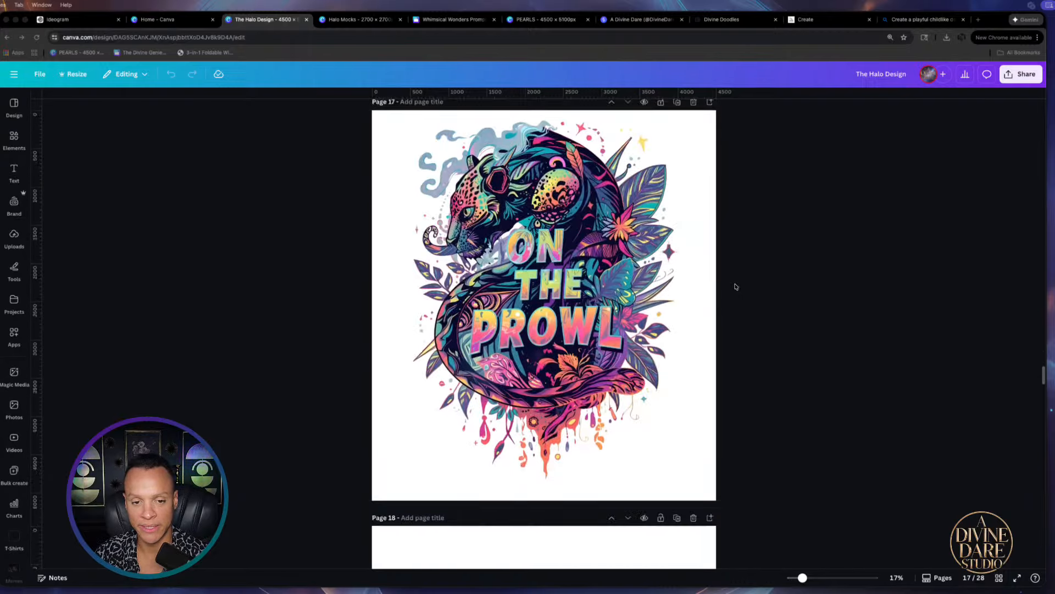
scroll(735, 286, down, 12)
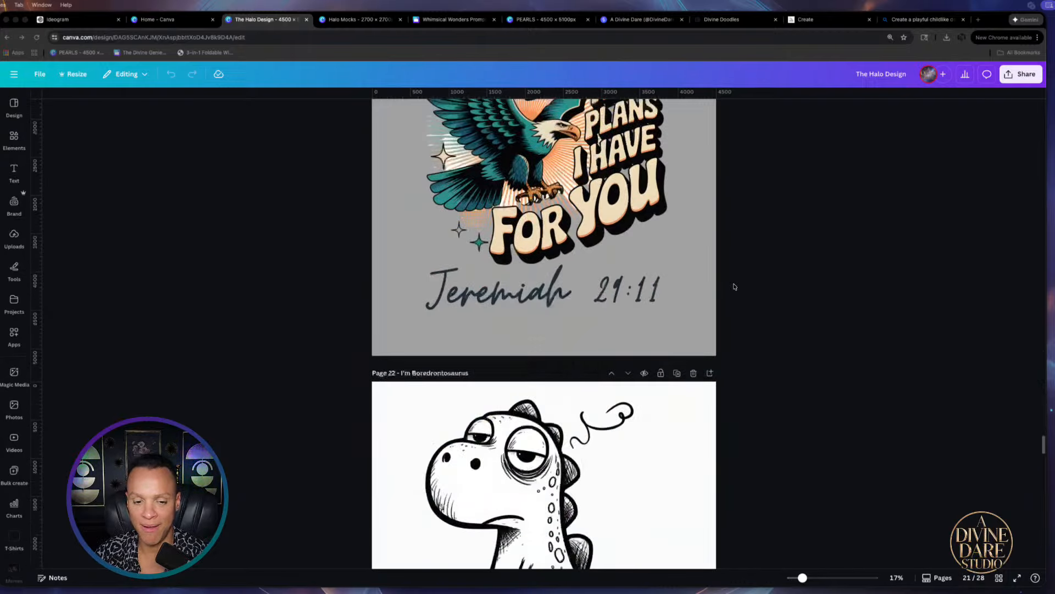
scroll(614, 304, down, 12)
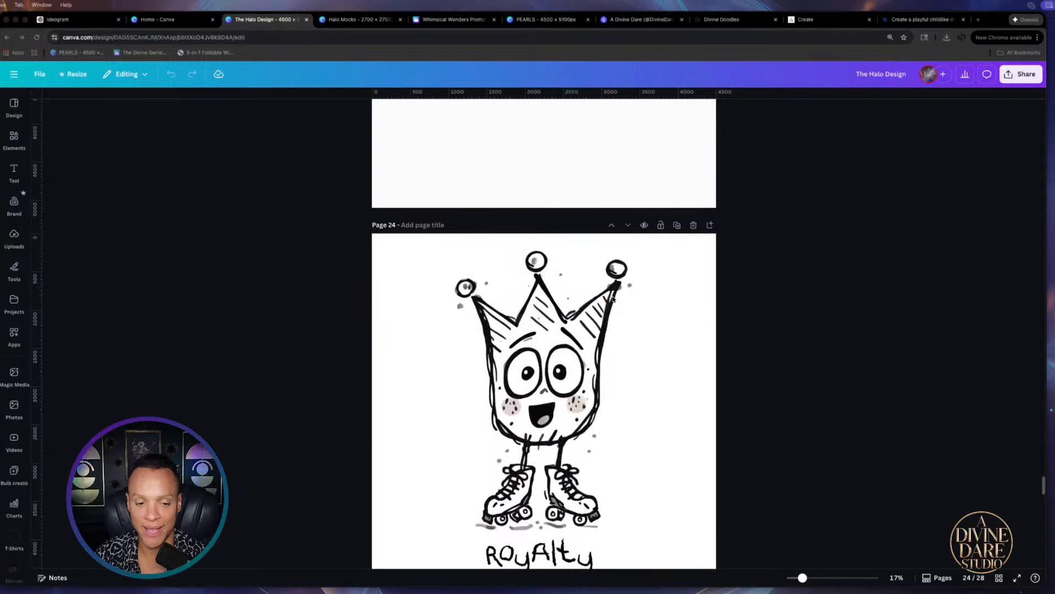
scroll(613, 300, up, 3)
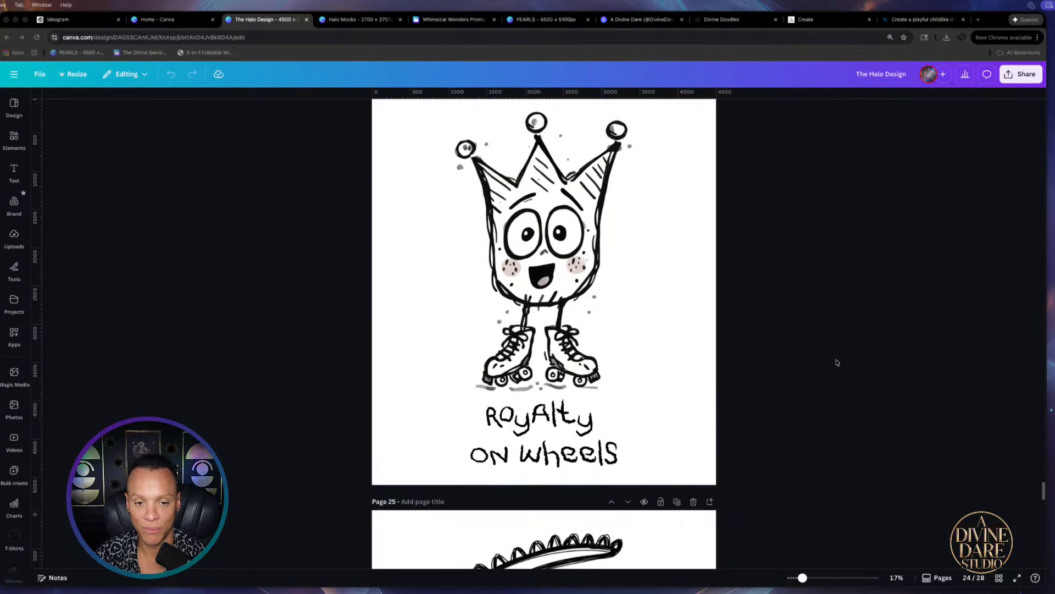
scroll(837, 362, down, 3)
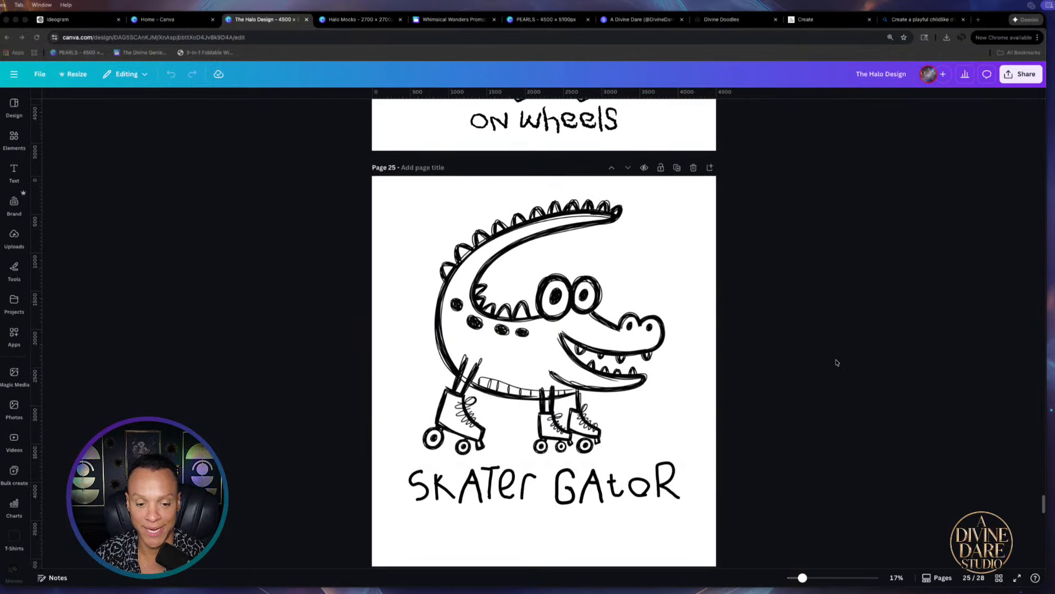
scroll(837, 362, down, 4)
scroll(837, 363, down, 8)
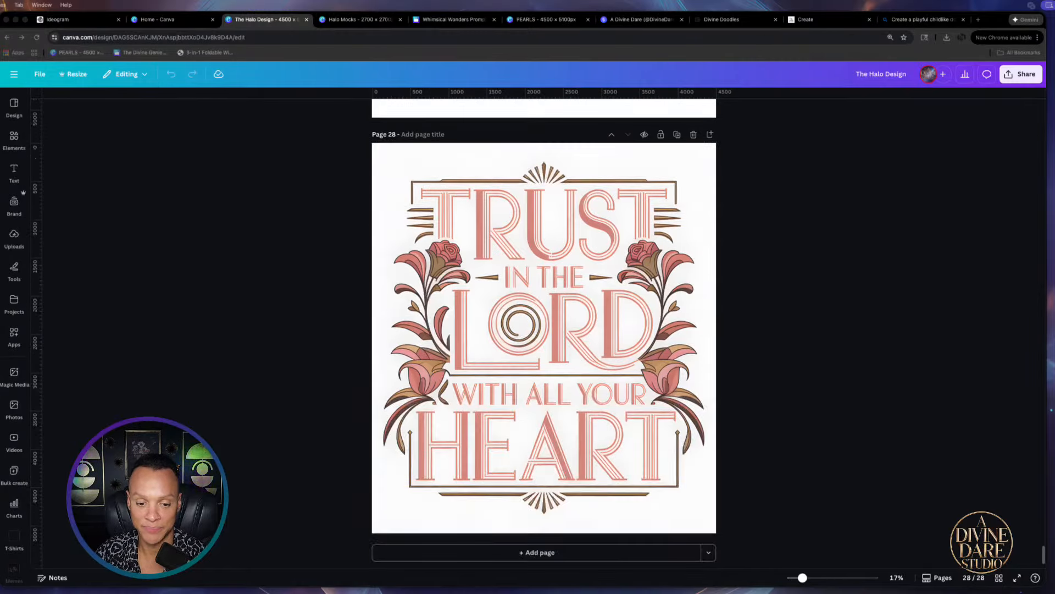
Add page 29 to The Halo Design and place the downloaded butterfly doodle and a scaled-down haloed, curly-haired stick figure across its upper half
click(605, 558)
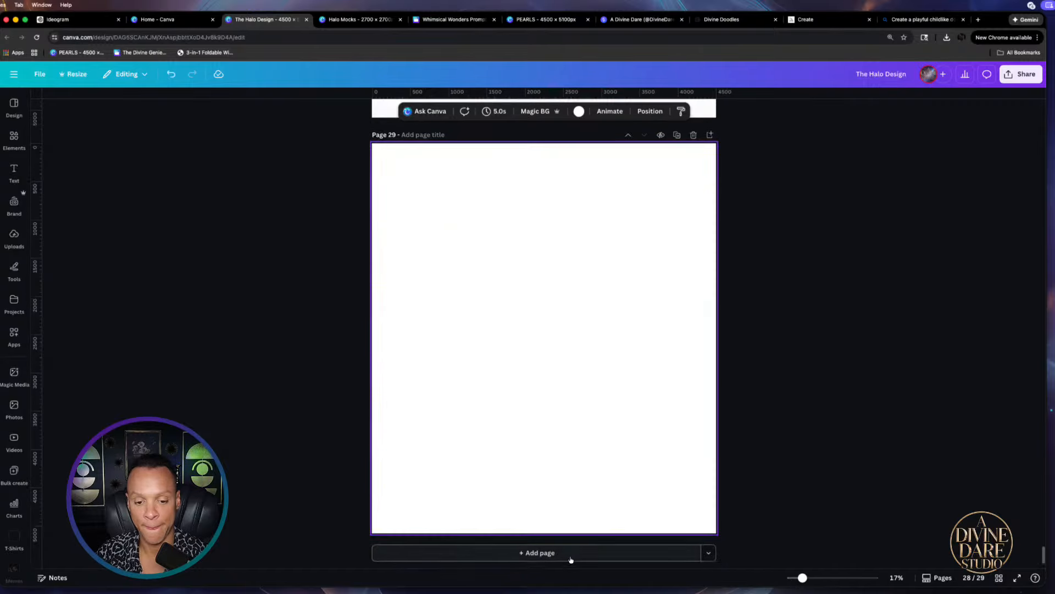
click(946, 37)
drag(860, 80, 465, 220)
click(947, 37)
mouse_move(858, 116)
mouse_down()
mouse_move(453, 193)
mouse_move(588, 236)
mouse_move(605, 229)
mouse_up()
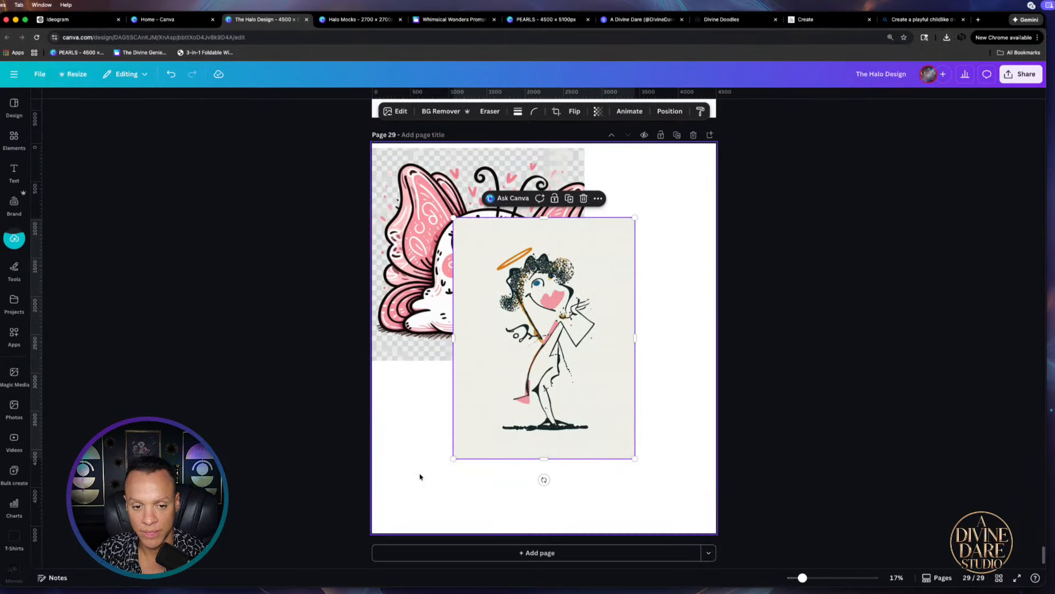
drag(454, 457, 607, 345)
Place the downloaded pink cherub sketch on page 29 and scale it down into the lower-left area
click(947, 36)
drag(887, 167, 489, 402)
drag(545, 364, 481, 435)
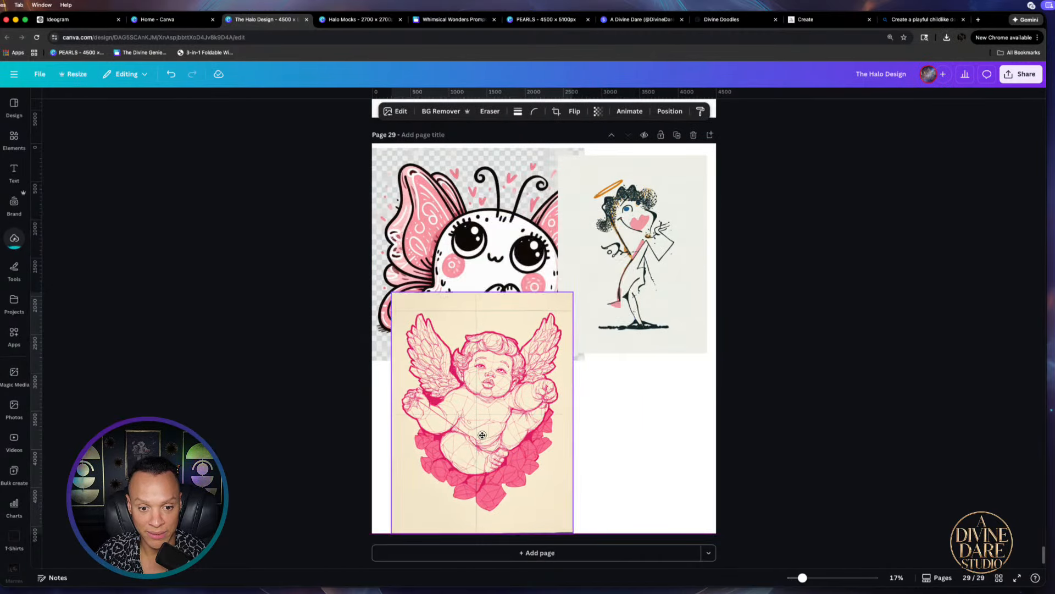
drag(572, 292, 534, 373)
drag(463, 453, 454, 449)
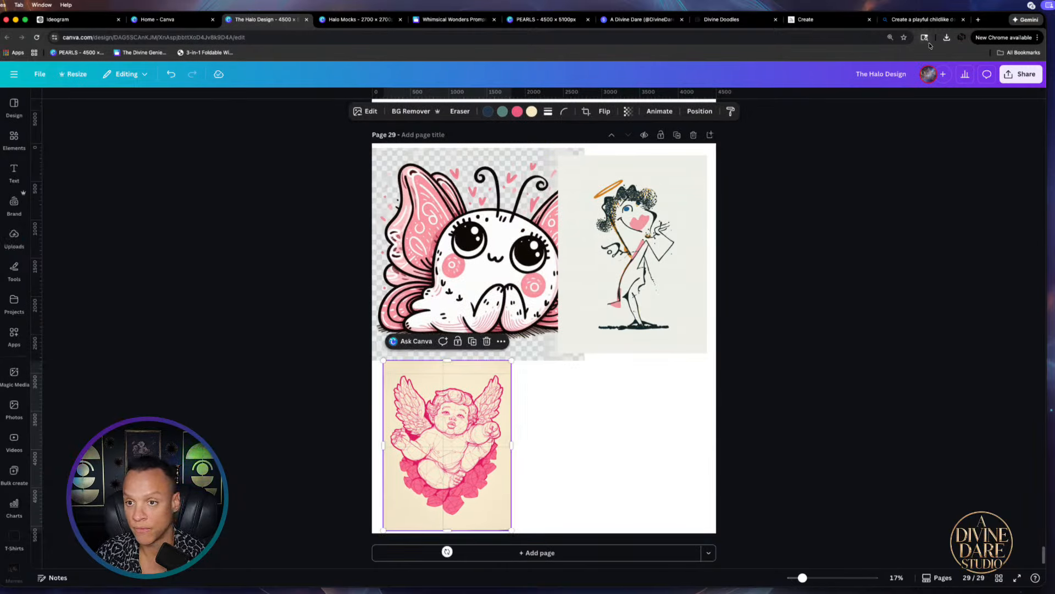
Place the downloaded scribbled angel with a pink halo on page 29, scaled down in the lower-right area
click(946, 37)
mouse_move(868, 214)
mouse_down()
mouse_move(586, 438)
mouse_move(650, 405)
mouse_move(541, 478)
mouse_move(637, 420)
mouse_up()
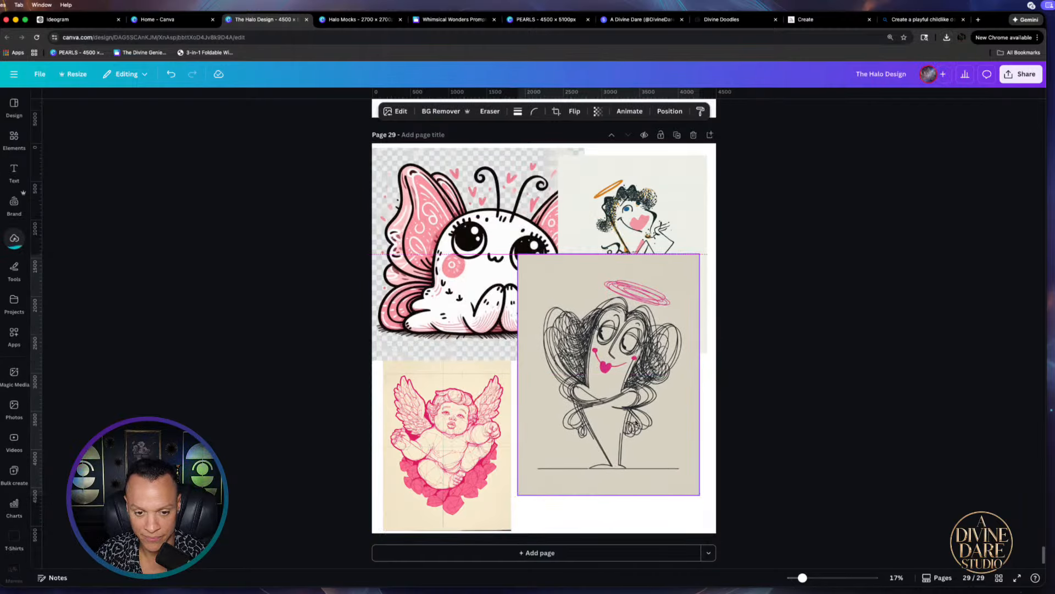
mouse_move(518, 254)
mouse_down()
mouse_move(600, 327)
mouse_move(593, 374)
mouse_up()
Place the downloaded haloed bear doodle in the middle of page 29 and delete its accidental duplicate
click(946, 37)
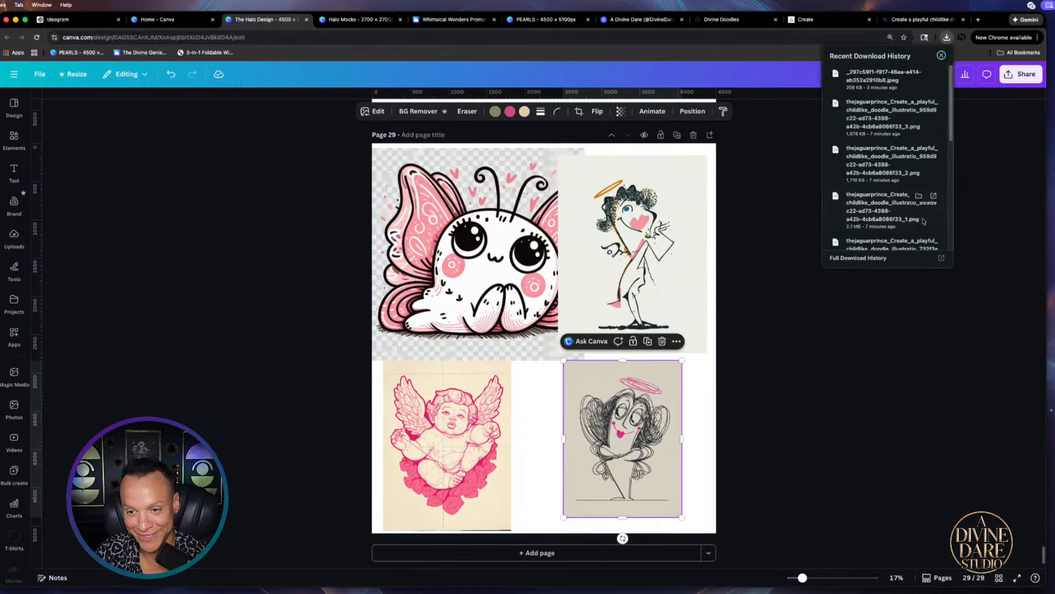
scroll(869, 171, down, 2)
drag(867, 167, 580, 308)
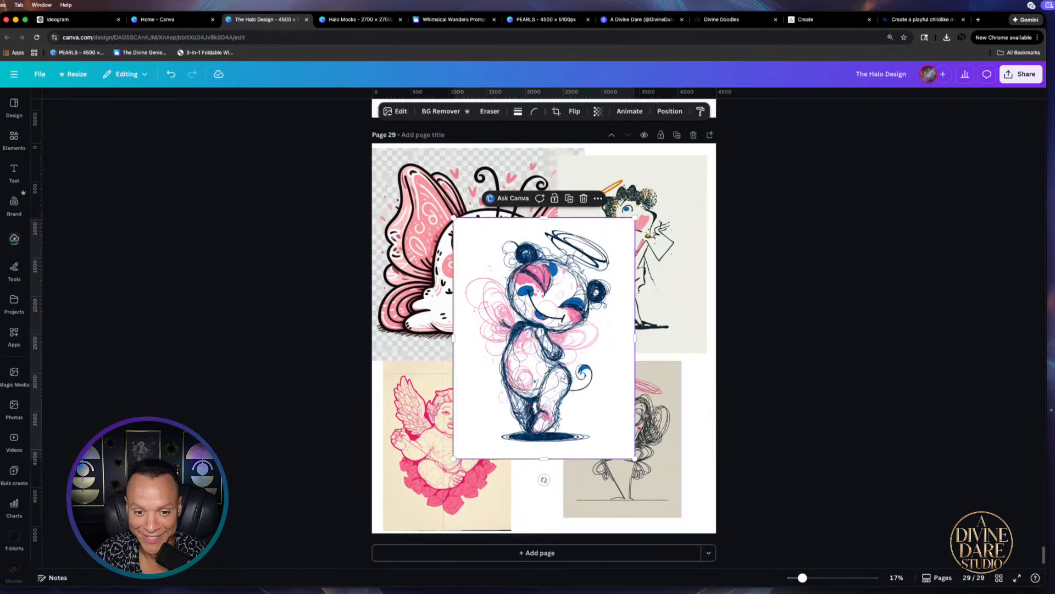
click(947, 38)
scroll(869, 213, up, 1)
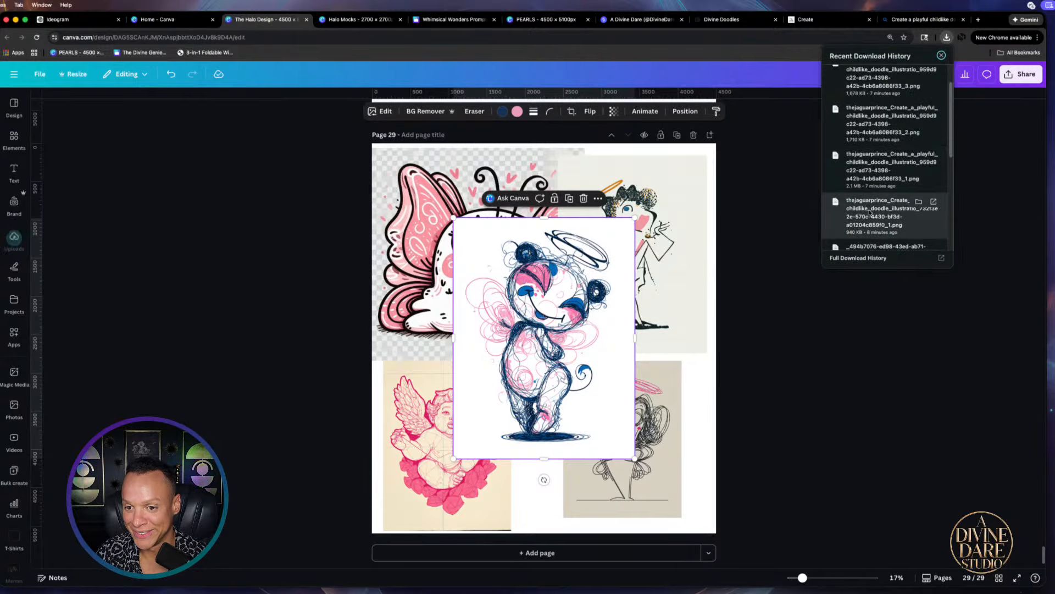
drag(870, 213, 595, 332)
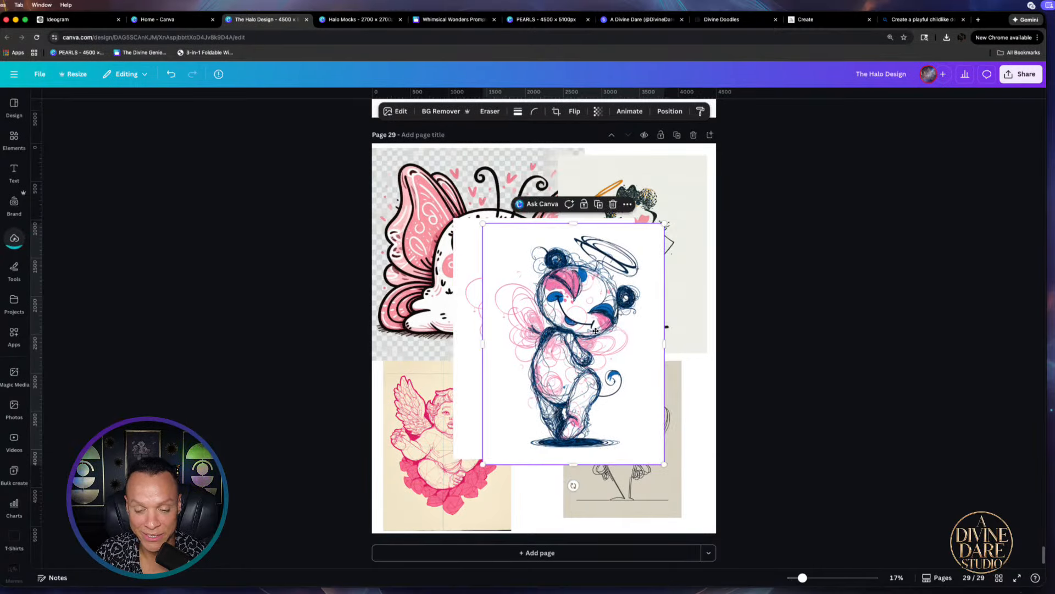
key(BackSpace)
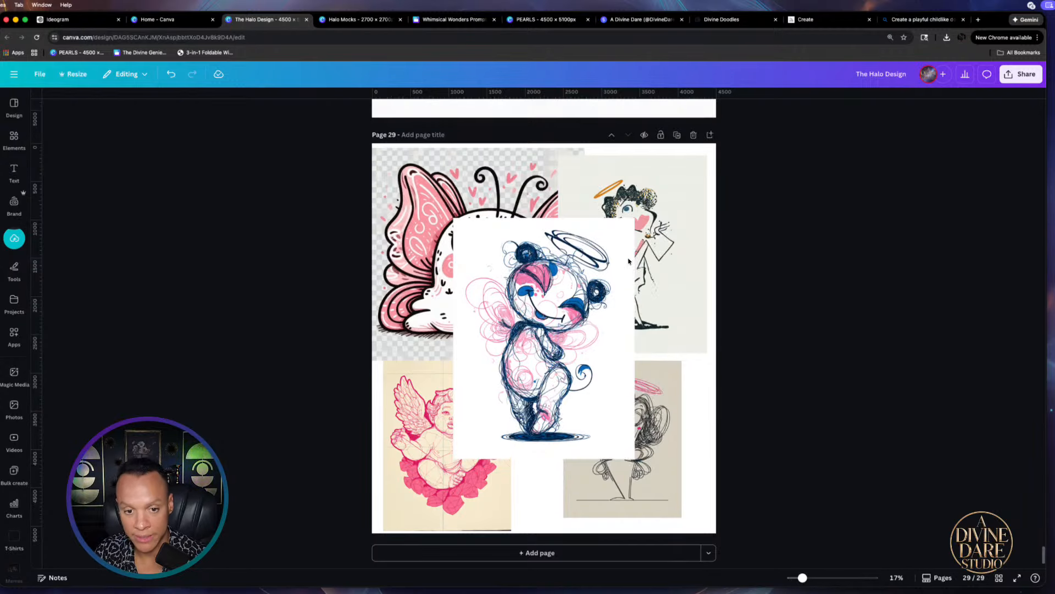
Try the pink-winged watercolor cupid and a second haloed stick figure on page 29, and delete both
click(947, 37)
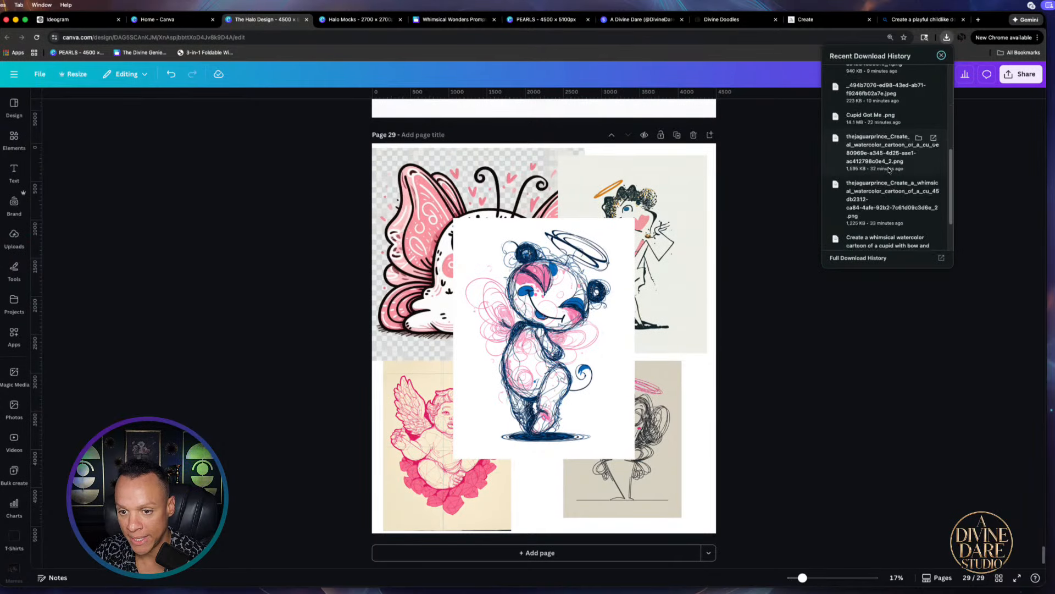
scroll(879, 165, down, 1)
drag(856, 145, 562, 313)
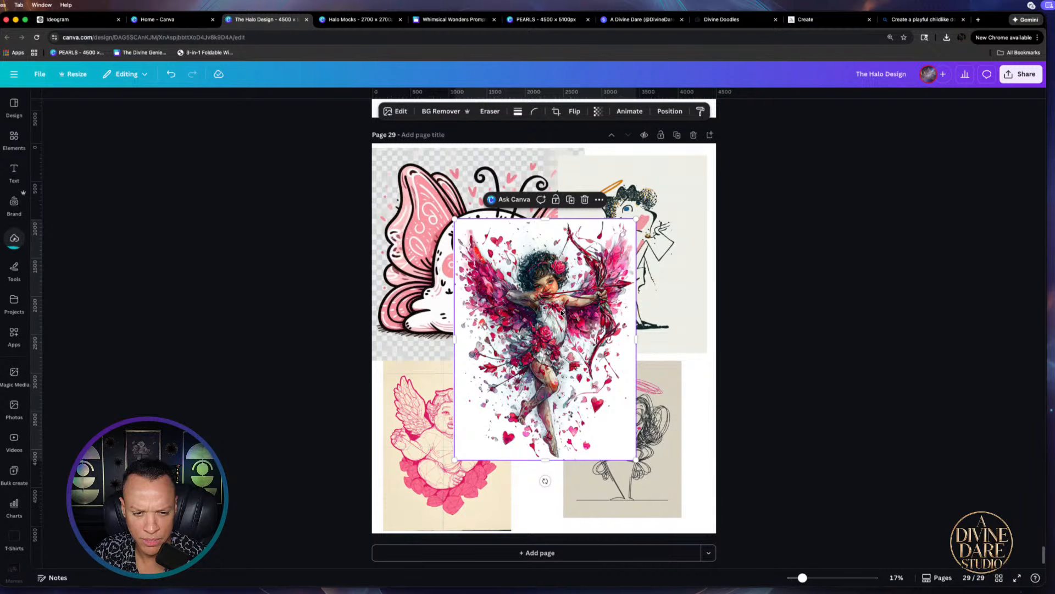
click(946, 37)
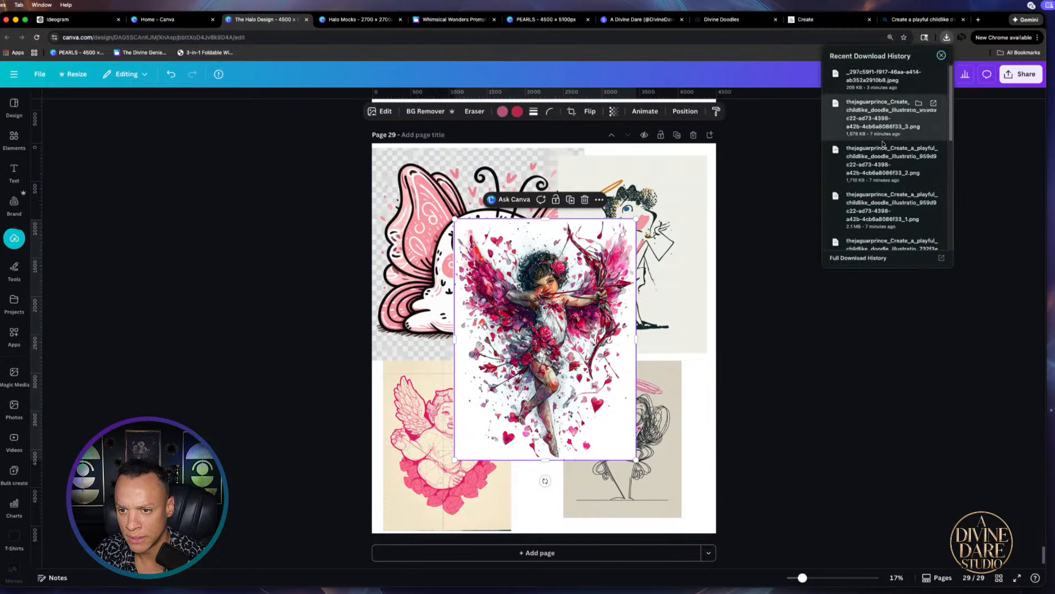
mouse_move(878, 128)
mouse_down()
mouse_move(560, 308)
mouse_move(626, 293)
mouse_up()
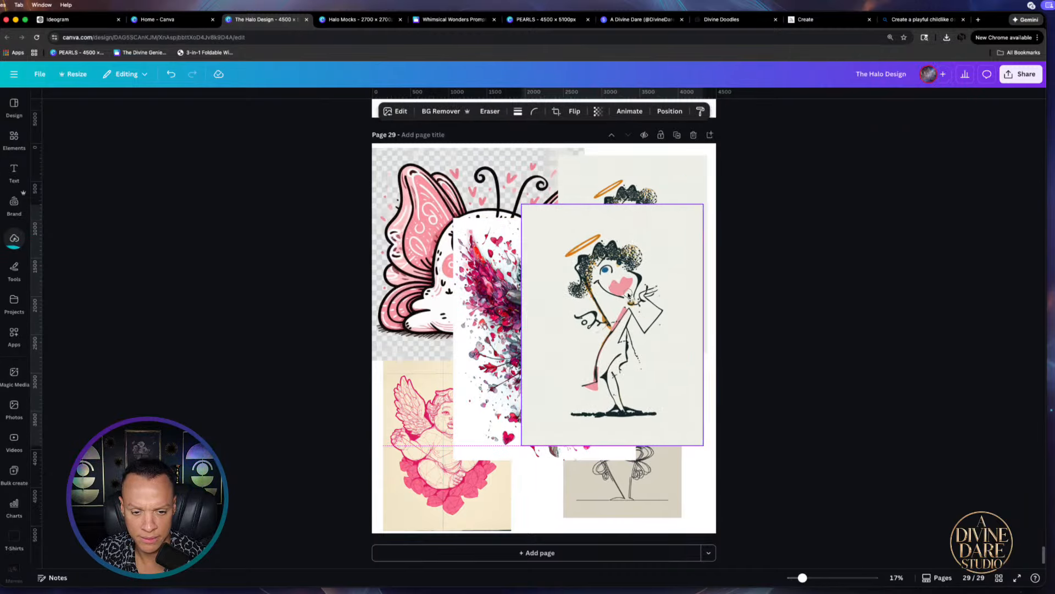
key(Delete)
click(618, 268)
key(Delete)
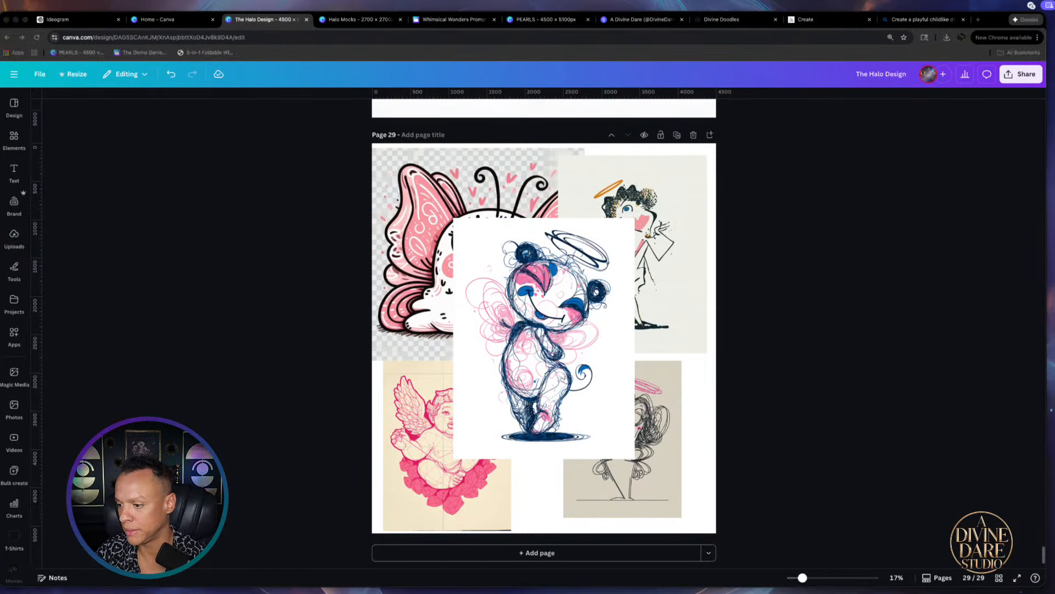
key(super+Tab)
key(super+Tab)
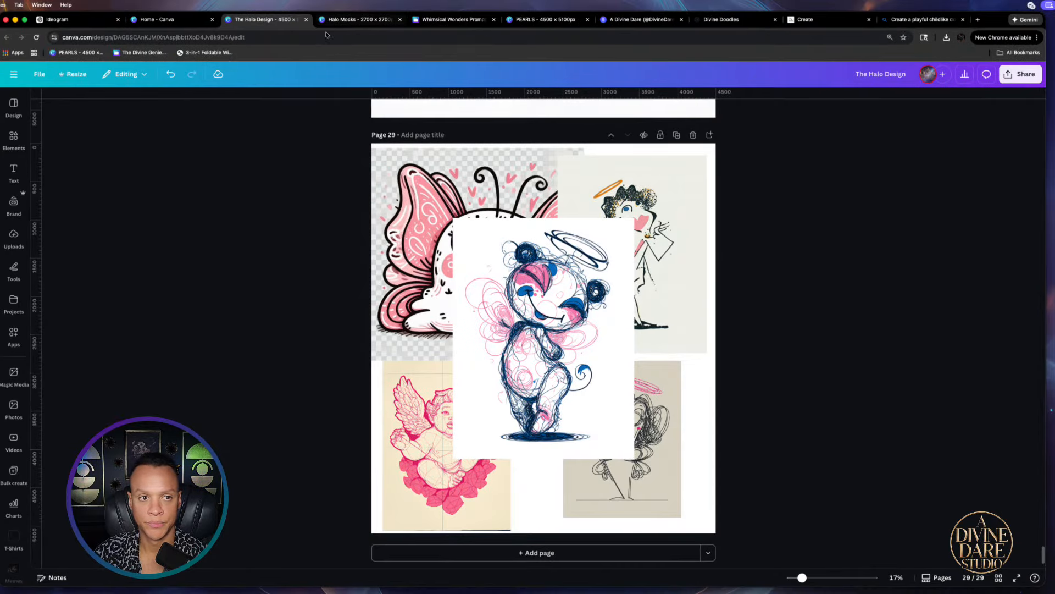
Switch to Bing Image Creator, open the recent cupid doodle results and download the sitting curly-haired cupid
click(189, 21)
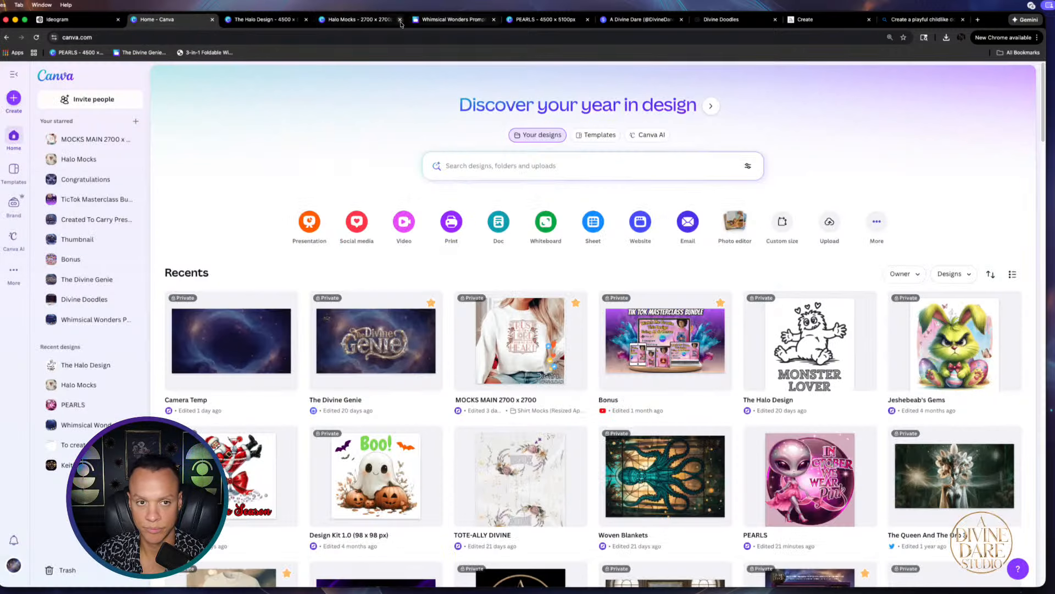
click(541, 20)
click(641, 20)
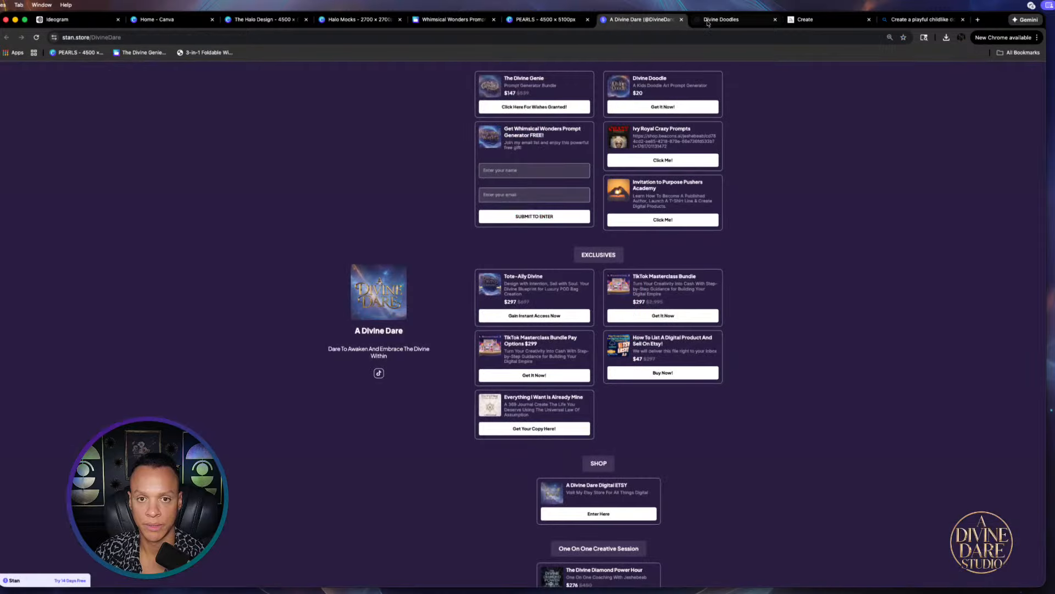
click(723, 21)
click(814, 20)
click(901, 23)
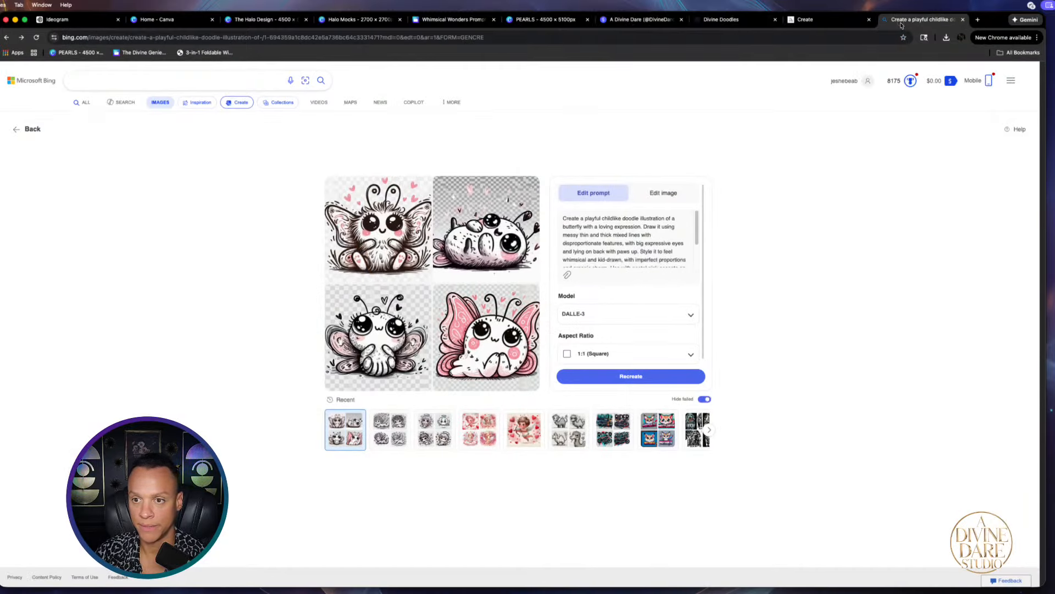
click(391, 431)
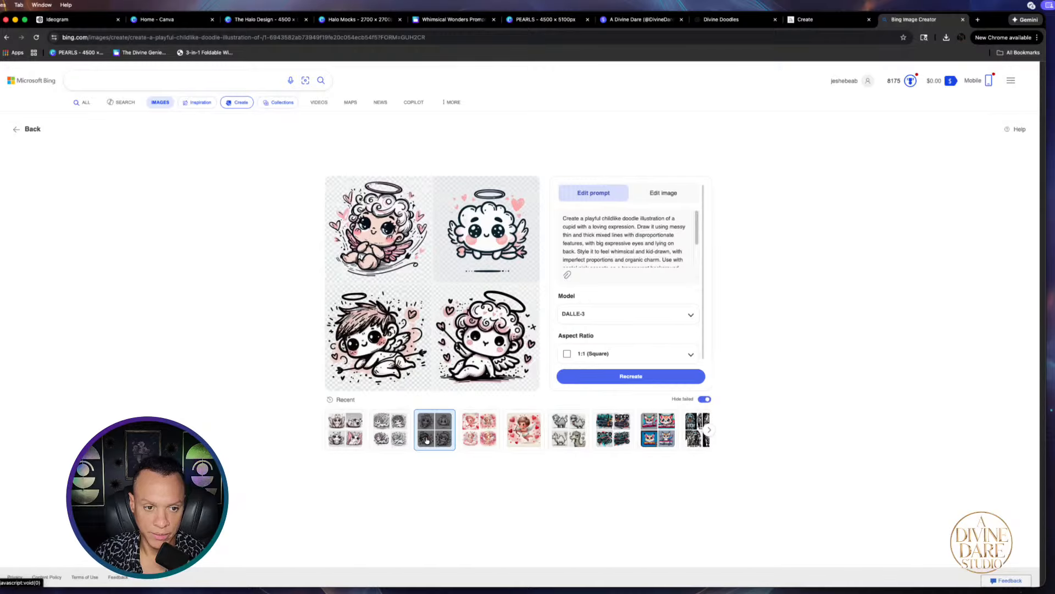
click(371, 229)
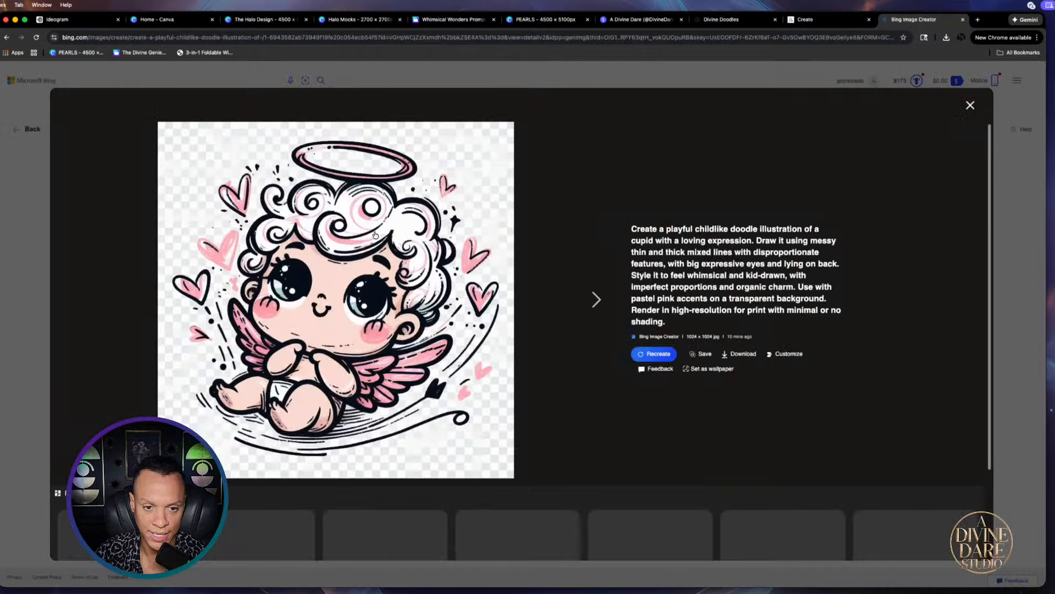
click(769, 354)
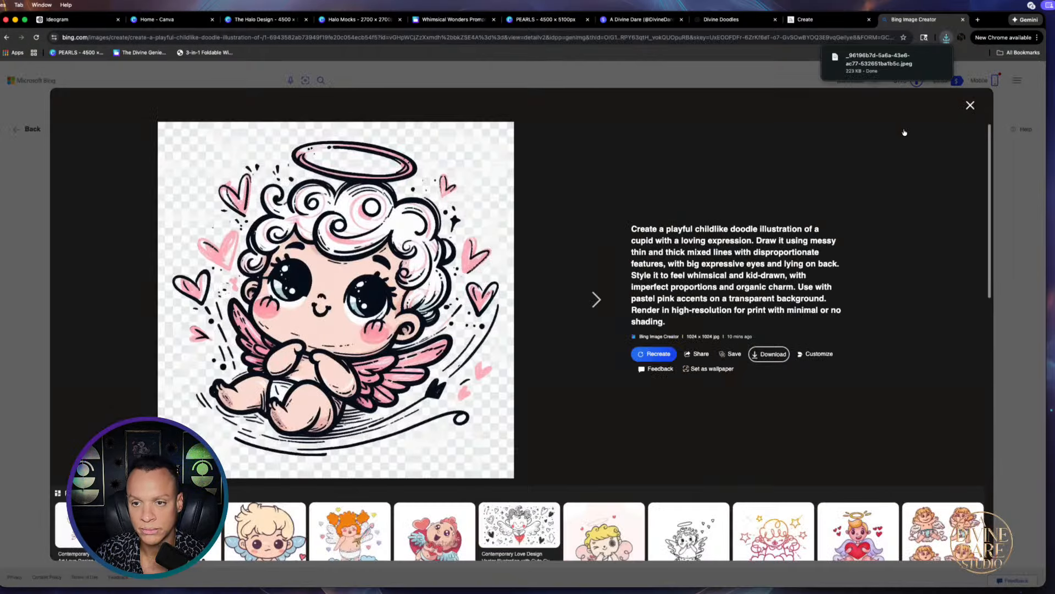
Return to The Halo Design, place the downloaded curly-haired cupid on page 29 and delete the haloed bear doodle
click(165, 19)
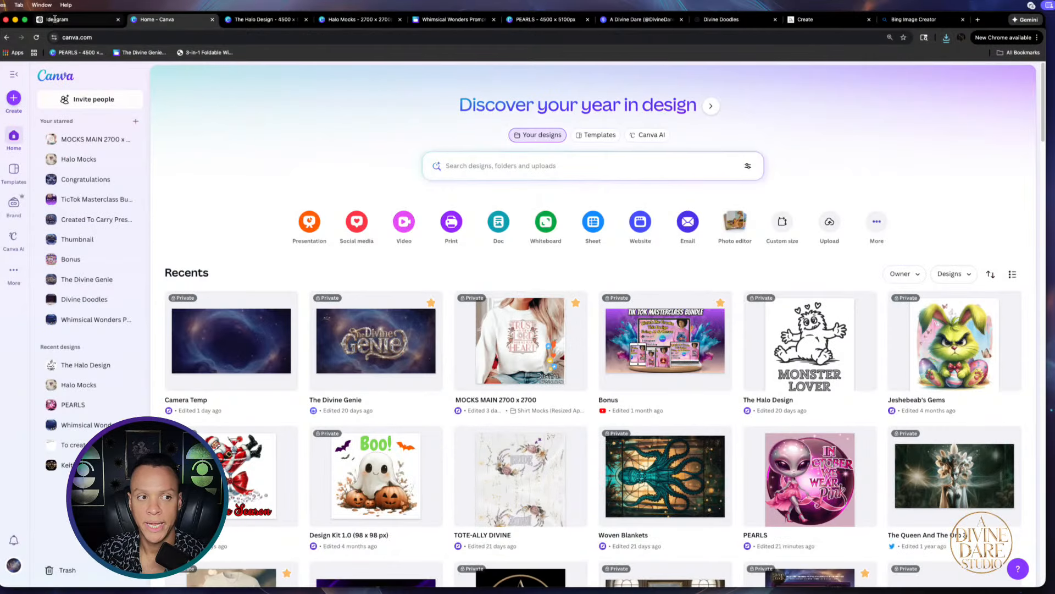
click(258, 20)
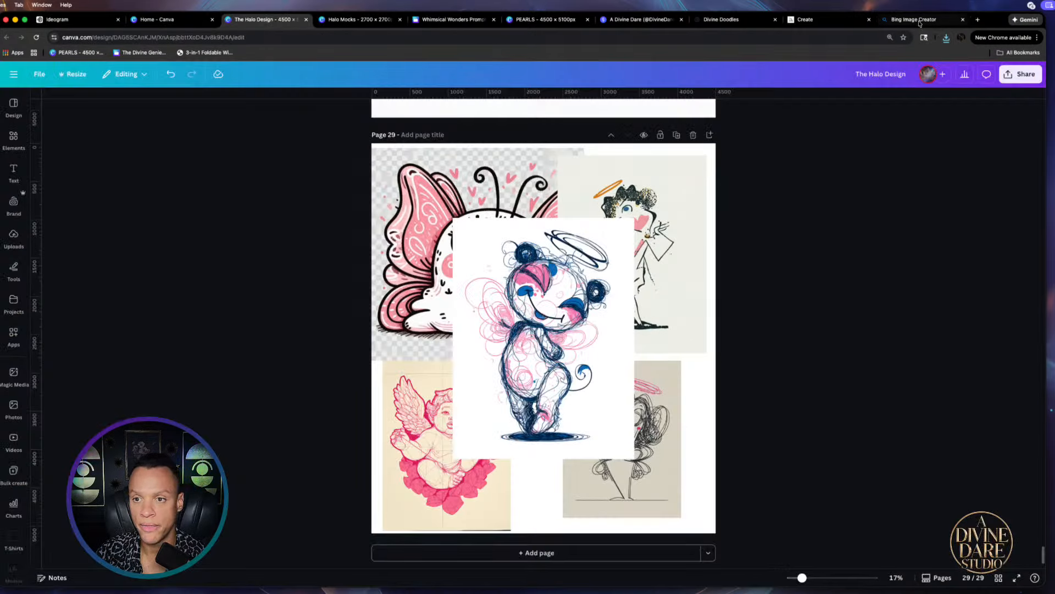
click(946, 37)
mouse_move(879, 80)
mouse_down()
mouse_move(542, 319)
mouse_move(585, 390)
mouse_move(594, 317)
mouse_move(559, 313)
mouse_move(574, 326)
mouse_up()
click(495, 248)
key(Delete)
Replace the haloed stick figure at the upper right of page 29 with the scaled-down curly-haired cupid
drag(646, 221, 537, 330)
mouse_move(440, 338)
mouse_down()
mouse_move(568, 407)
mouse_move(528, 363)
mouse_up()
click(695, 258)
key(Delete)
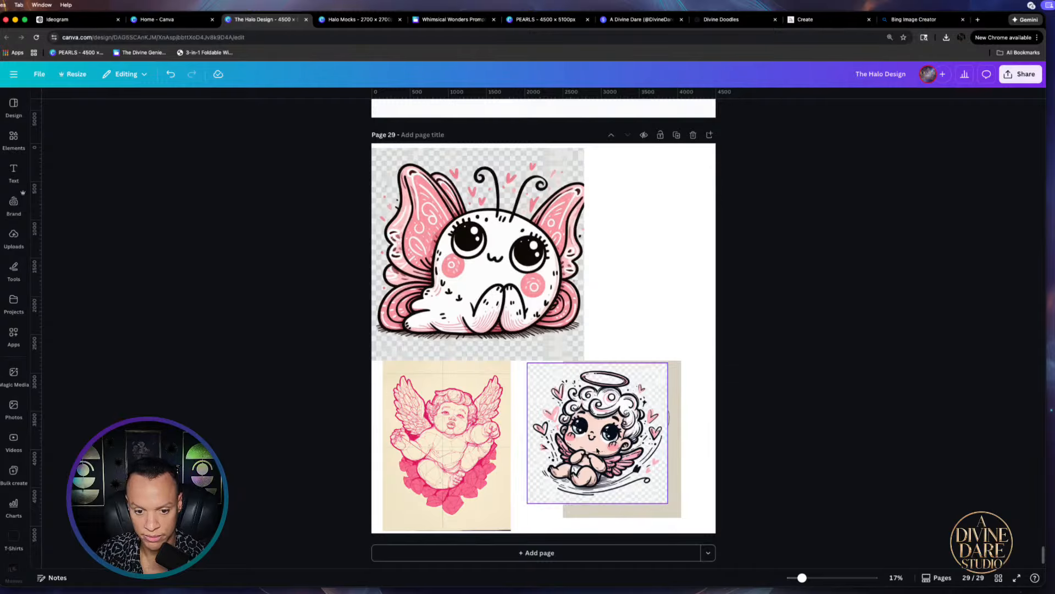
drag(599, 434, 649, 294)
Scale down the butterfly doodle in the upper-left corner of page 29 and position the cupid opposite it at the upper right
click(549, 165)
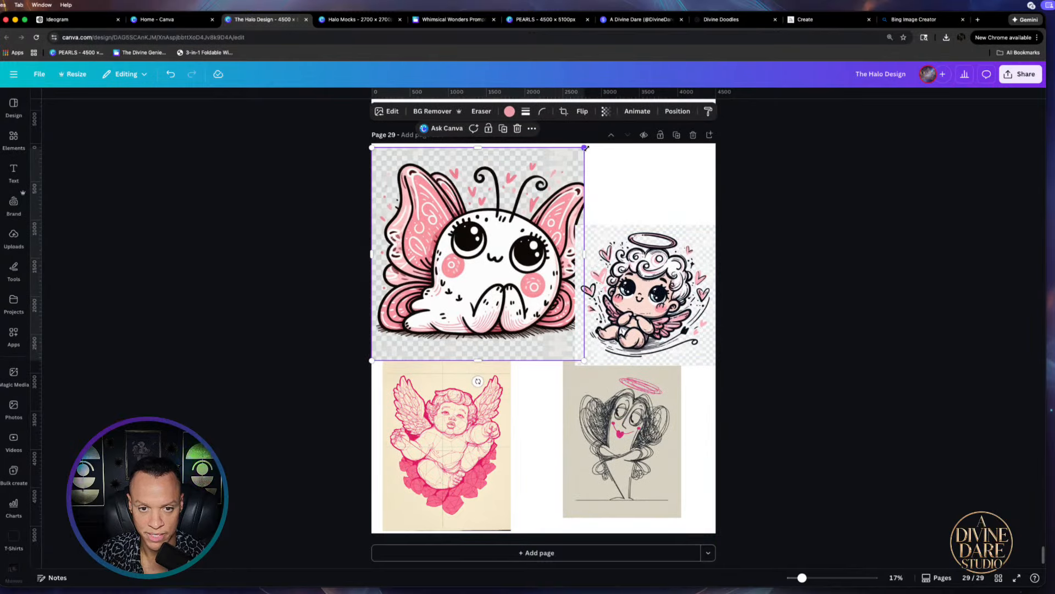
drag(591, 147, 523, 207)
drag(452, 272, 452, 212)
click(643, 297)
drag(643, 297, 623, 215)
drag(668, 274, 676, 286)
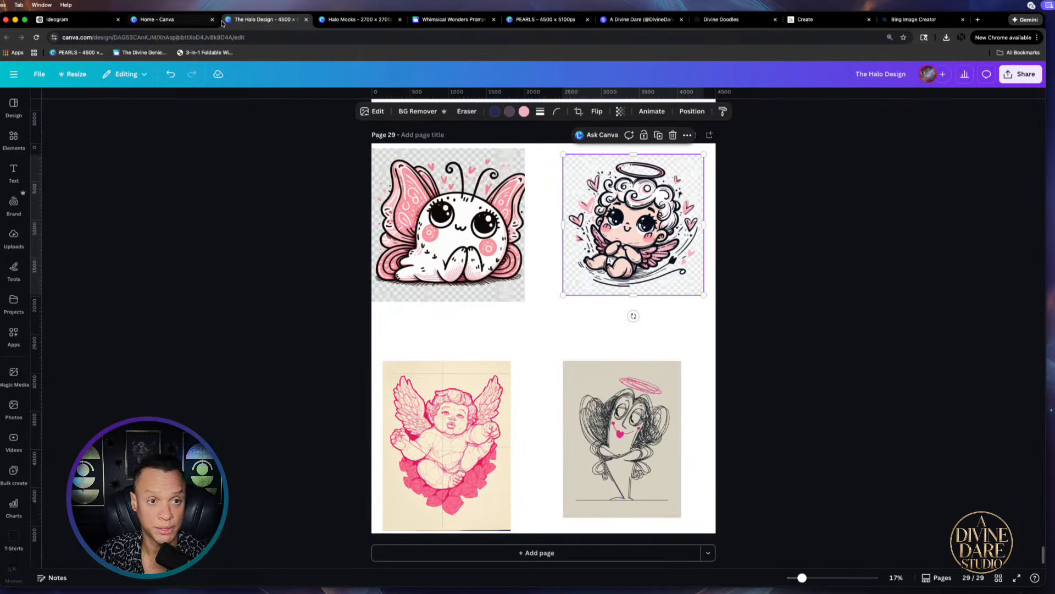
Switch back to Bing Image Creator, close the cupid preview and view the recent butterfly doodle results
click(189, 19)
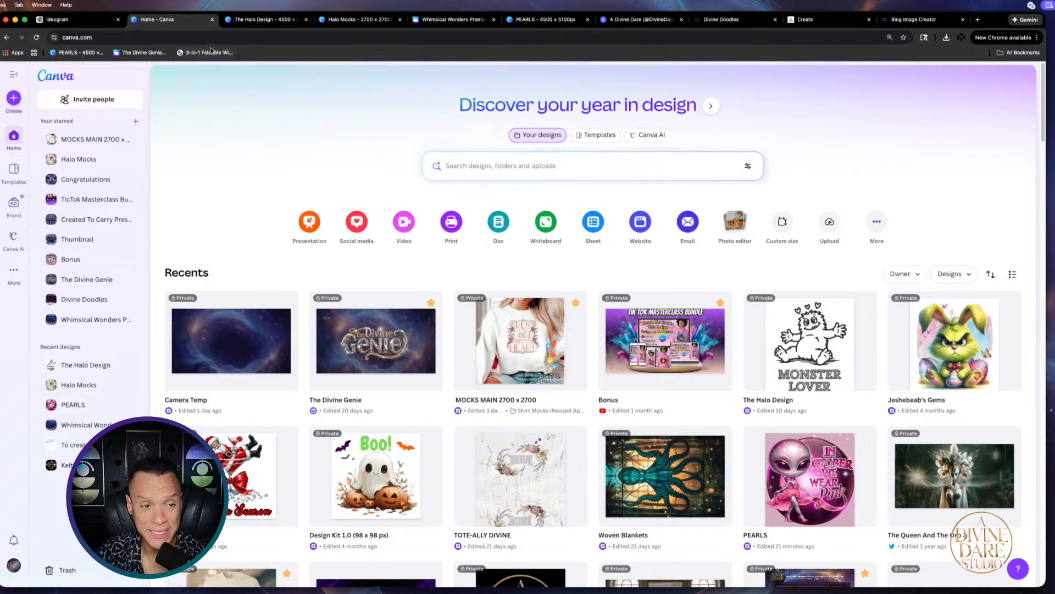
click(250, 20)
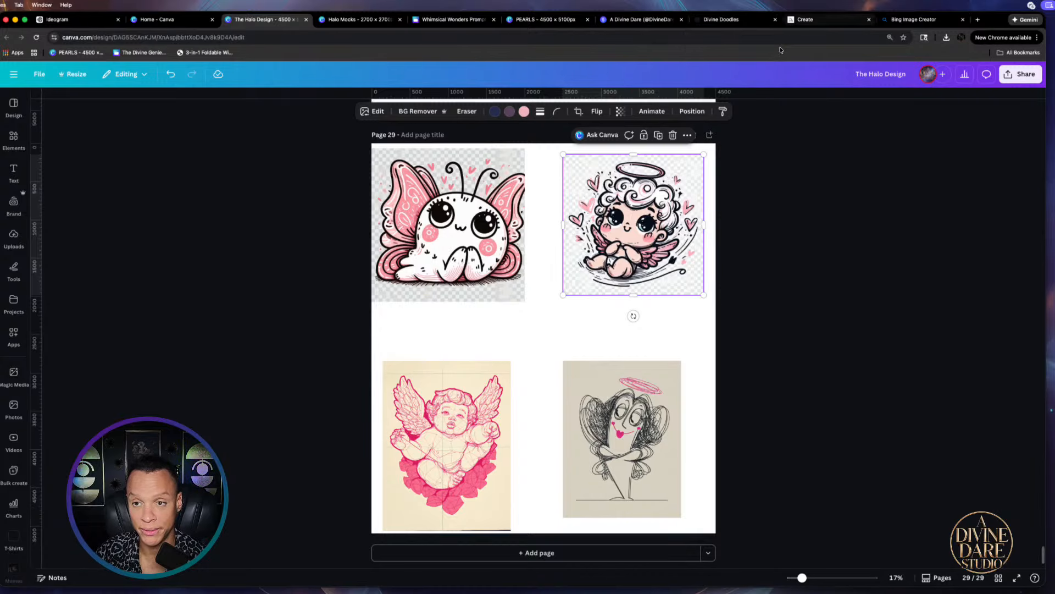
click(908, 16)
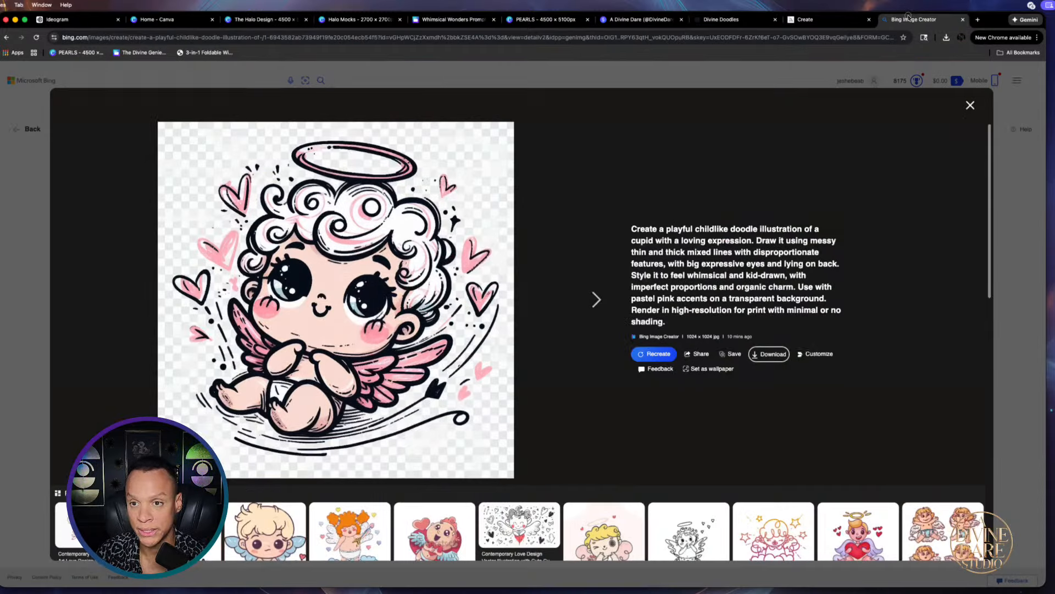
click(7, 332)
click(335, 434)
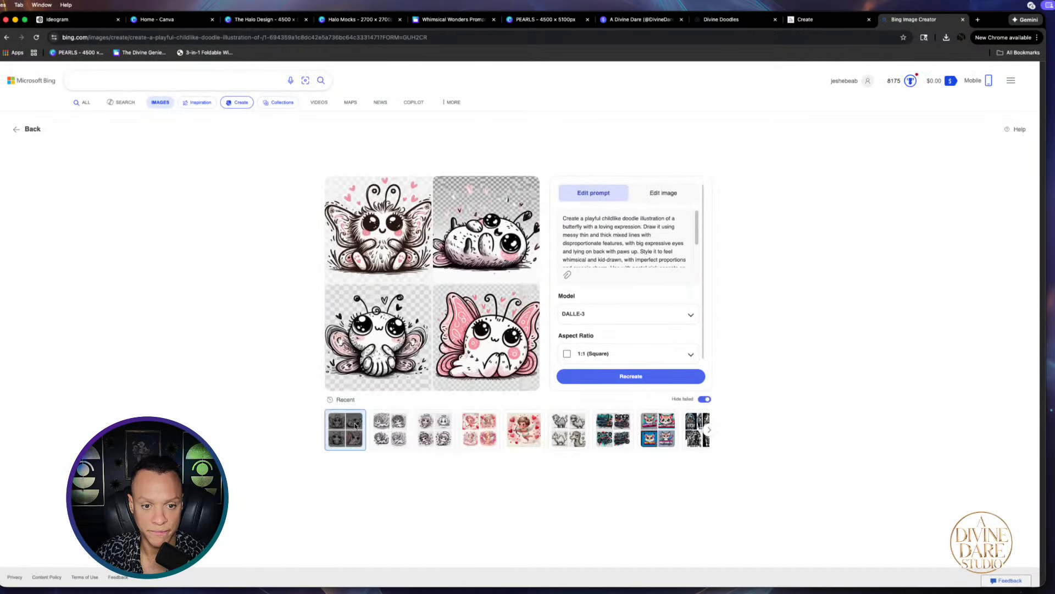
Revisit The Halo Design and the Halo Mocks design in Canva, and switch to the A Divine Dare store page
click(176, 21)
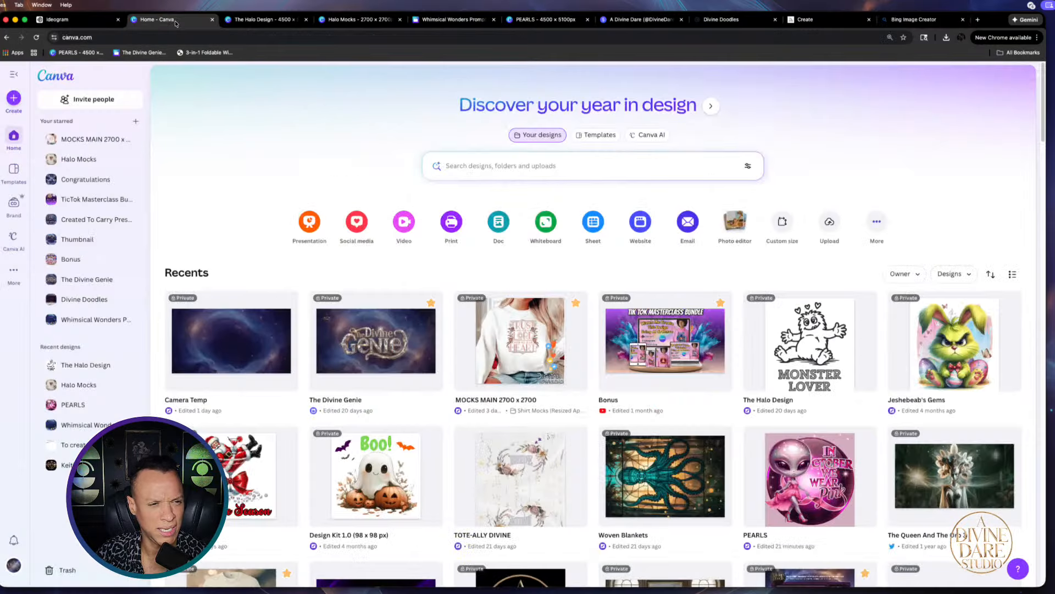
click(259, 21)
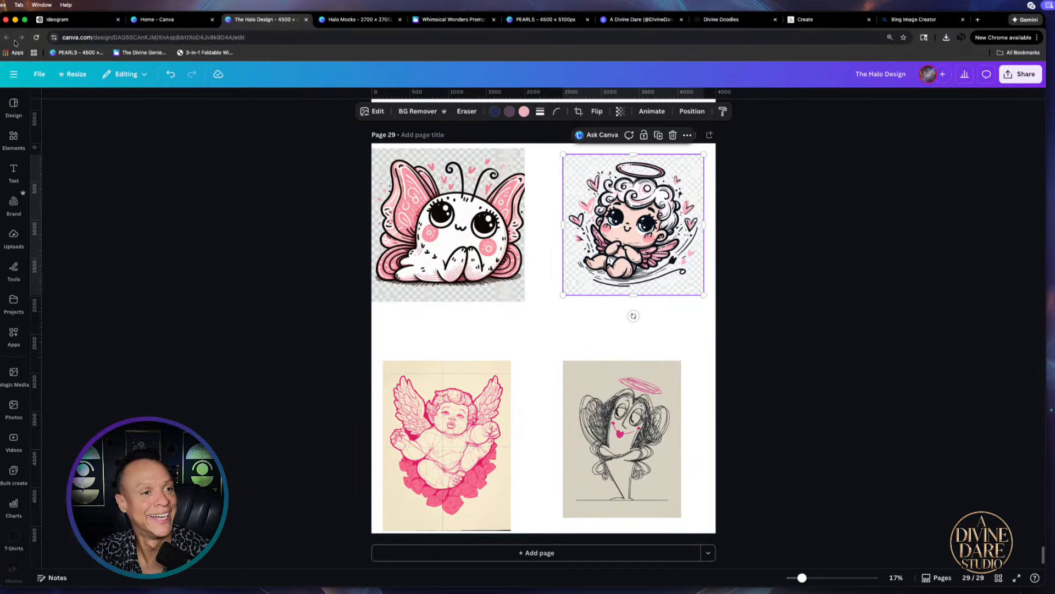
click(355, 20)
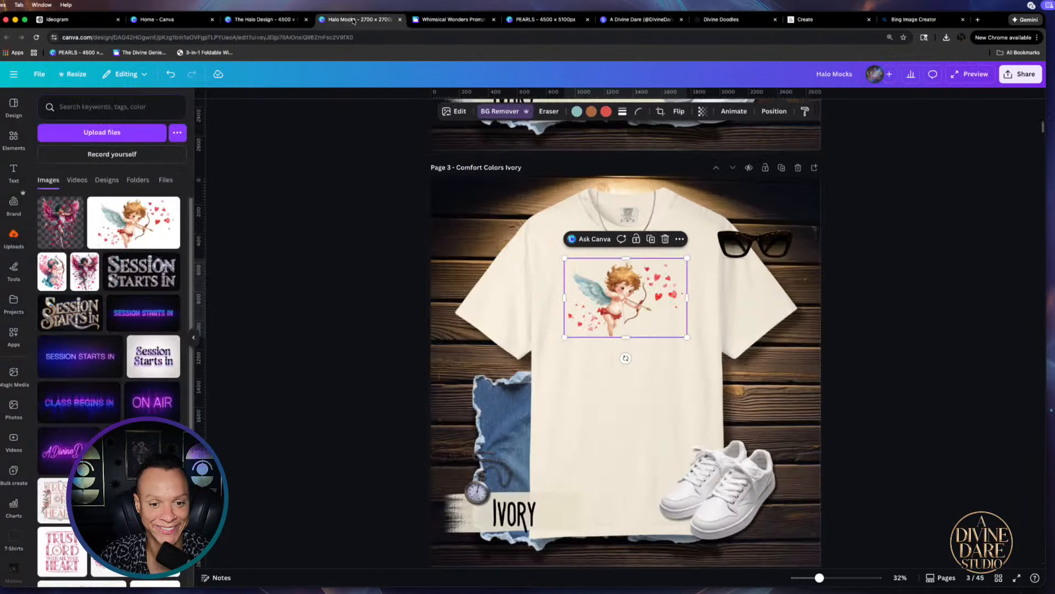
click(447, 21)
click(542, 19)
click(640, 19)
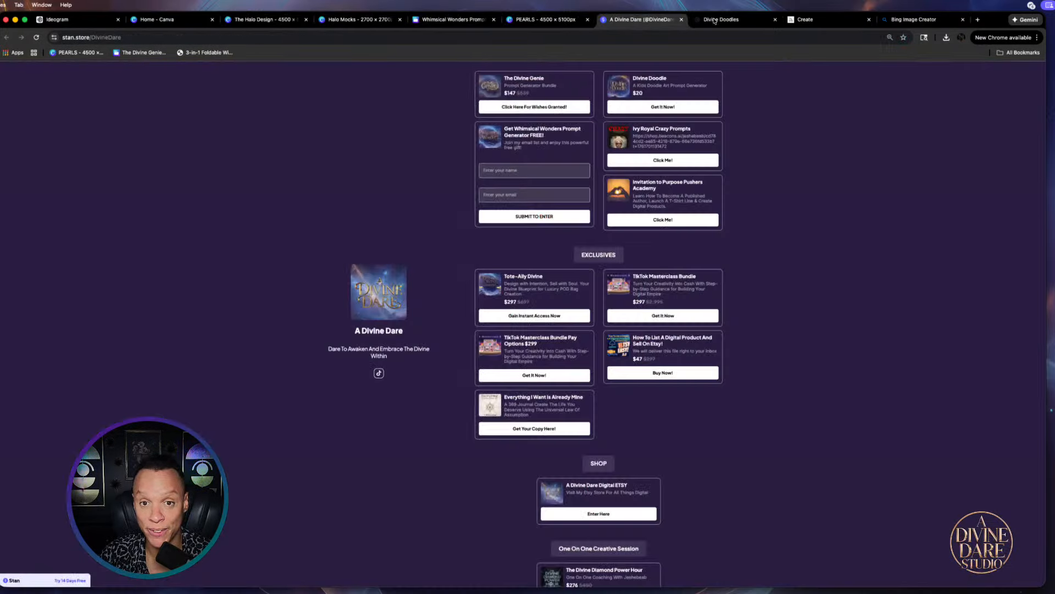
Revisit the Divine Doodles page, the Midjourney cupid preview and the Bing butterfly results
click(723, 21)
click(808, 21)
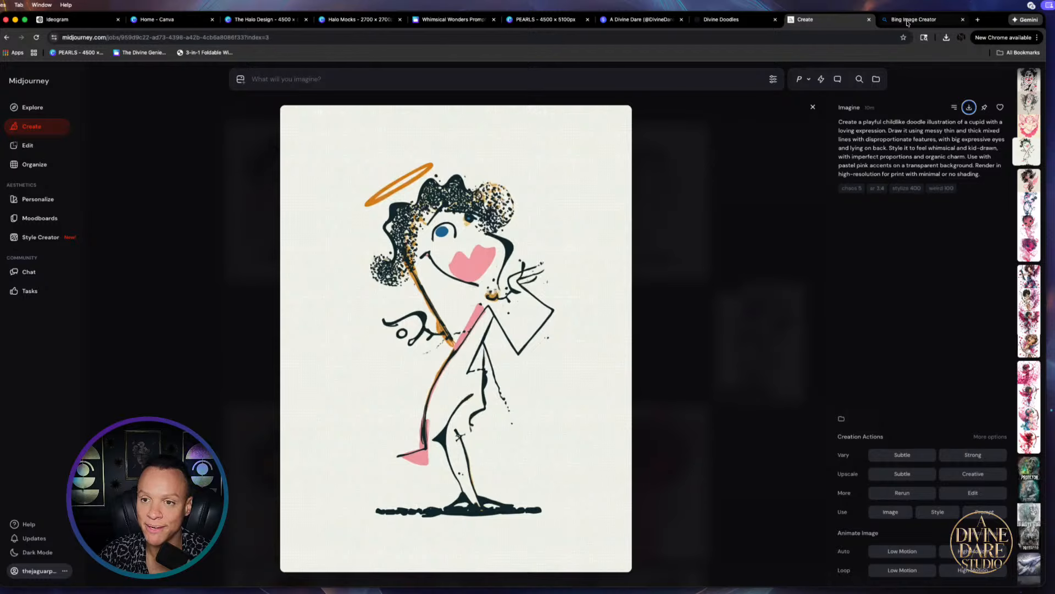
click(910, 20)
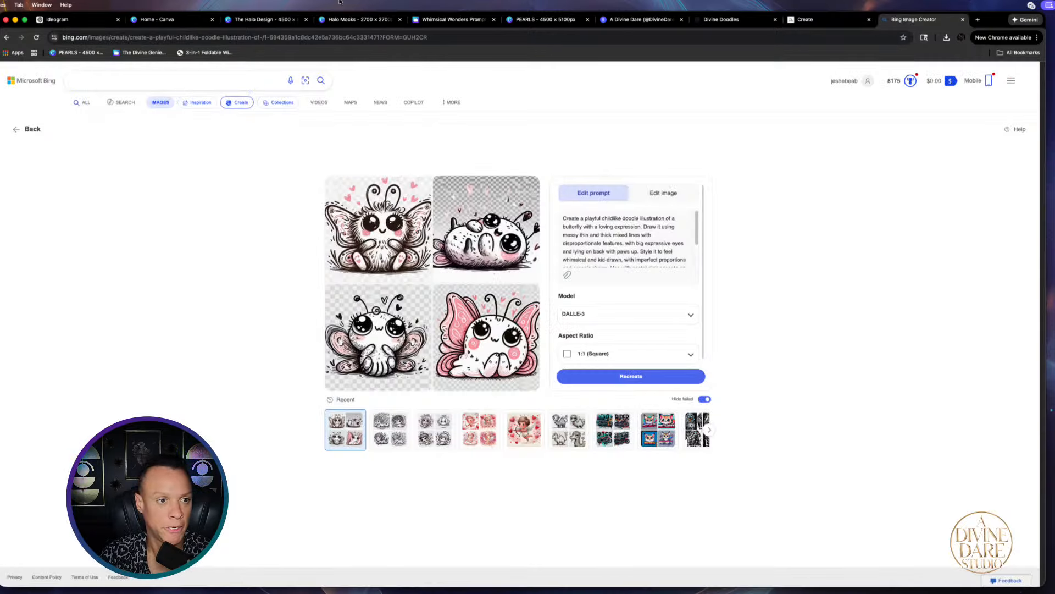
Open image generation in Canva AI and reuse the prompt of an earlier butterfly doodle set with paws up
click(159, 19)
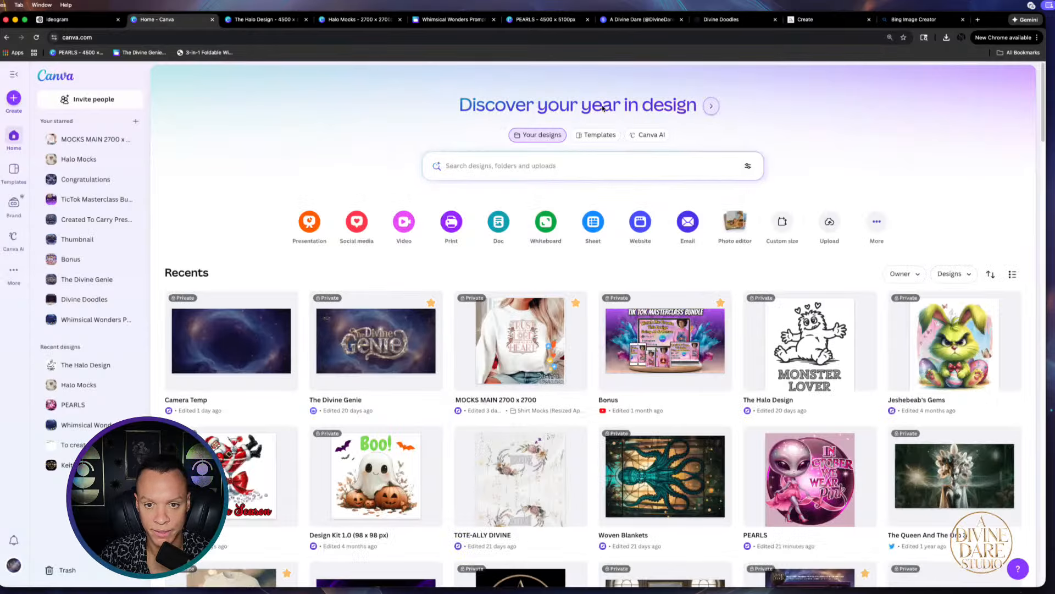
click(649, 136)
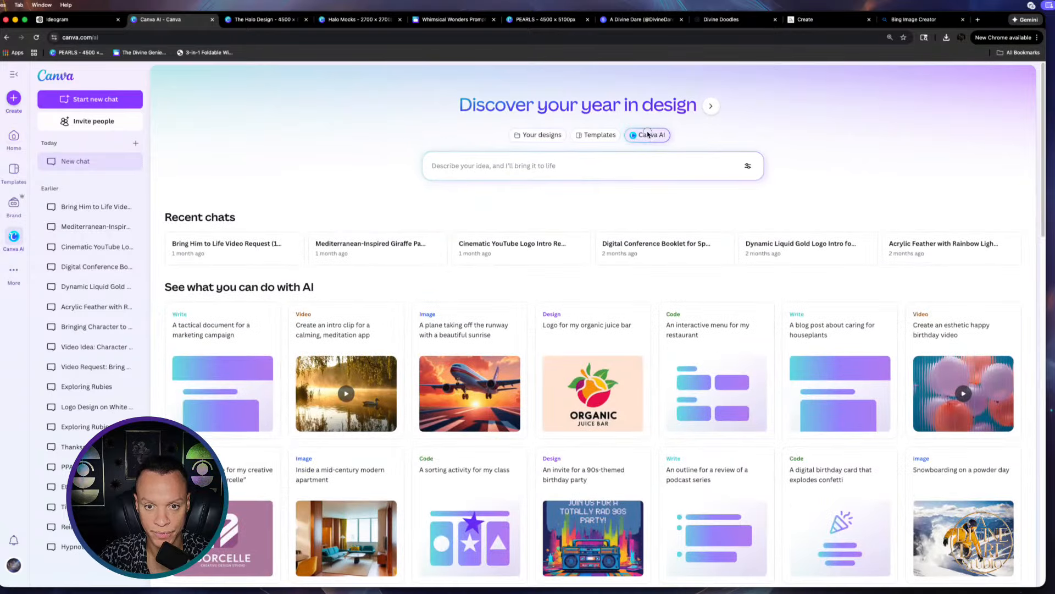
click(444, 216)
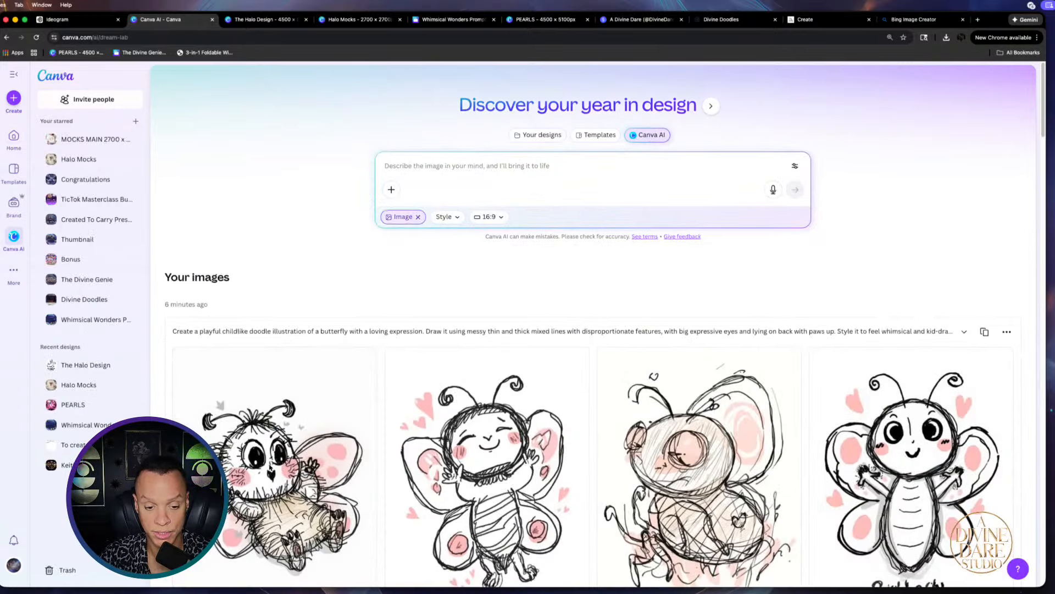
scroll(490, 442, down, 5)
scroll(489, 441, down, 10)
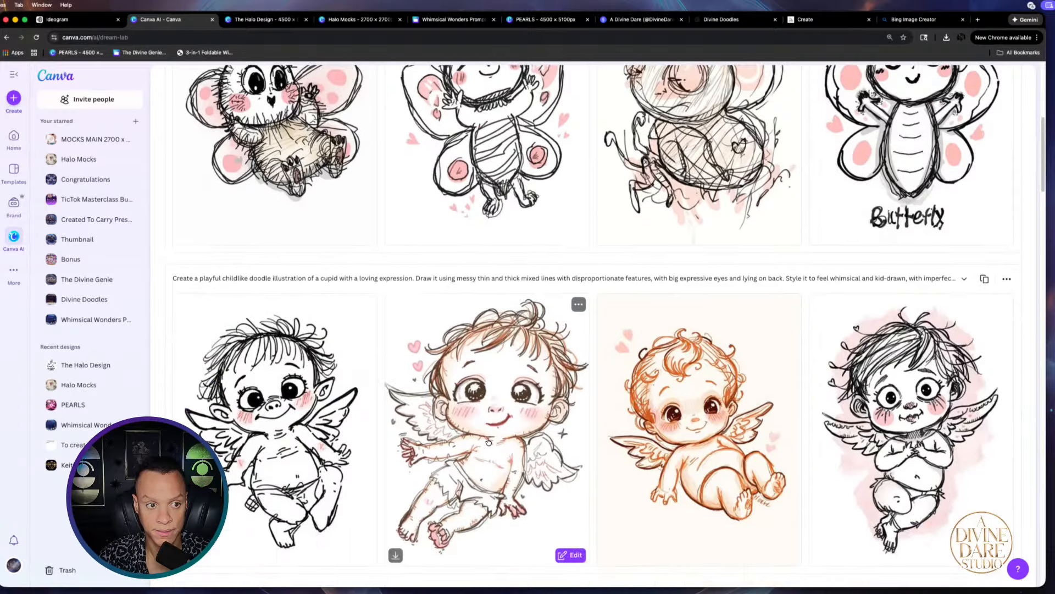
scroll(488, 442, down, 12)
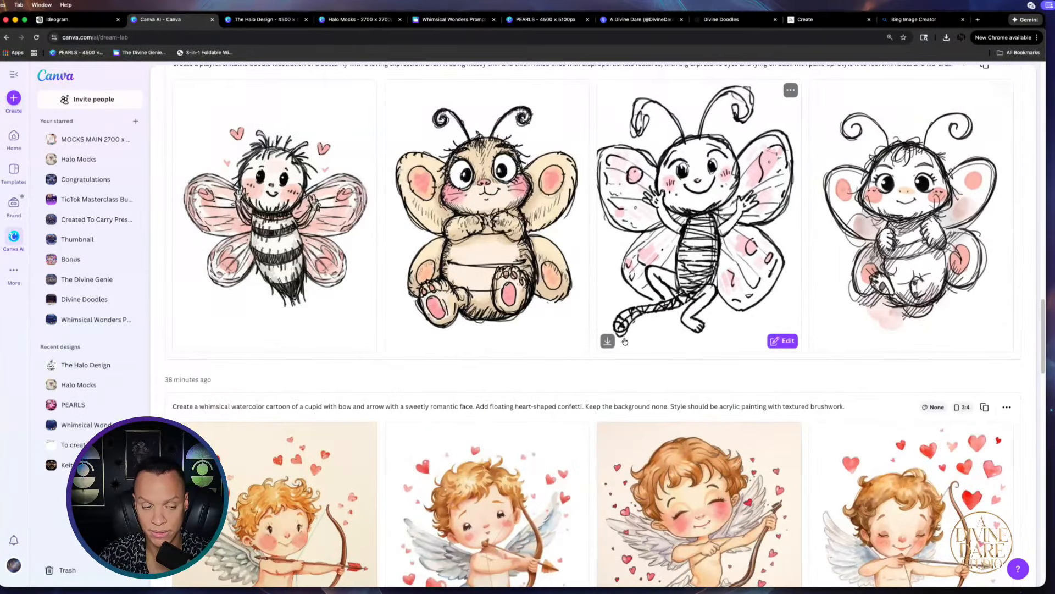
scroll(922, 222, up, 3)
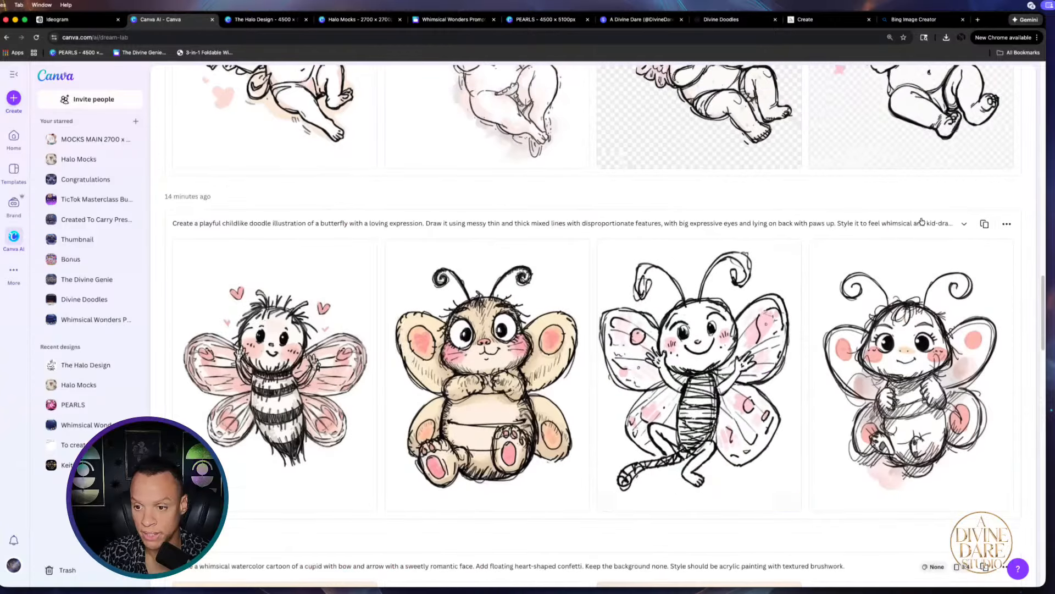
click(983, 224)
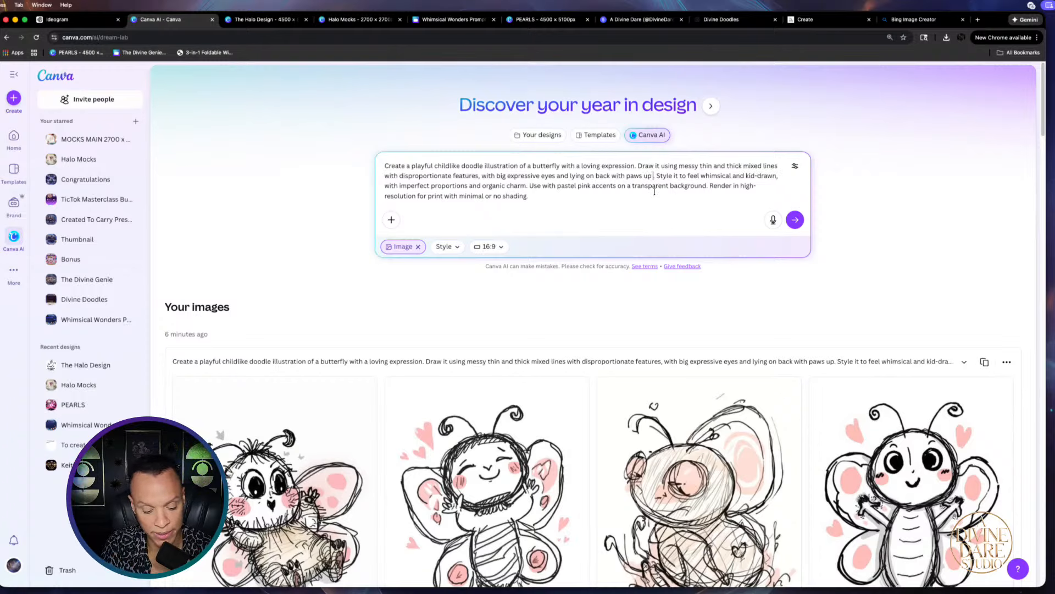
Add "wearing heels" after "paws up" in the butterfly prompt and generate the images at 16:9
text(wearin)
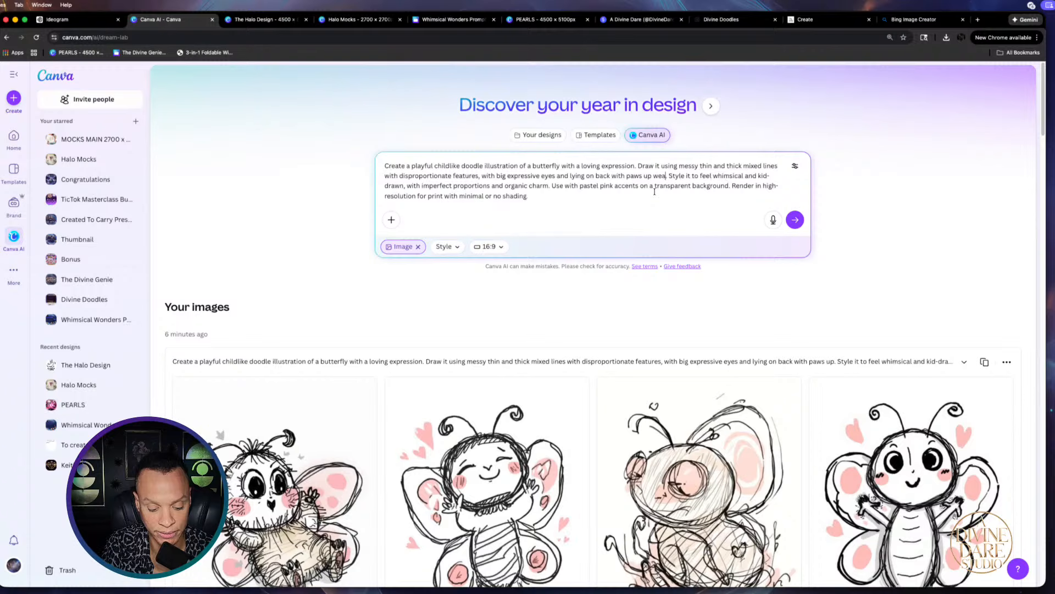
text(g heels)
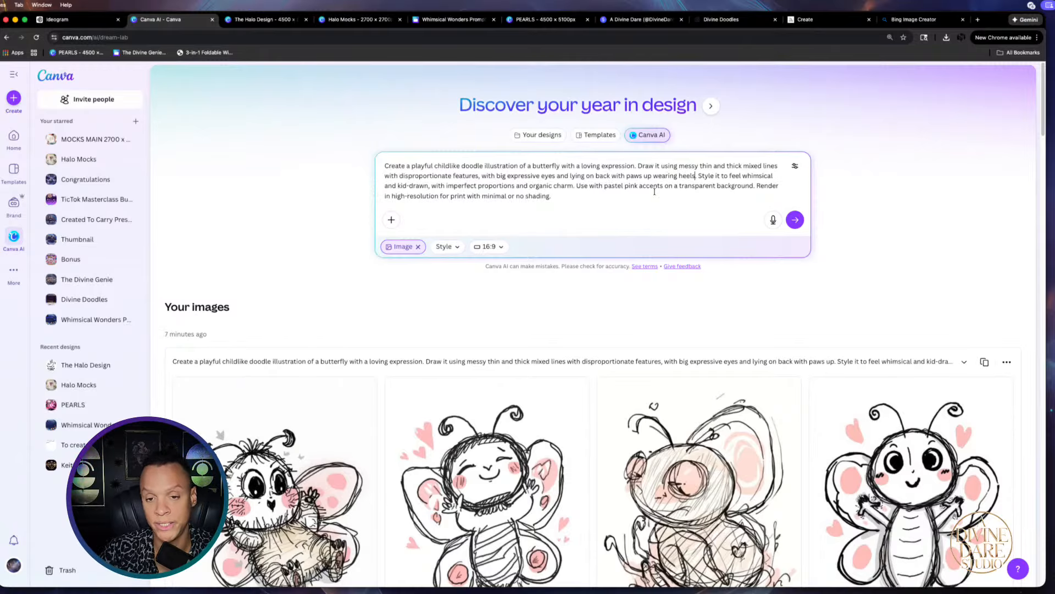
click(795, 219)
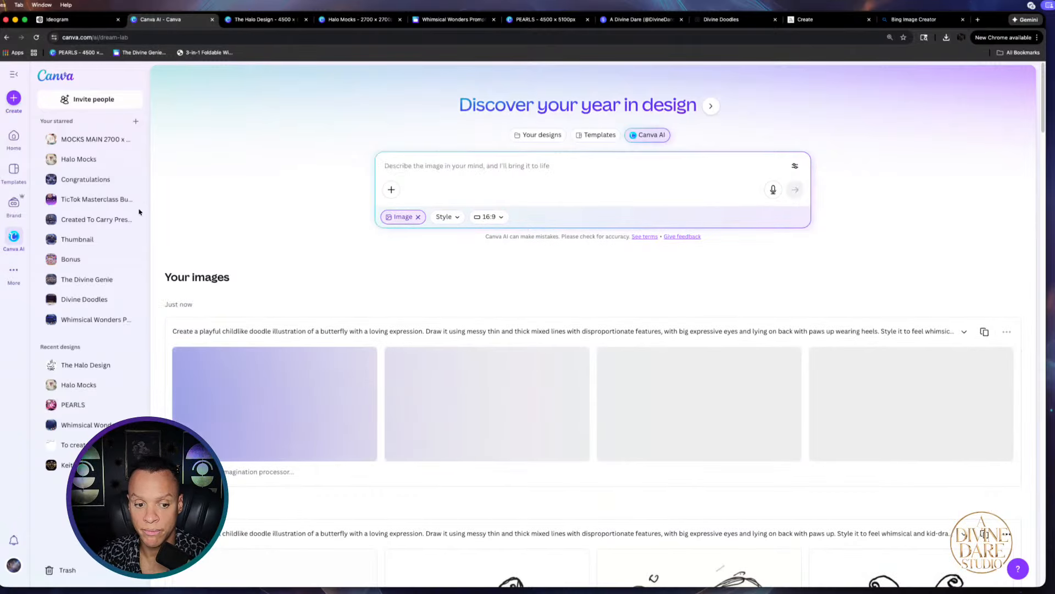
Set the image aspect ratio to 3:4 and reuse the butterfly prompt that includes "wearing heels"
click(500, 217)
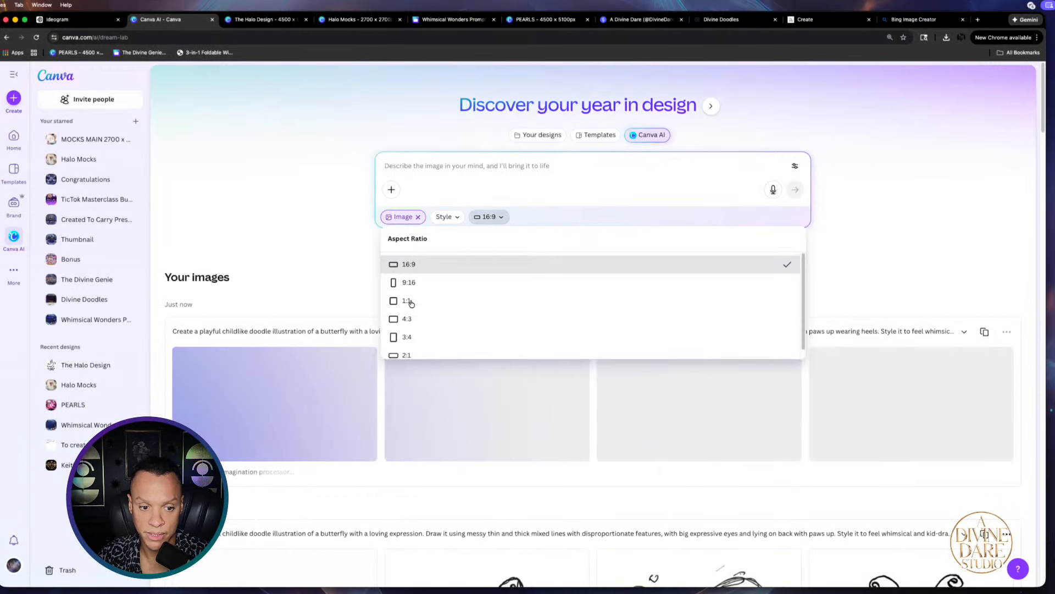
click(406, 337)
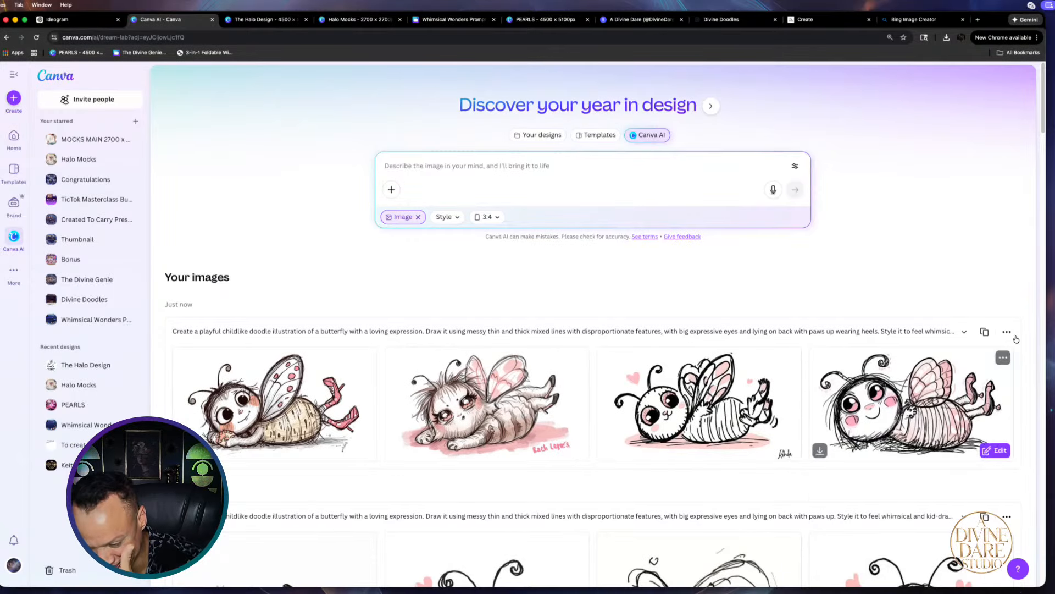
click(985, 332)
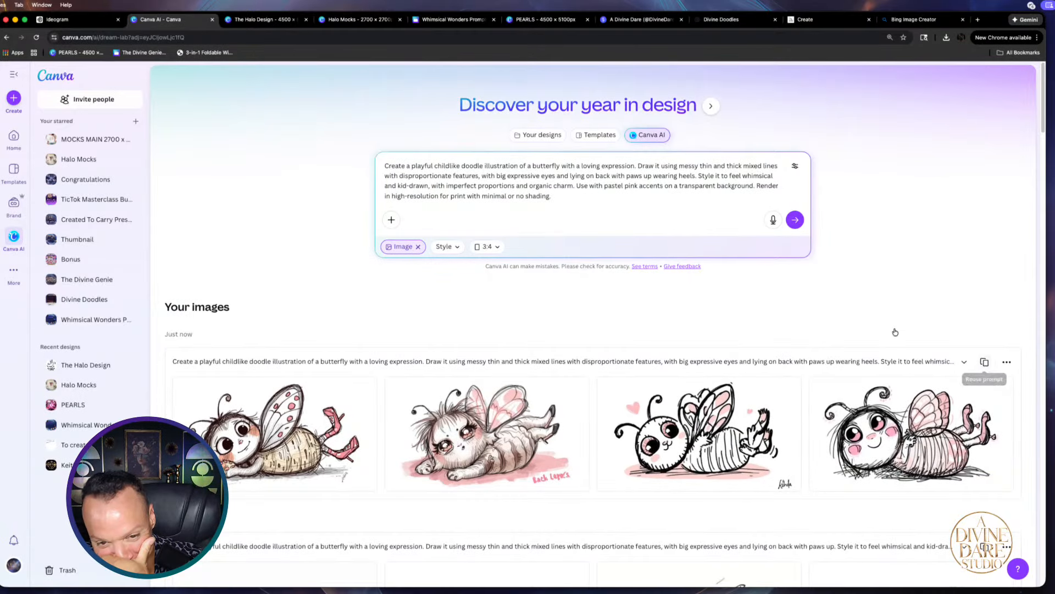
Preview and download the first 16:9 butterfly lying down in pink heels, and close the preview
click(330, 440)
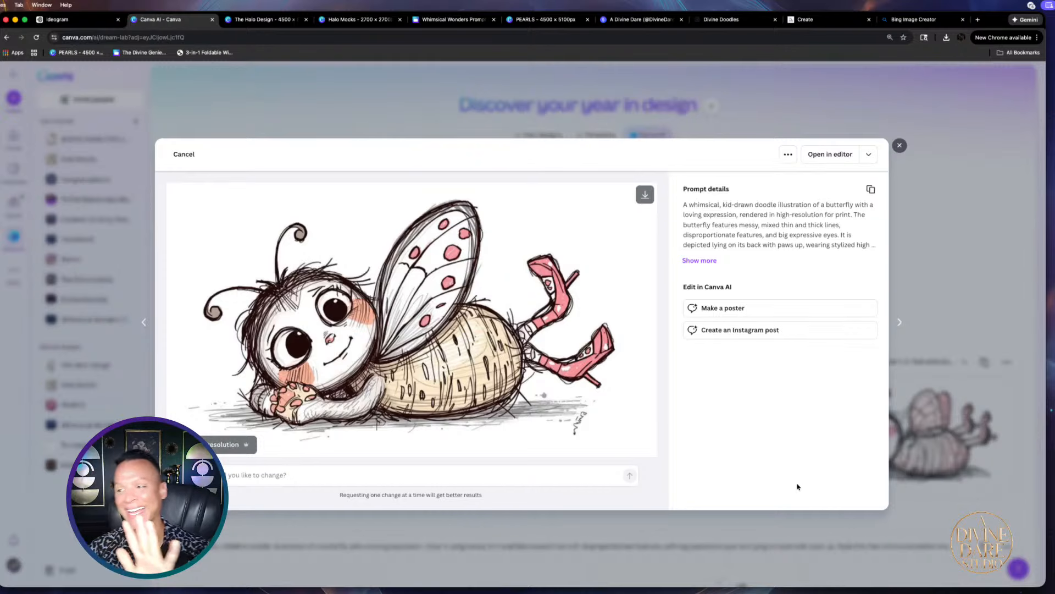
click(645, 194)
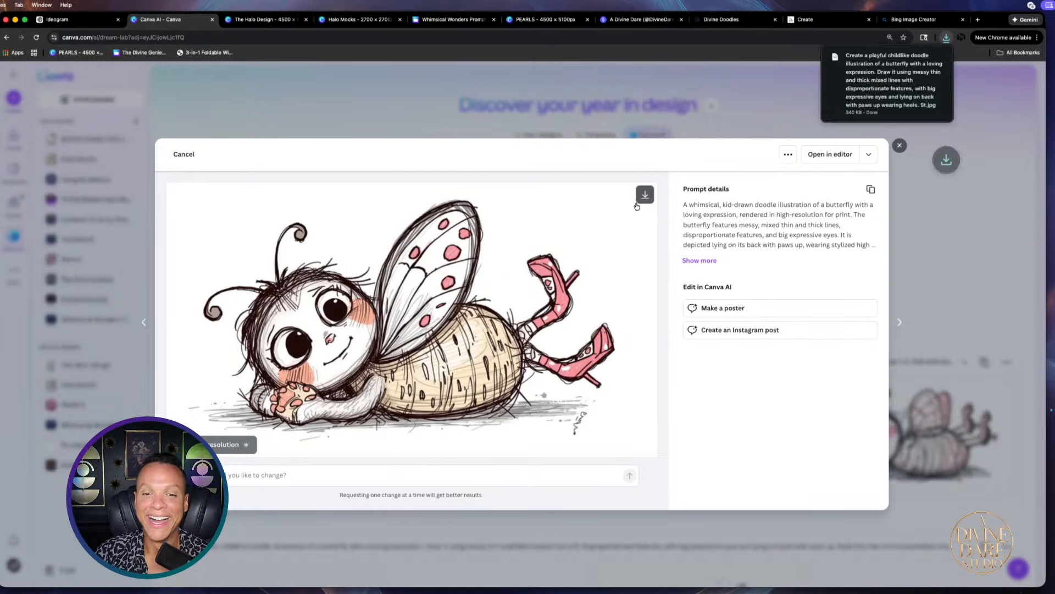
click(976, 195)
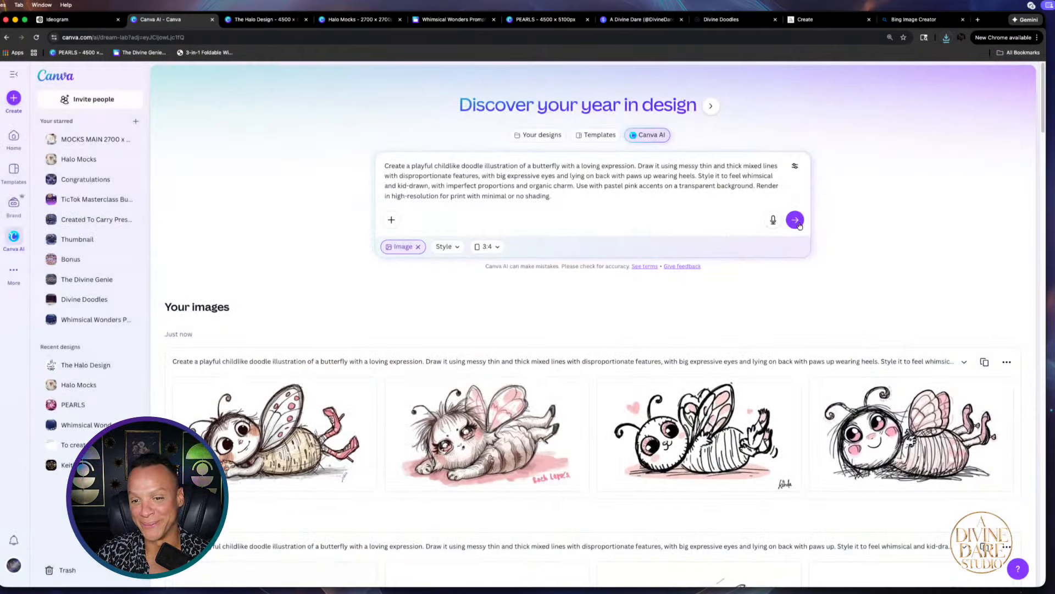
Generate the butterfly-in-heels prompt at 3:4 and compare the new doodles with the 16:9 set
click(794, 219)
scroll(860, 269, down, 5)
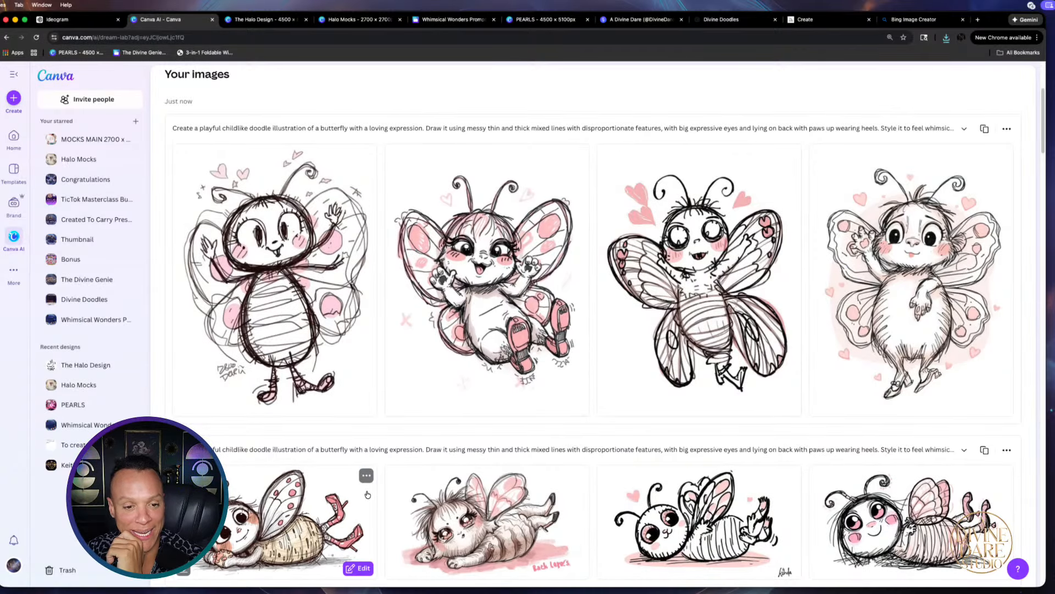
scroll(311, 500, down, 1)
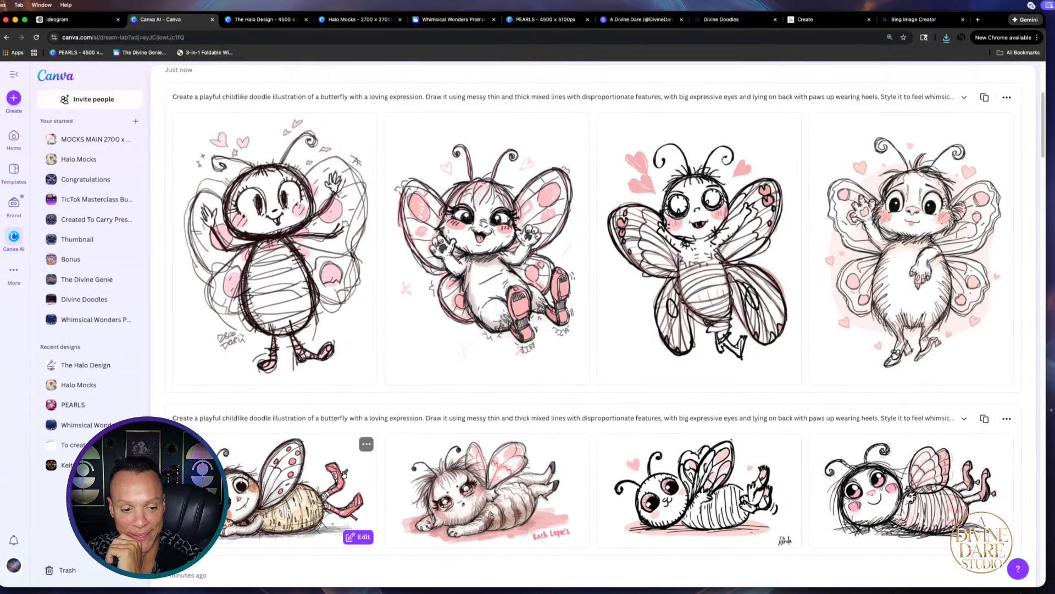
scroll(454, 266, up, 5)
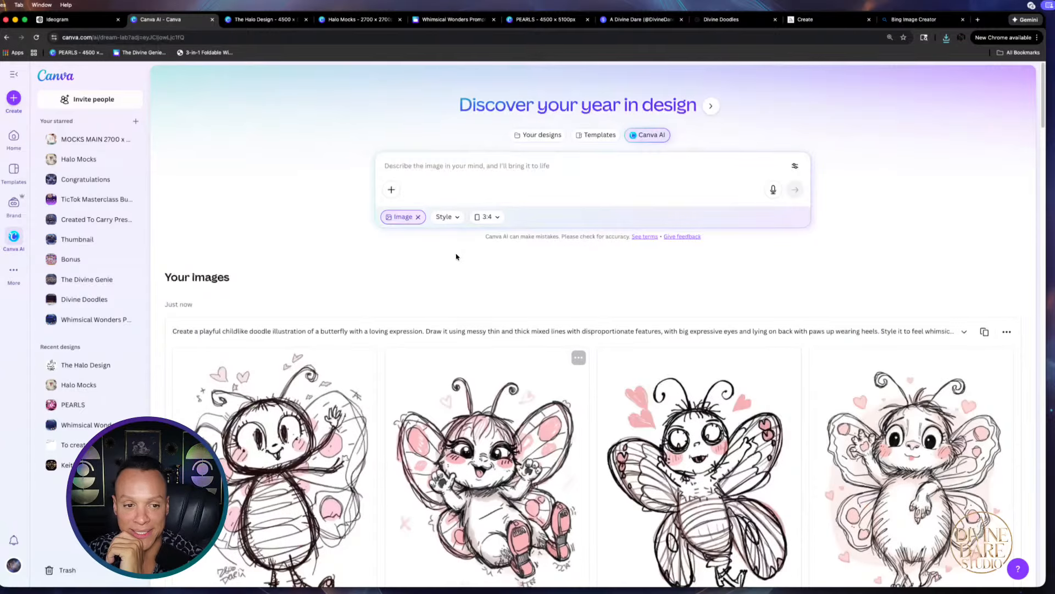
Set the aspect ratio to 4:3, regenerate the butterfly-in-heels prompt and compare the results with the earlier sets
click(492, 217)
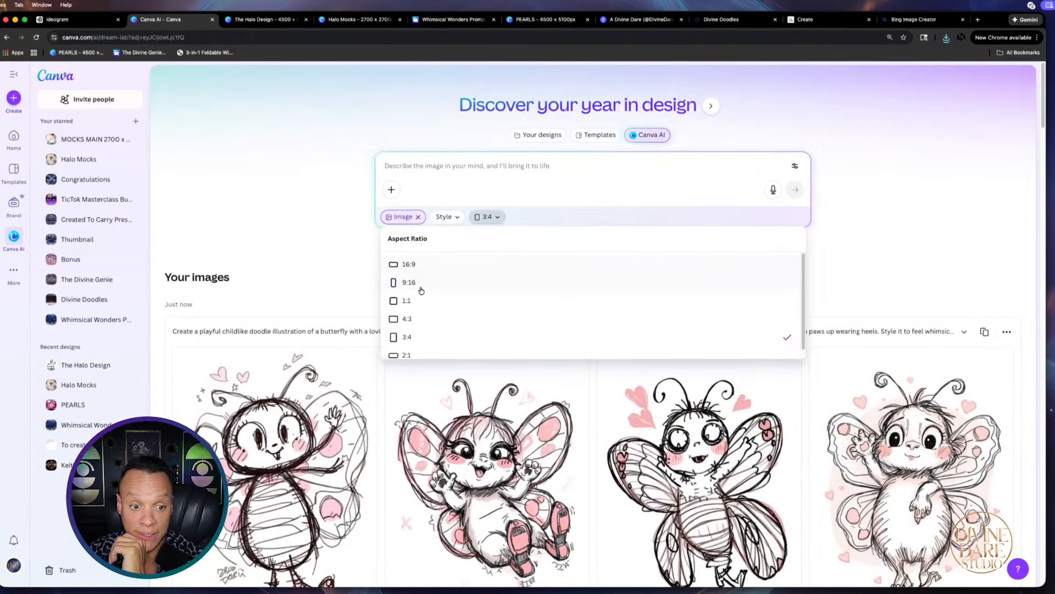
click(408, 319)
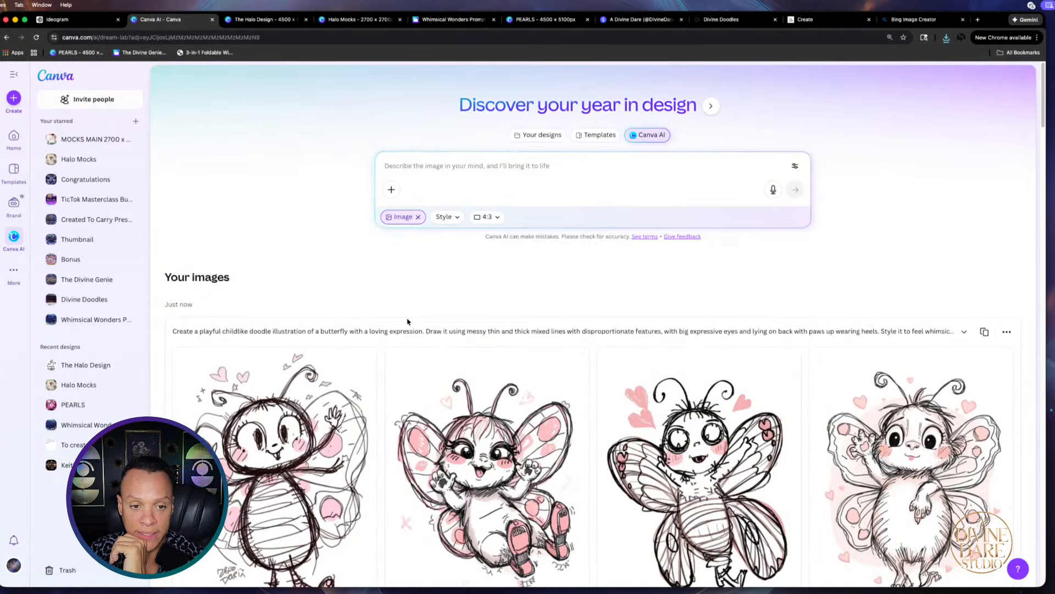
click(984, 332)
click(793, 219)
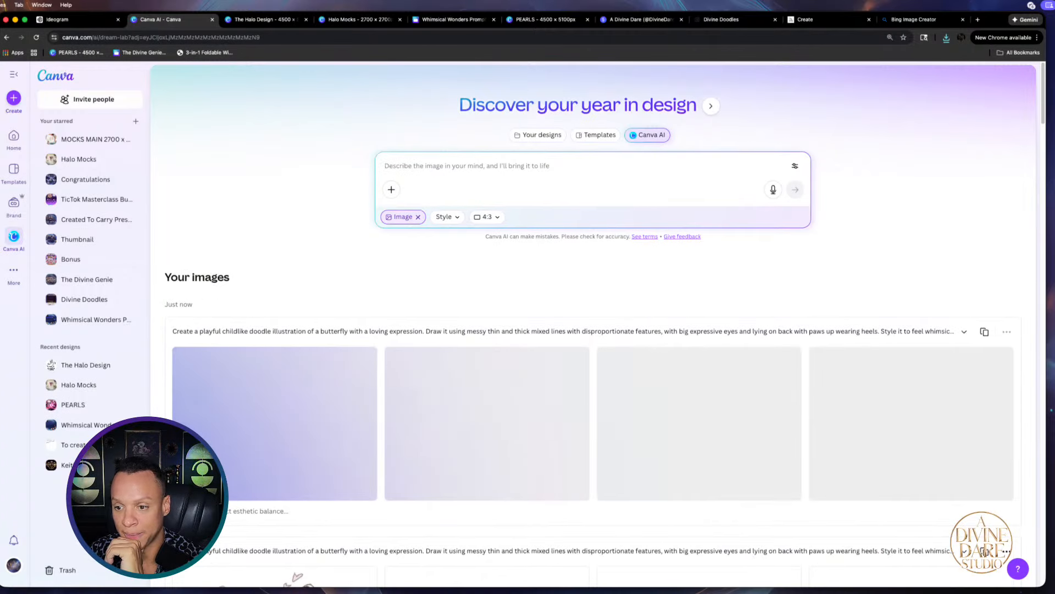
scroll(849, 358, down, 5)
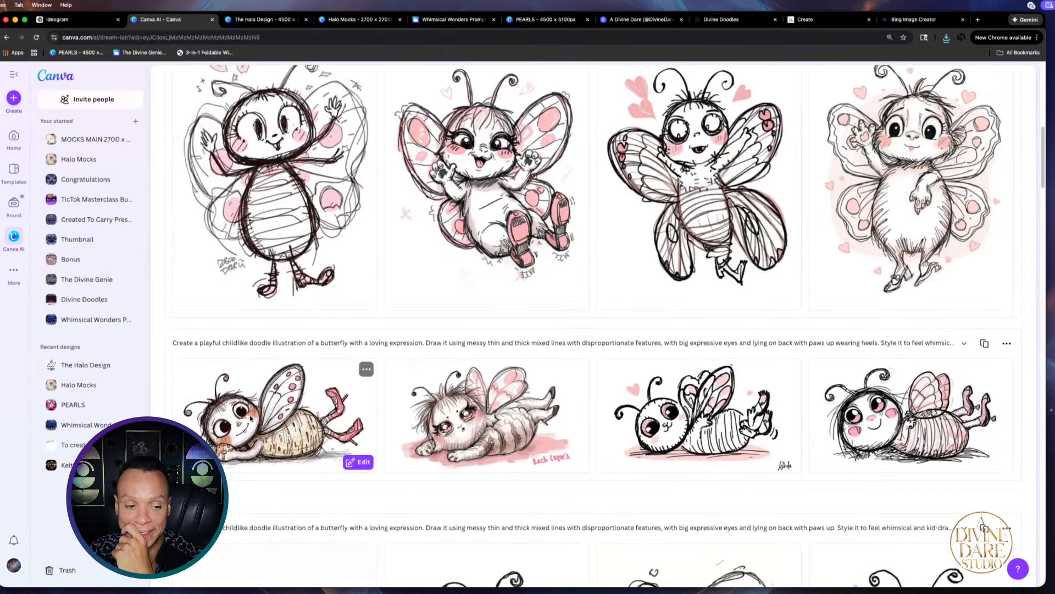
scroll(389, 417, up, 9)
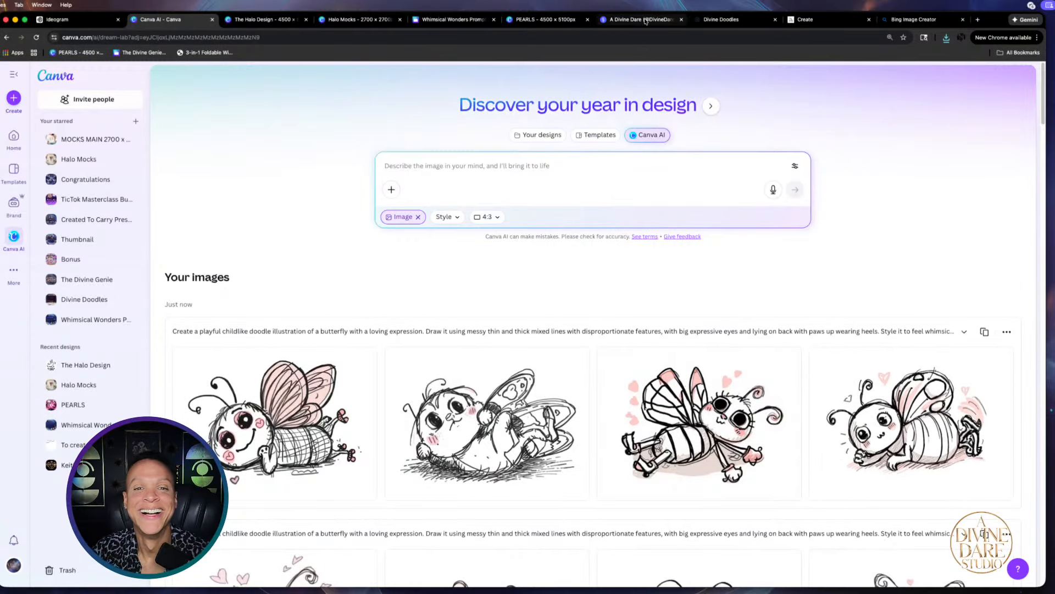
Revisit the Midjourney and Bing results, the Halo Mocks design and the Whimsical Wonders prompt generator
click(737, 22)
click(827, 20)
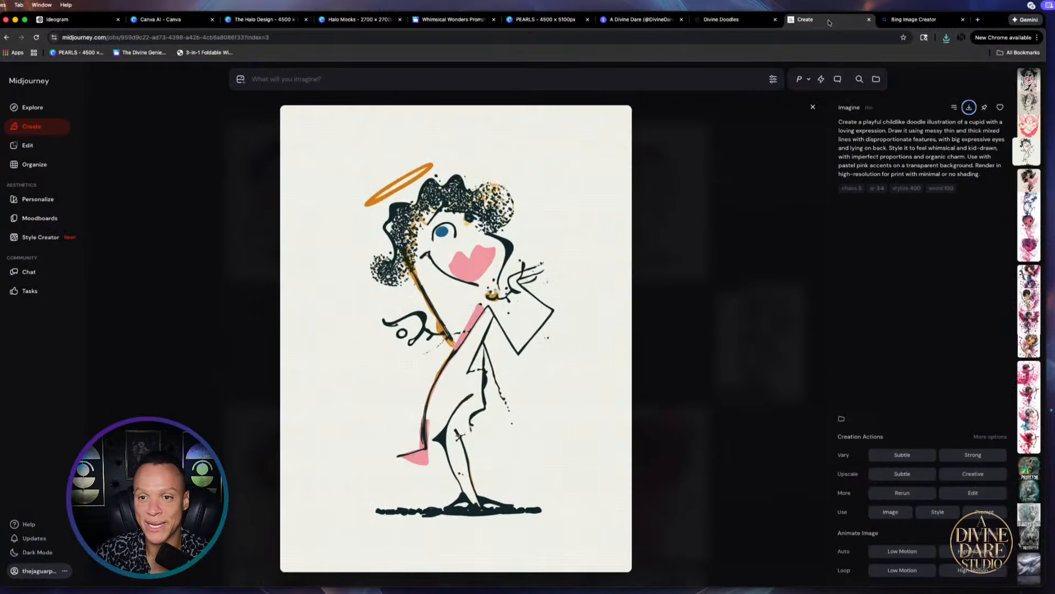
click(913, 21)
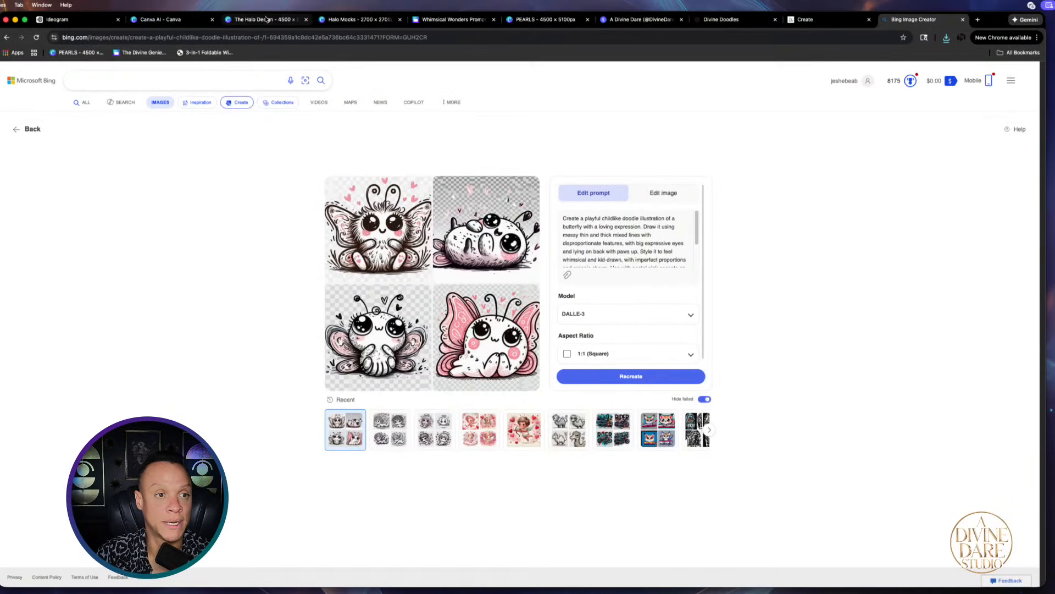
click(265, 20)
click(388, 21)
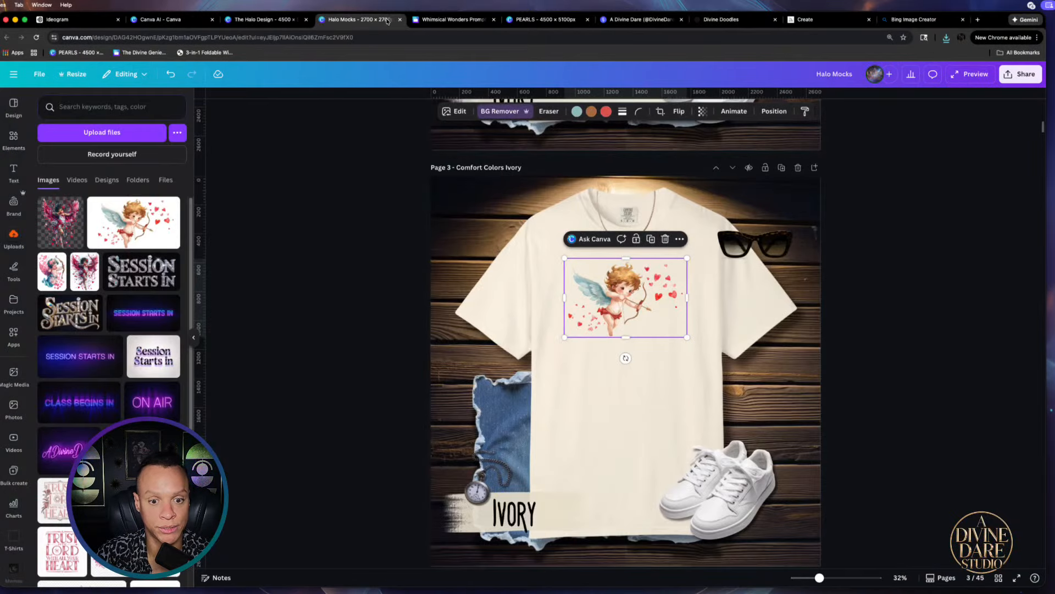
click(446, 21)
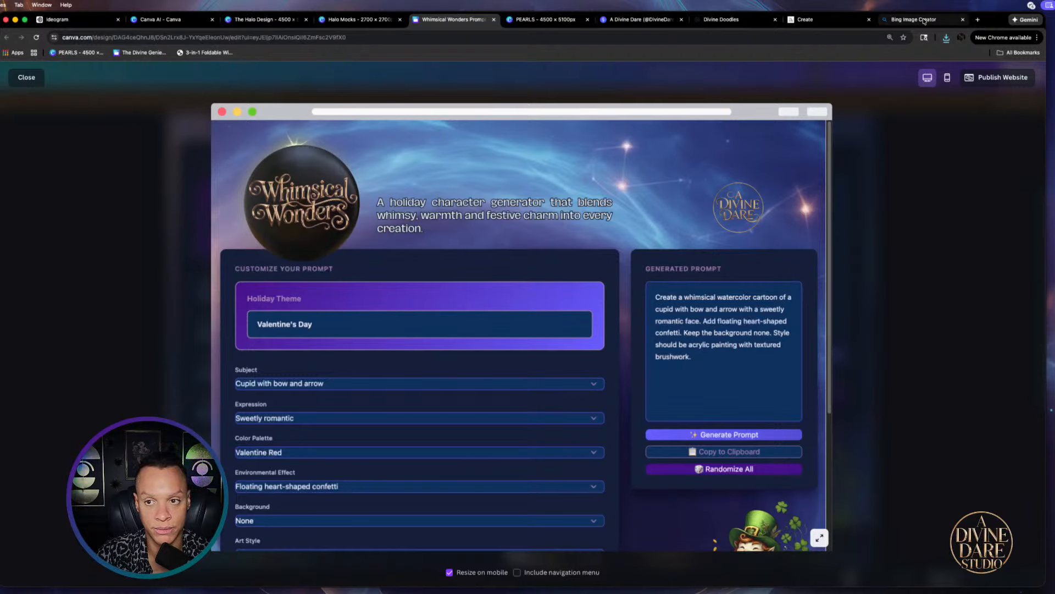
Return to The Halo Design and add a blank page after page 29
click(256, 22)
scroll(450, 245, up, 12)
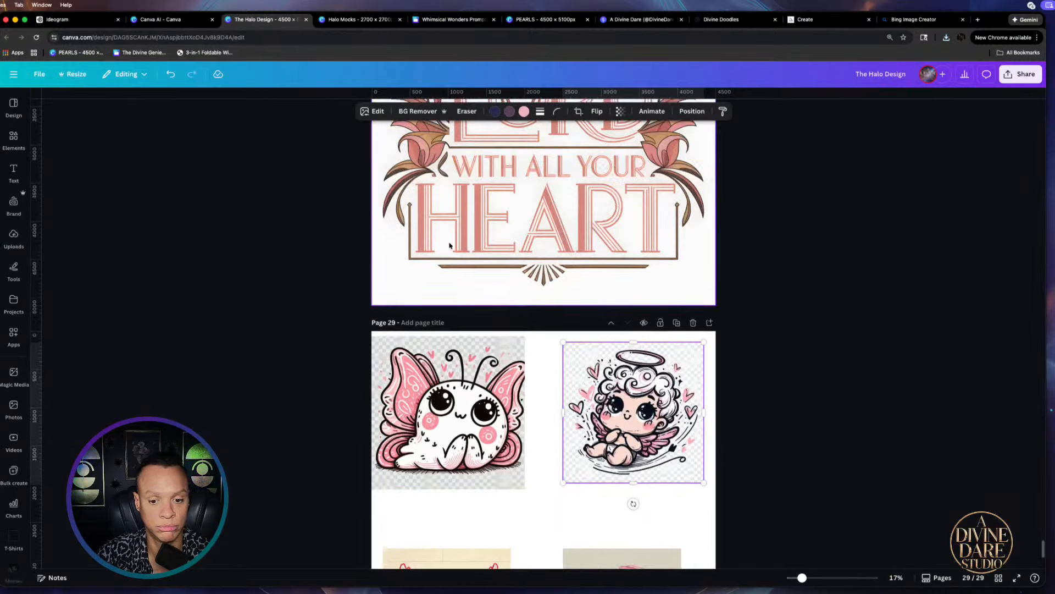
scroll(450, 245, down, 12)
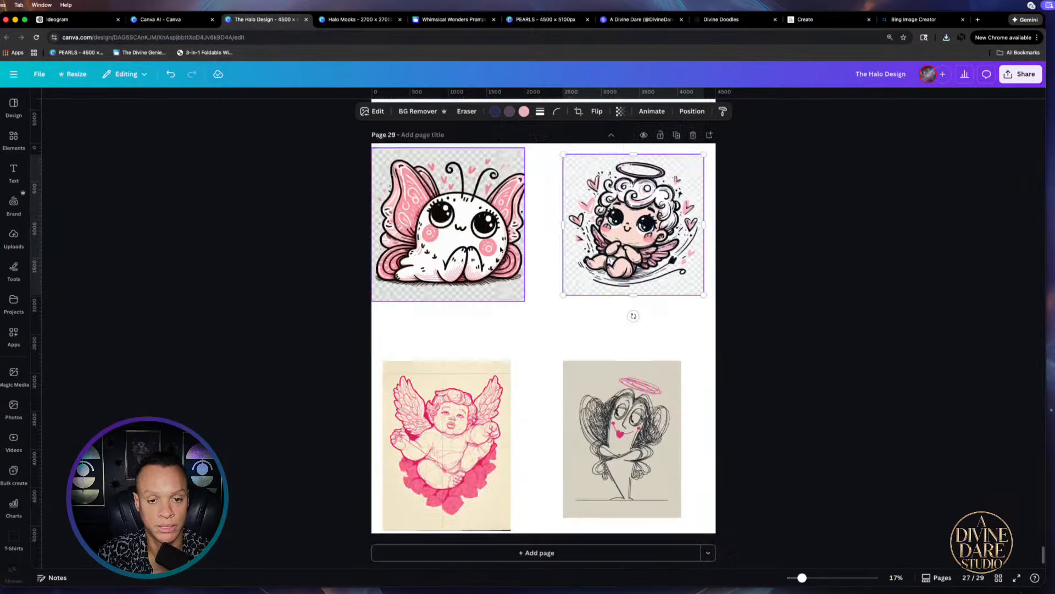
click(540, 553)
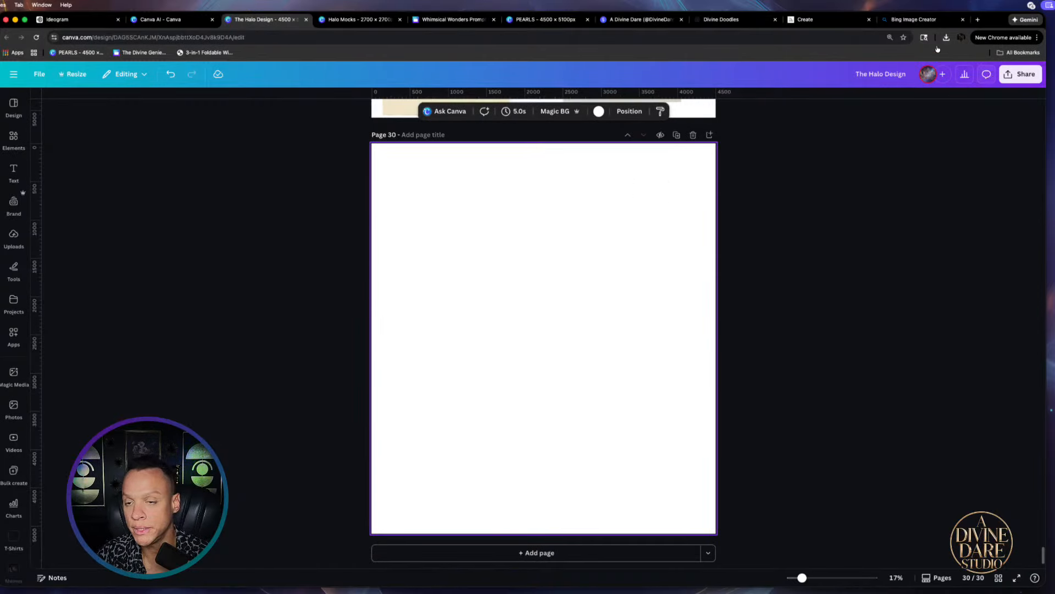
Insert the downloaded butterfly in heels on page 30, enlarge it to nearly the page width and position it in the upper half
click(946, 37)
drag(479, 296, 488, 290)
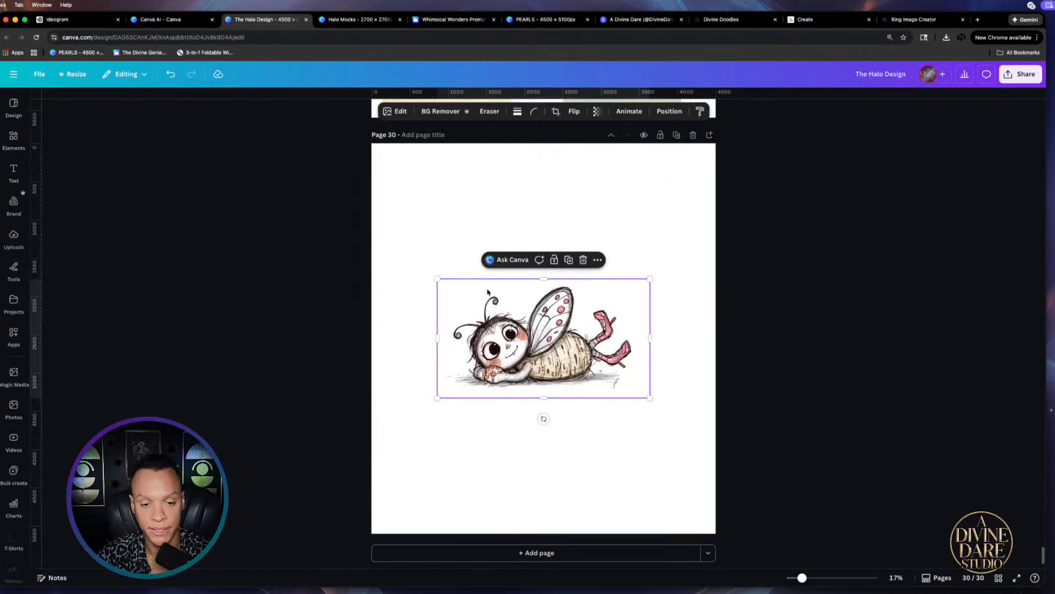
drag(562, 362, 566, 282)
drag(653, 317, 759, 377)
drag(692, 352, 623, 349)
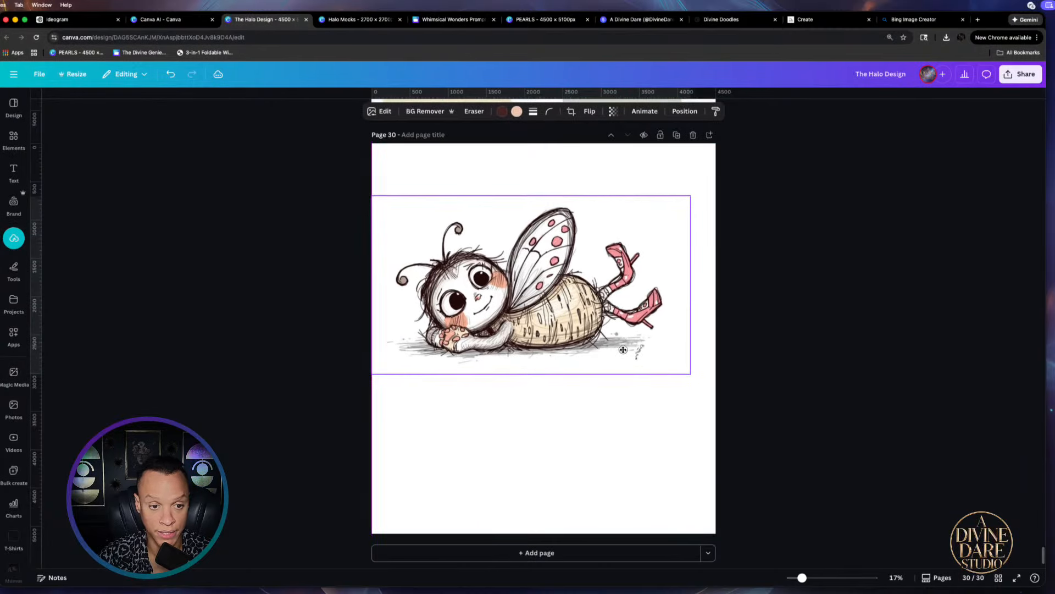
Enlarge the butterfly image and crop its outer edges so the artwork fills the full width of page 30
drag(691, 374, 743, 404)
drag(743, 300, 715, 301)
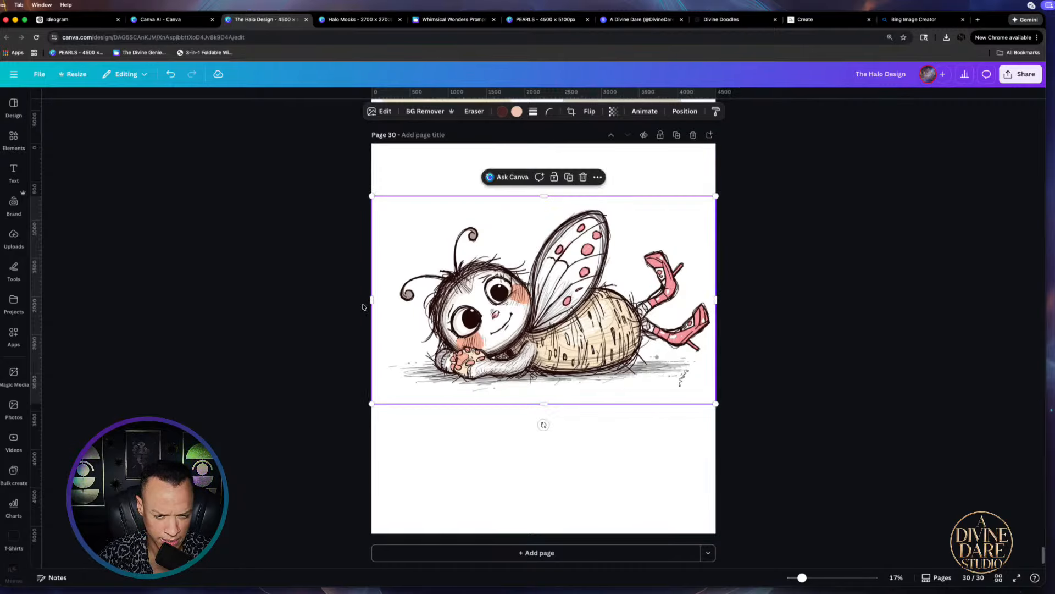
mouse_move(370, 301)
mouse_down()
mouse_move(396, 300)
mouse_move(384, 301)
mouse_up()
drag(533, 295, 518, 297)
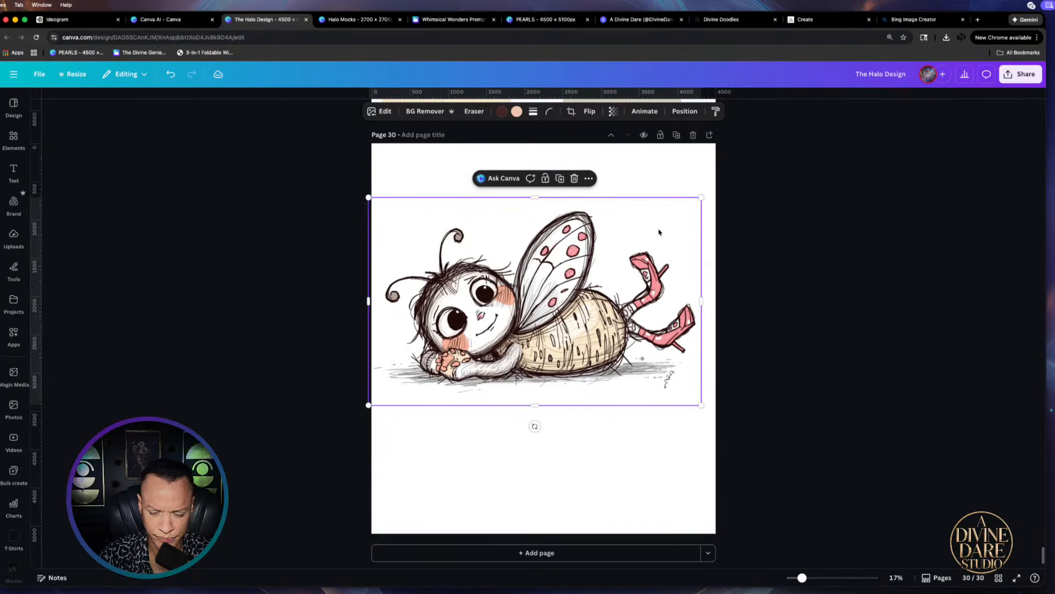
drag(701, 197, 715, 192)
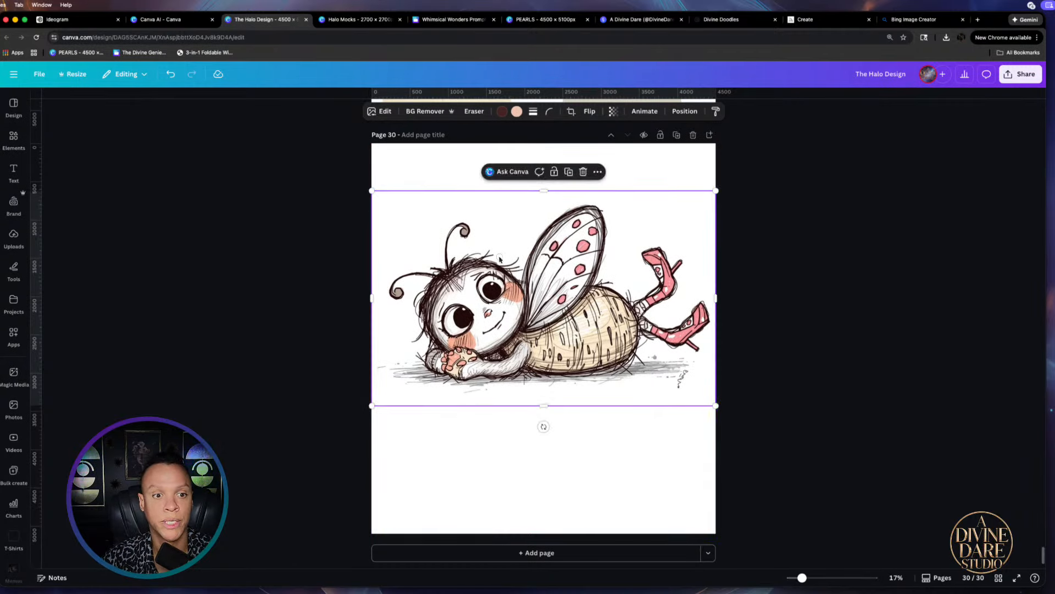
Upscale the butterfly image with Image Upscaler and replace the original on the page with the enhanced version
click(385, 111)
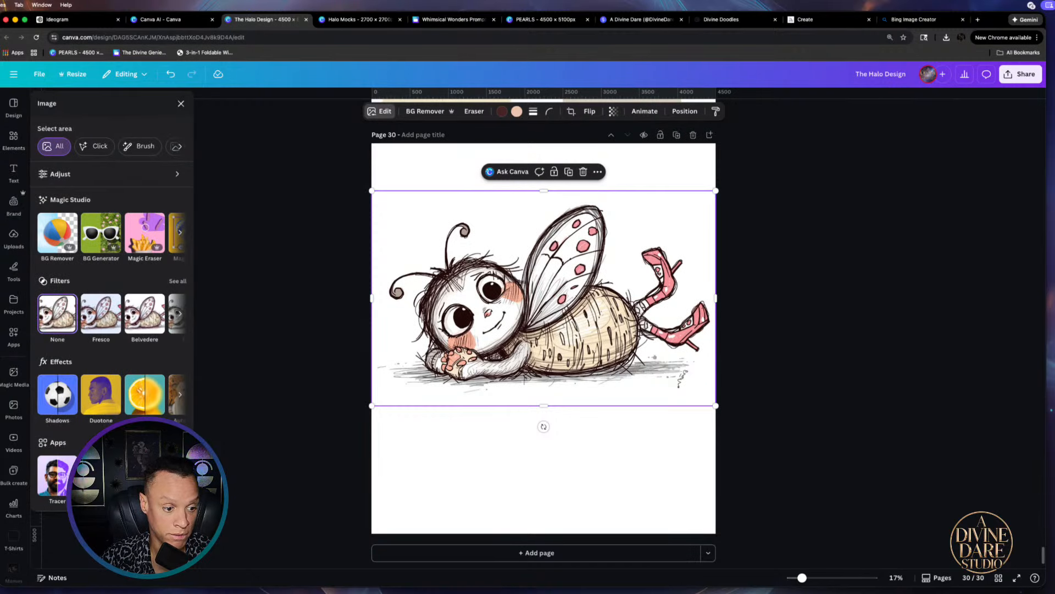
scroll(110, 275, down, 5)
click(168, 196)
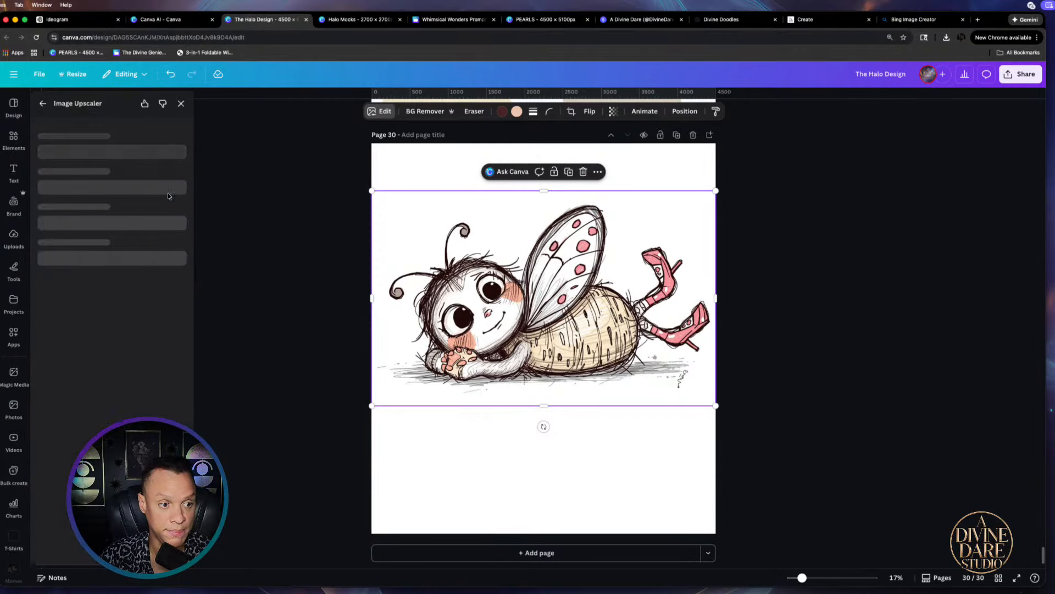
click(63, 362)
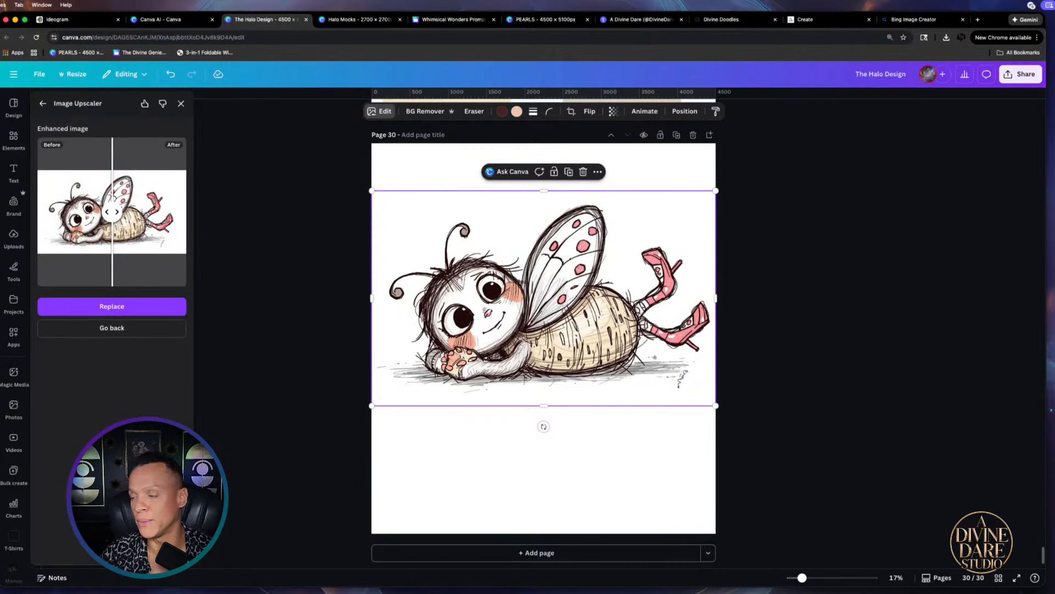
click(127, 309)
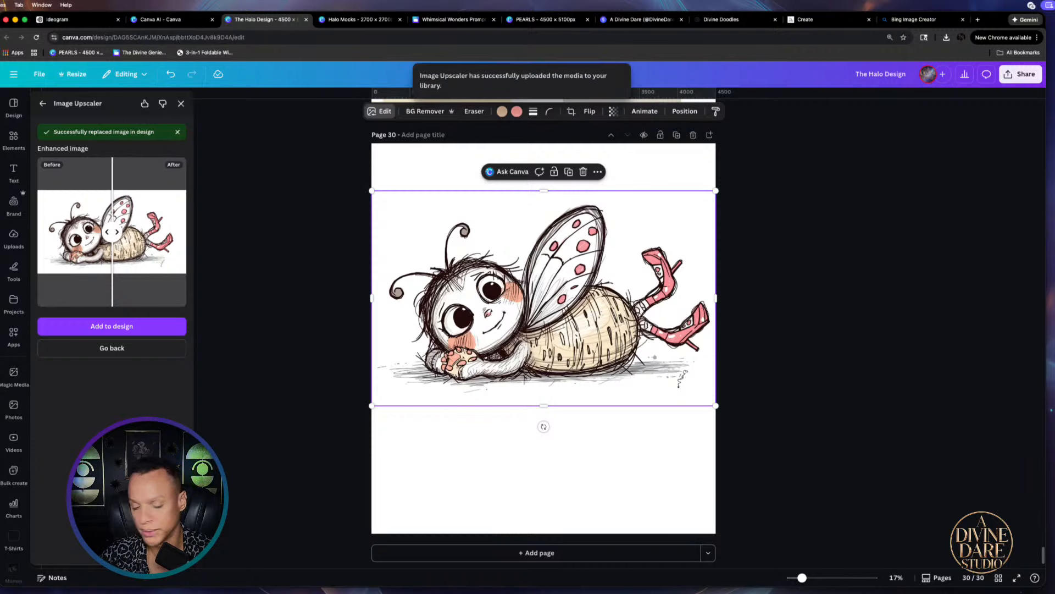
Copy the "Royalty on wheels" text from page 24 to page 30 and place it directly beneath the butterfly
scroll(542, 345, up, 15)
scroll(543, 356, up, 8)
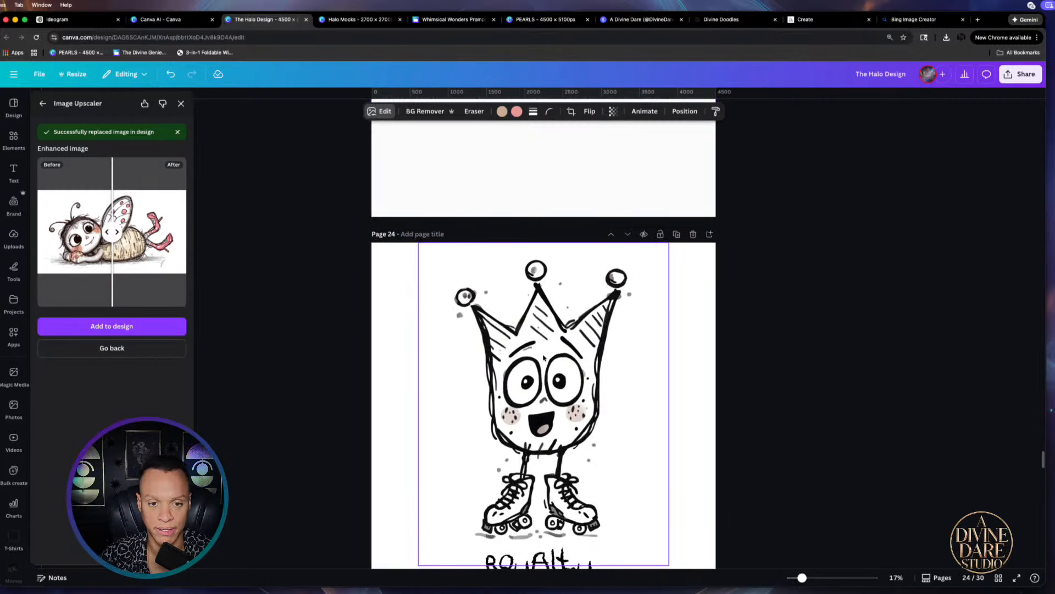
scroll(543, 357, down, 4)
click(545, 356)
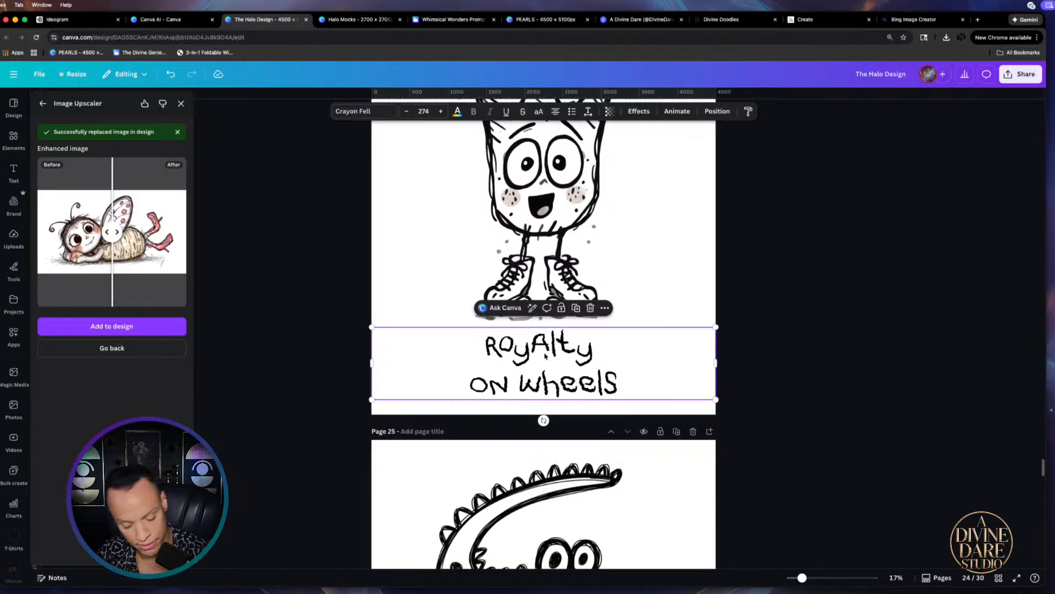
scroll(545, 356, down, 20)
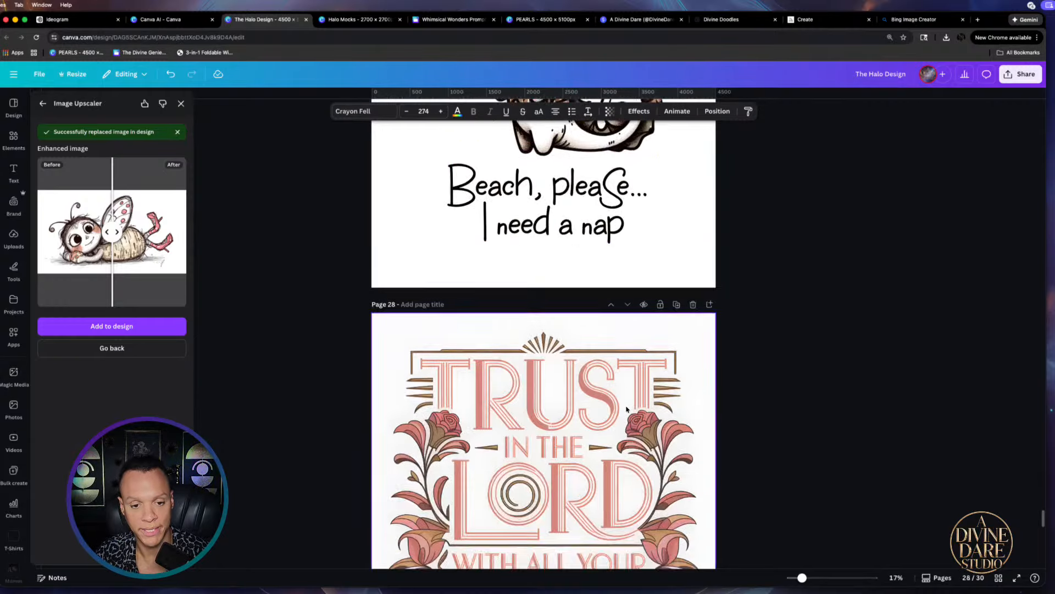
click(549, 434)
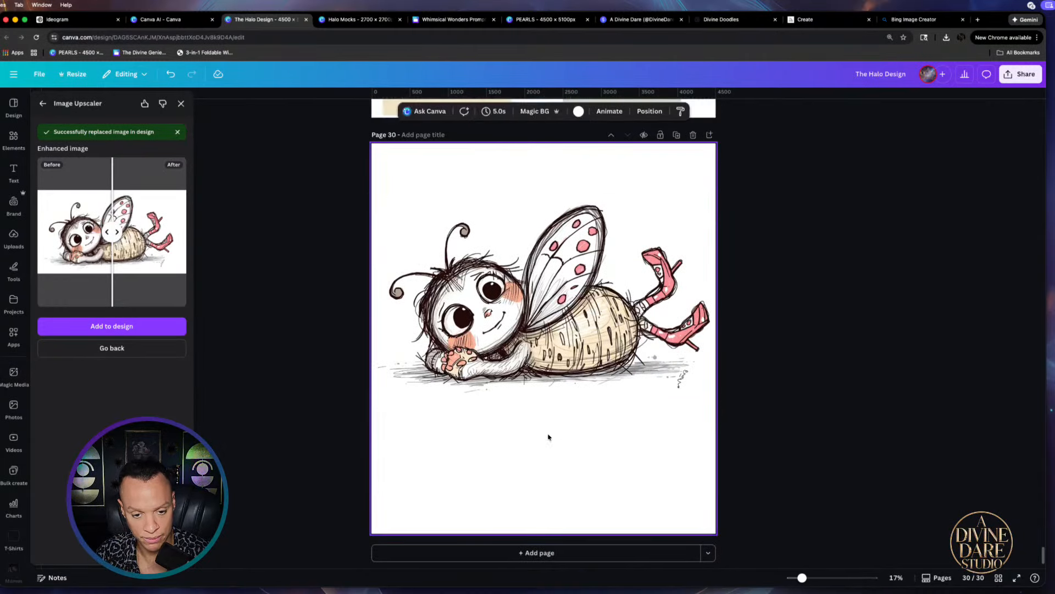
key(super+v)
double_click(634, 511)
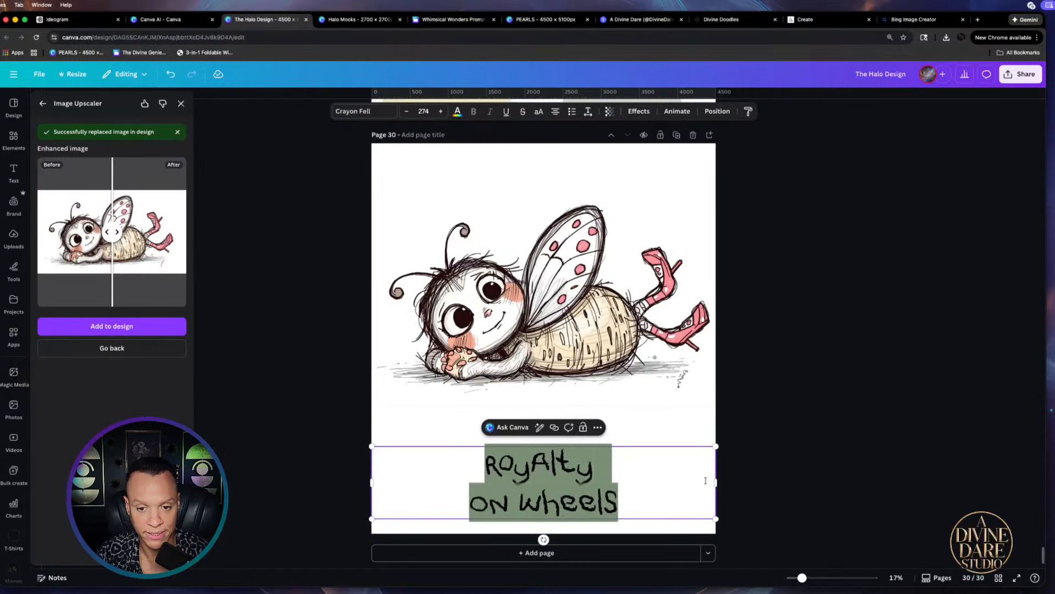
key(Escape)
drag(578, 499, 585, 440)
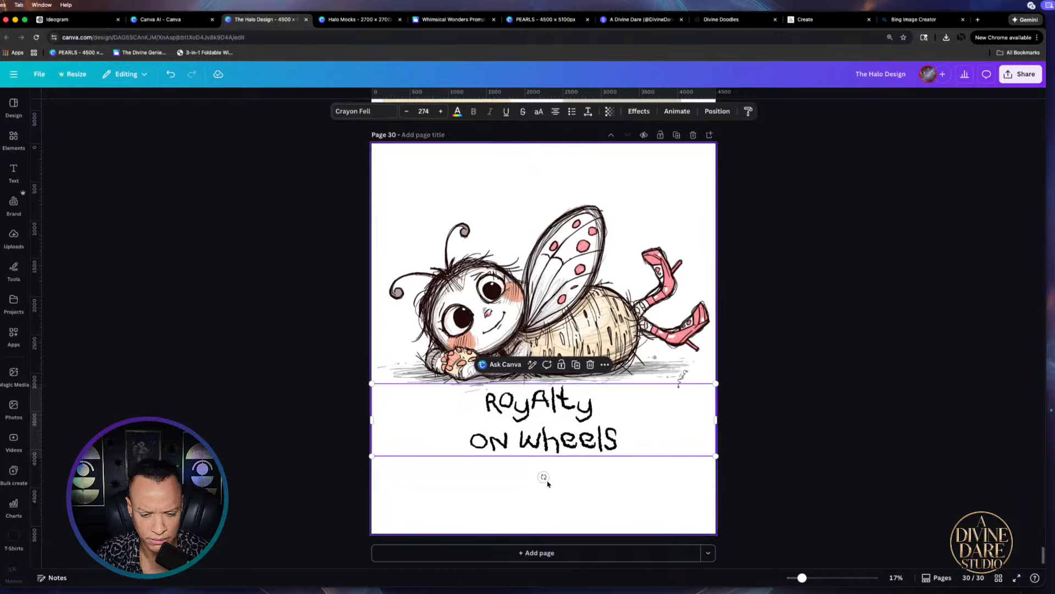
Replace the copied caption beneath the butterfly with "Head ovER Heels"
click(561, 434)
triple_click(556, 434)
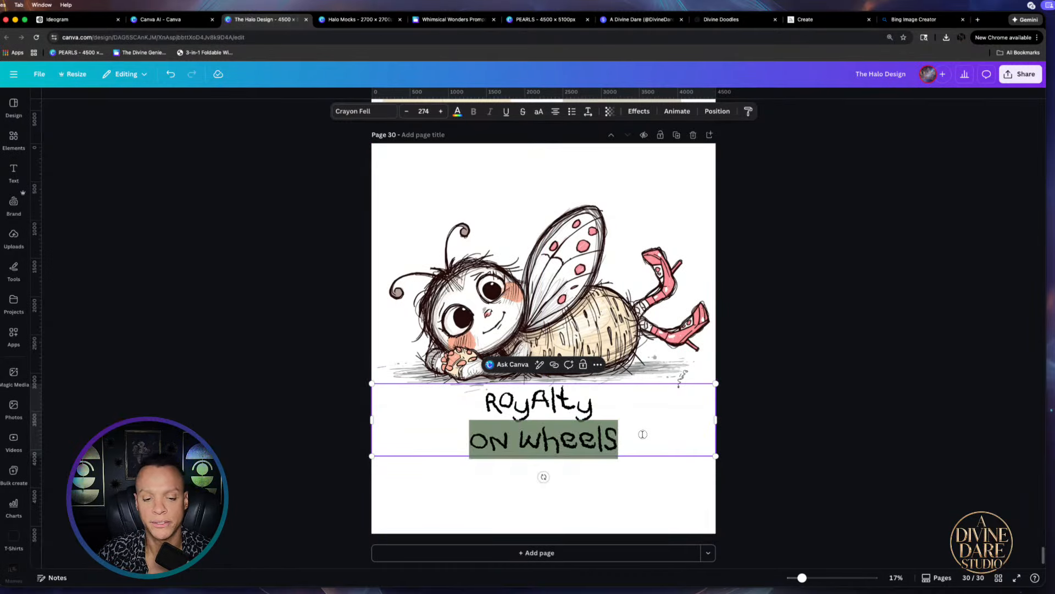
double_click(556, 434)
double_click(556, 435)
drag(646, 447, 491, 404)
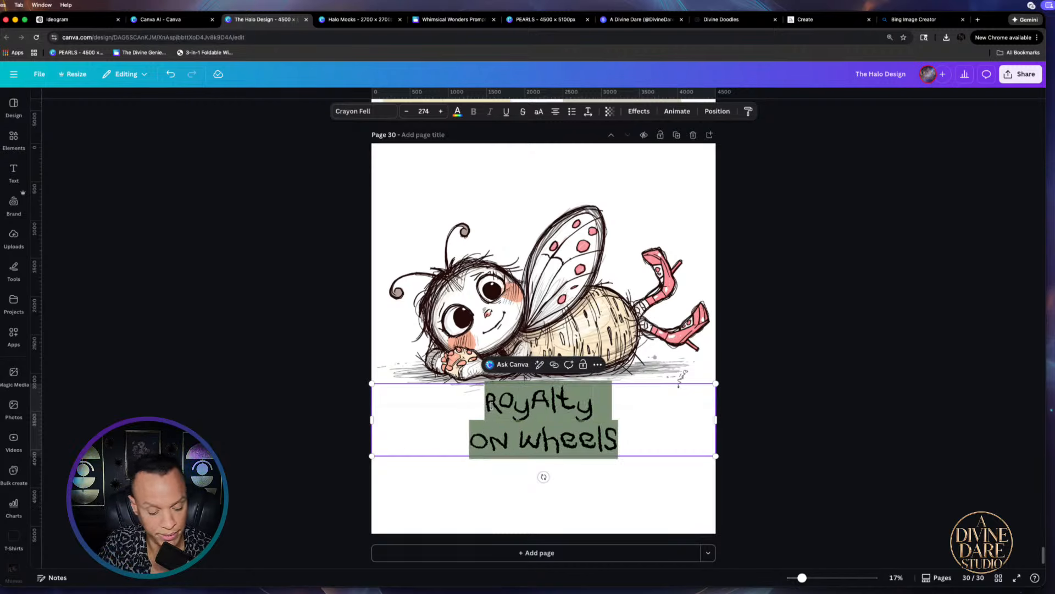
text(Hea)
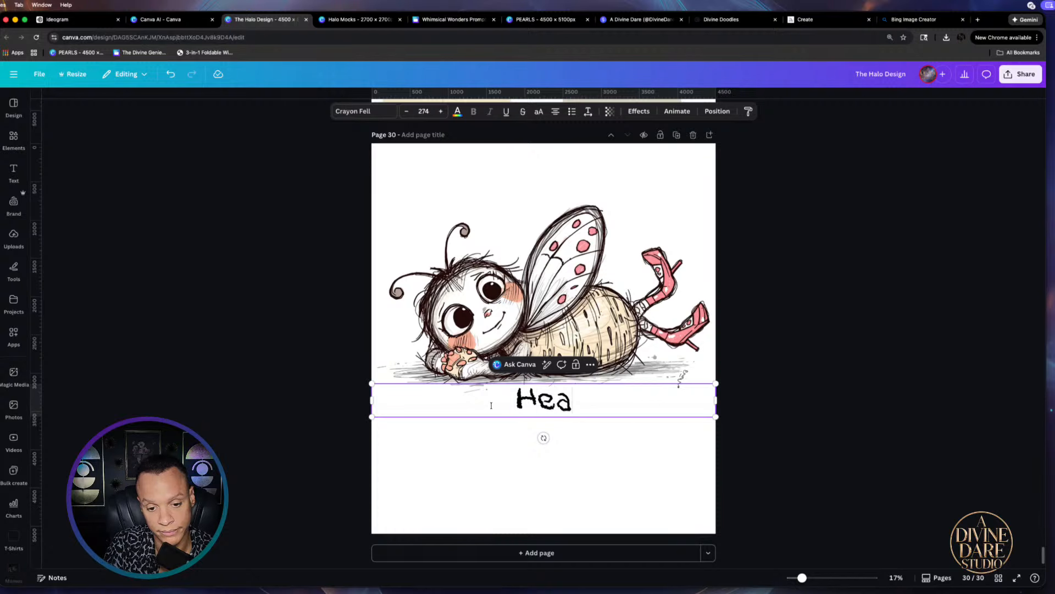
text(d ovER)
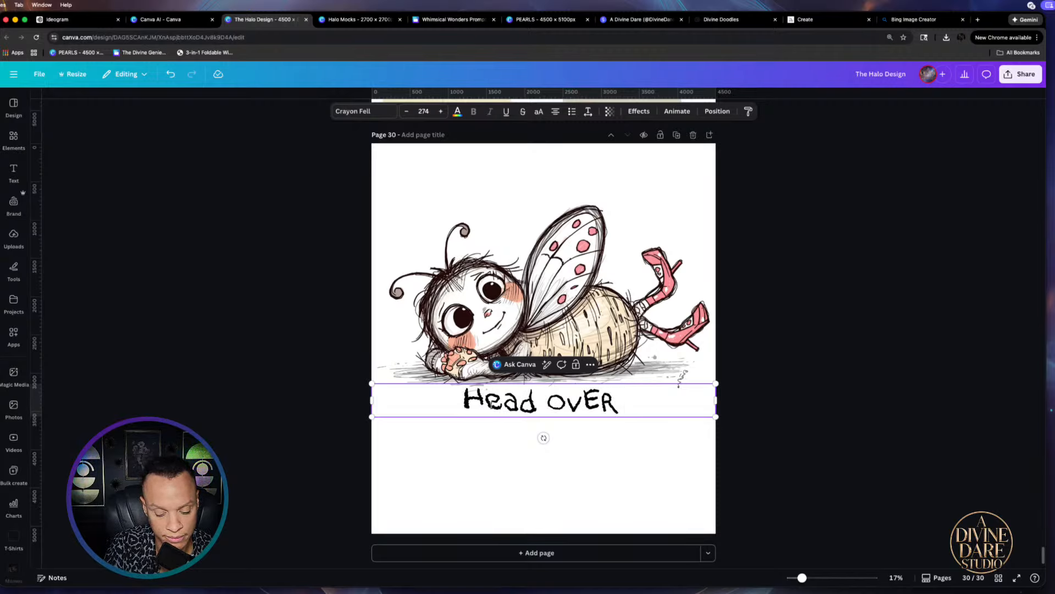
text( HEE)
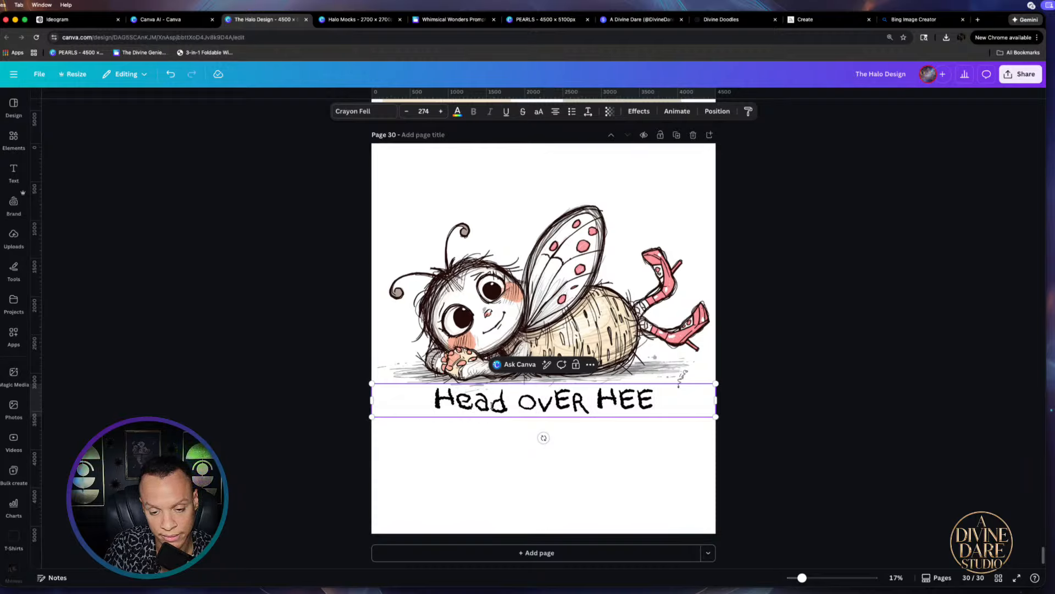
key(BackSpace)
key(BackSpace)
text(e)
key(BackSpace)
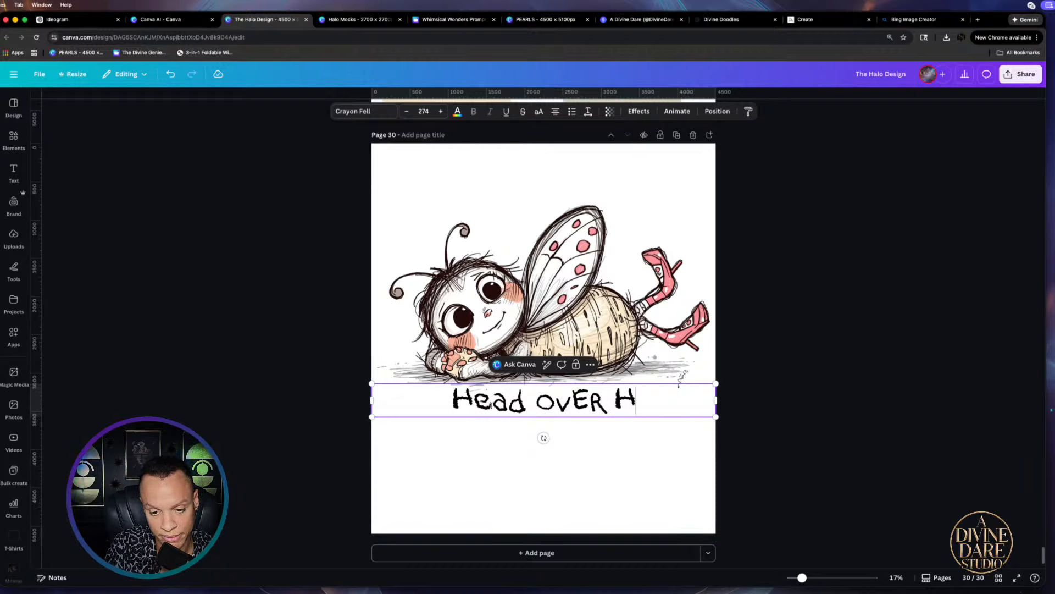
text(eel)
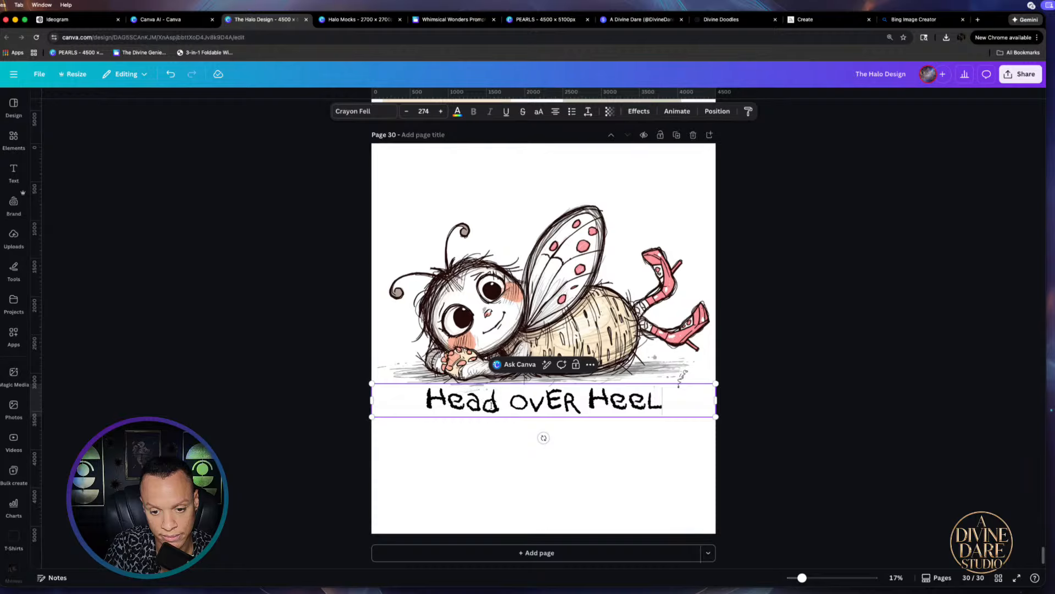
text(s)
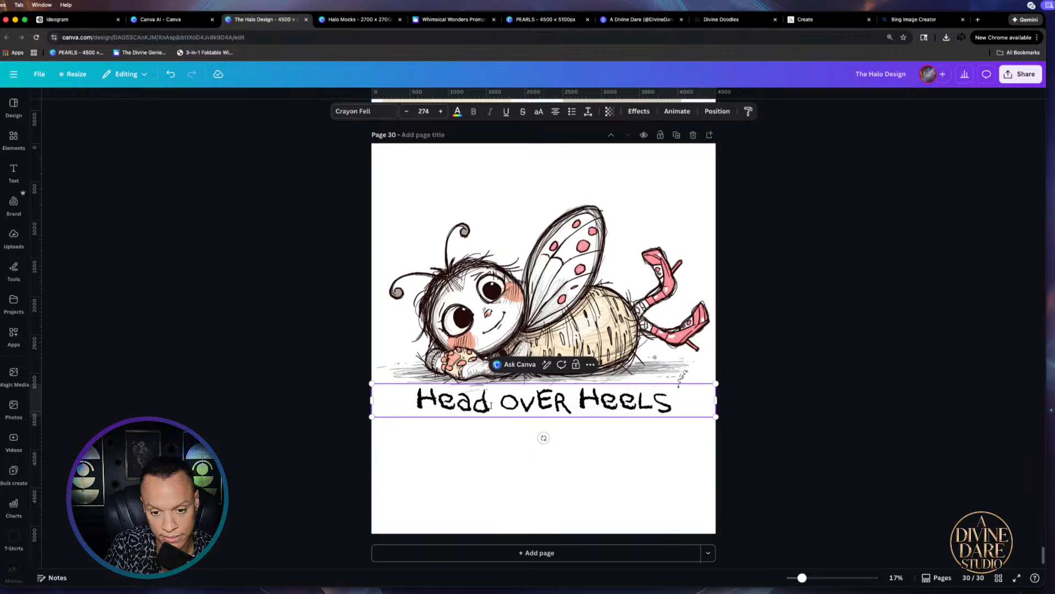
Nudge the caption slightly lower beneath the butterfly and change the "a" in "Head" to a capital "A"
click(573, 463)
drag(571, 401, 570, 399)
click(819, 429)
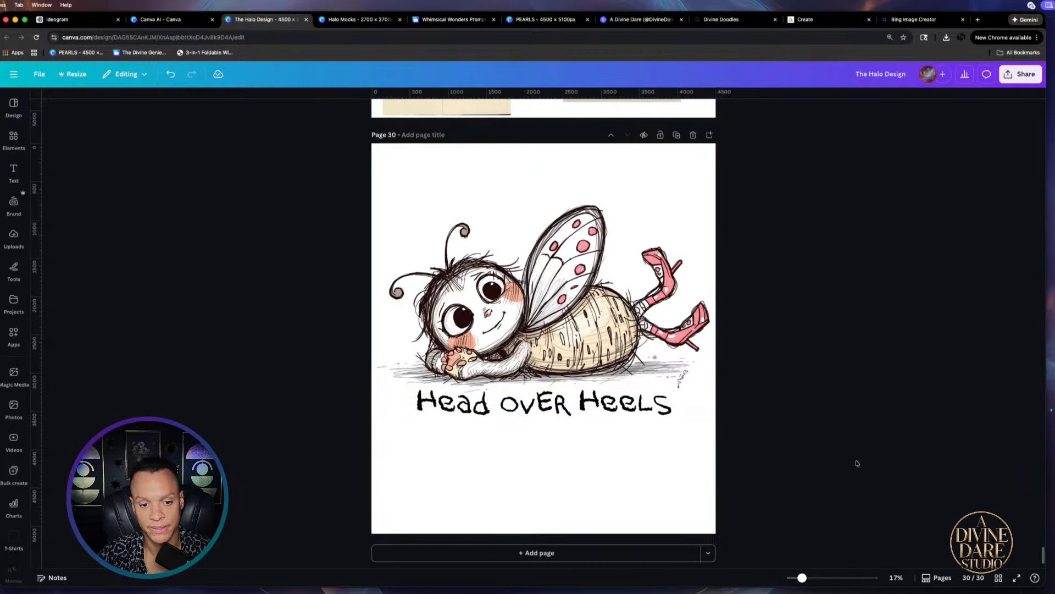
click(466, 408)
click(466, 407)
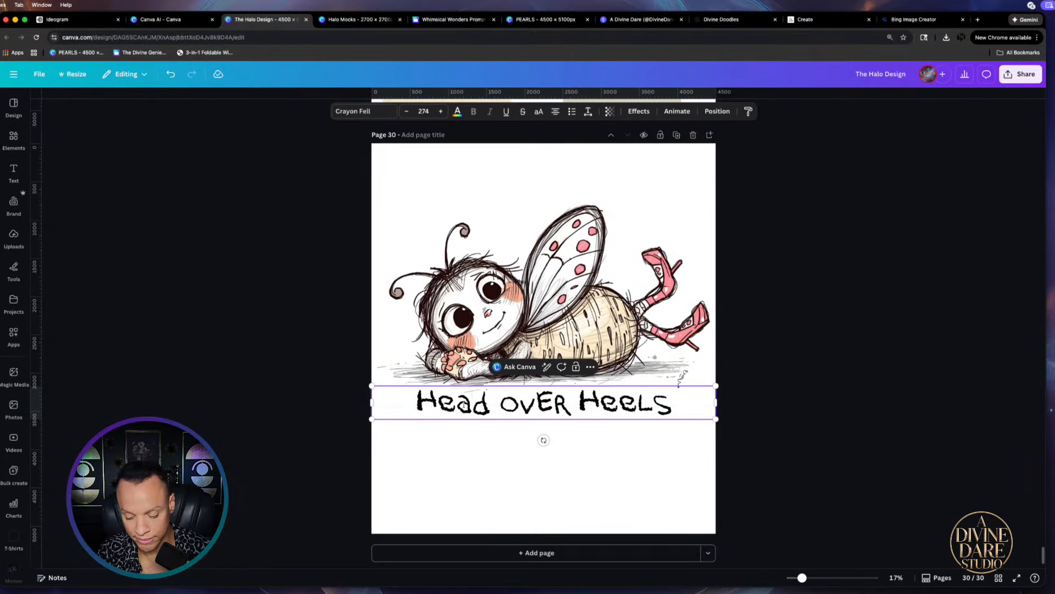
key(BackSpace)
text(A)
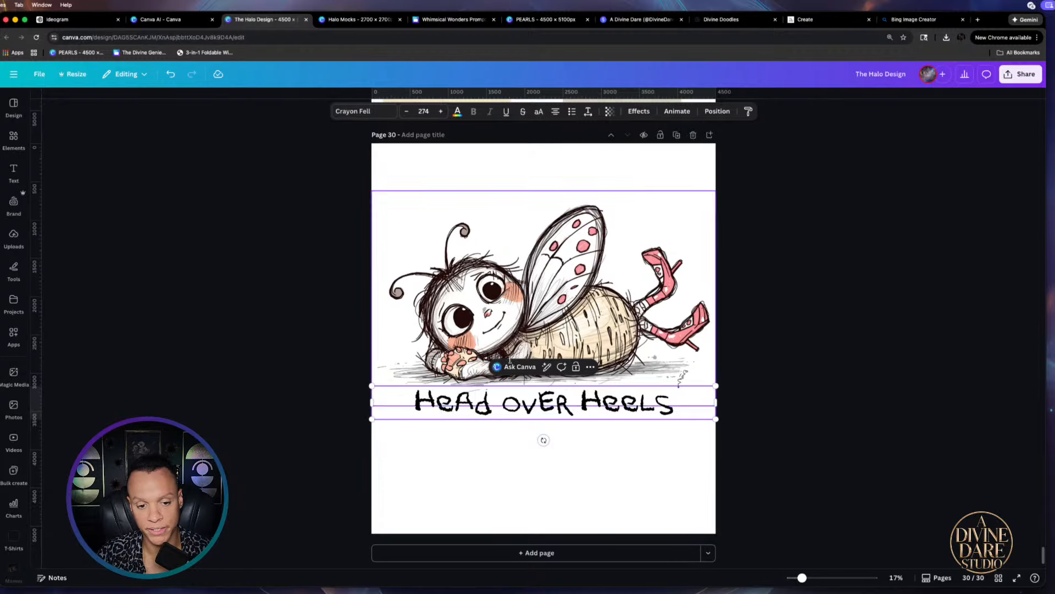
click(797, 392)
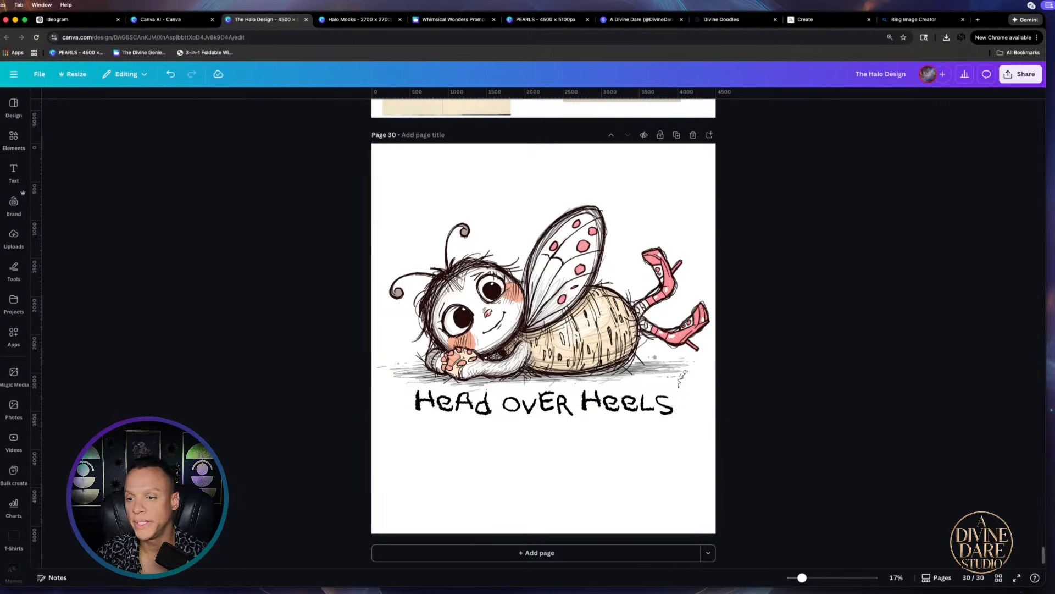
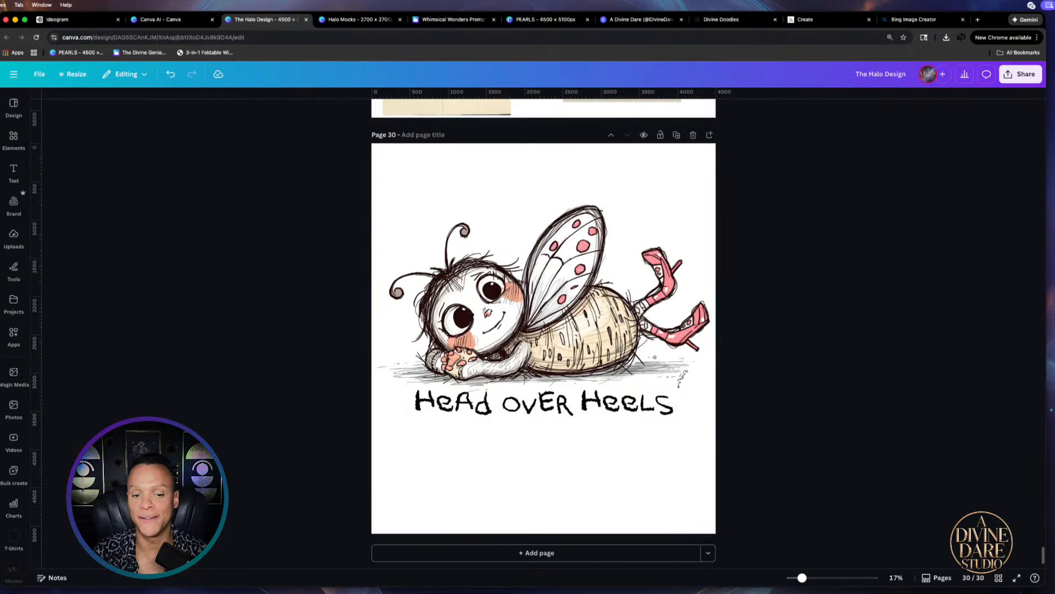
Title page 30 "Head Over Heels Valentine Butterfly"
click(429, 134)
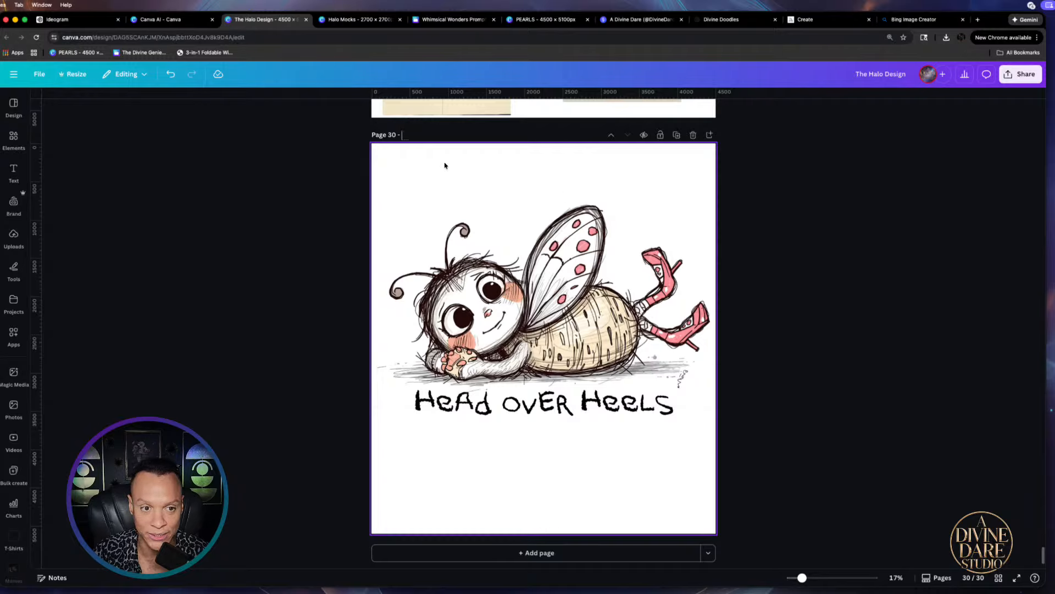
text(Head)
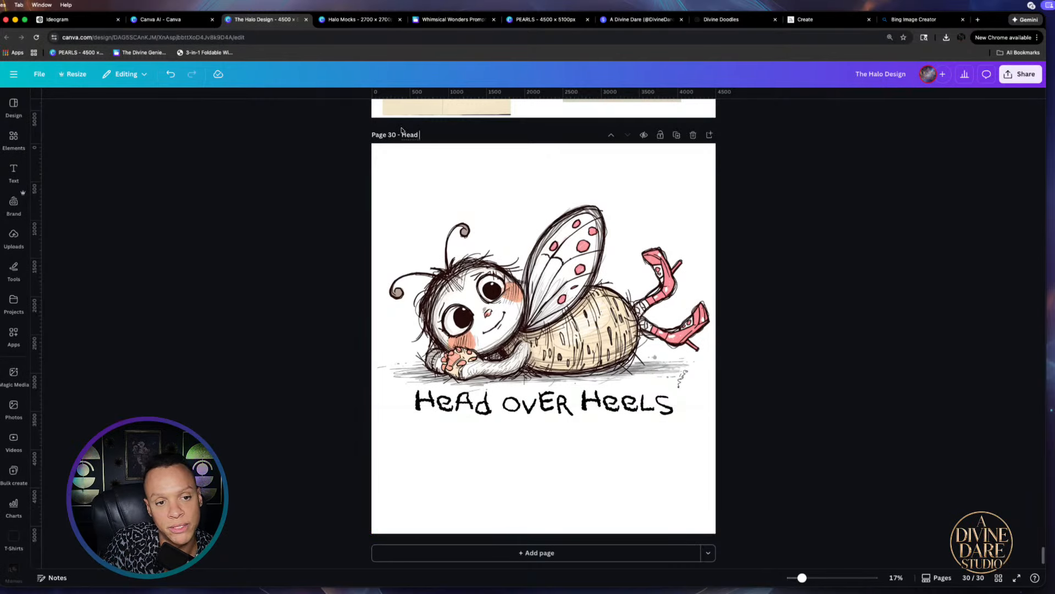
key(BackSpace)
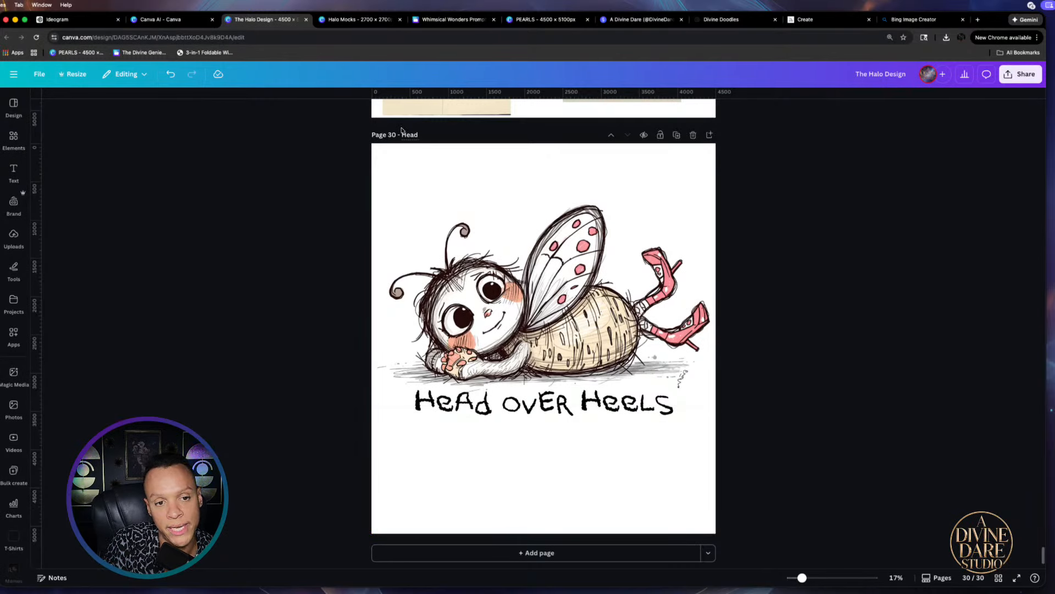
text(Over)
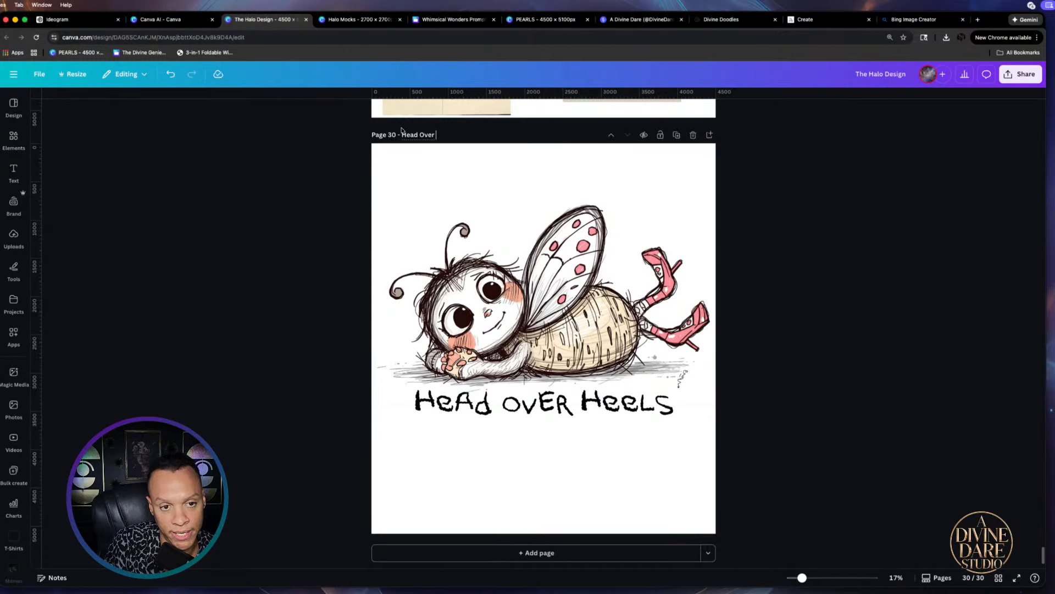
text( Heel)
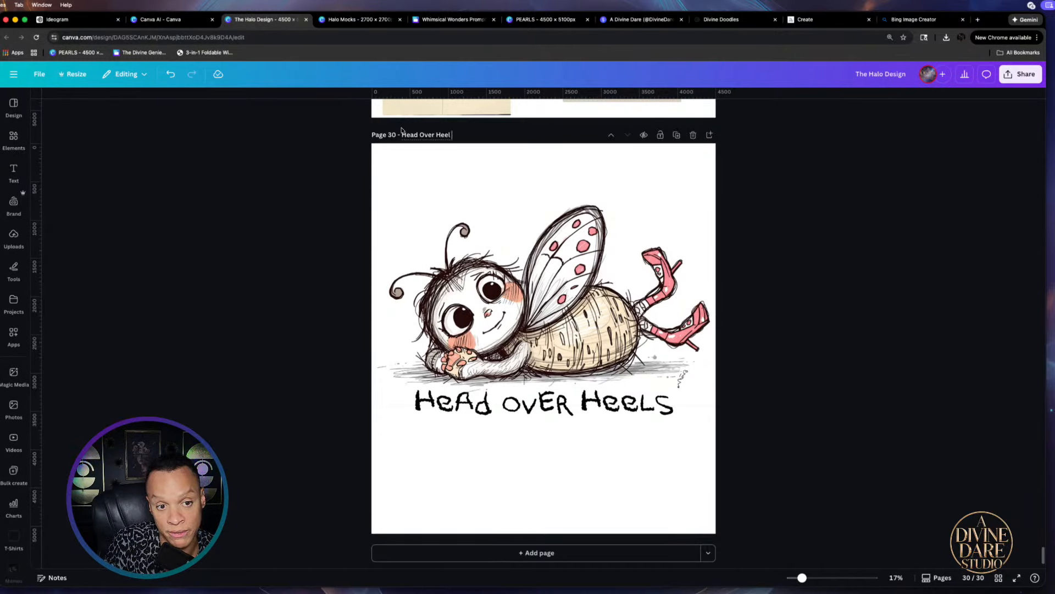
text( Valentind)
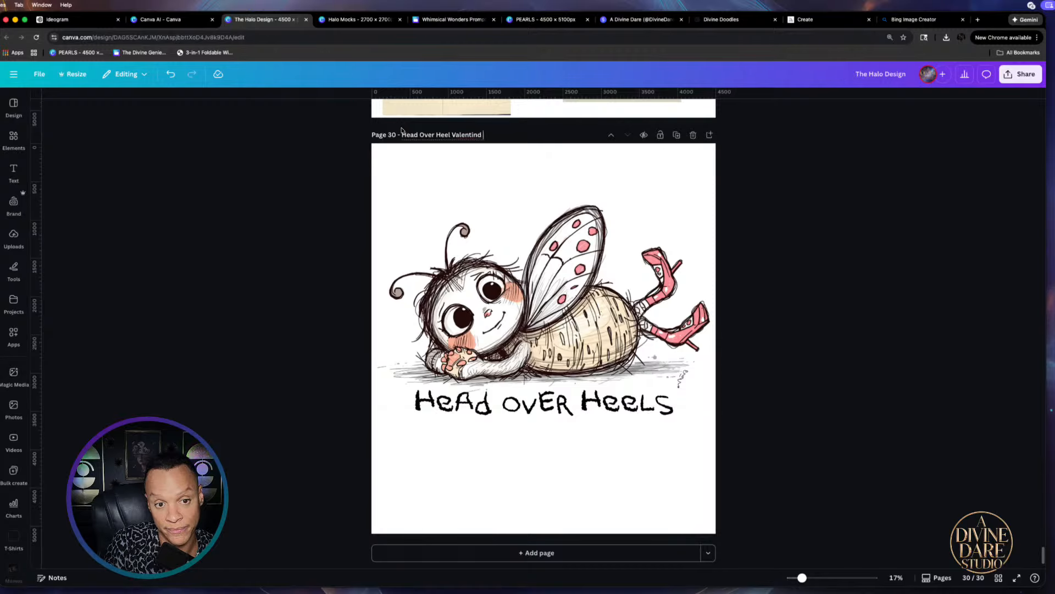
key(BackSpace)
text(e Butterfly)
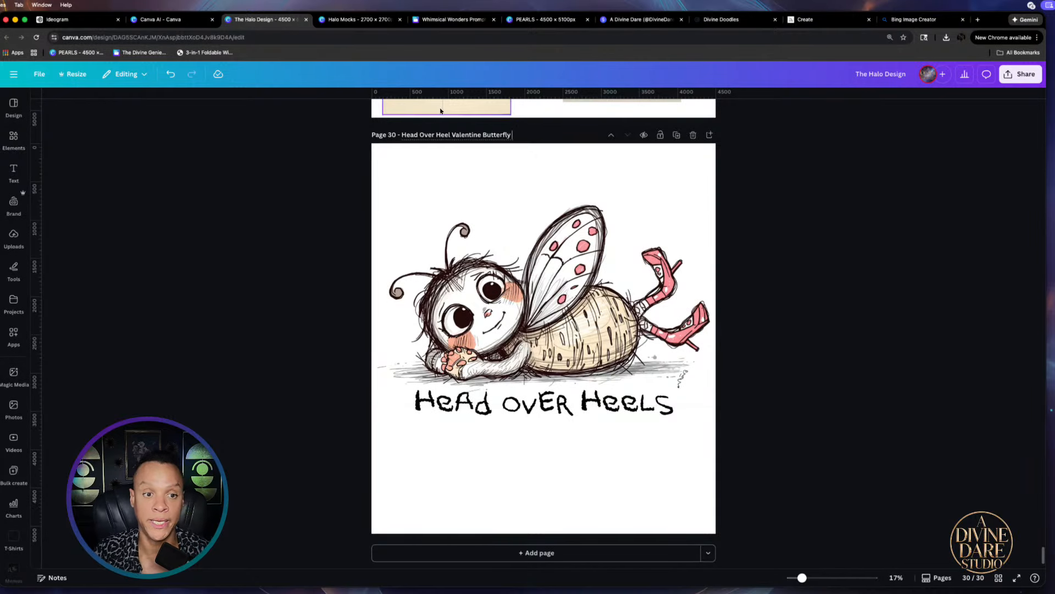
click(451, 135)
key(Delete)
text(s)
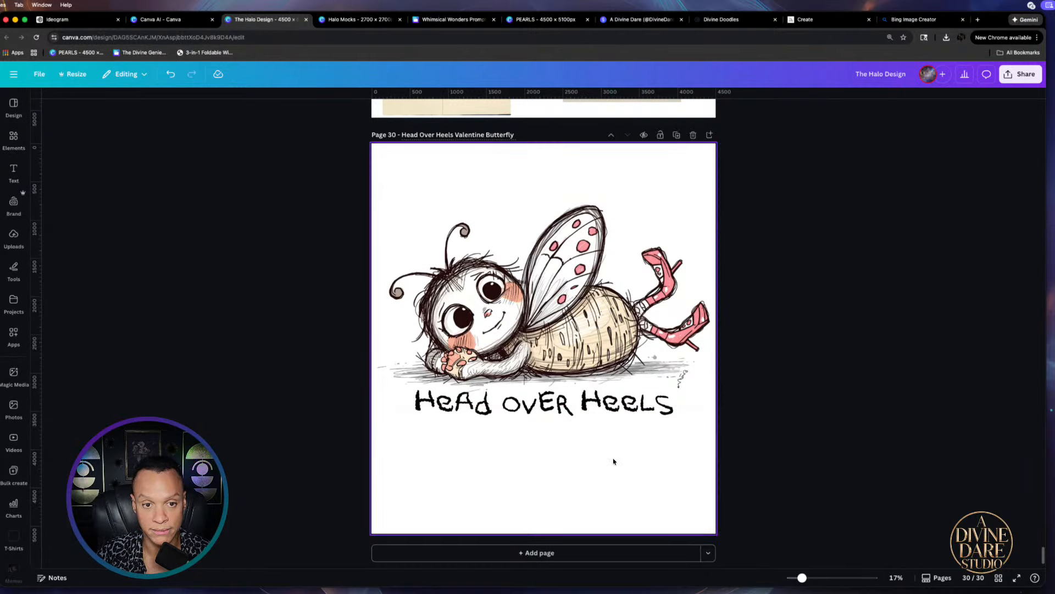
Set page 30's background to gray and remove the white background from the butterfly image
click(530, 282)
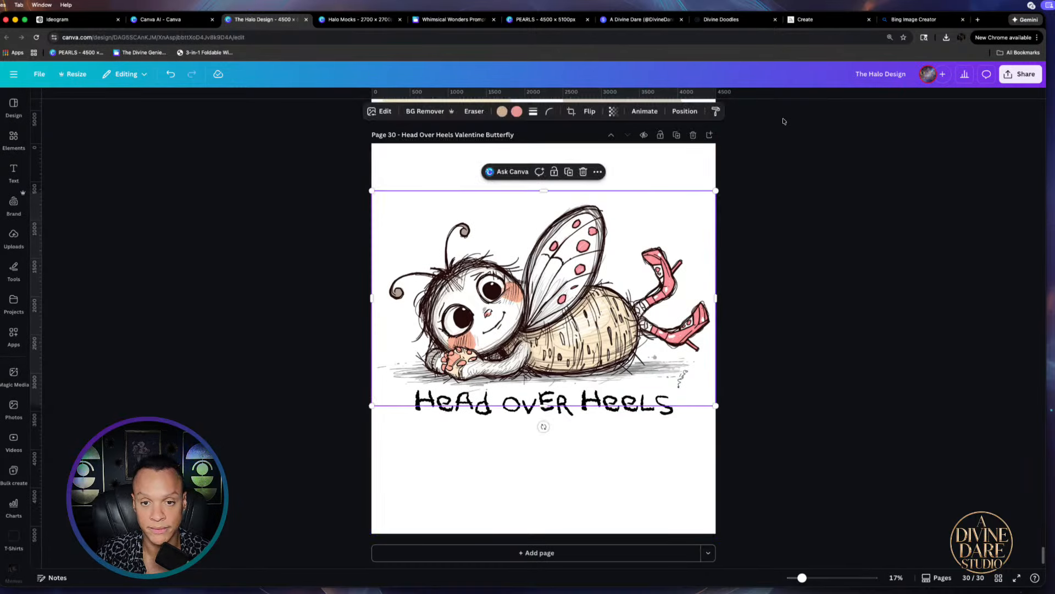
click(691, 153)
click(578, 111)
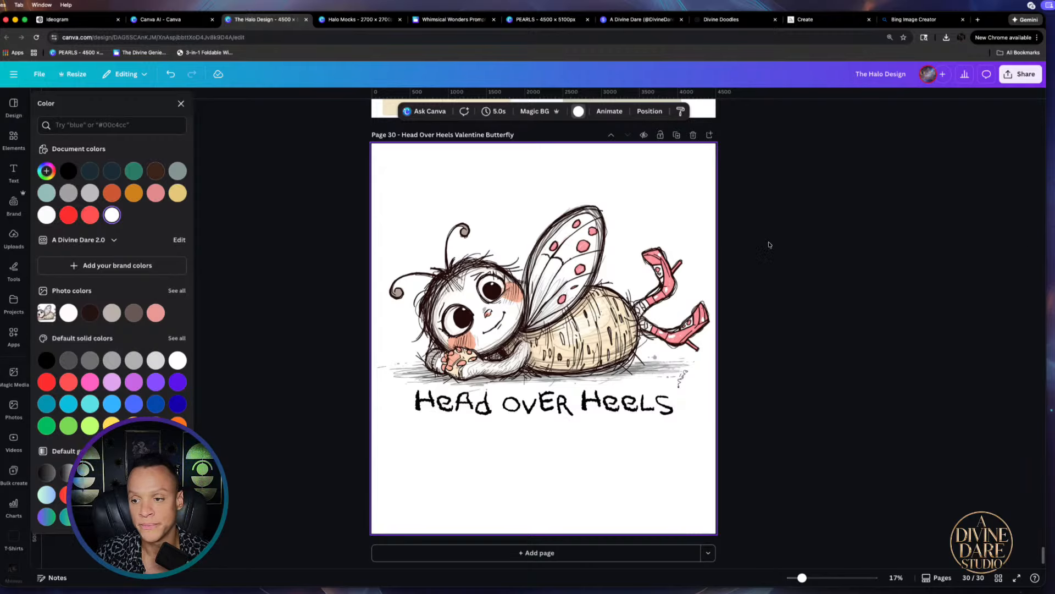
click(112, 174)
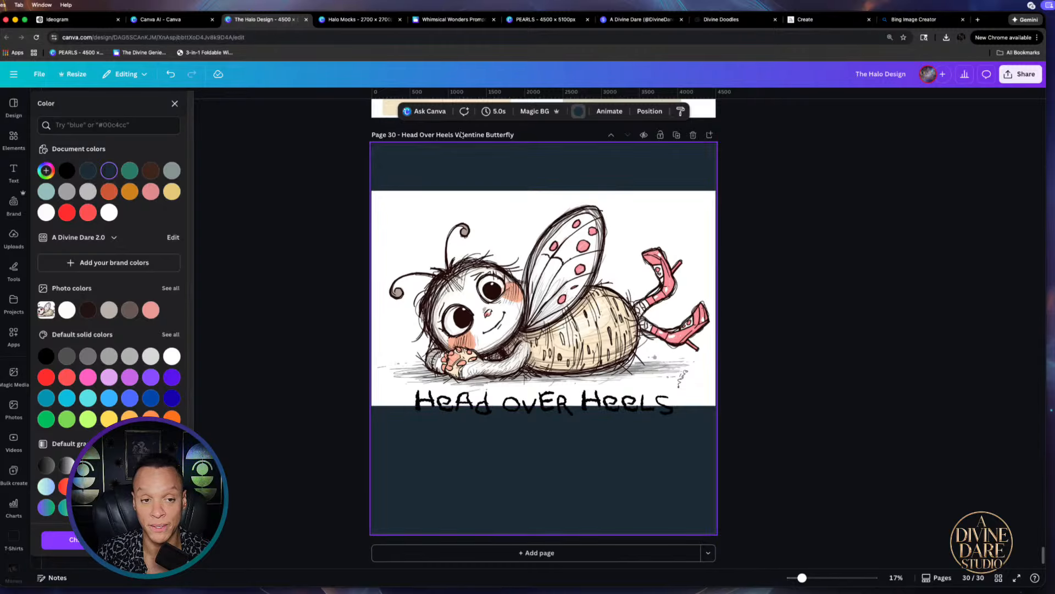
click(66, 192)
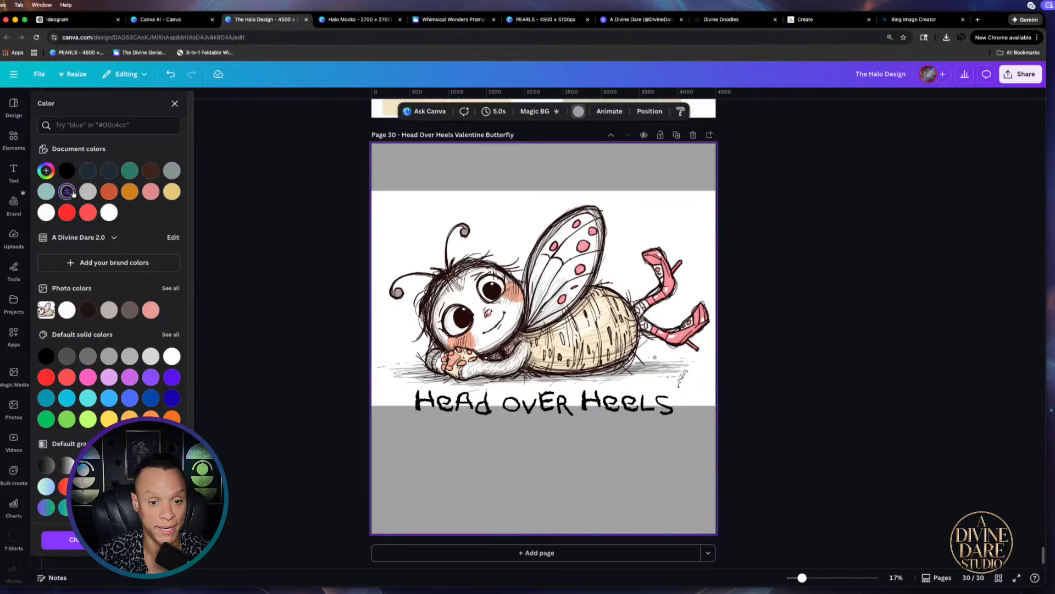
click(487, 208)
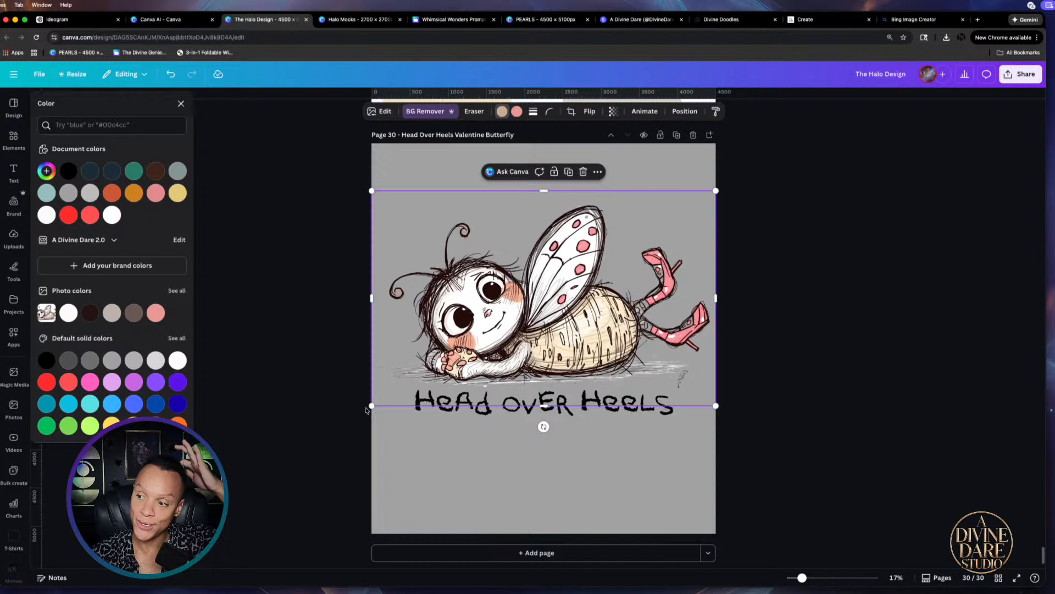
click(478, 449)
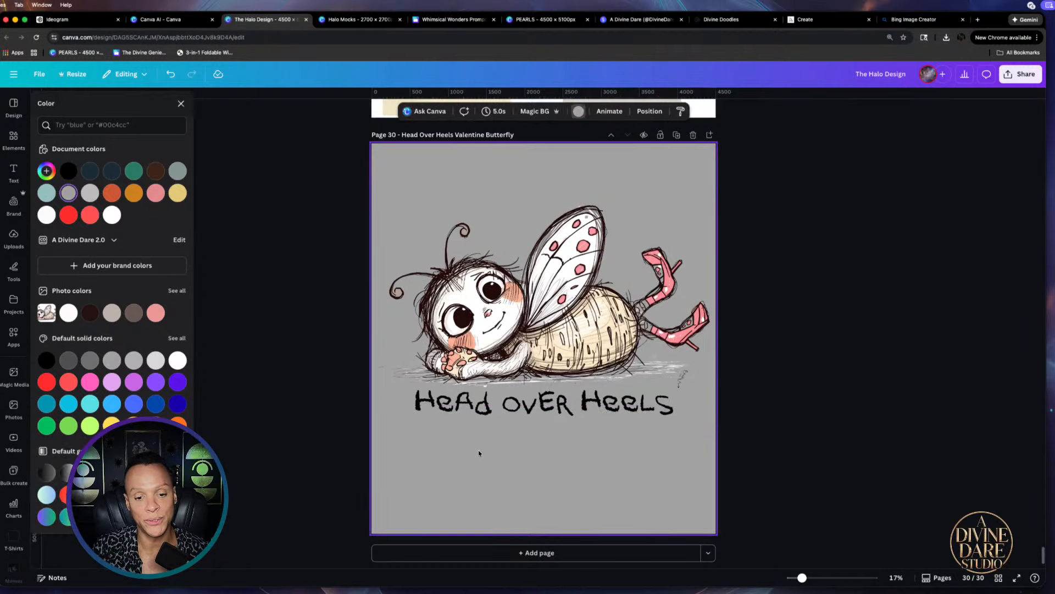
Move the "Head Over Heels" caption slightly lower beneath the butterfly
click(509, 417)
drag(509, 418, 508, 420)
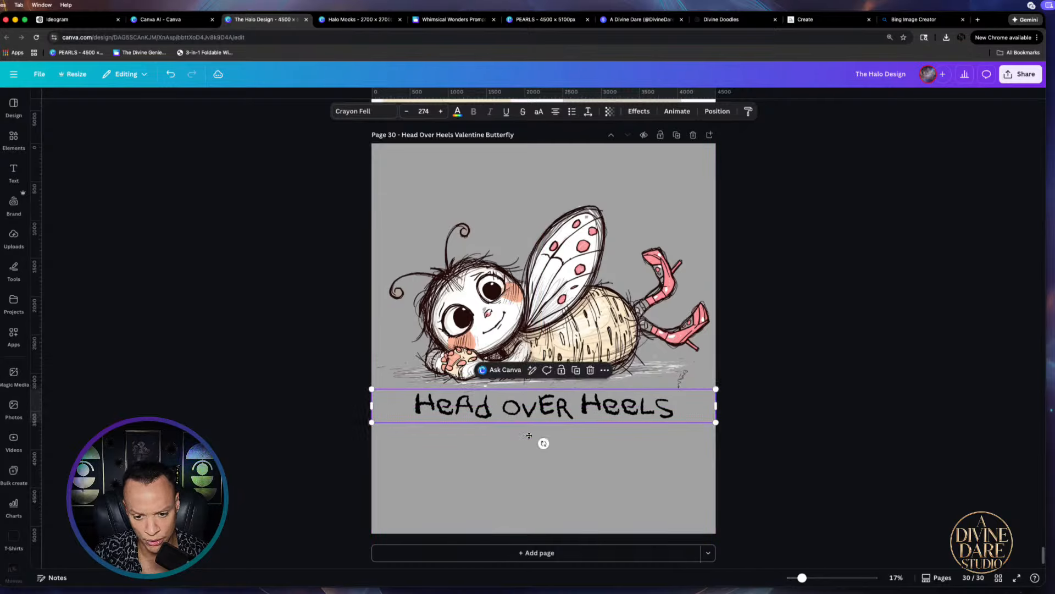
click(583, 474)
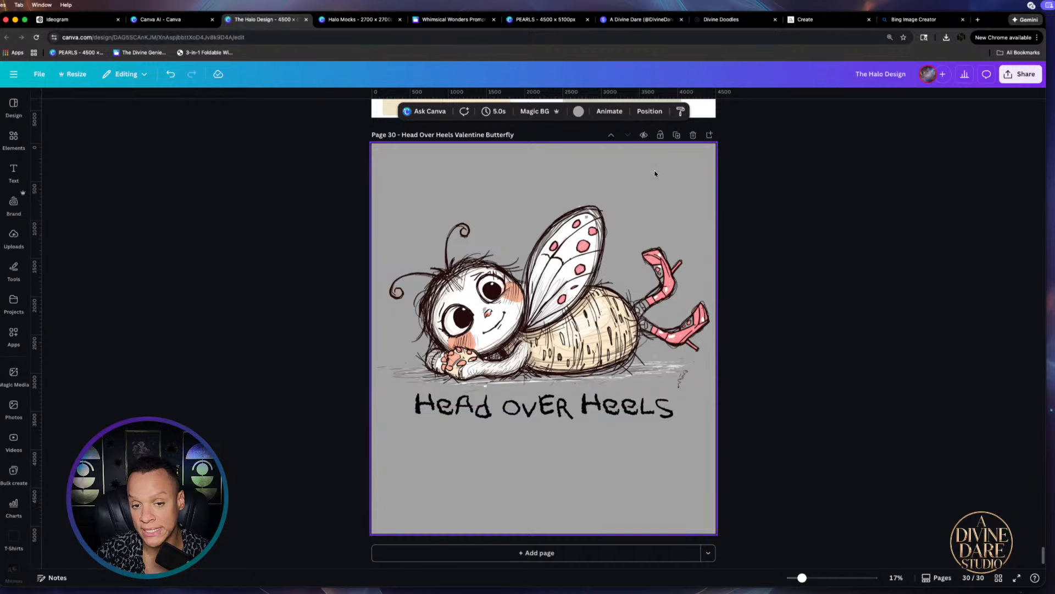
Try green and gray turquoise page backgrounds behind the butterfly and look through the default gradient colors
click(578, 111)
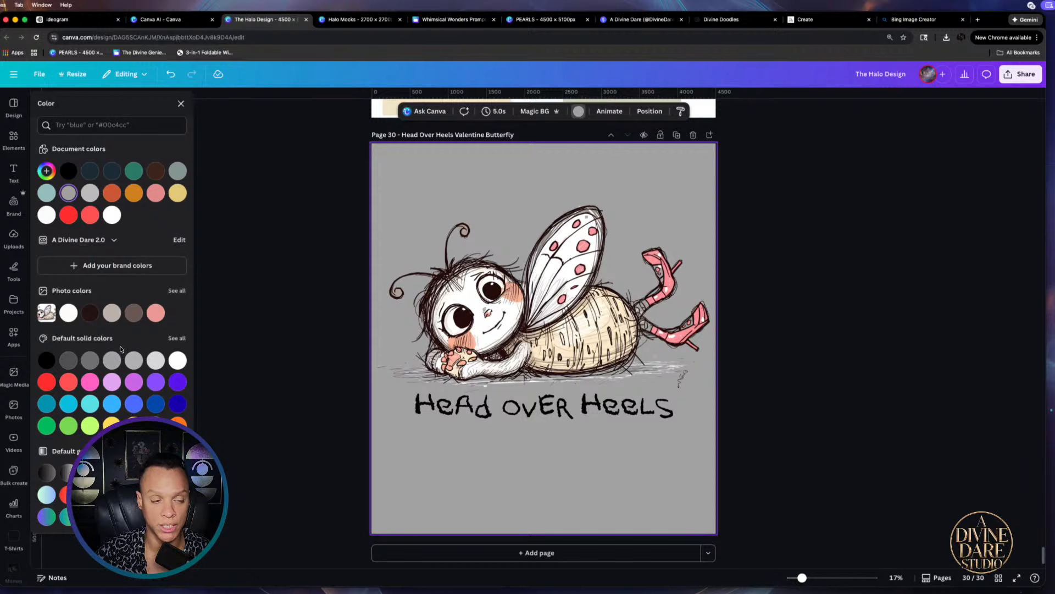
click(134, 171)
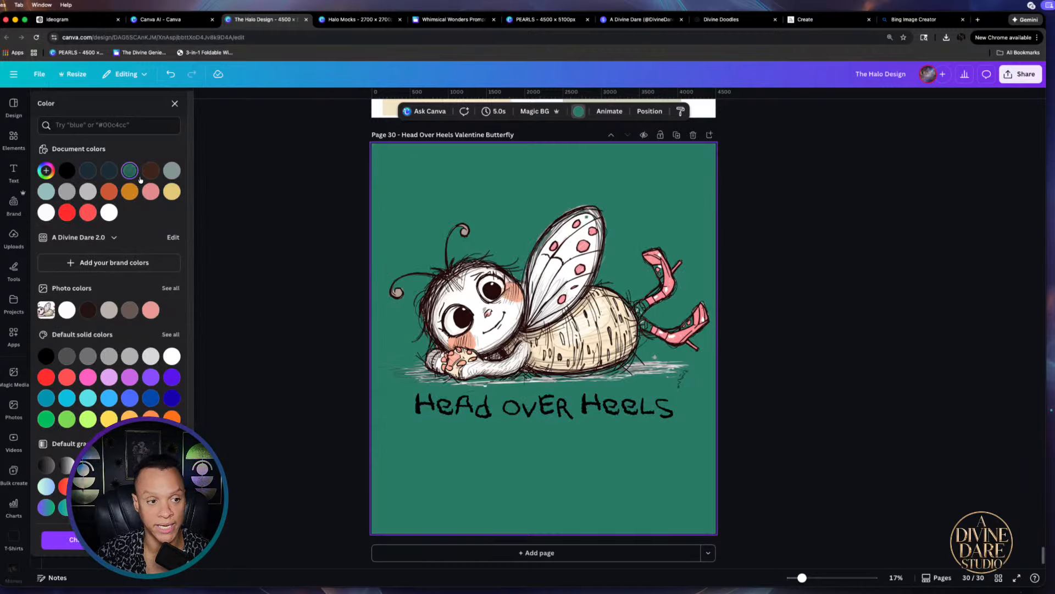
click(172, 171)
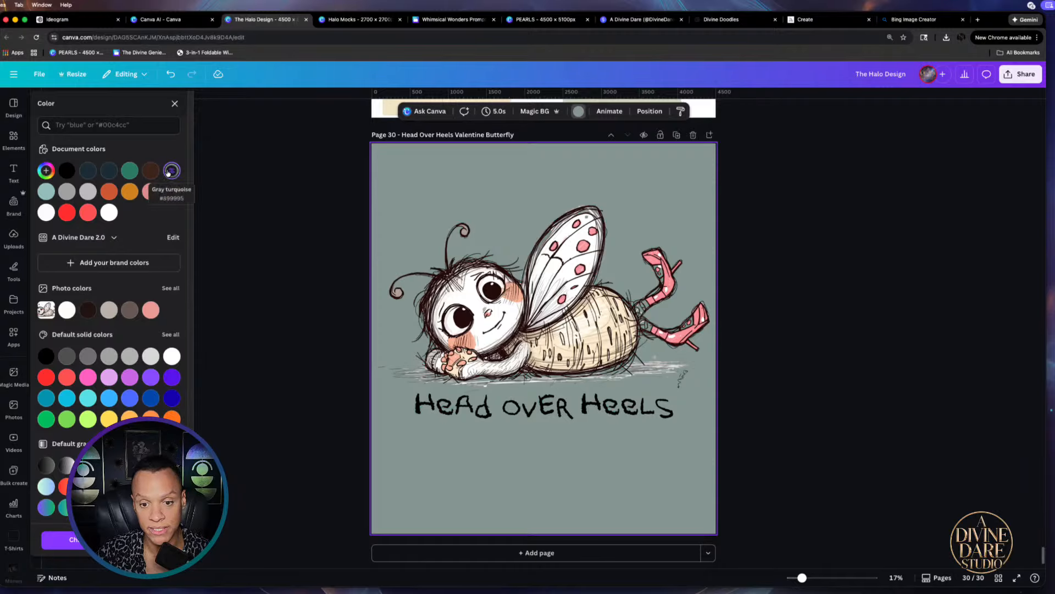
click(130, 170)
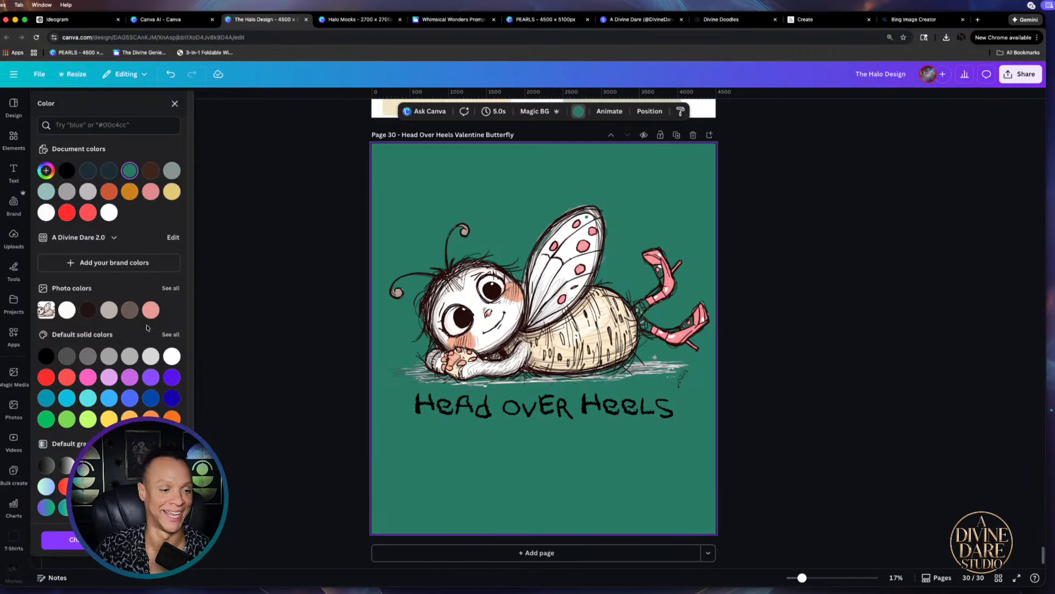
click(171, 443)
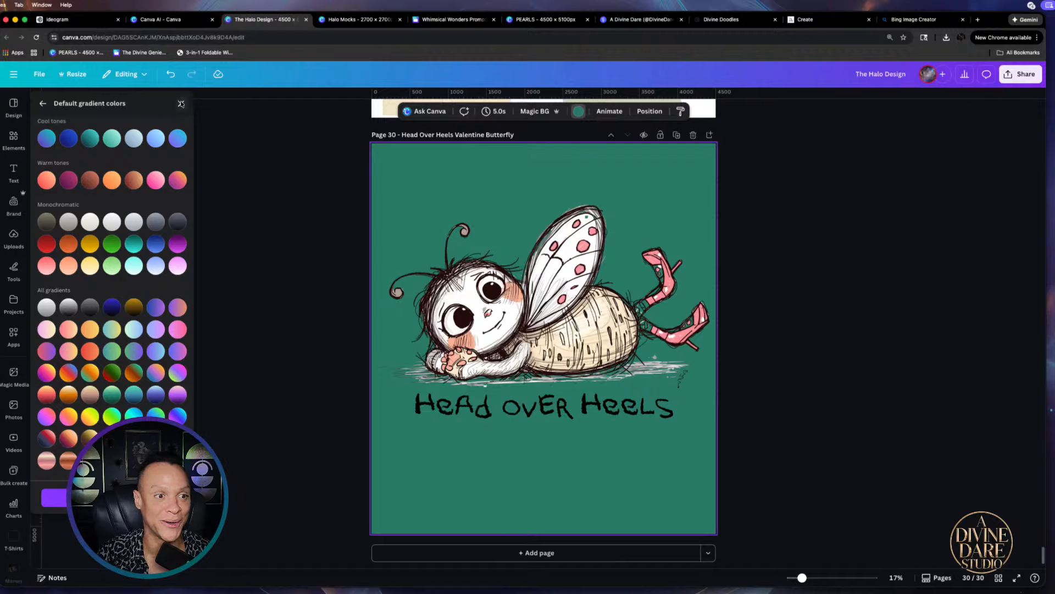
click(181, 104)
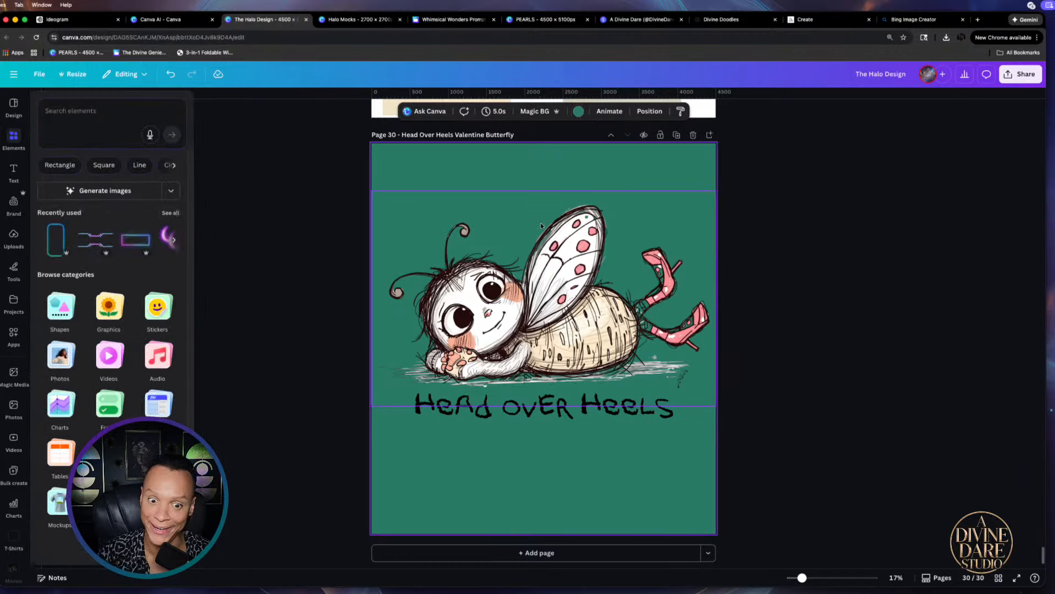
Try dark blue and black page backgrounds behind the butterfly, and switch the page to gray turquoise
click(579, 111)
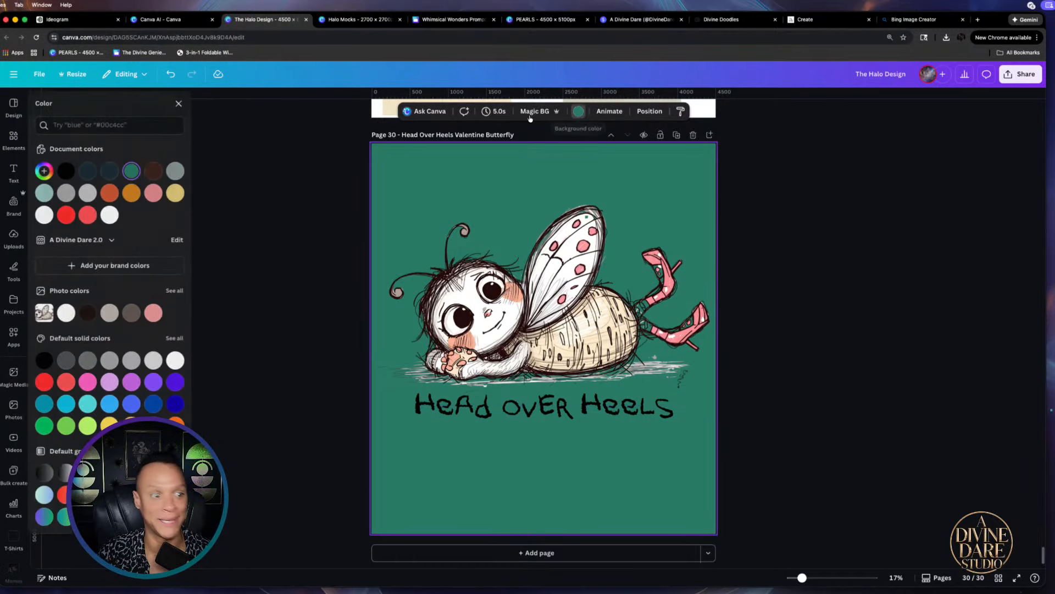
click(88, 194)
click(90, 171)
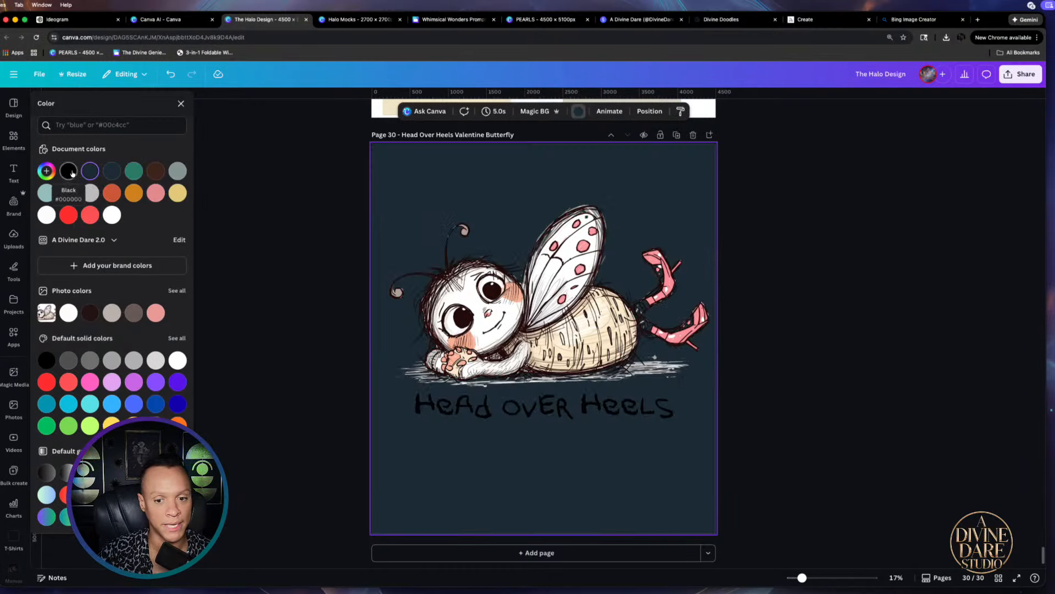
click(69, 170)
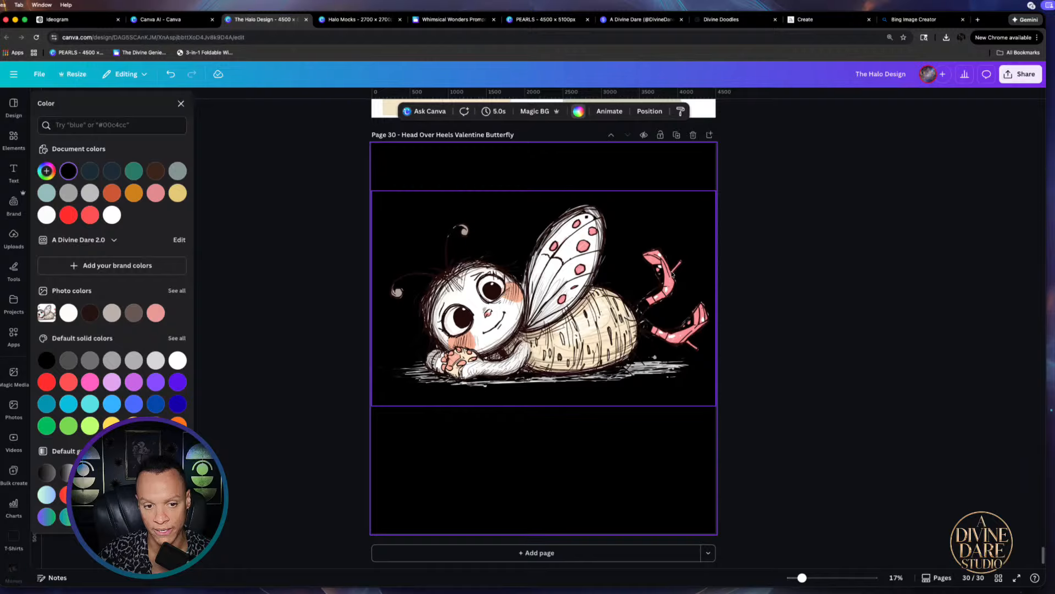
click(91, 171)
click(177, 171)
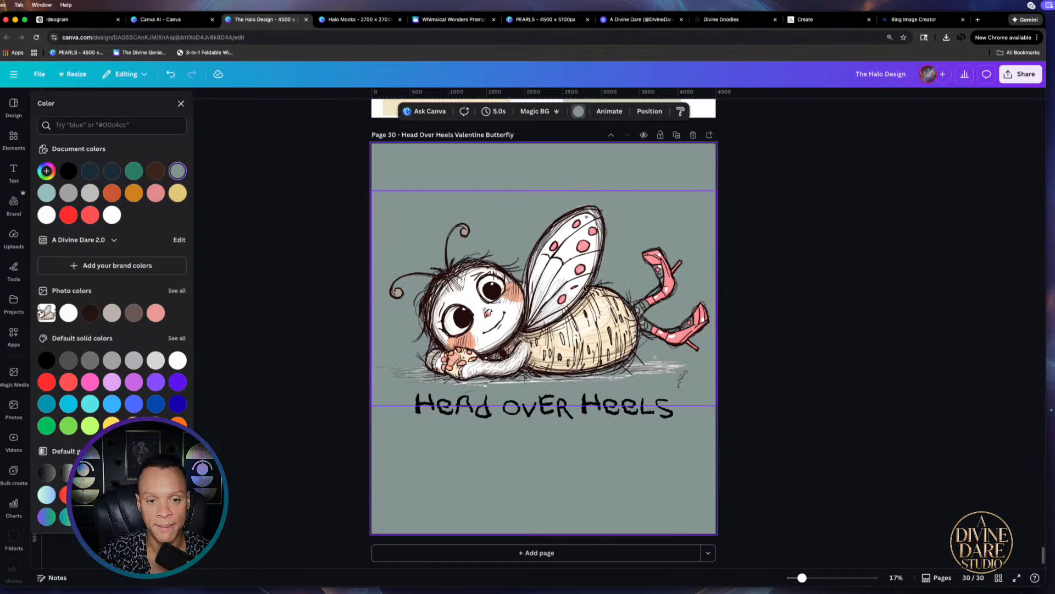
Restore the erased white areas around the butterfly's heels and ankles with a size 6 Restore brush, showing the original image
click(512, 256)
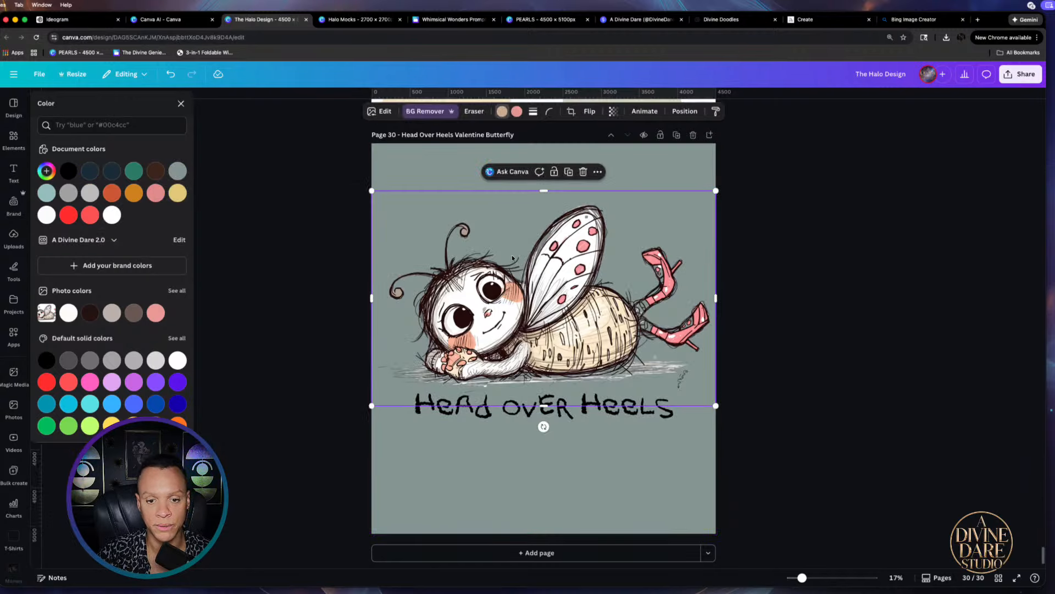
click(428, 112)
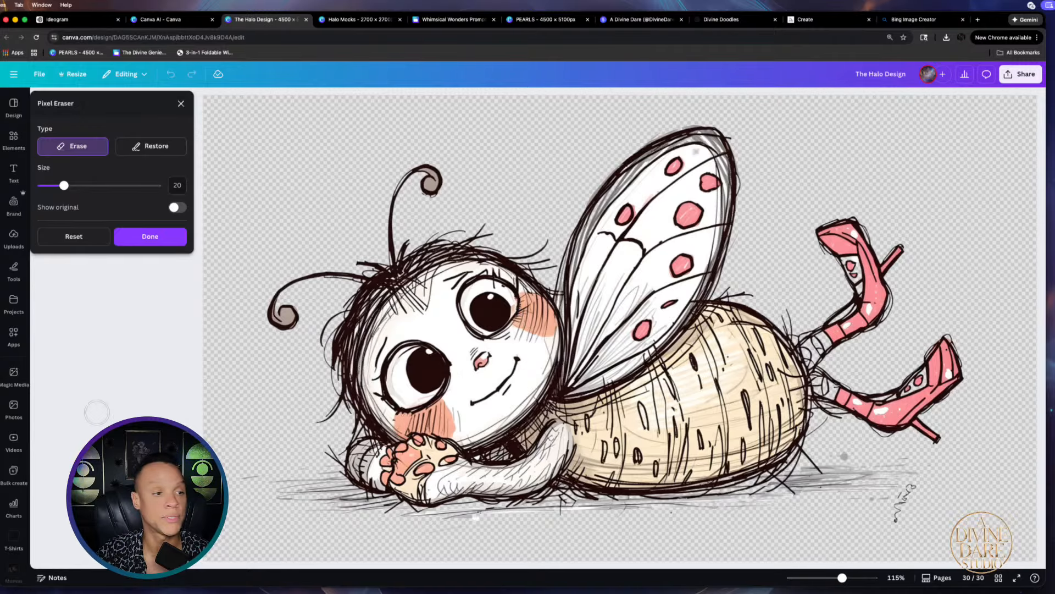
click(146, 146)
mouse_move(64, 185)
mouse_down()
mouse_move(134, 187)
mouse_move(57, 187)
mouse_move(134, 199)
mouse_move(39, 194)
mouse_move(57, 189)
mouse_move(10, 198)
mouse_move(47, 194)
mouse_up()
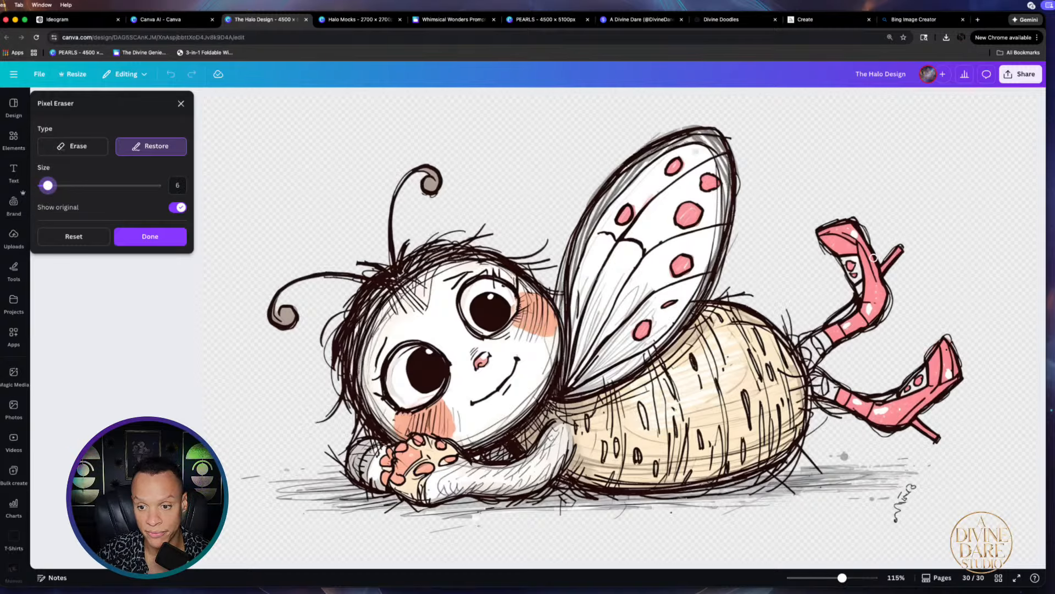
mouse_move(846, 259)
mouse_down()
mouse_move(862, 286)
mouse_move(855, 258)
mouse_move(865, 276)
mouse_up()
mouse_move(833, 336)
mouse_down()
mouse_move(811, 363)
mouse_move(824, 336)
mouse_move(797, 351)
mouse_move(800, 399)
mouse_move(810, 379)
mouse_move(911, 409)
mouse_move(927, 375)
mouse_move(889, 402)
mouse_move(936, 369)
mouse_move(838, 389)
mouse_up()
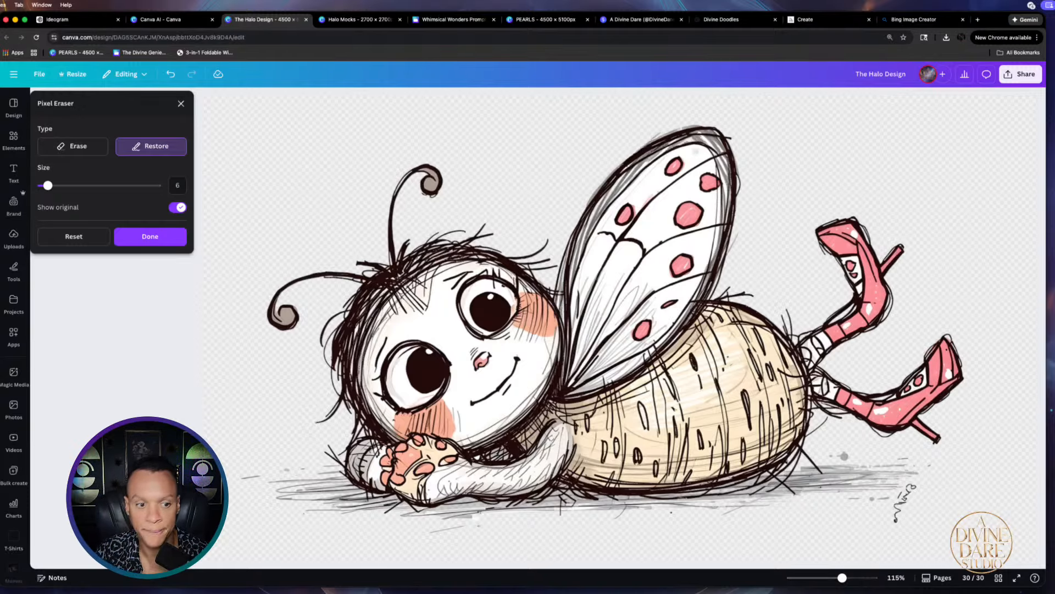
click(151, 236)
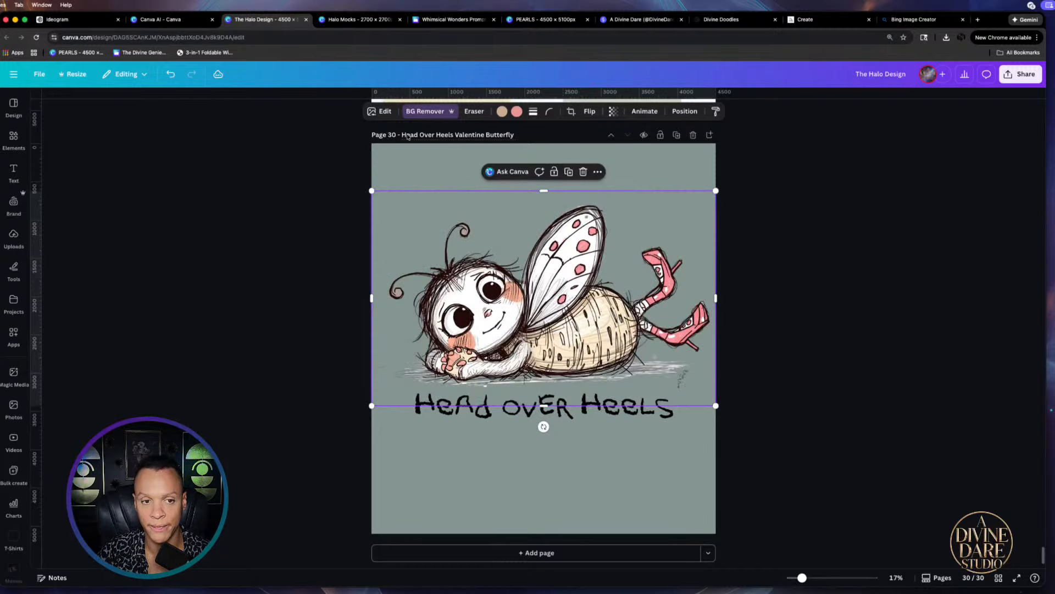
Add an Outline shadow to the butterfly image and color it light gray
click(420, 158)
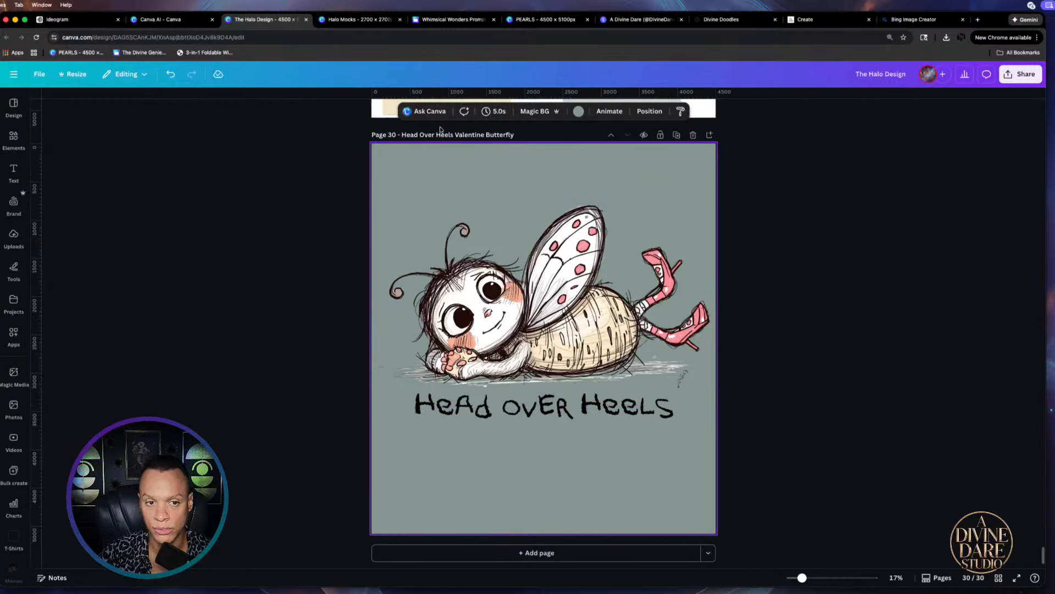
click(464, 302)
click(385, 114)
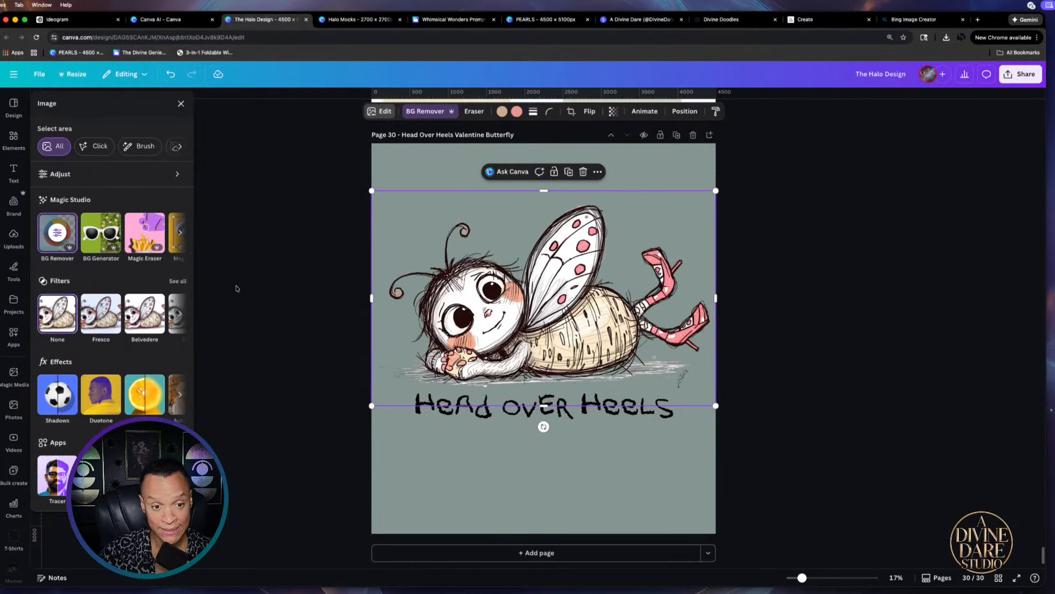
click(56, 390)
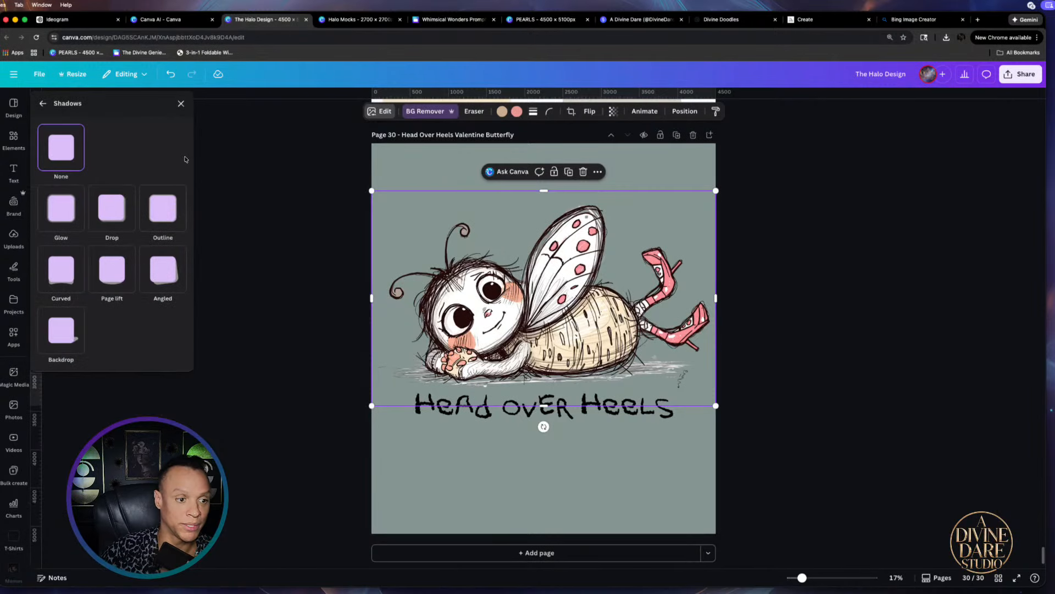
click(156, 208)
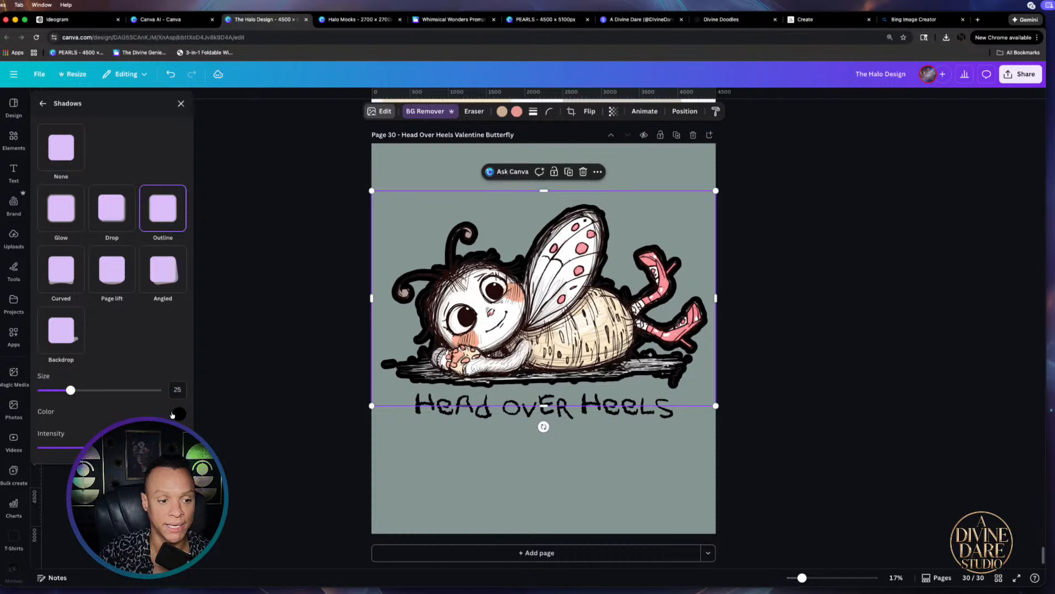
click(179, 413)
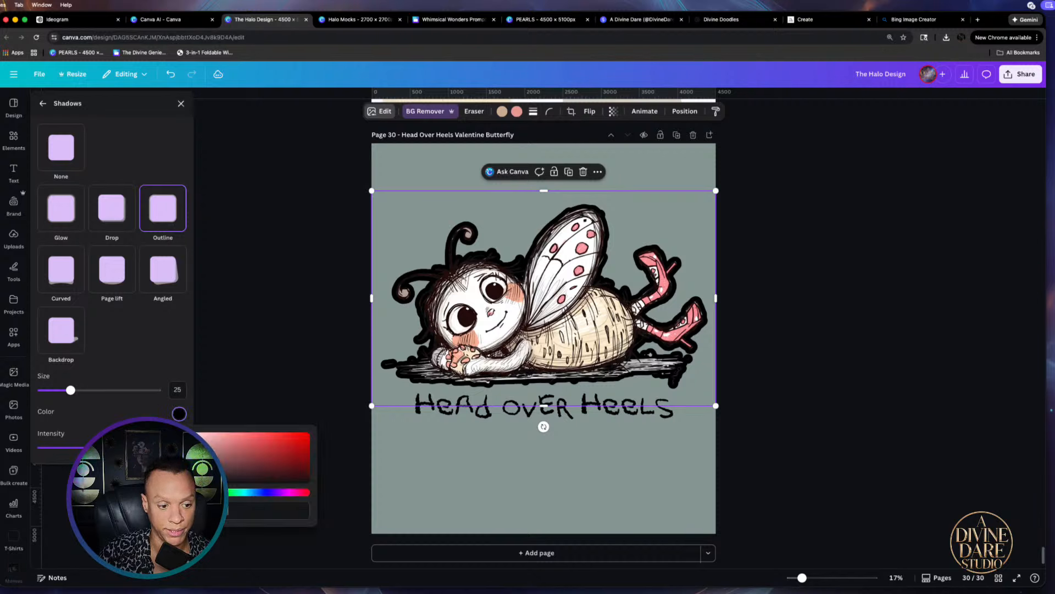
drag(186, 480, 192, 448)
click(520, 514)
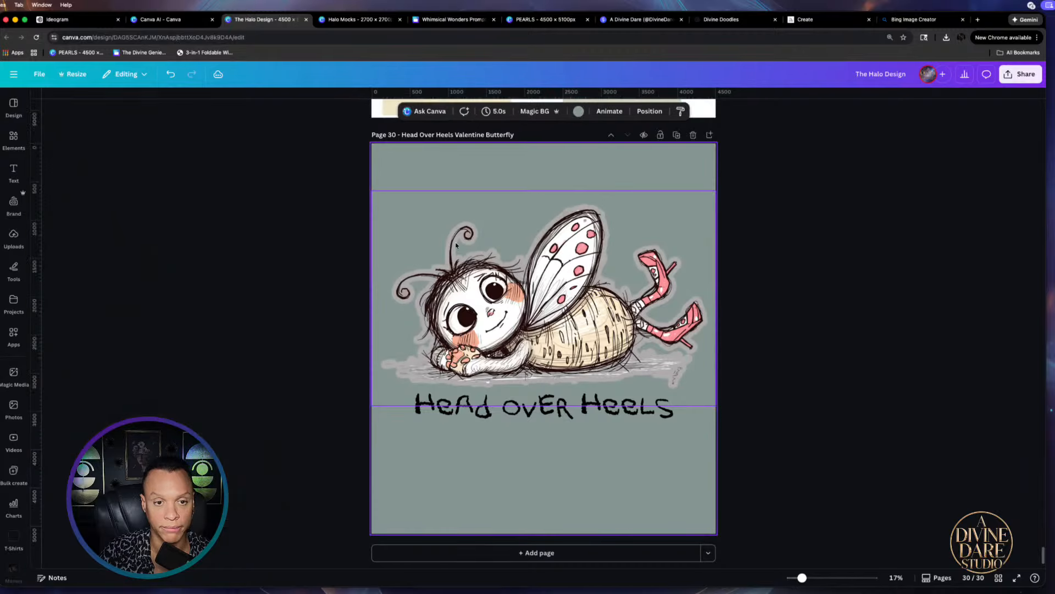
Set the page background to black and change the butterfly's outline color to white
click(578, 111)
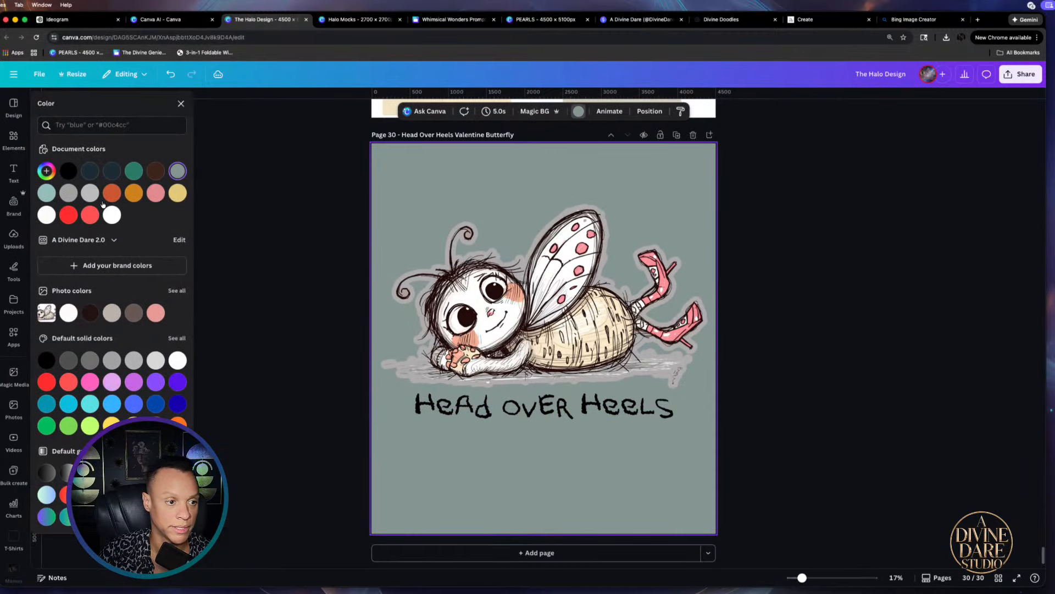
click(71, 171)
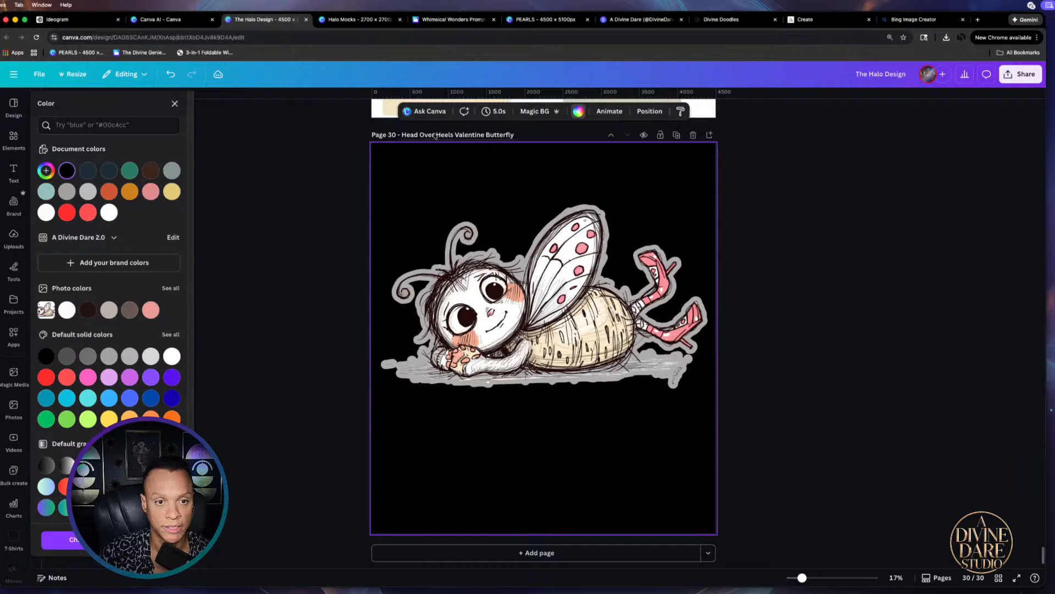
click(487, 330)
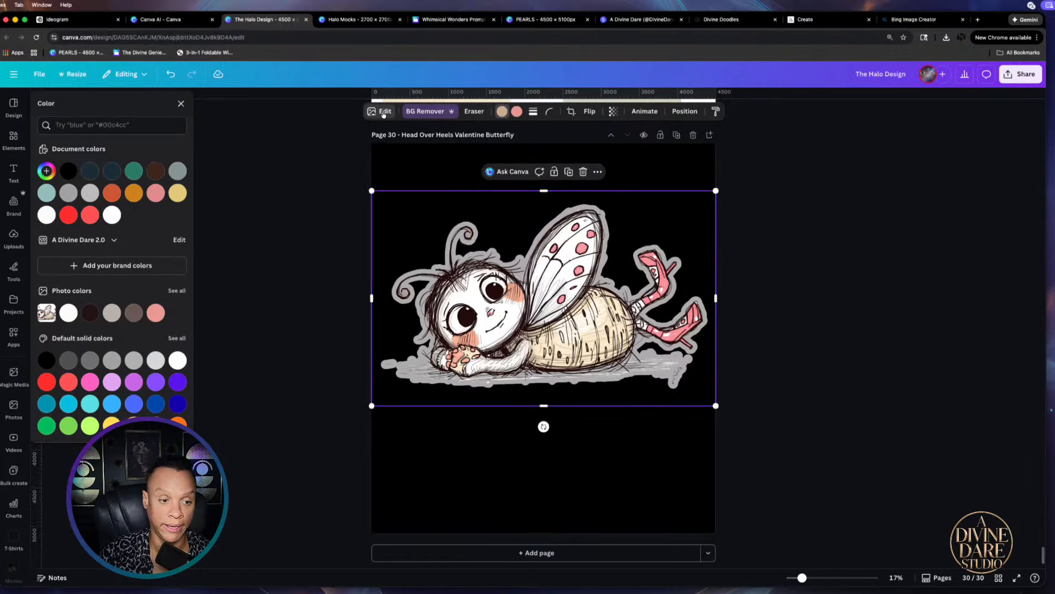
click(384, 111)
click(58, 394)
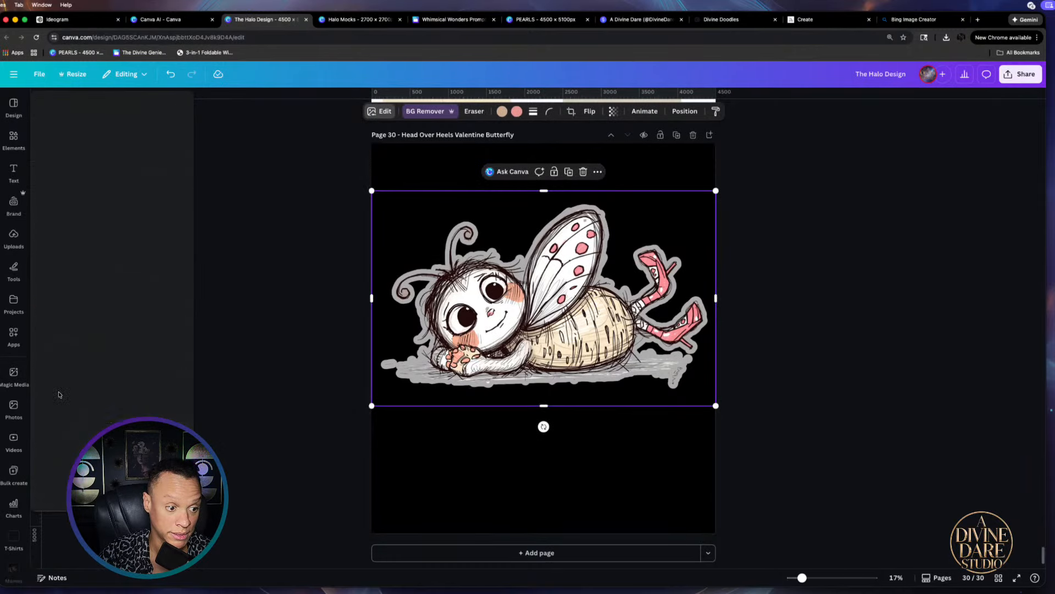
click(179, 414)
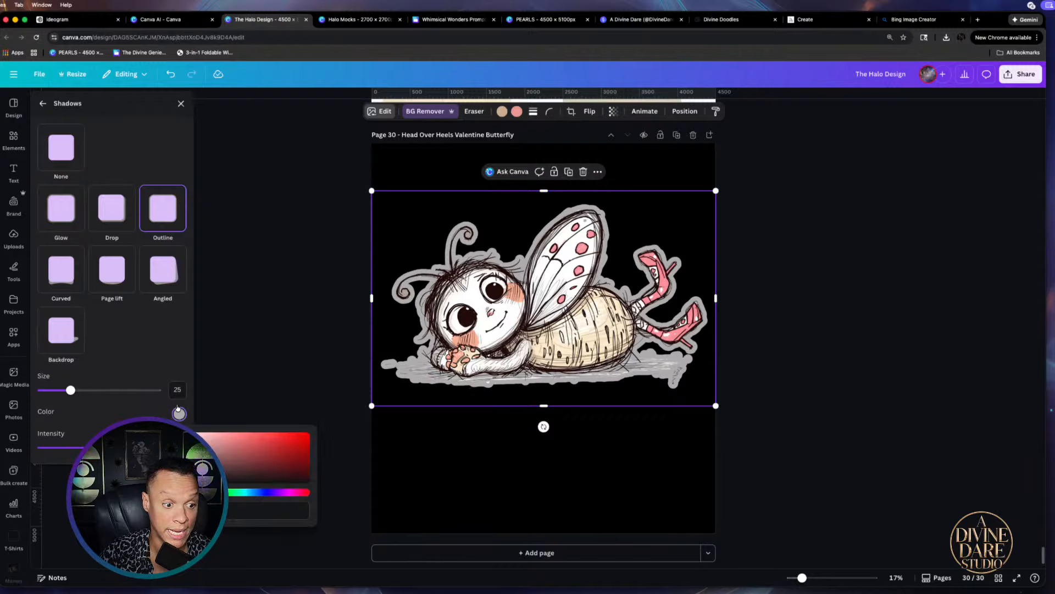
drag(188, 450, 188, 432)
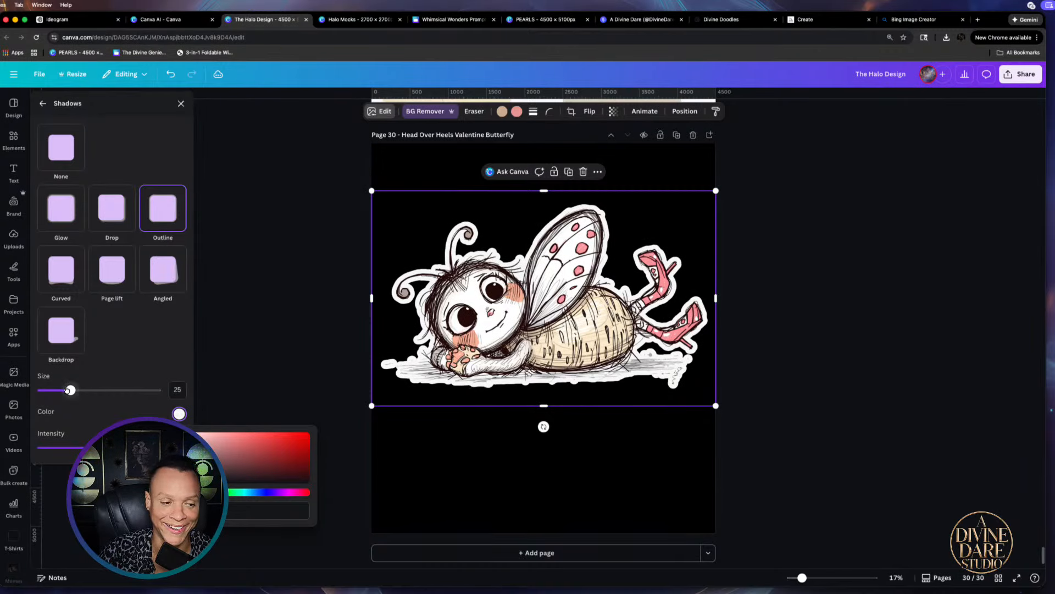
Reset the butterfly image's shadow, then reapply an Outline shadow in white with size 1
drag(70, 391, 27, 383)
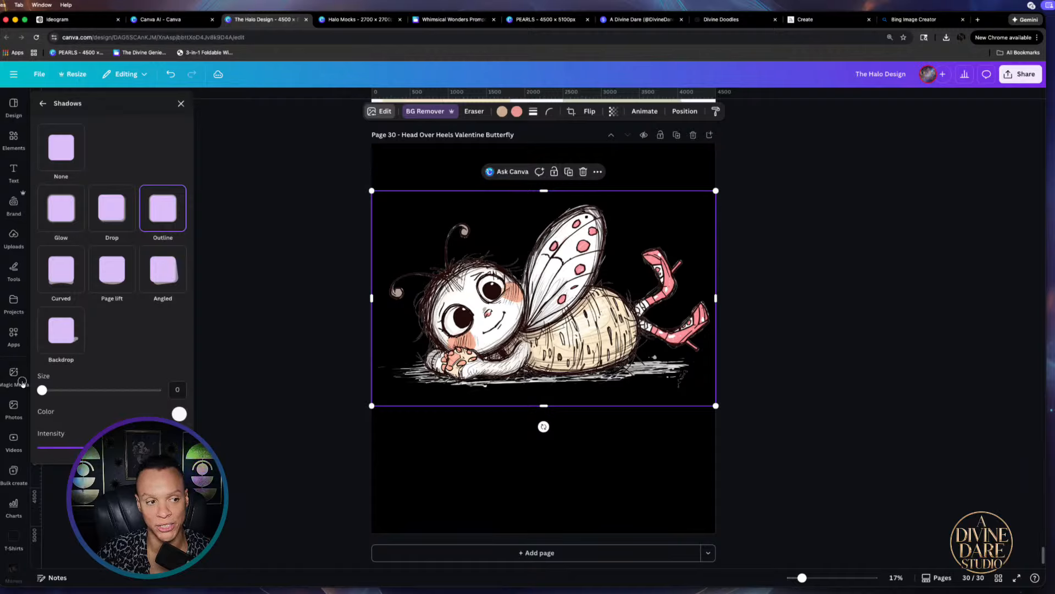
click(68, 146)
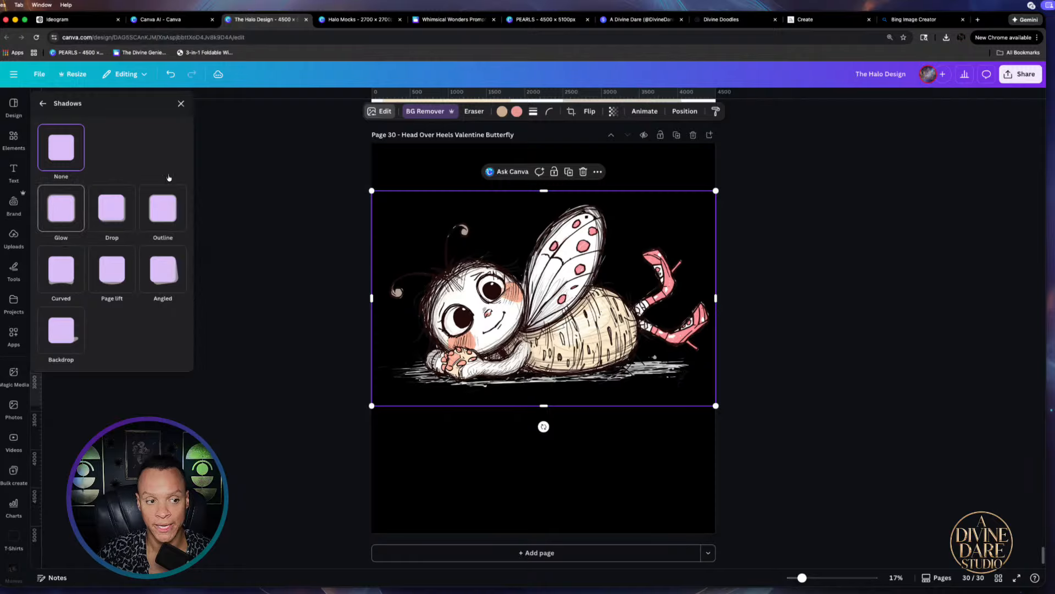
click(165, 208)
drag(70, 389, 41, 390)
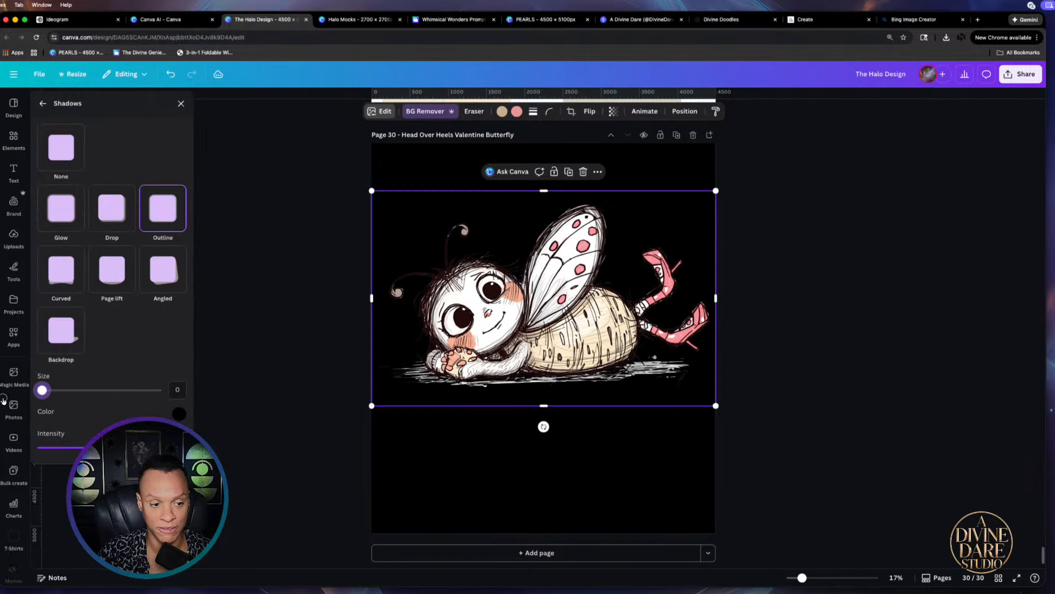
click(179, 415)
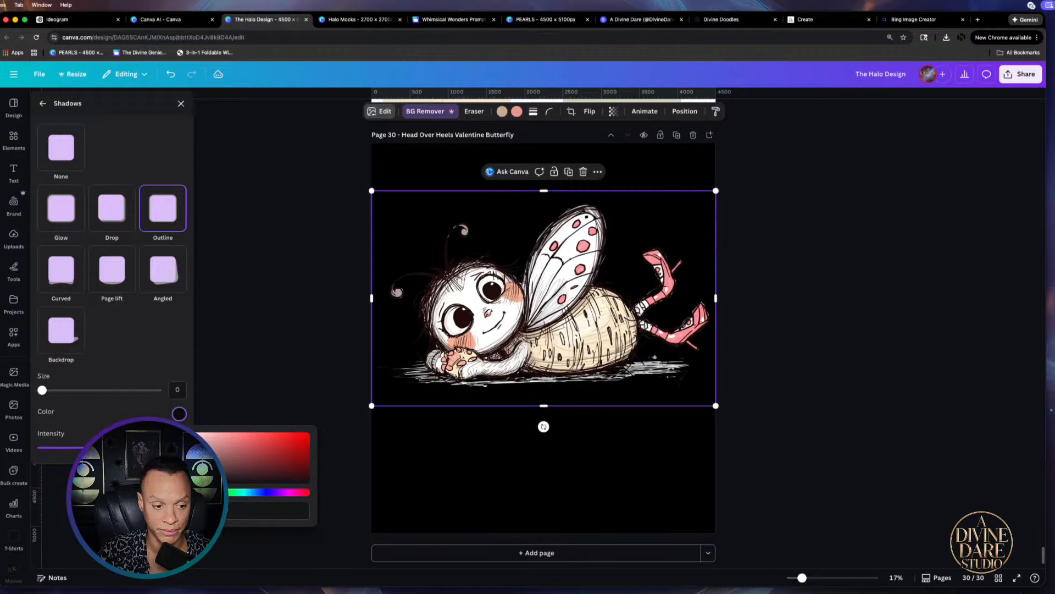
click(180, 431)
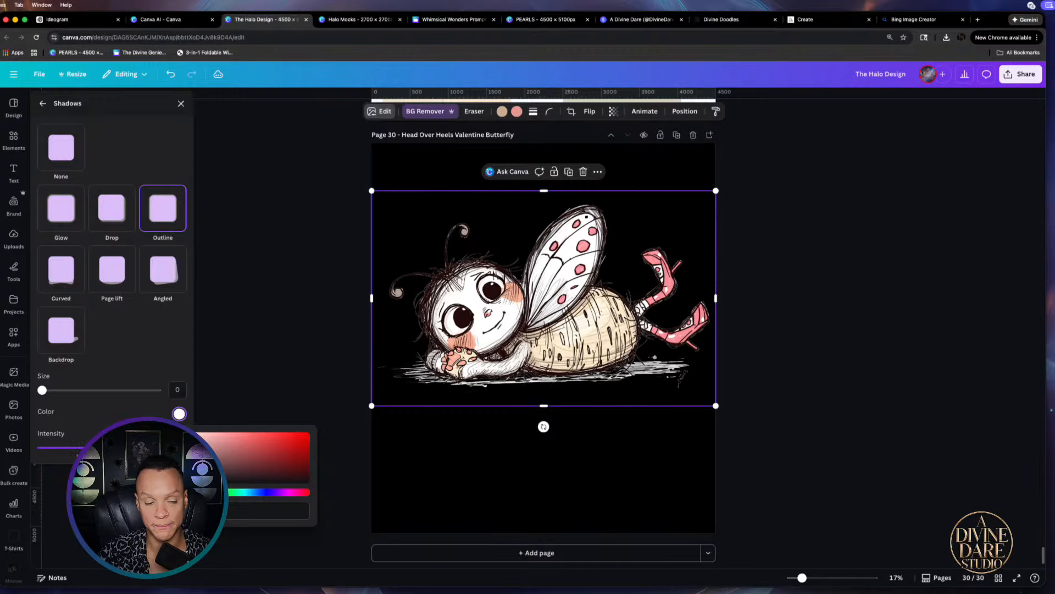
click(179, 388)
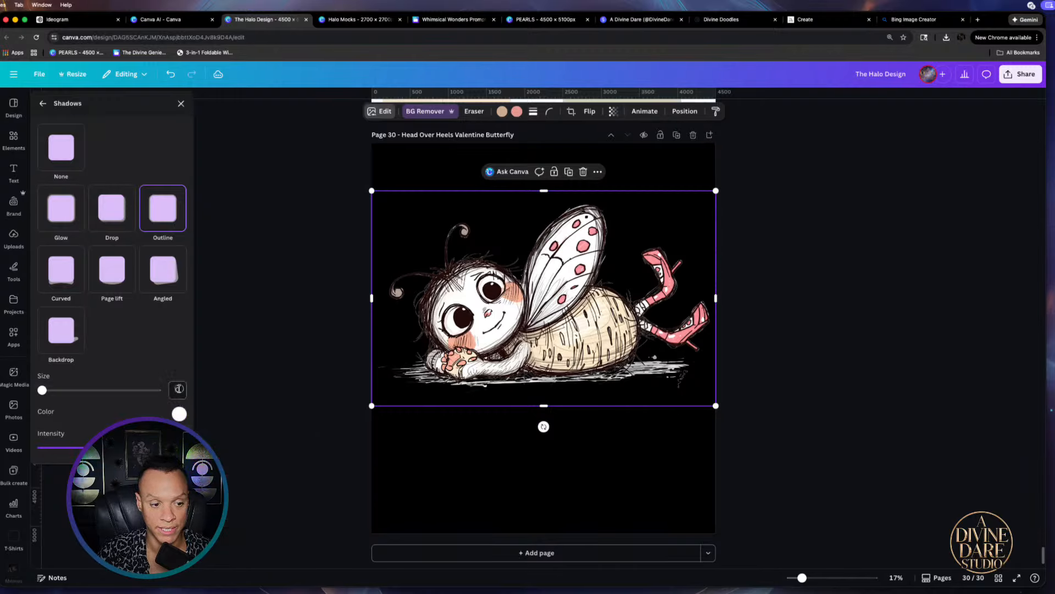
text(1)
key(Return)
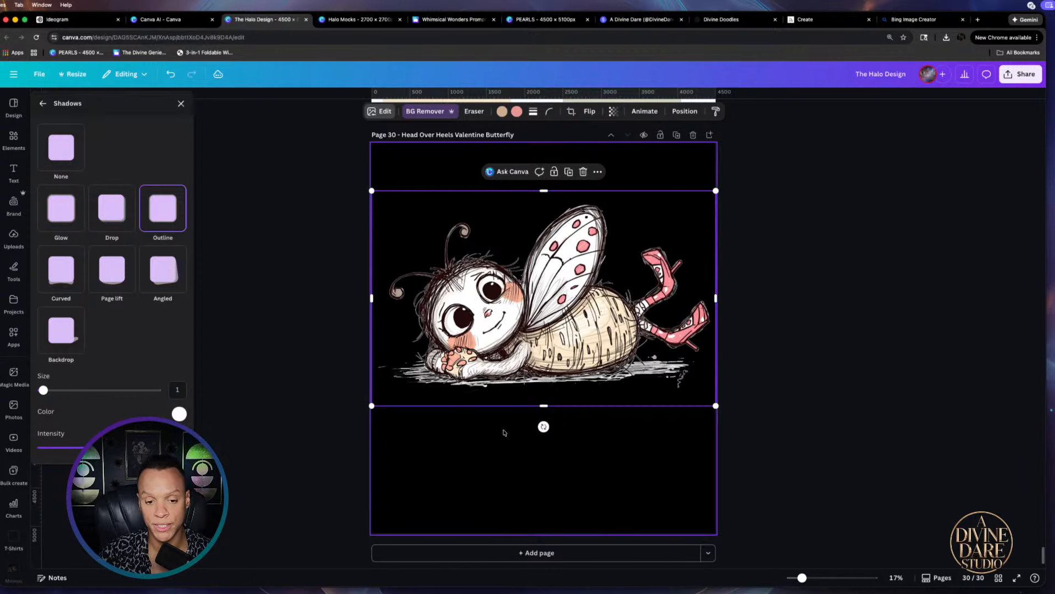
Apply an Outline text effect with thickness 32 to the "Head Over Heels" caption below the butterfly
click(496, 416)
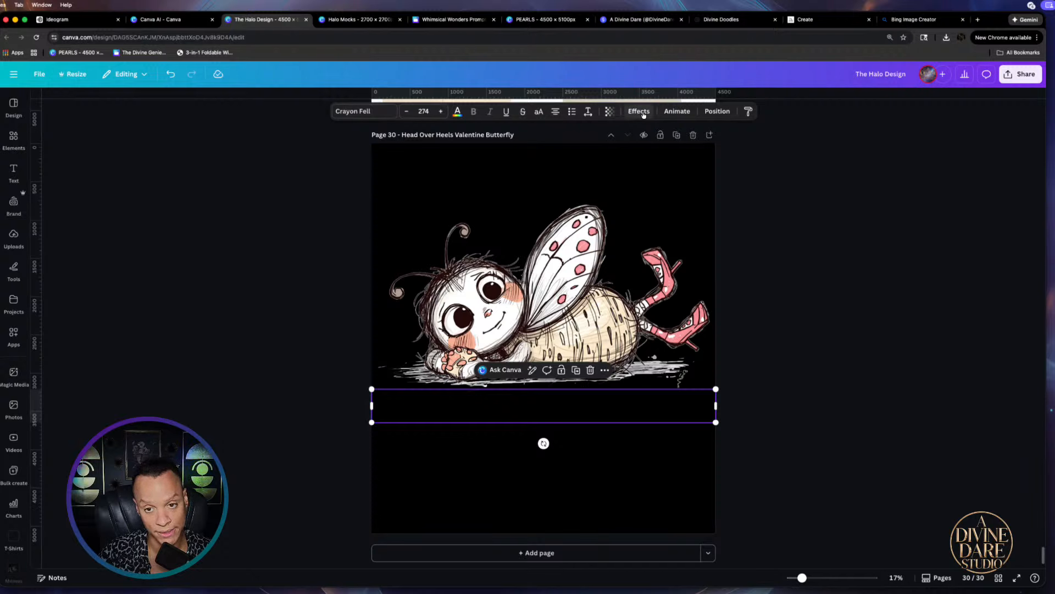
click(639, 111)
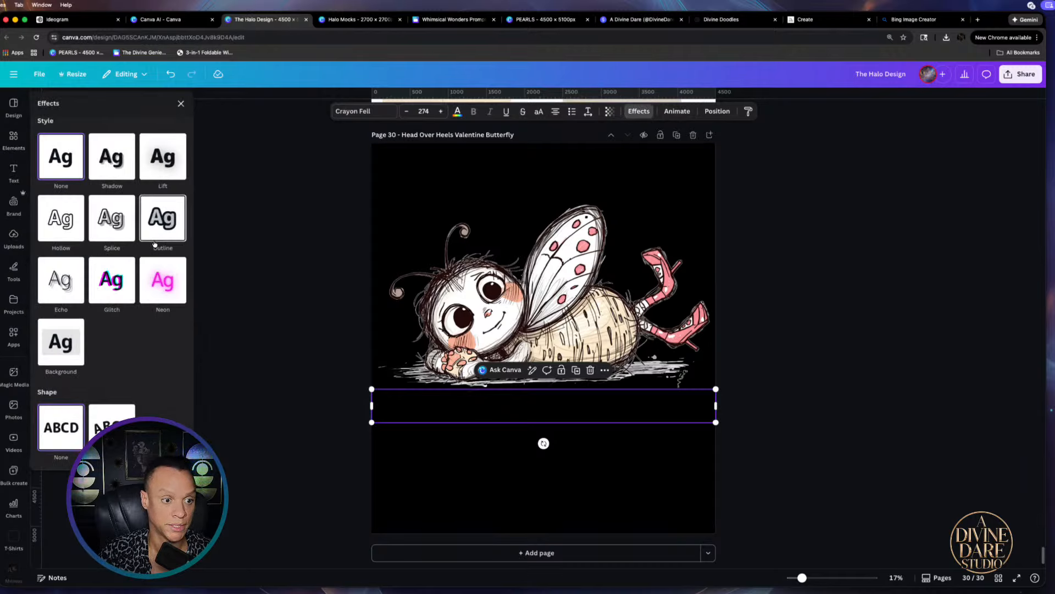
click(154, 243)
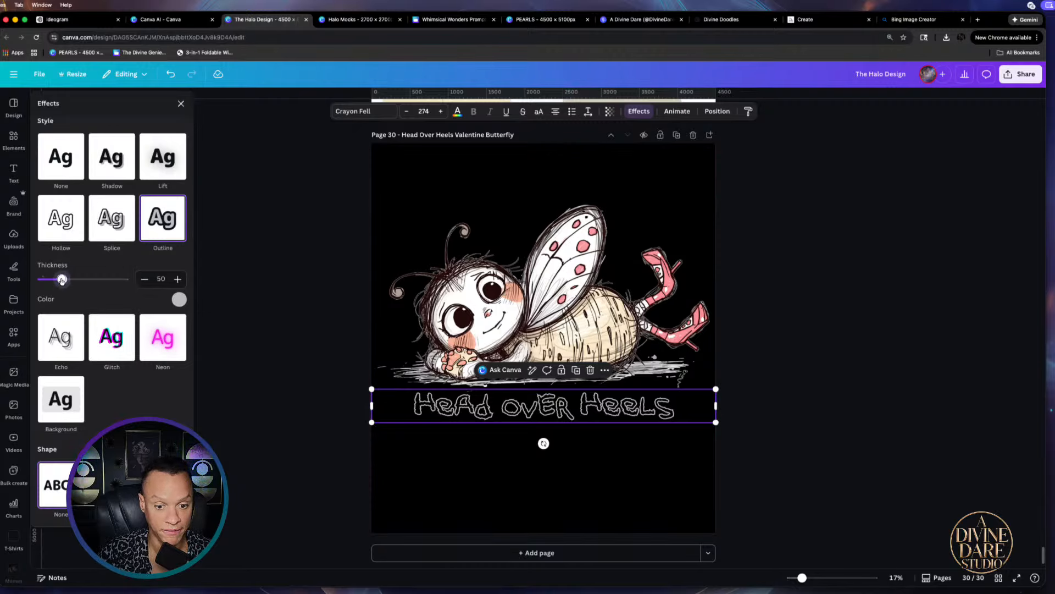
mouse_move(62, 280)
mouse_down()
mouse_move(42, 279)
mouse_move(56, 280)
mouse_up()
drag(109, 290, 54, 290)
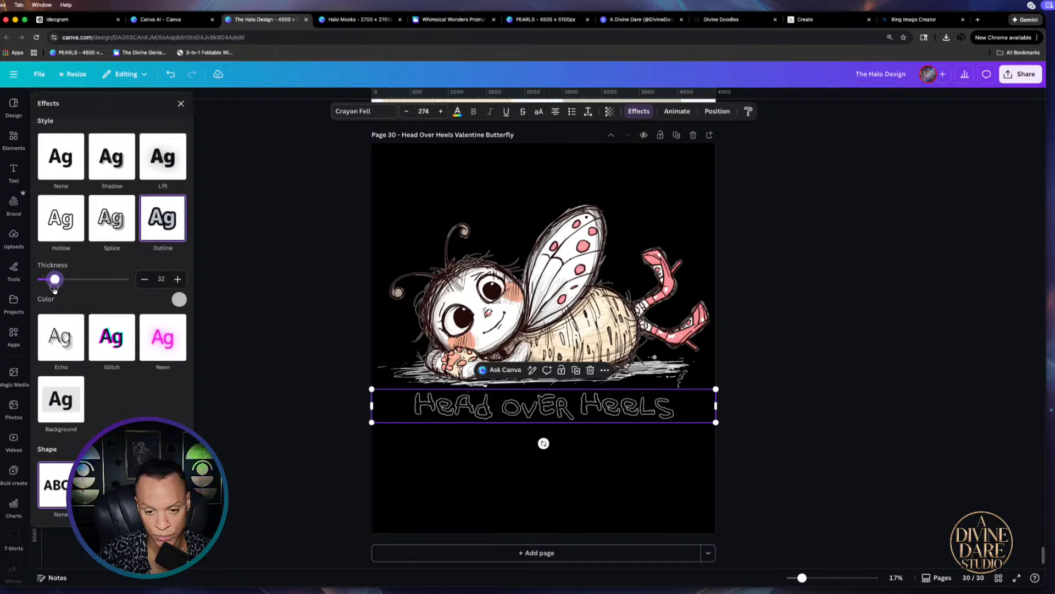
click(750, 305)
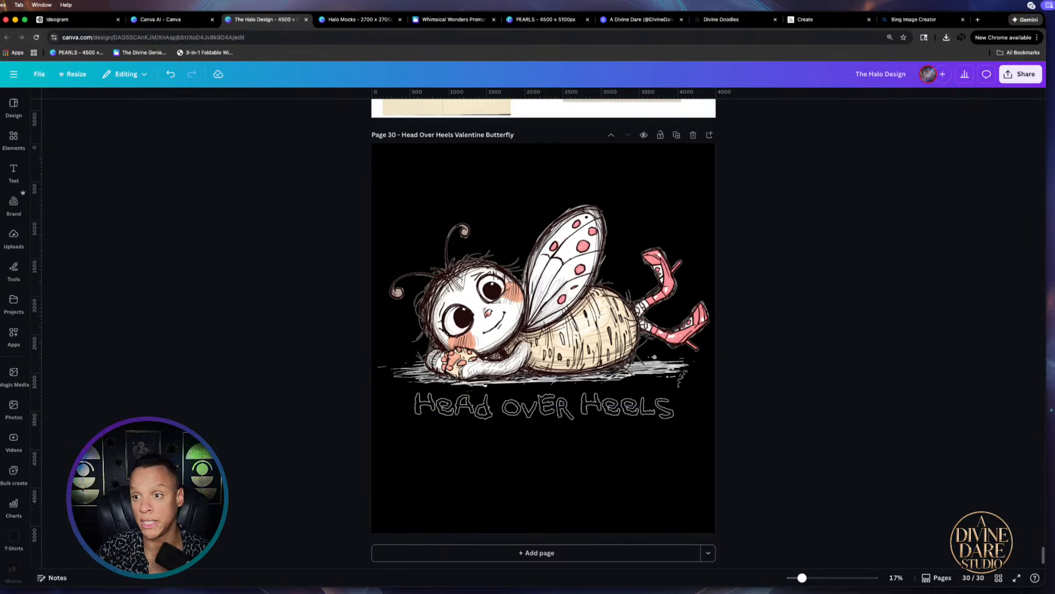
click(1017, 75)
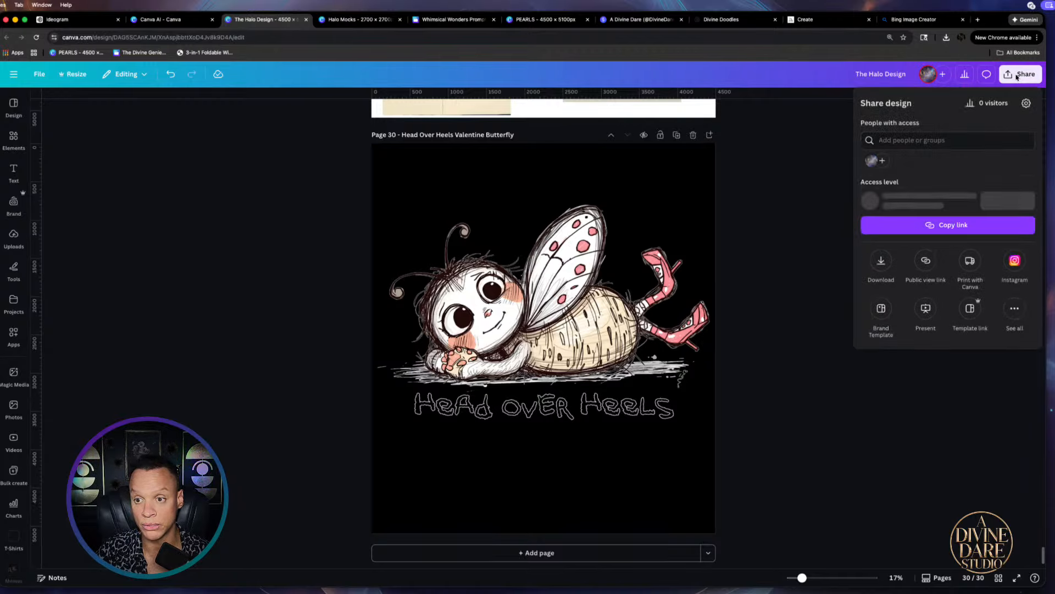
click(879, 263)
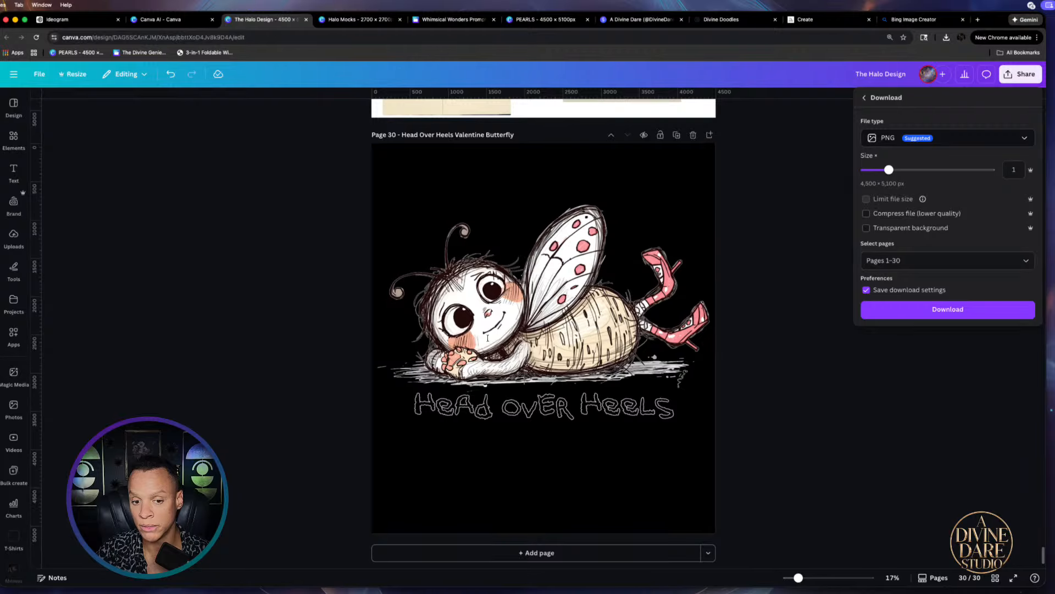
click(564, 323)
click(548, 318)
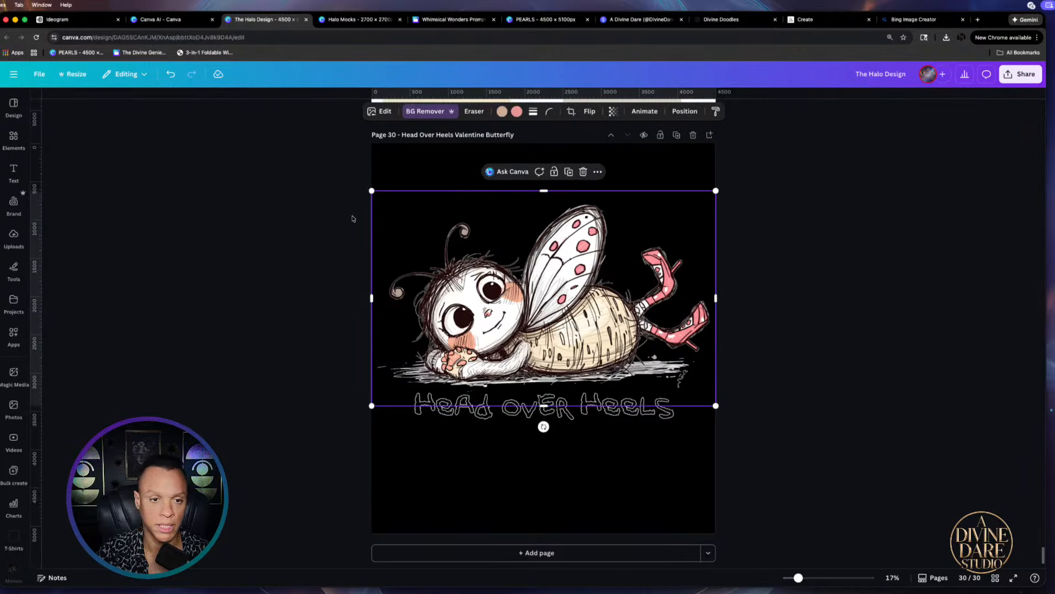
click(380, 111)
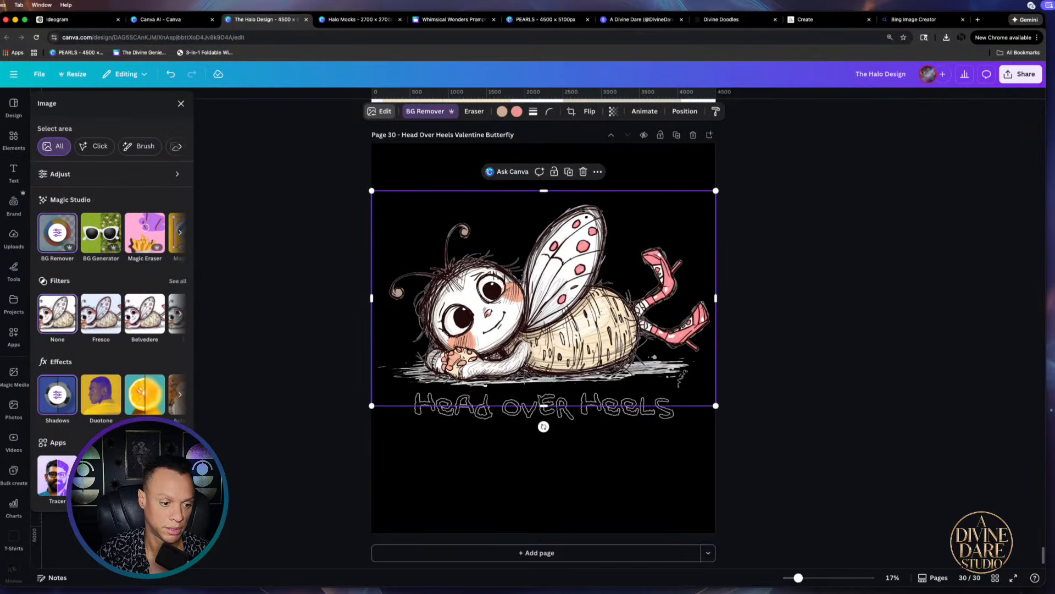
scroll(169, 194, down, 5)
click(169, 194)
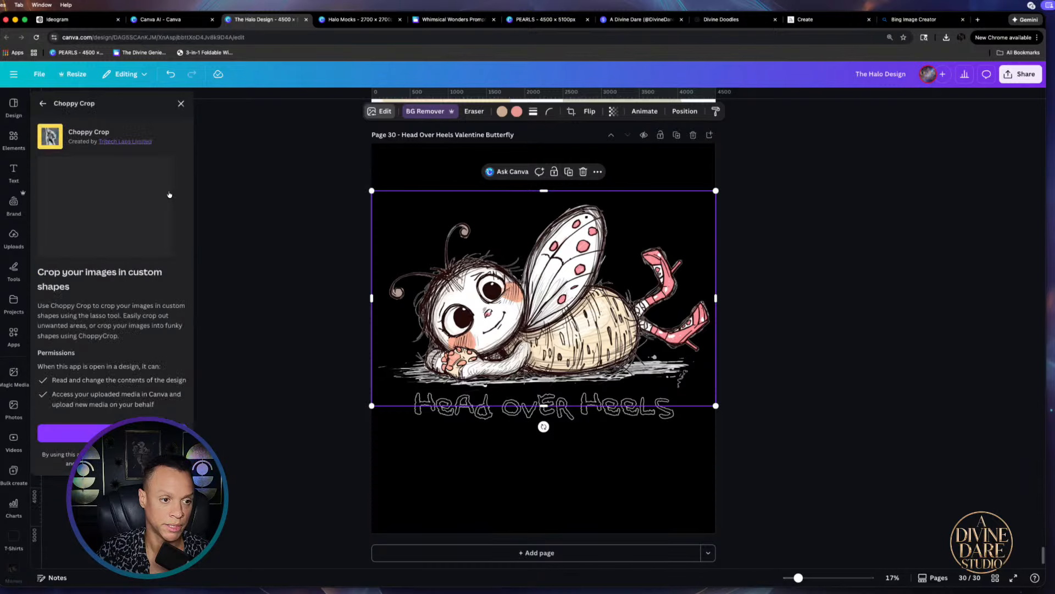
click(181, 103)
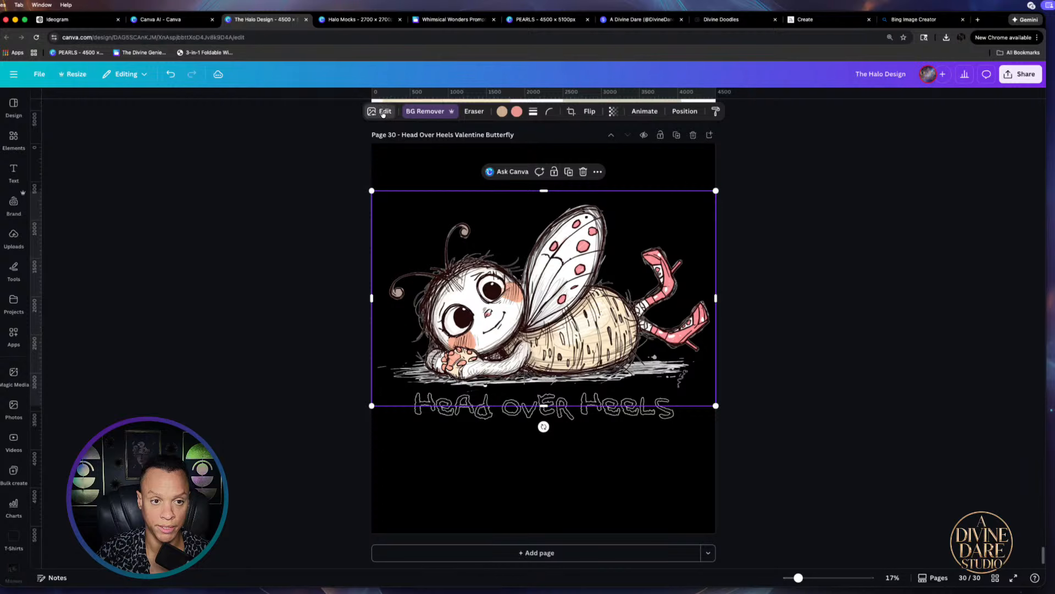
Upscale the butterfly image 2x with Image Upscaler and replace the original in the design
click(383, 112)
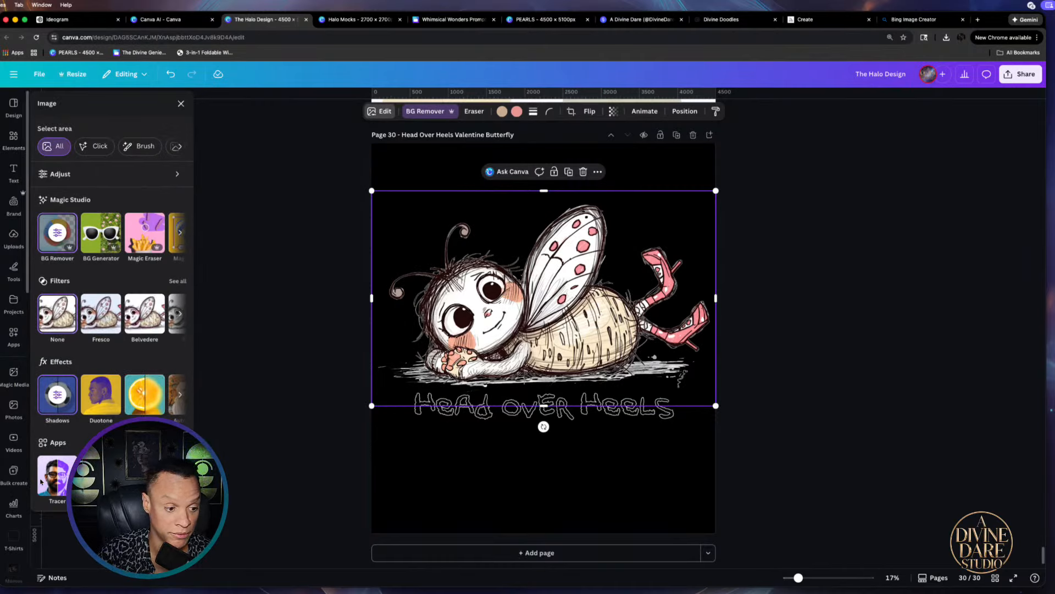
click(177, 442)
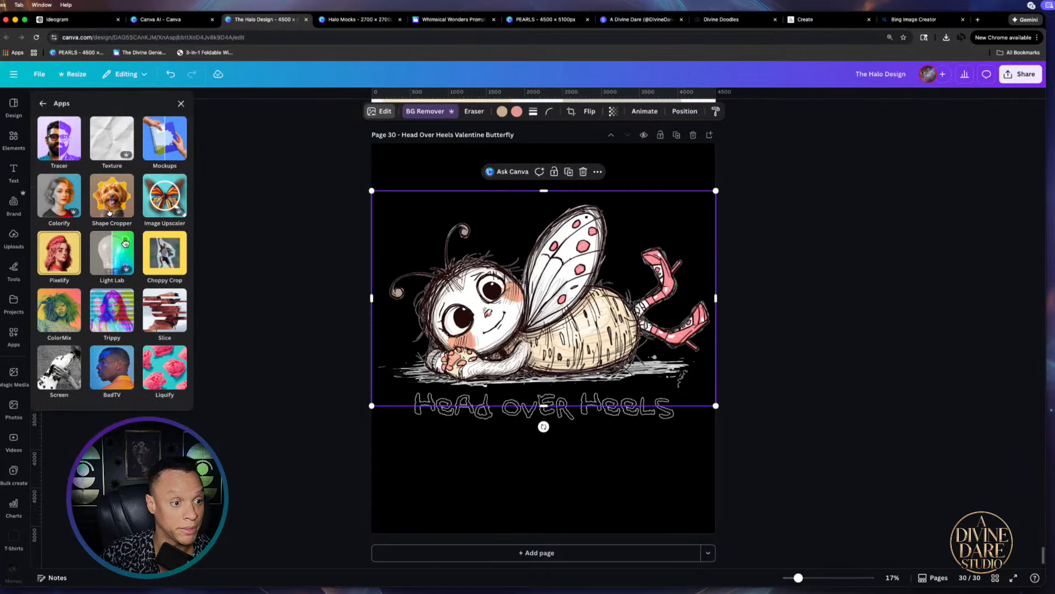
click(165, 207)
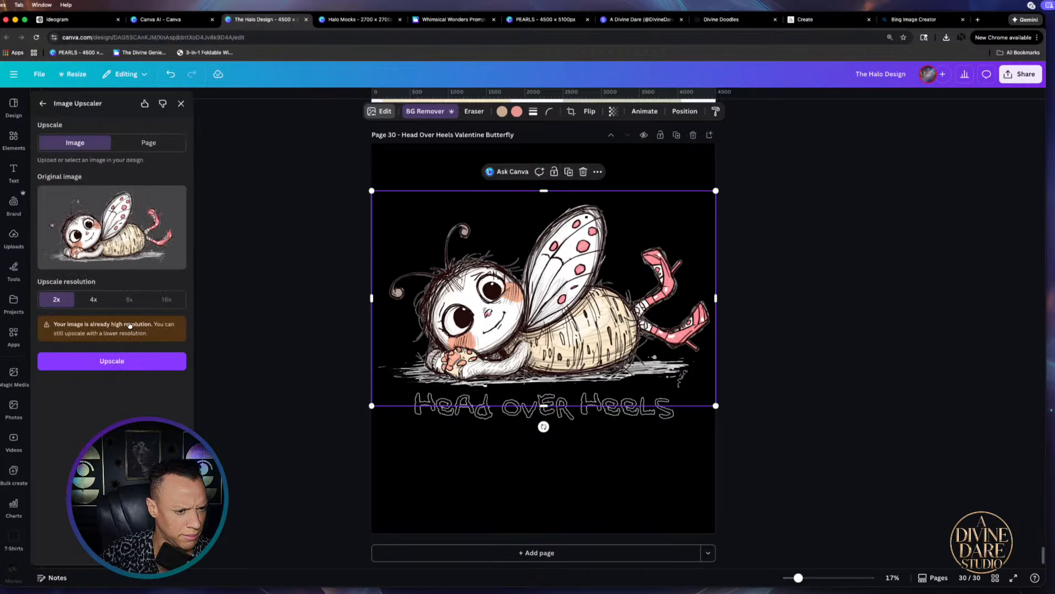
click(126, 328)
click(135, 365)
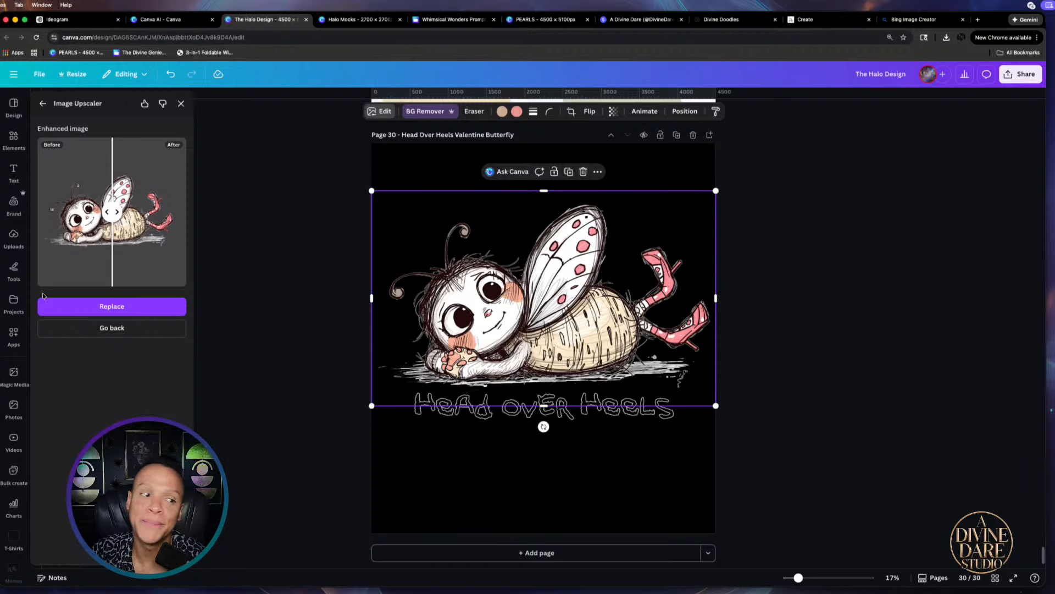
click(121, 305)
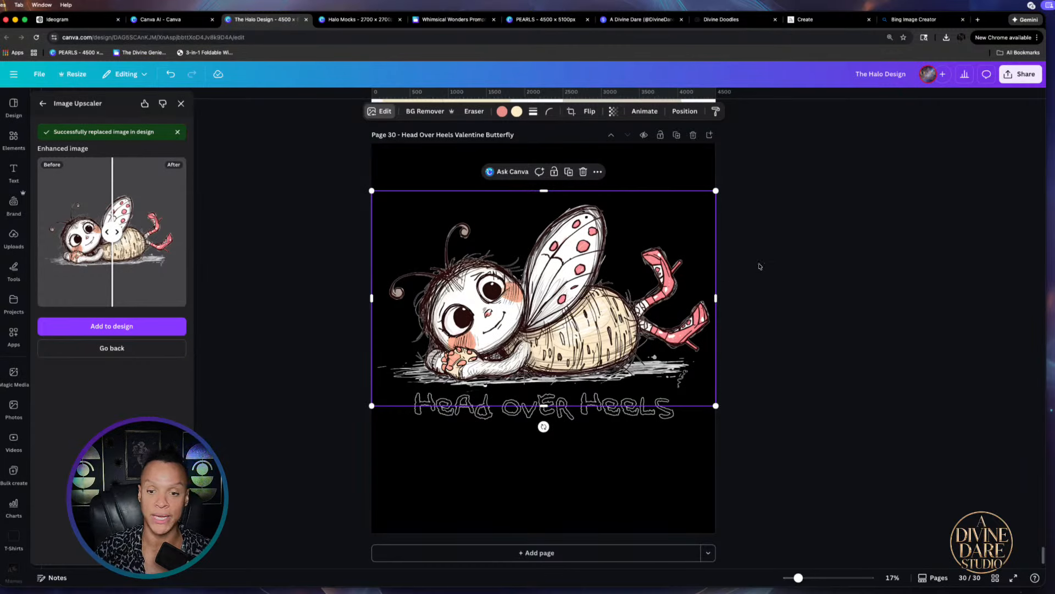
key(Escape)
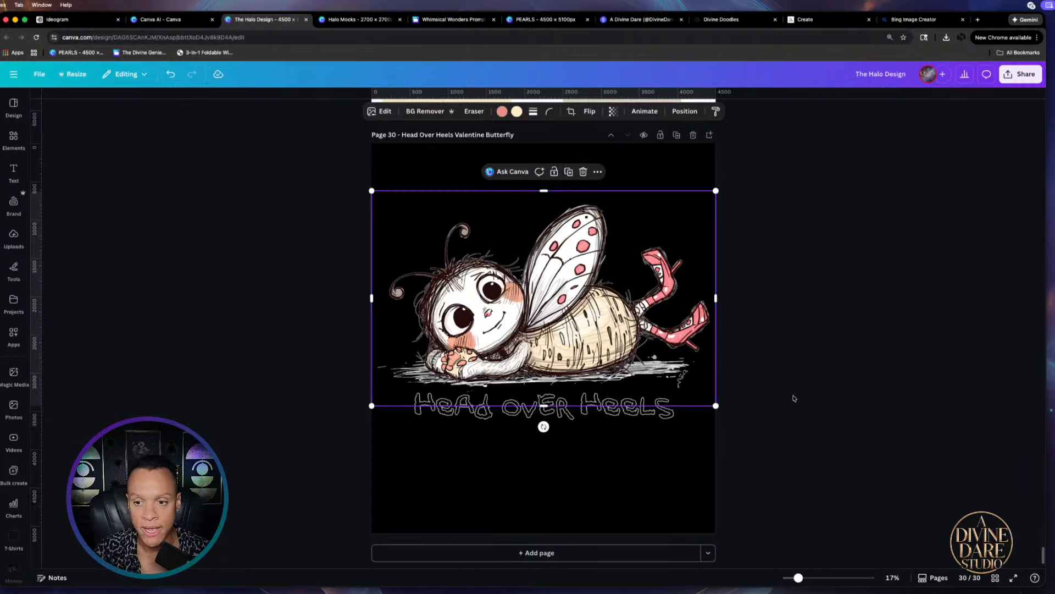
click(779, 365)
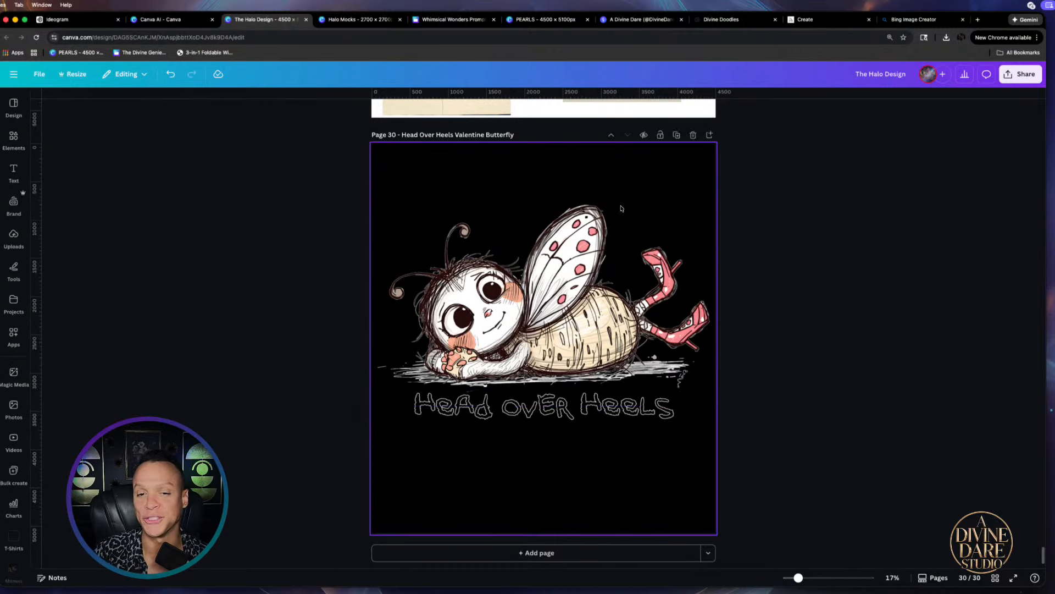
Set up a PNG download with a transparent background for only the current page, Page 30
click(1022, 80)
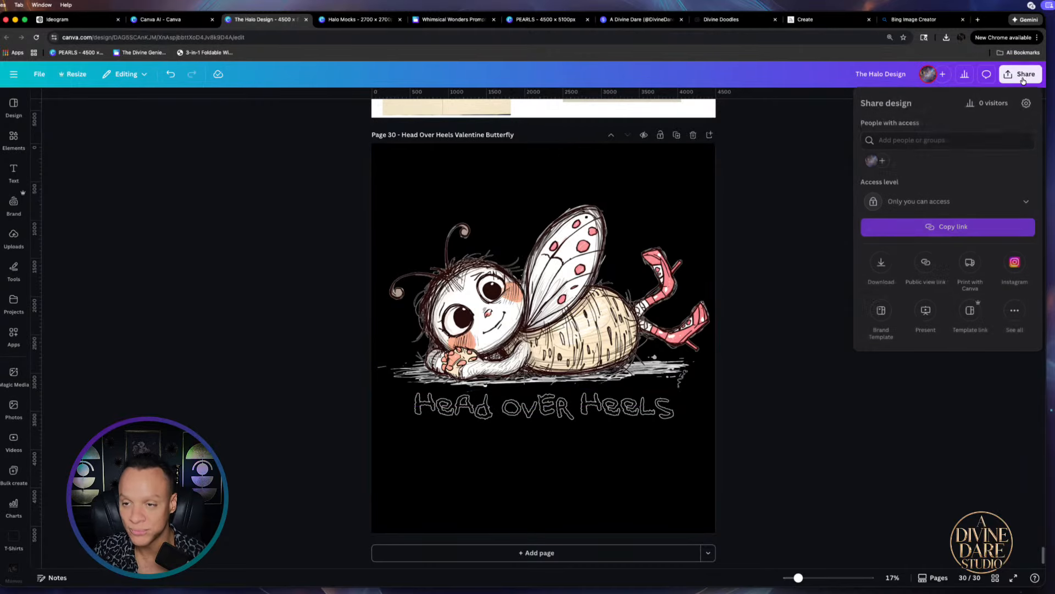
click(881, 263)
click(867, 227)
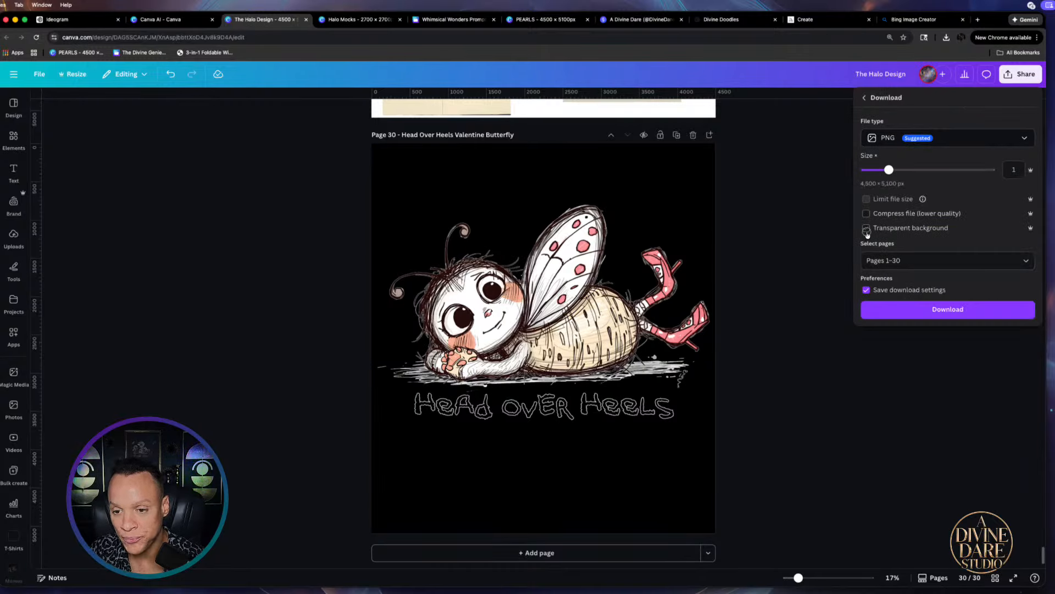
click(924, 260)
click(874, 305)
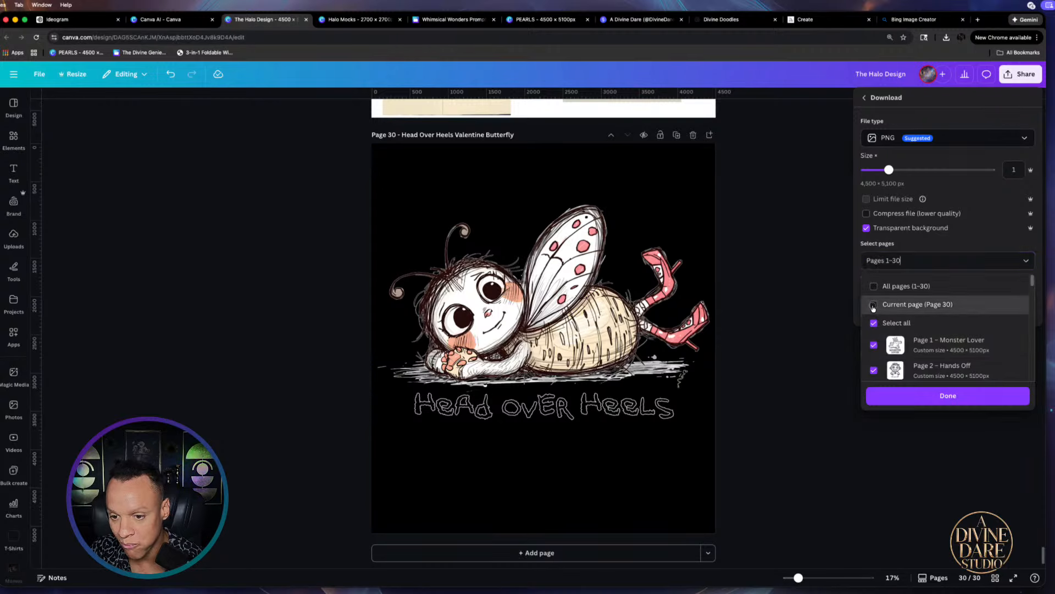
Download only page 30, the Head Over Heels Valentine Butterfly, as a PNG with transparent background
click(940, 396)
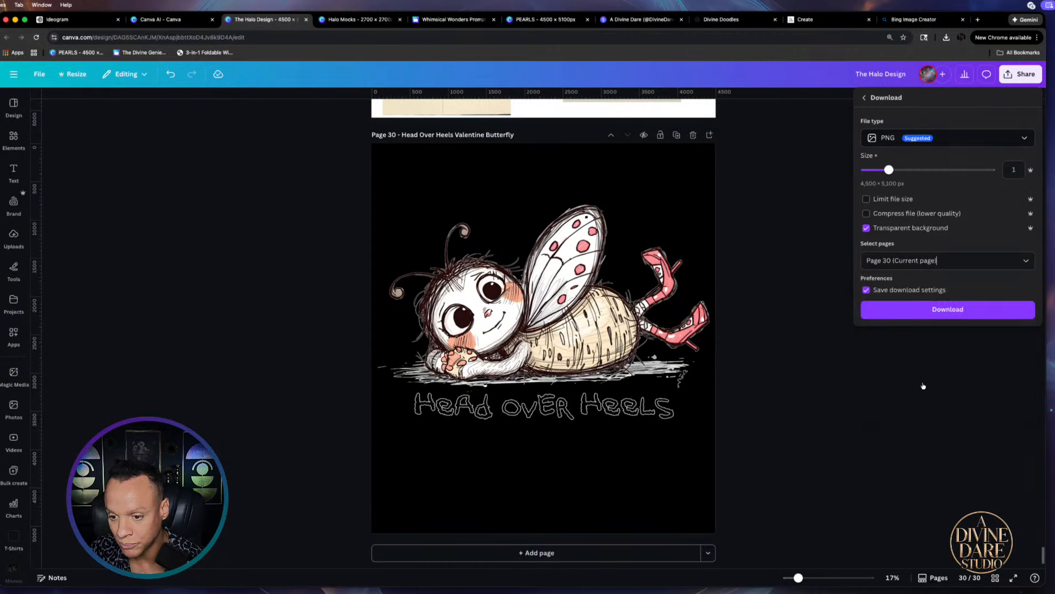
click(907, 310)
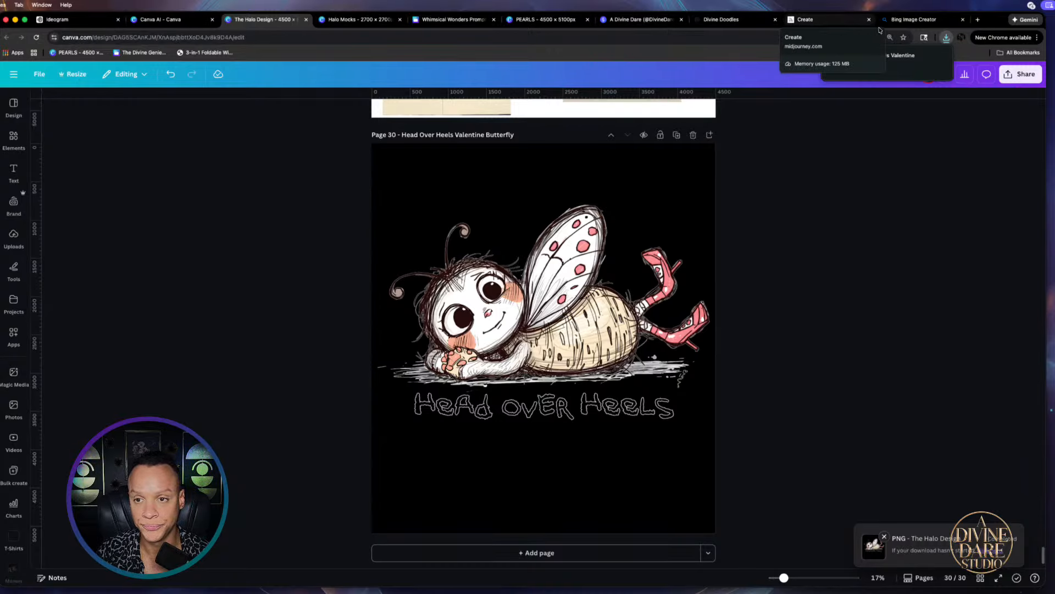
In the Halo Mocks design, replace the cupid graphic on the Comfort Colors Ivory shirt with the downloaded Head Over Heels butterfly PNG
click(353, 22)
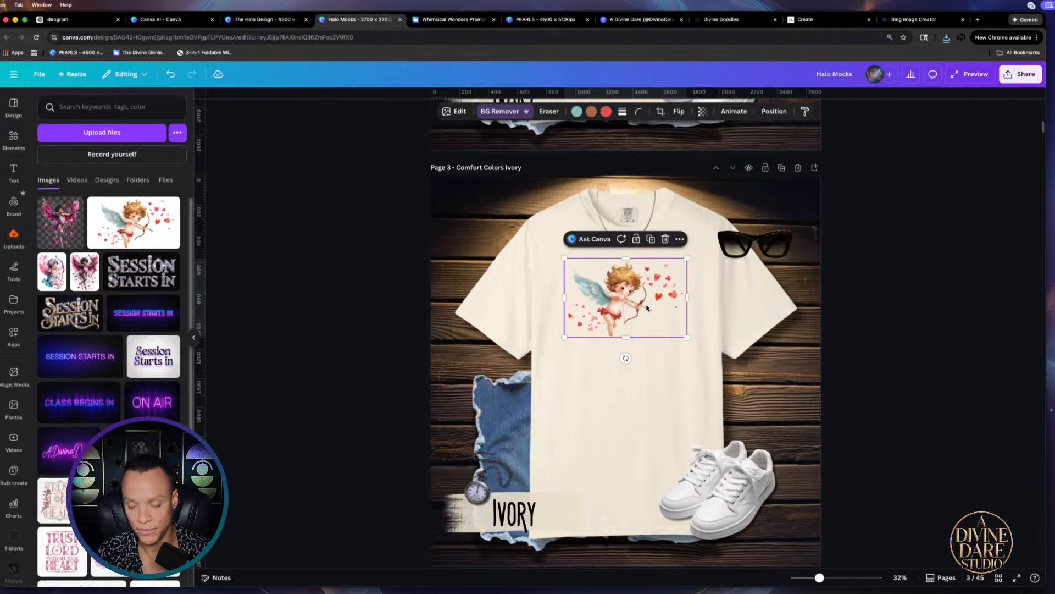
key(Delete)
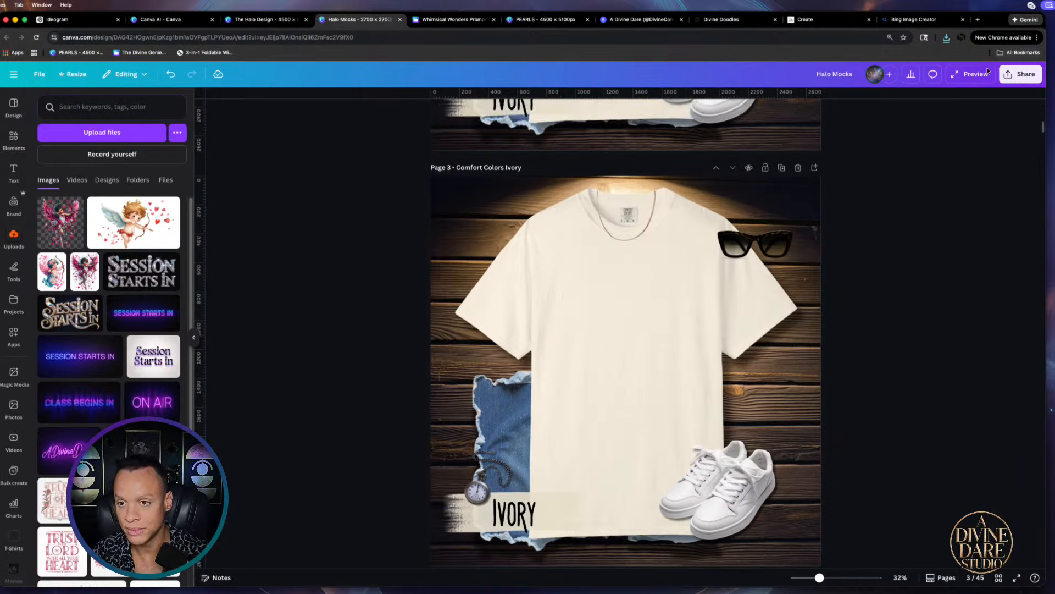
click(946, 38)
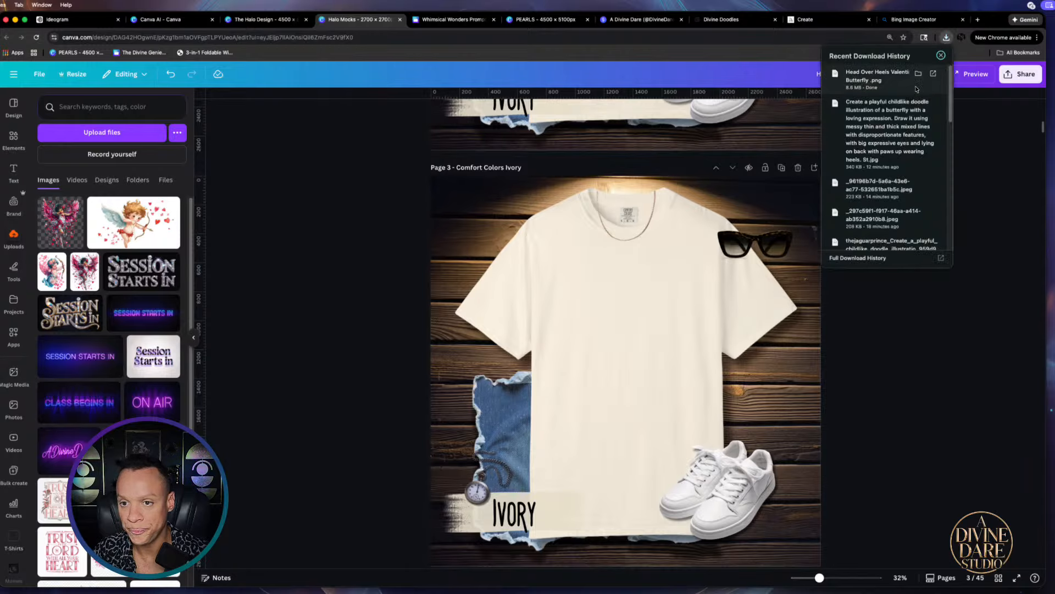
drag(874, 75, 631, 311)
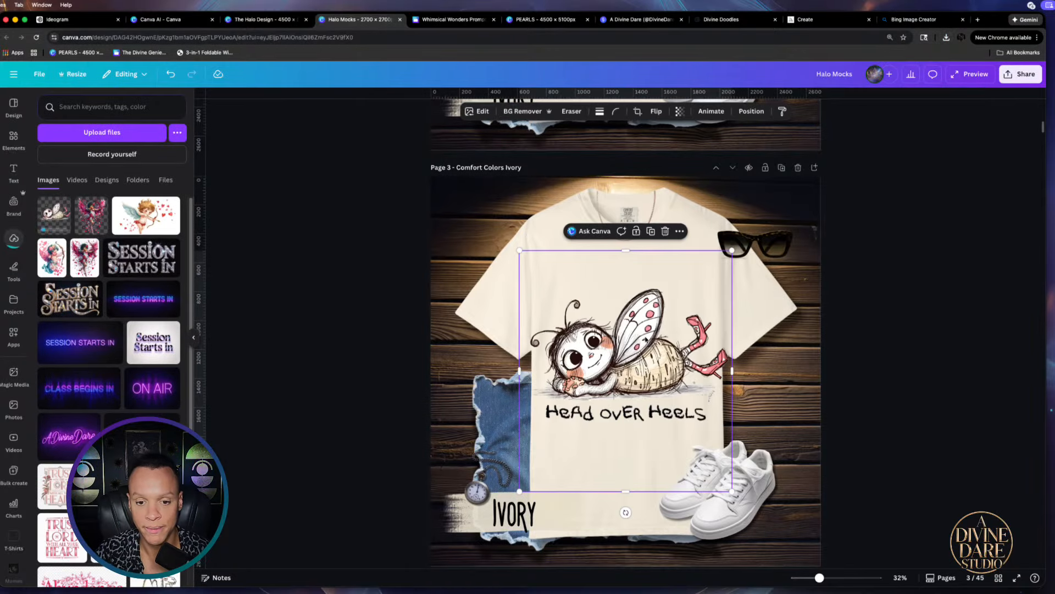
Shrink the butterfly graphic and centre it on the upper chest of the Ivory shirt
drag(730, 251, 654, 337)
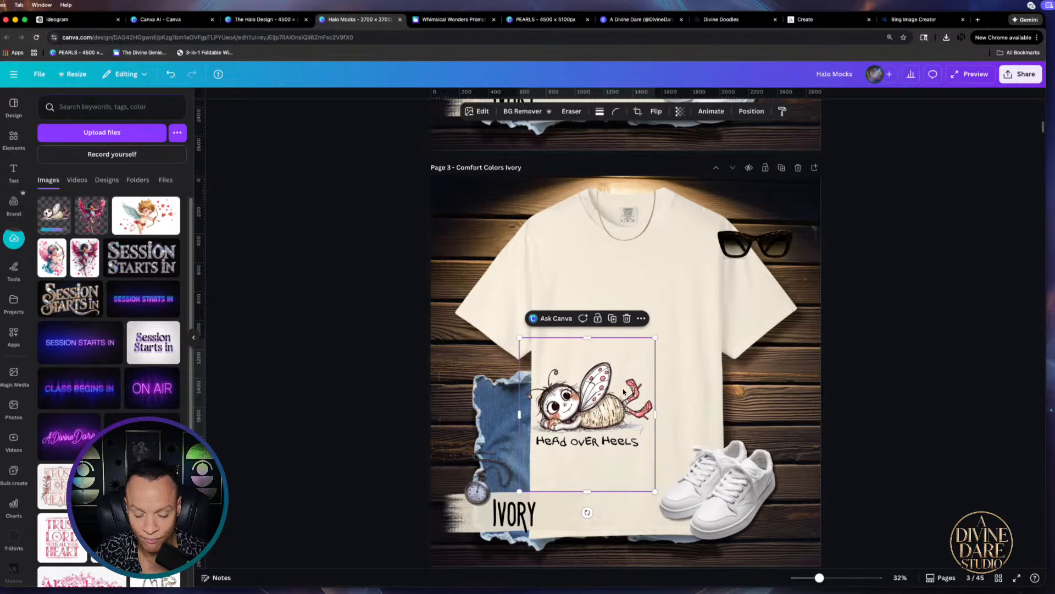
drag(605, 406, 643, 296)
click(832, 373)
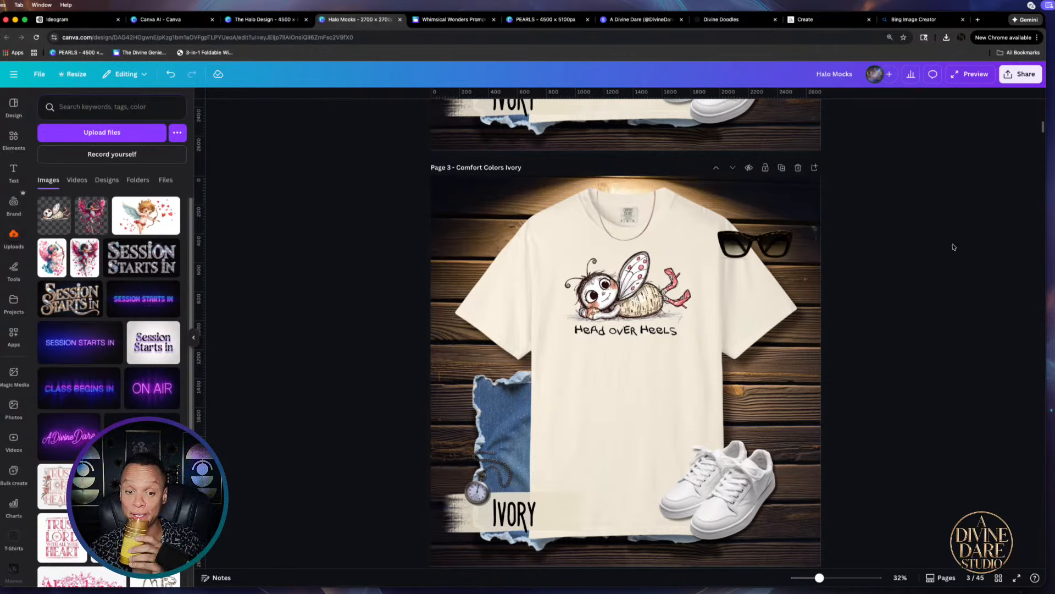
drag(634, 315, 635, 321)
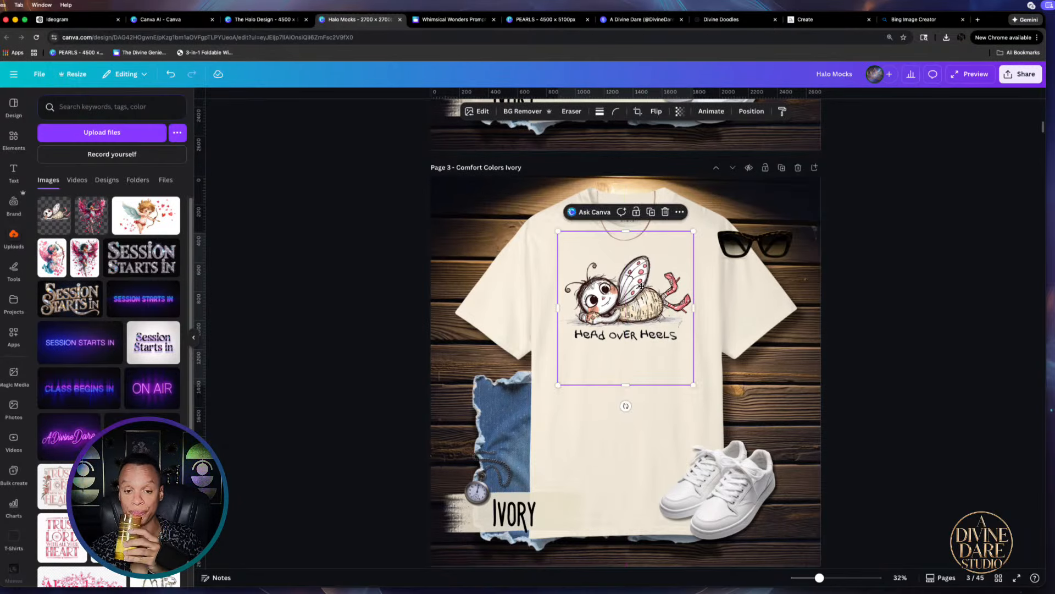
Crop the empty space above and below the butterfly artwork and lower it slightly on the shirt
drag(626, 232, 625, 245)
drag(625, 385, 628, 351)
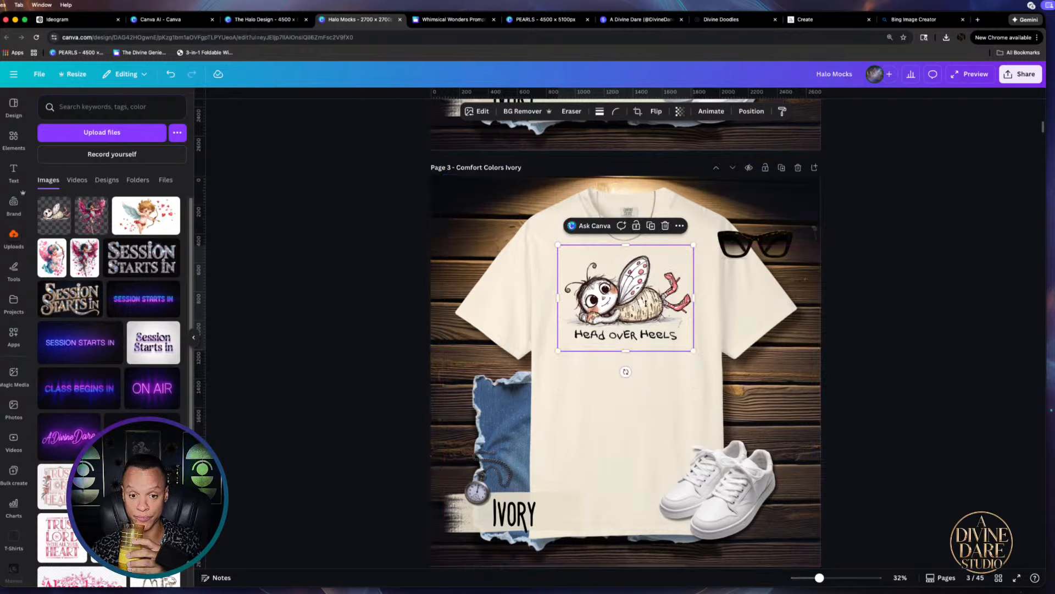
drag(644, 303, 644, 309)
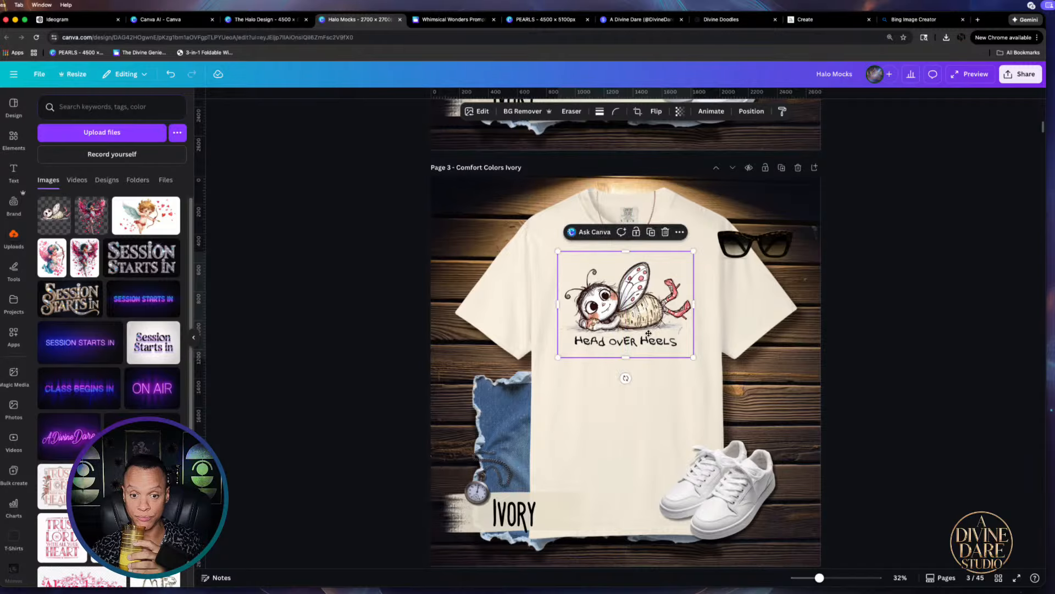
Scale the cropped butterfly graphic down slightly and recentre it a little higher on the shirt's chest
click(634, 385)
click(605, 330)
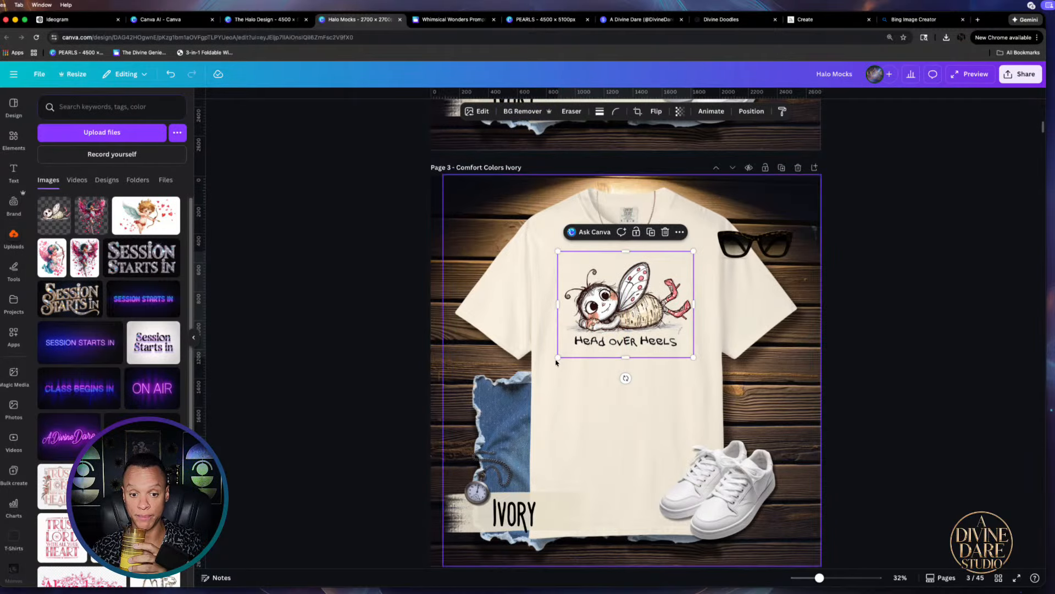
mouse_move(558, 357)
mouse_down()
mouse_move(637, 318)
mouse_move(561, 361)
mouse_move(571, 366)
mouse_up()
drag(645, 342, 643, 339)
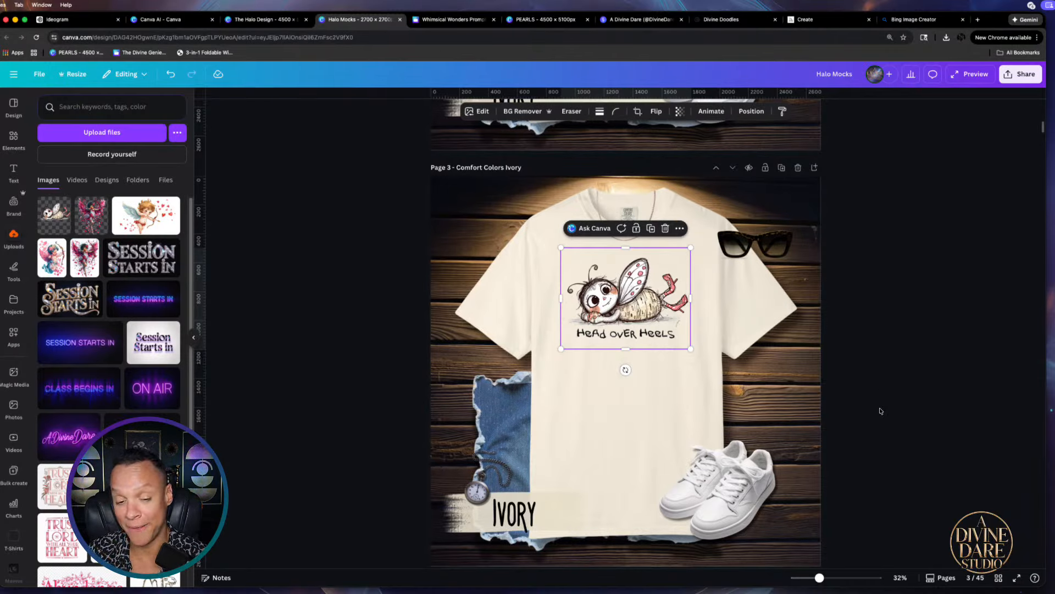
click(980, 425)
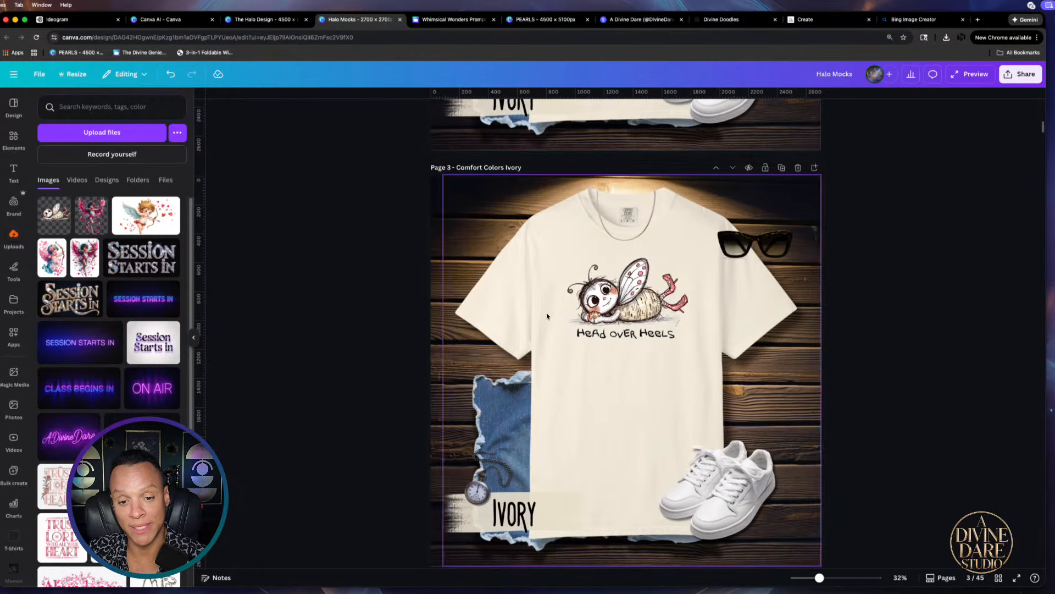
click(612, 300)
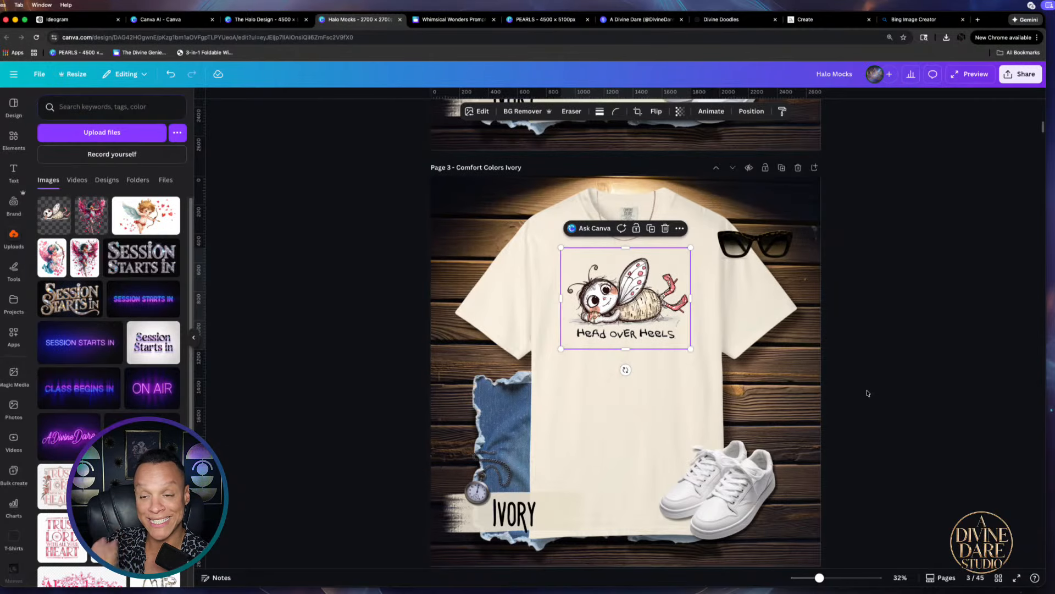
Return to the Canva home page and open The Halo Design from the recent designs
click(620, 20)
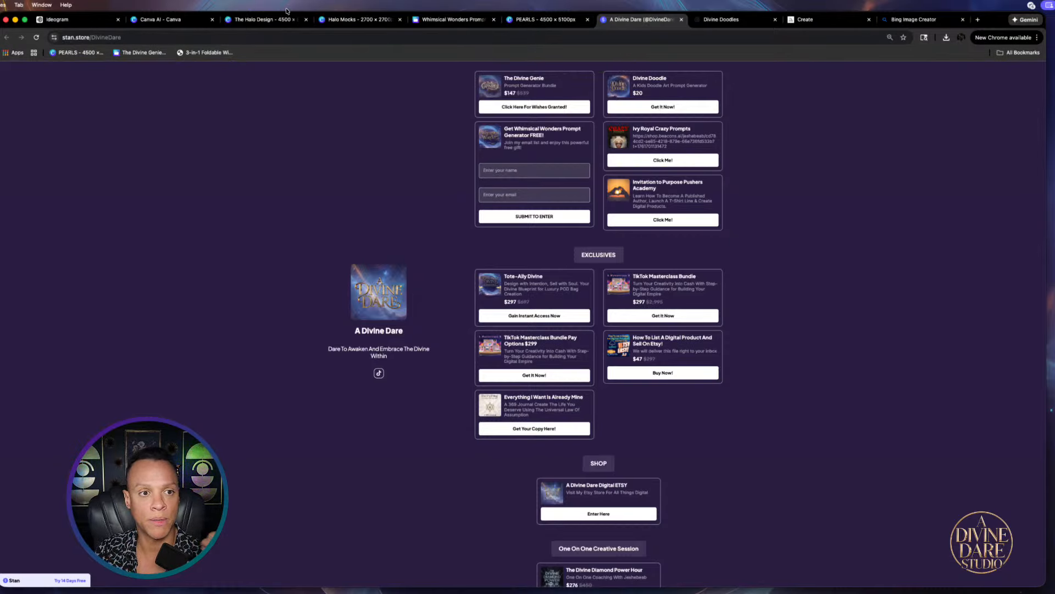
click(171, 21)
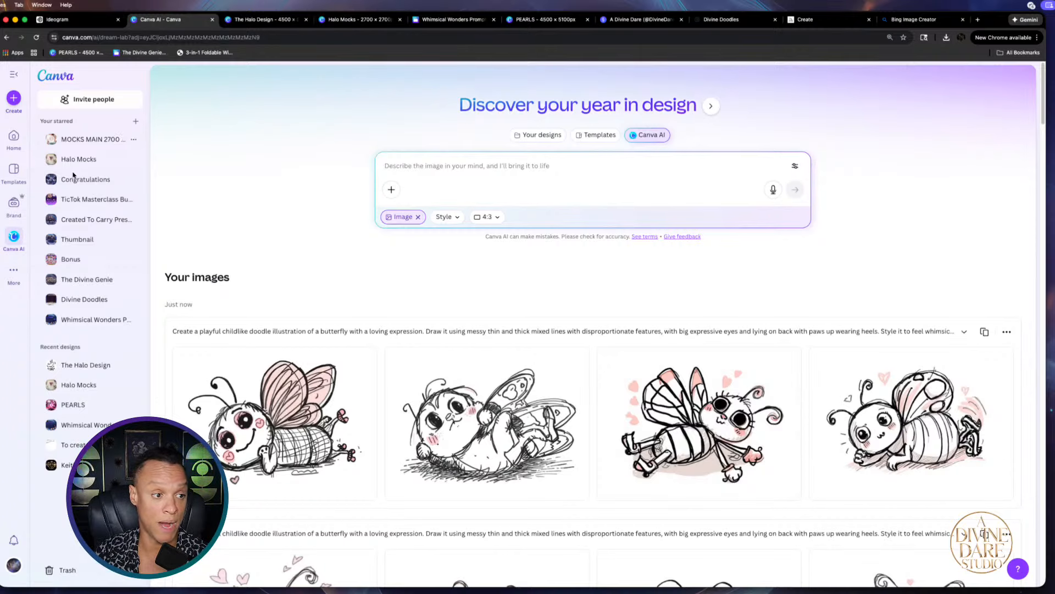
click(12, 144)
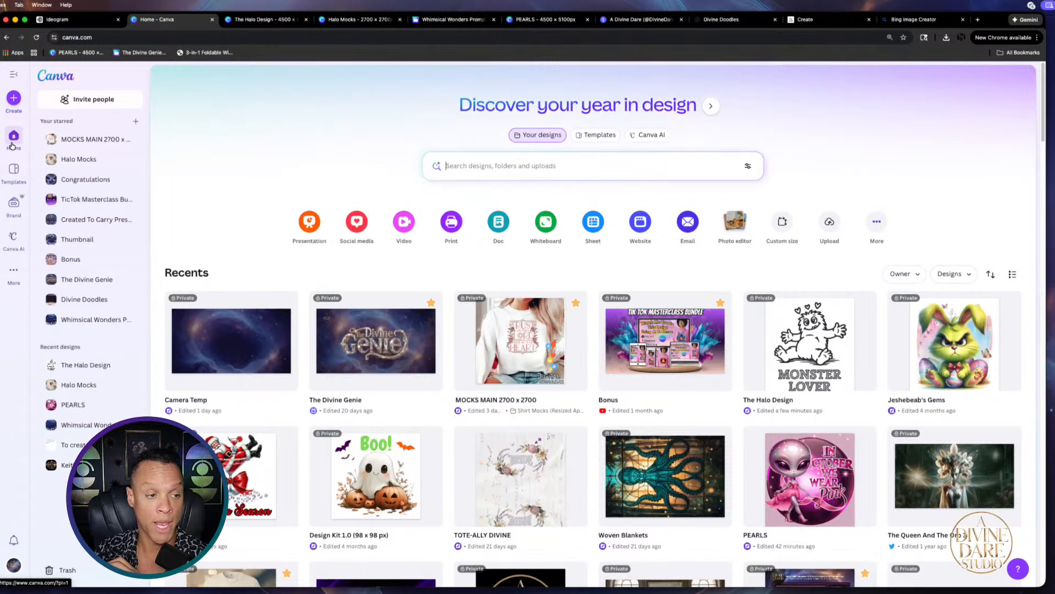
click(788, 323)
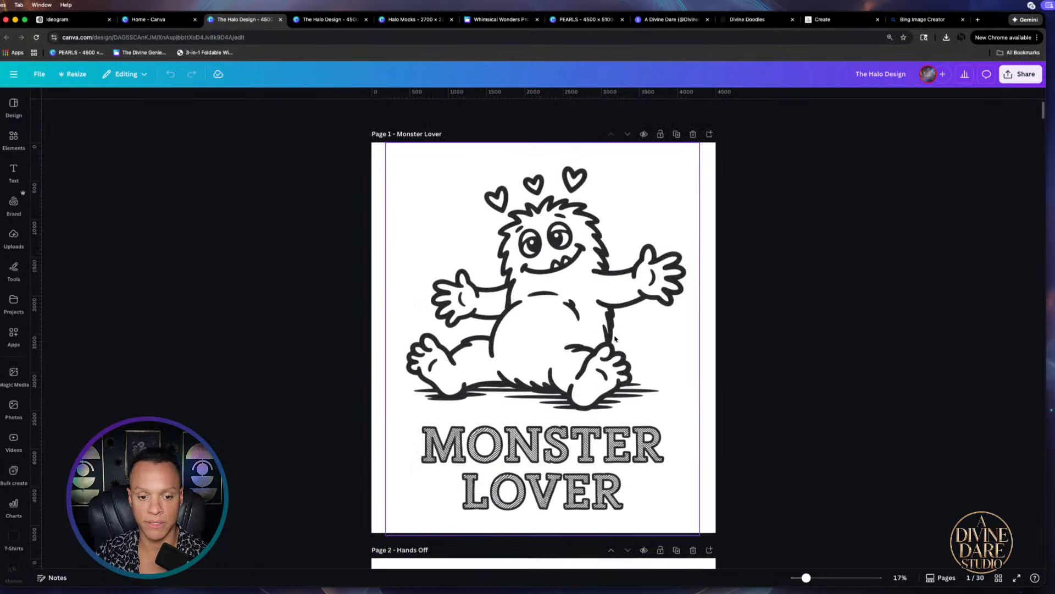
Look through the pages of The Halo Design, from Monster Lover to the Head Over Heels Valentine Butterfly
scroll(612, 336, down, 20)
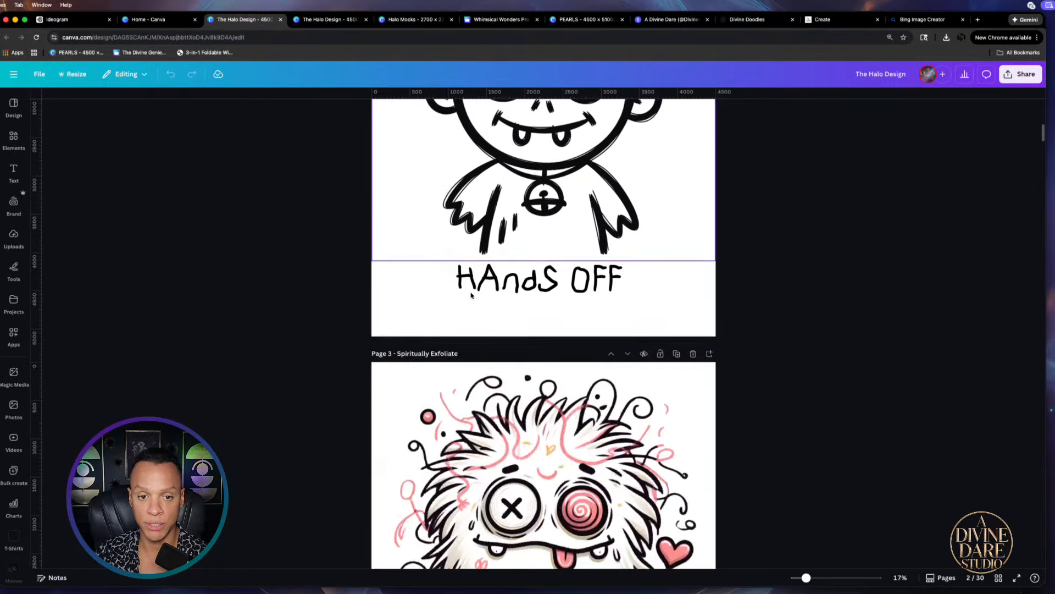
scroll(471, 295, down, 20)
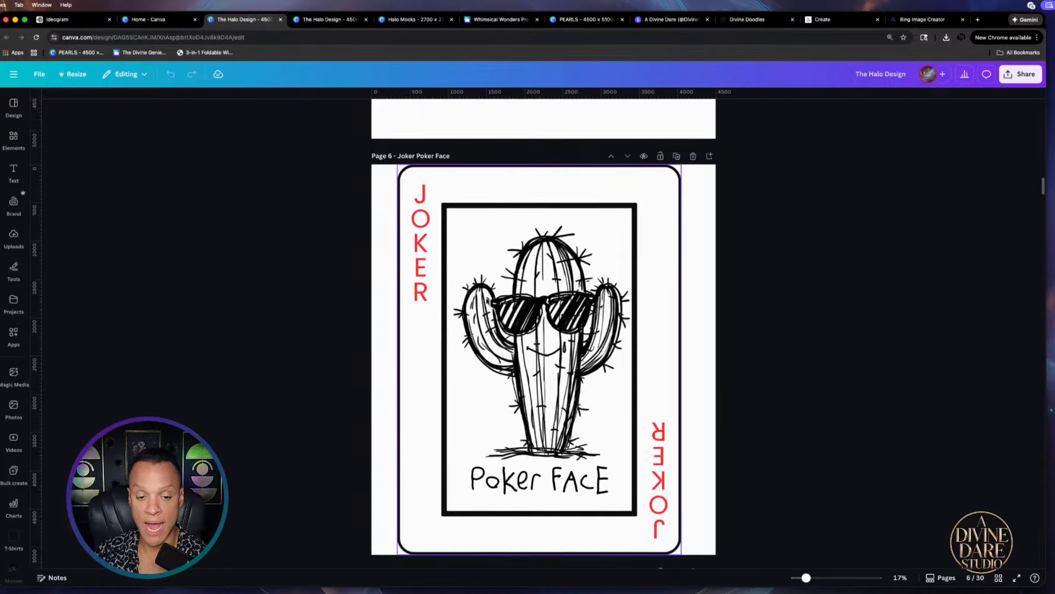
scroll(488, 299, down, 18)
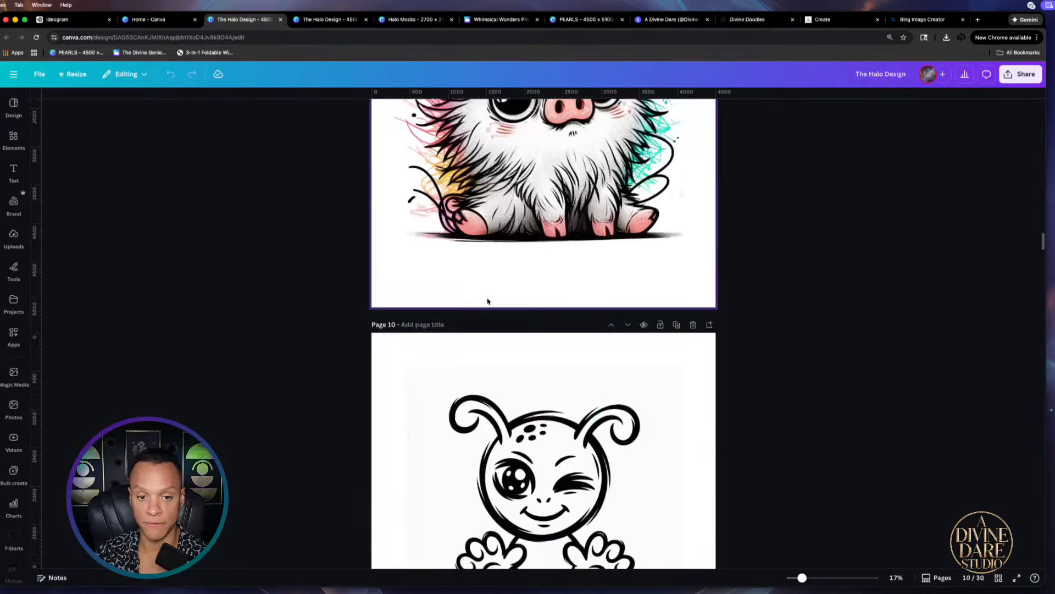
scroll(489, 302, down, 20)
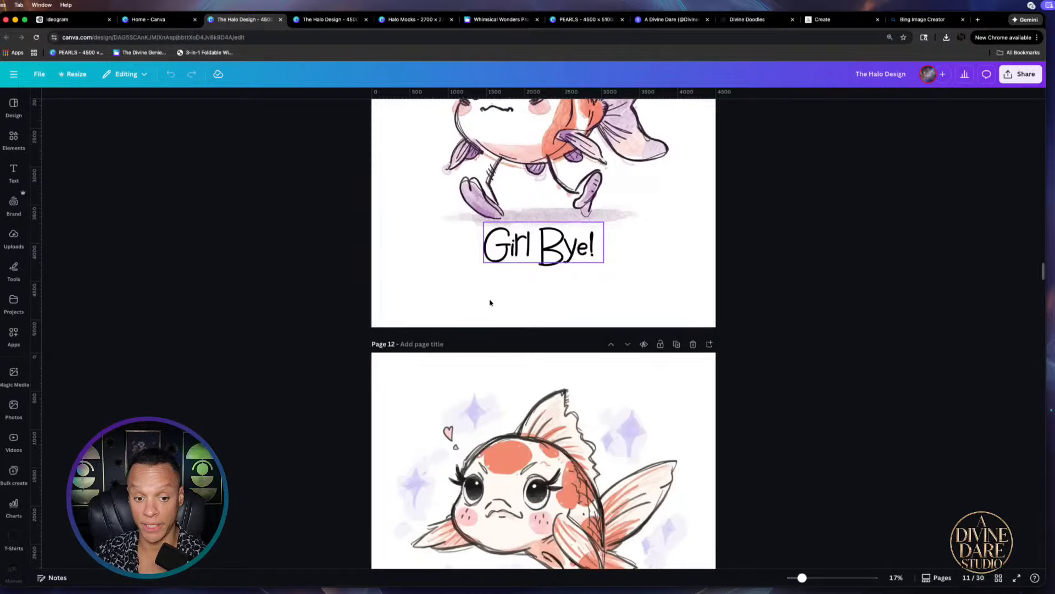
scroll(490, 301, down, 15)
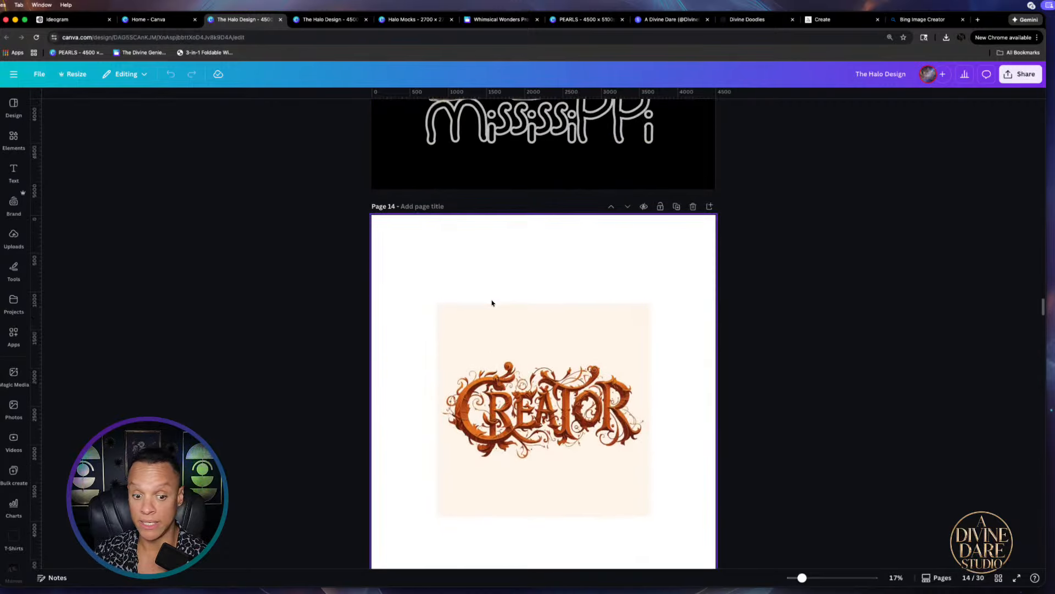
scroll(557, 285, down, 20)
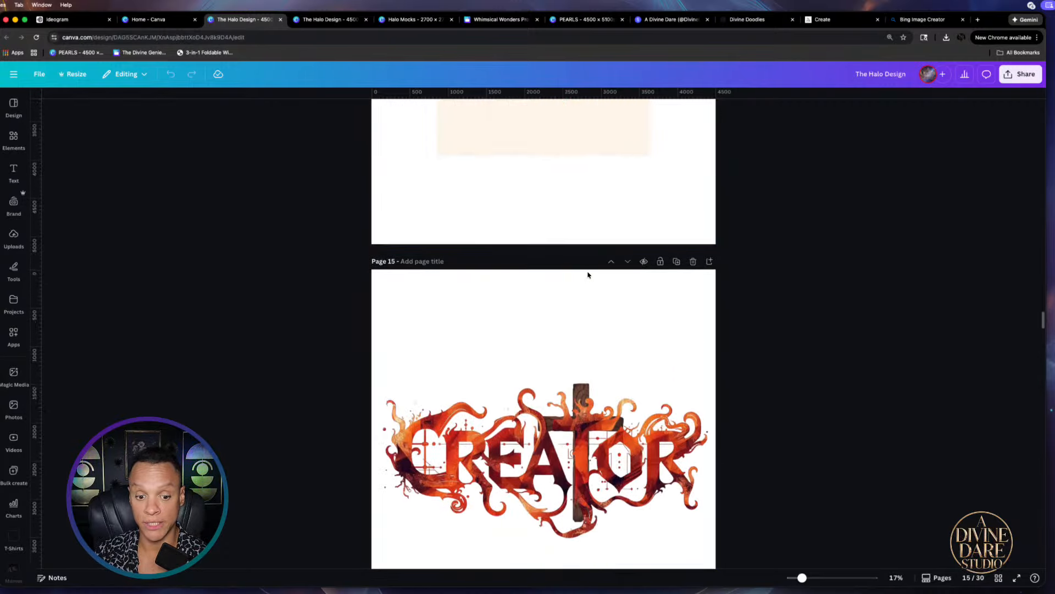
scroll(584, 276, down, 20)
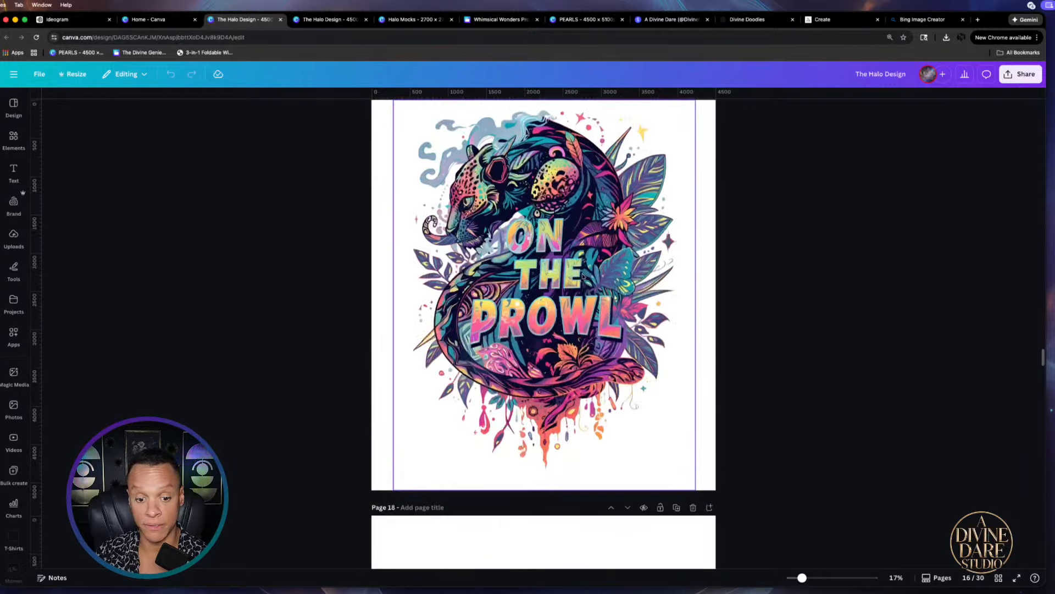
scroll(580, 276, down, 20)
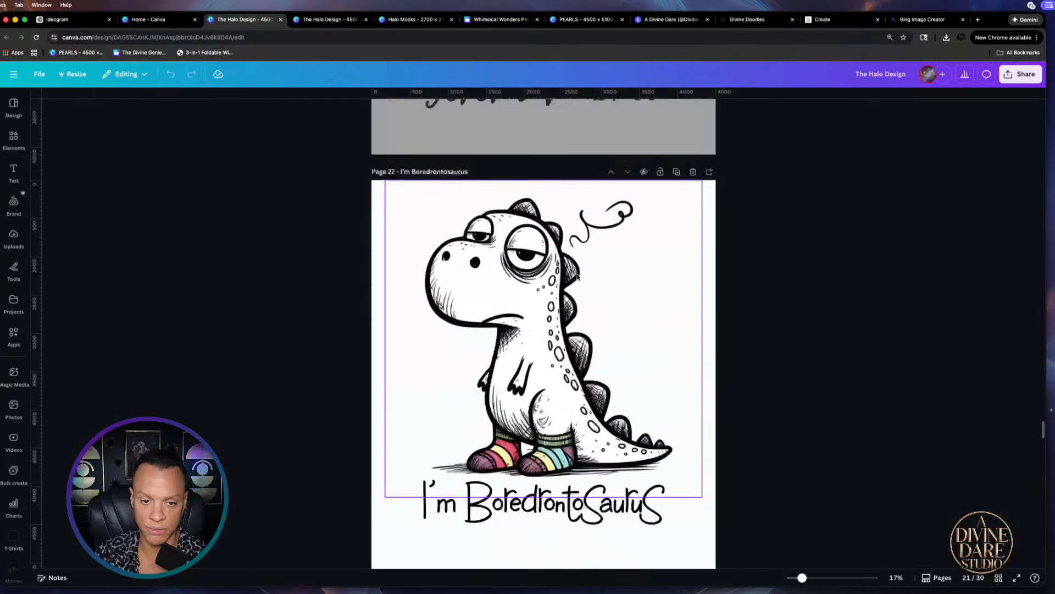
scroll(577, 277, up, 9)
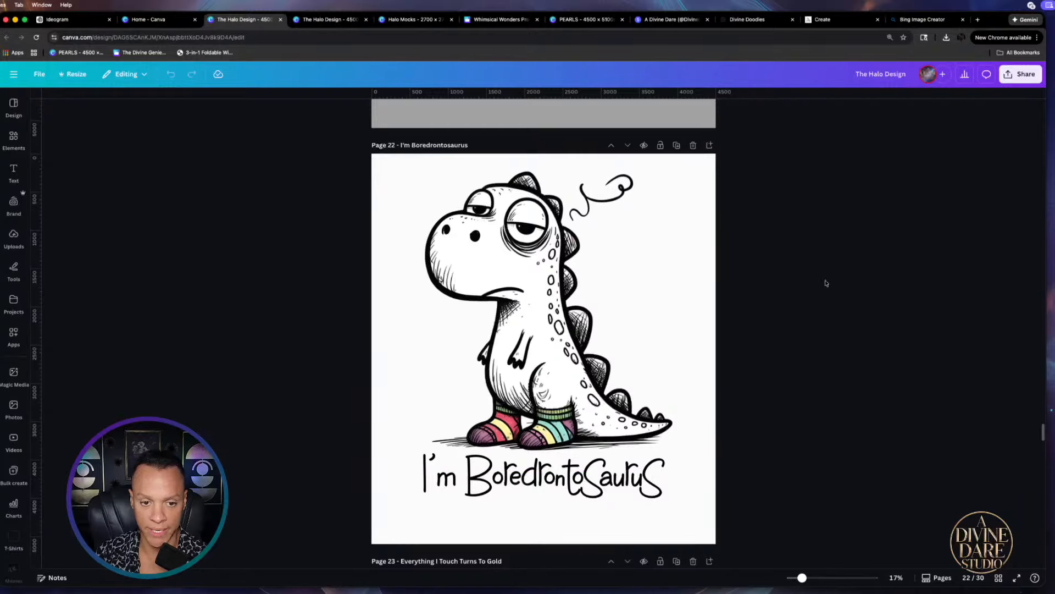
scroll(654, 286, down, 20)
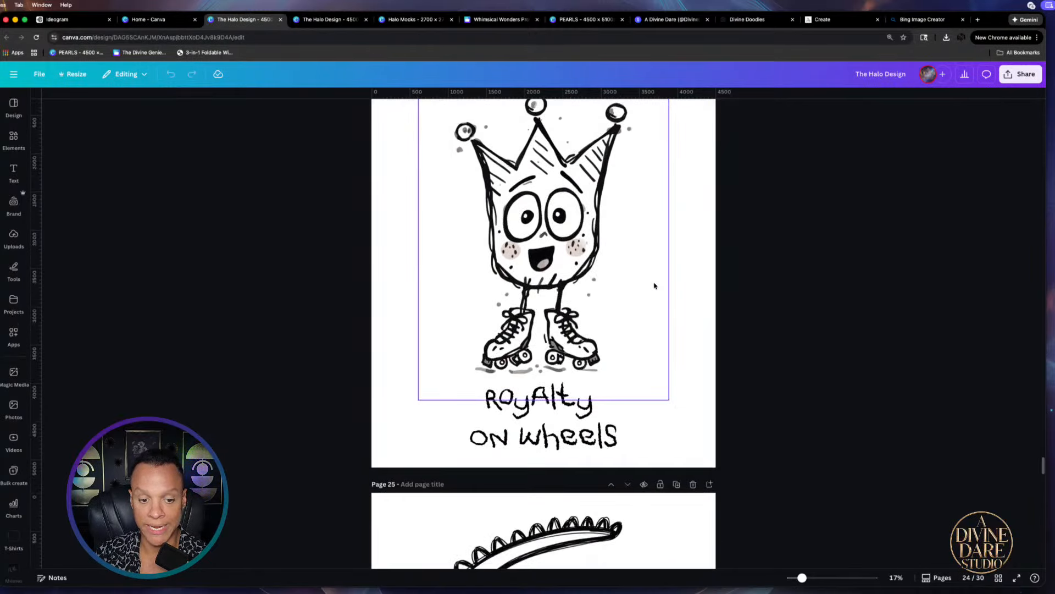
scroll(653, 285, down, 20)
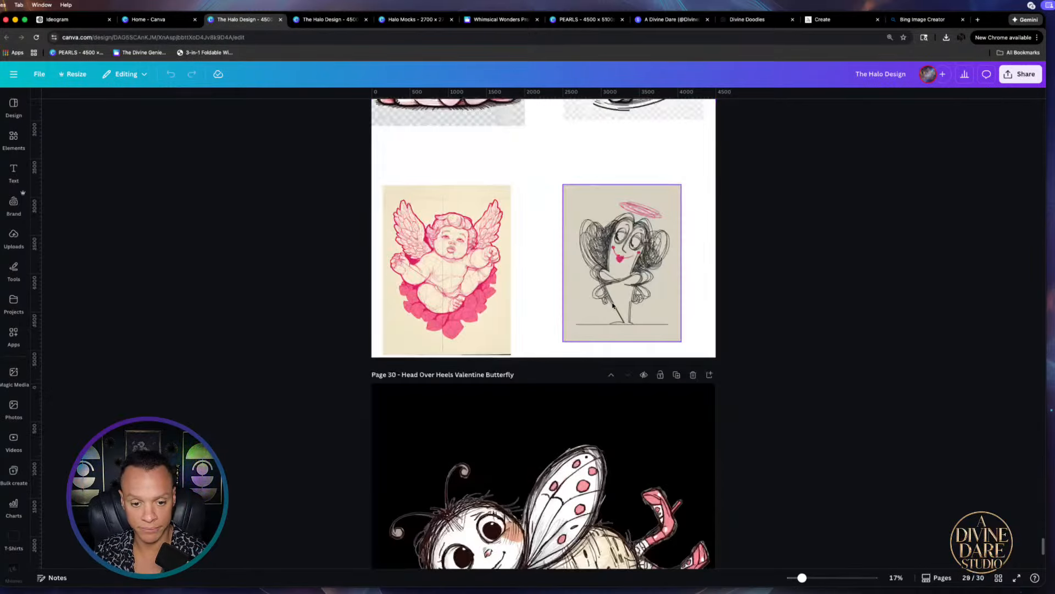
Add a new page after the Head Over Heels Valentine Butterfly page and set its background to white
click(577, 556)
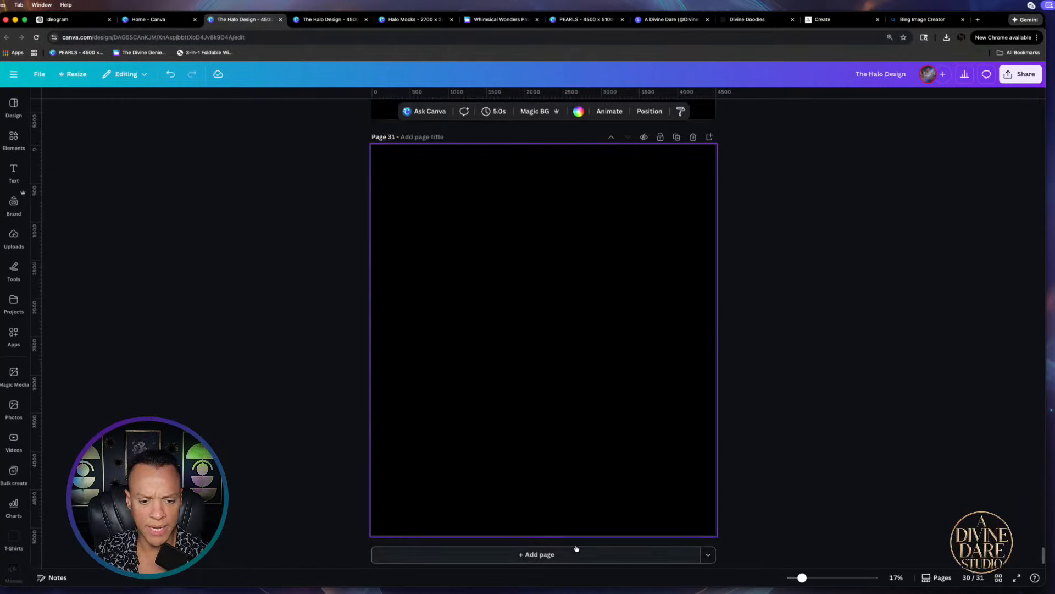
click(598, 111)
click(110, 216)
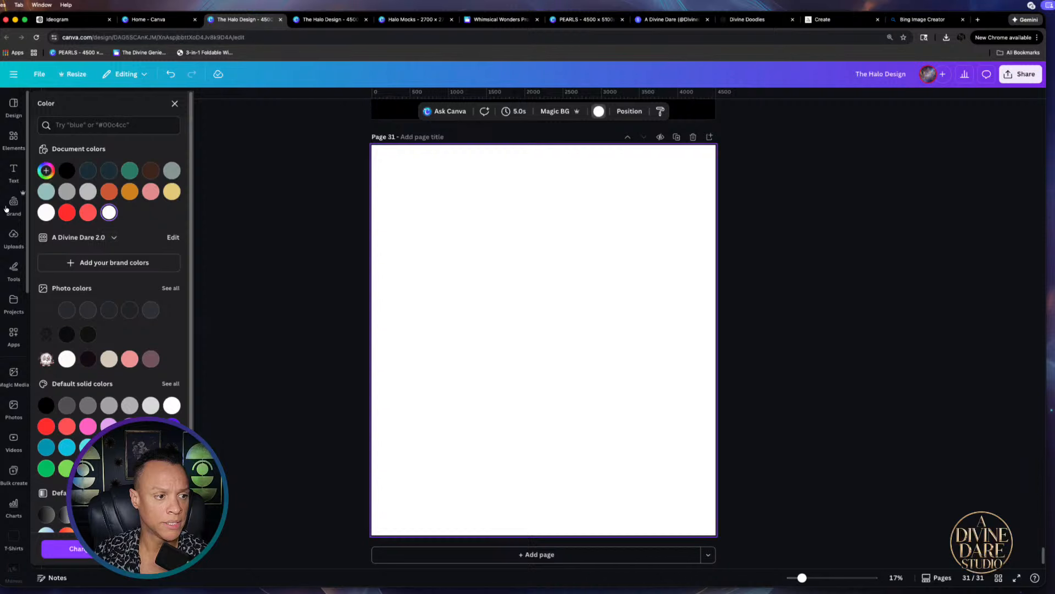
Search the elements library for "kid doodle" and show all matching graphics
click(15, 140)
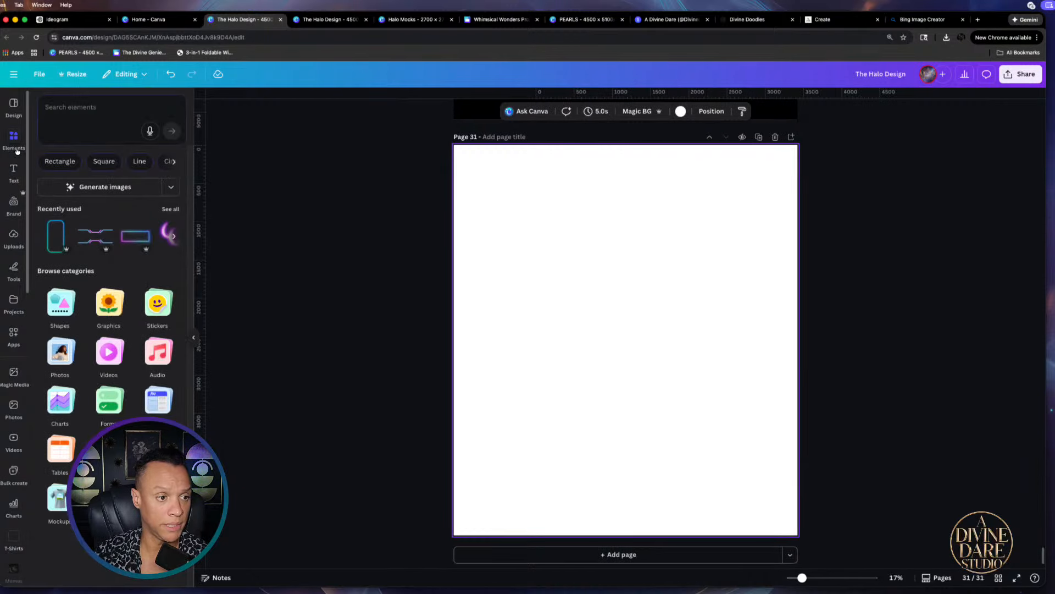
click(94, 108)
text(kids)
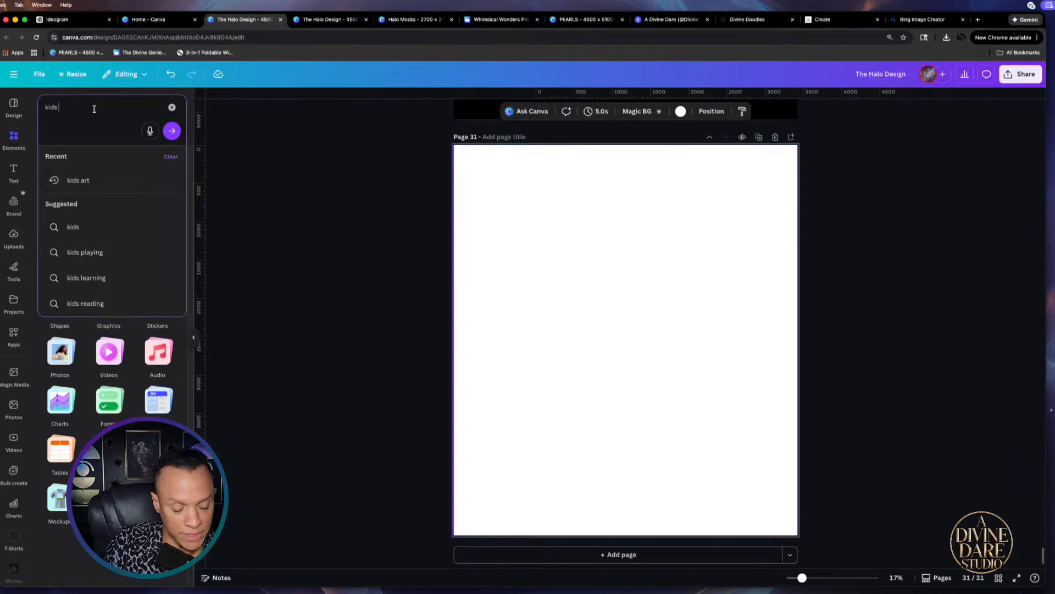
key(BackSpace)
key(BackSpace)
text(dood;e)
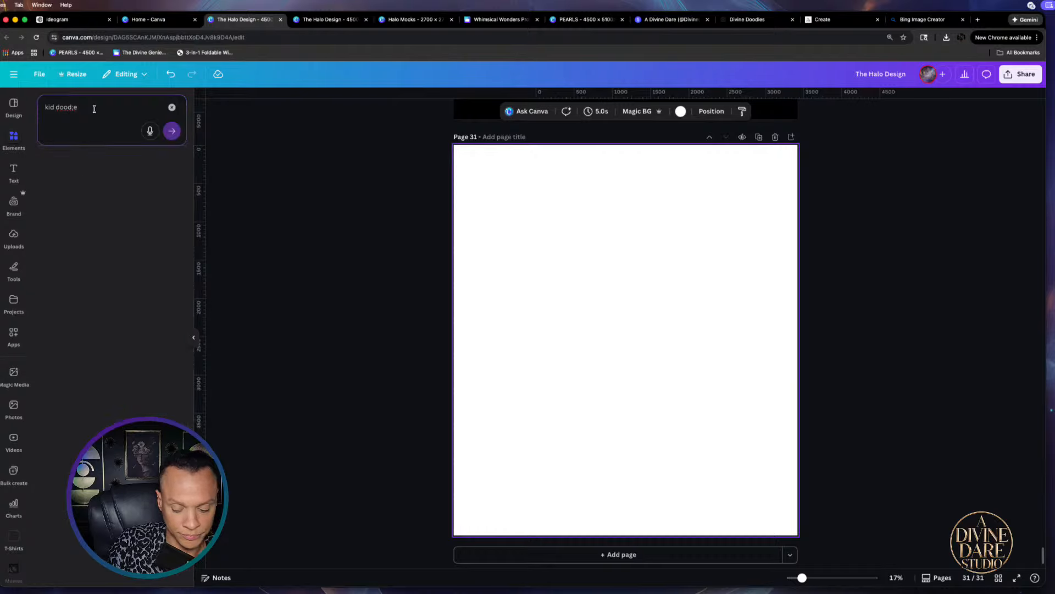
click(81, 109)
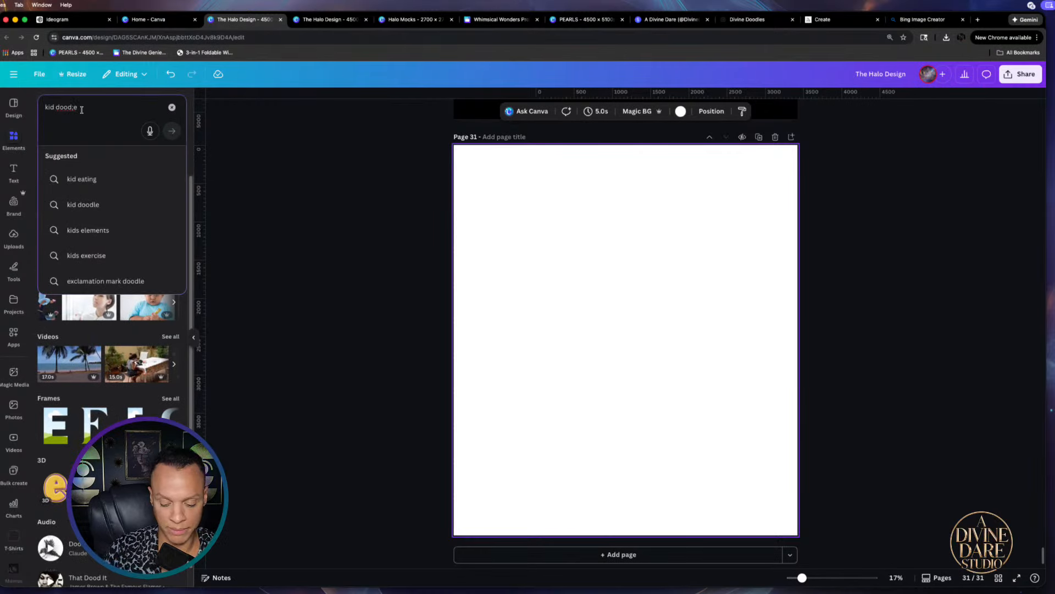
key(BackSpace)
key(BackSpace)
text(le)
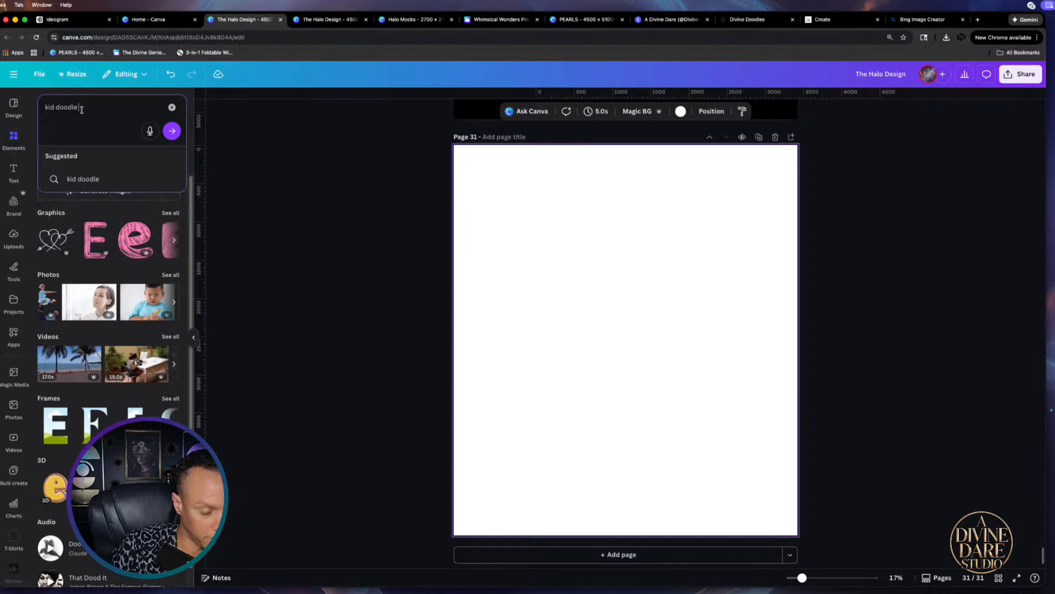
key(Return)
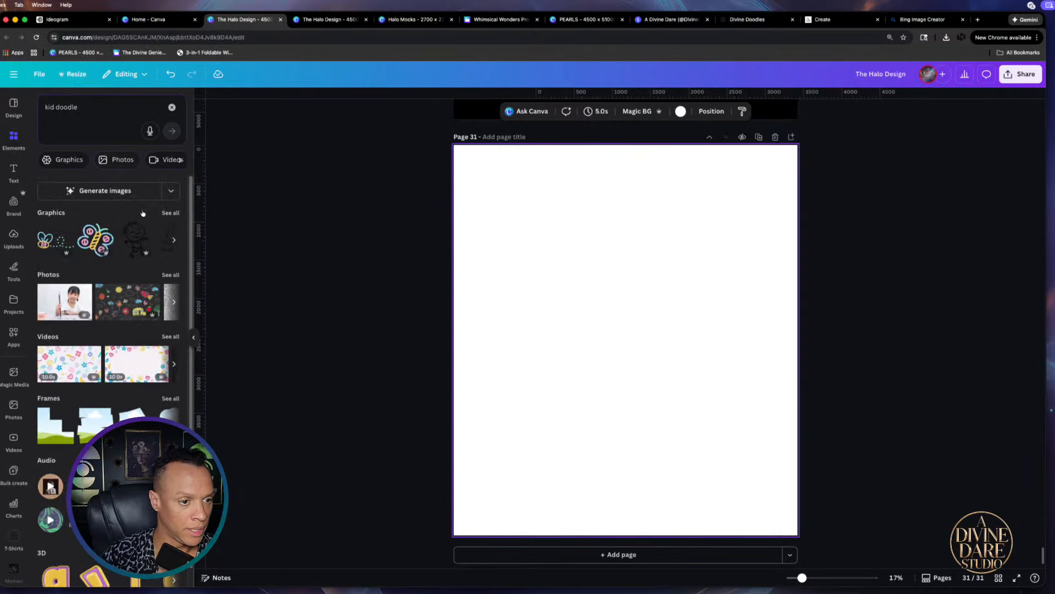
click(169, 213)
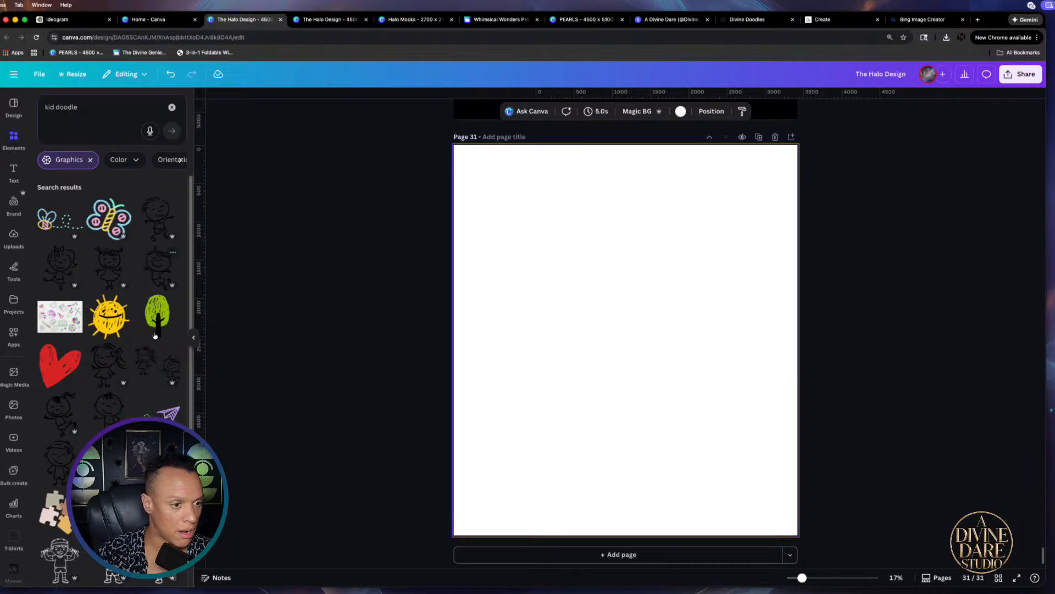
Find the black outline boy doodle with spiky hair among the graphics and add it to page 31
scroll(89, 347, down, 1)
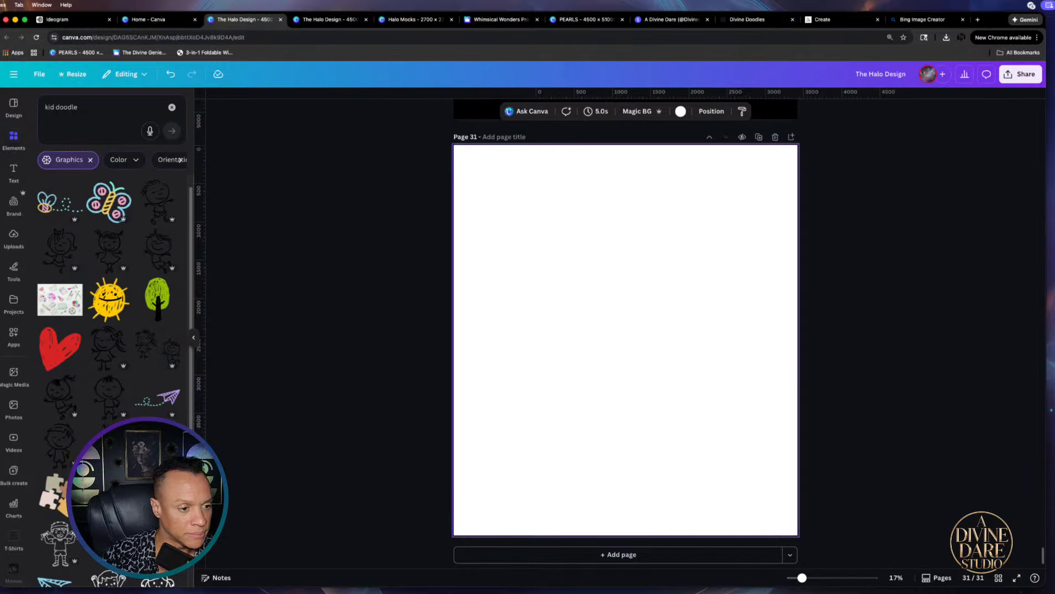
scroll(110, 352, down, 5)
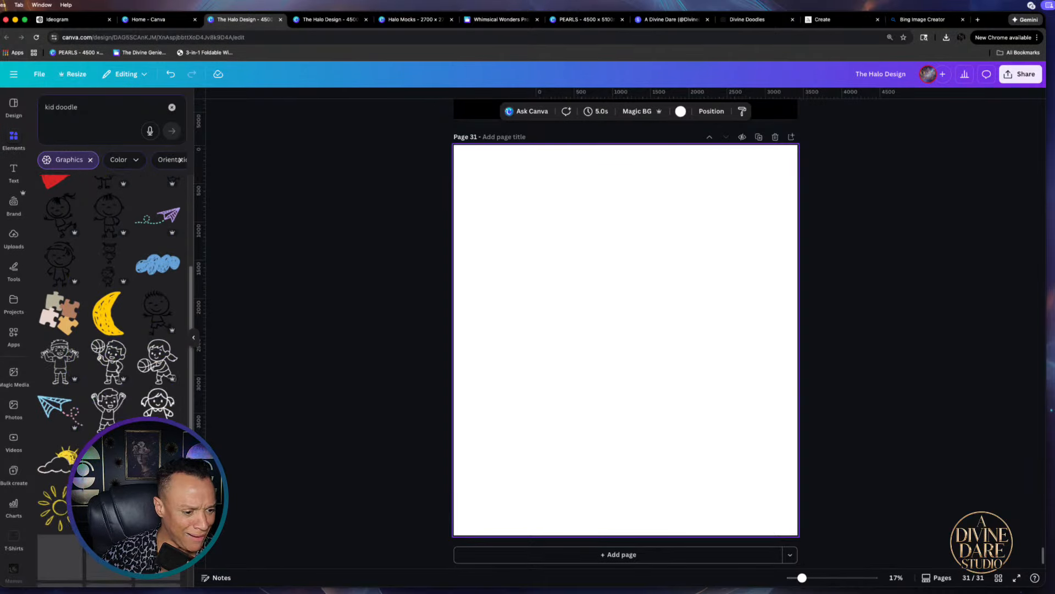
scroll(108, 213, down, 6)
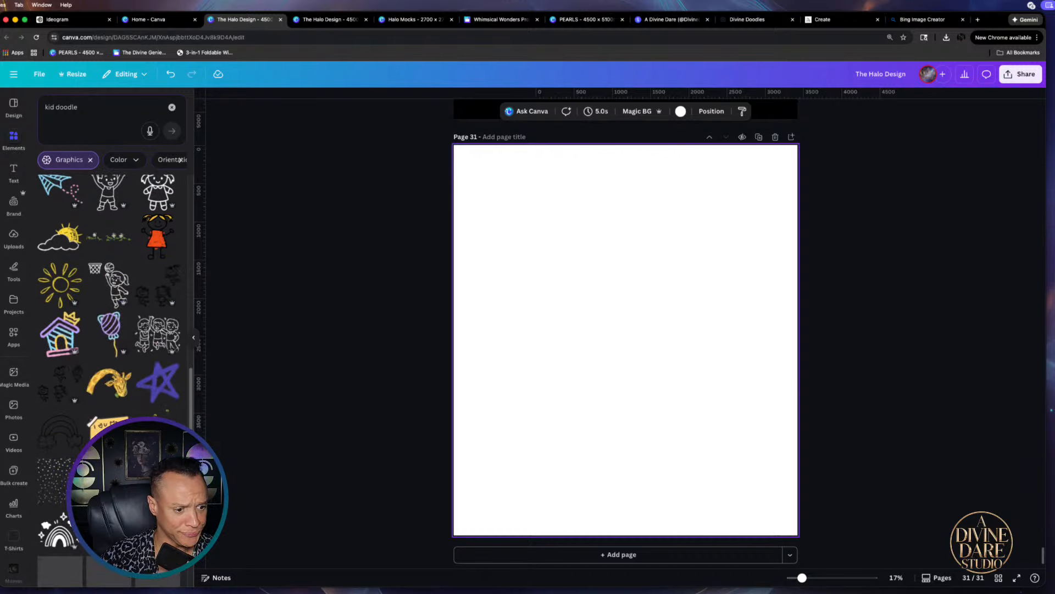
scroll(109, 213, down, 5)
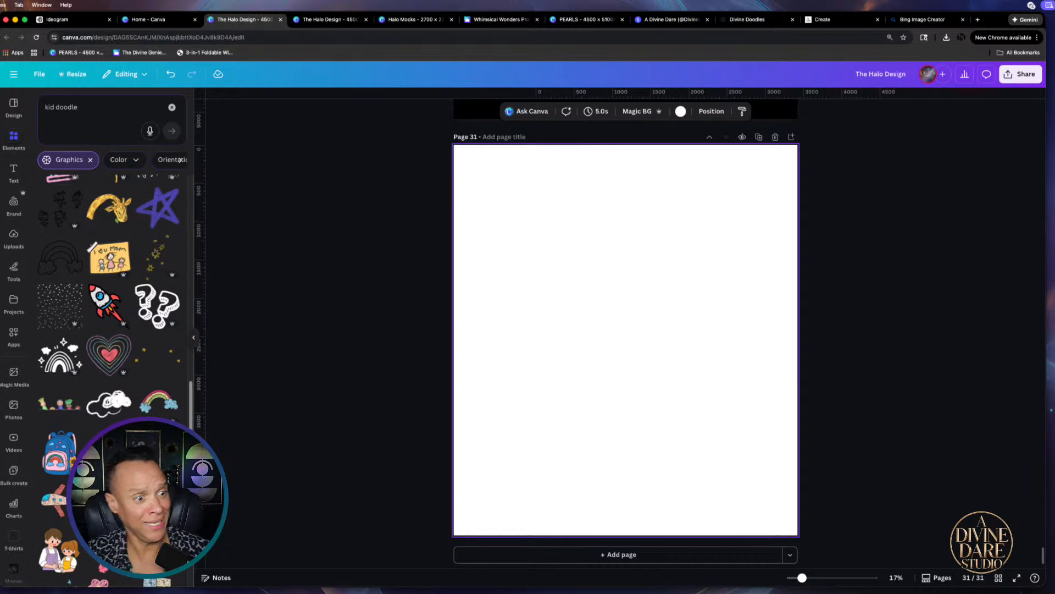
scroll(123, 397, down, 7)
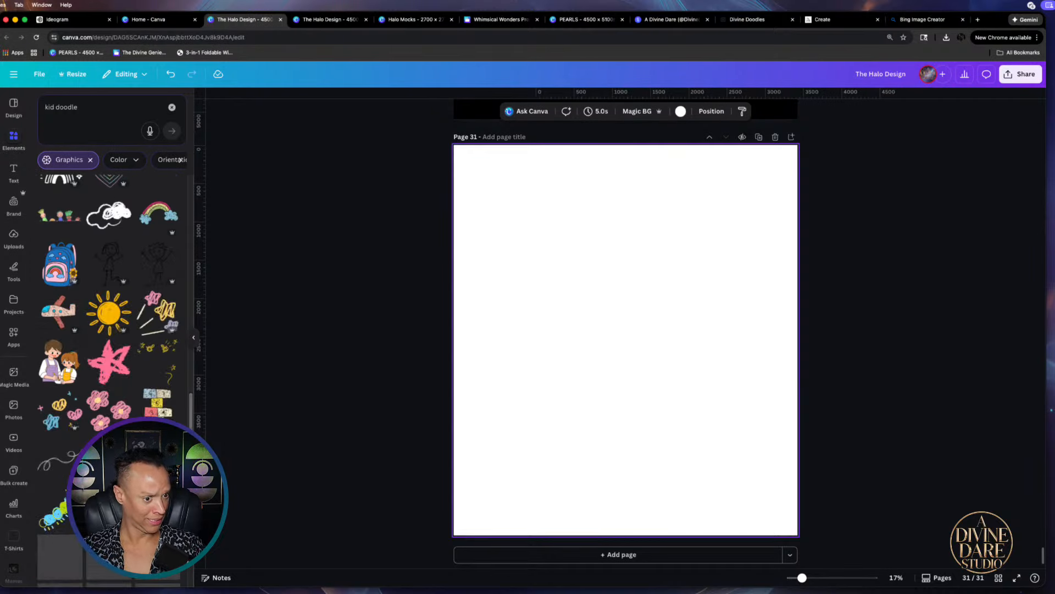
scroll(123, 397, down, 2)
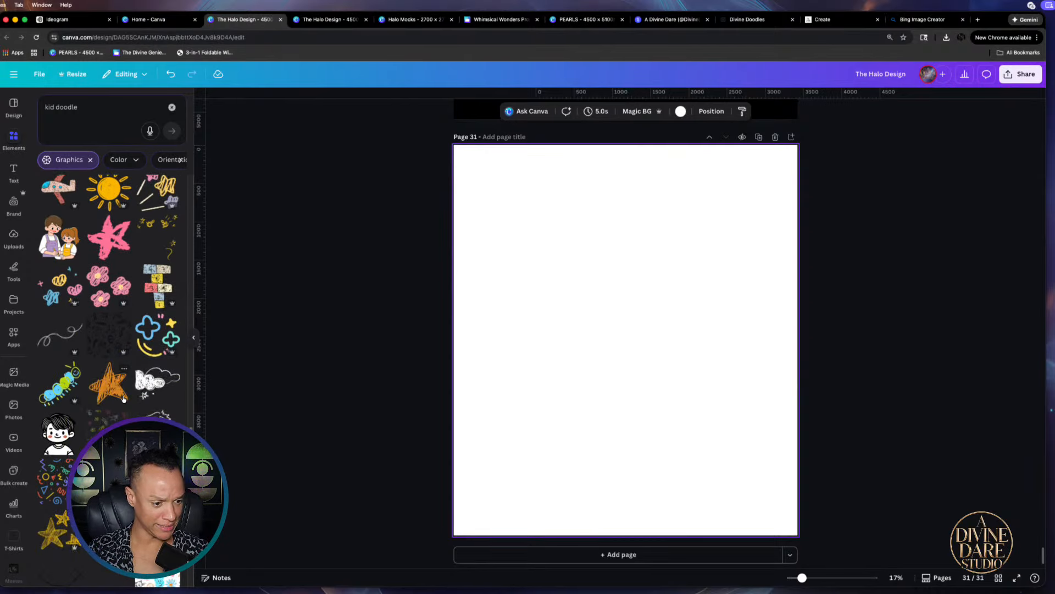
click(157, 426)
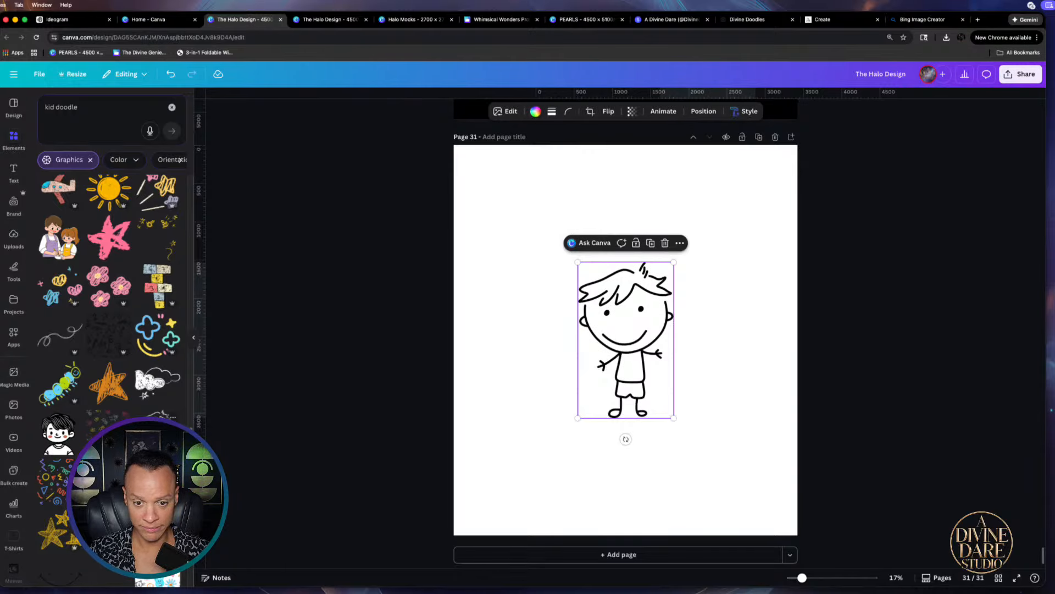
Try the pigtailed girl doodle beside the boy, then delete the girl from the page
scroll(110, 329, down, 3)
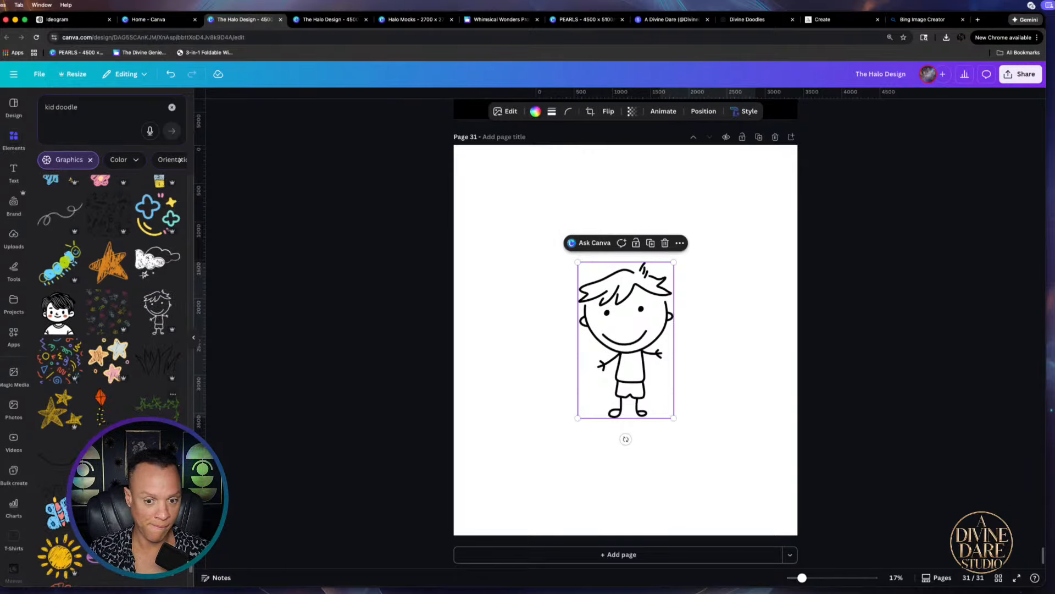
scroll(174, 413, down, 3)
click(165, 416)
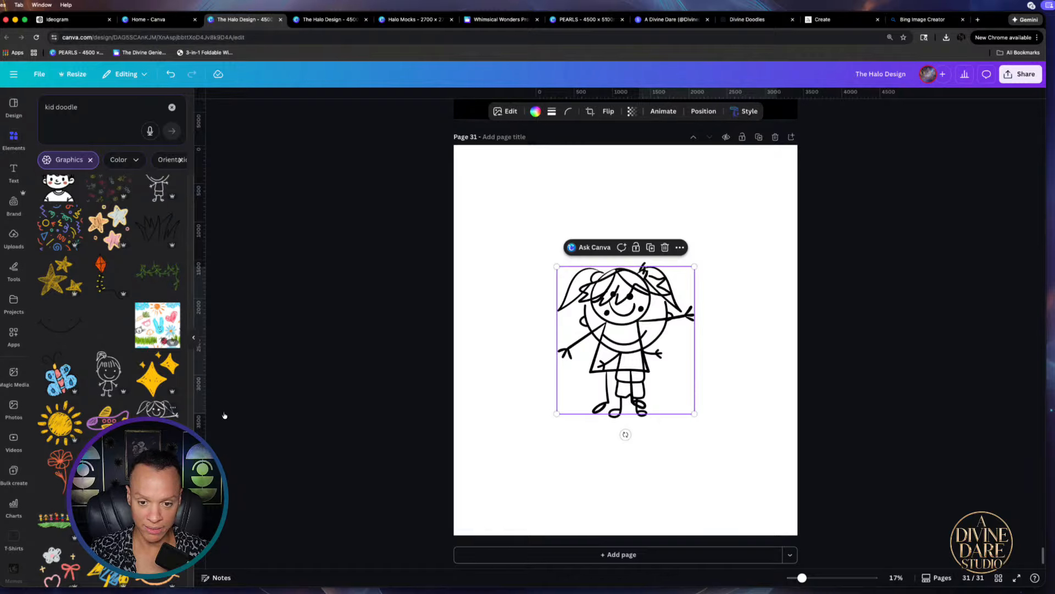
drag(584, 386, 495, 391)
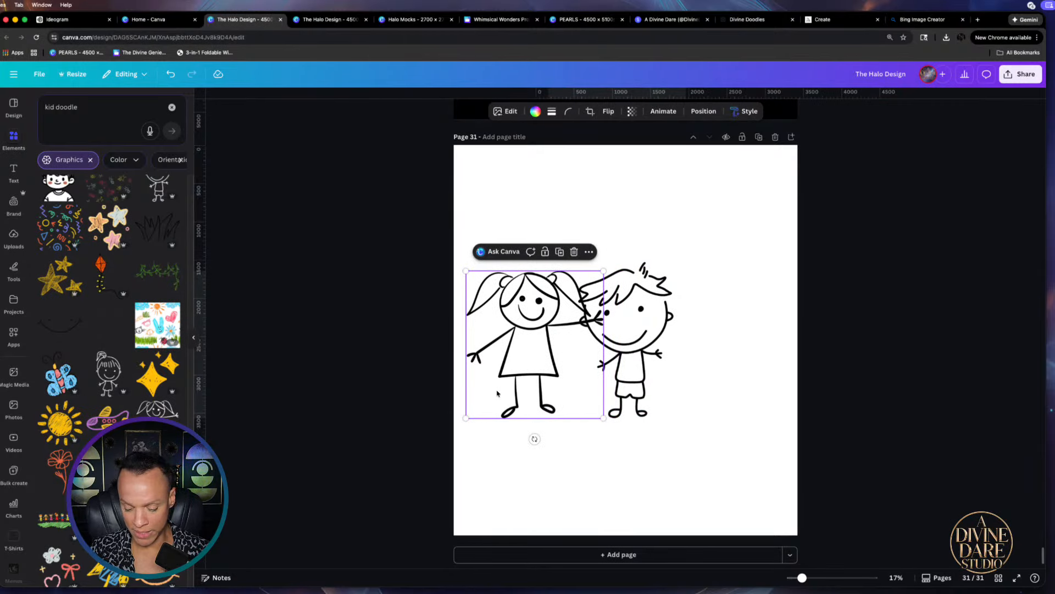
key(Delete)
Replace the boy doodle on the page with the orange grumpy sun doodle from the kid doodle graphics
scroll(142, 385, down, 10)
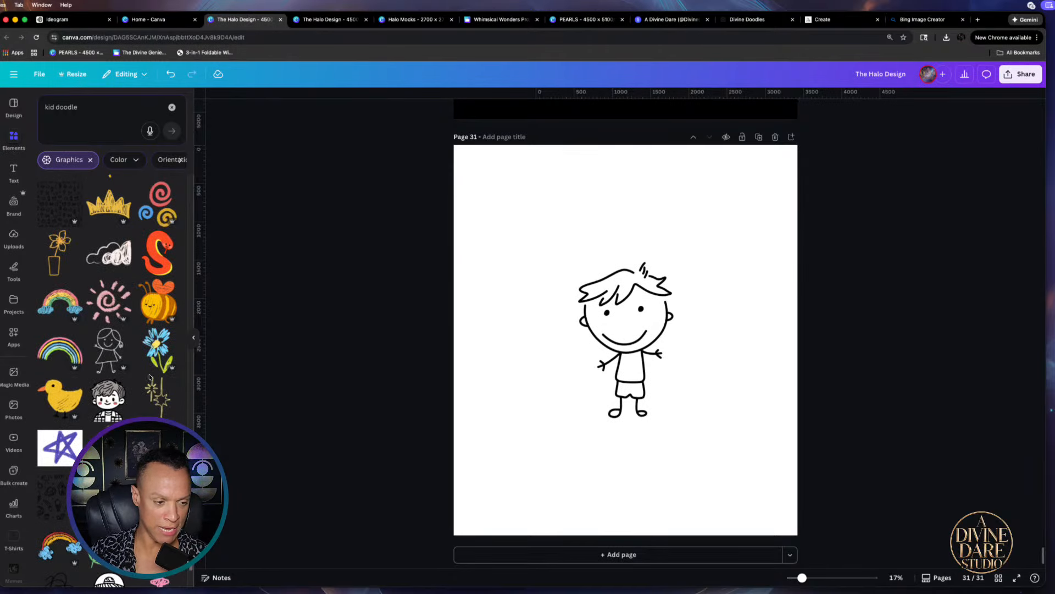
scroll(149, 377, down, 3)
scroll(149, 377, down, 5)
scroll(148, 378, down, 2)
scroll(146, 376, down, 4)
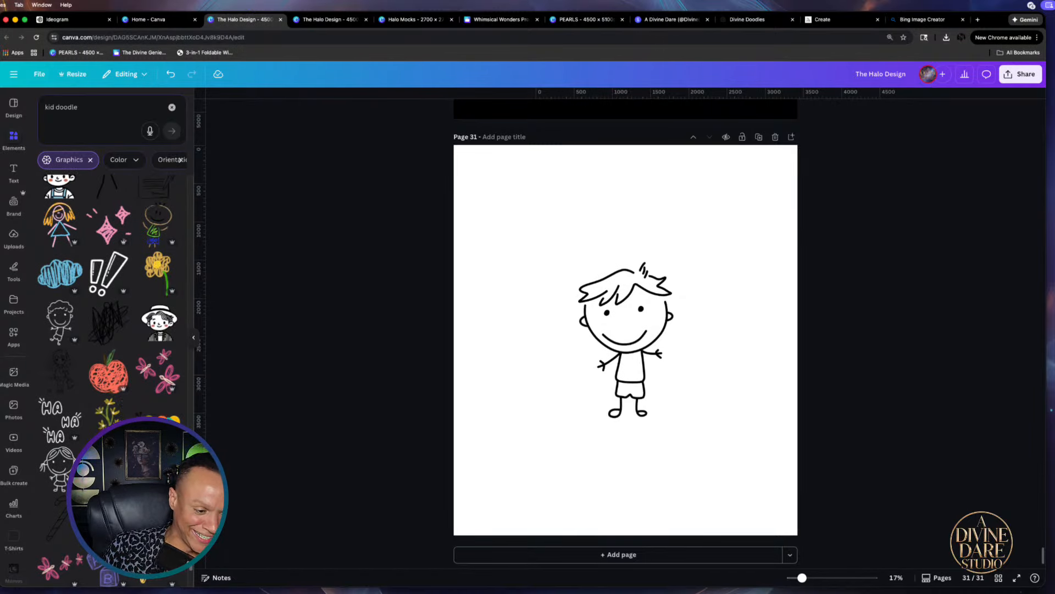
click(157, 467)
drag(609, 391, 554, 304)
click(644, 408)
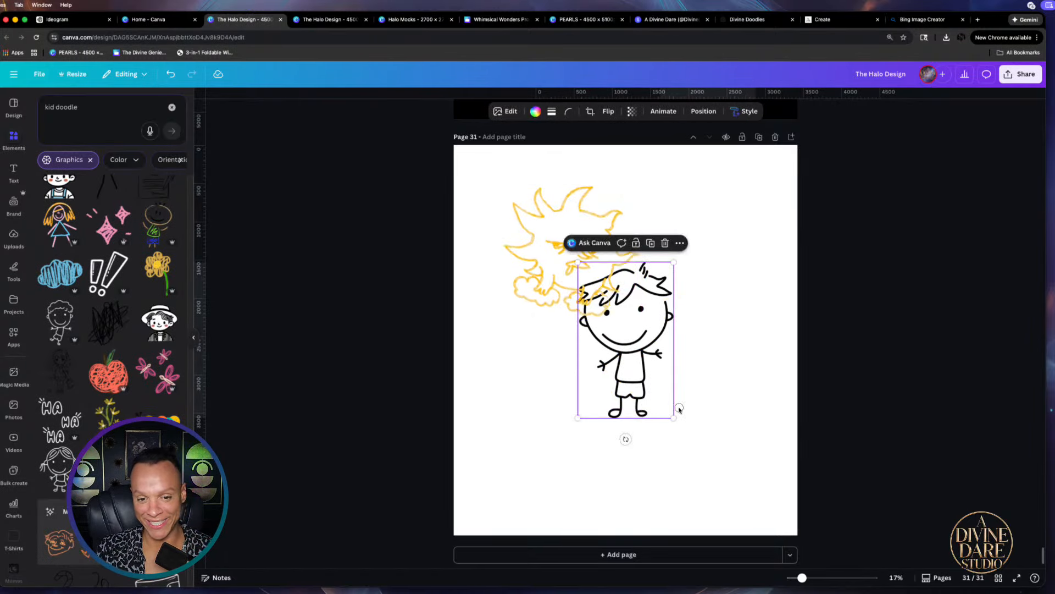
drag(645, 409, 705, 415)
key(Delete)
Move the grumpy sun doodle to about the middle of the page and recolour its orange lines black
click(565, 279)
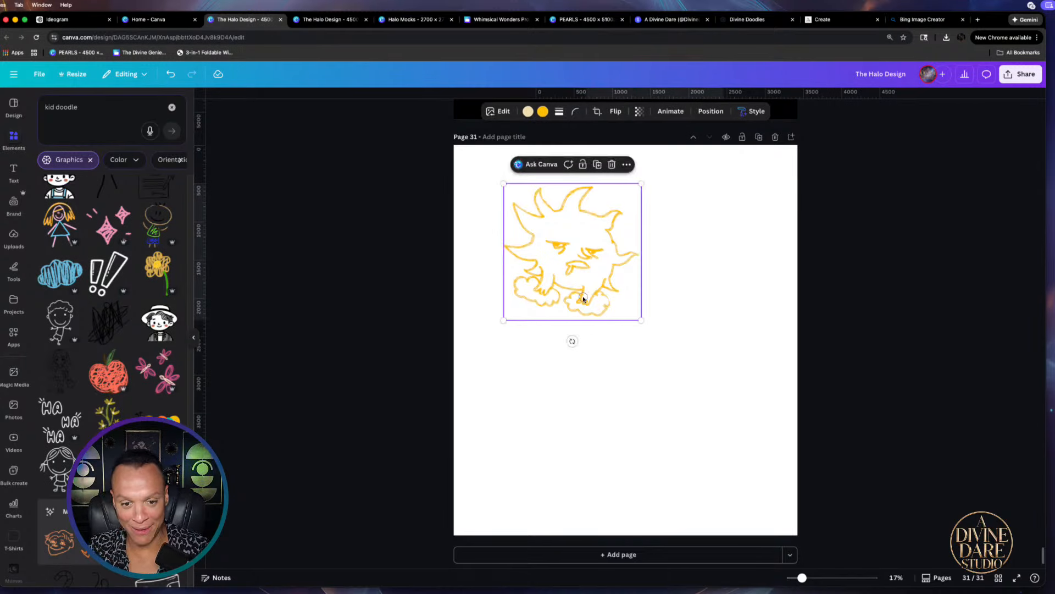
drag(565, 278, 615, 356)
click(542, 111)
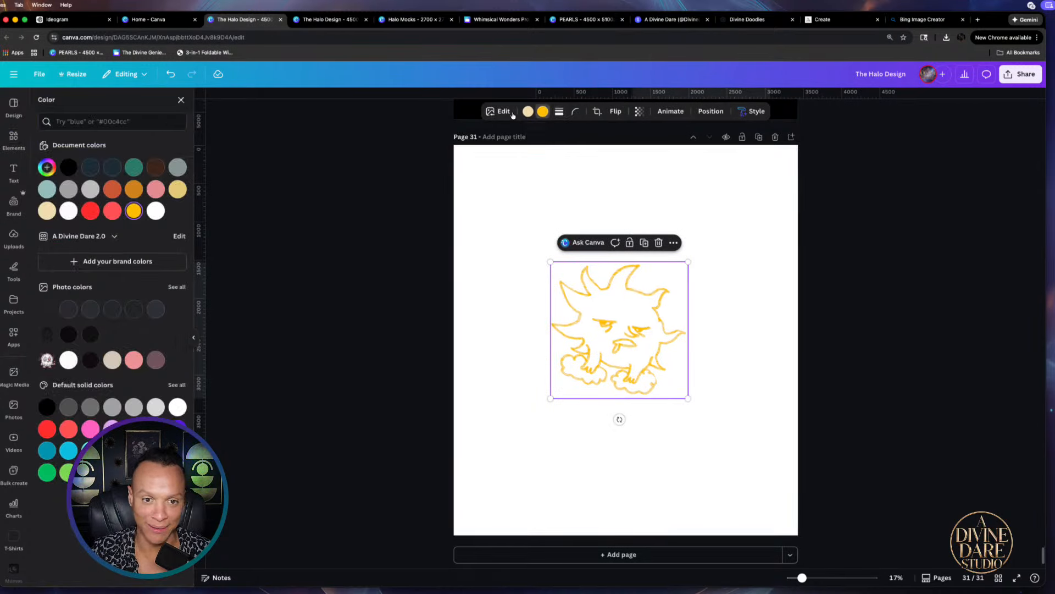
click(68, 167)
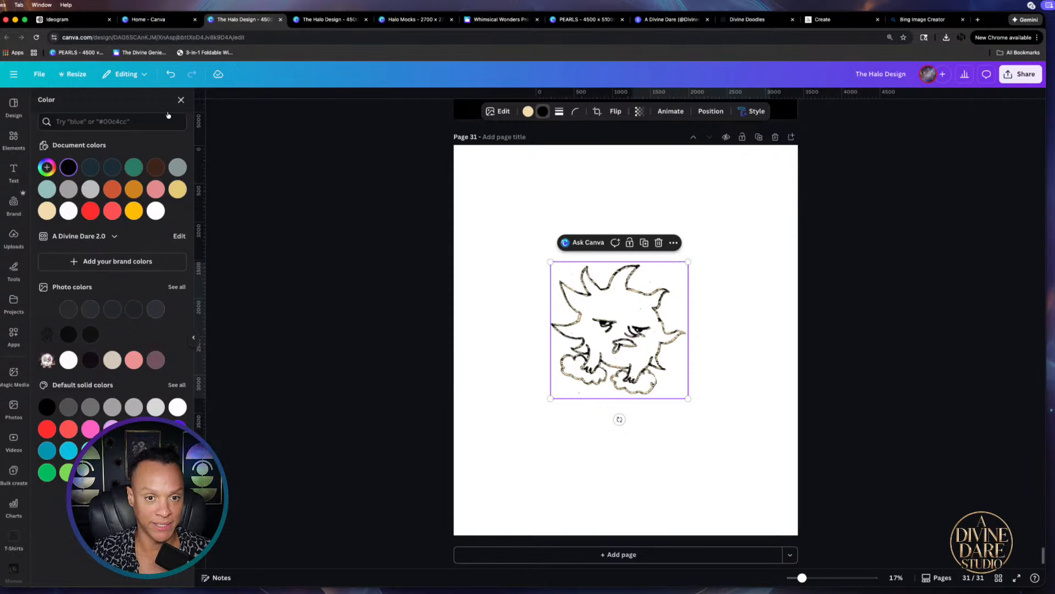
Browse further kid doodle graphics and delete the grumpy sun doodle from the page
click(14, 139)
scroll(104, 316, down, 5)
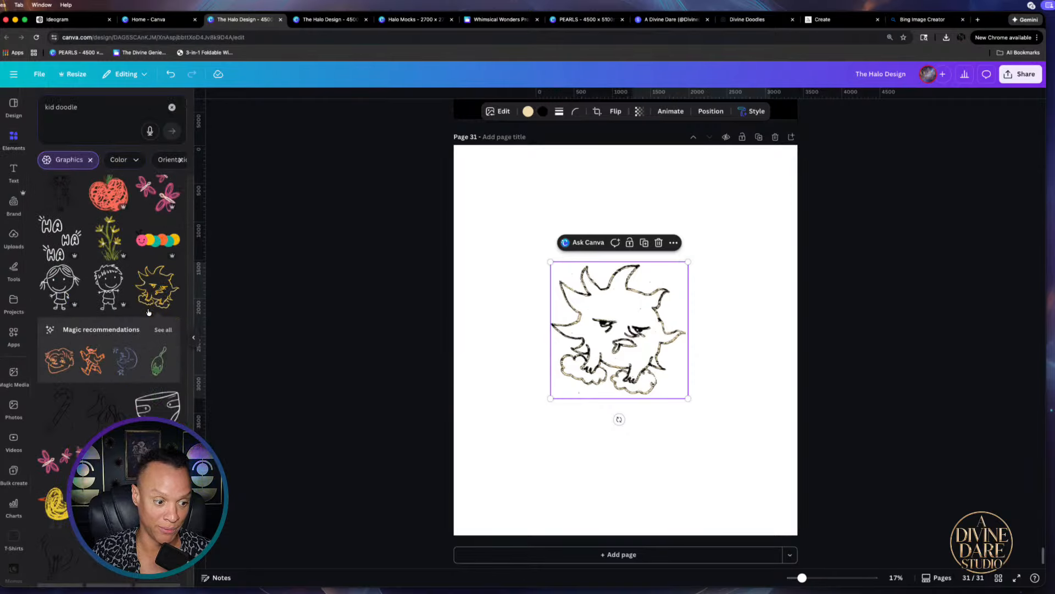
scroll(103, 316, down, 5)
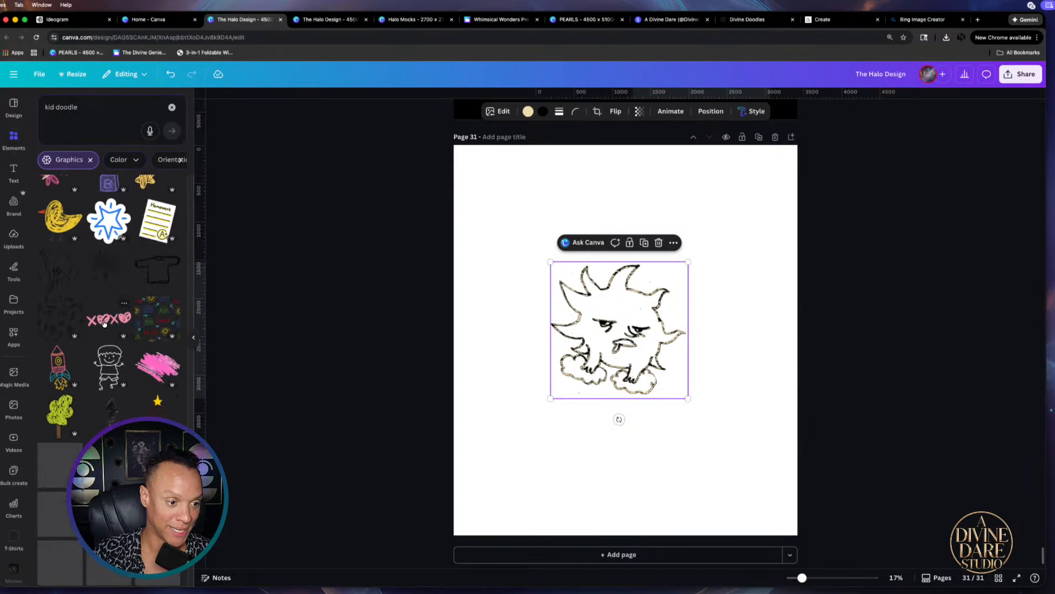
scroll(103, 321, down, 5)
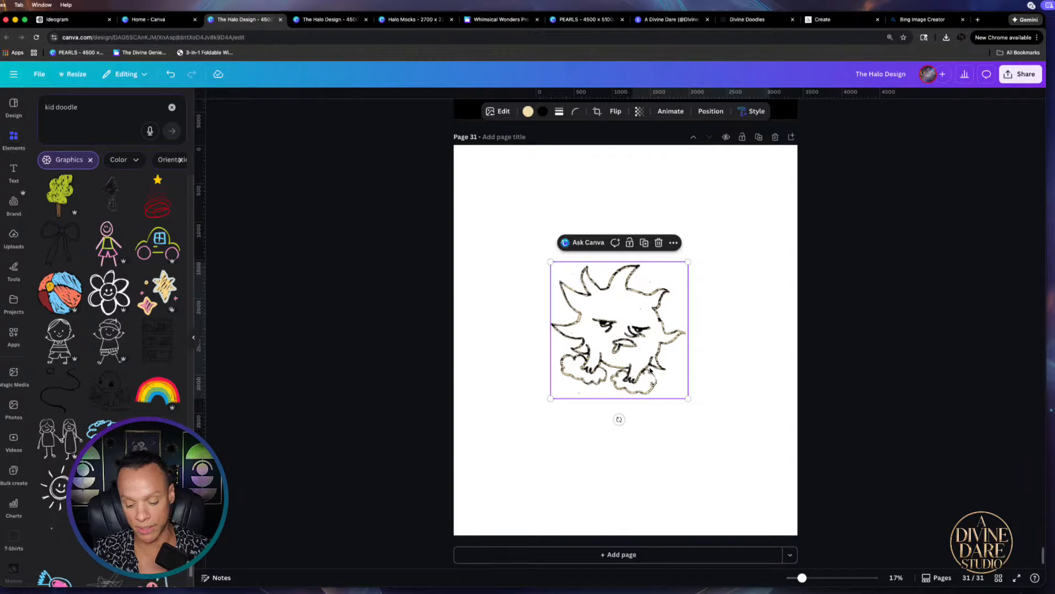
key(Delete)
Browse further down the kid doodle graphics for a doodle that suits the blank page
scroll(120, 375, down, 5)
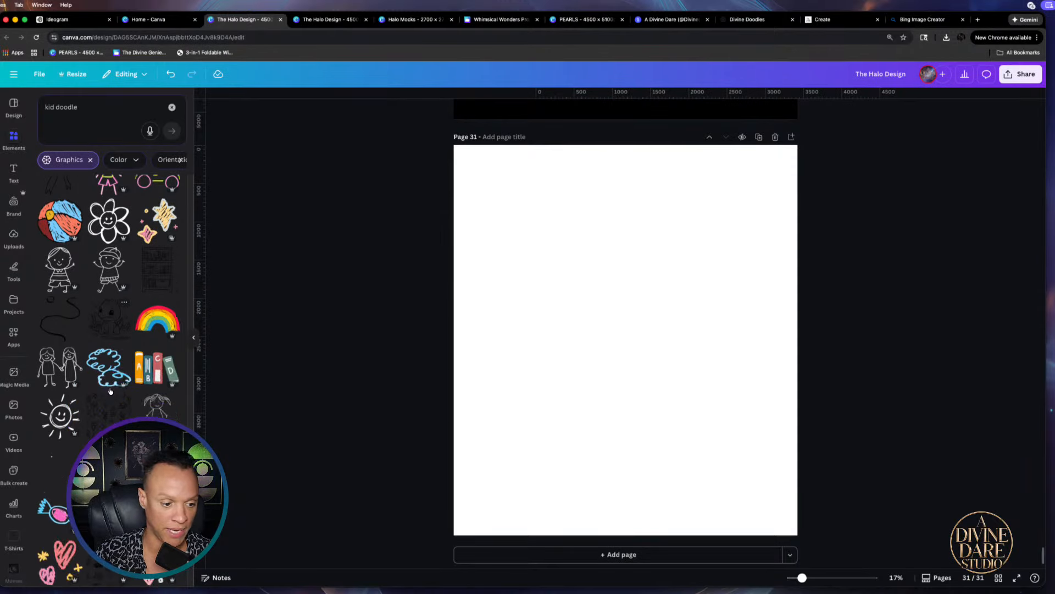
scroll(120, 375, down, 3)
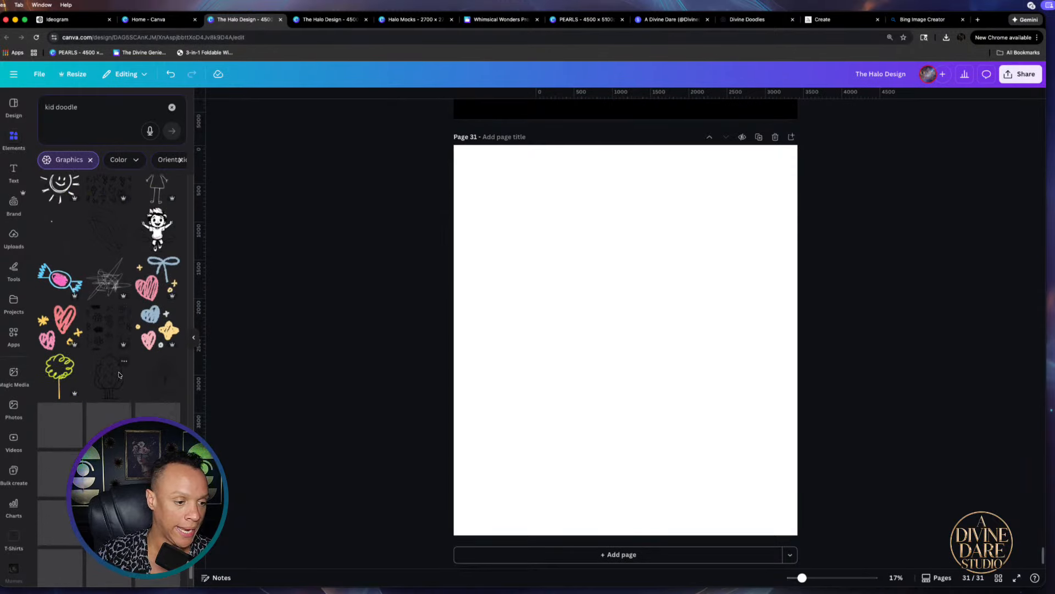
scroll(110, 374, down, 4)
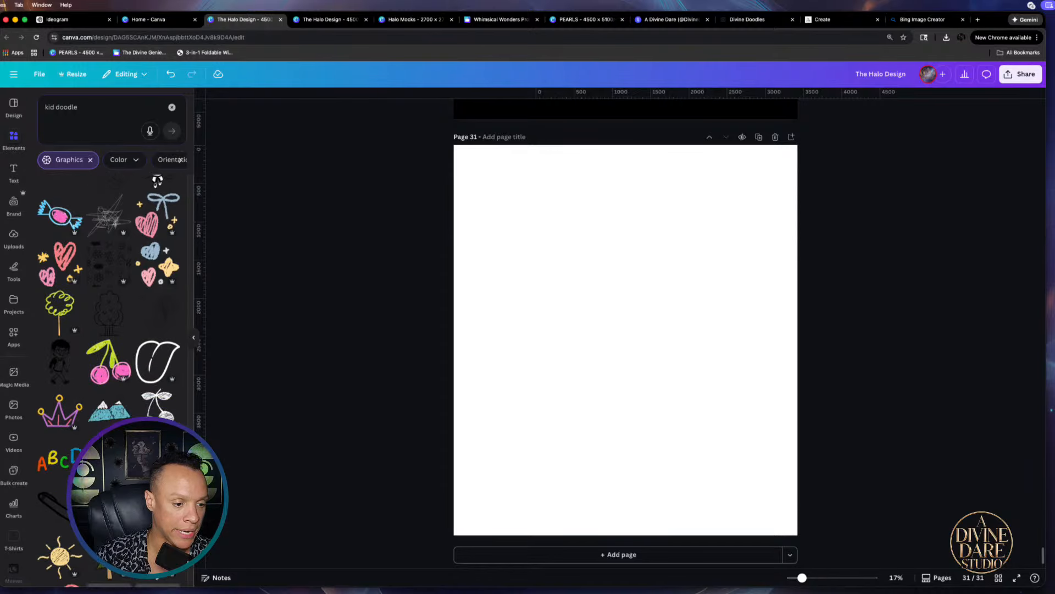
scroll(110, 374, down, 4)
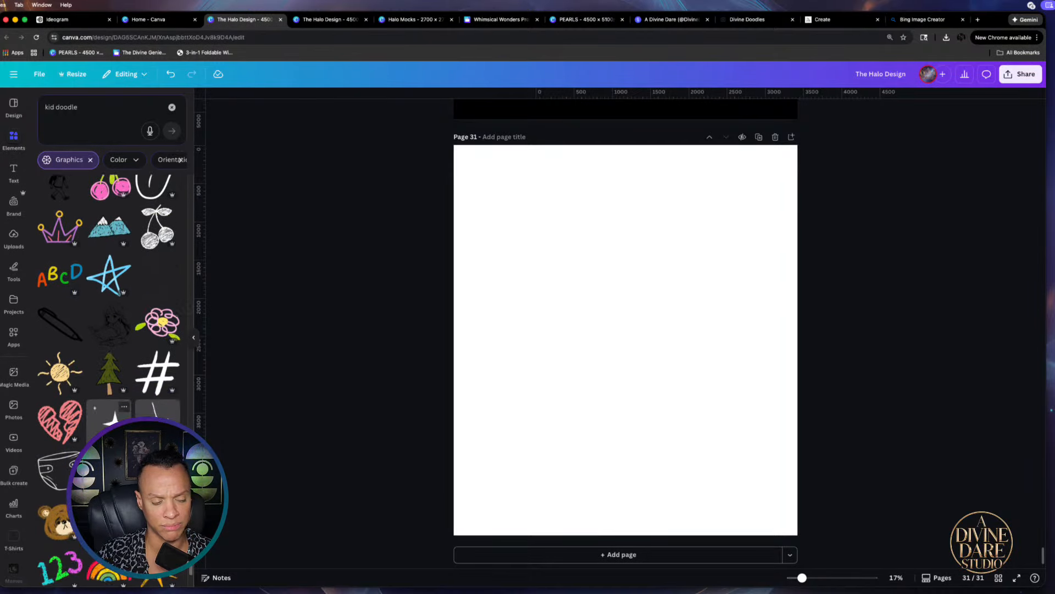
scroll(110, 330, down, 1)
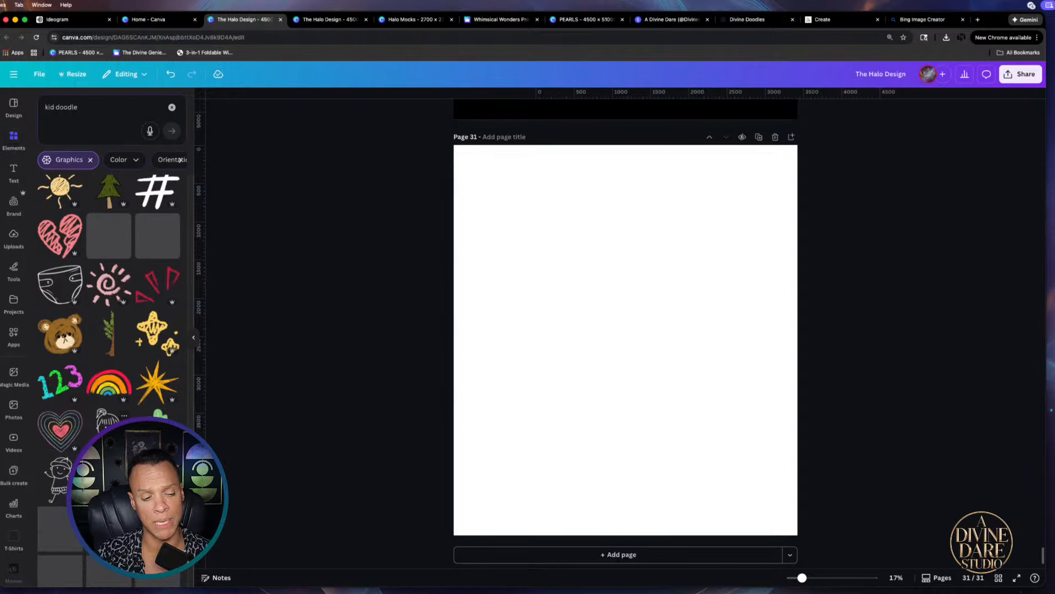
scroll(109, 330, down, 4)
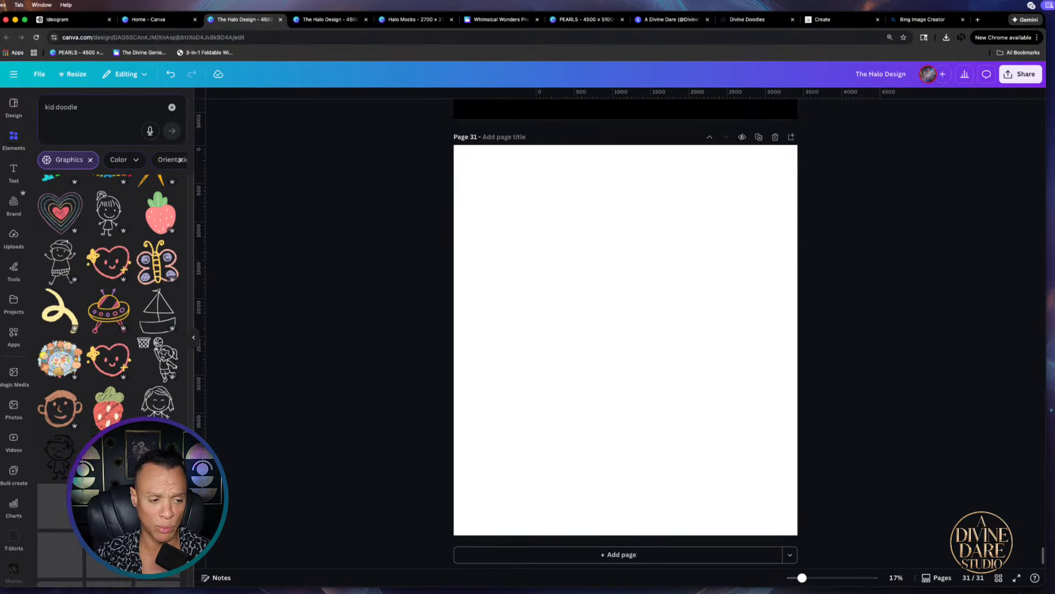
scroll(110, 341, down, 5)
scroll(120, 363, down, 5)
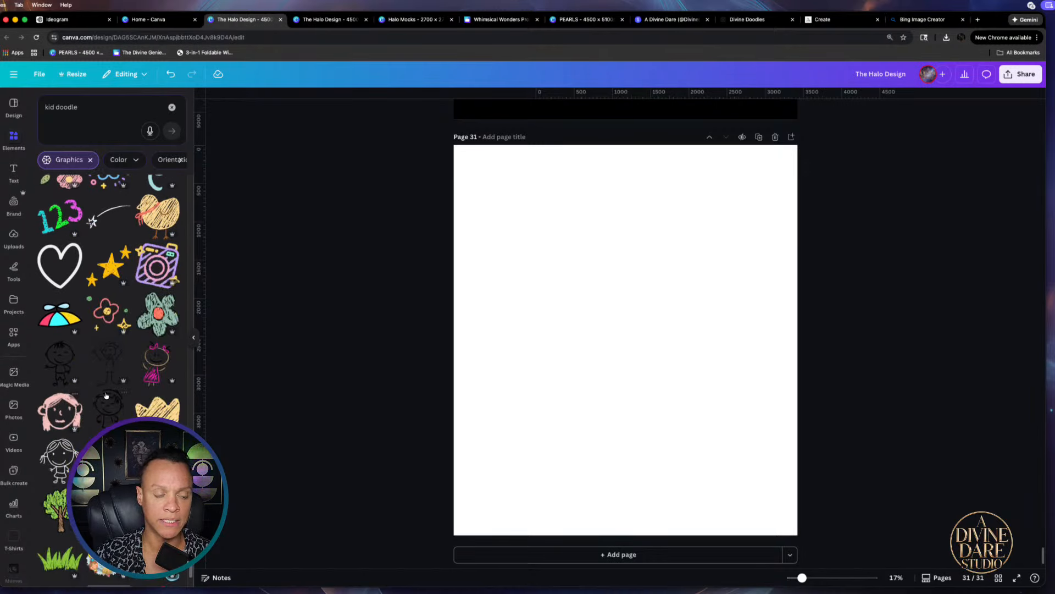
scroll(110, 330, down, 2)
scroll(59, 457, down, 6)
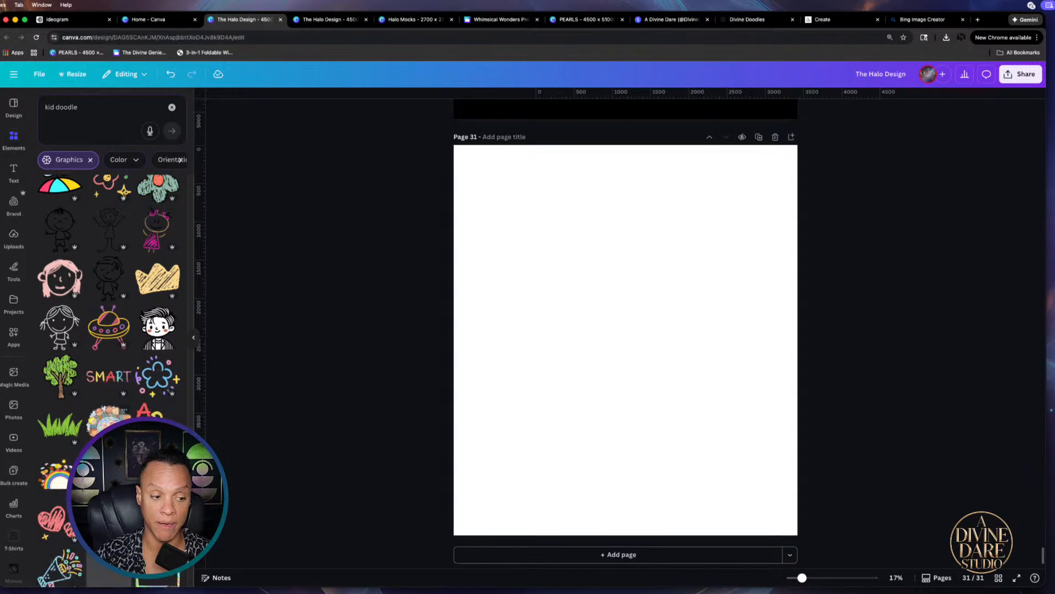
scroll(108, 308, down, 2)
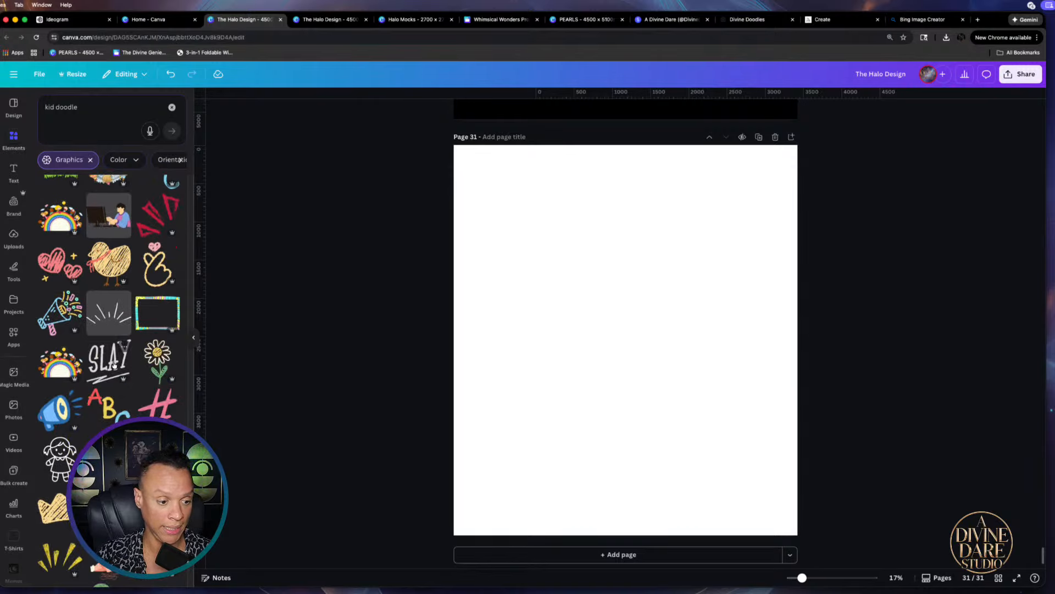
scroll(114, 365, down, 6)
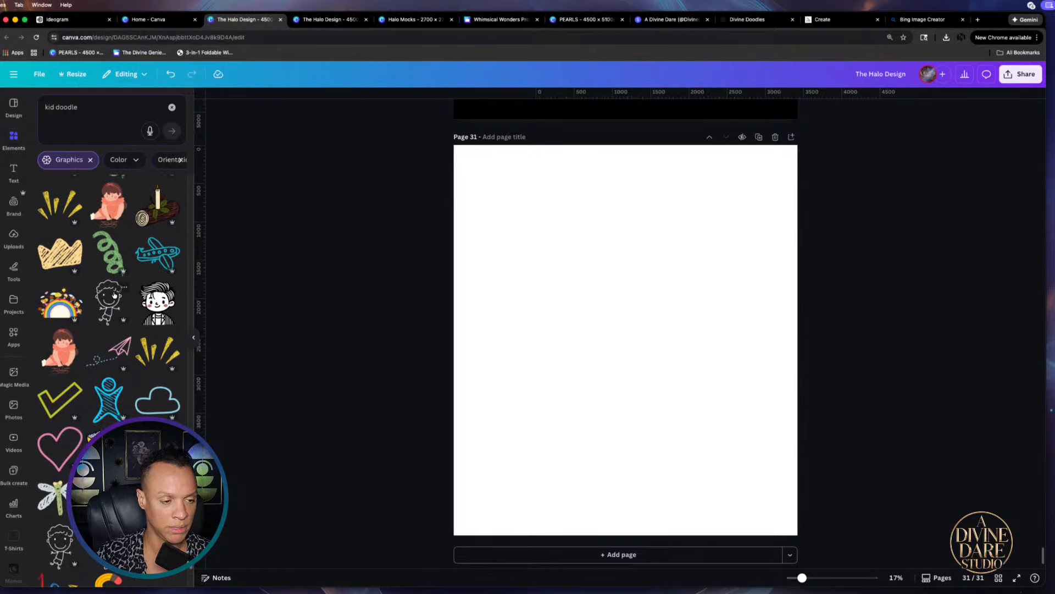
scroll(116, 329, down, 5)
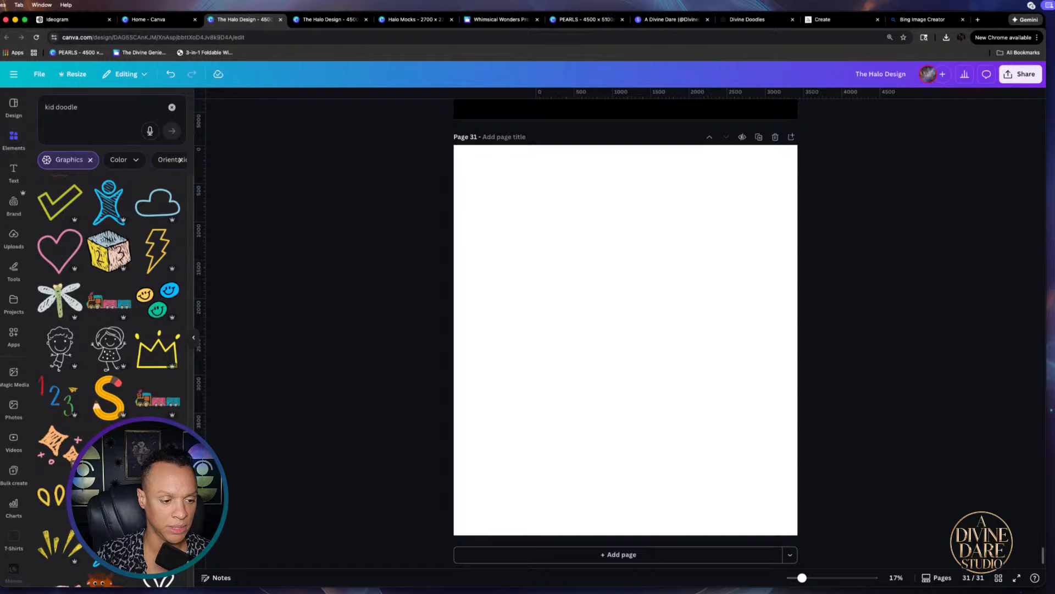
scroll(112, 357, down, 5)
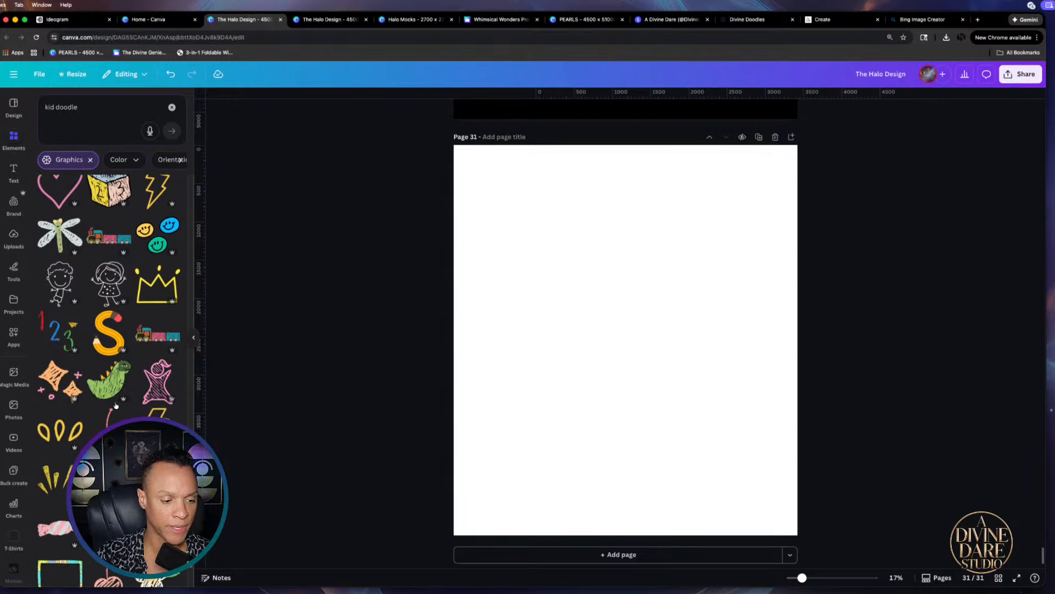
scroll(115, 405, down, 4)
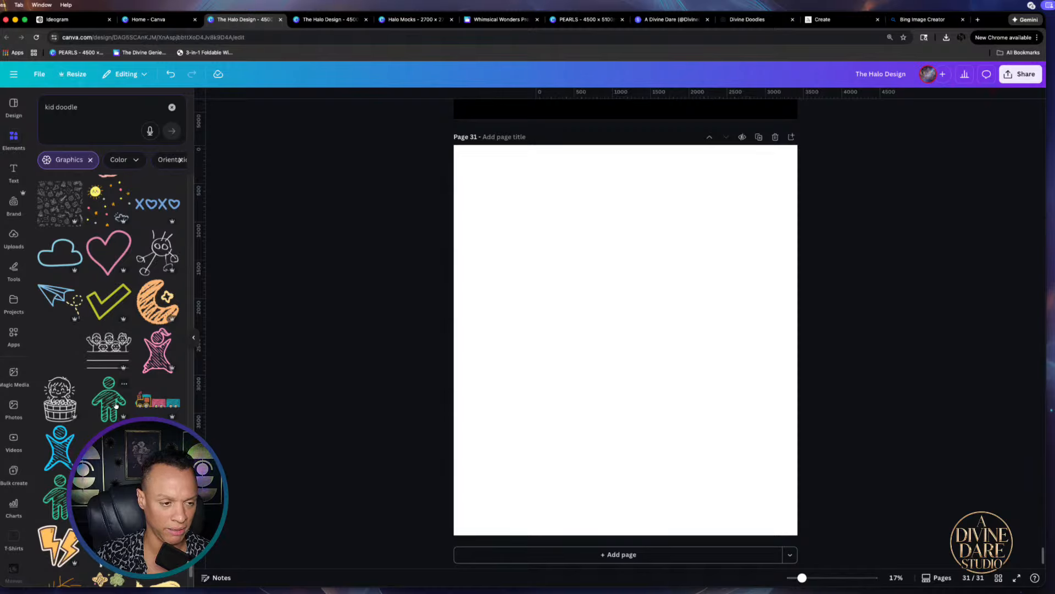
scroll(116, 405, down, 3)
scroll(115, 405, down, 3)
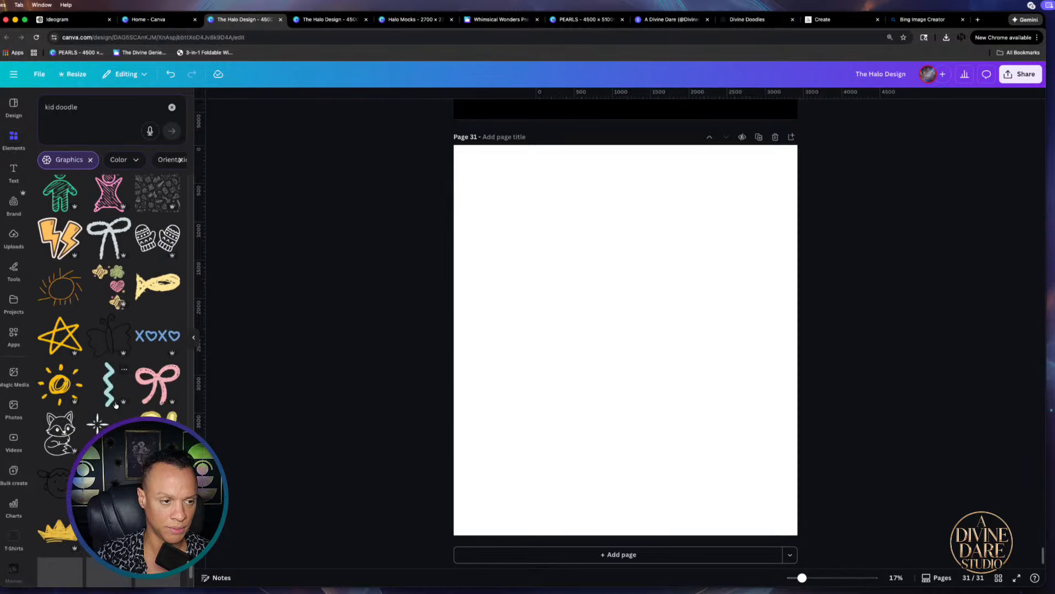
scroll(116, 405, down, 5)
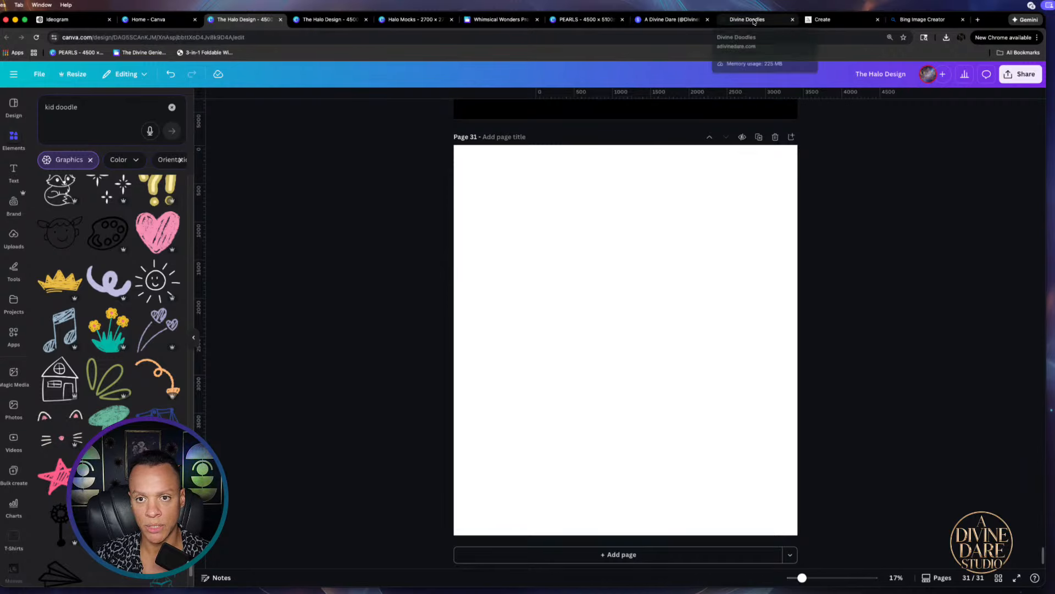
Switch to the Divine Doodles prompt generator and look through its line style options without changing the selection
click(684, 19)
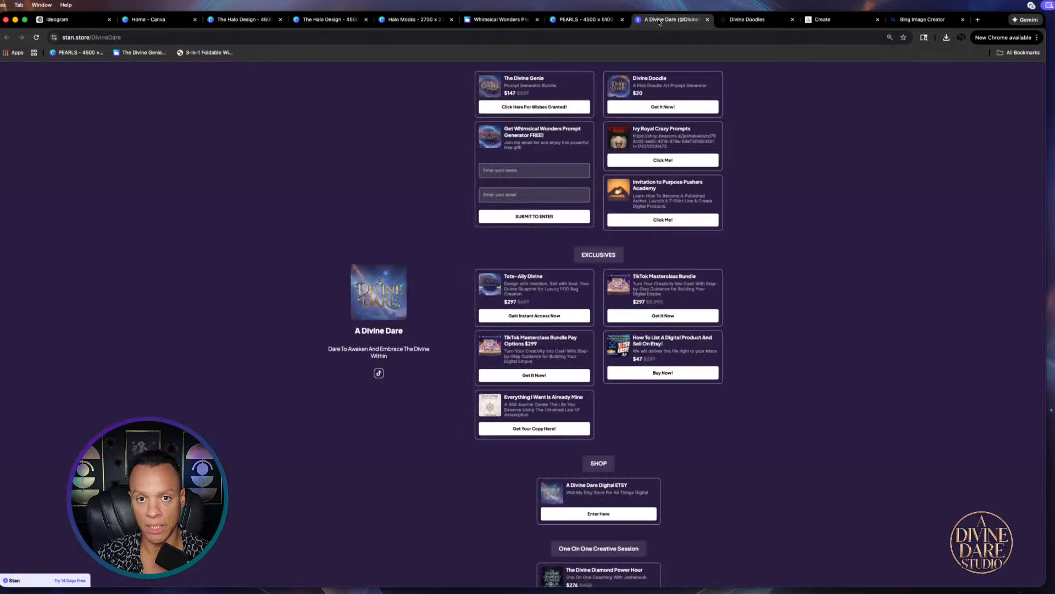
click(750, 19)
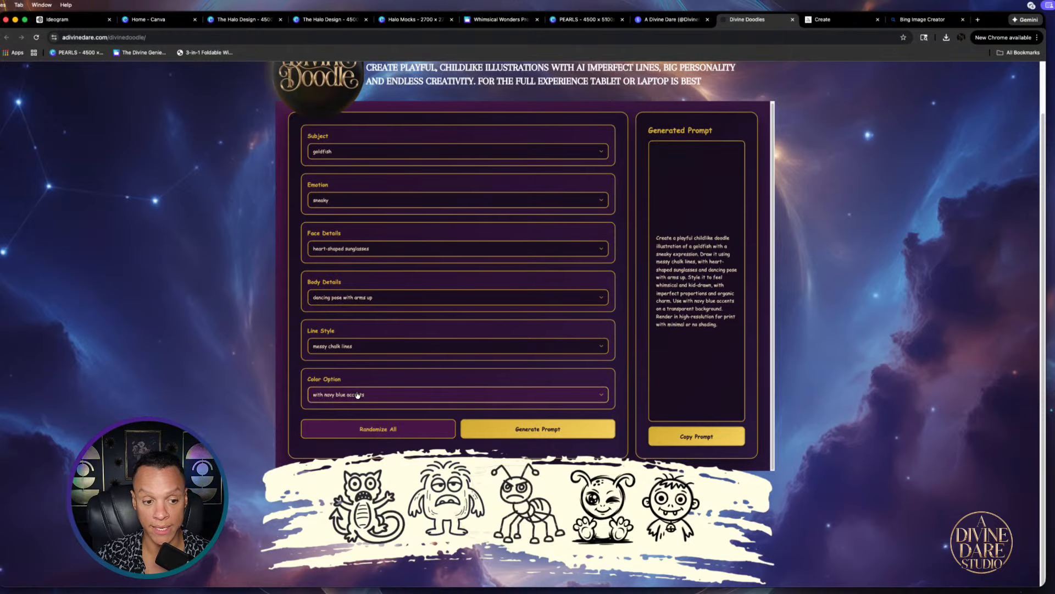
click(599, 346)
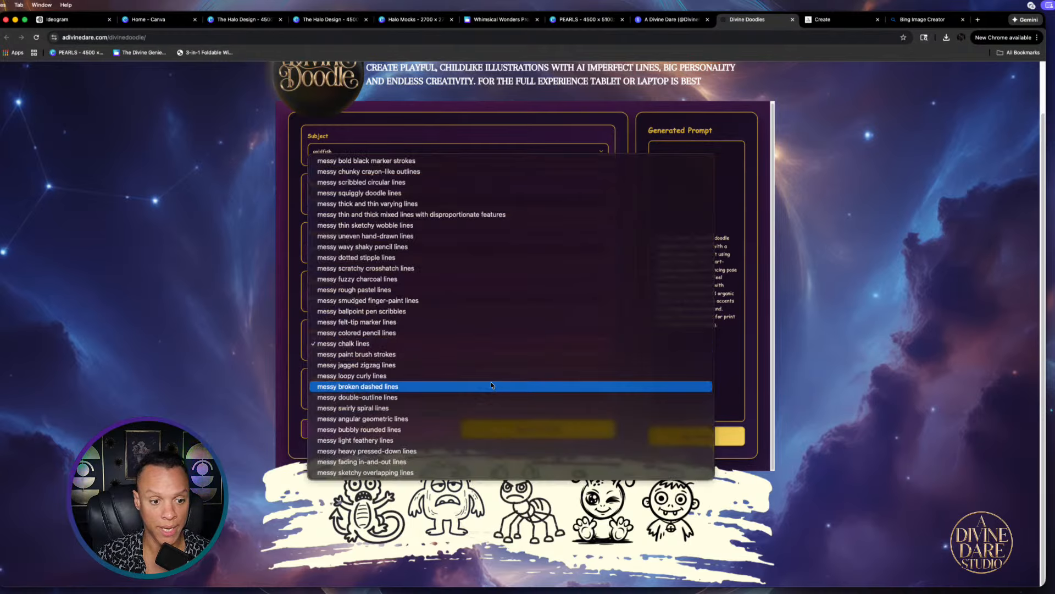
click(235, 300)
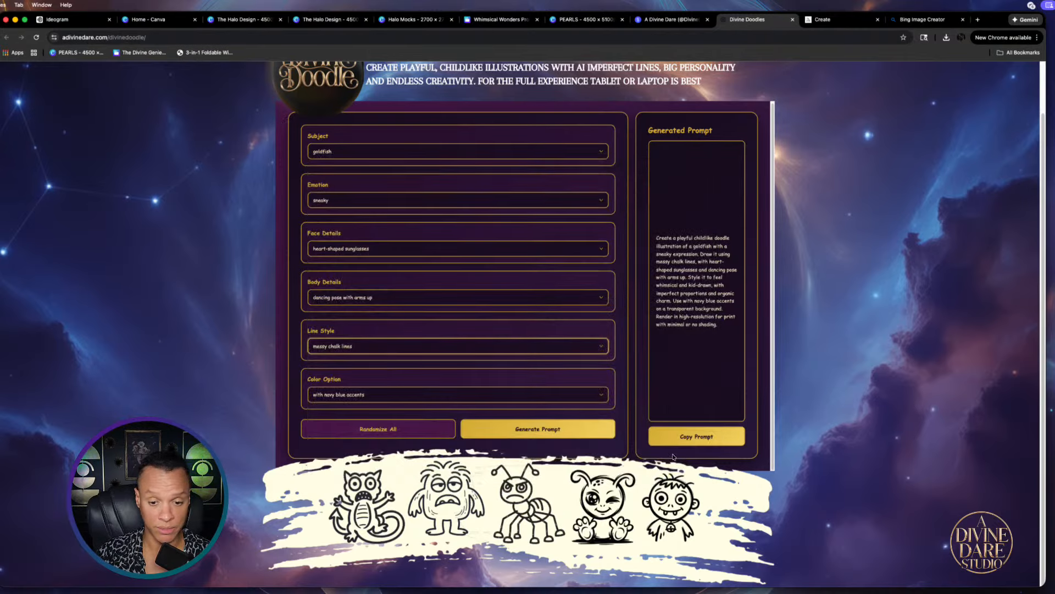
Randomize all doodle options repeatedly until the subject is a proud hot air balloon laying down flat, and copy the generated prompt
click(379, 428)
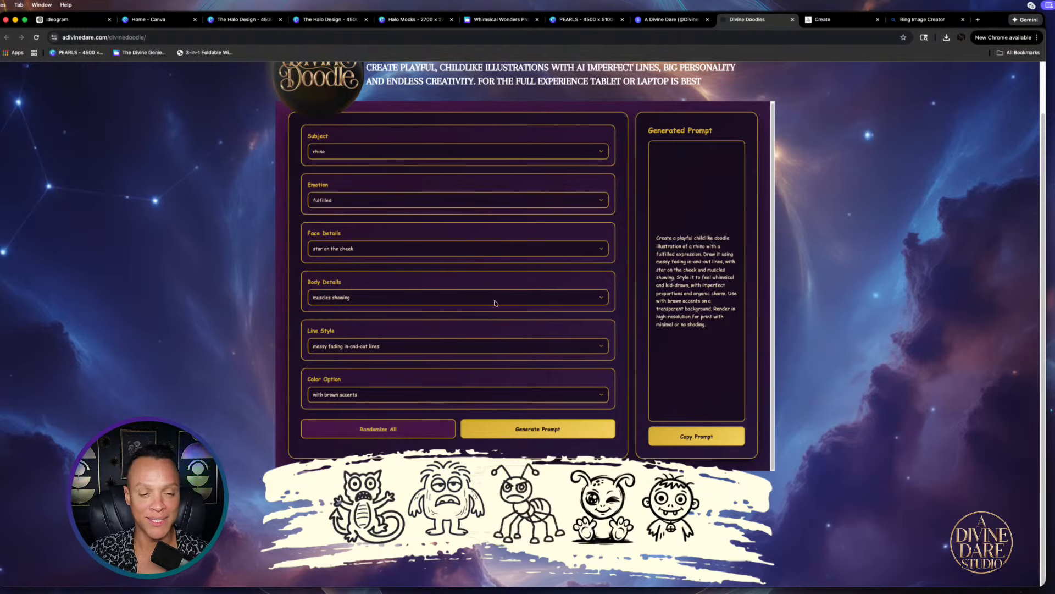
click(374, 430)
click(373, 430)
click(374, 430)
click(374, 430)
click(374, 431)
click(375, 431)
click(374, 430)
click(375, 430)
click(374, 429)
click(375, 430)
click(375, 431)
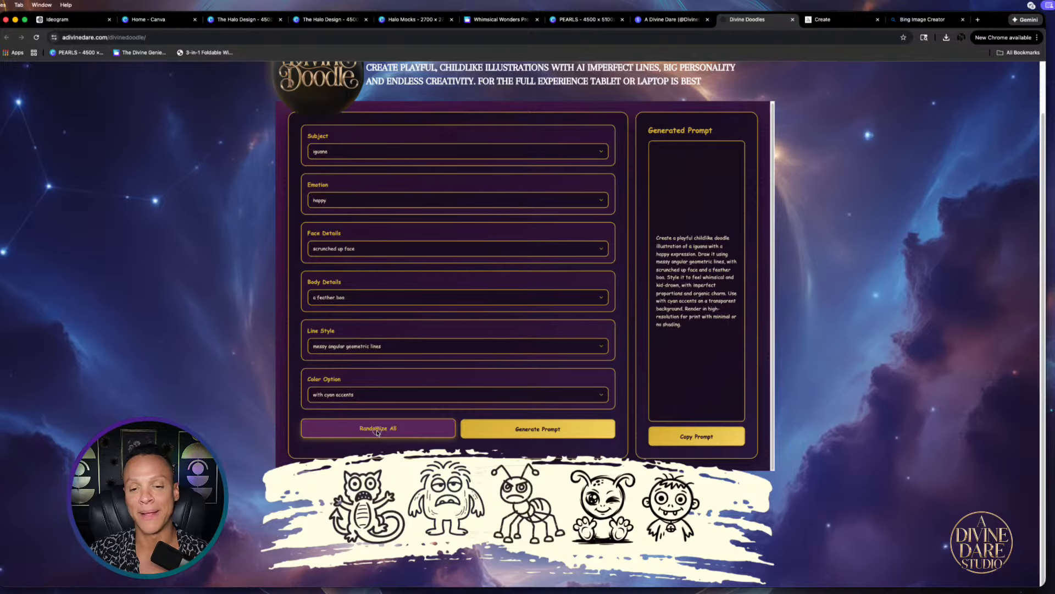
click(377, 432)
click(377, 430)
click(377, 430)
click(377, 430)
click(377, 430)
click(377, 431)
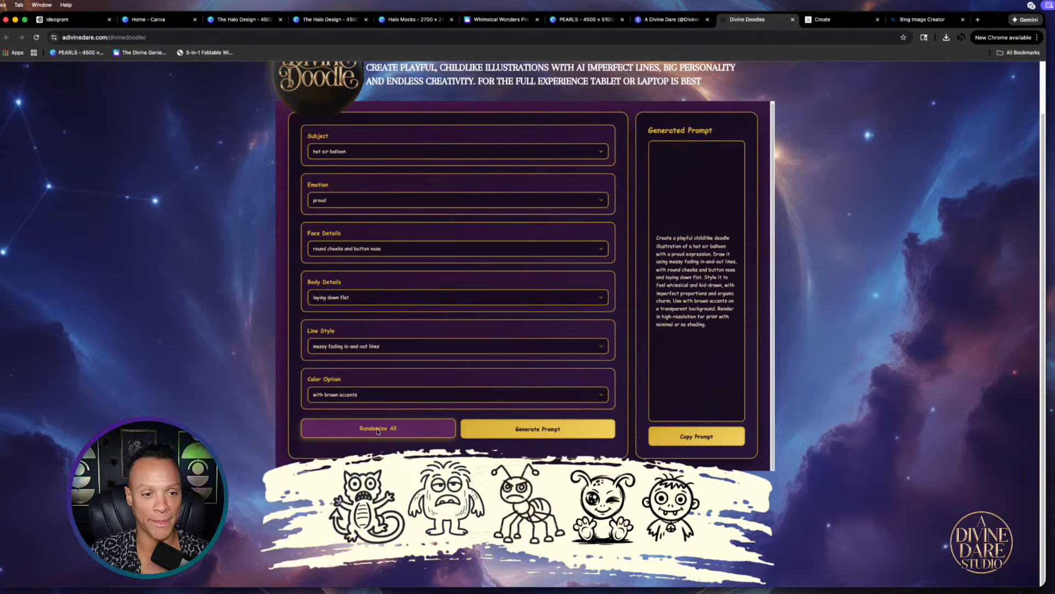
click(692, 437)
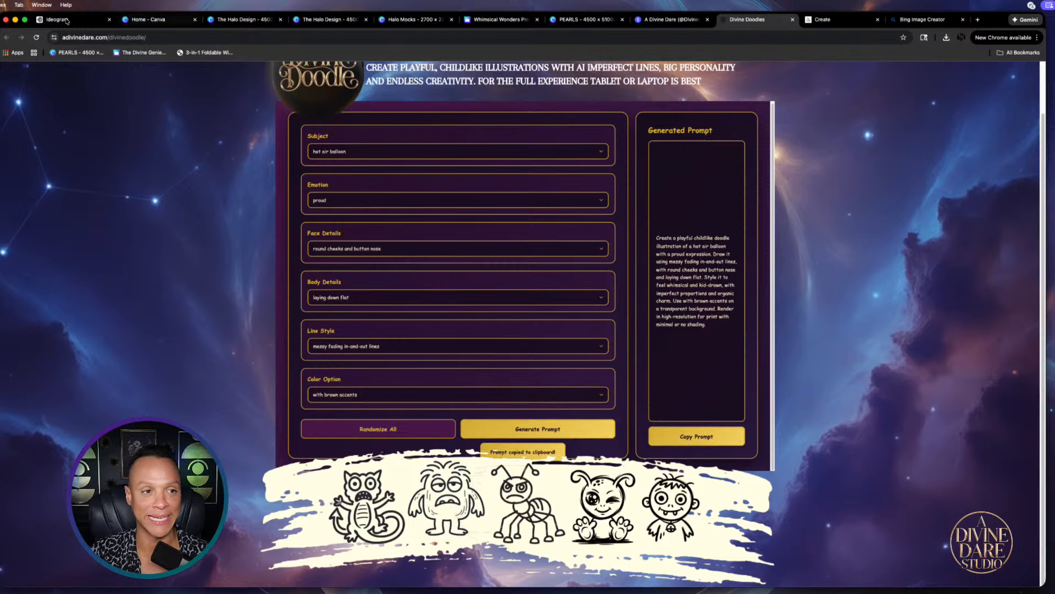
Switch to the Canva home page and set up Canva AI image generation with a 1:1 aspect ratio
click(141, 21)
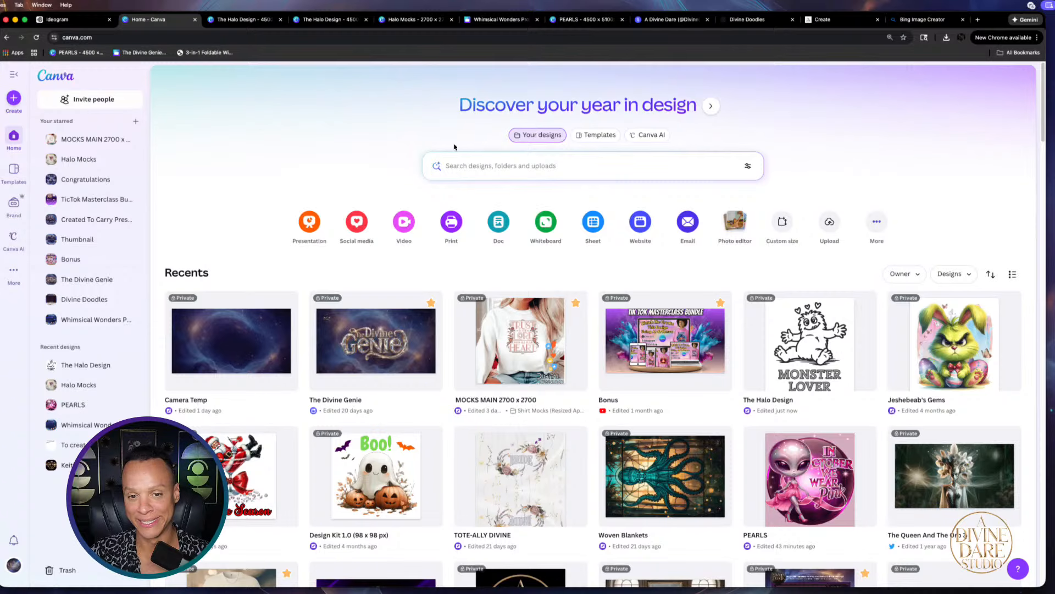
click(647, 135)
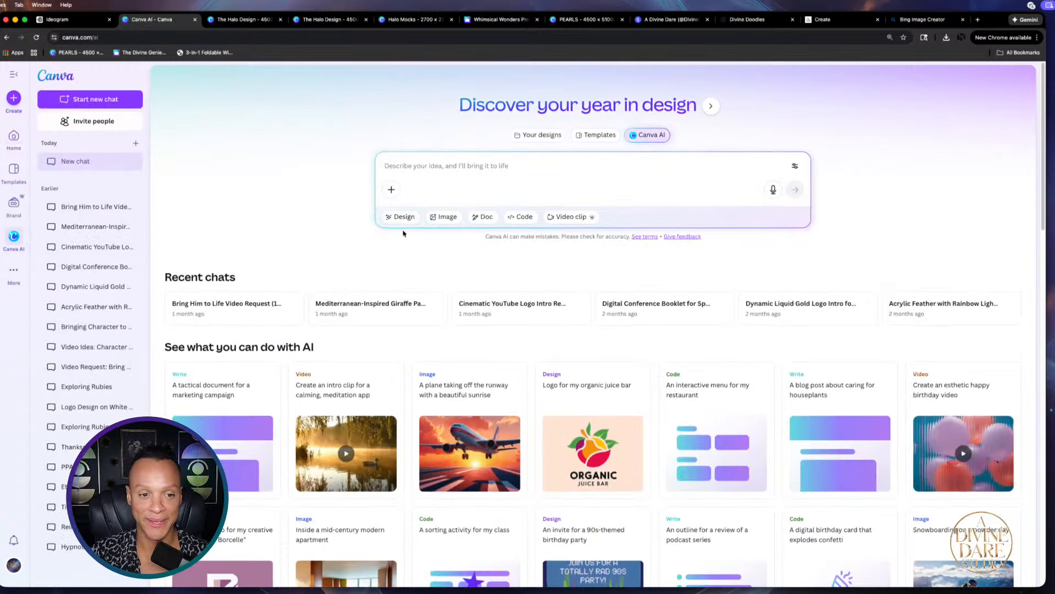
click(444, 216)
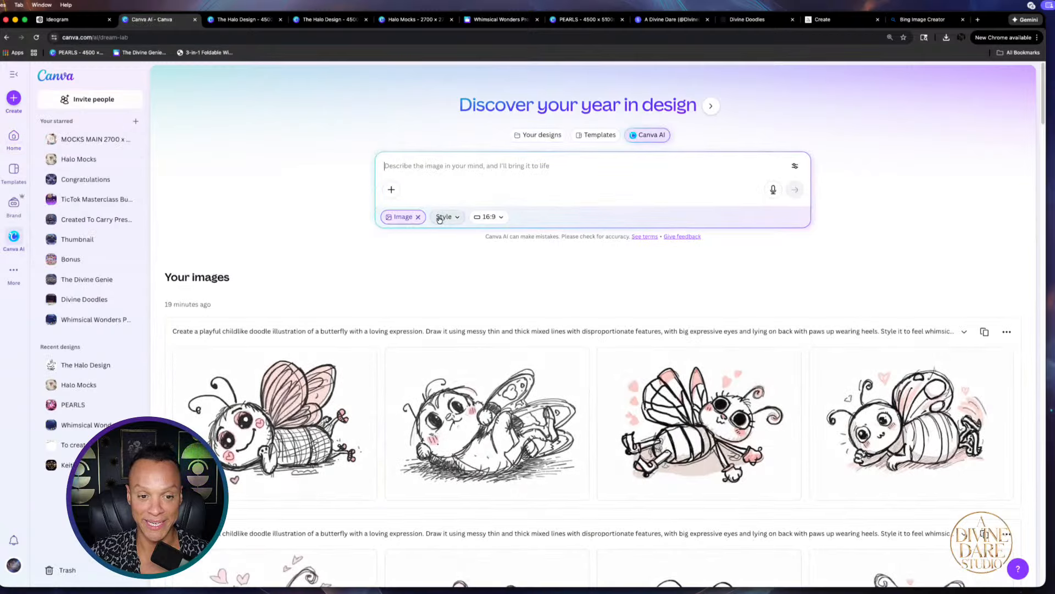
click(501, 217)
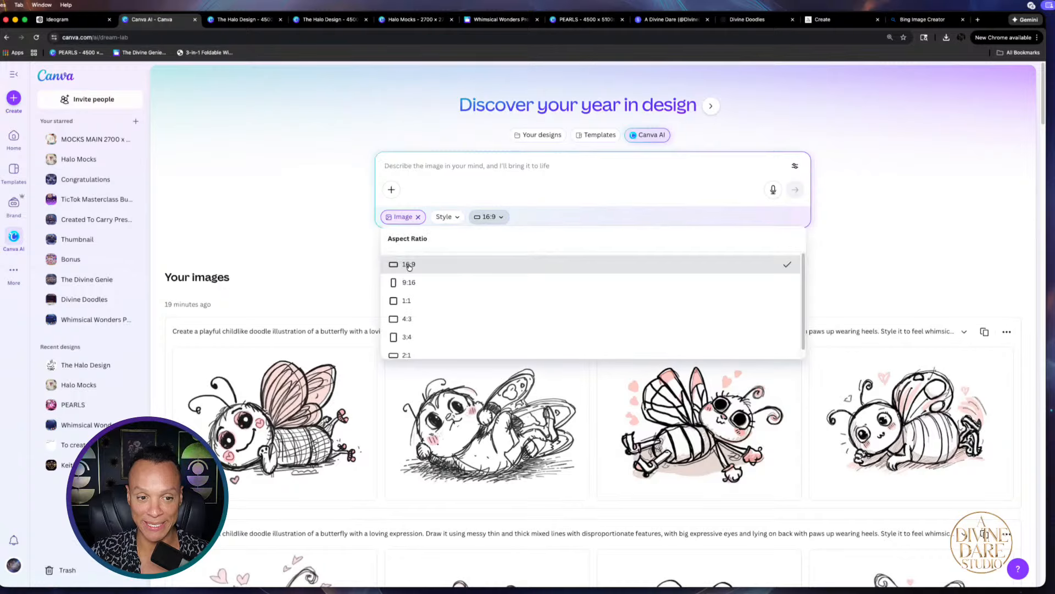
click(405, 302)
Paste the copied hot air balloon prompt into Canva AI, generate the images and view them
right_click(438, 163)
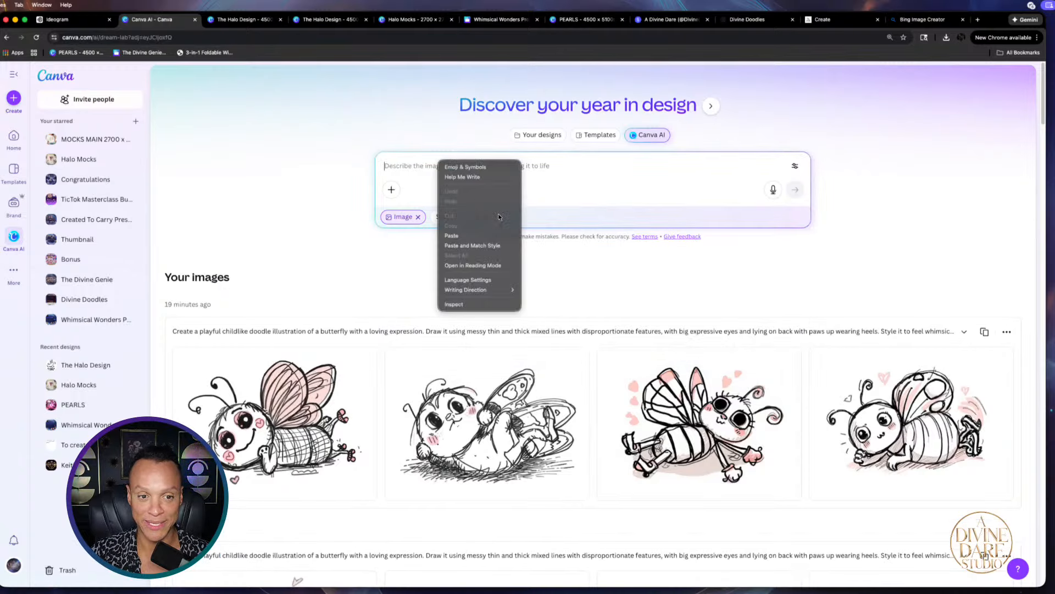
click(451, 235)
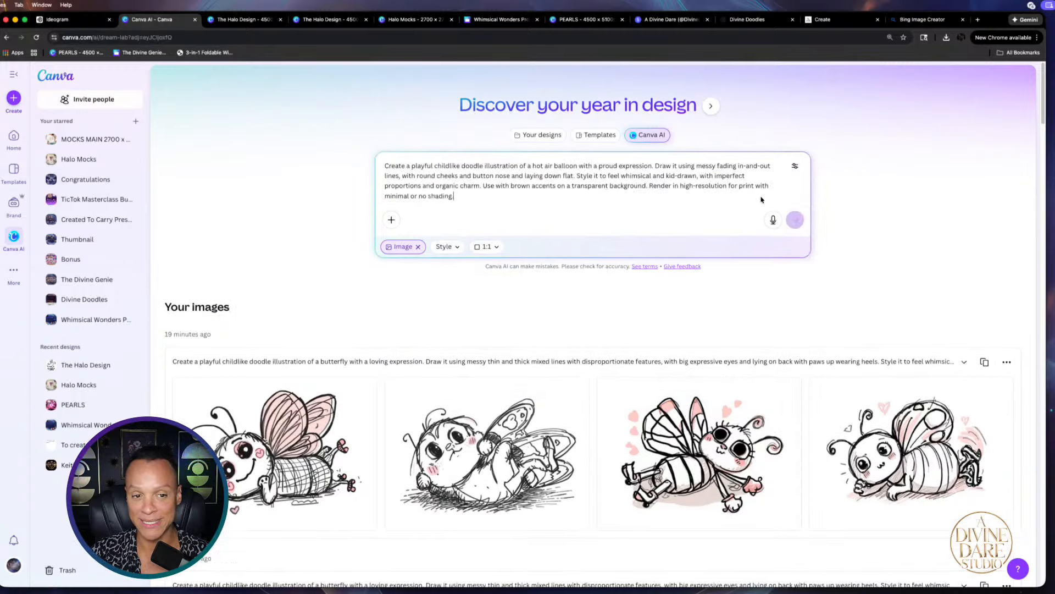
click(794, 220)
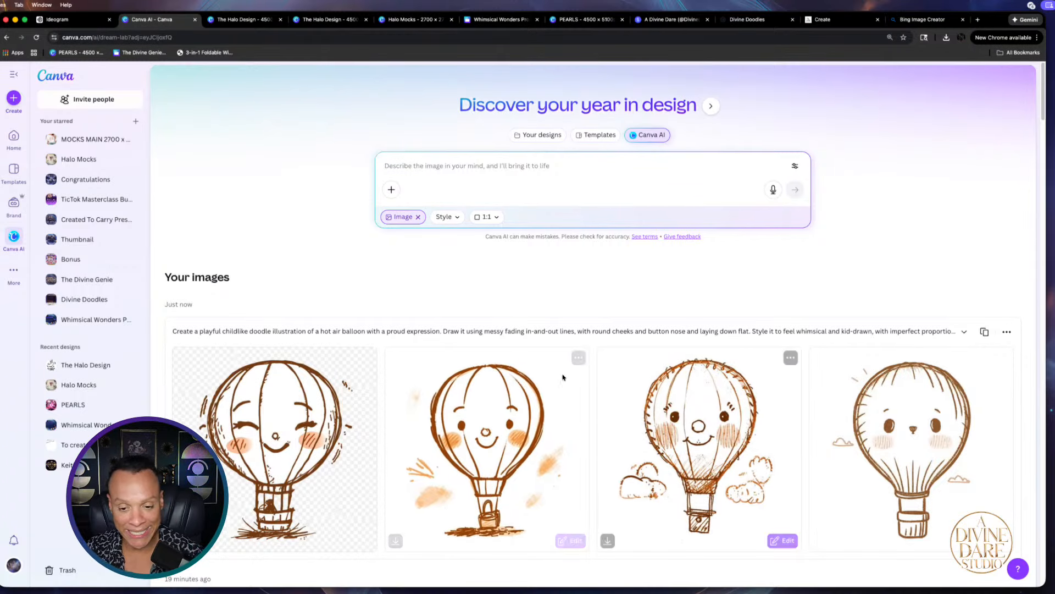
scroll(572, 443, down, 2)
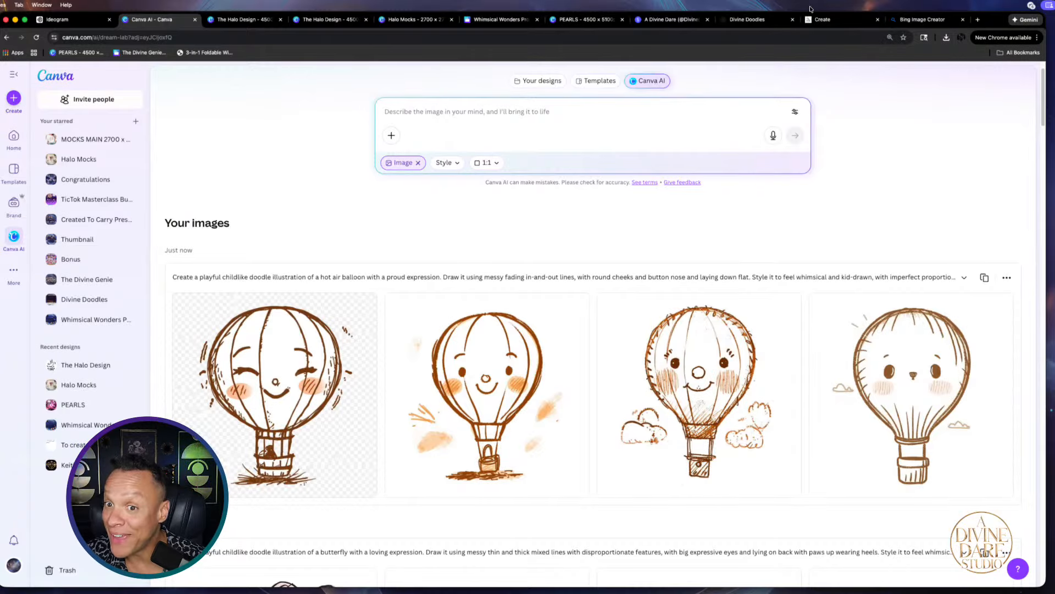
Switch to Bing Image Creator, replace the butterfly prompt with the copied hot air balloon prompt, and generate the images
click(833, 22)
click(924, 19)
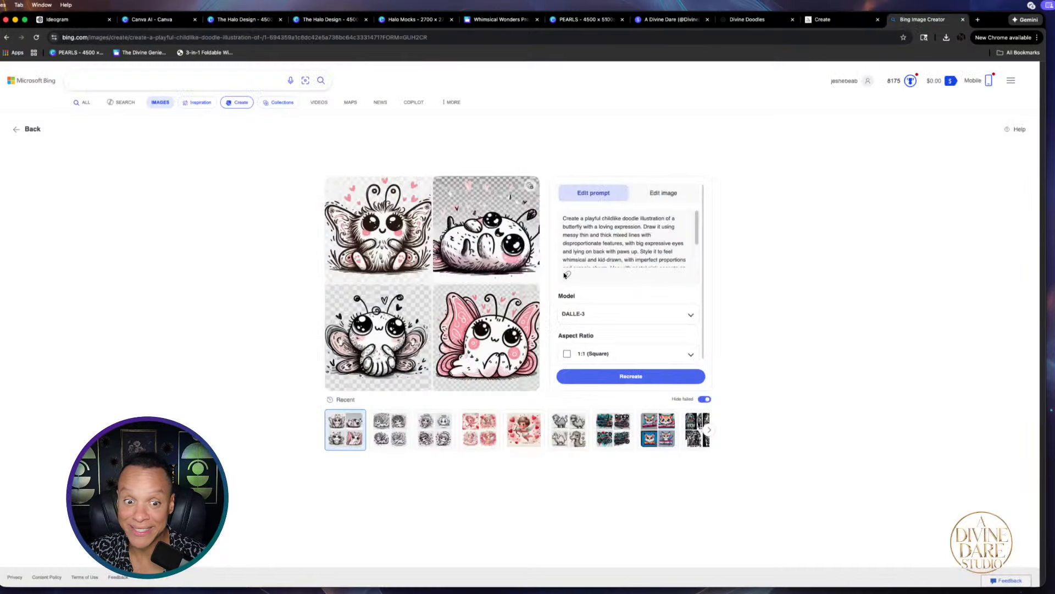
scroll(662, 246, down, 3)
drag(646, 250, 501, 194)
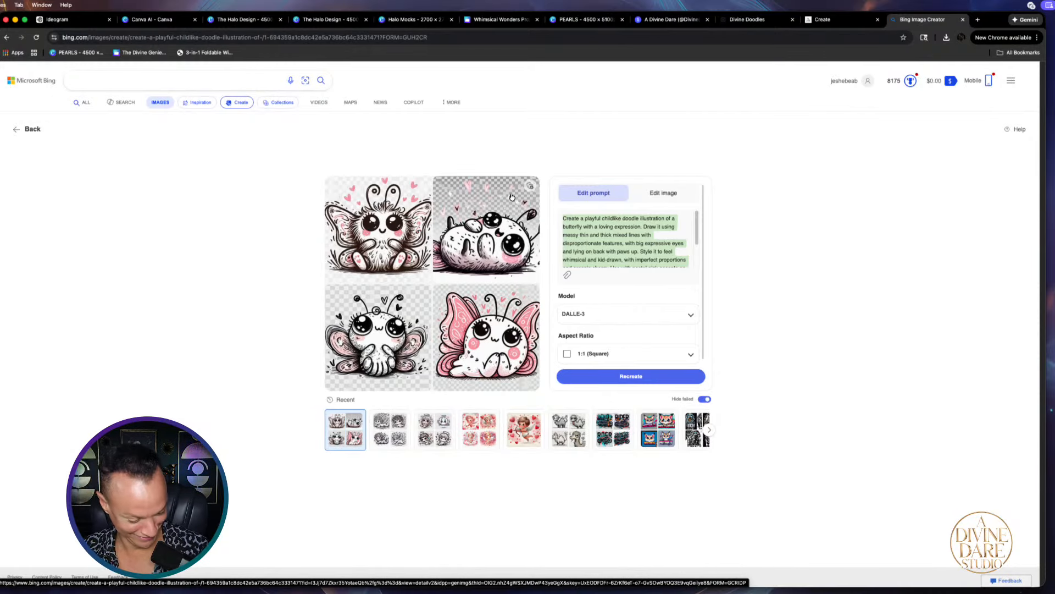
key(super+v)
key(Return)
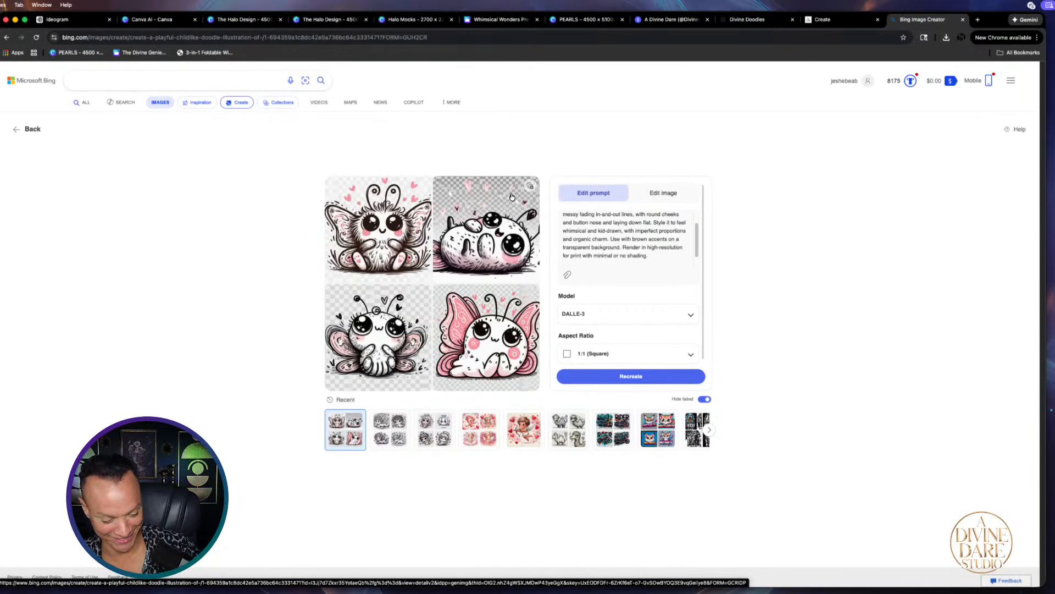
key(Return)
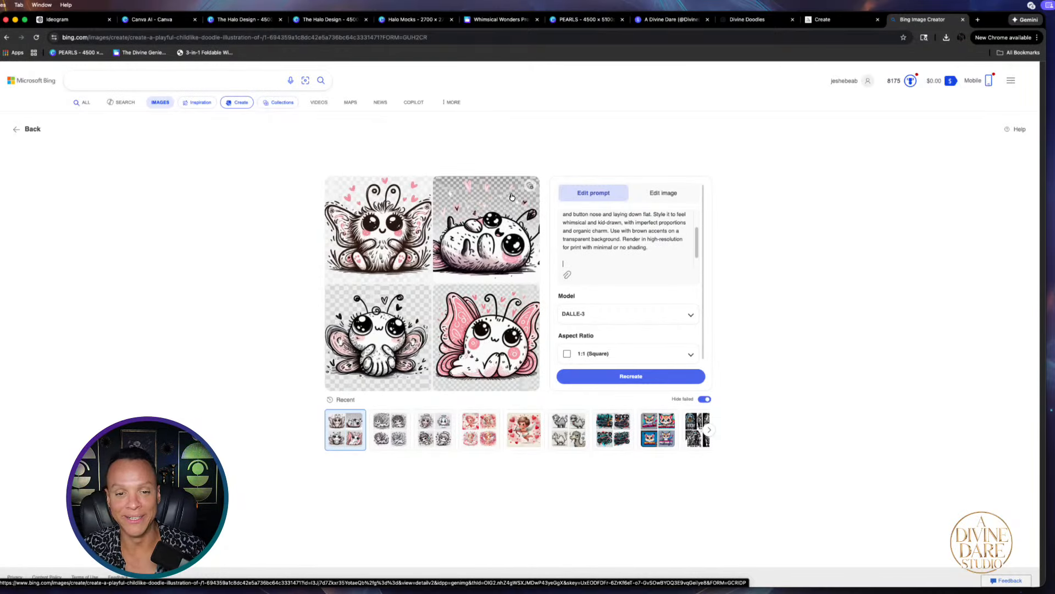
key(BackSpace)
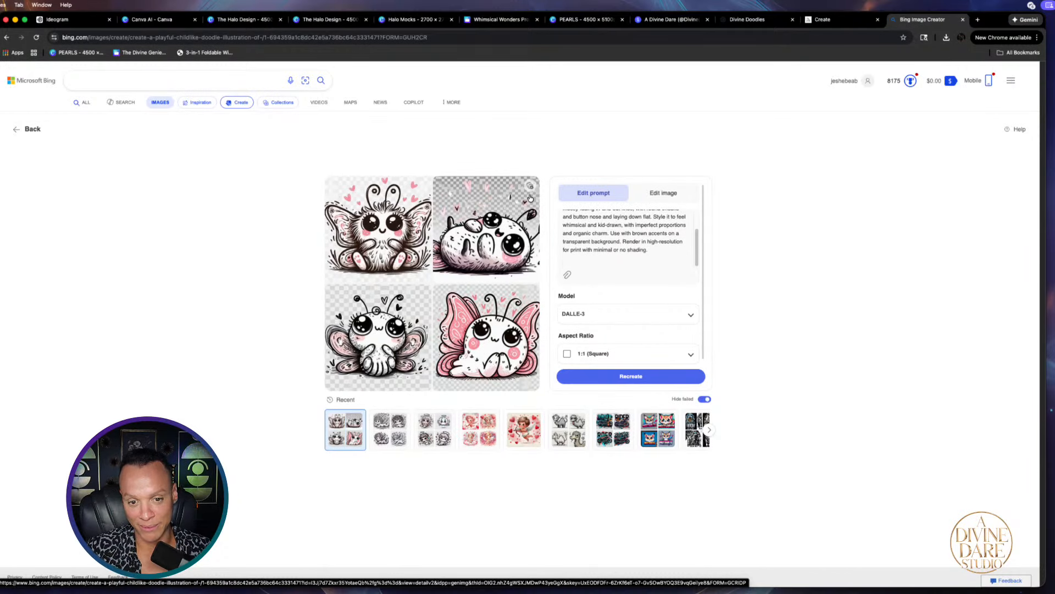
click(641, 376)
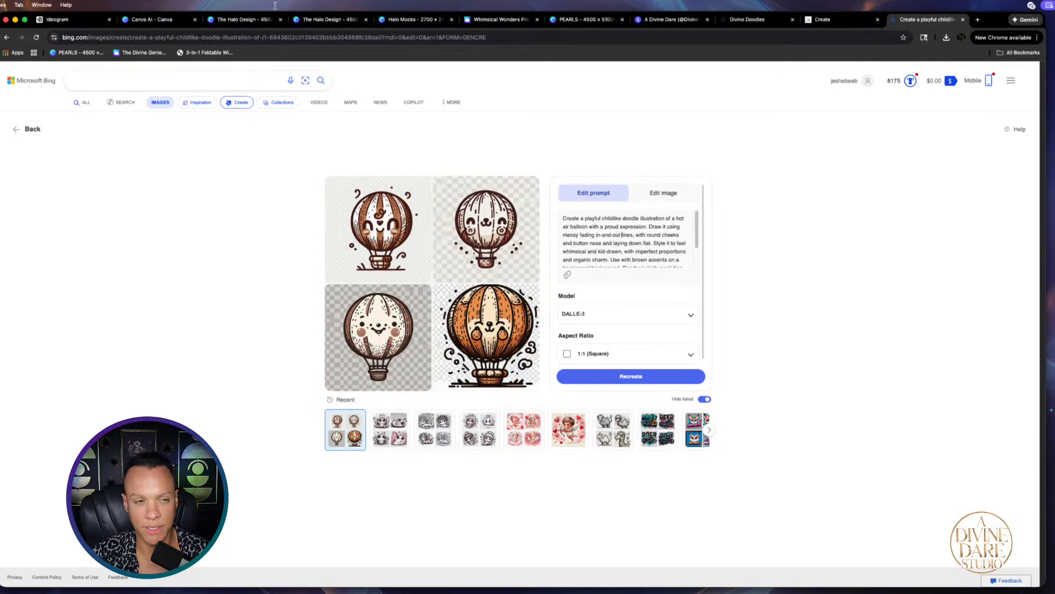
Return to Canva AI, reuse the balloon prompt with "with messy heart pattern" added after "hot air balloon", and generate new images
click(840, 20)
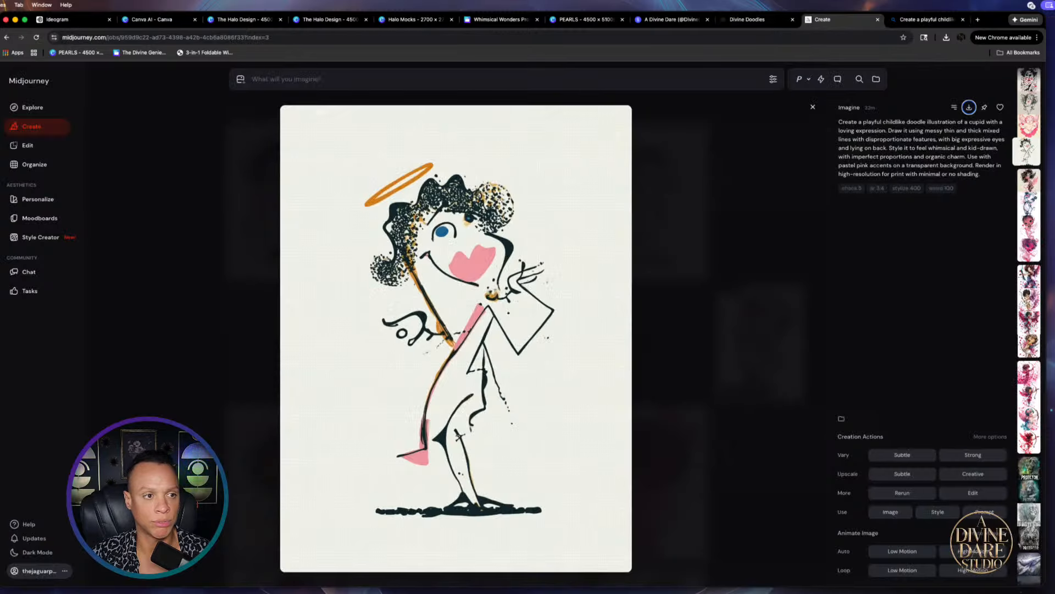
click(147, 22)
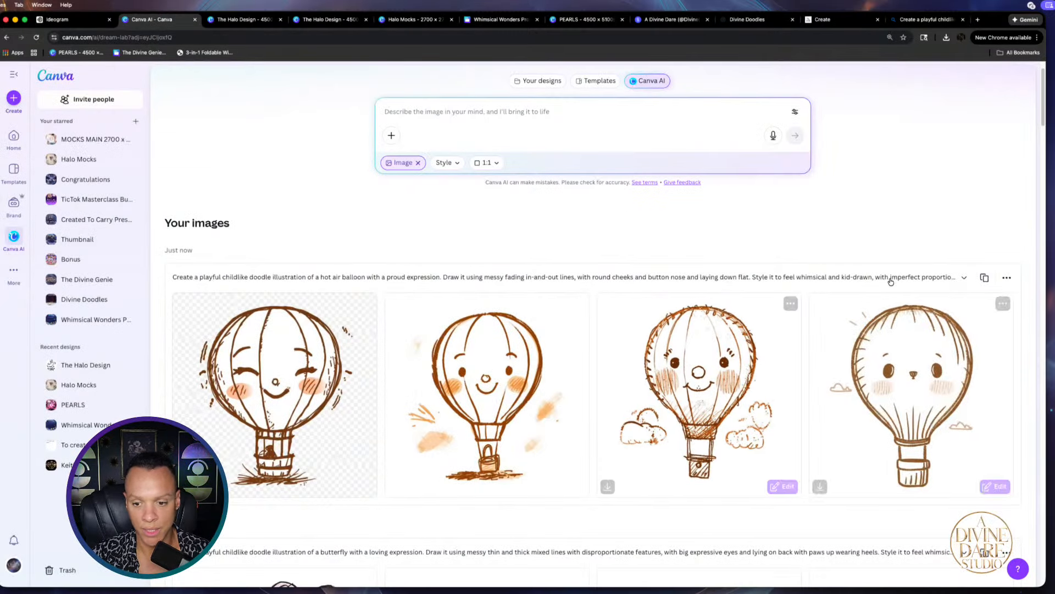
click(984, 277)
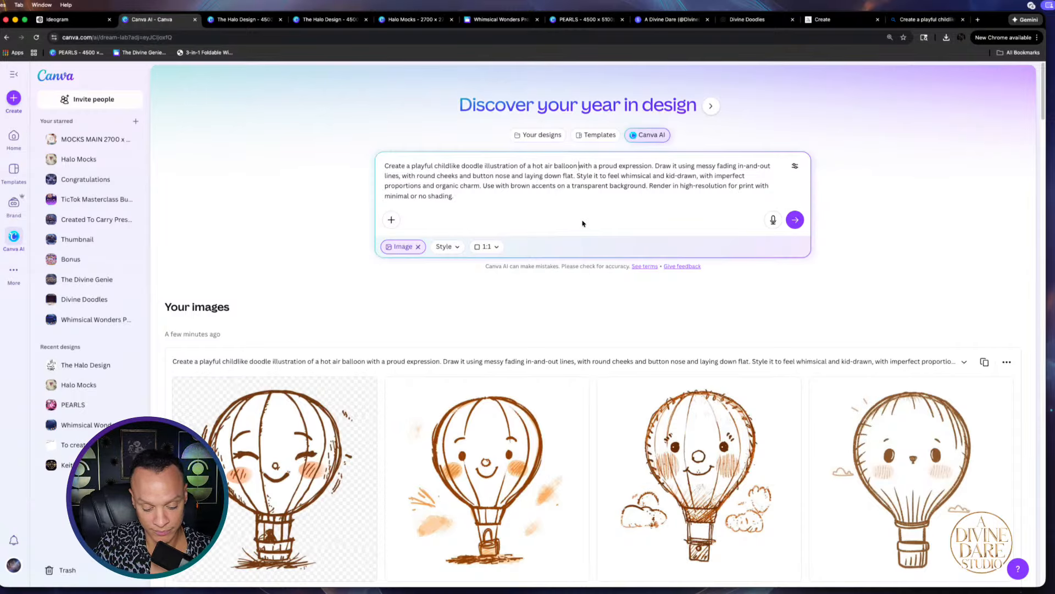
text(with)
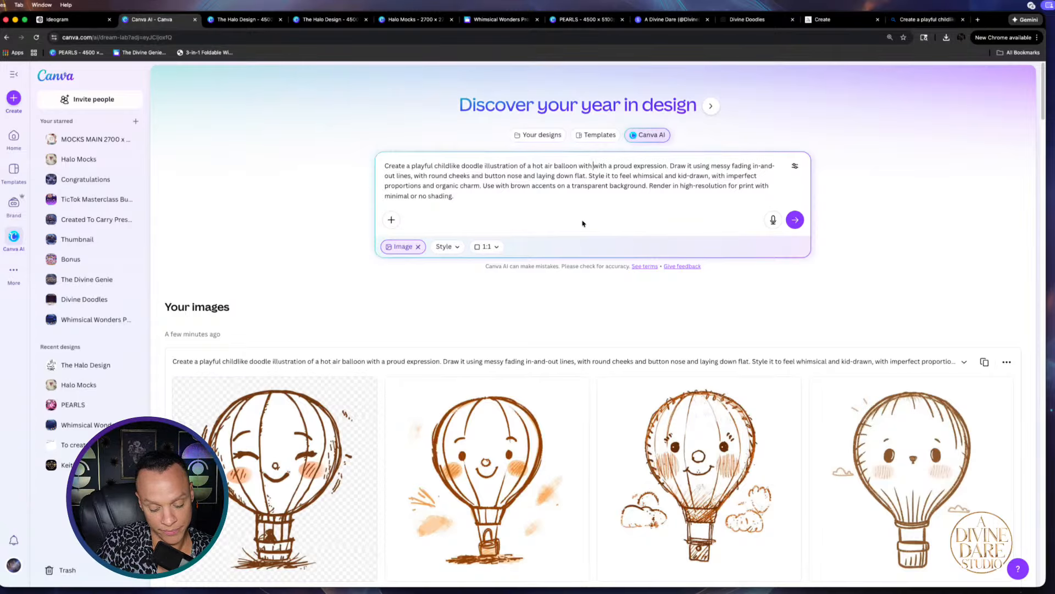
text( messy heart)
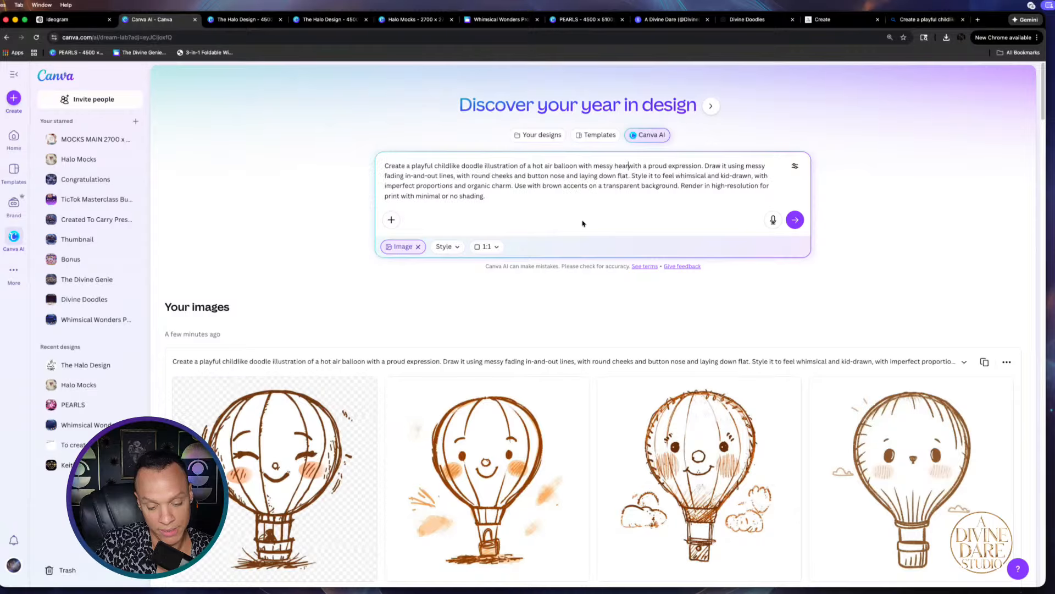
text( pattern)
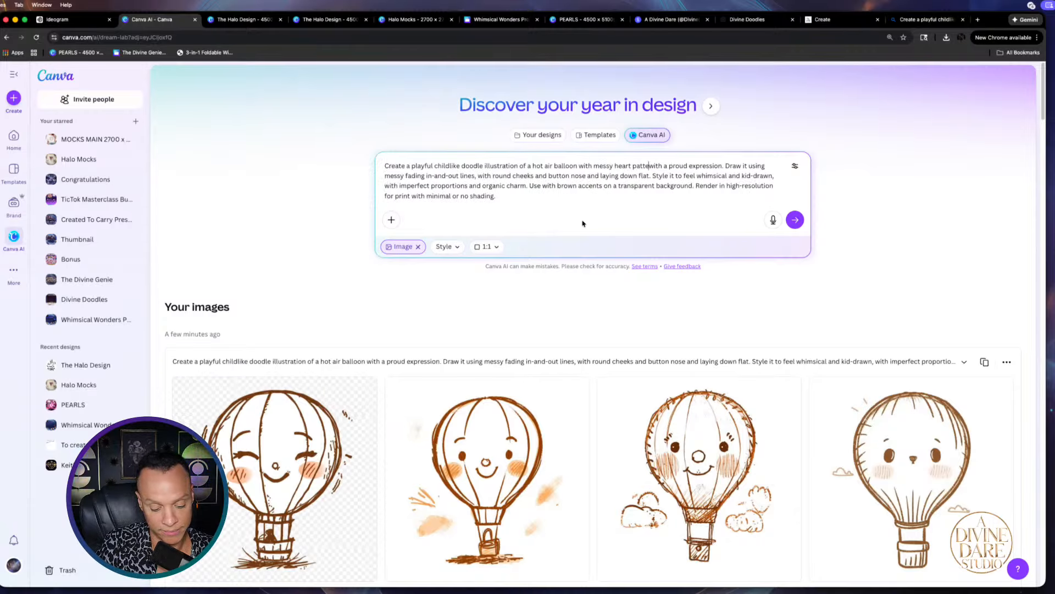
key(Return)
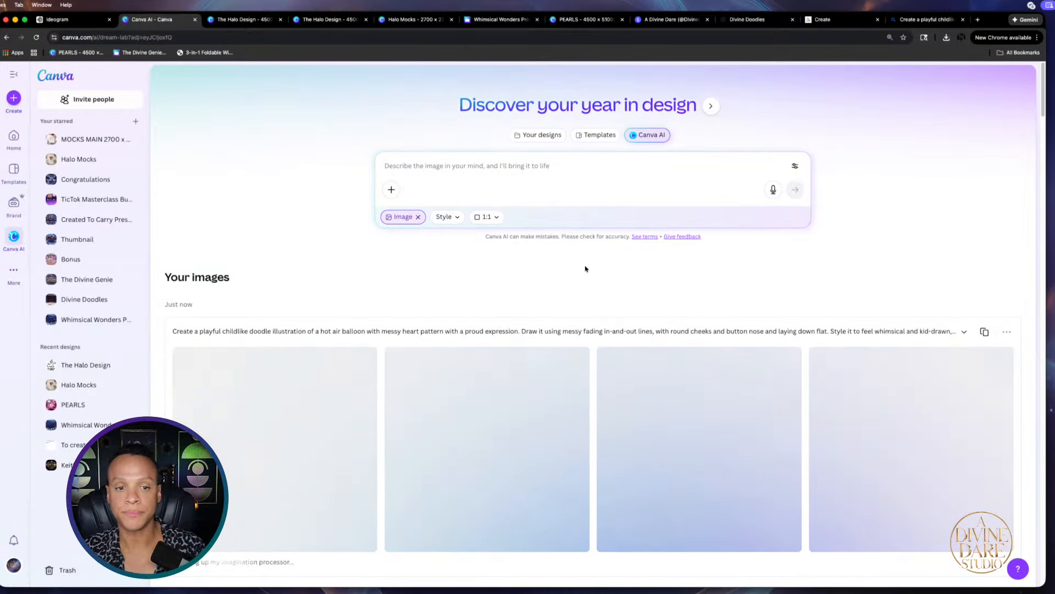
scroll(641, 282, down, 3)
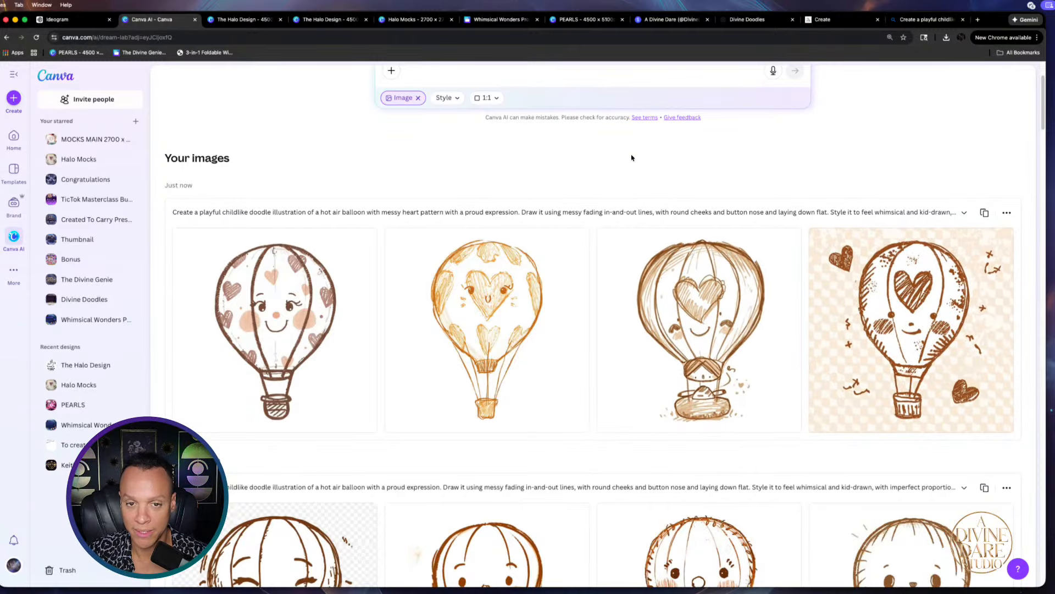
Reuse the heart-pattern balloon prompt with "red" inserted before "heart", generate the images and view them
scroll(879, 247, up, 3)
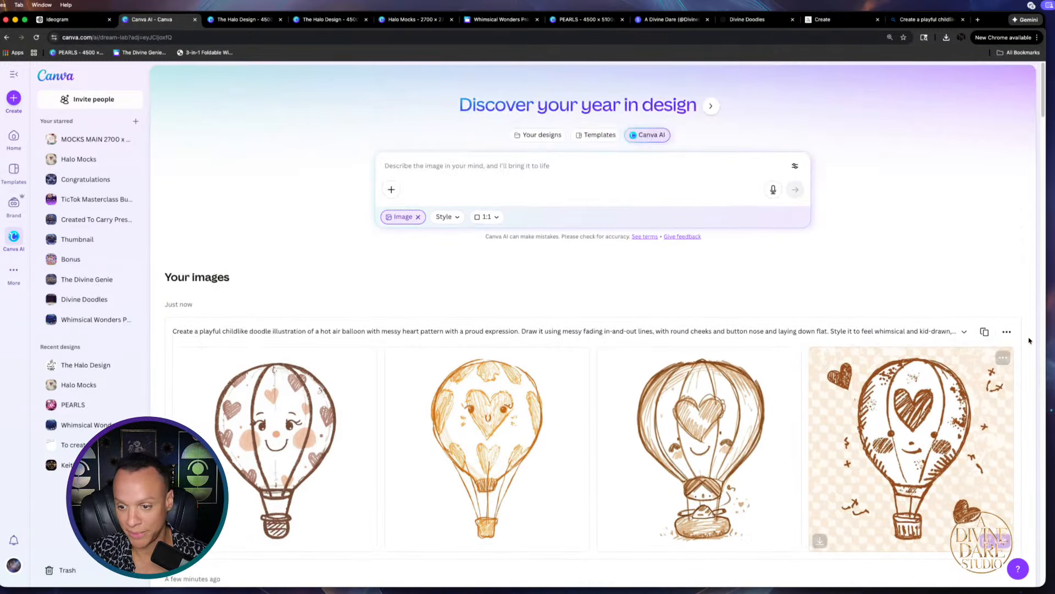
click(983, 332)
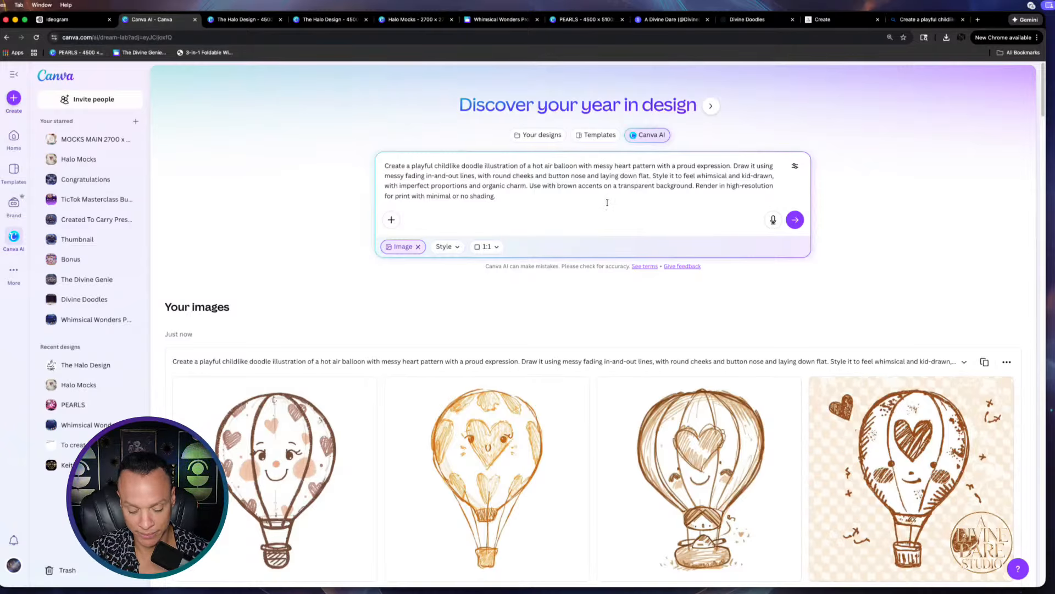
text(red)
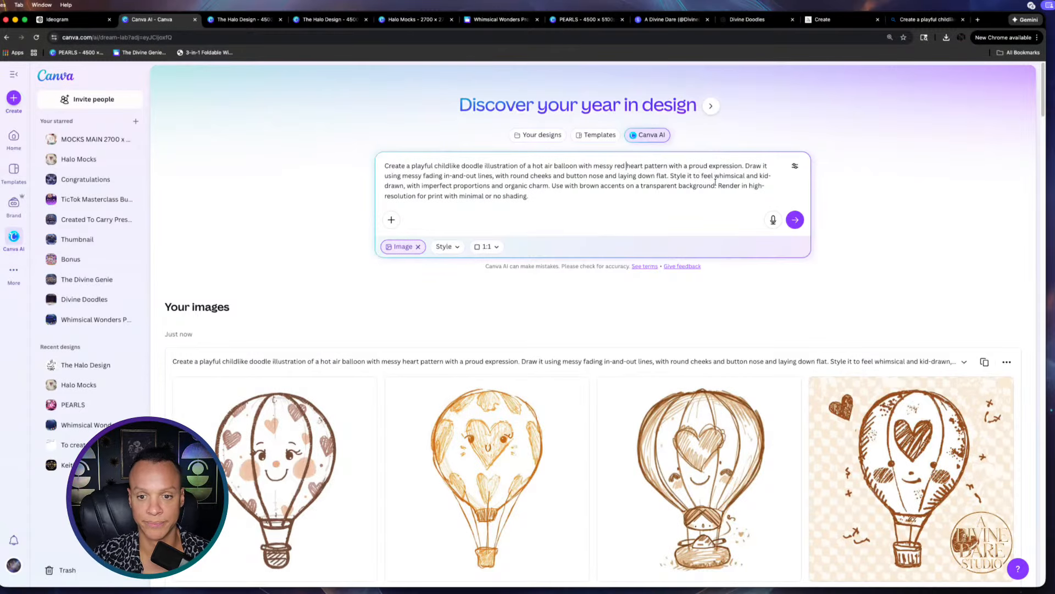
click(795, 219)
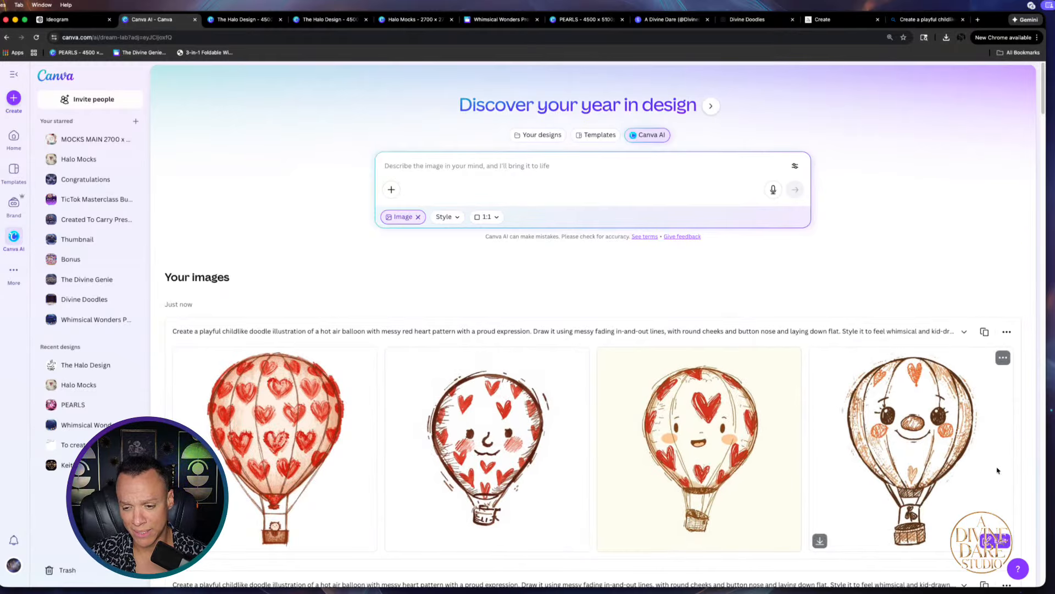
scroll(984, 473, down, 1)
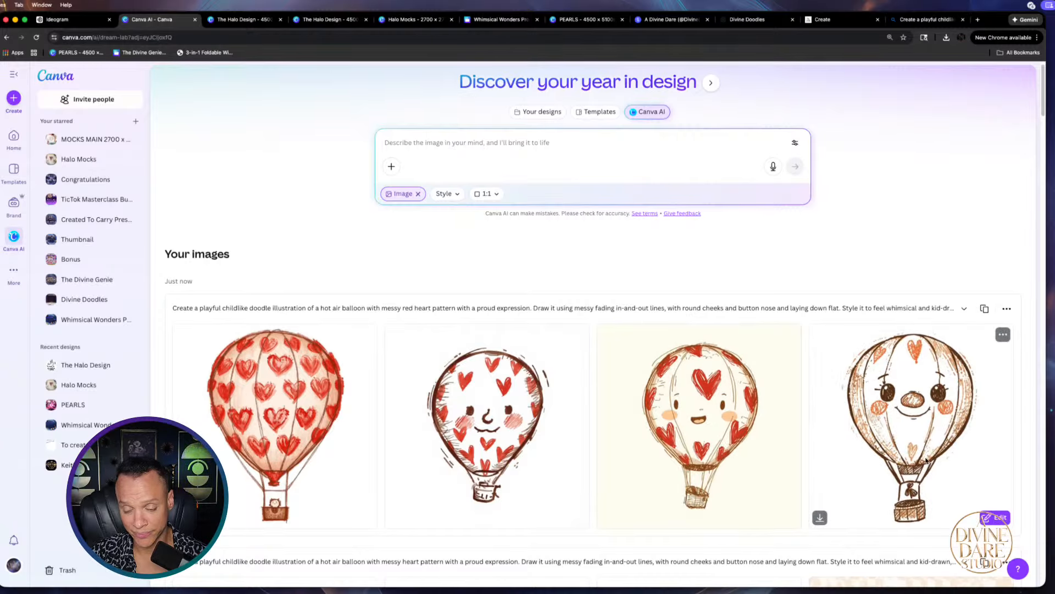
scroll(926, 461, down, 2)
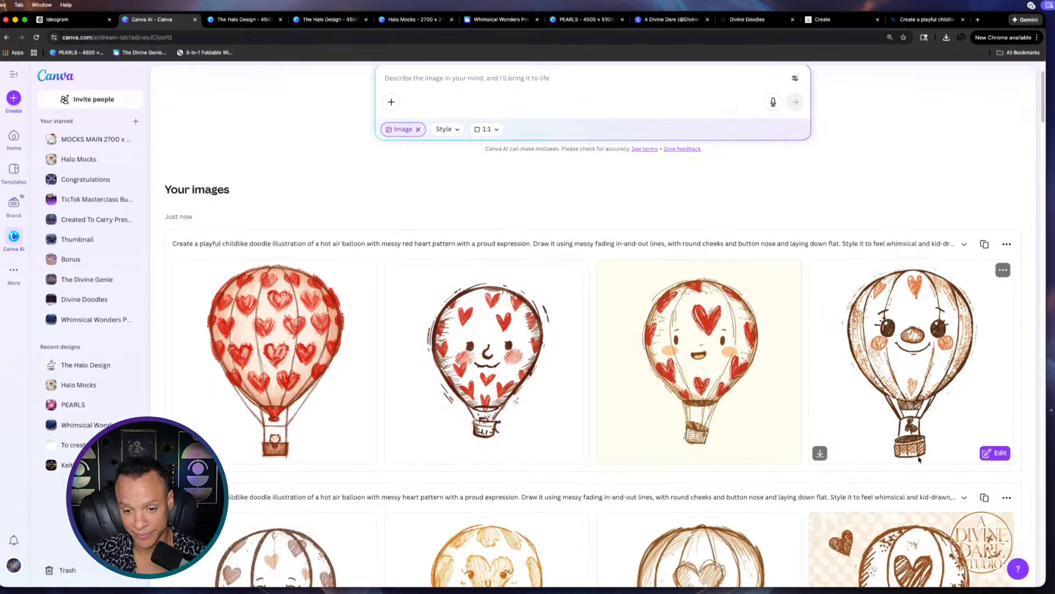
Compare the generated red-heart balloons in enlarged view and download the smiling one on the cream background
click(722, 347)
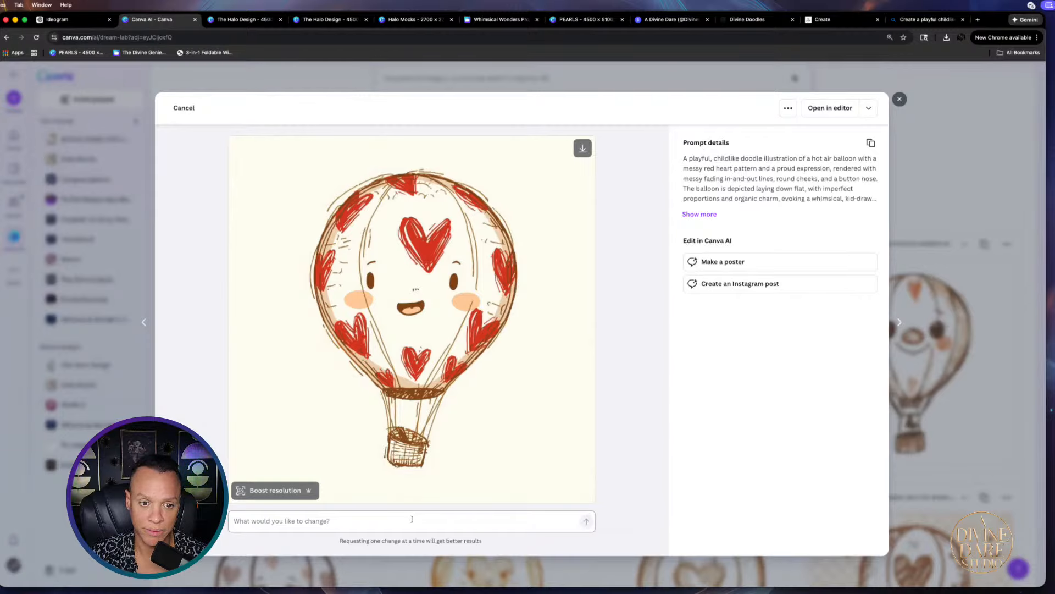
click(977, 413)
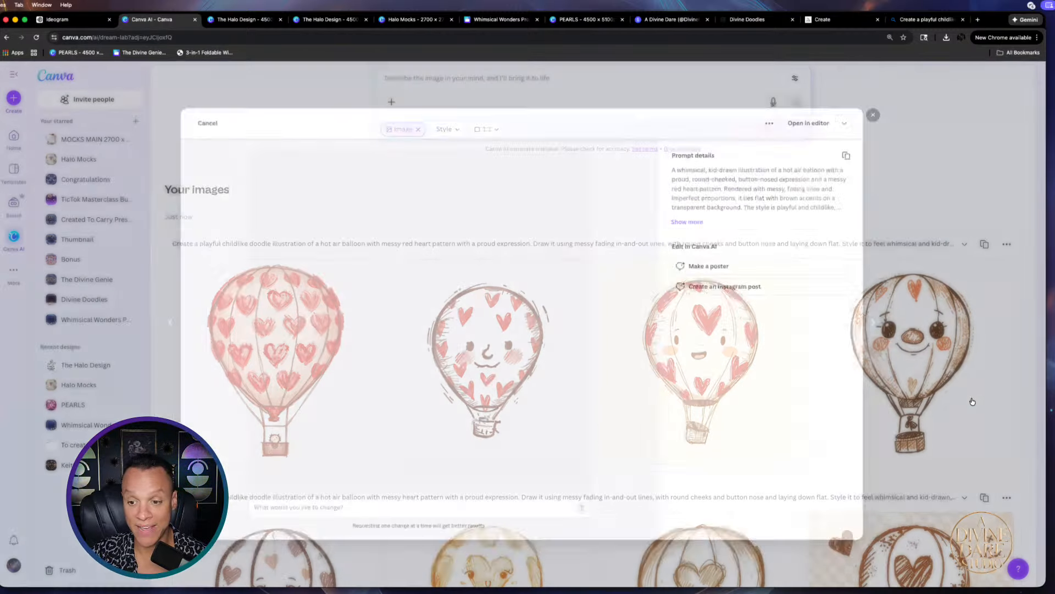
click(973, 401)
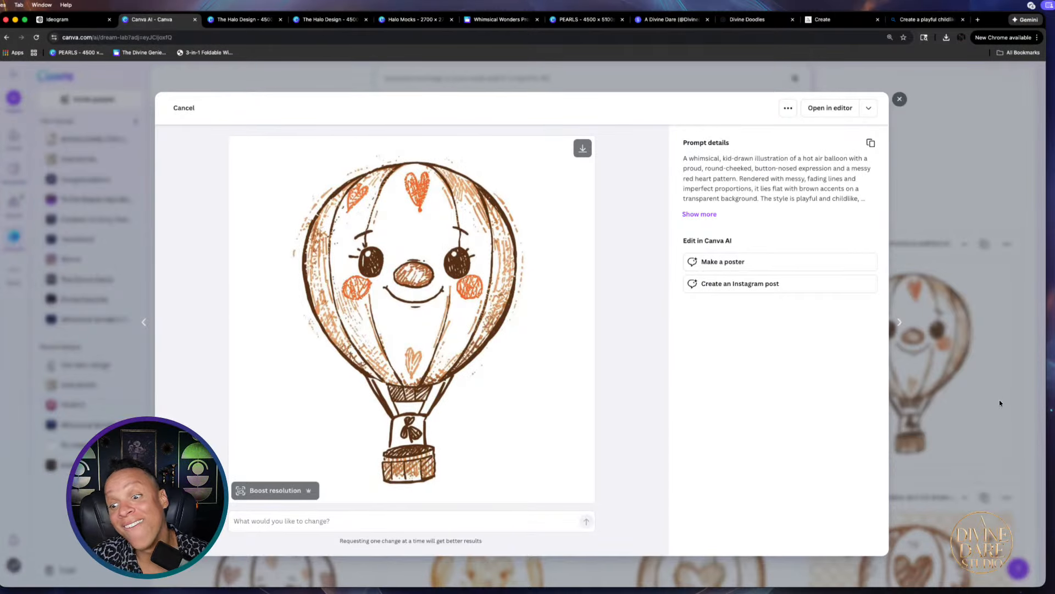
click(967, 391)
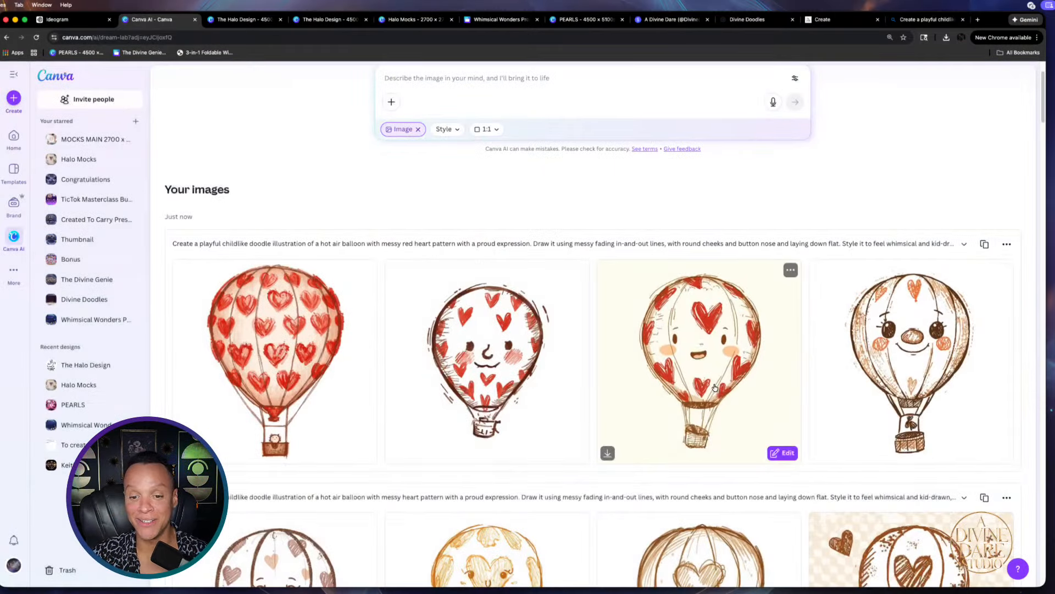
click(780, 308)
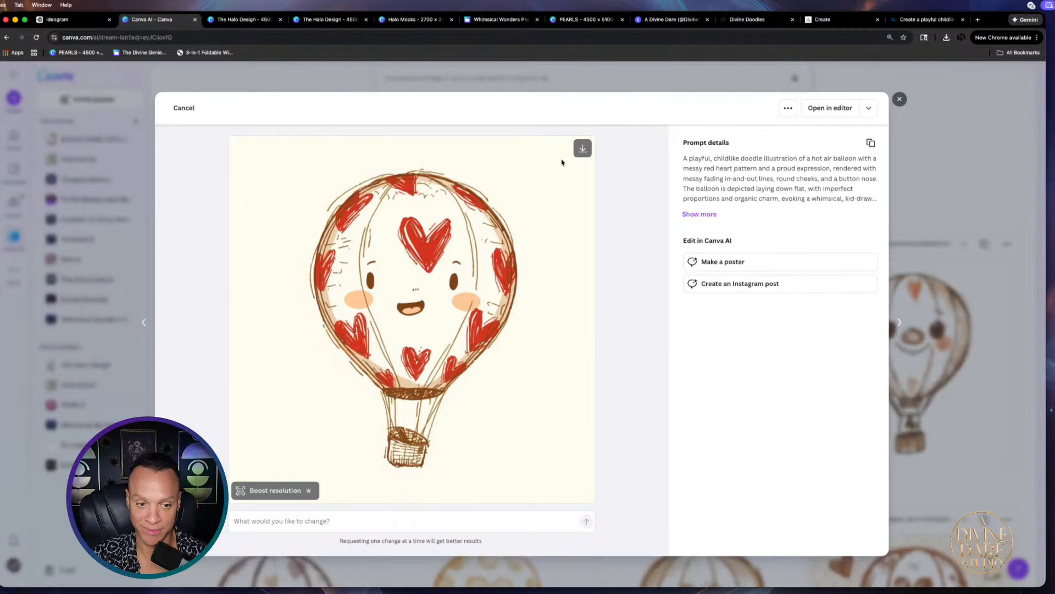
click(583, 147)
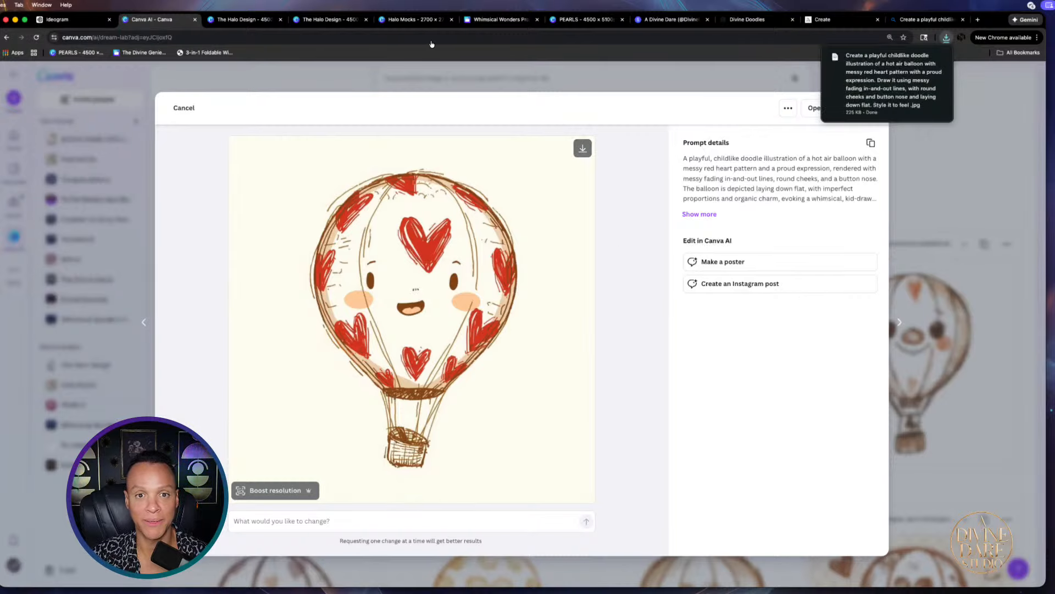
Switch to The Halo Design in Canva and set the background of page 30, the Head Over Heels butterfly, to white
click(929, 19)
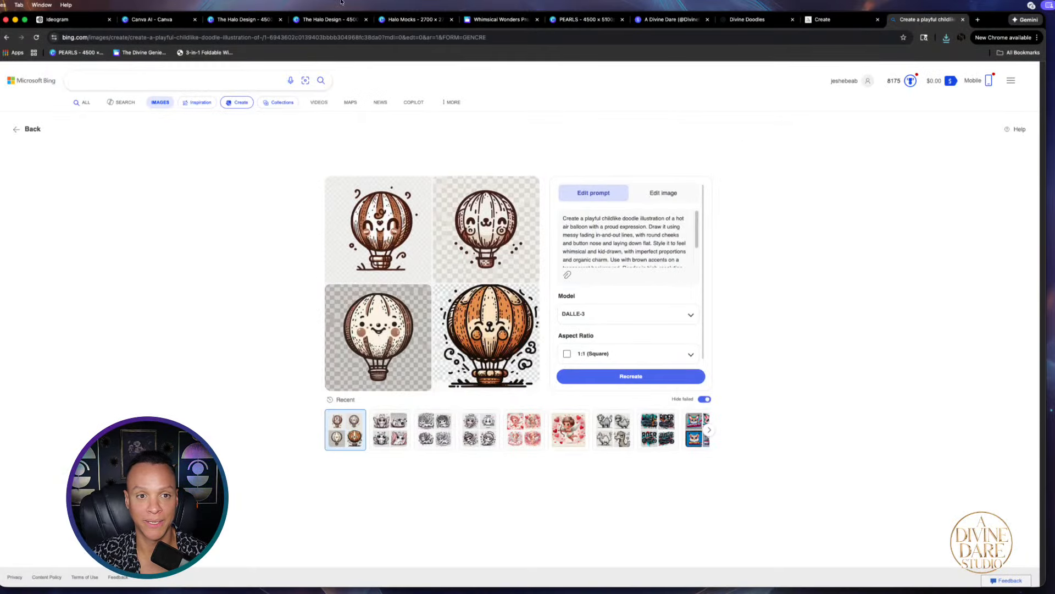
click(328, 19)
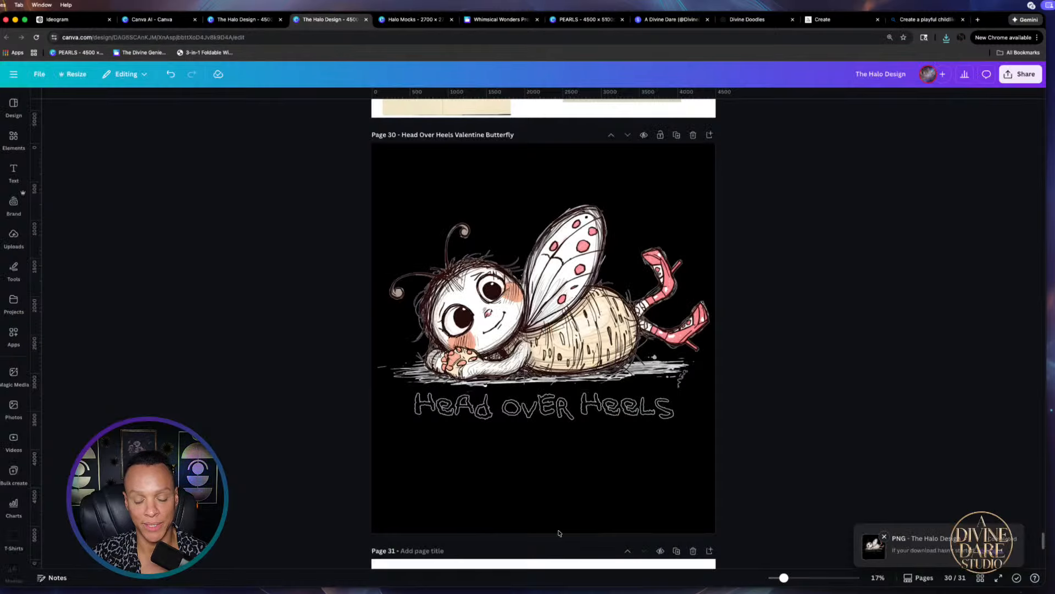
click(675, 168)
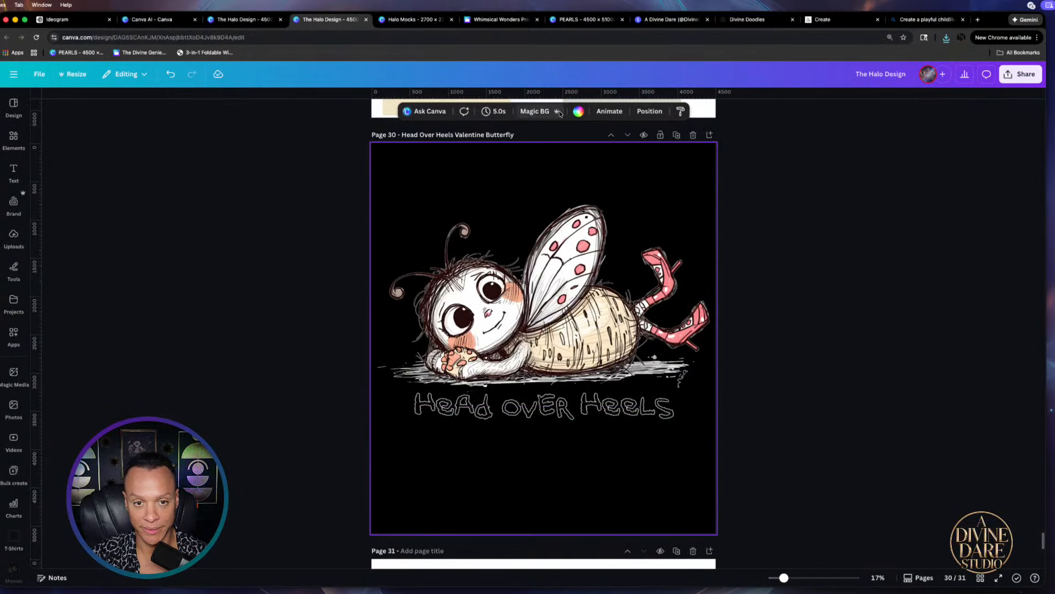
click(579, 111)
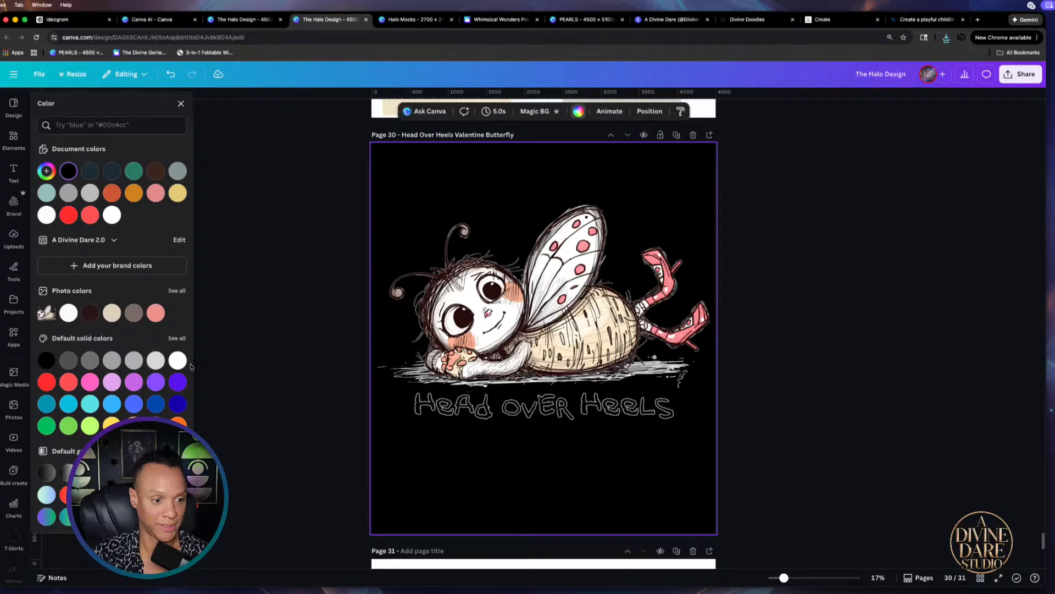
click(177, 360)
Place the downloaded red-heart balloon image in the upper half of blank page 31
scroll(588, 440, down, 5)
click(558, 317)
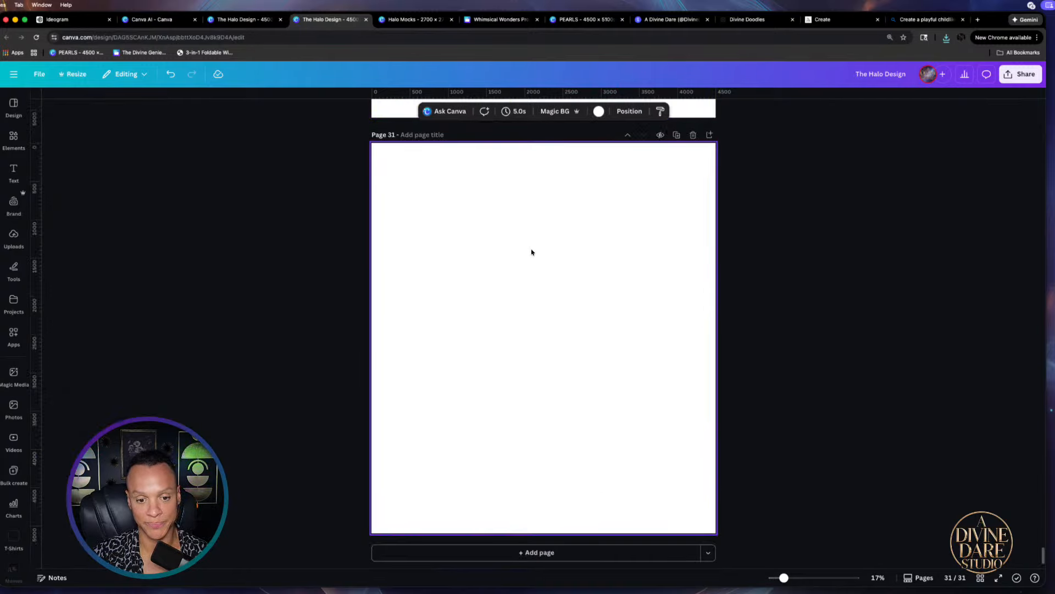
click(946, 37)
drag(857, 79, 519, 339)
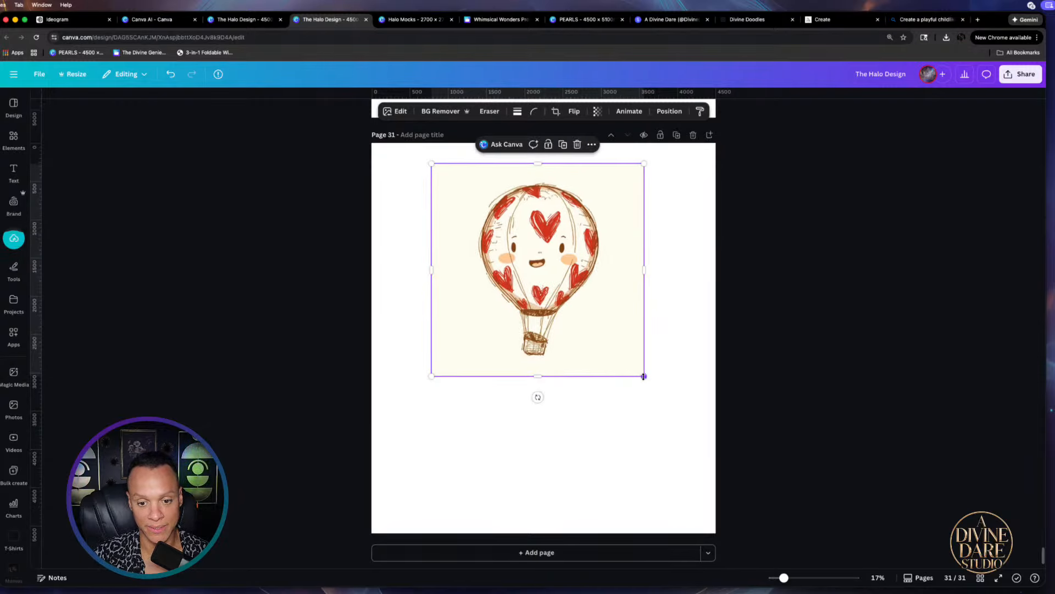
Upscale the red-heart balloon image at 2x with Image Upscaler and enlarge the original on page 31
click(372, 111)
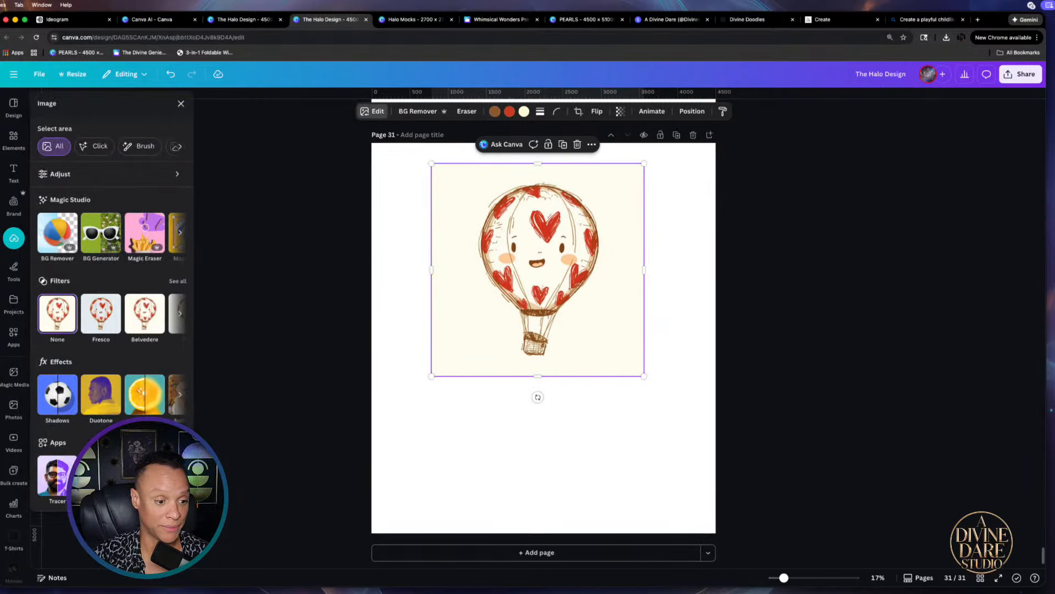
click(177, 442)
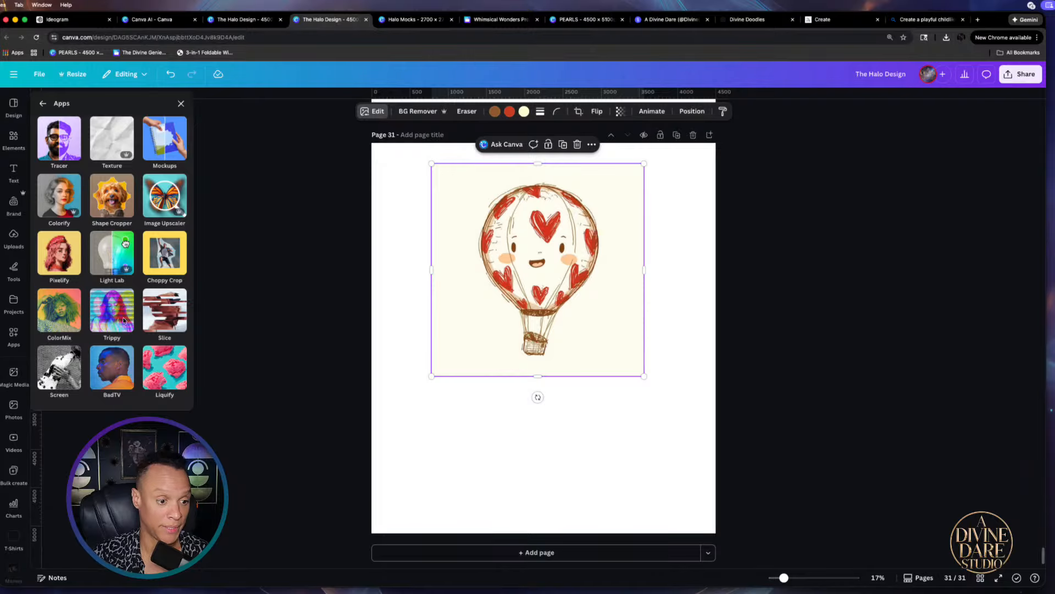
click(161, 189)
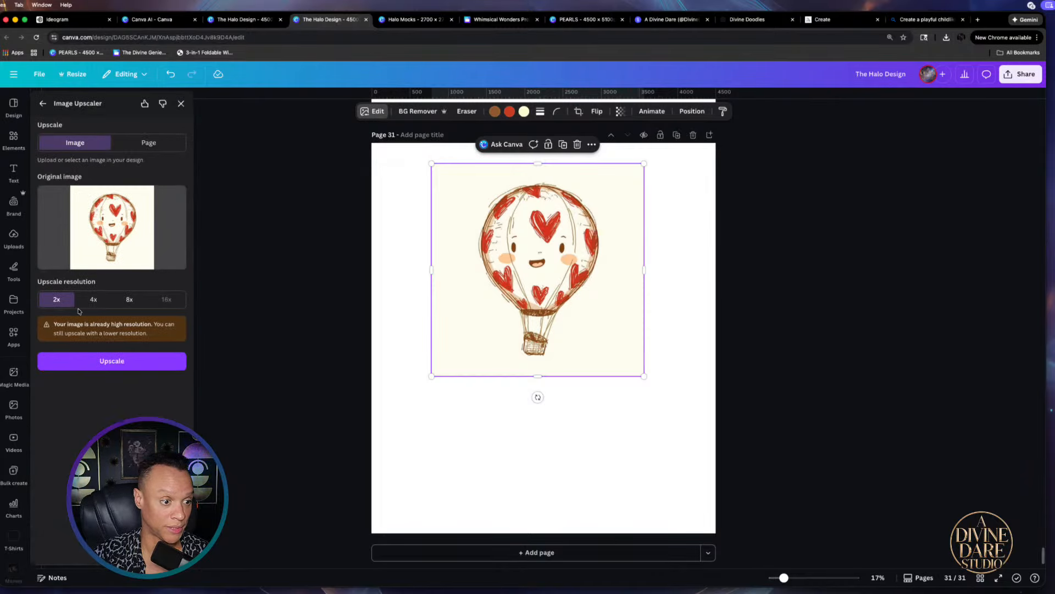
click(112, 361)
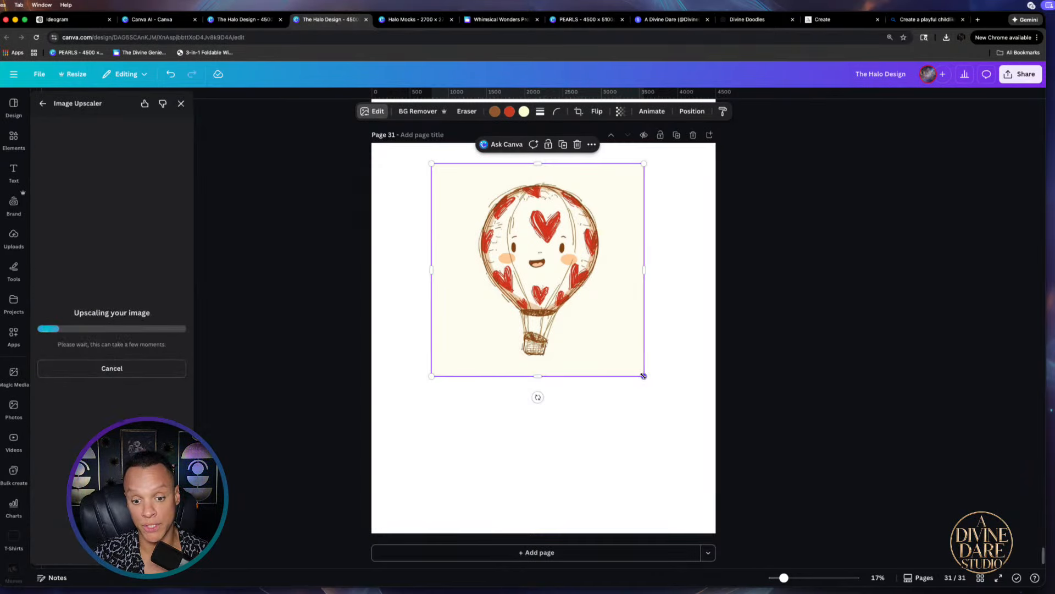
drag(643, 376, 701, 445)
drag(650, 412, 616, 402)
Copy the "SKATER GATOR" text from page 25 and paste it below the balloon on page 31
scroll(584, 332, up, 1)
scroll(585, 334, up, 10)
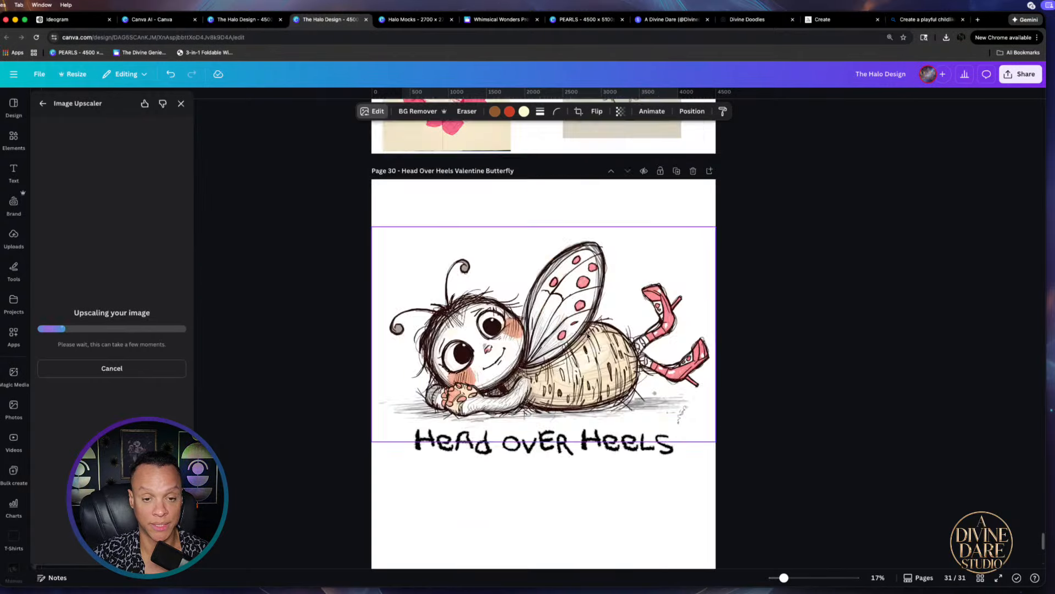
scroll(509, 419, down, 5)
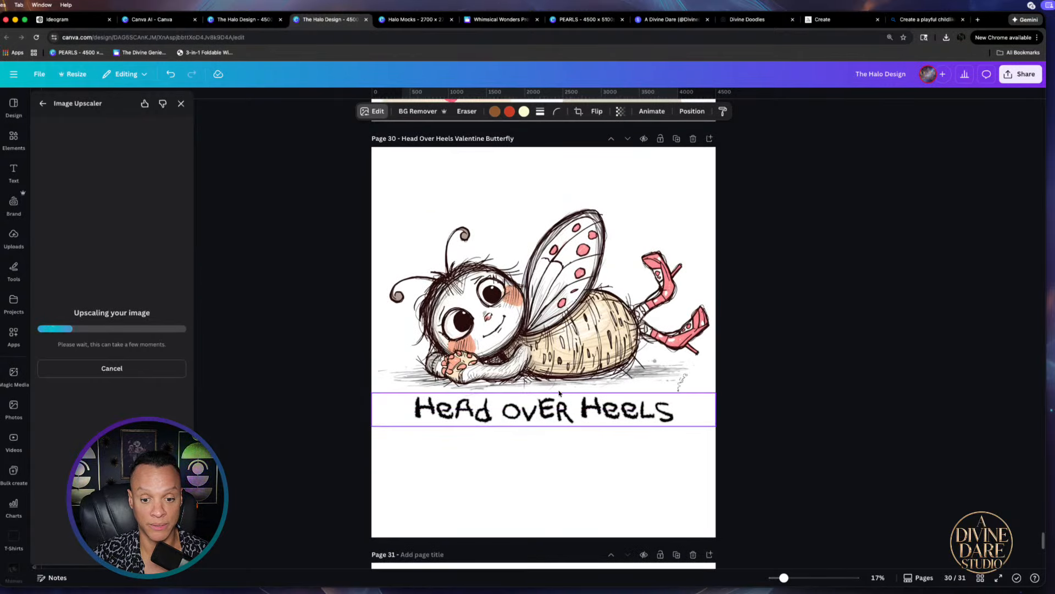
scroll(546, 406, down, 5)
scroll(605, 406, up, 5)
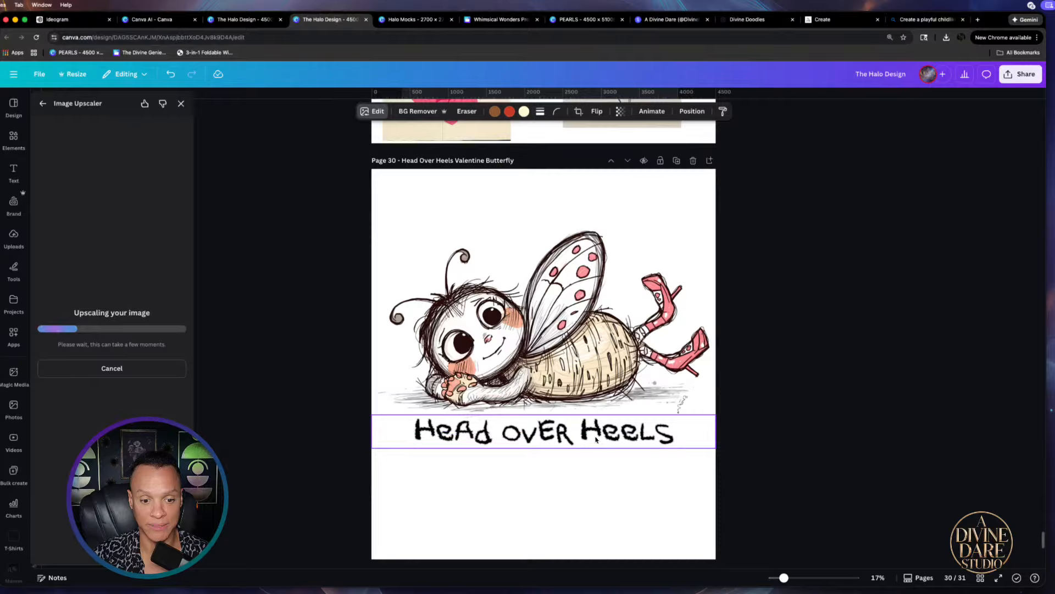
scroll(593, 439, up, 15)
scroll(542, 432, up, 5)
scroll(541, 431, up, 4)
scroll(473, 421, down, 4)
click(486, 364)
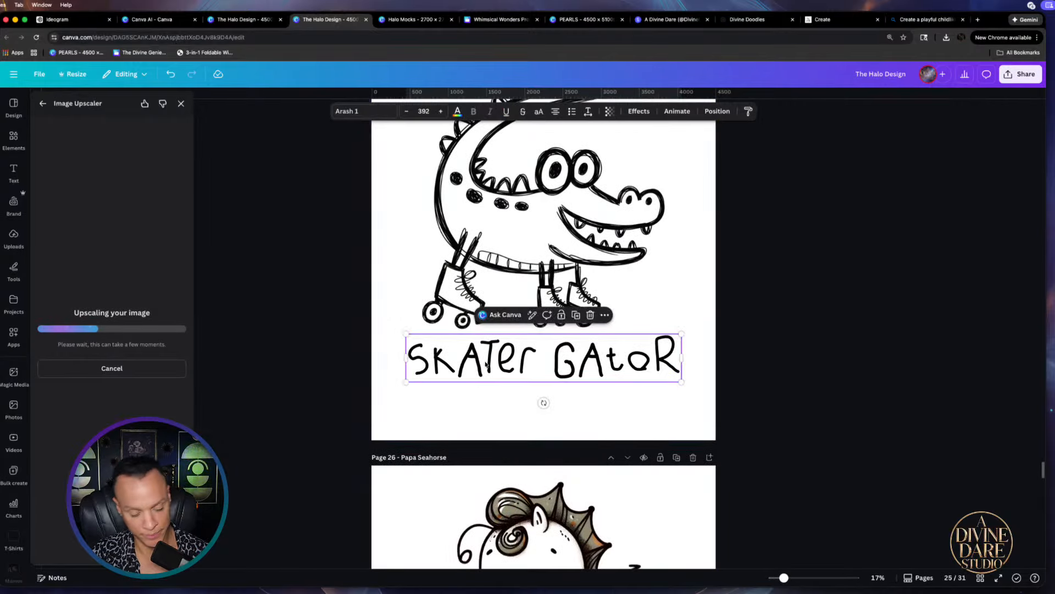
scroll(580, 385, down, 15)
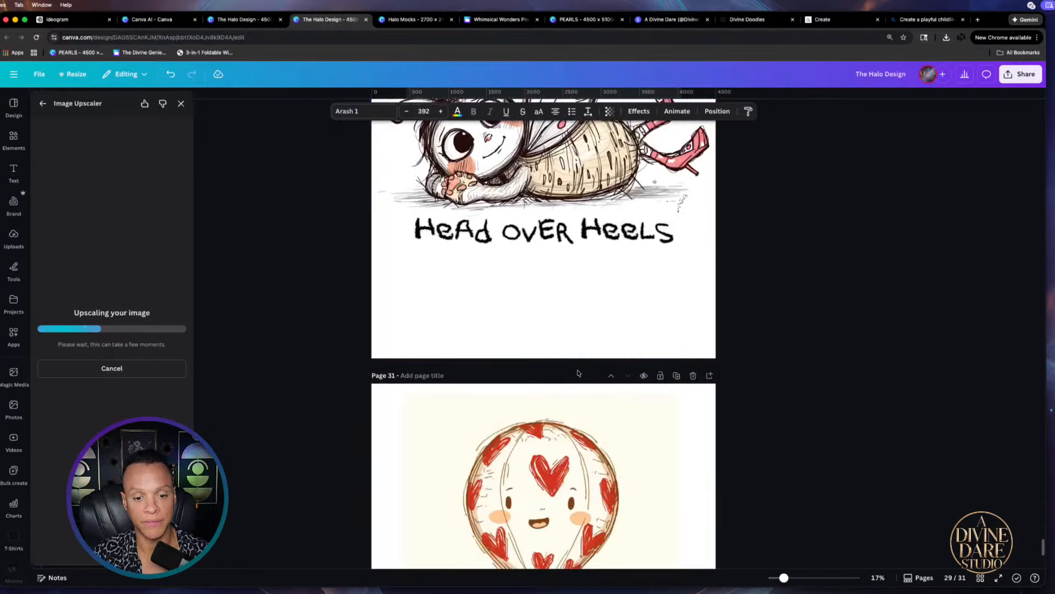
scroll(578, 374, down, 5)
click(516, 464)
text(SKATER GATOR)
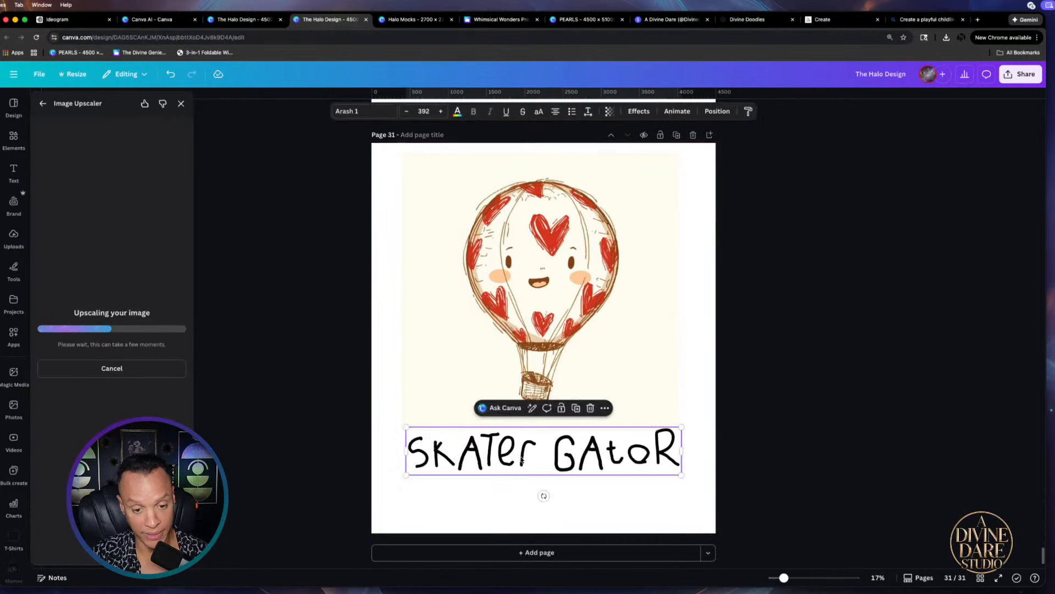
Replace the pasted text on page 31 with "fLoatinG For You"
double_click(556, 458)
triple_click(559, 457)
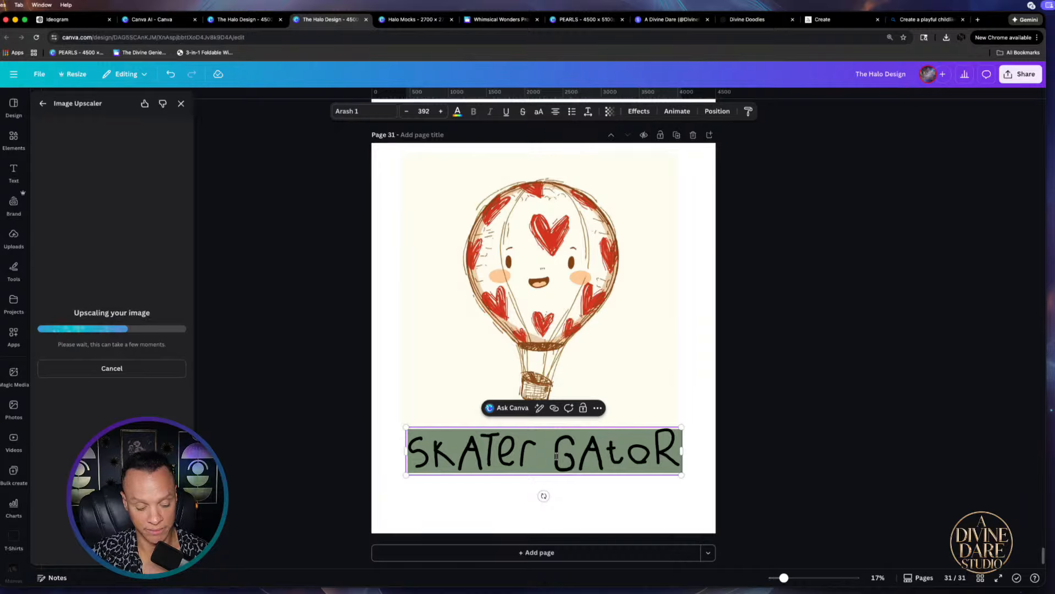
text(Fio)
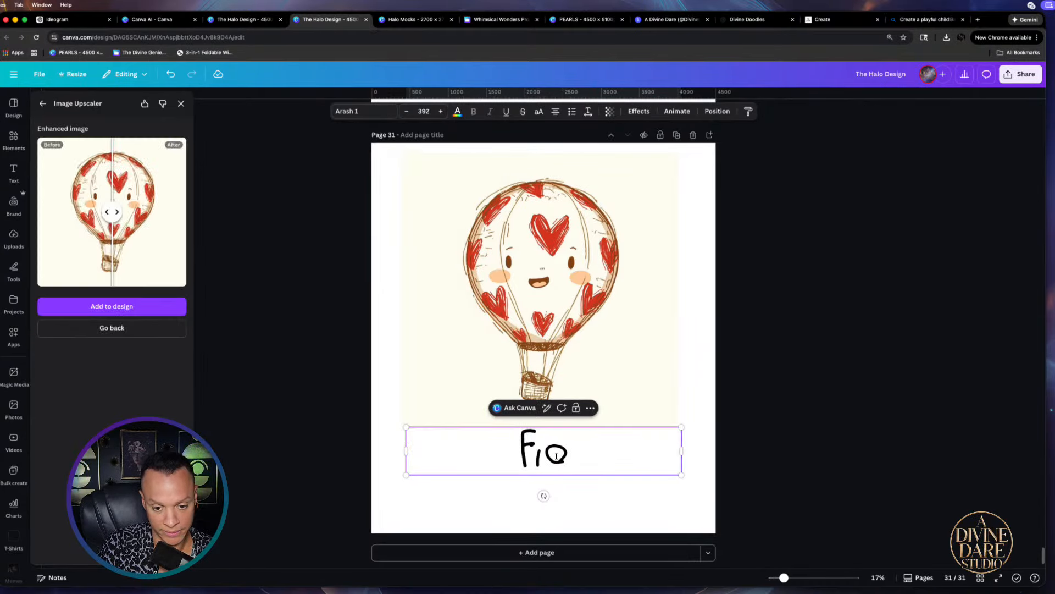
key(BackSpace)
key(BackSpace)
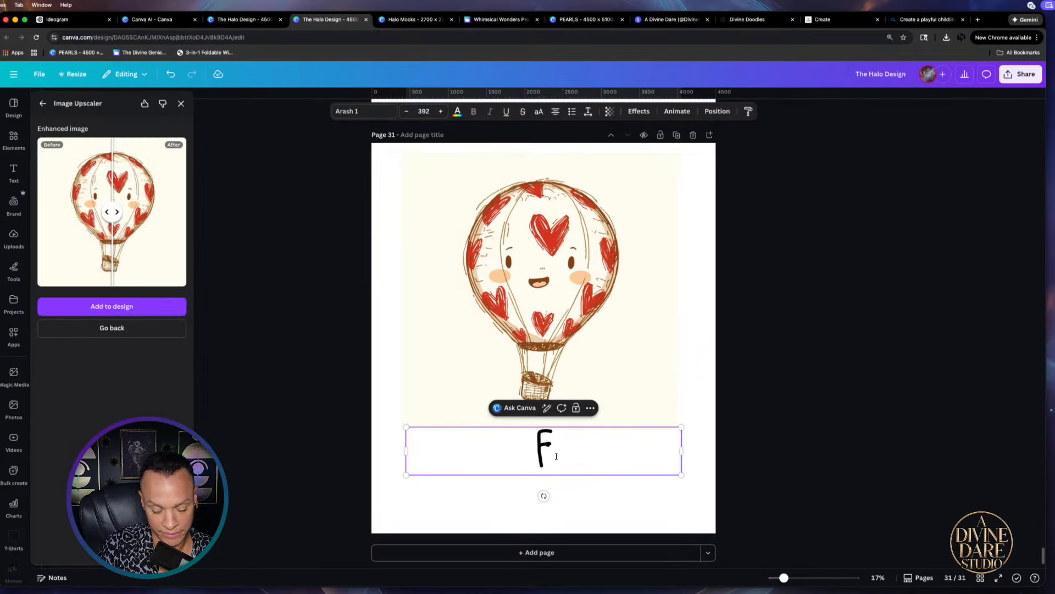
key(BackSpace)
text(fL)
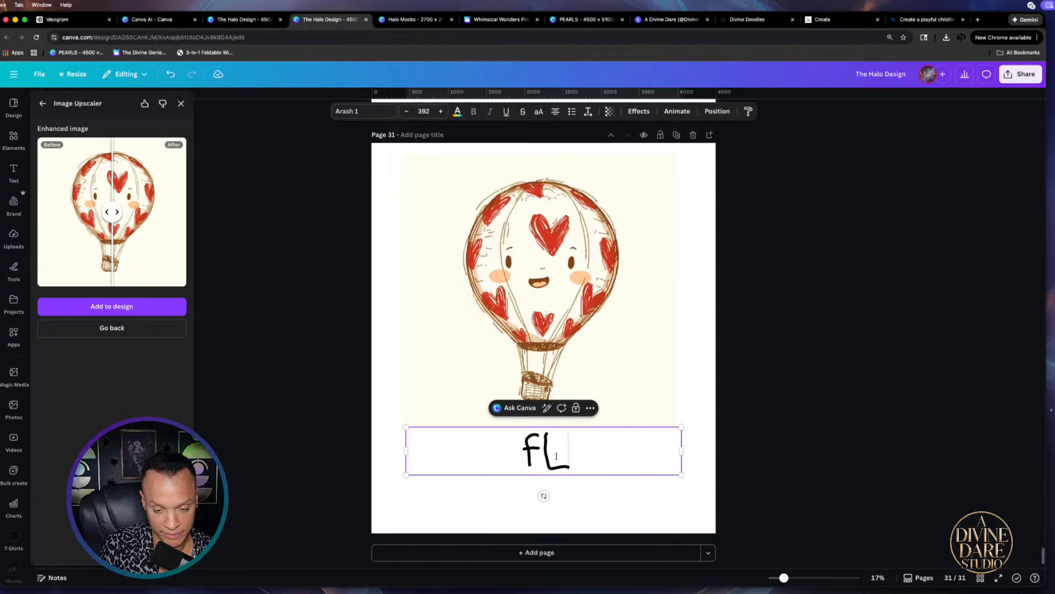
text(oating)
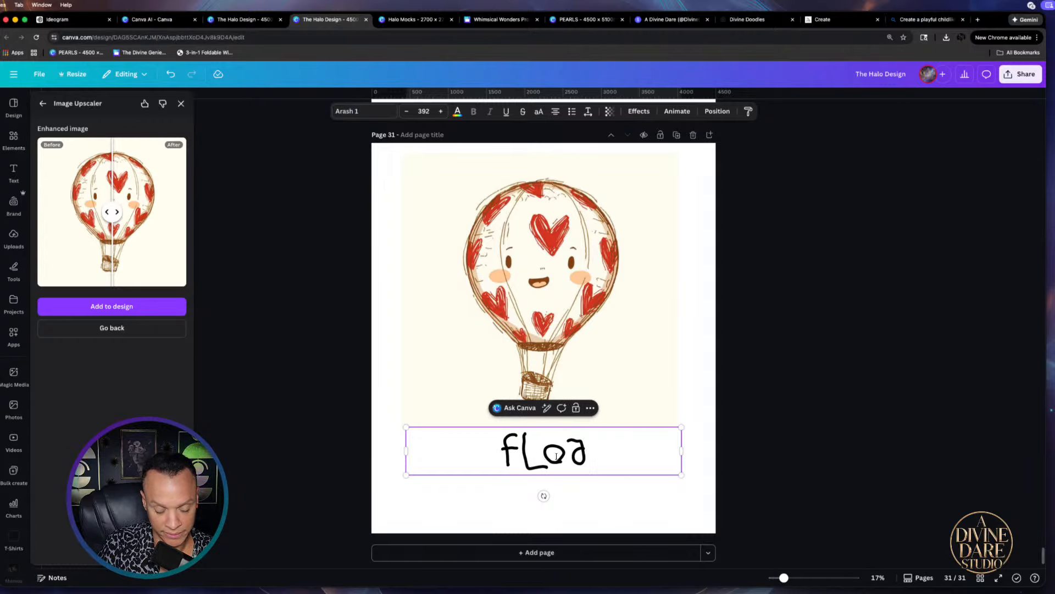
key(BackSpace)
key(BackSpace)
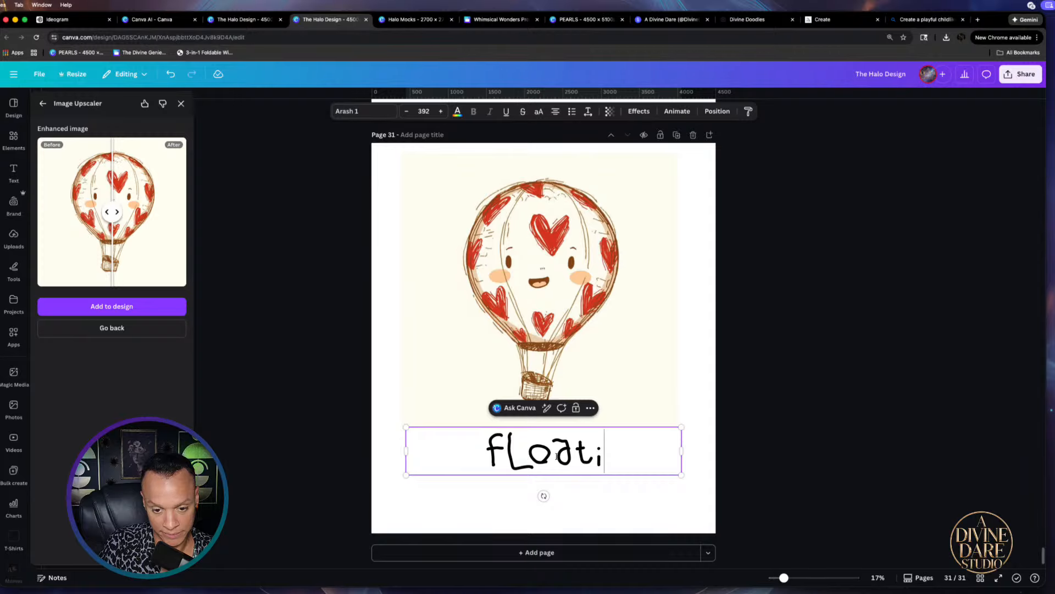
text(Ng)
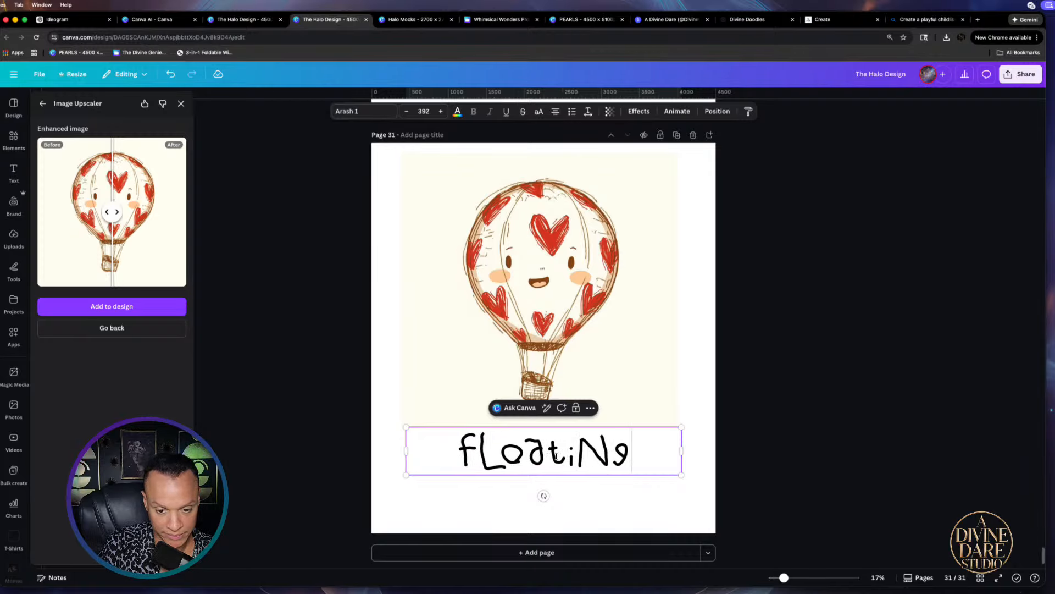
key(BackSpace)
key(BackSpace)
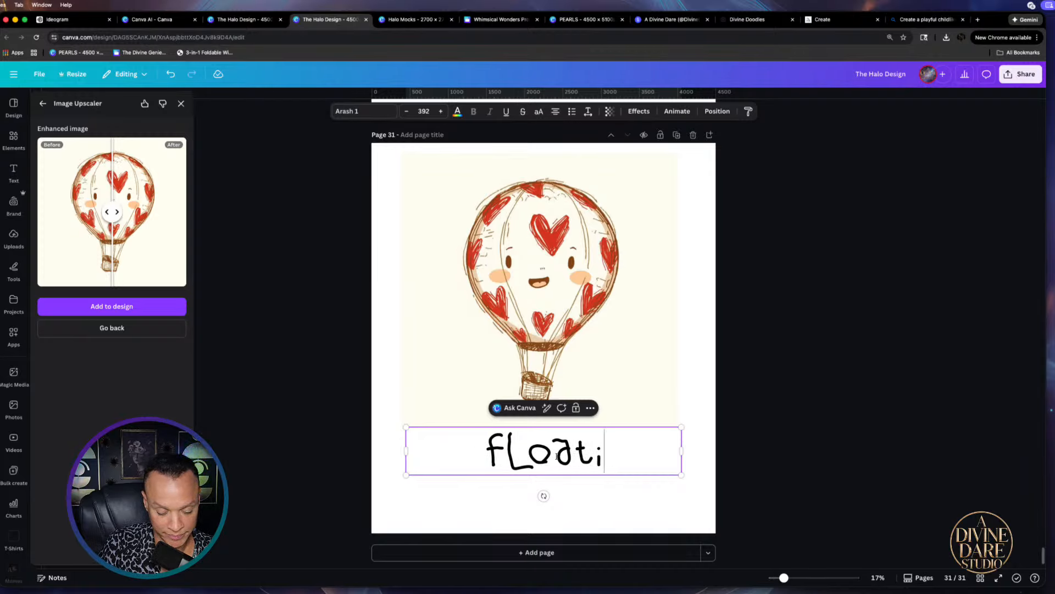
text(ing)
key(BackSpace)
text(g)
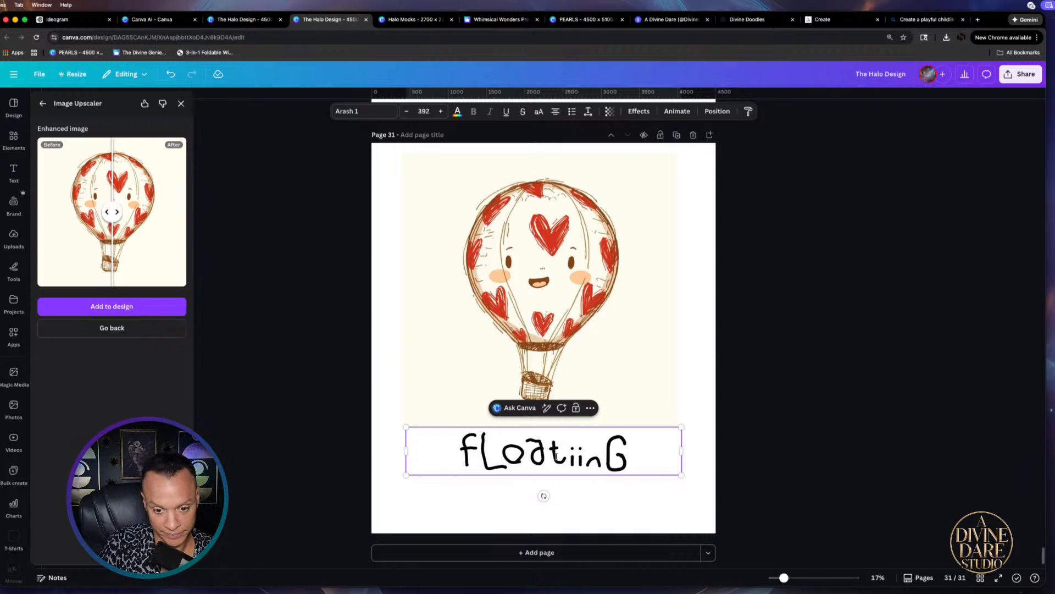
key(BackSpace)
key(BackSpace)
key(BackSpace)
text(n)
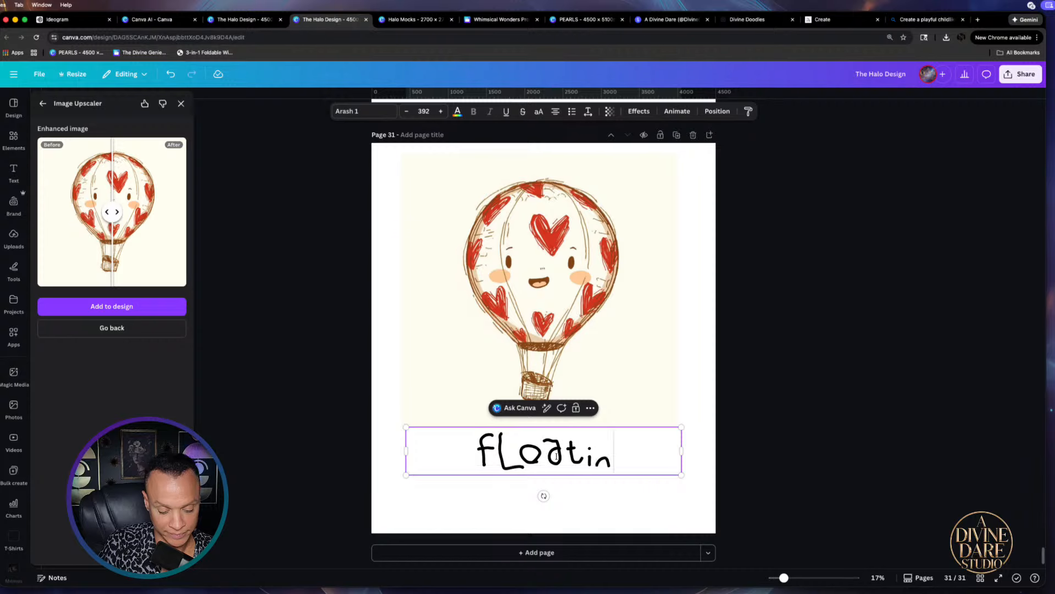
text(g Fo)
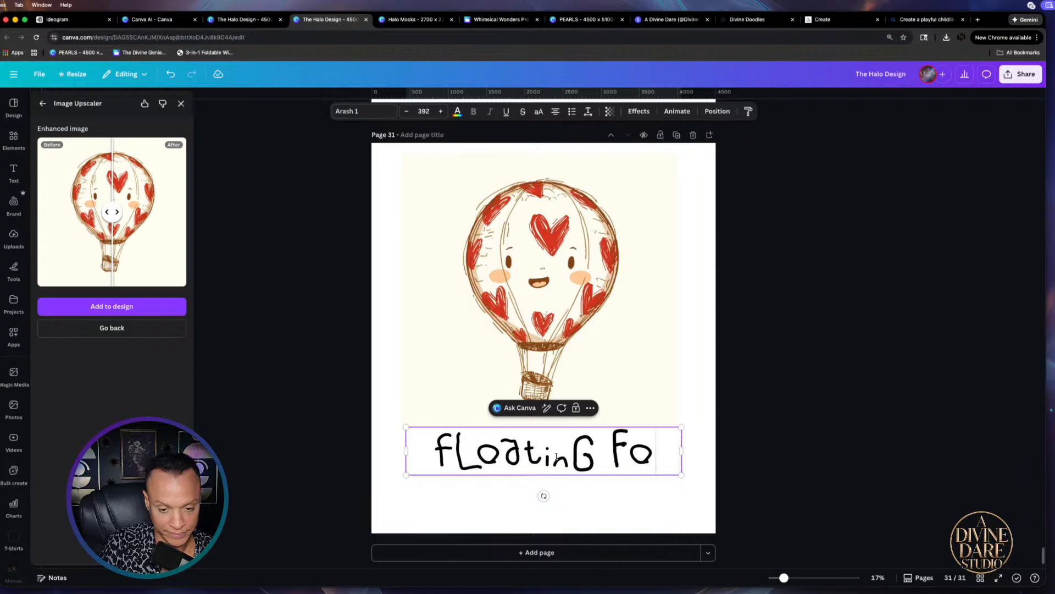
text(r You)
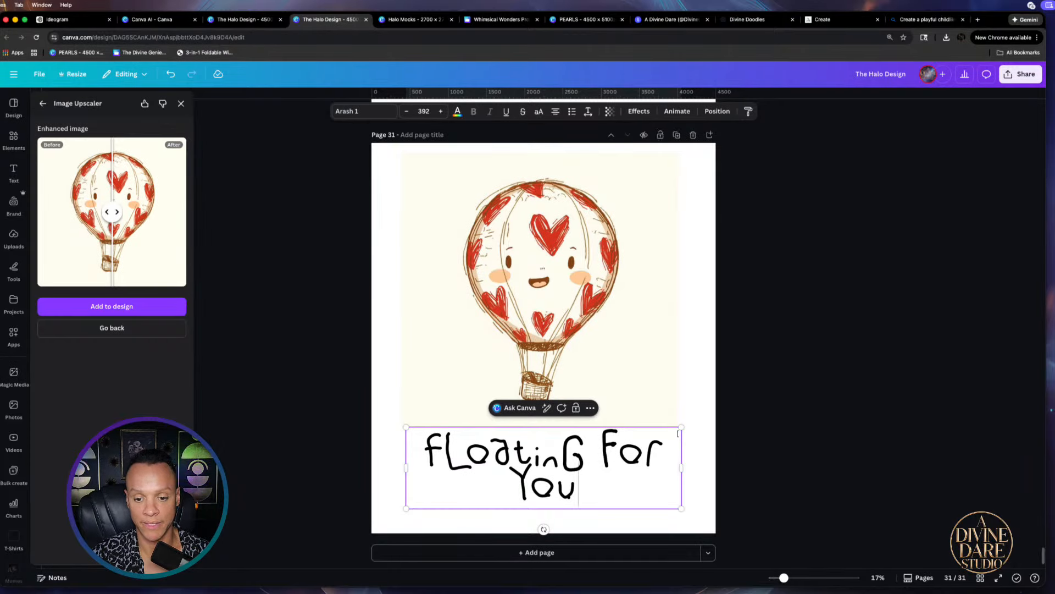
Fit the "fLoatinG For You" text on one line, scale it to font size 287 and place it just under the balloon
drag(682, 469, 780, 464)
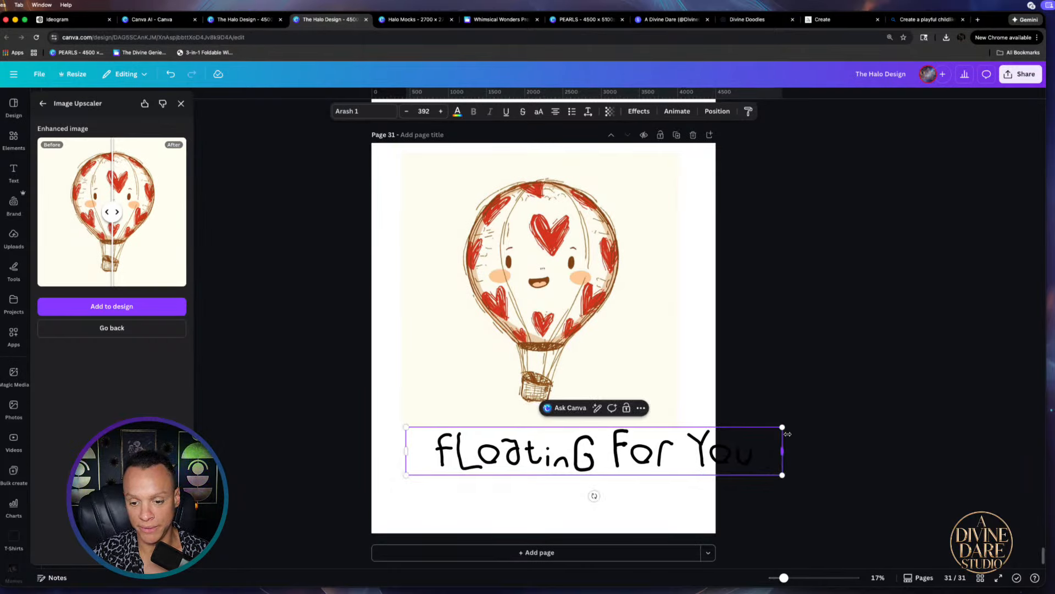
drag(780, 427, 659, 451)
click(650, 501)
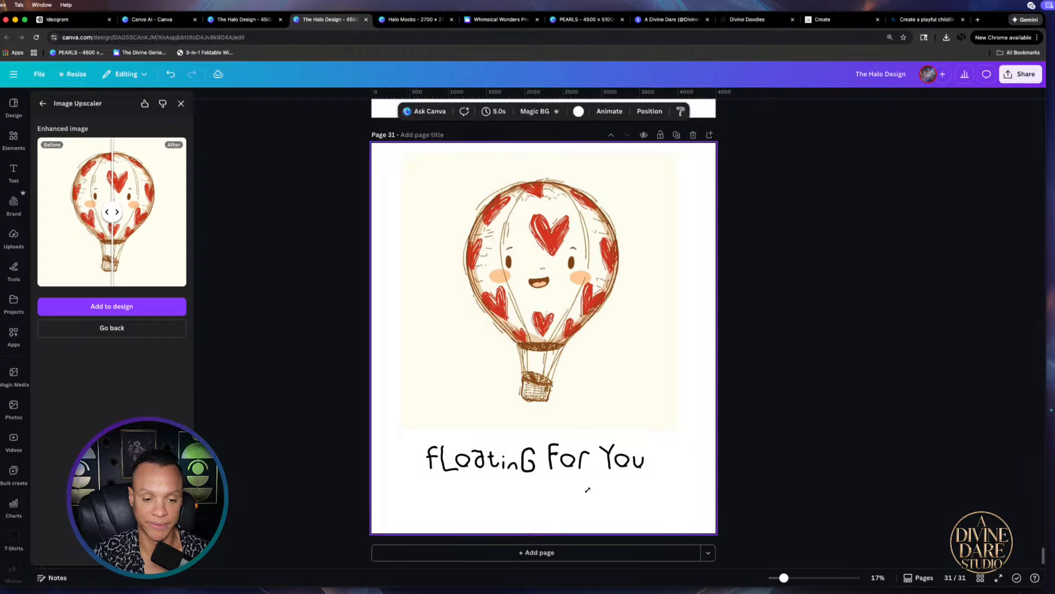
drag(552, 472, 551, 447)
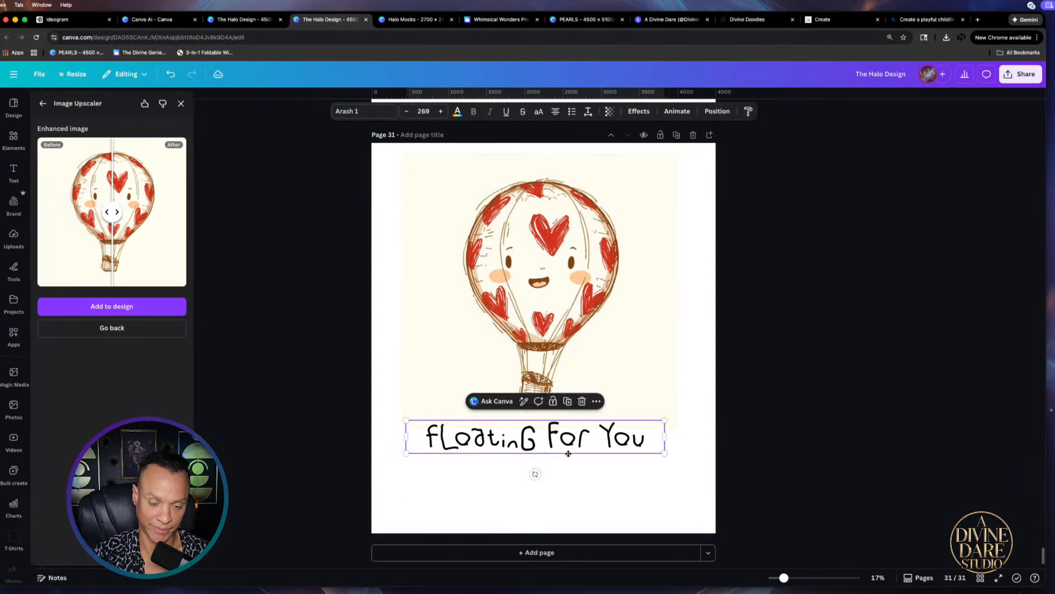
drag(664, 421, 682, 418)
double_click(614, 438)
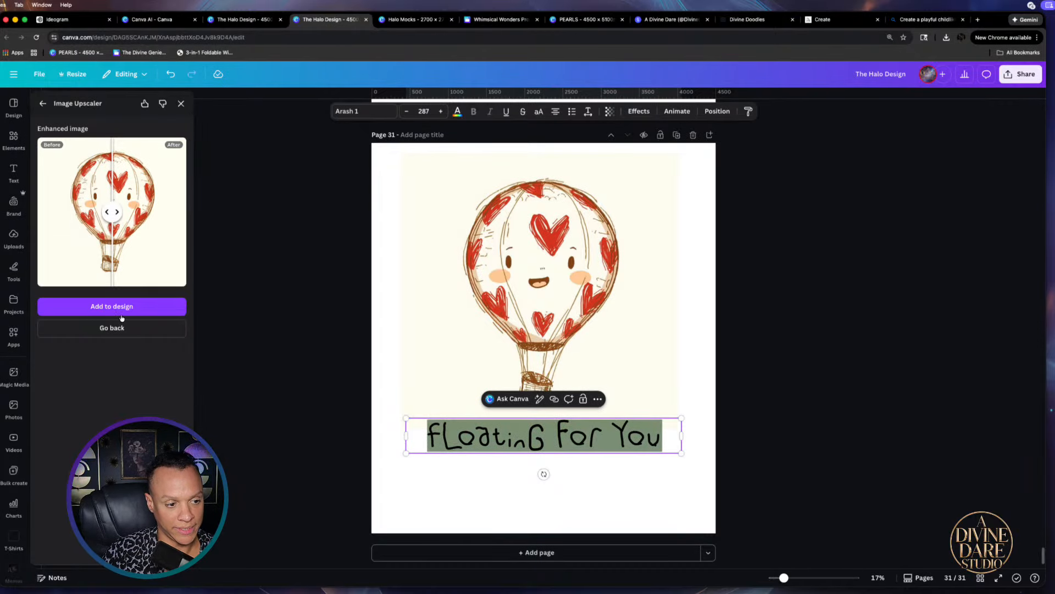
Add the upscaled balloon image to page 31 and delete the original balloon image
click(141, 305)
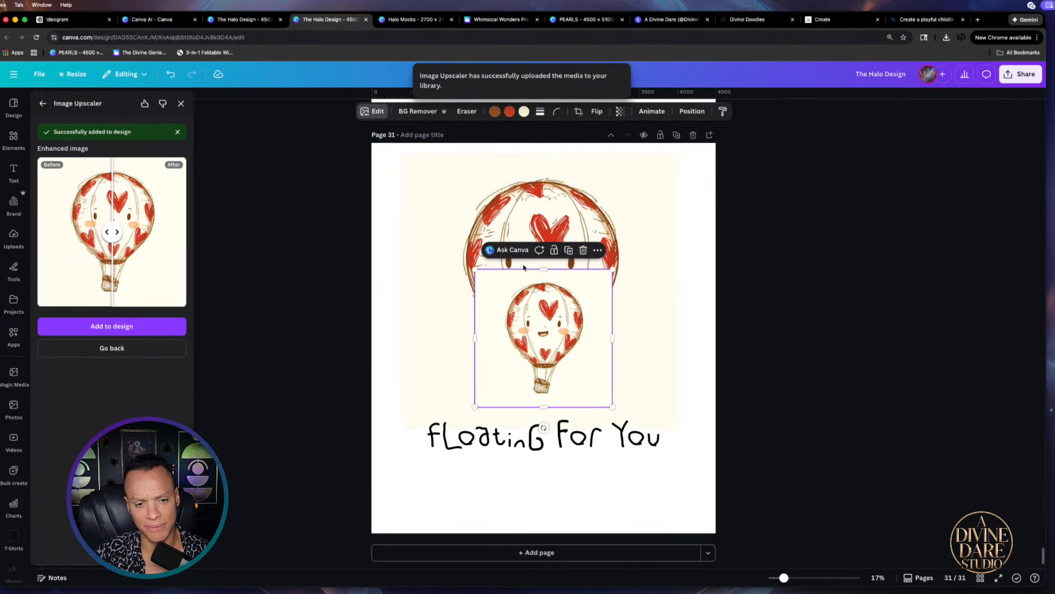
click(521, 217)
key(Delete)
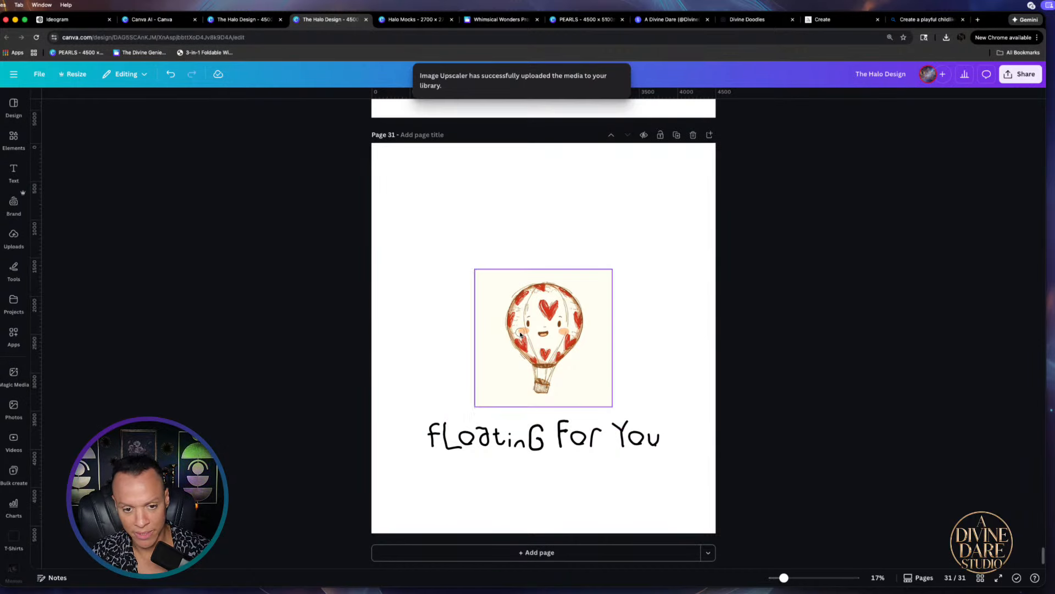
Enlarge the upscaled balloon to the full page width, align it with the page's top edge and remove its background
click(550, 308)
key(alt)
drag(613, 269, 855, 302)
drag(551, 416, 554, 394)
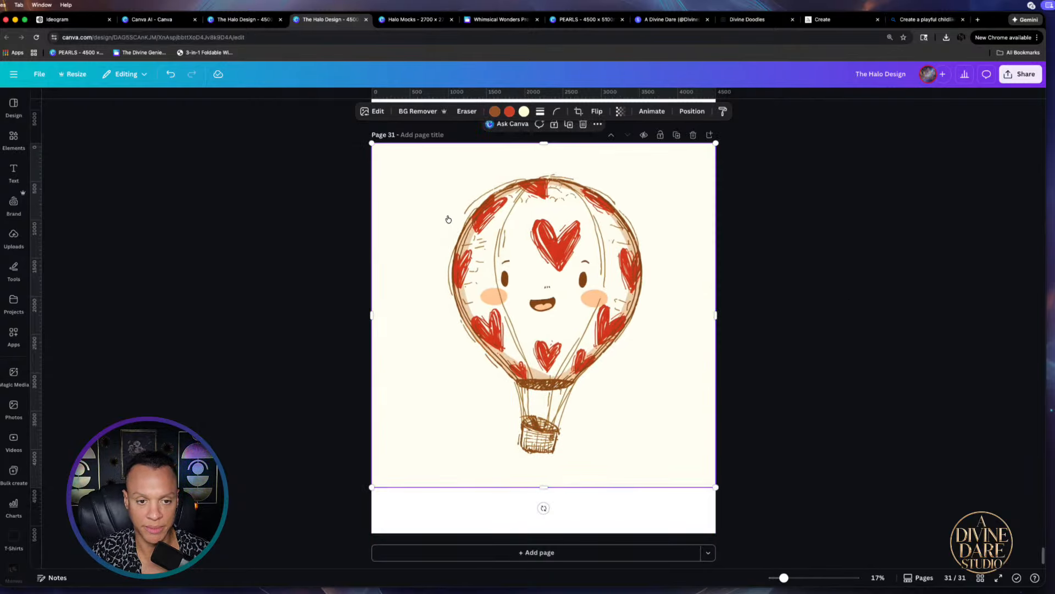
click(418, 111)
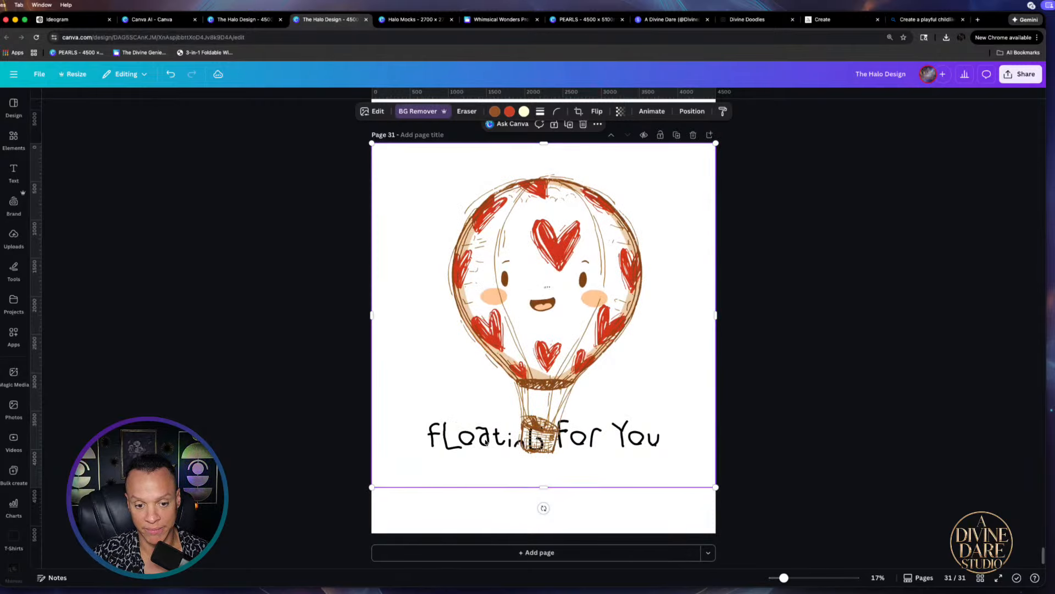
Move the "fLoatinG For You" text down so it sits just below the balloon's basket
drag(544, 488, 542, 410)
drag(538, 449, 539, 505)
click(543, 414)
drag(544, 411, 579, 477)
click(583, 482)
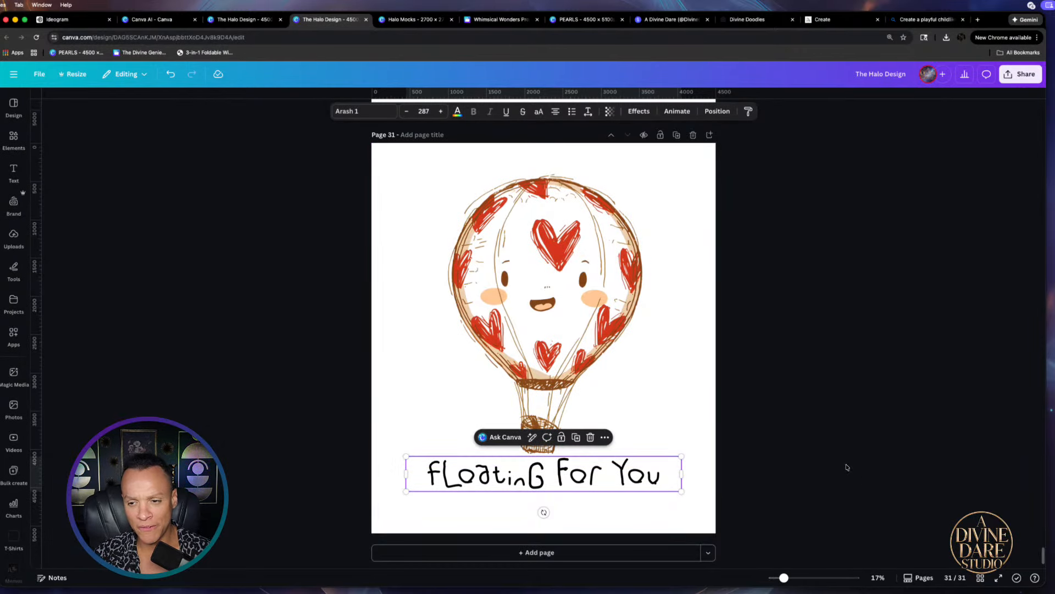
Scale down the balloon image, trim its empty top edge and place it against the top of the page
click(555, 321)
drag(714, 462, 671, 415)
drag(520, 330, 534, 325)
drag(538, 139, 540, 157)
drag(551, 239, 551, 226)
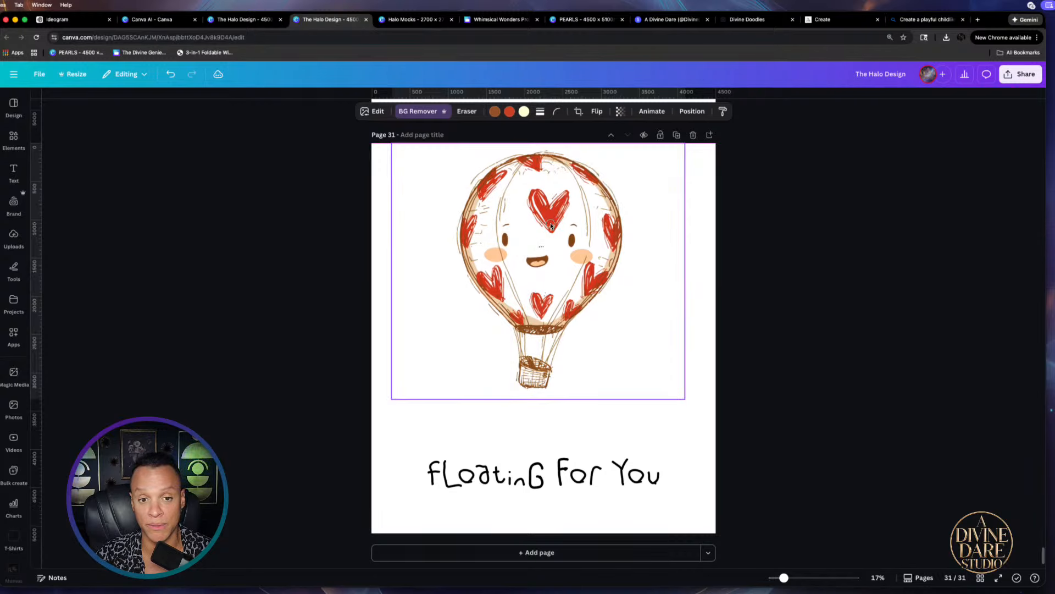
Crop both sides of the balloon image so its frame is as wide as the caption's text box
drag(686, 273, 632, 272)
drag(392, 271, 441, 271)
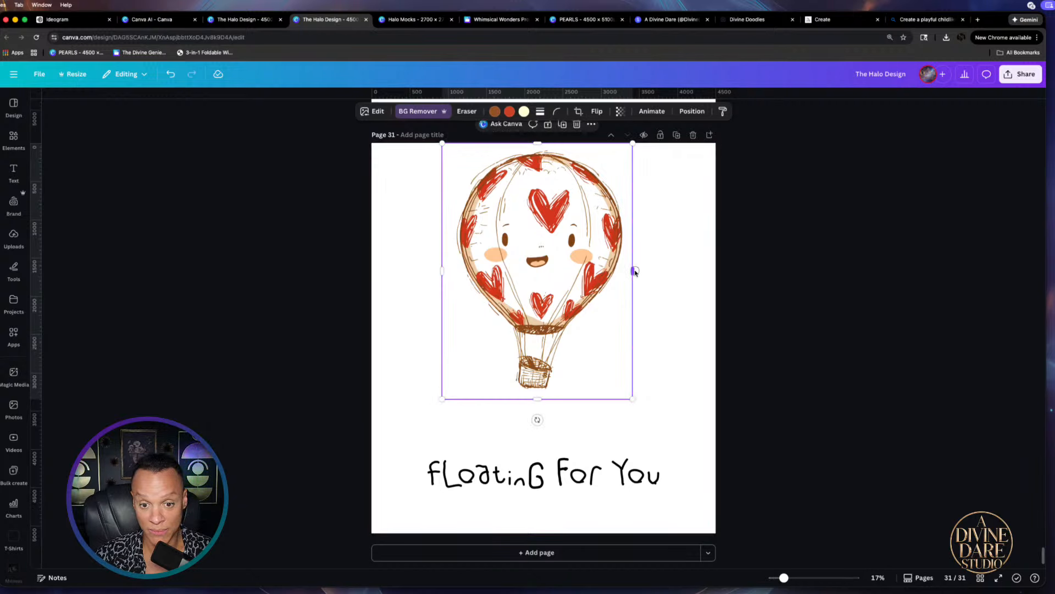
drag(634, 271, 685, 276)
drag(442, 270, 405, 271)
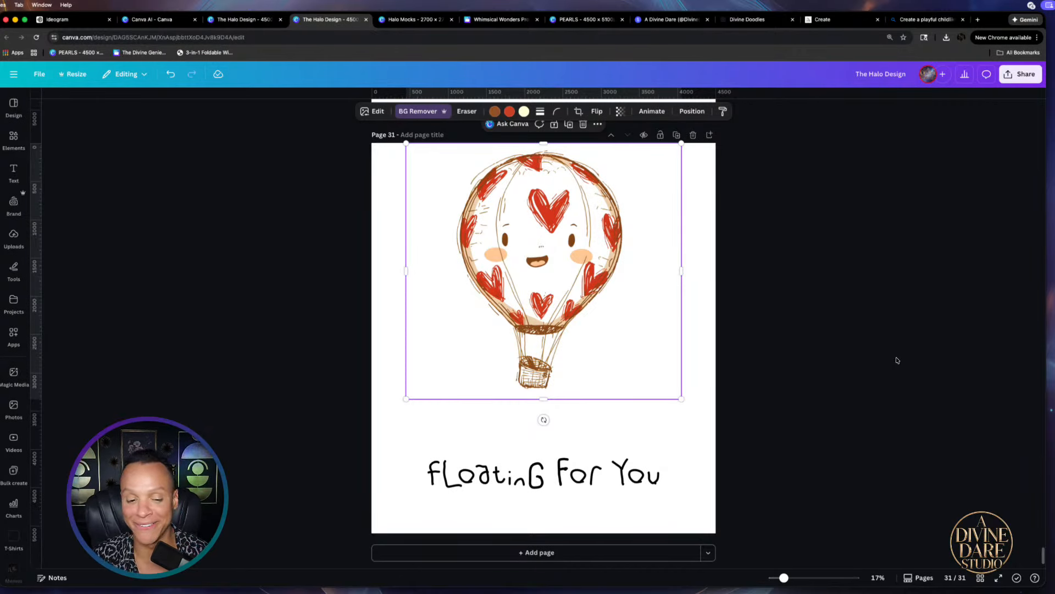
click(574, 496)
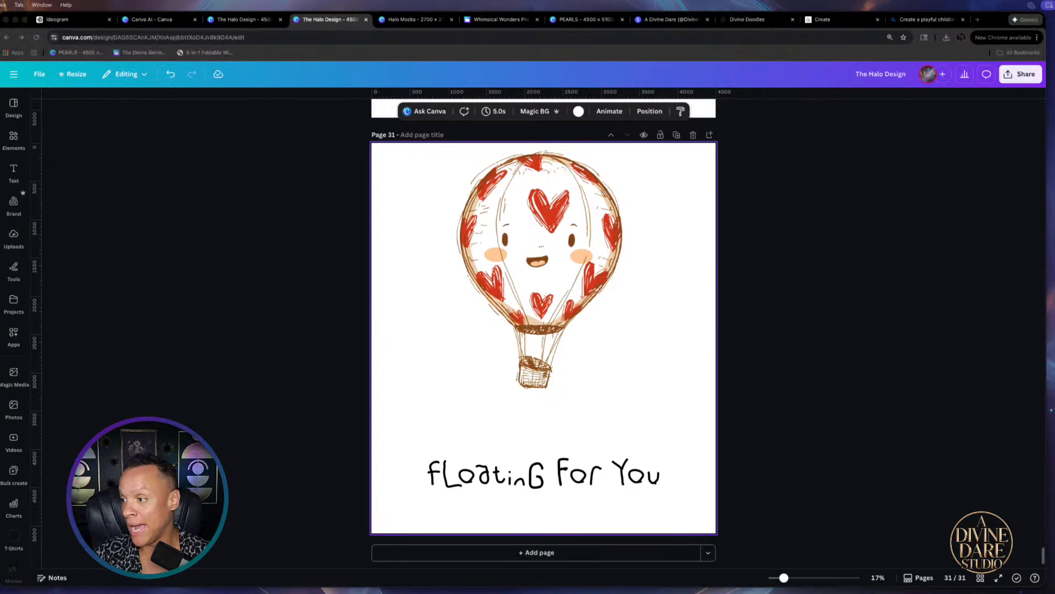
Switch to the Slogans chat in ChatGPT and ask "what would a valentine day hot air balloon say?"
drag(1054, 146, 940, 19)
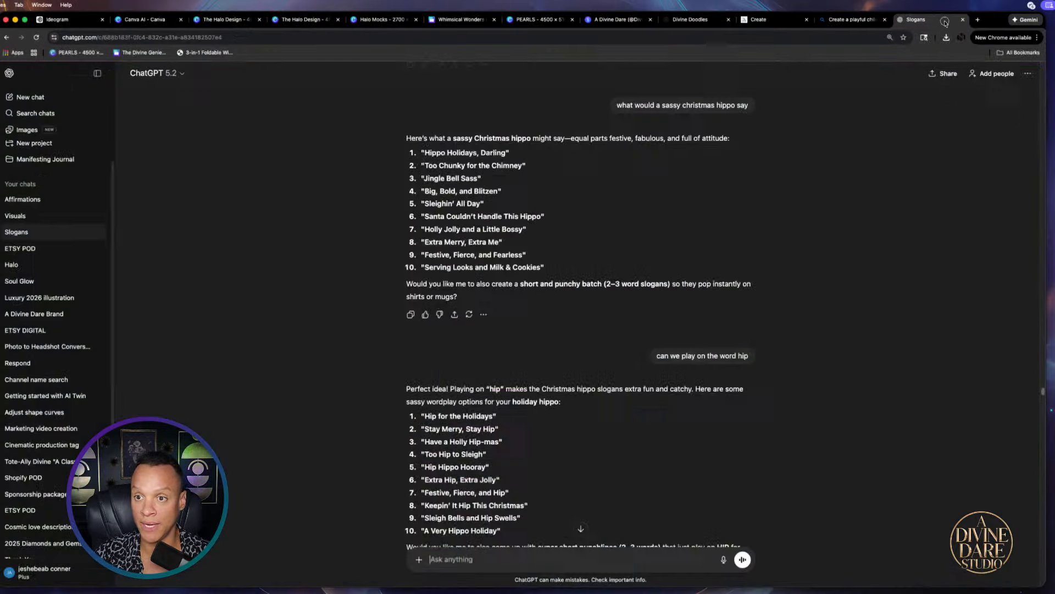
scroll(605, 310, up, 10)
scroll(604, 309, down, 20)
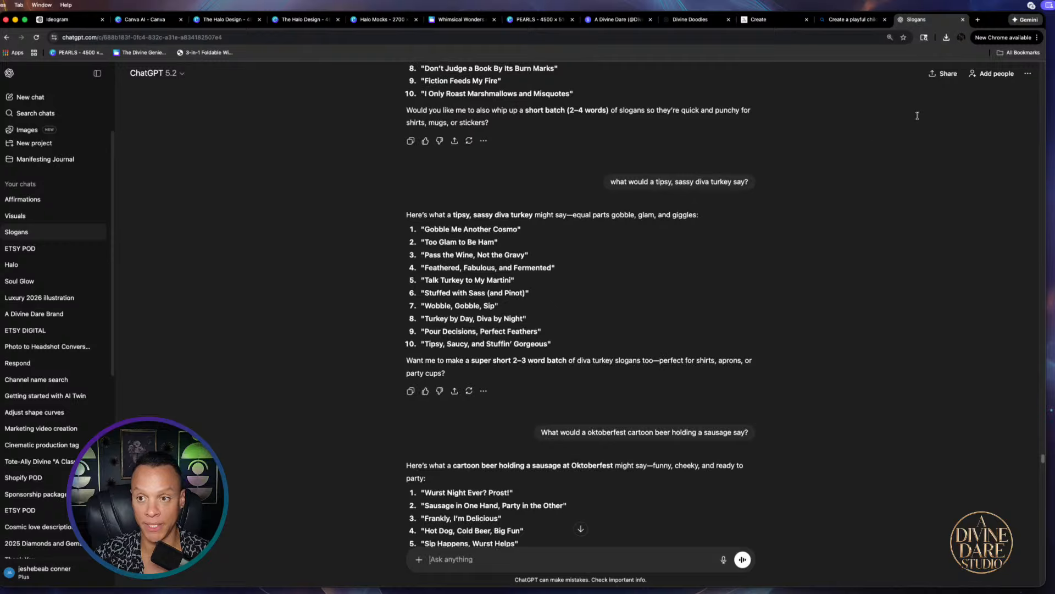
scroll(626, 199, down, 15)
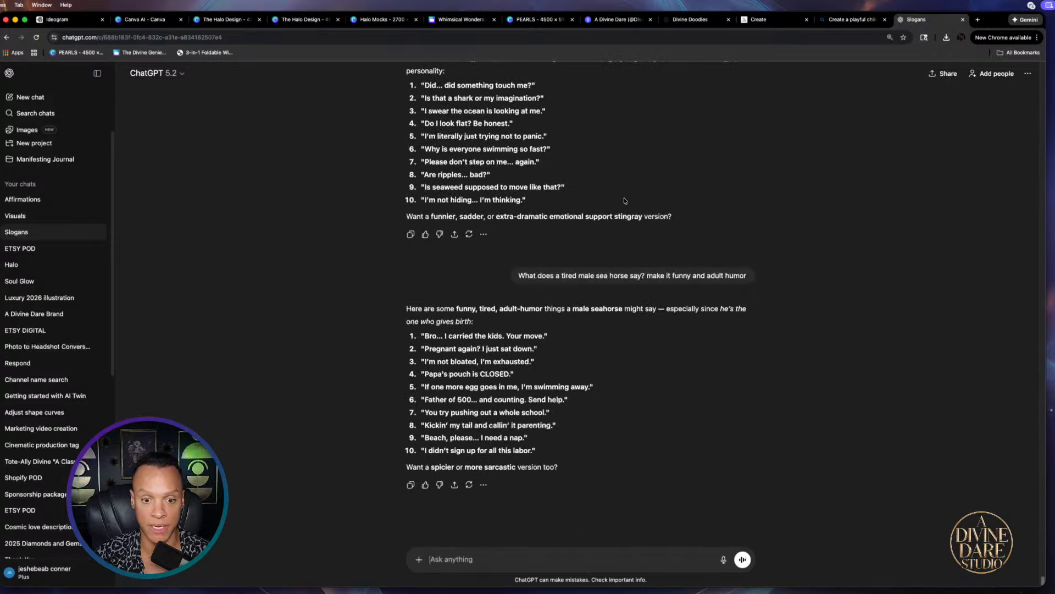
click(505, 562)
text(wjat)
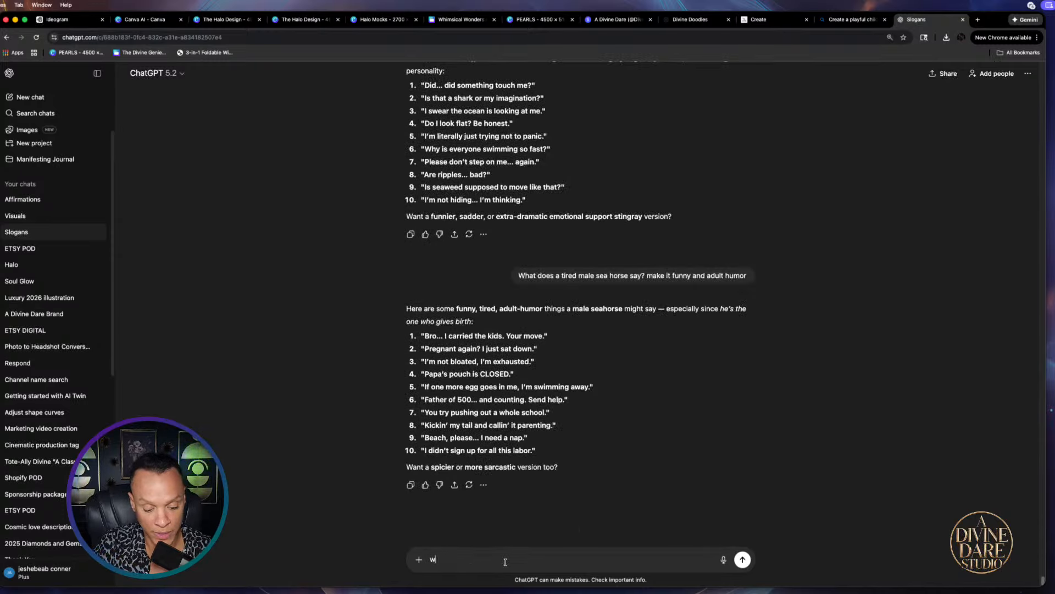
key(BackSpace)
key(BackSpace)
key(BackSpace)
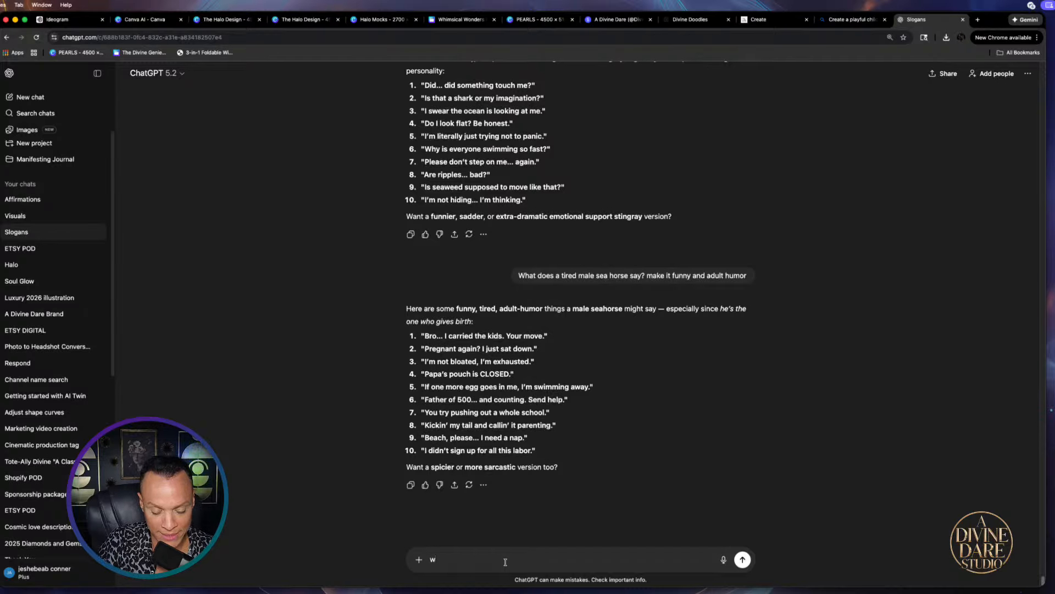
text(hat yo)
key(BackSpace)
key(BackSpace)
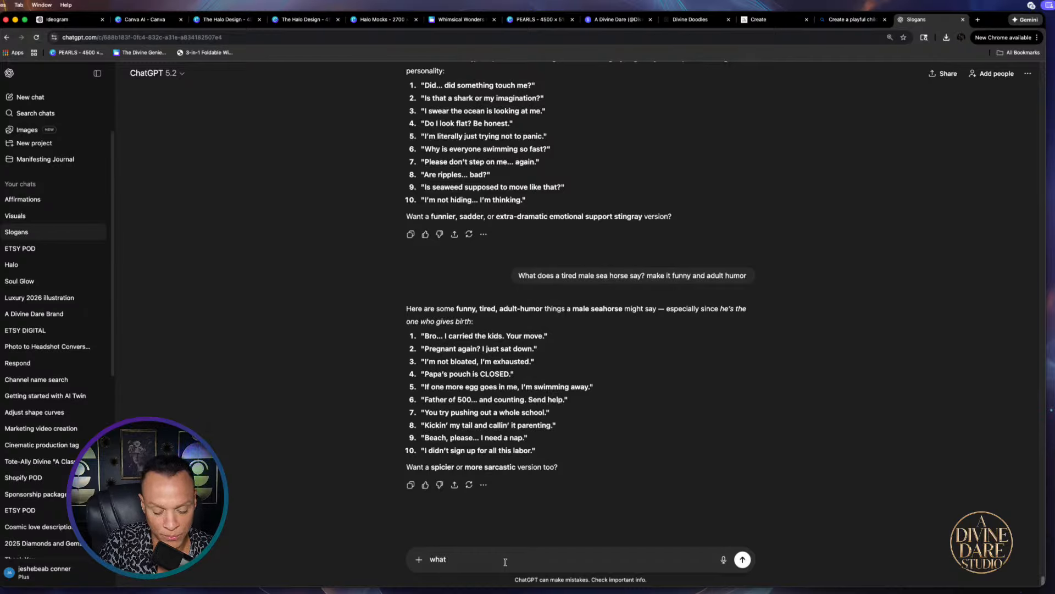
text(would a )
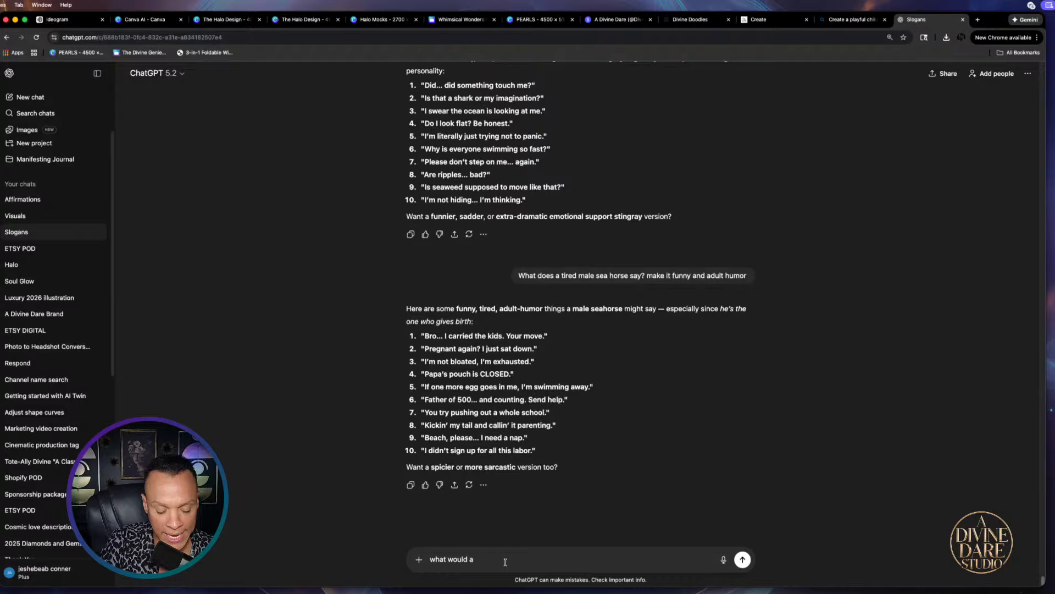
text(v)
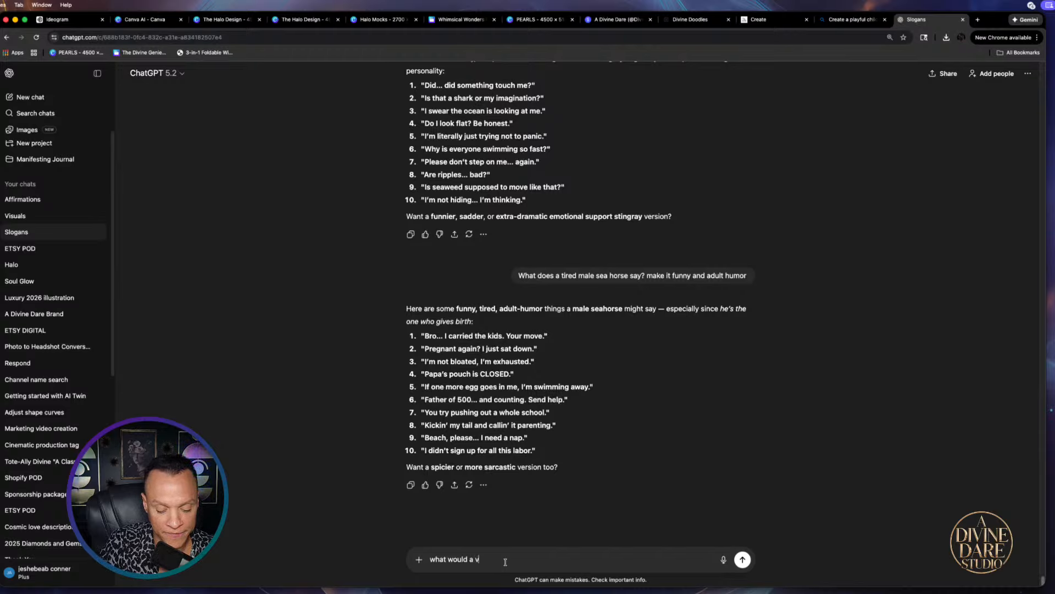
text(alen)
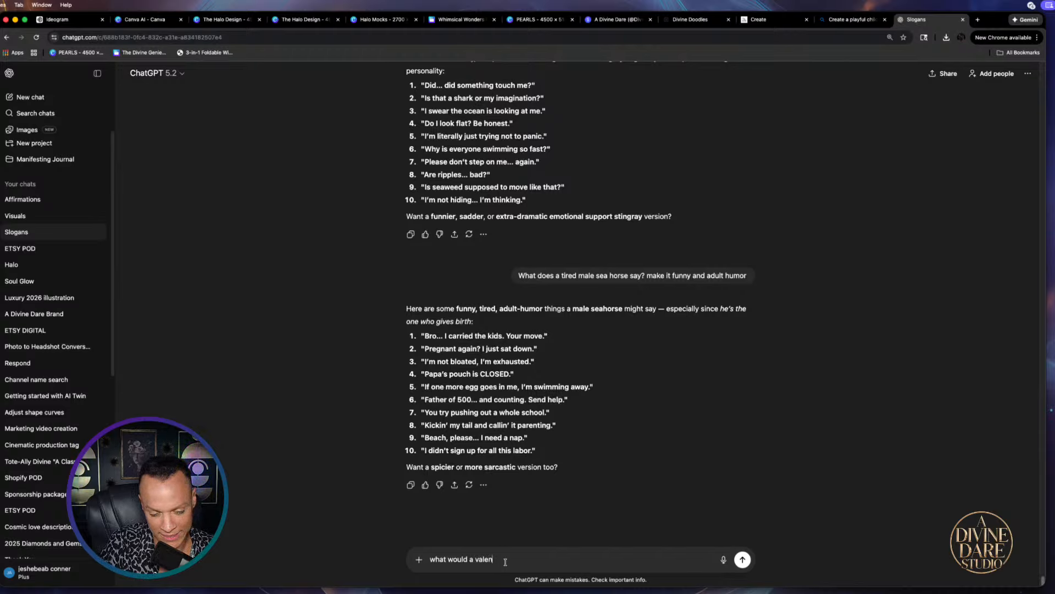
text(tine dauy )
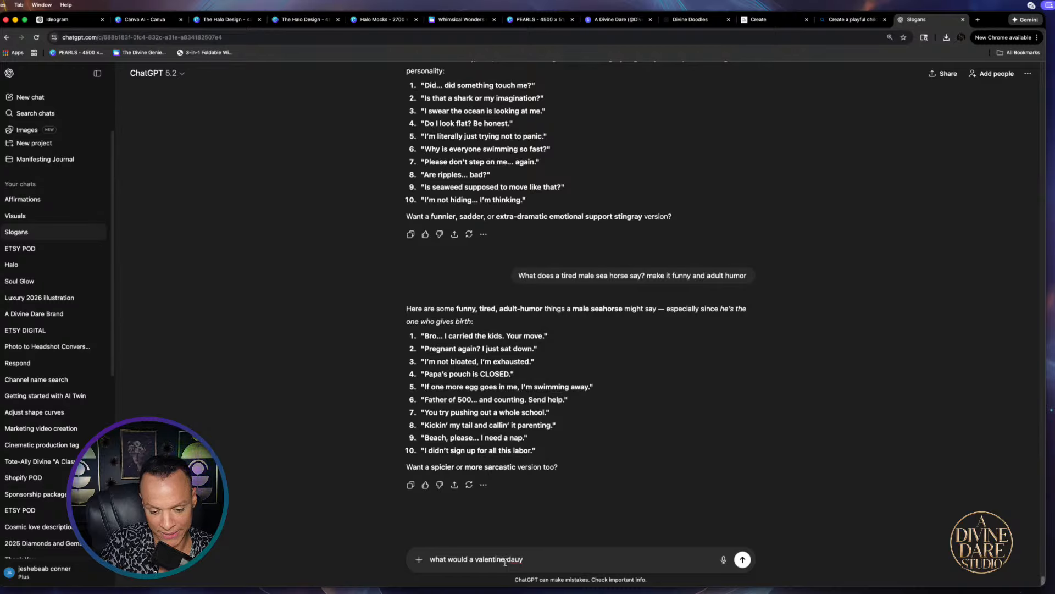
key(BackSpace)
key(BackSpace)
key(BackSpace)
text(y )
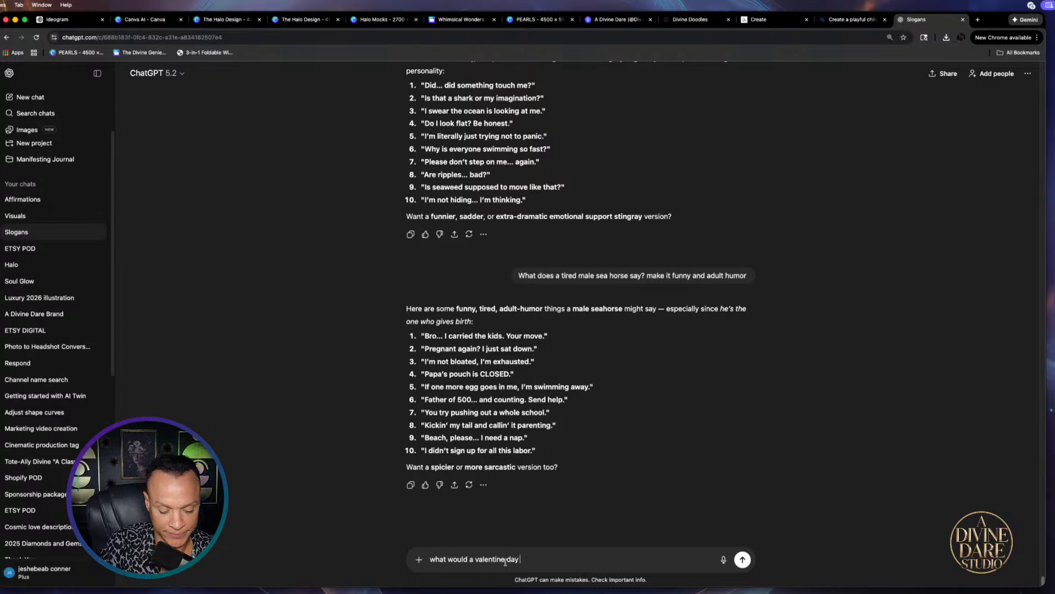
text(hot a)
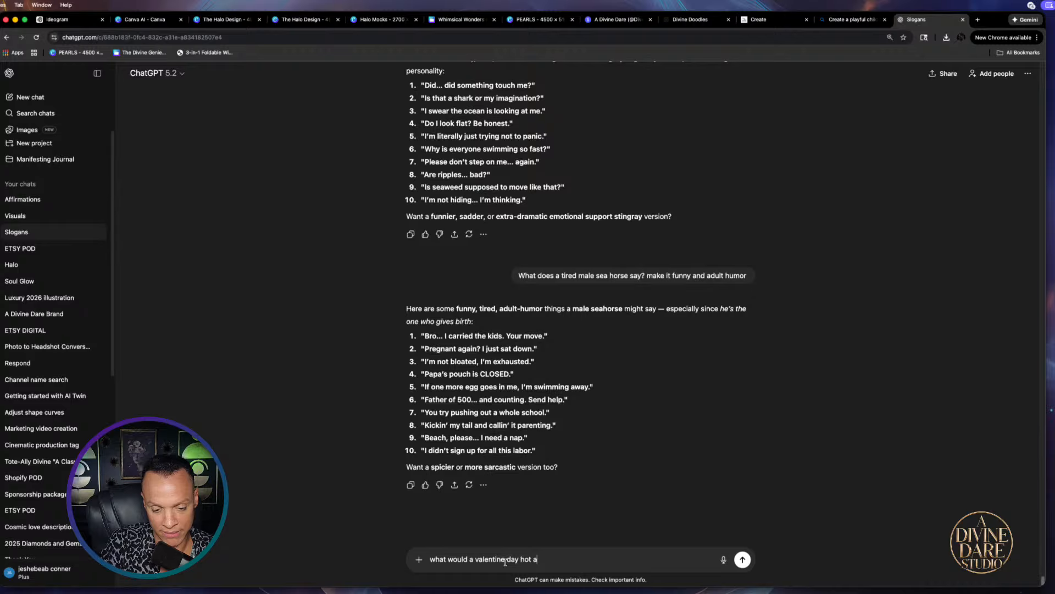
text(ir ba)
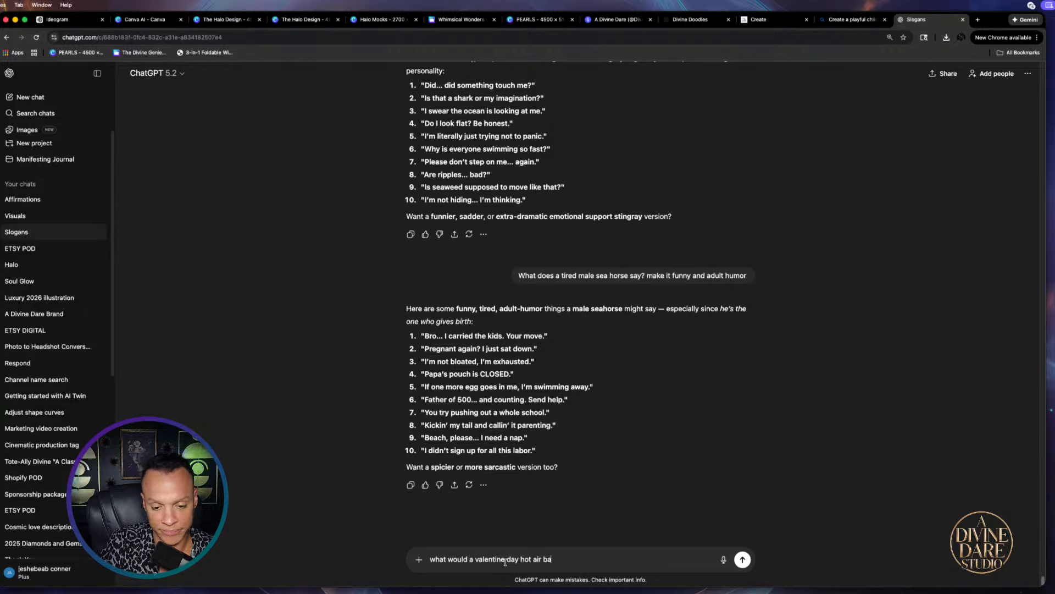
text(lloon )
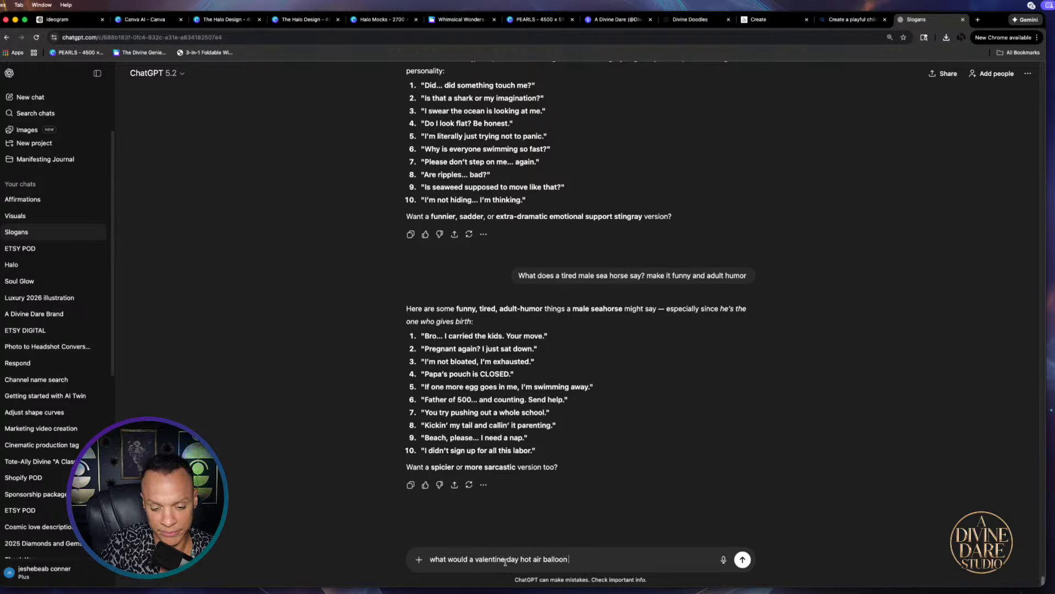
text(say)
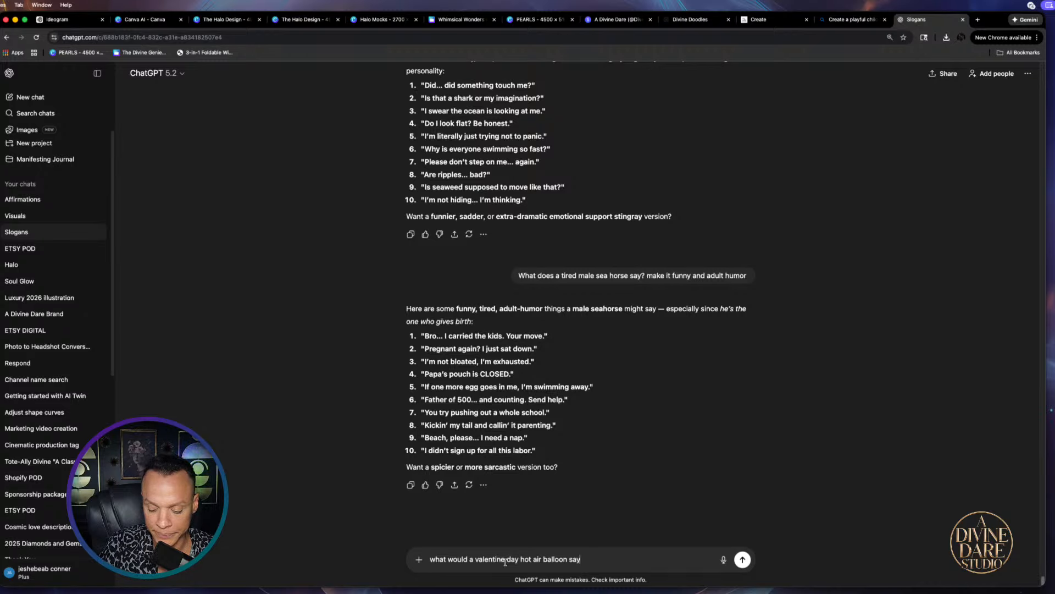
text(?)
key(Return)
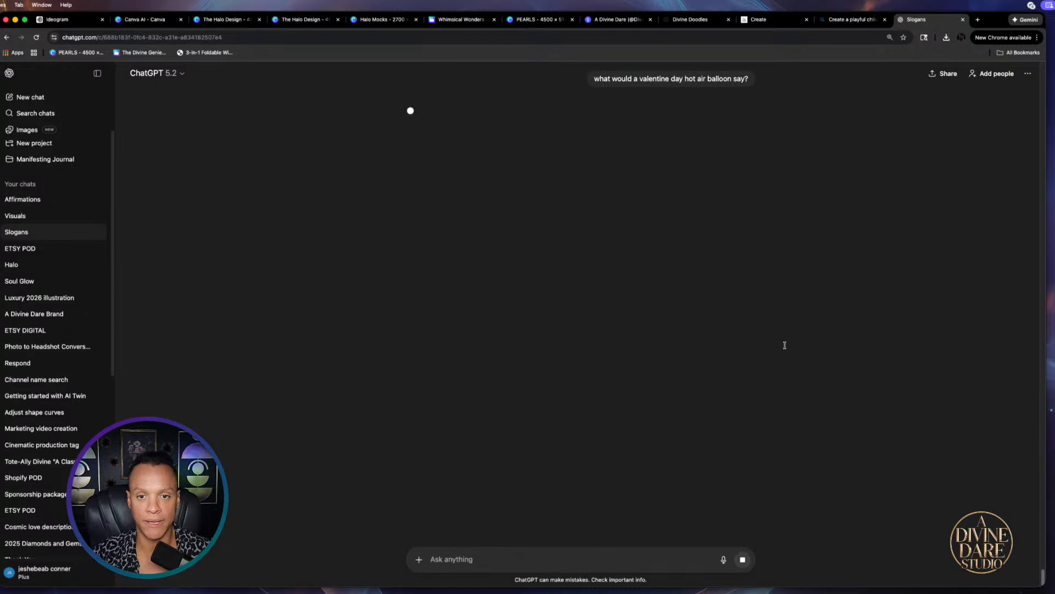
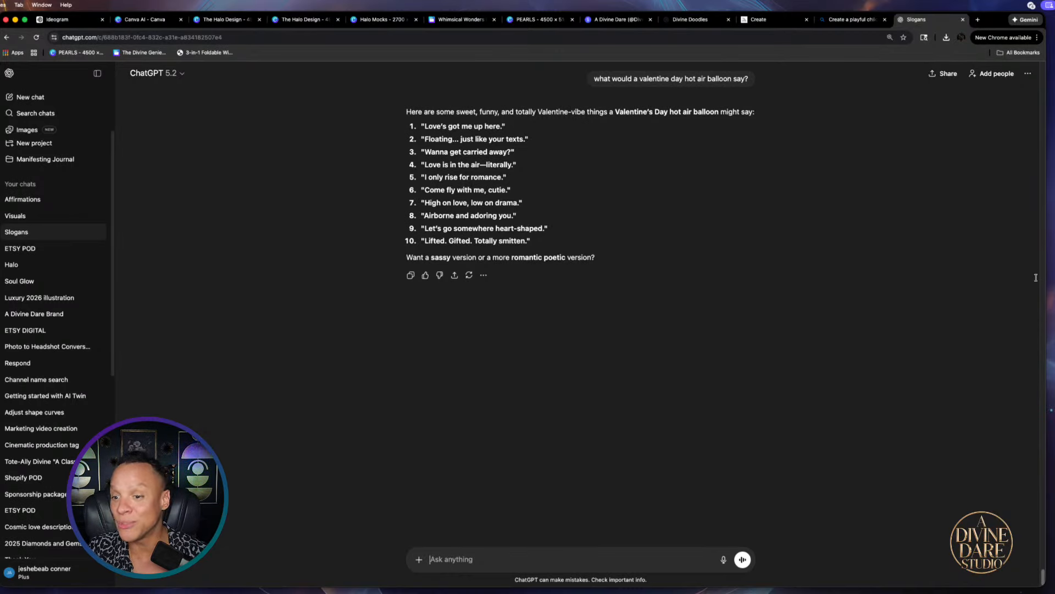
Switch back to The Halo Design in Canva and replace the caption under the balloon on page 31 with "Lets Get Carried AwaY"
click(144, 19)
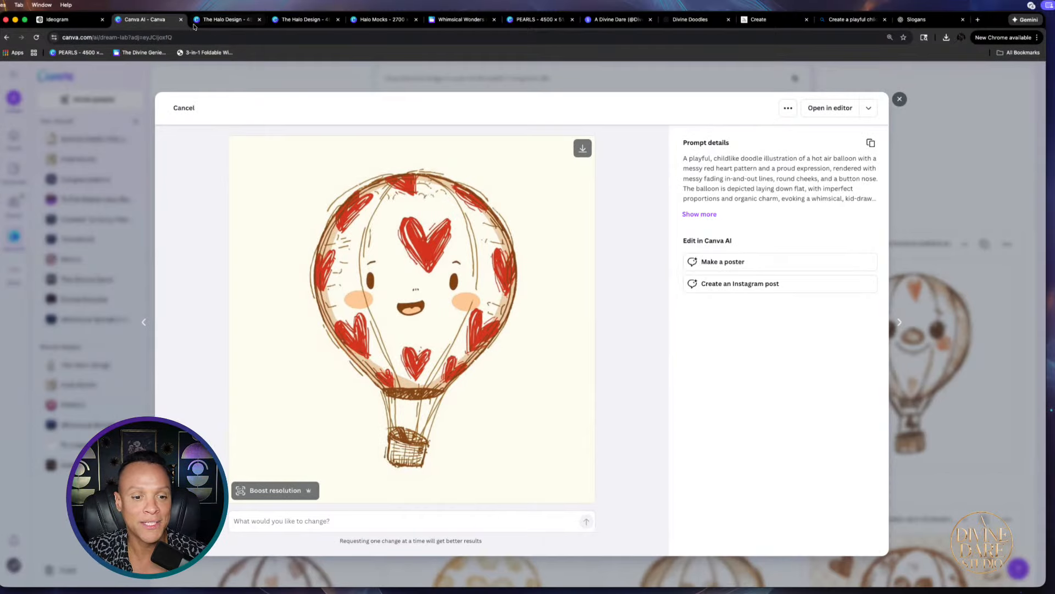
click(462, 19)
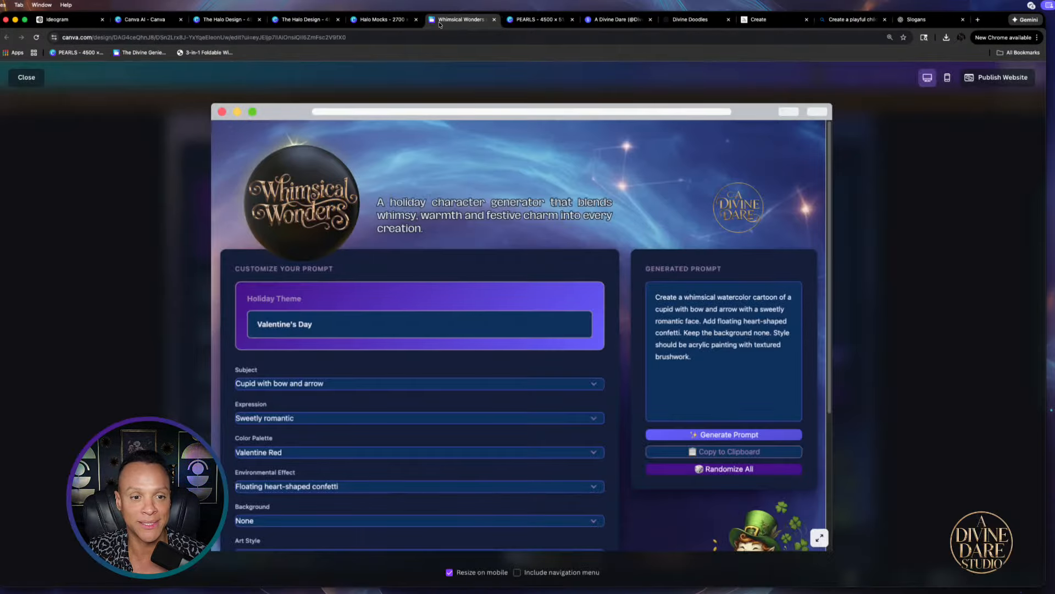
click(288, 20)
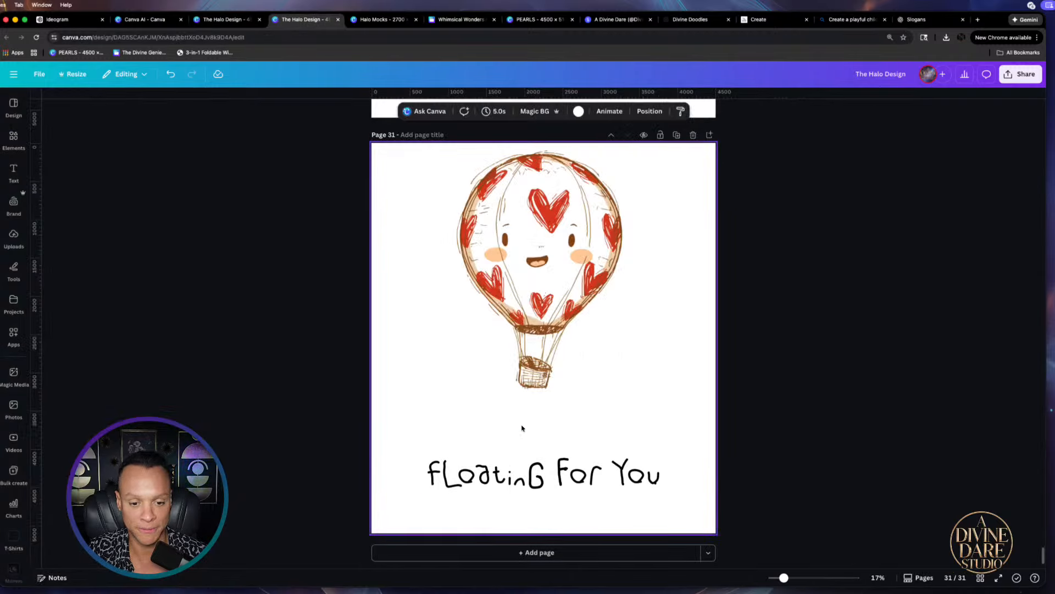
click(542, 470)
click(545, 466)
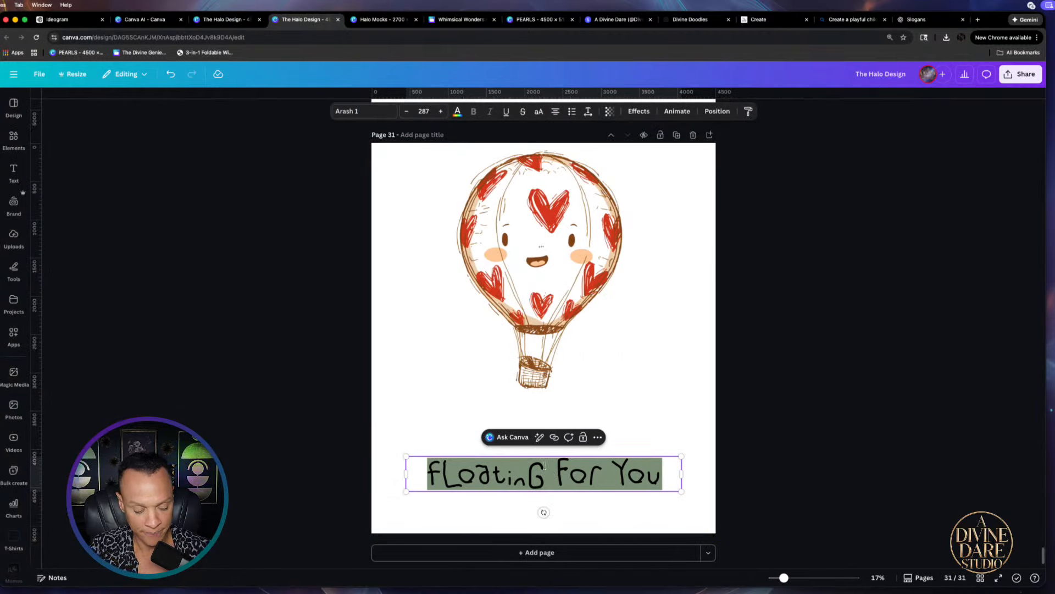
text(Lei)
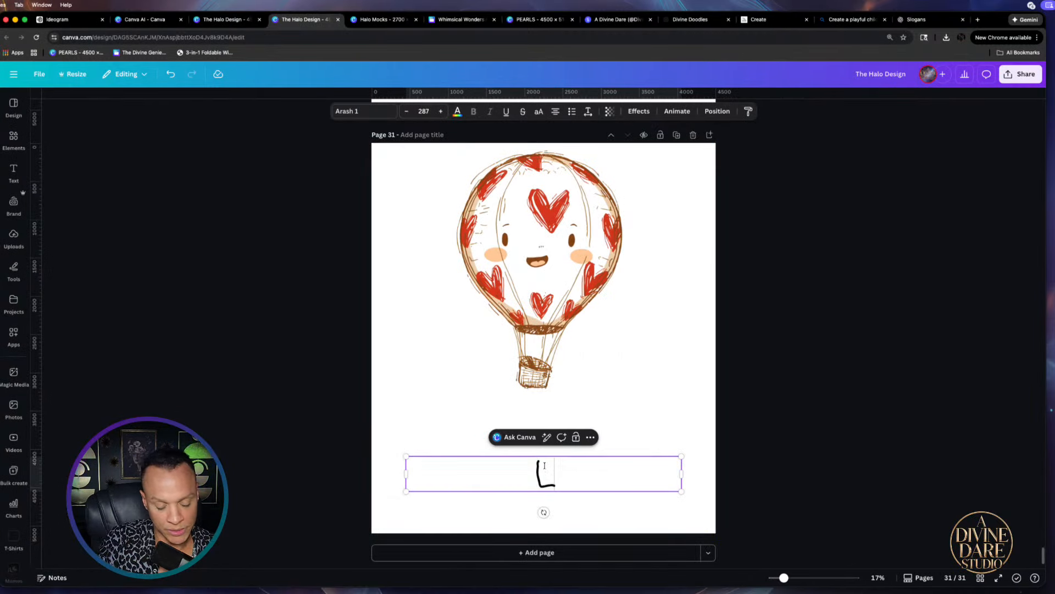
key(BackSpace)
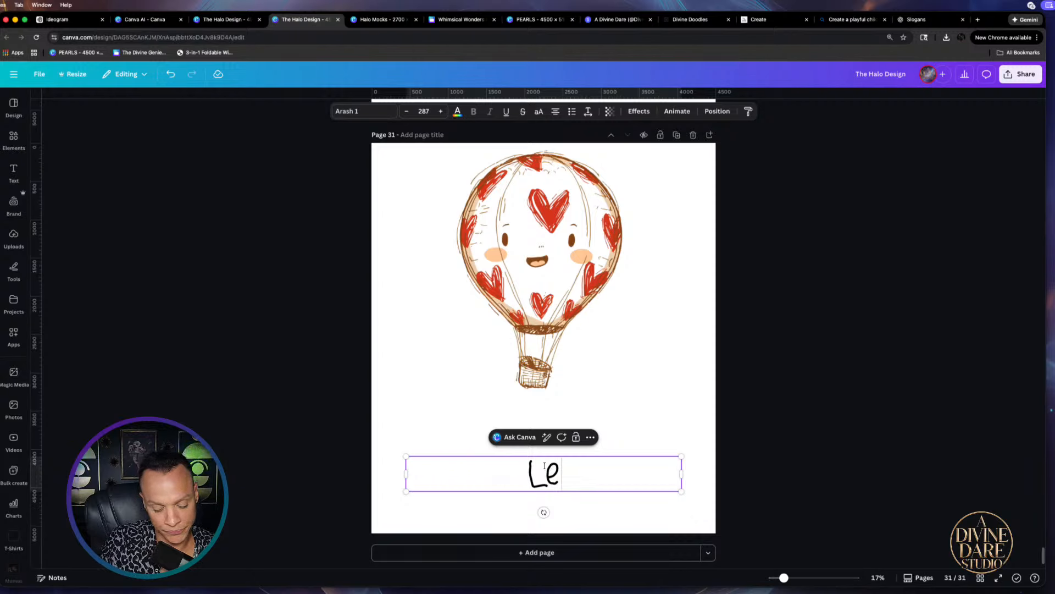
text(ts)
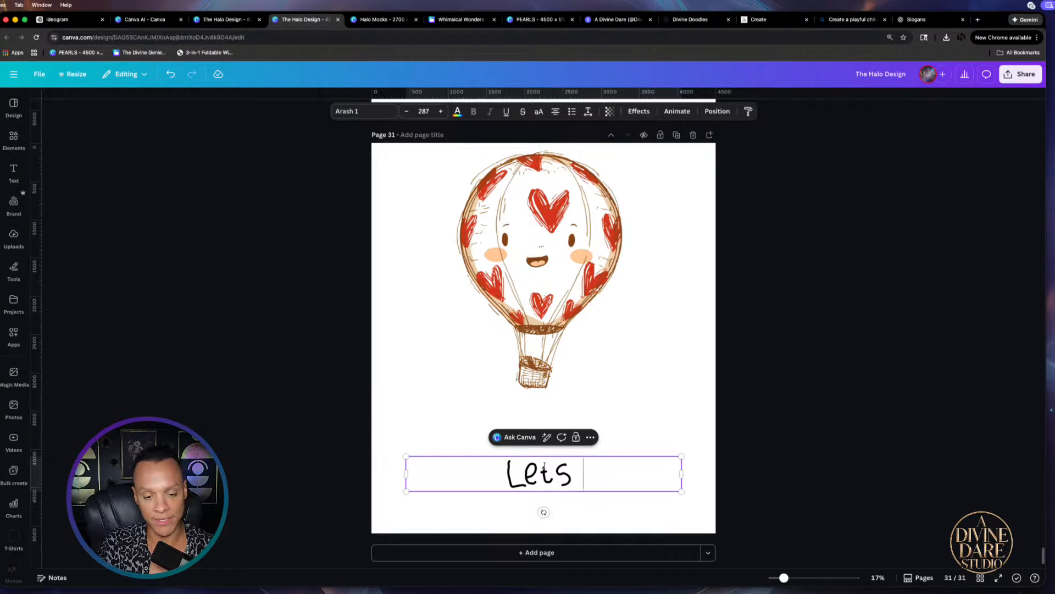
text(gEt)
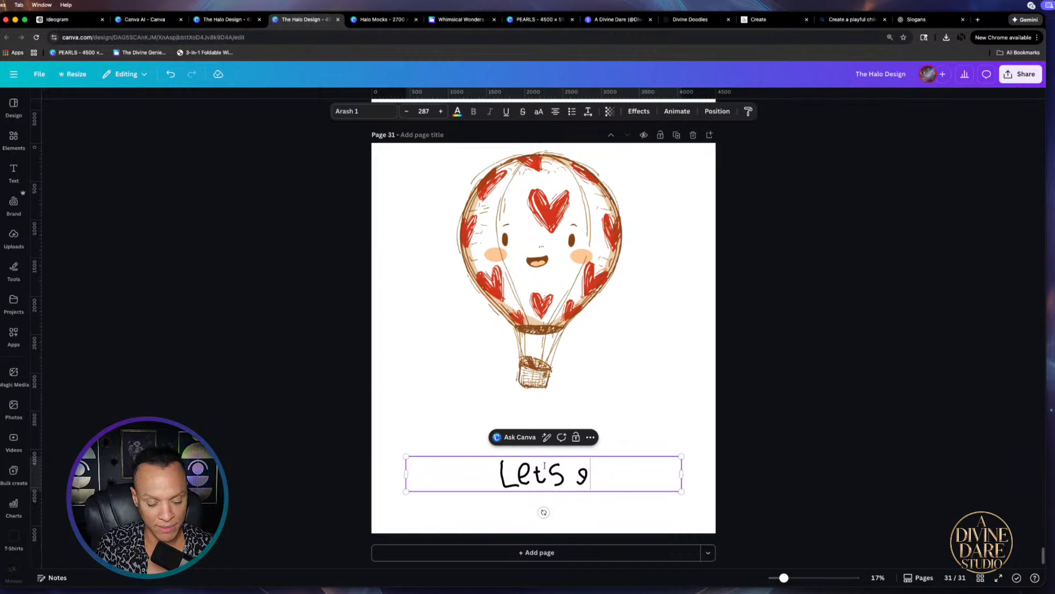
key(BackSpace)
key(BackSpace)
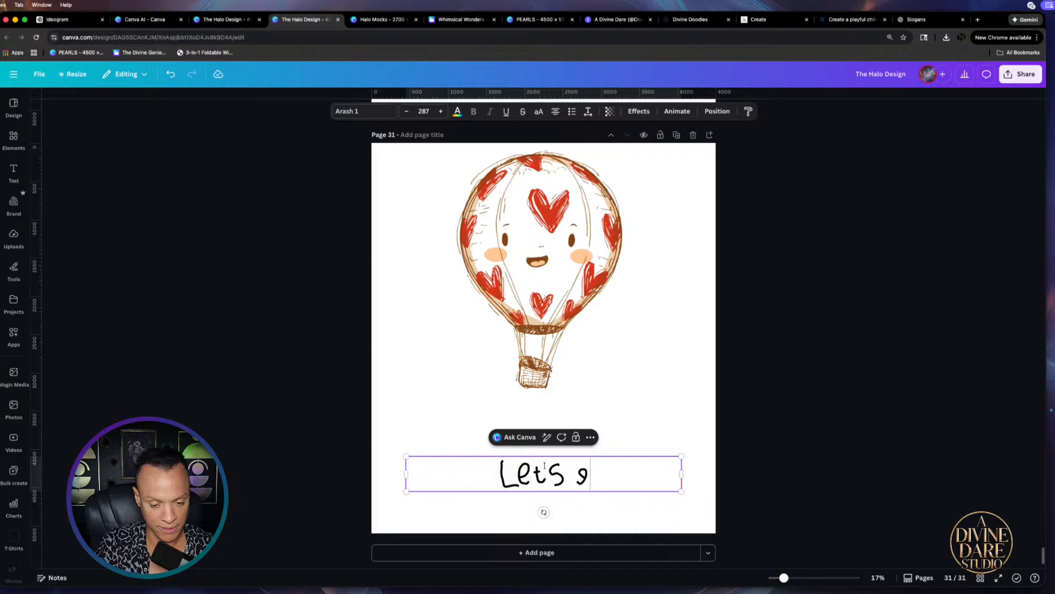
key(BackSpace)
text(Ge)
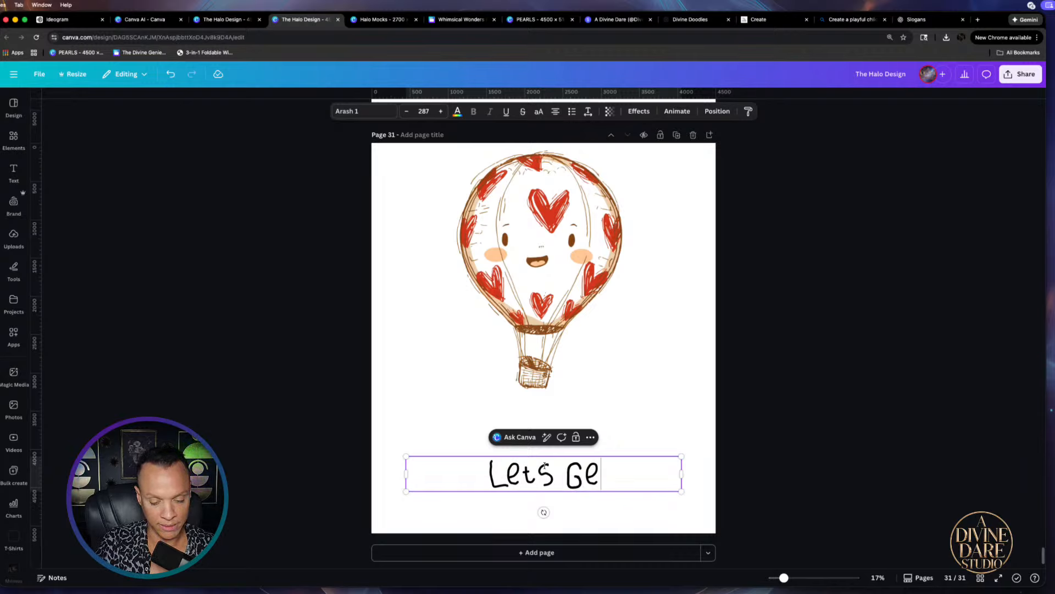
text(t Ca)
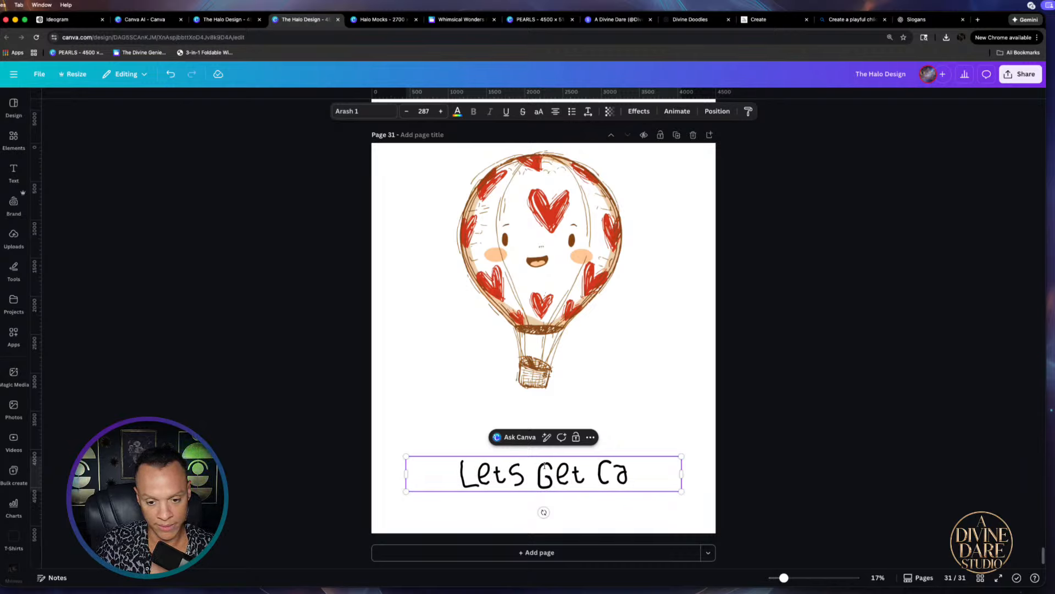
text(rried A)
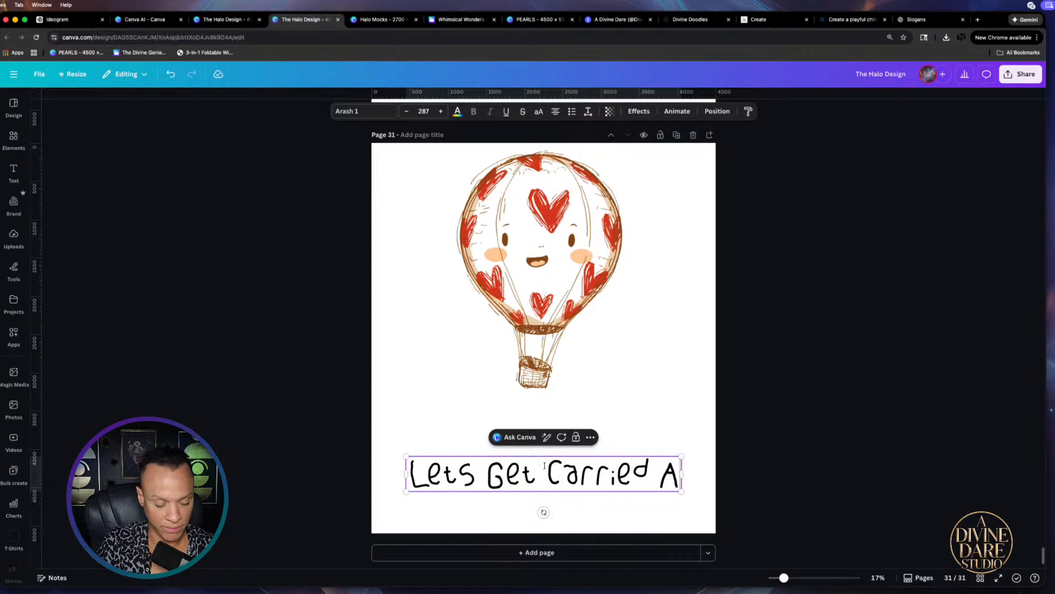
text(wat)
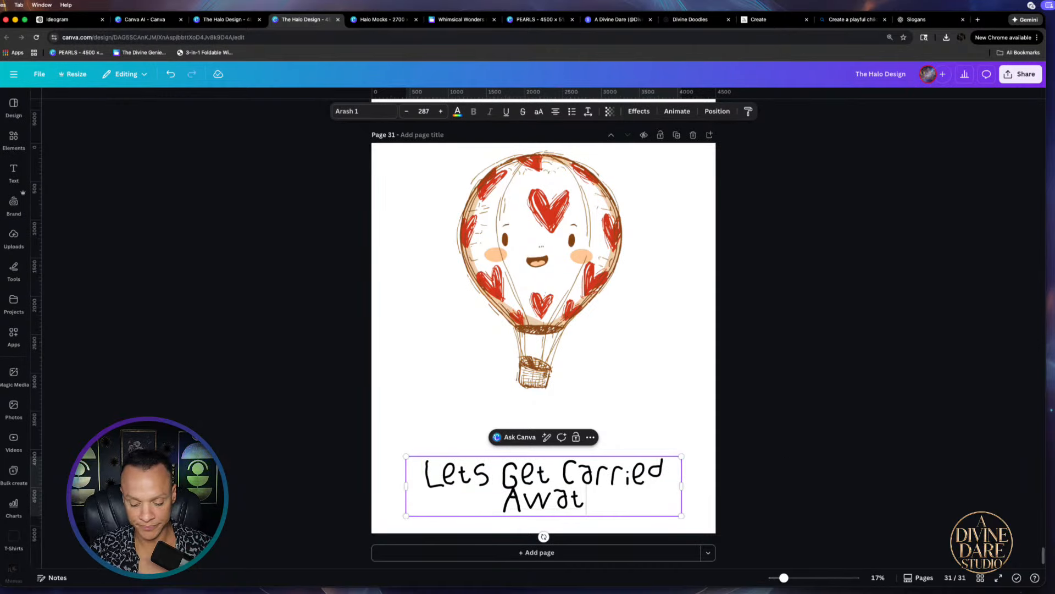
key(BackSpace)
text(y)
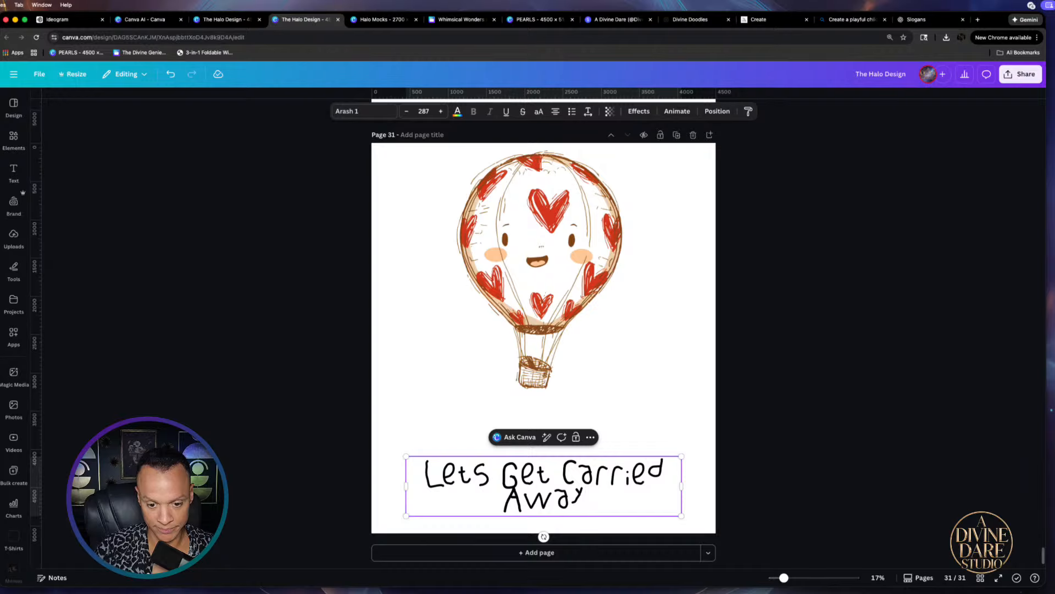
key(BackSpace)
text(Y)
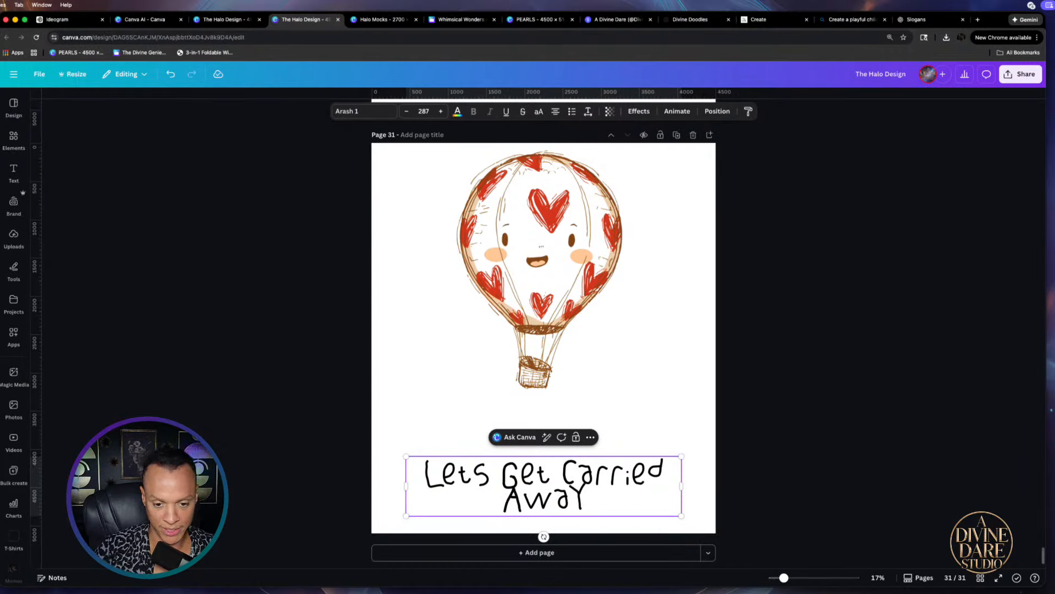
Move the "Lets Get Carried AwaY" caption up against the balloon basket and change its font to Lighthouse Treas...
click(555, 462)
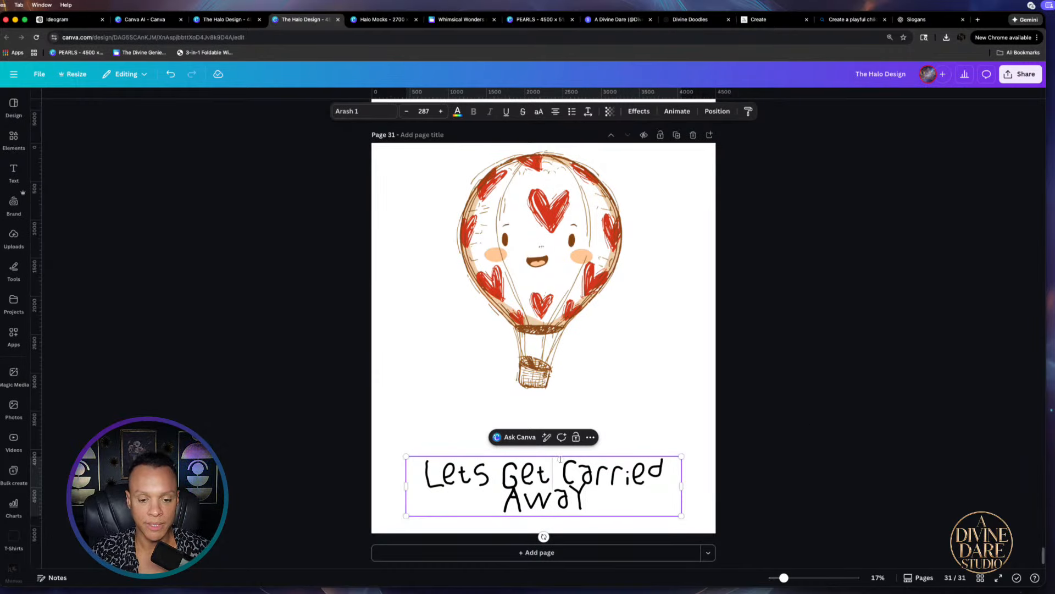
click(498, 523)
drag(499, 498, 552, 441)
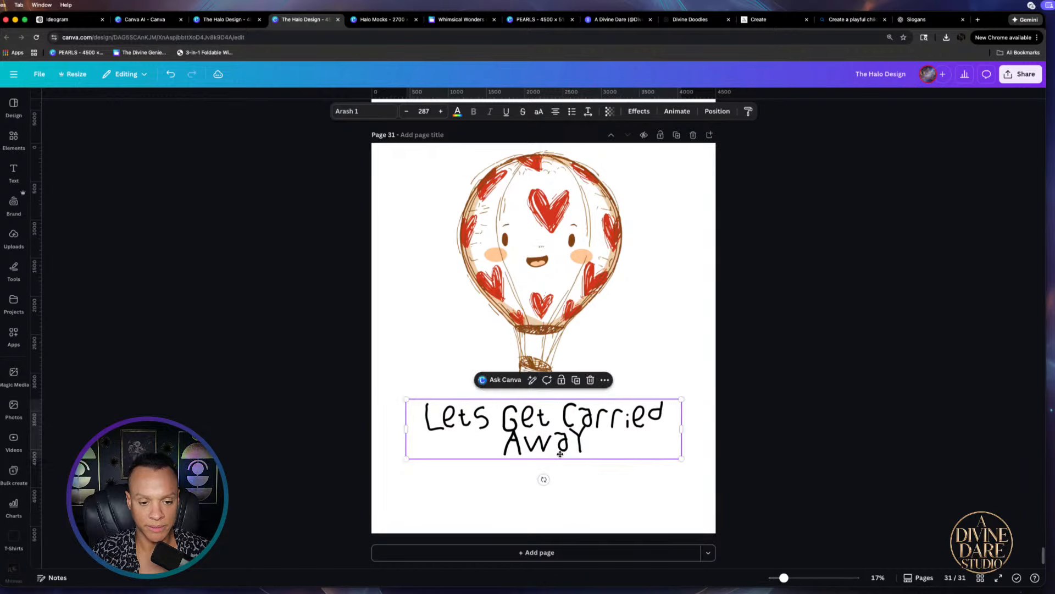
click(364, 111)
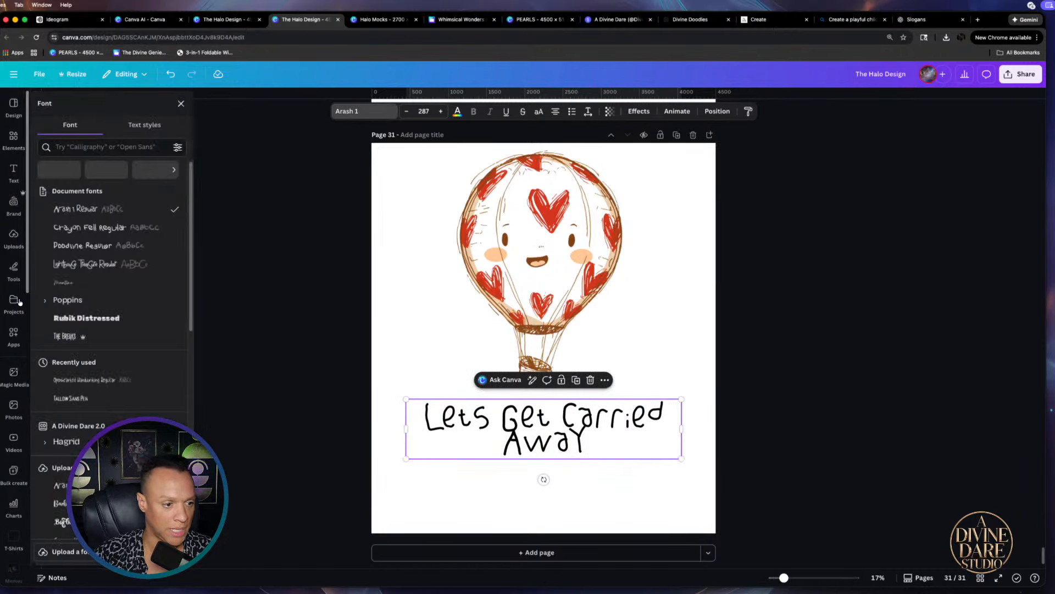
click(76, 266)
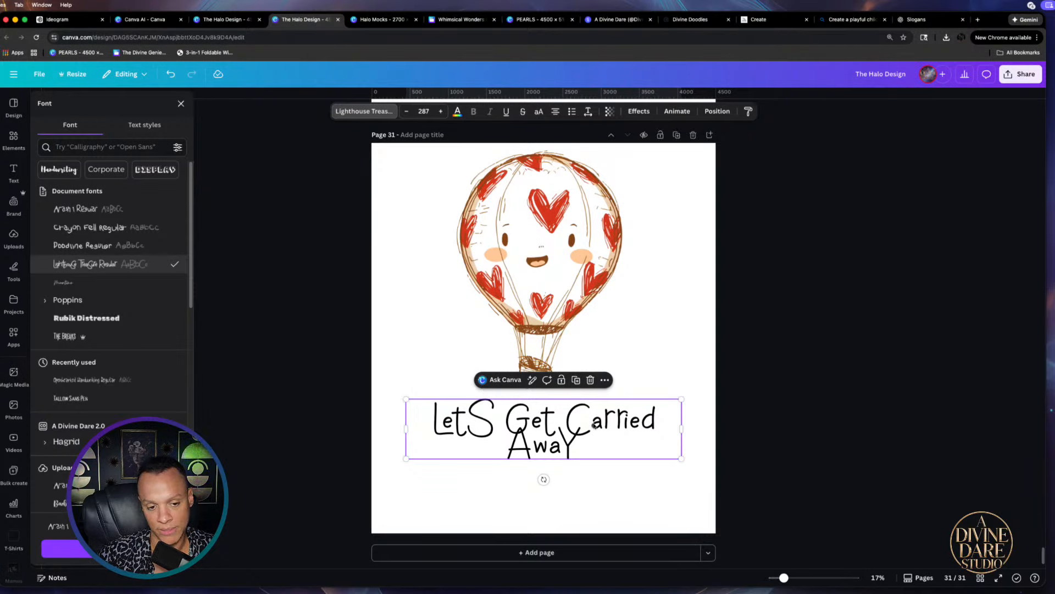
Fit the caption on a single line at font size 206 and center it directly under the balloon
mouse_move(681, 429)
mouse_down()
mouse_move(793, 420)
mouse_move(797, 409)
mouse_move(683, 421)
mouse_up()
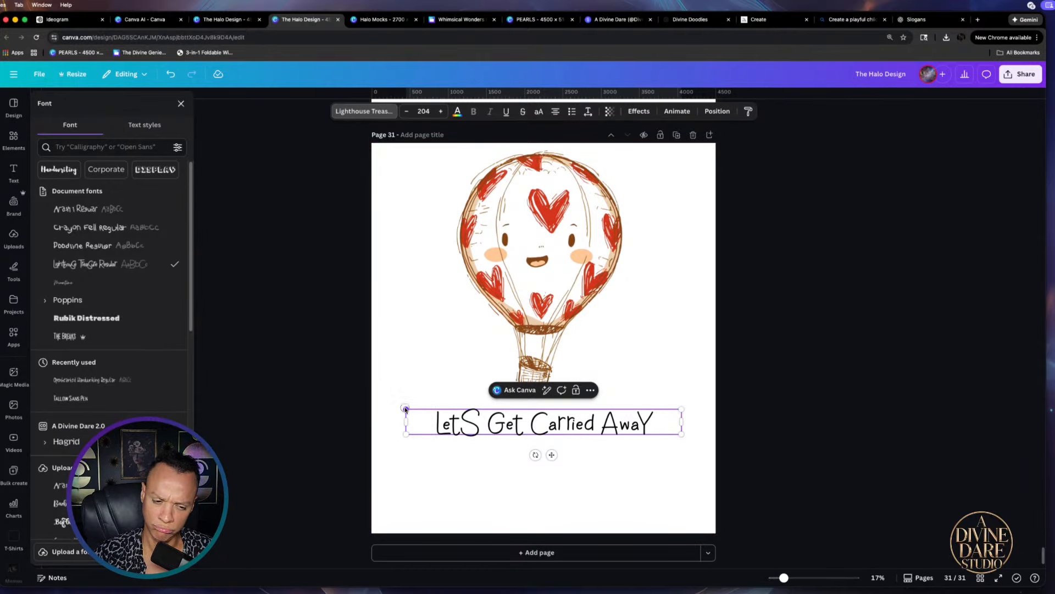
drag(406, 410, 446, 429)
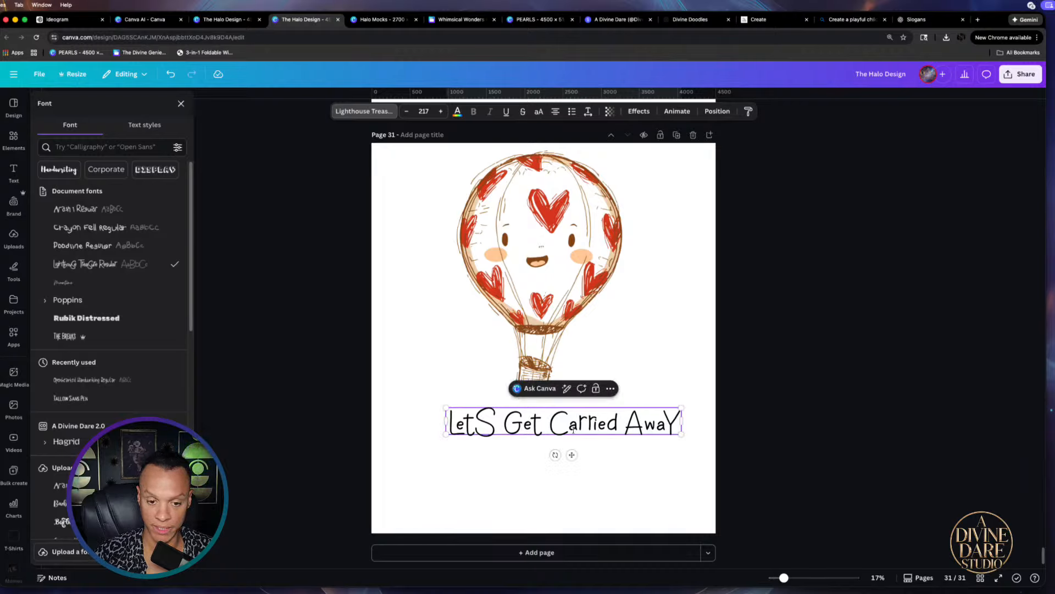
click(577, 465)
drag(585, 427, 543, 418)
mouse_move(641, 426)
mouse_down()
mouse_move(674, 448)
mouse_move(628, 433)
mouse_up()
click(516, 454)
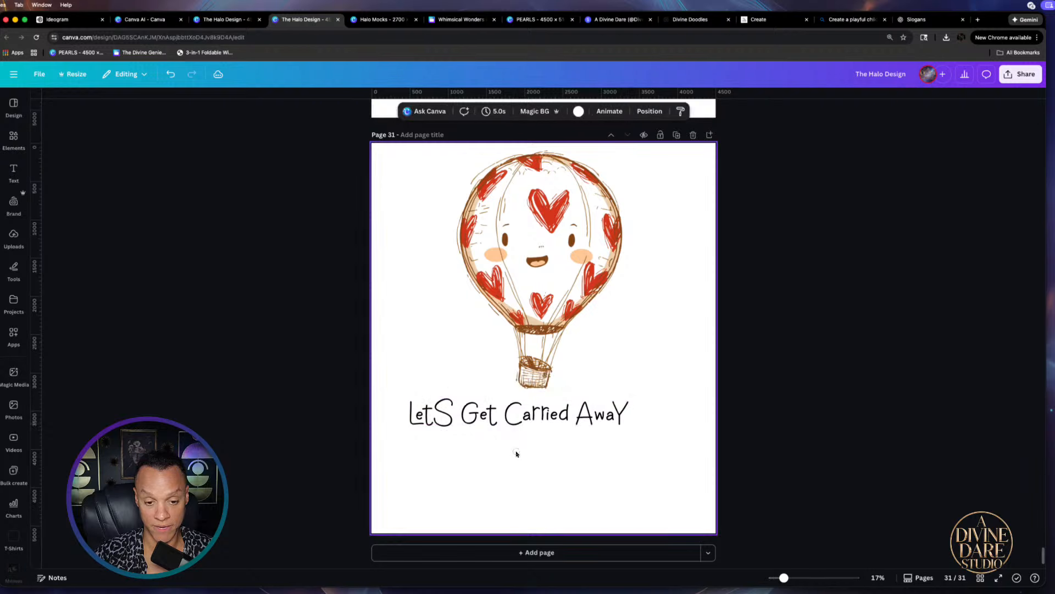
drag(535, 421, 583, 415)
click(586, 454)
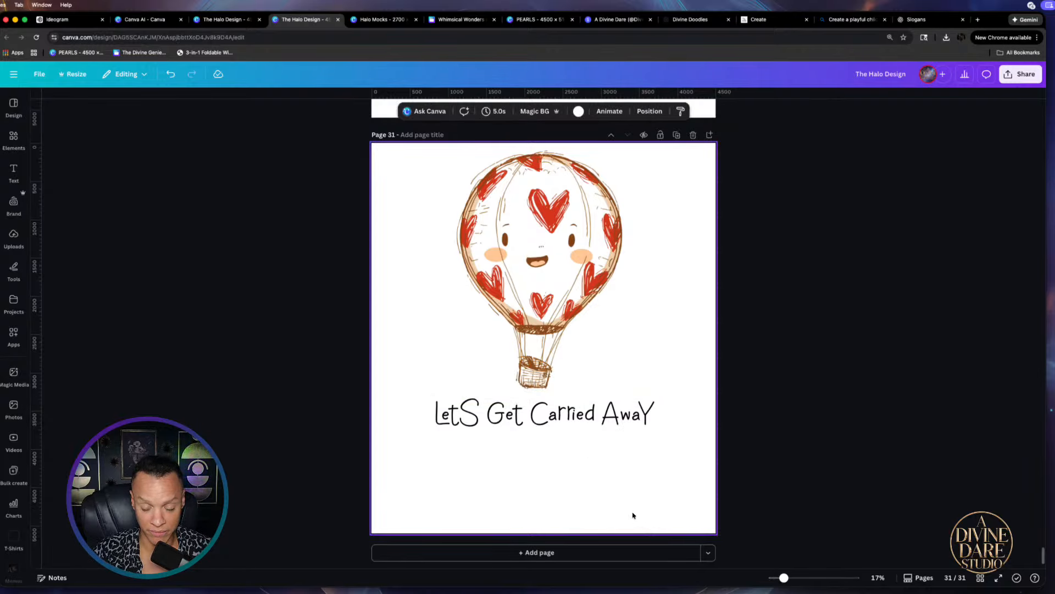
Try a capital E in "Carried", widen the caption box so it fits one line, and restore the lowercase e
click(564, 415)
click(571, 414)
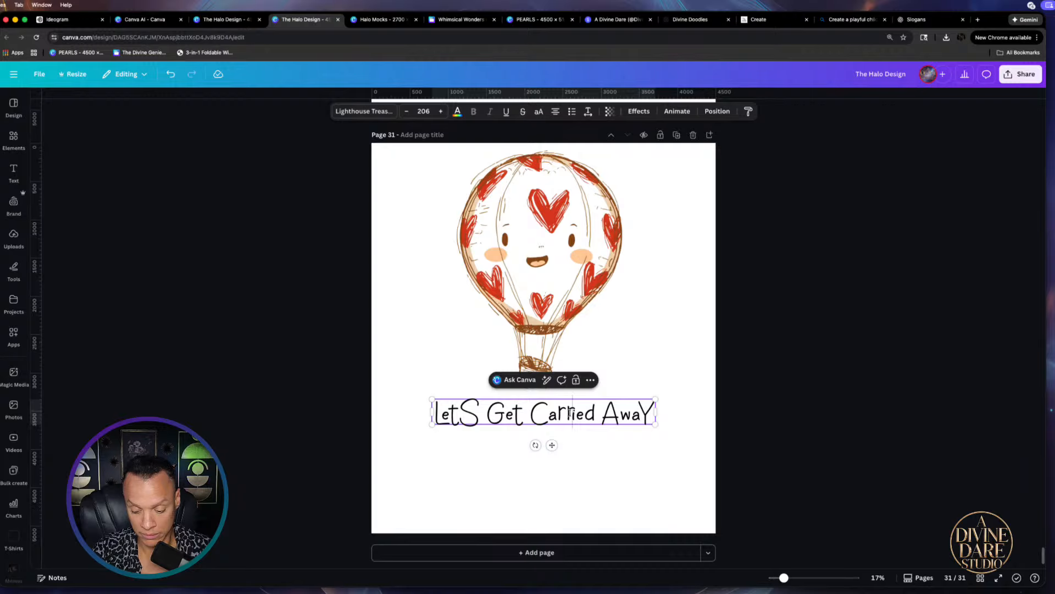
key(BackSpace)
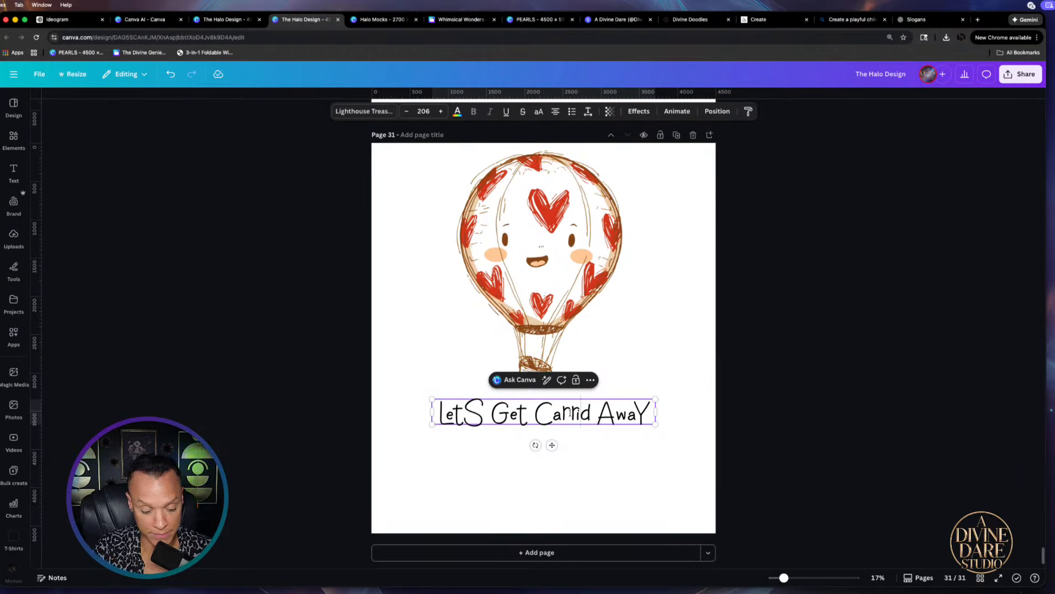
text(E)
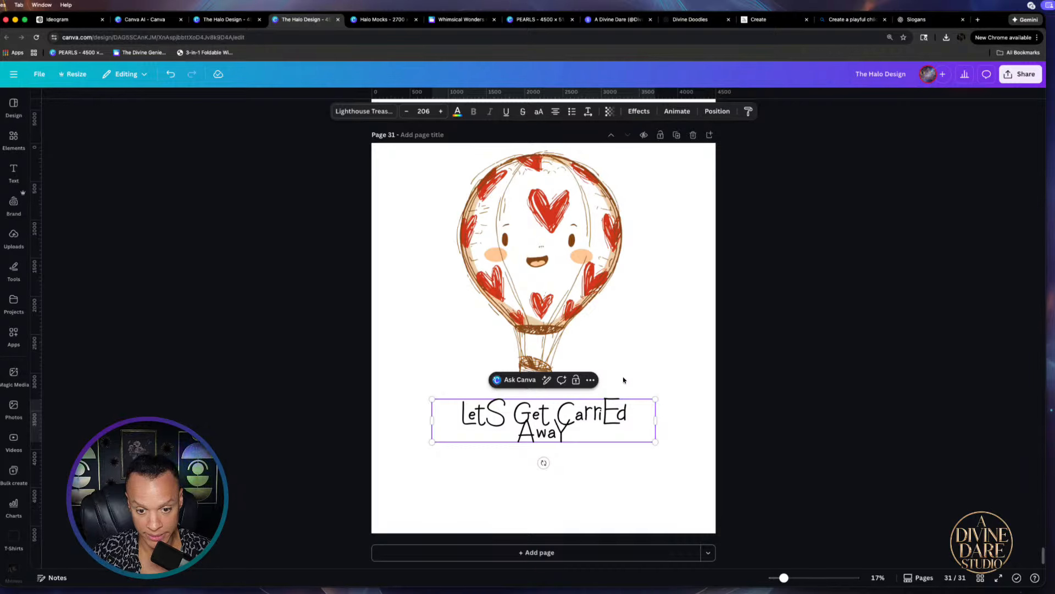
drag(656, 421, 700, 424)
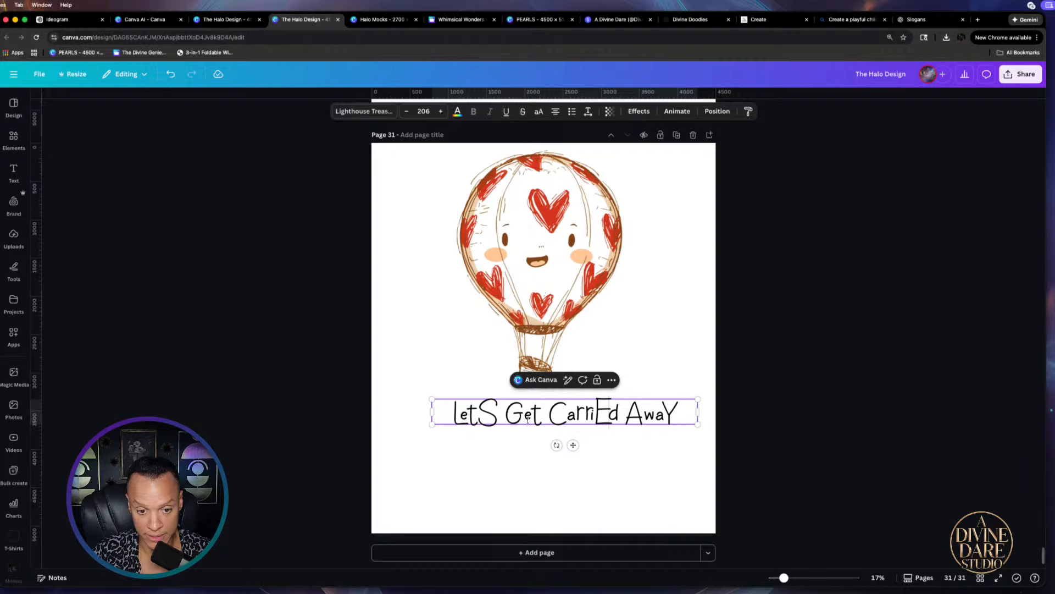
click(605, 419)
key(BackSpace)
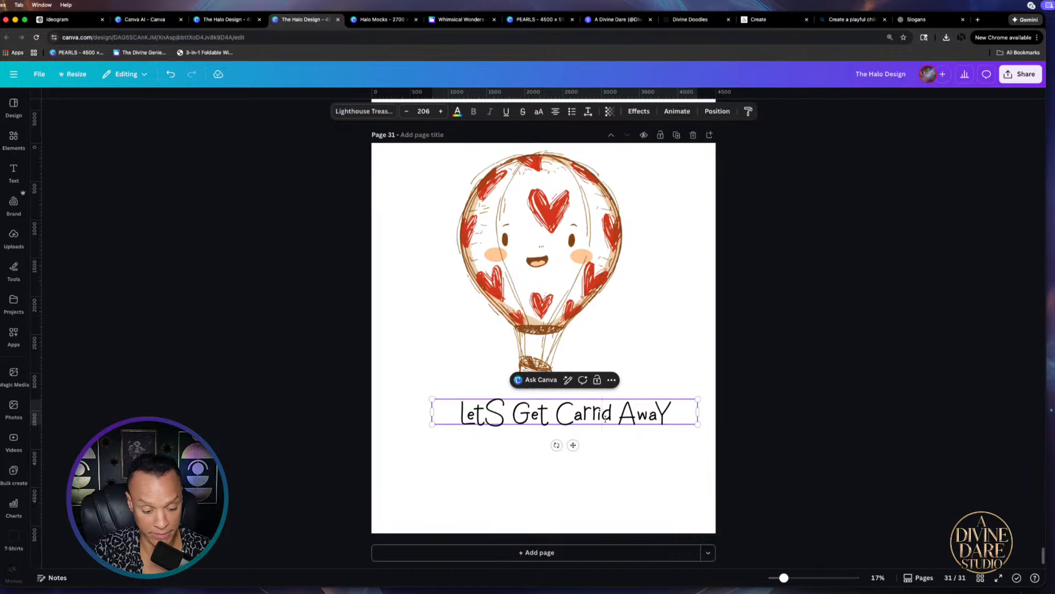
text(e)
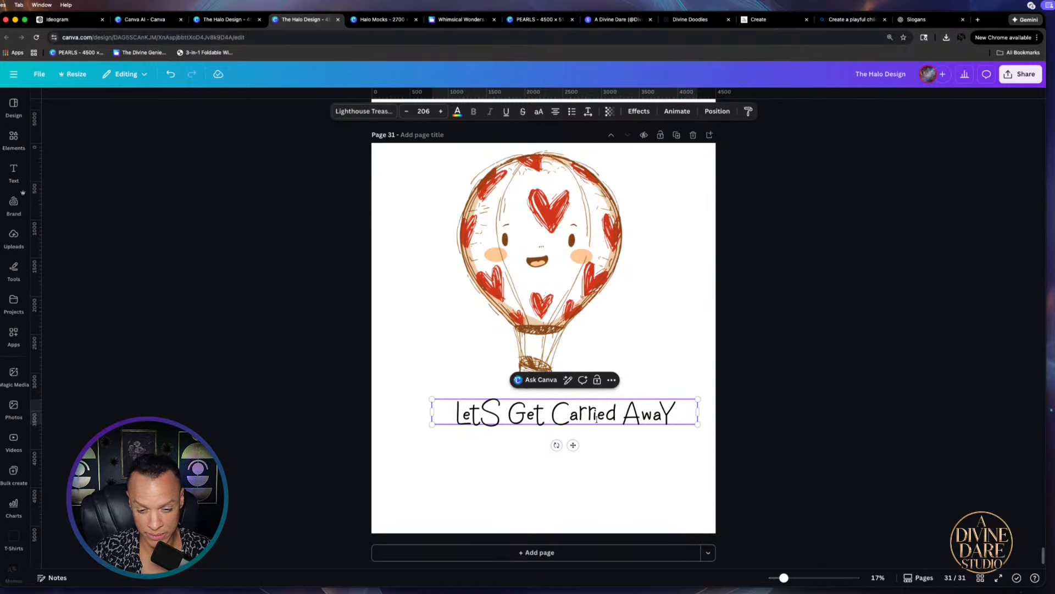
Try a capital I and a capital second R in "Carried", changing each back to lowercase
click(596, 419)
key(BackSpace)
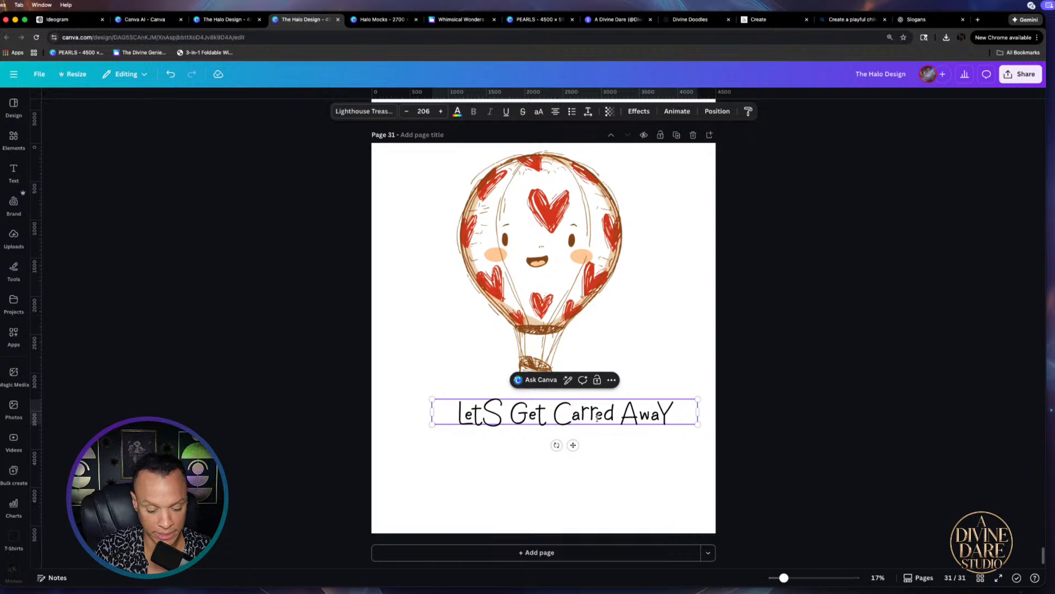
text(I)
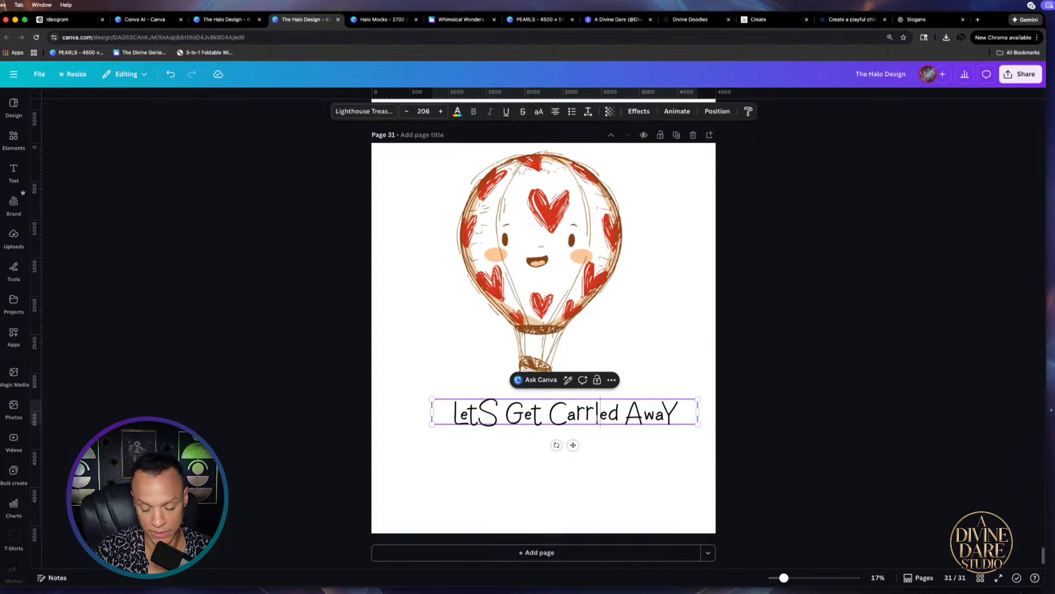
key(BackSpace)
text(i)
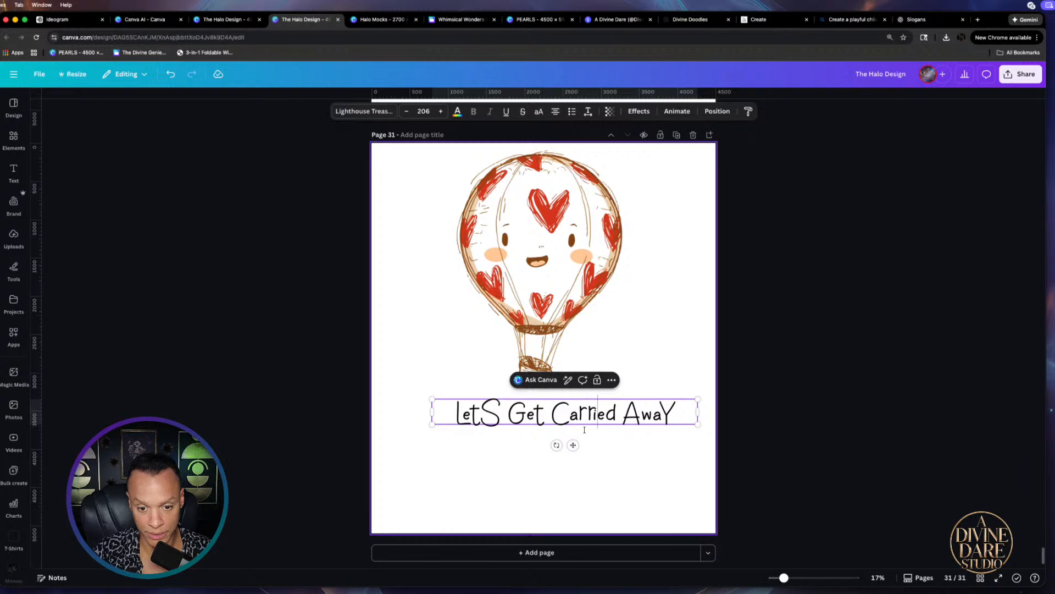
key(BackSpace)
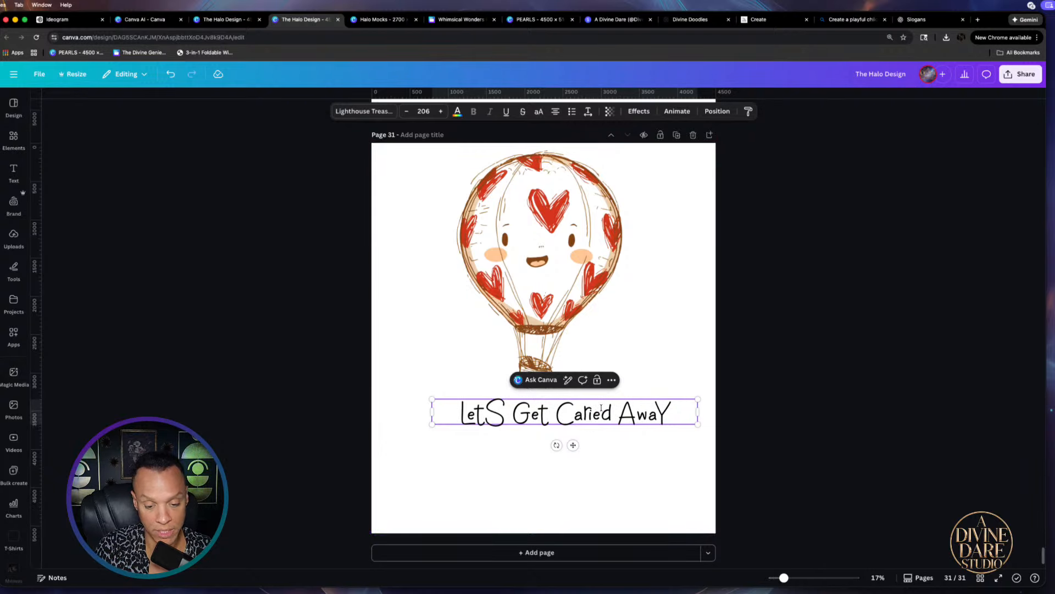
text(R)
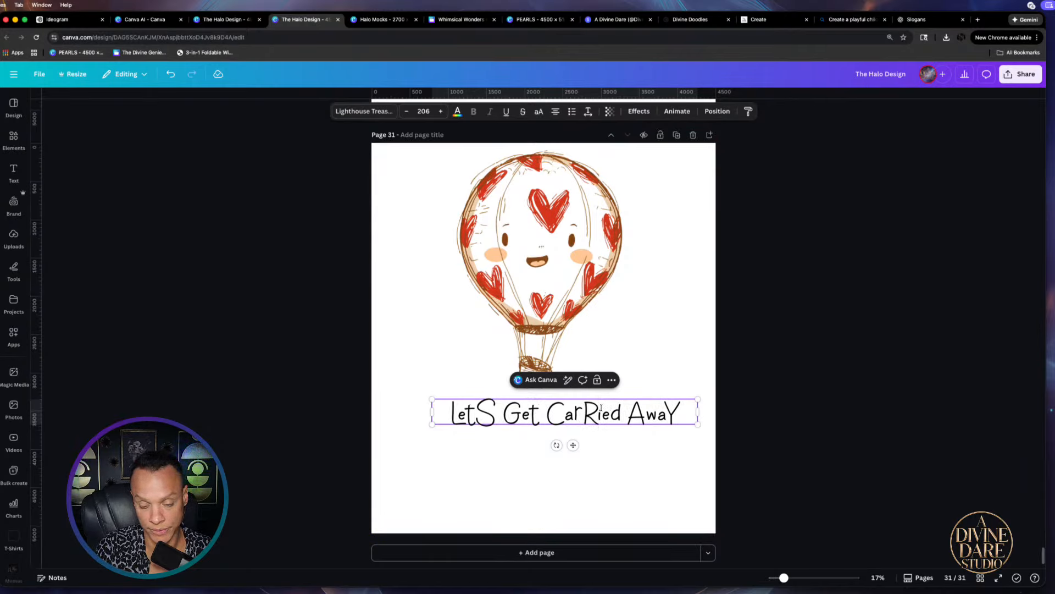
key(BackSpace)
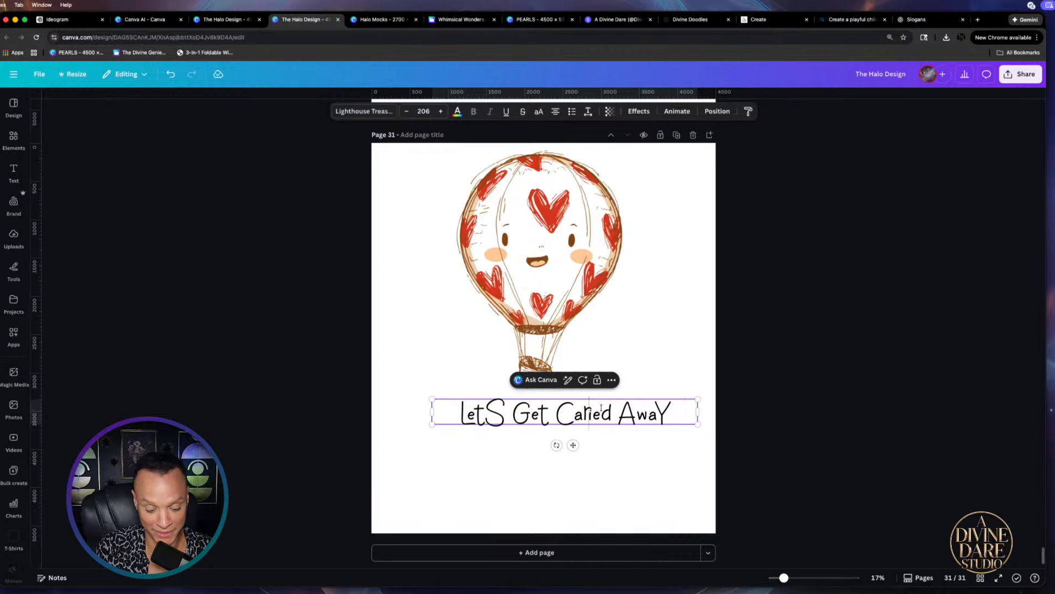
text(r)
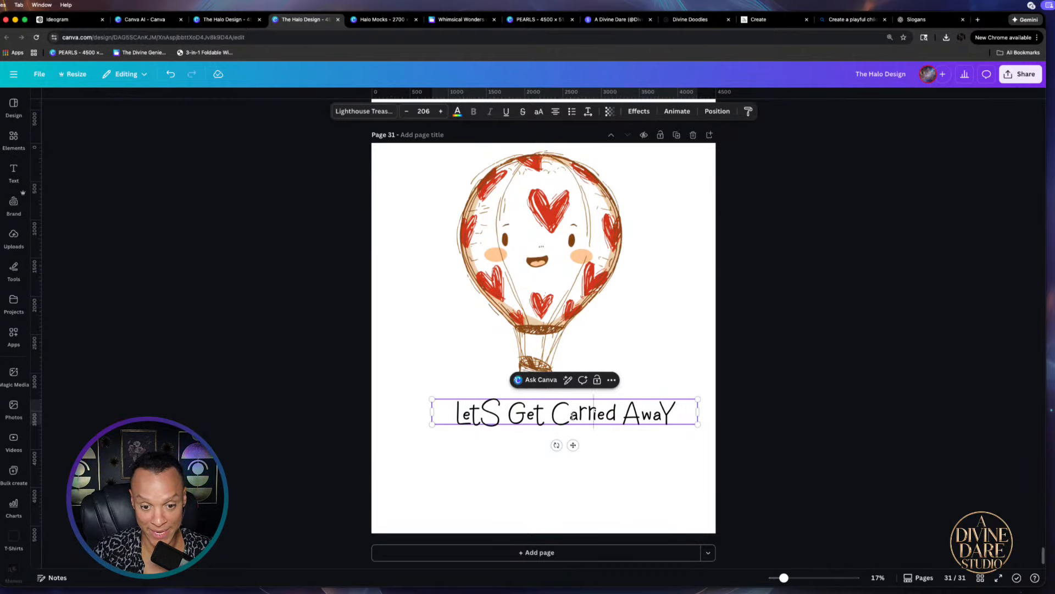
Try a capital A and a capital D in "Carried", changing each back to lowercase
key(BackSpace)
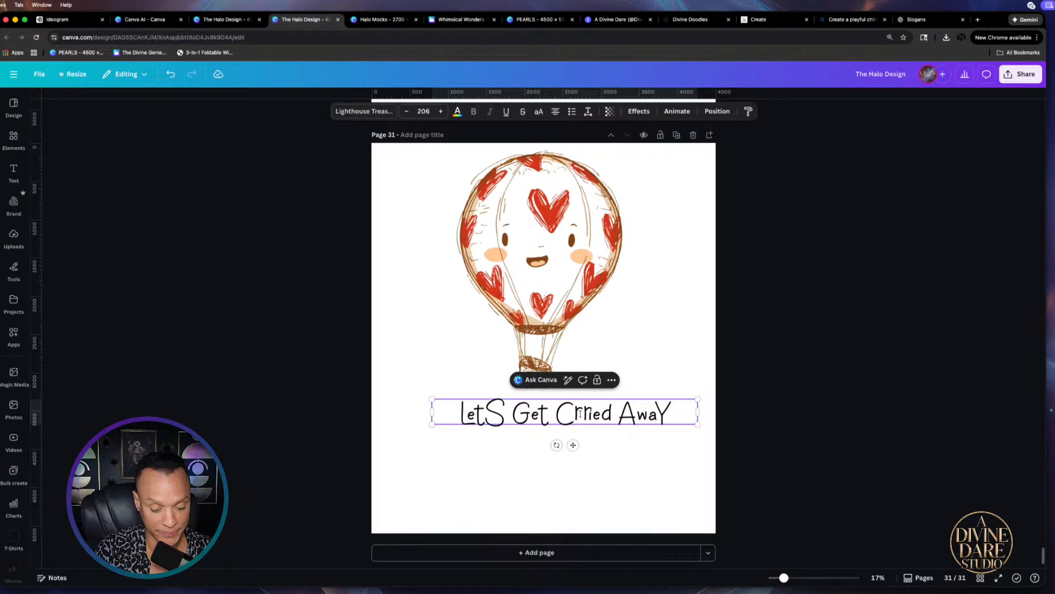
text(A)
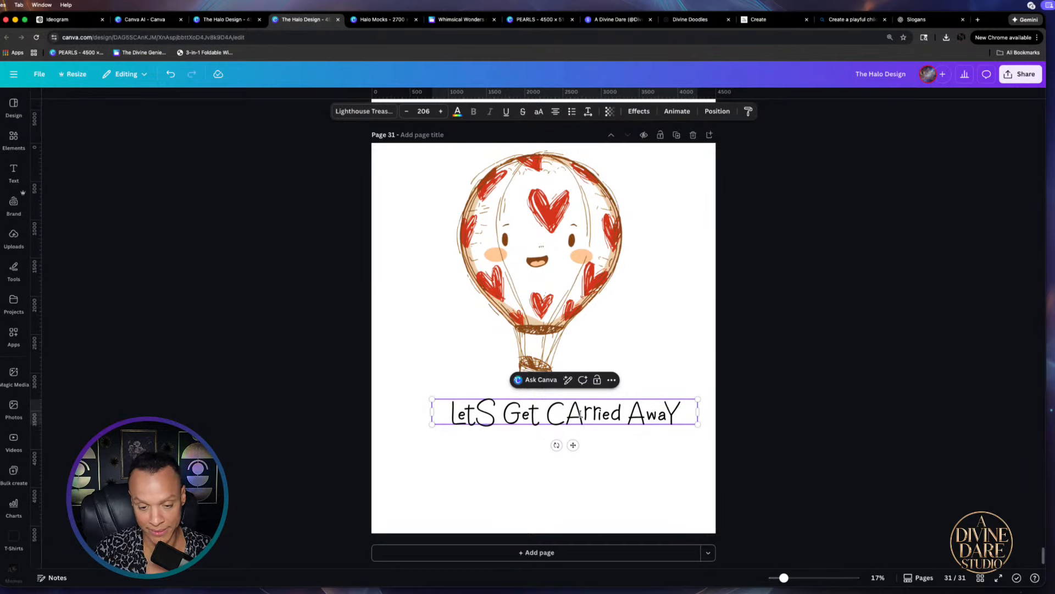
key(BackSpace)
text(a)
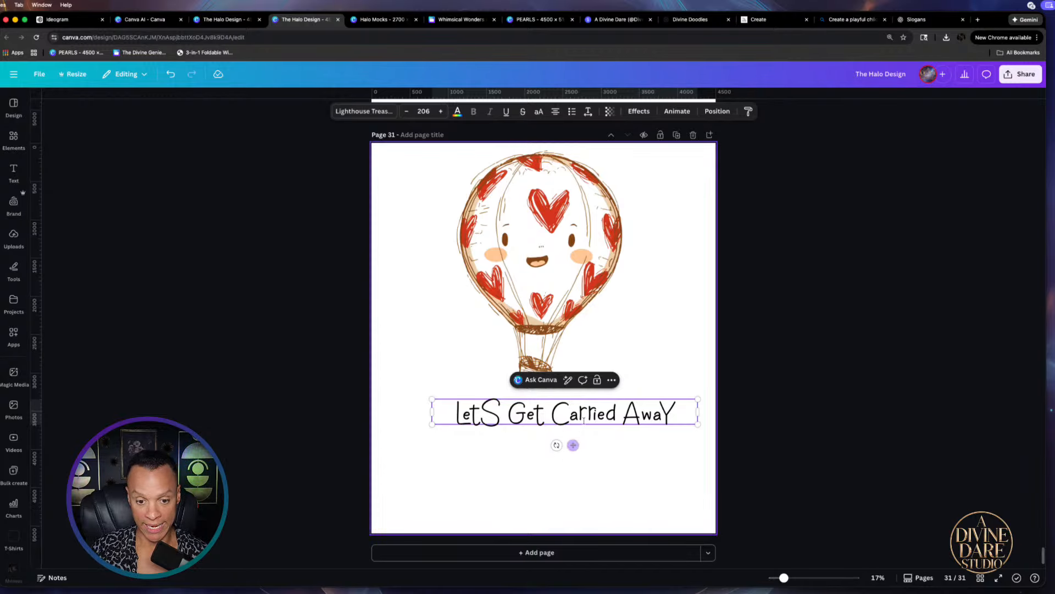
click(615, 423)
key(BackSpace)
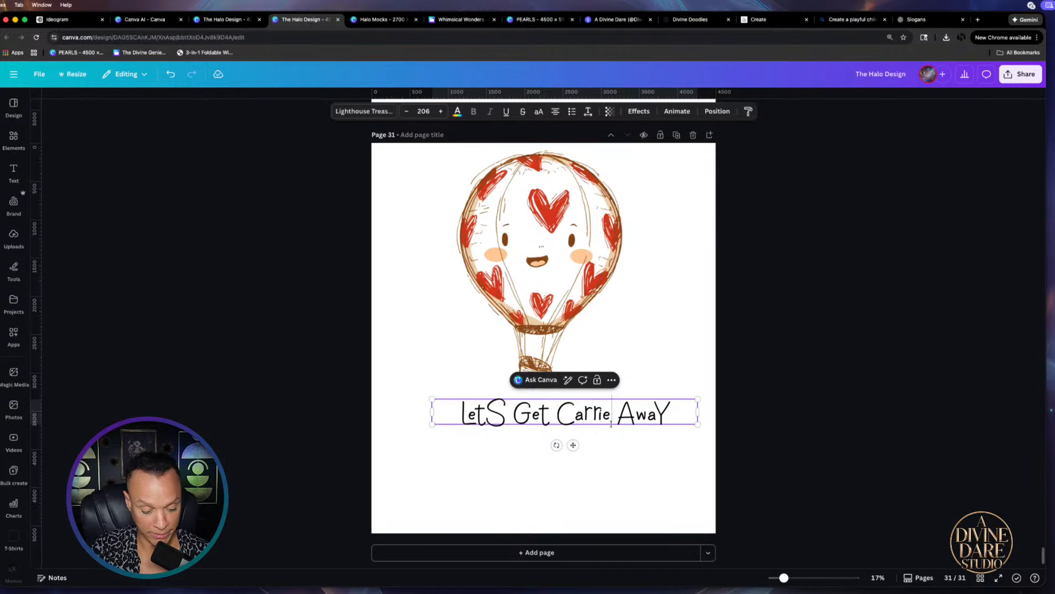
text(D)
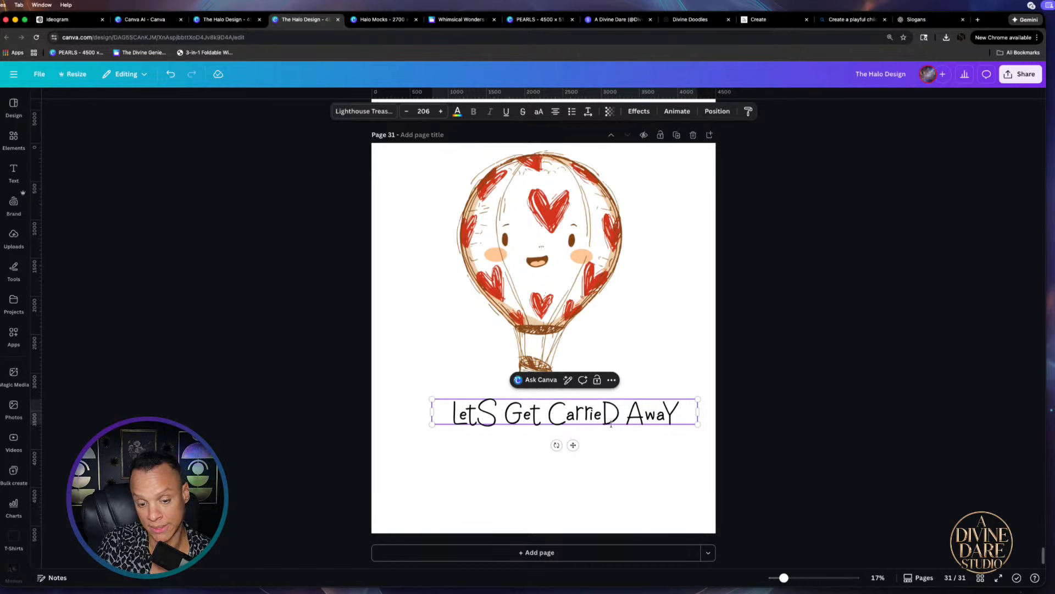
key(BackSpace)
text(d)
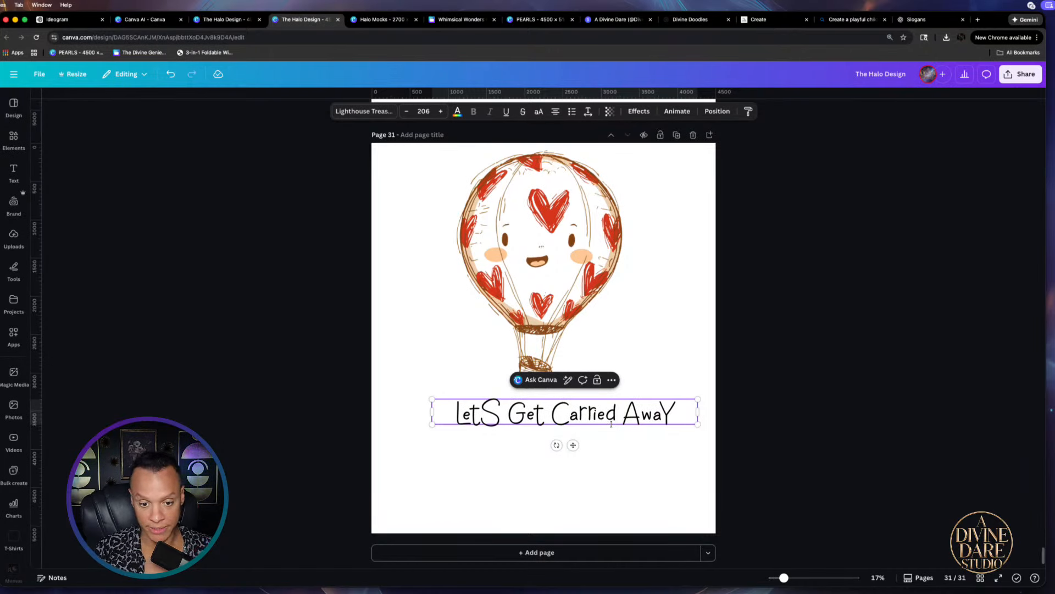
Move the caption down near the page's lower edge and center it horizontally, leaving a gap below the balloon
click(599, 500)
click(593, 415)
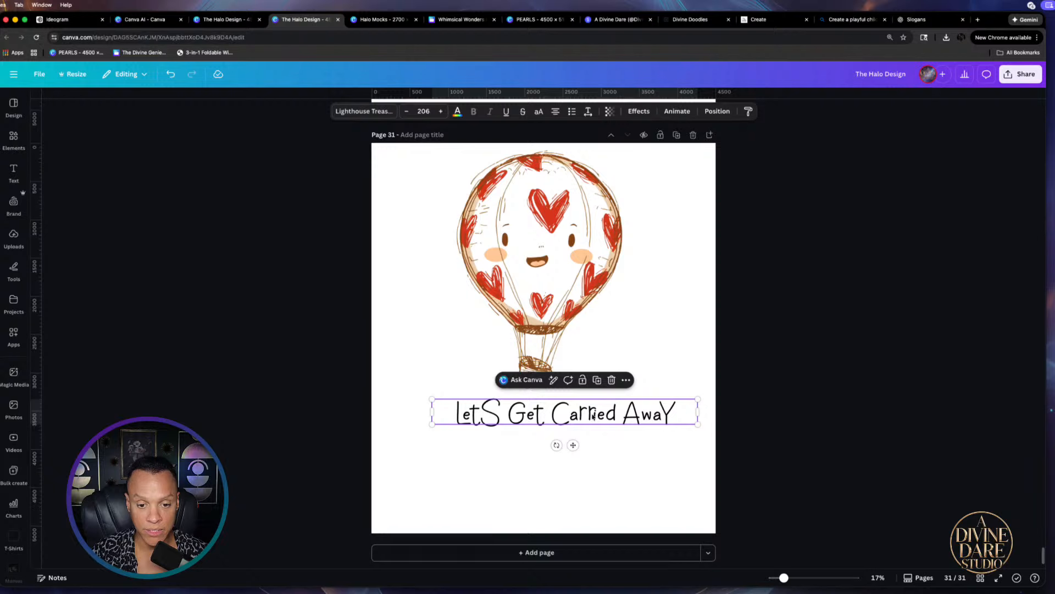
mouse_move(594, 415)
mouse_down()
mouse_move(582, 415)
mouse_move(605, 415)
mouse_move(579, 415)
mouse_up()
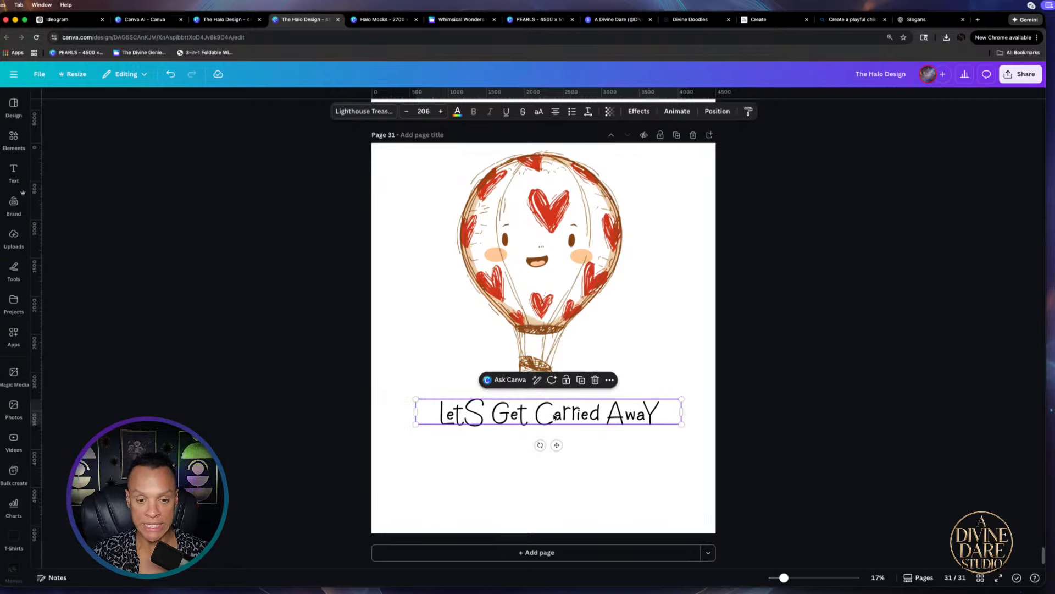
click(549, 320)
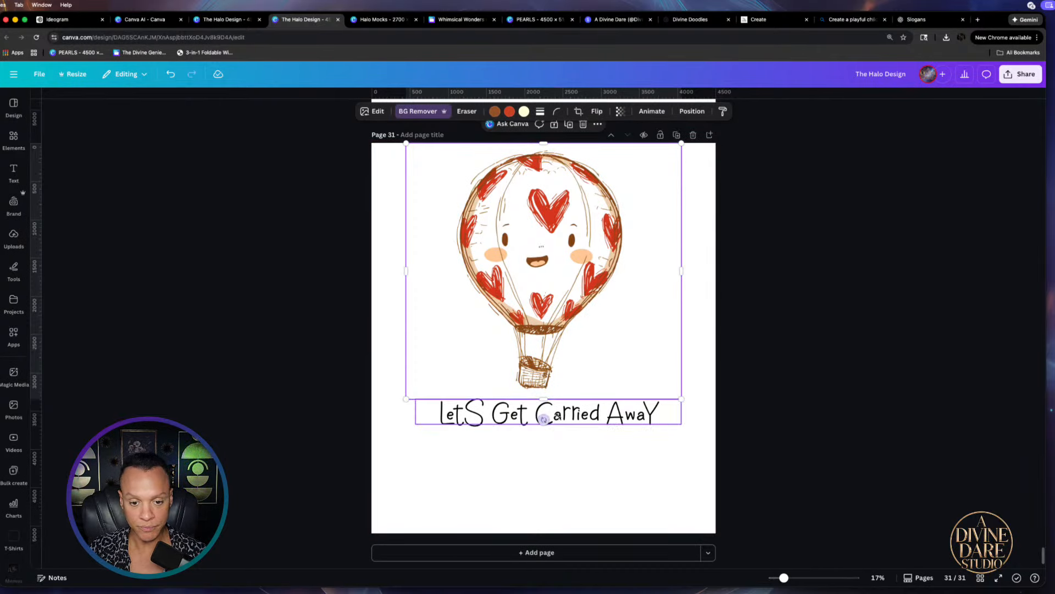
drag(557, 416, 566, 486)
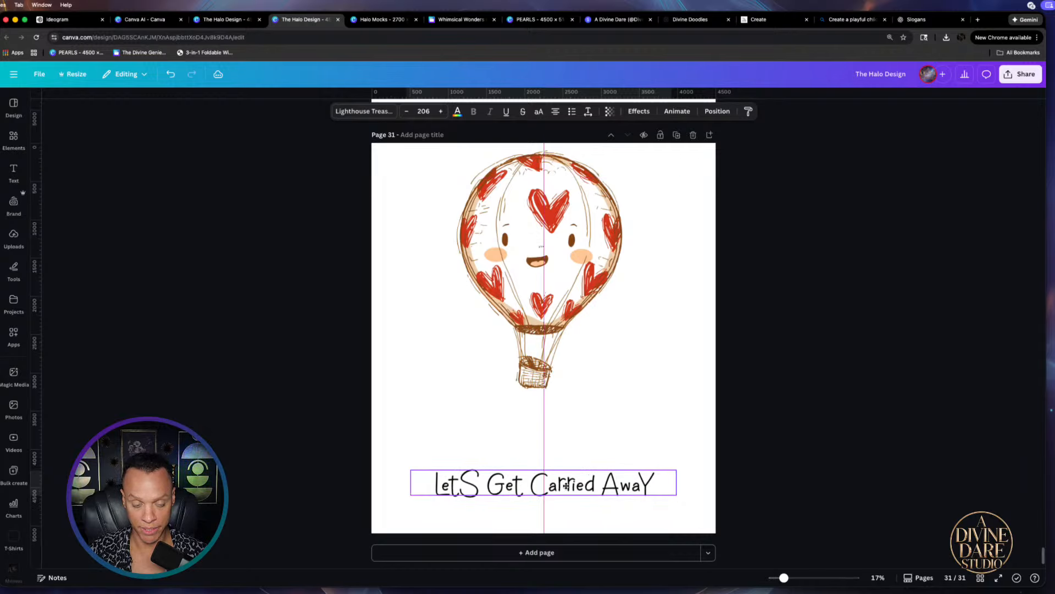
Scale the caption to font size 214 so its box matches the balloon frame's width, and select the balloon image
drag(676, 470, 681, 469)
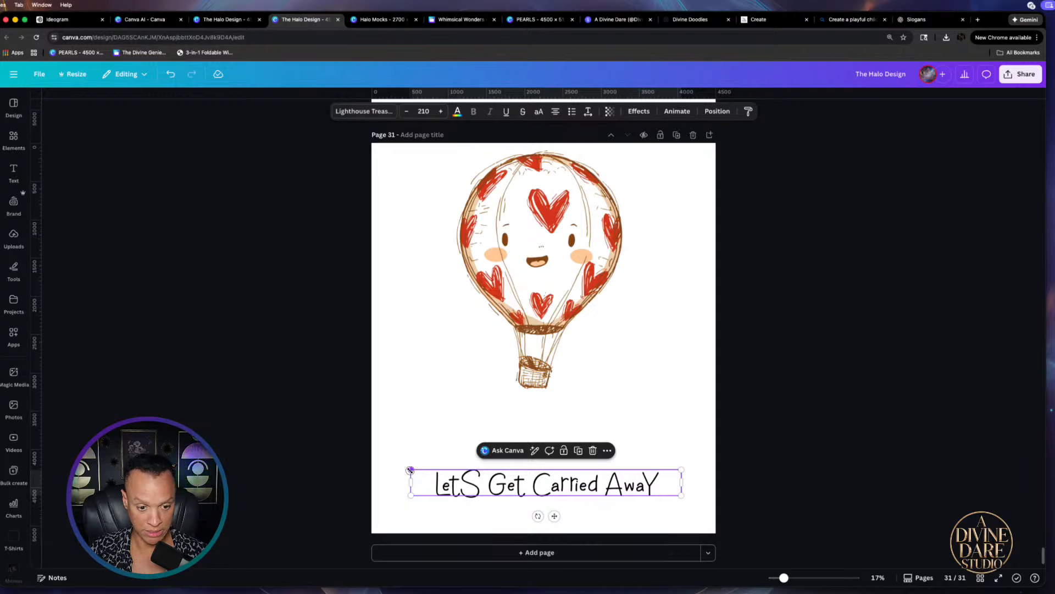
drag(410, 470, 405, 468)
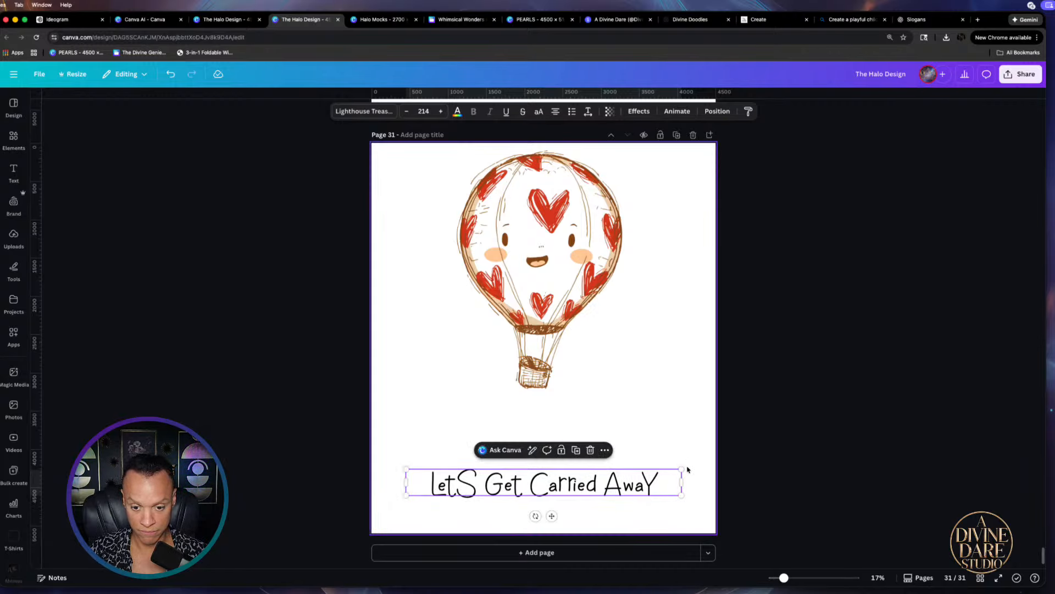
drag(683, 468, 682, 468)
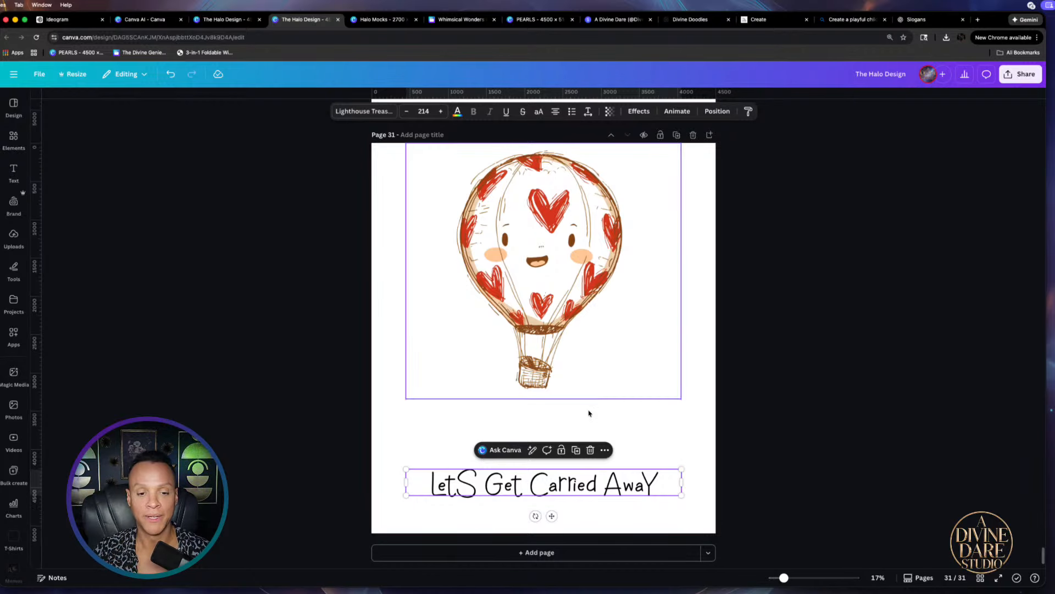
click(552, 352)
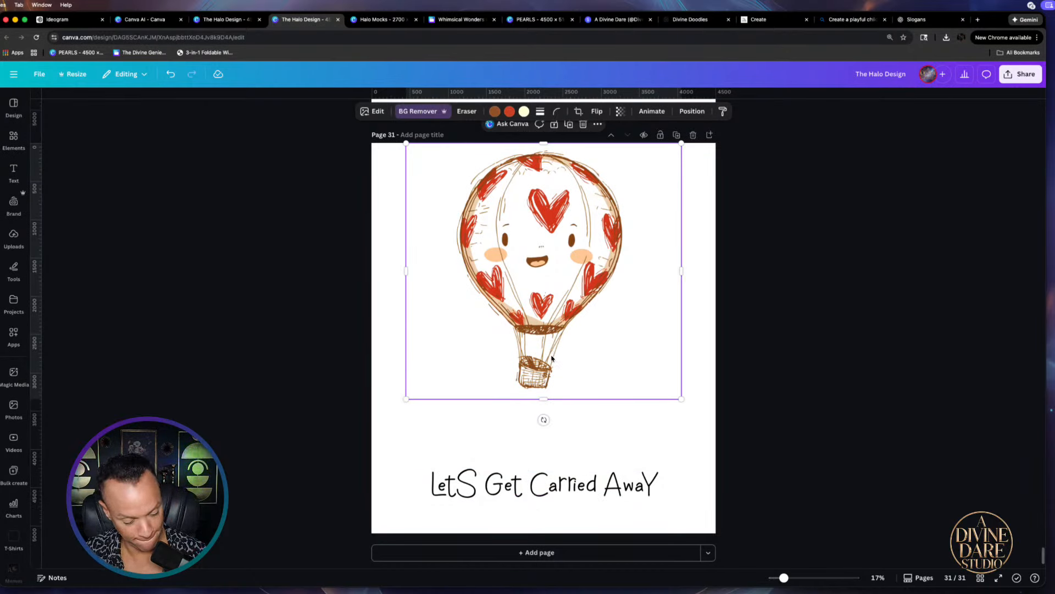
Try enlarging the balloon image to the full page width, aligned with the page's upper edge
drag(406, 398, 376, 427)
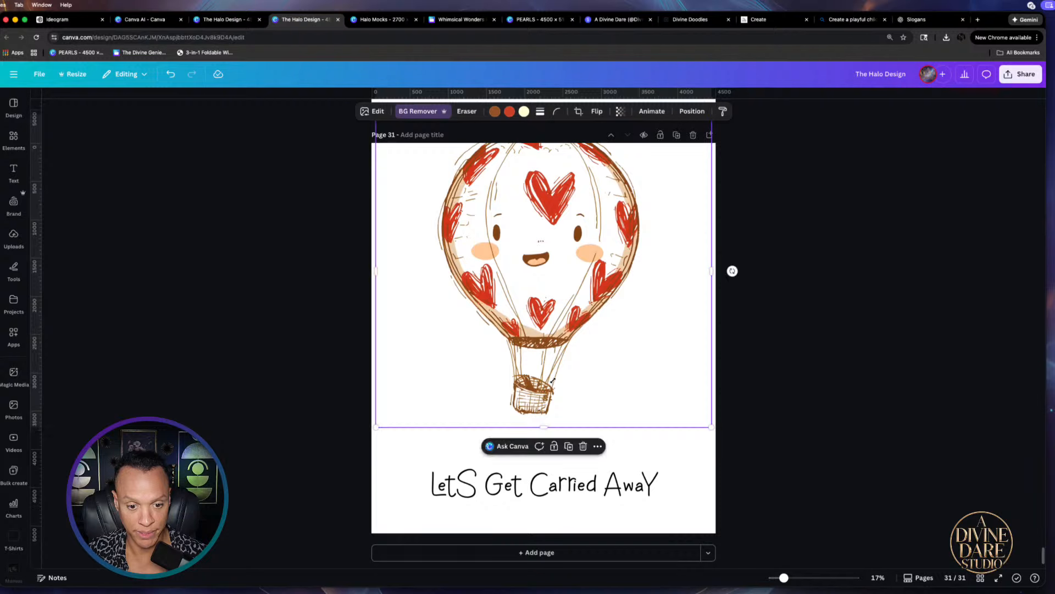
drag(563, 376, 565, 408)
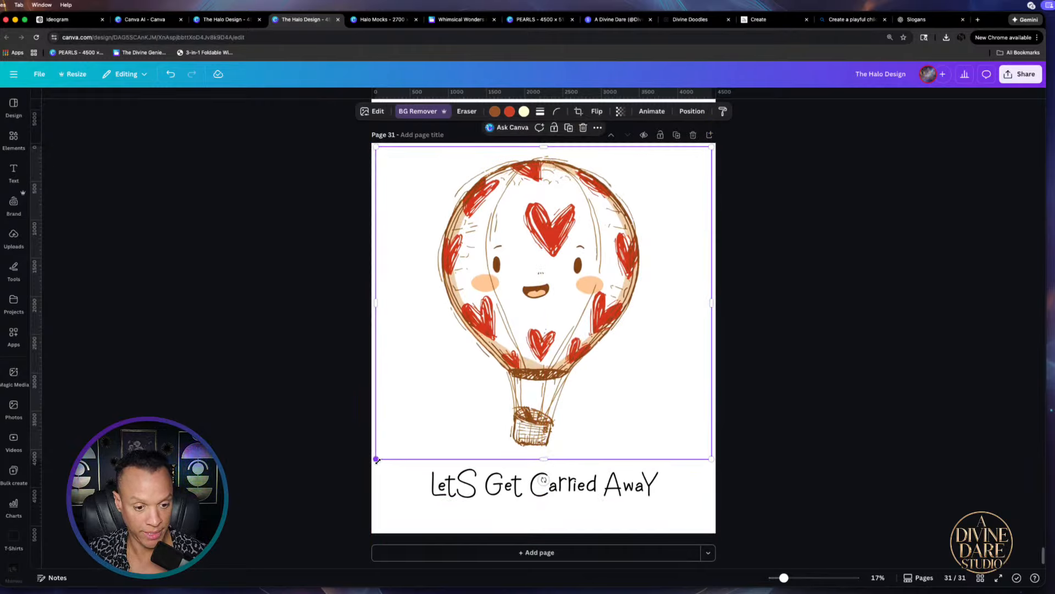
drag(376, 459, 371, 463)
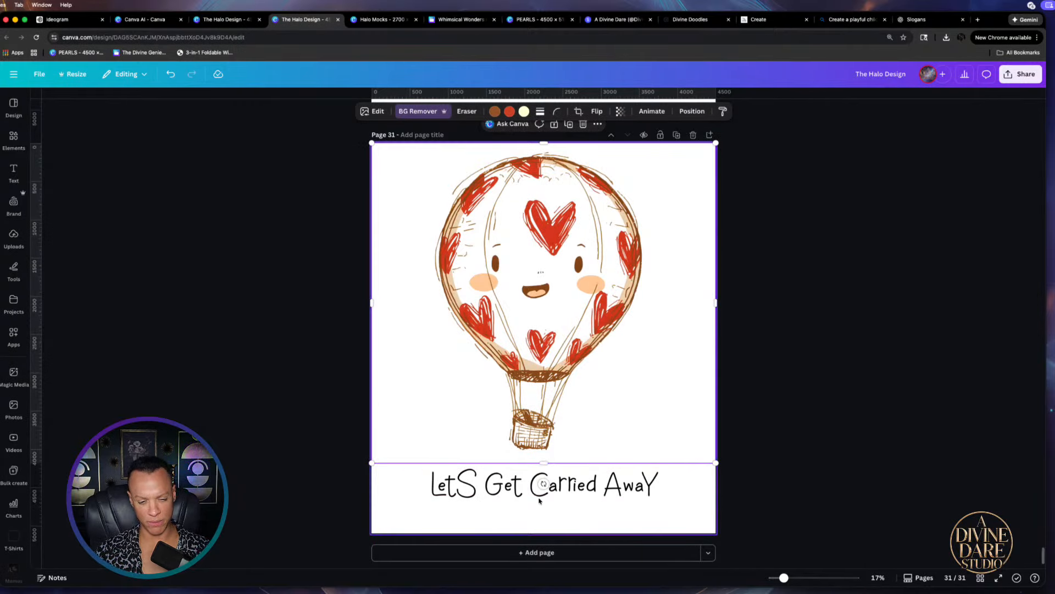
click(539, 501)
click(613, 379)
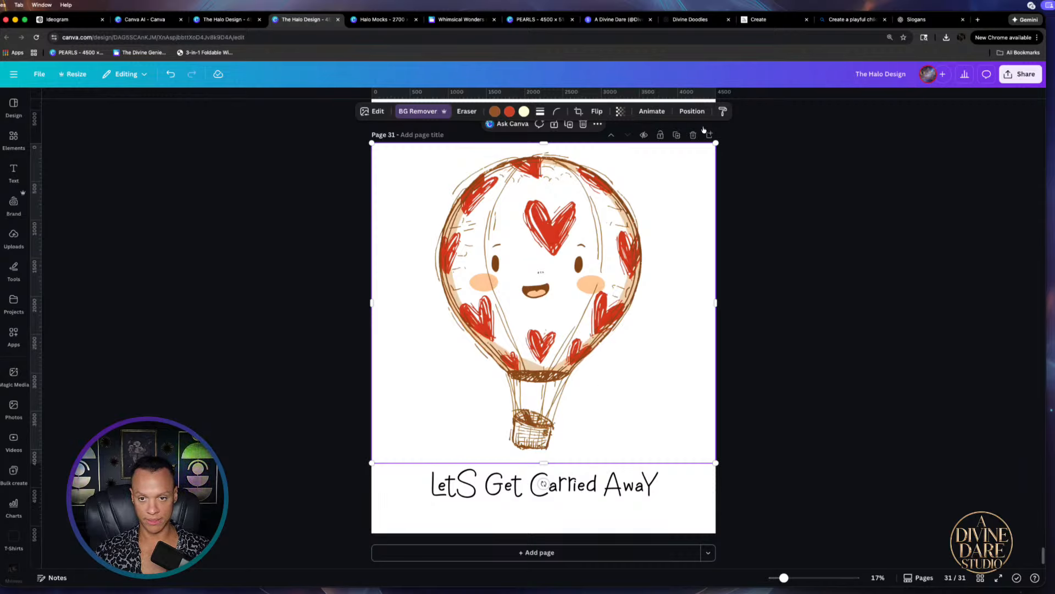
Scale the balloon image down and center it near the page's upper edge, and move the caption up just under the basket
drag(716, 143, 650, 188)
drag(601, 263, 636, 229)
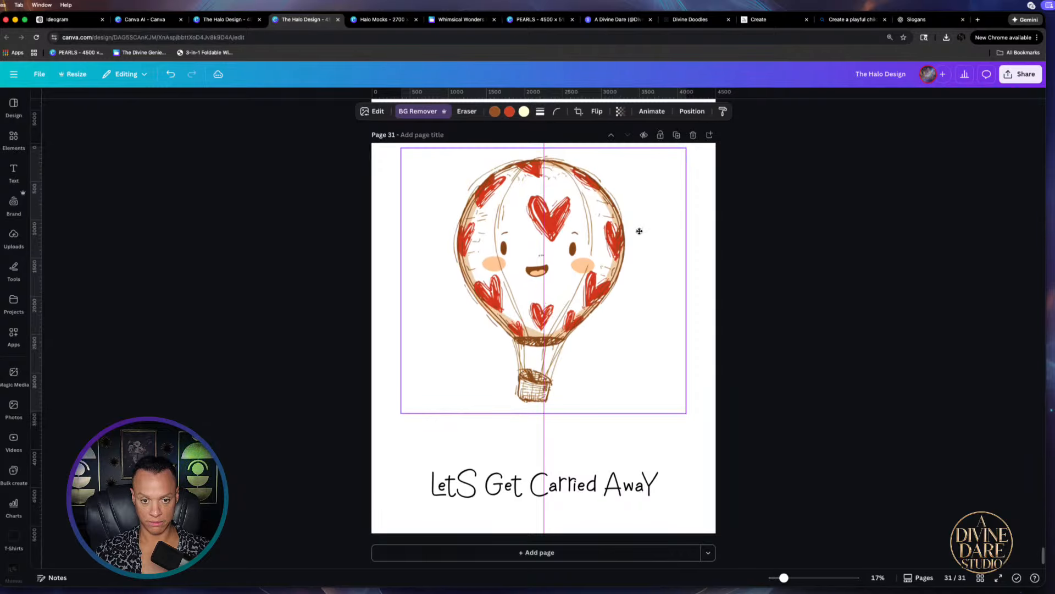
drag(586, 499, 589, 438)
click(742, 431)
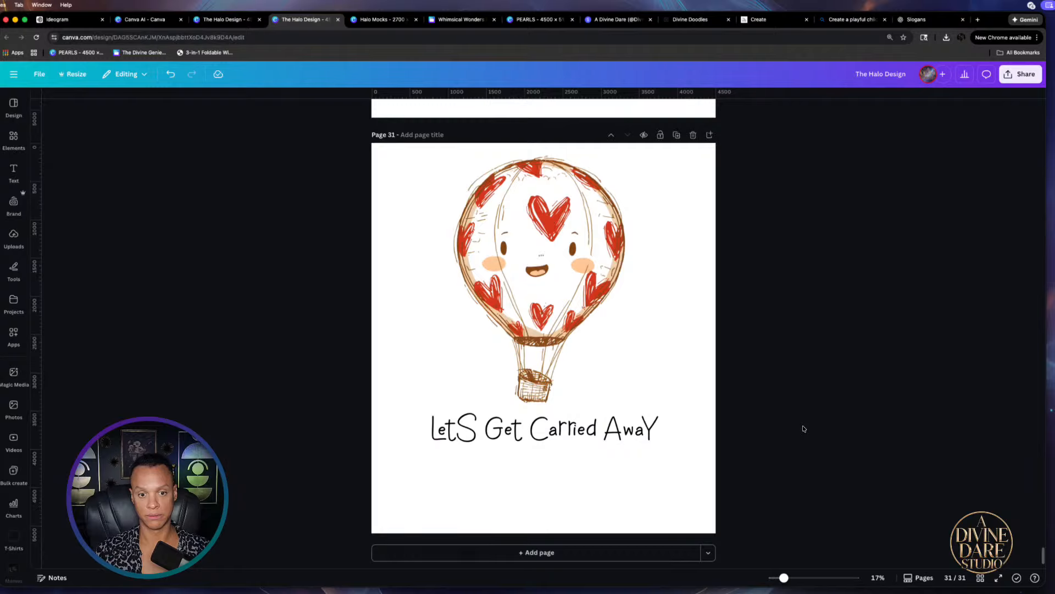
Lower the caption slightly and enlarge the balloon image a little, keeping it horizontally centered near the page's upper edge
click(595, 421)
click(637, 428)
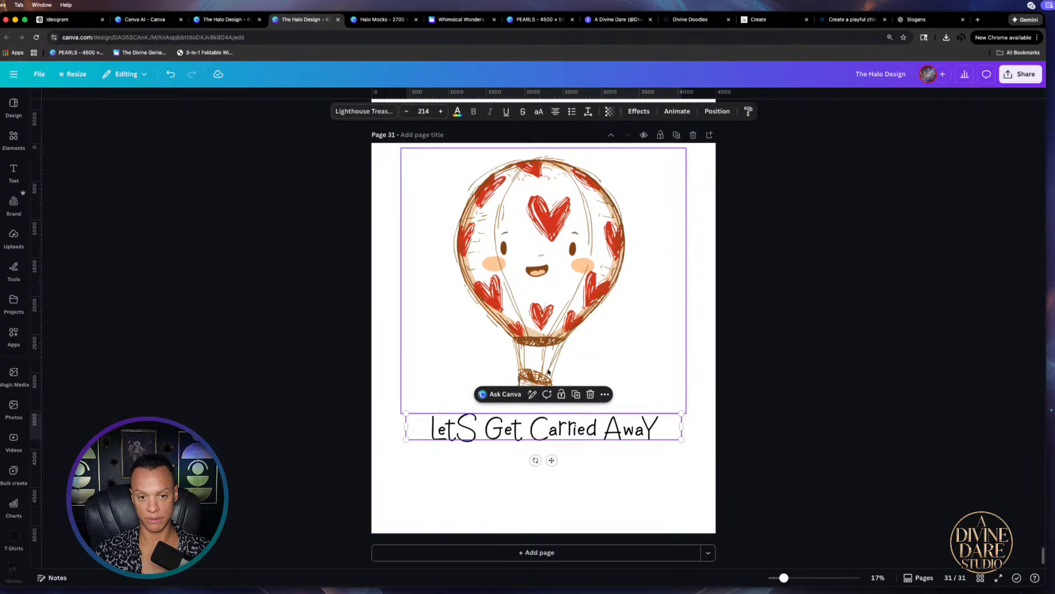
drag(559, 430, 560, 454)
click(535, 370)
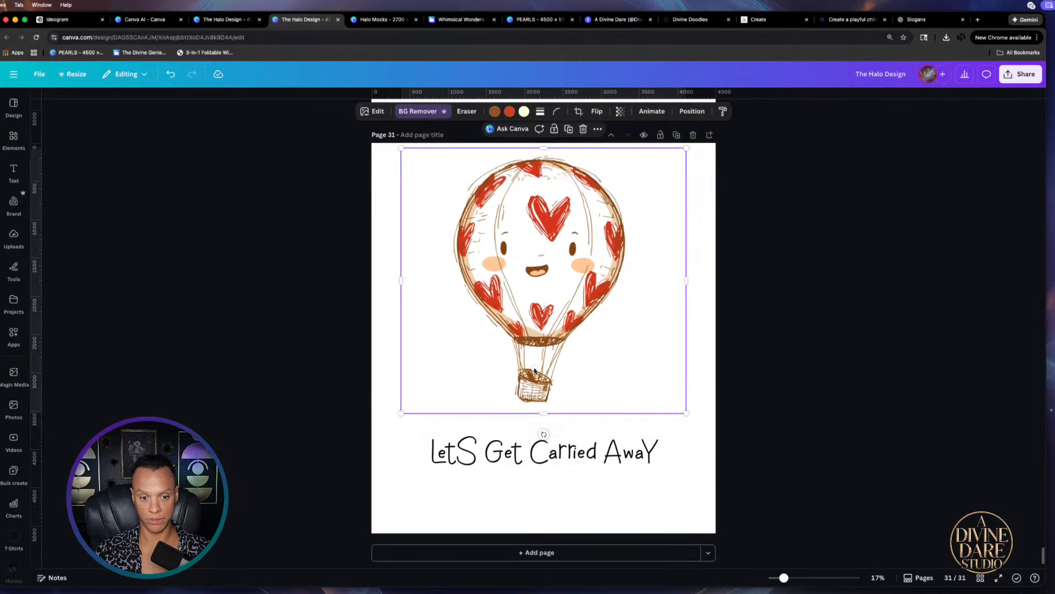
drag(401, 413, 390, 422)
drag(526, 358, 532, 355)
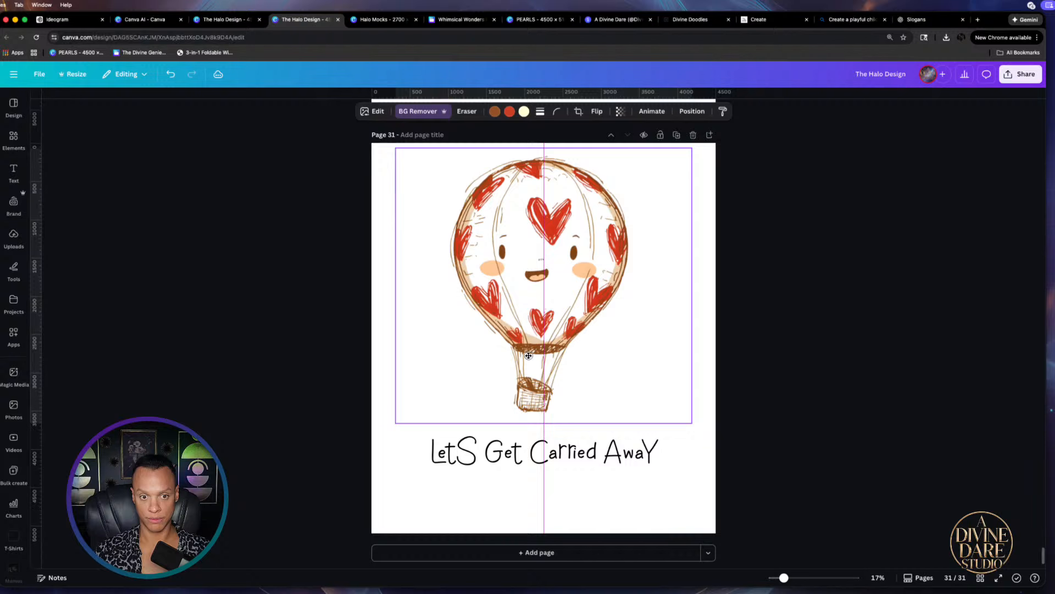
click(822, 343)
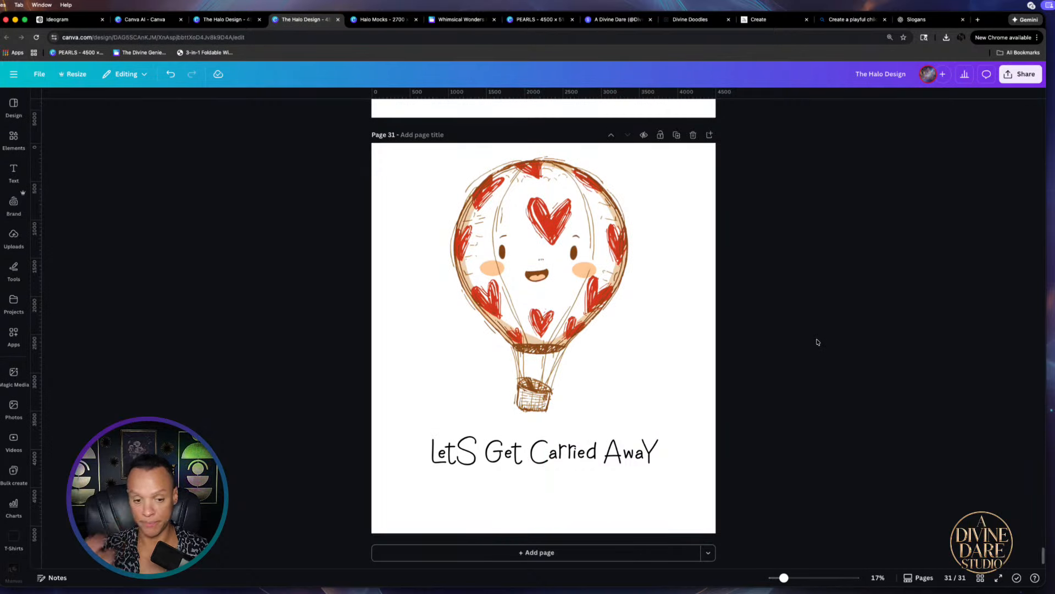
Move the caption up close beneath the balloon's basket, keeping it horizontally centered
click(534, 455)
drag(534, 455, 568, 437)
click(815, 398)
click(572, 397)
click(834, 404)
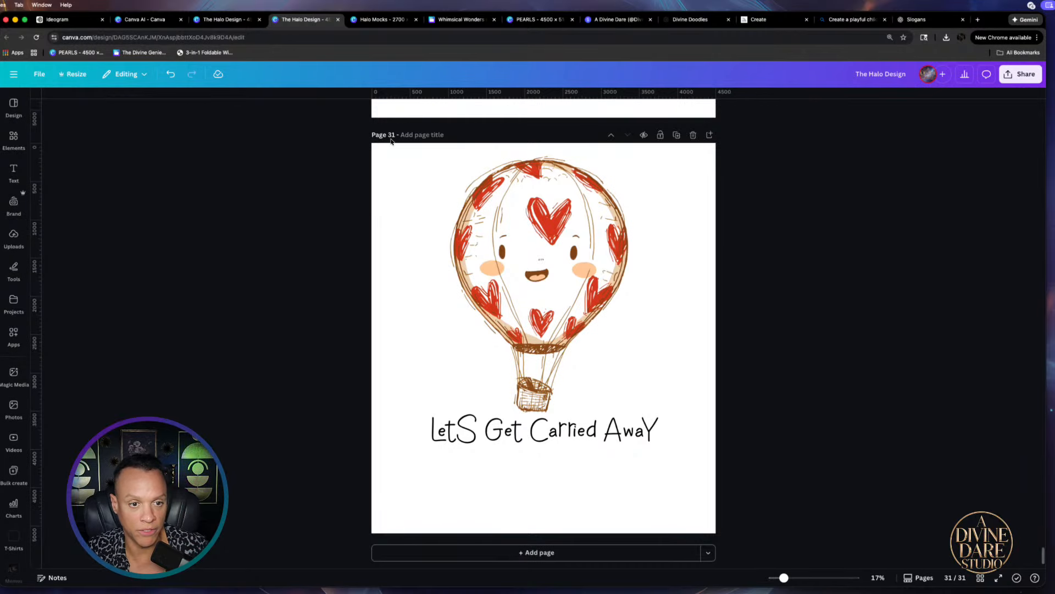
Title page 31 "Lets Get Carried Away Valentine Balloon"
click(437, 132)
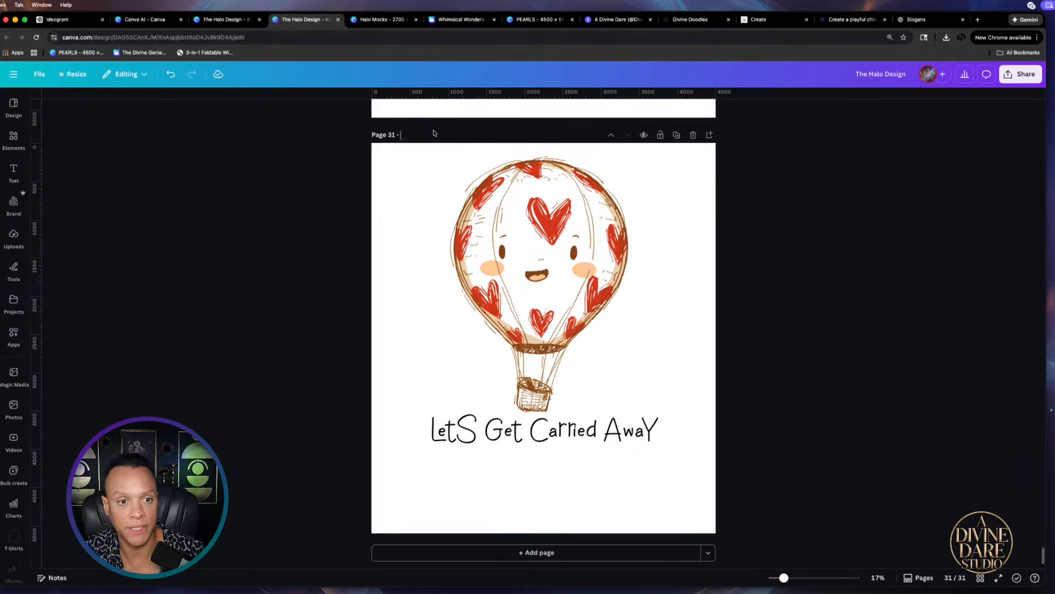
text(Let)
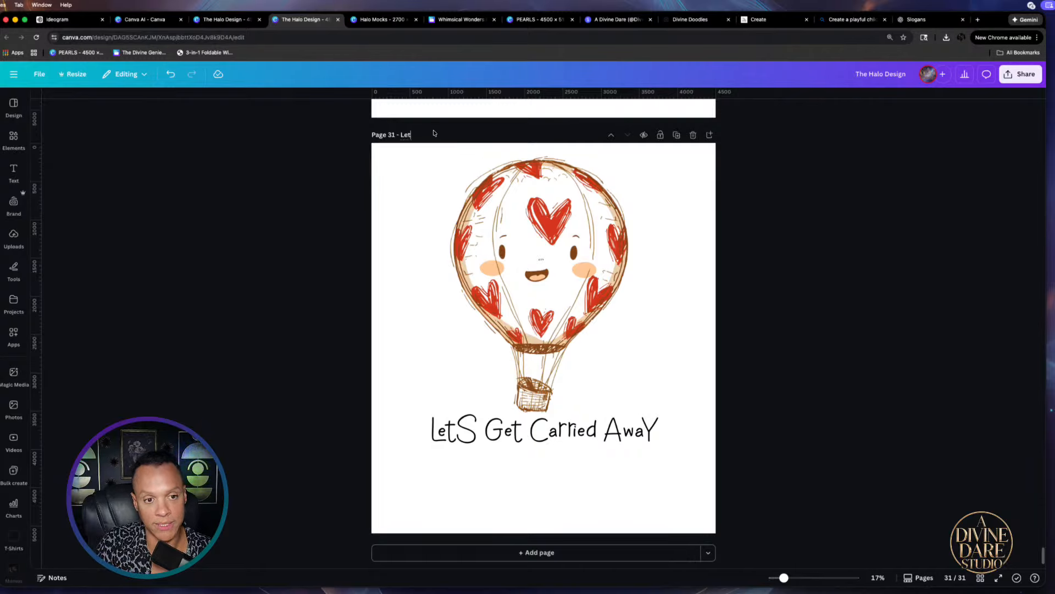
text(s Get)
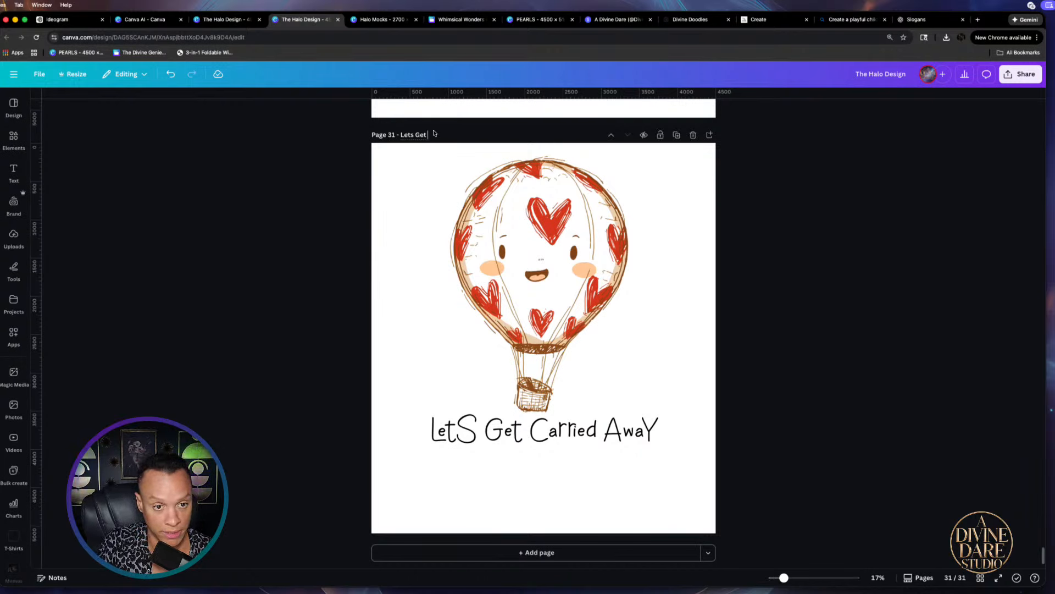
text(Csasrried)
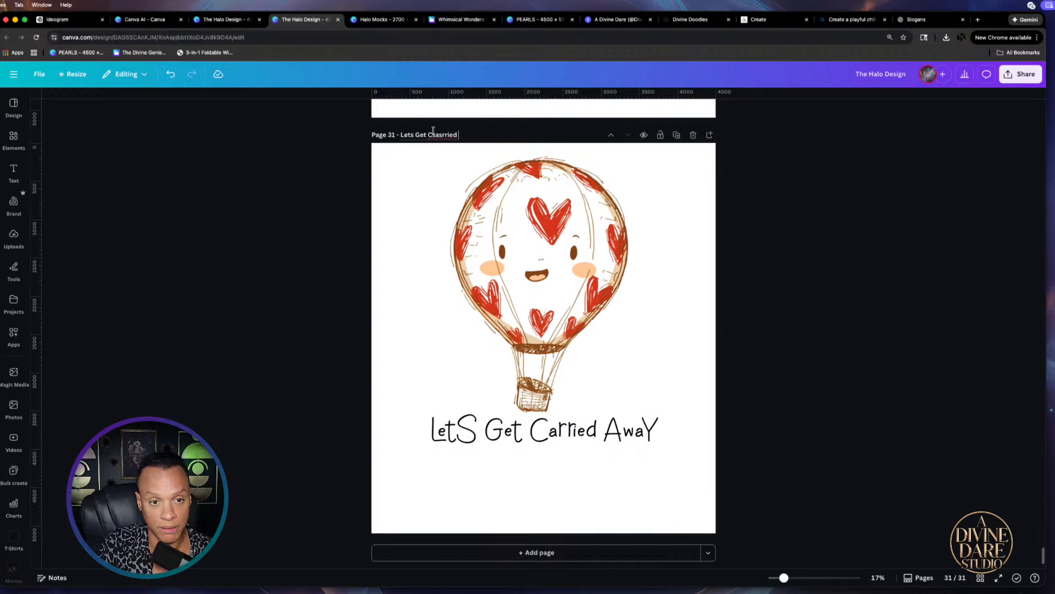
key(BackSpace)
key(BackSpace)
key(BackSpace)
key(BackSpace)
key(BackSpace)
key(BackSpace)
key(BackSpace)
key(BackSpace)
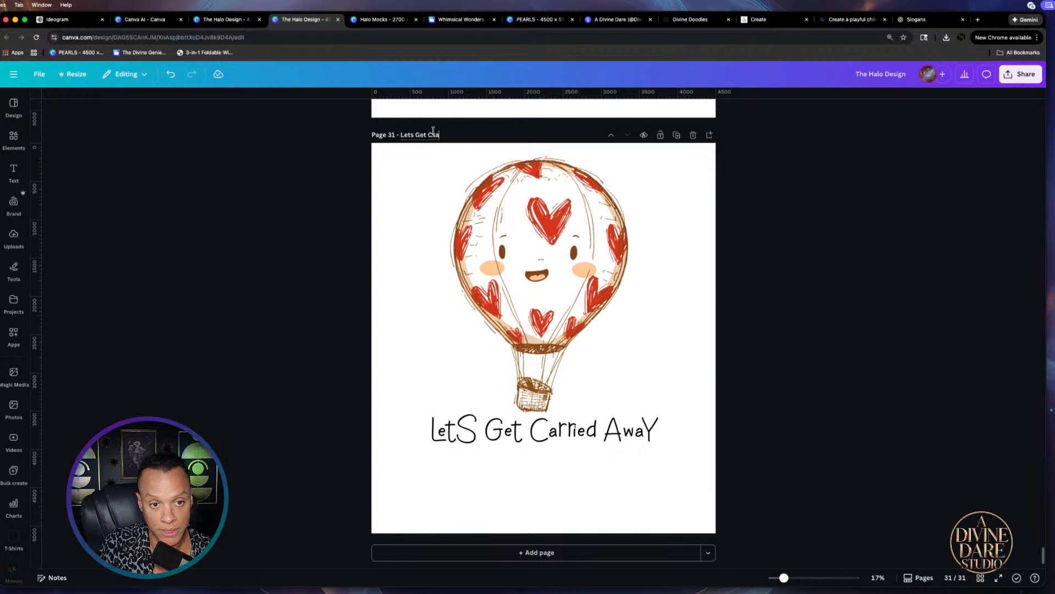
text(arrie)
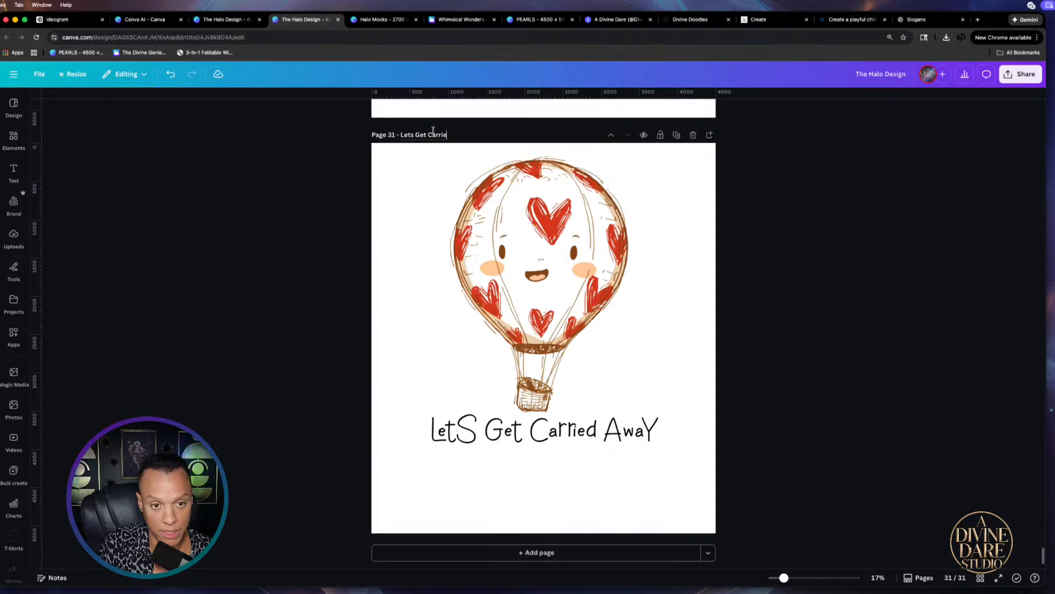
text(d Awa)
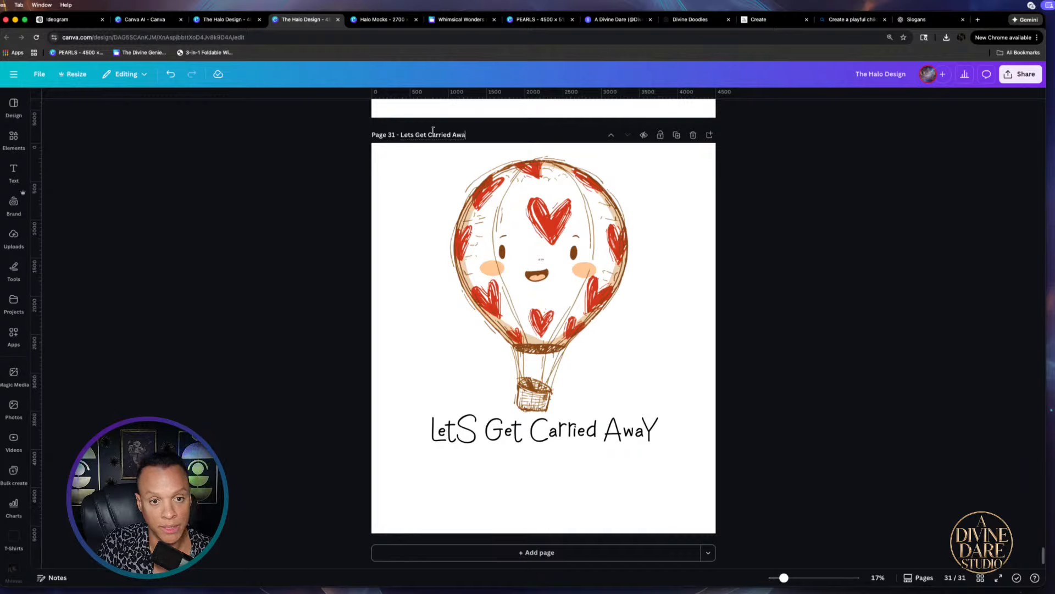
text(t Val)
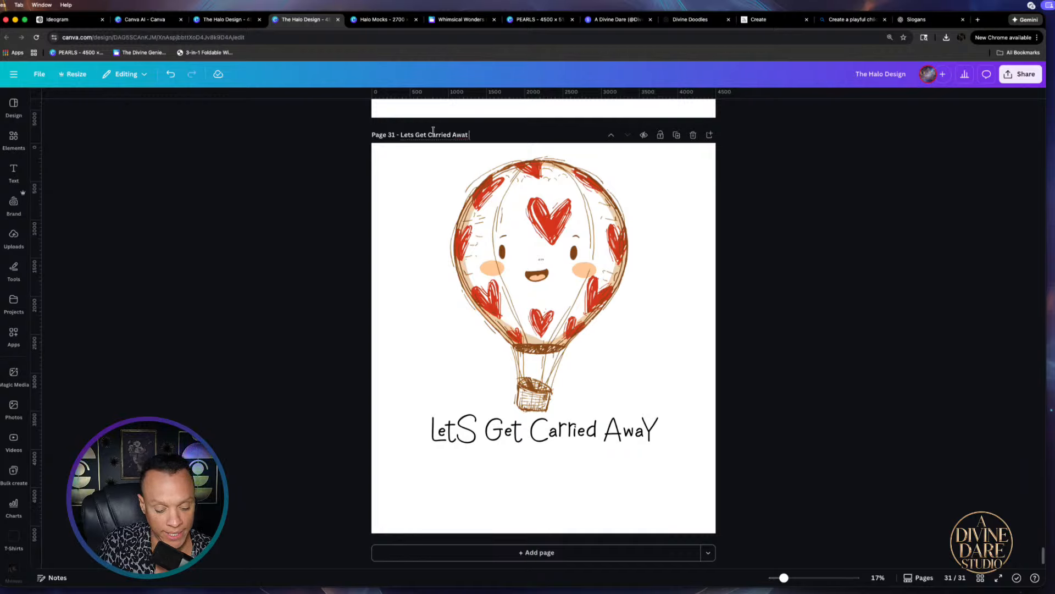
key(BackSpace)
key(BackSpace)
key(BackSpace)
key(BackSpace)
key(BackSpace)
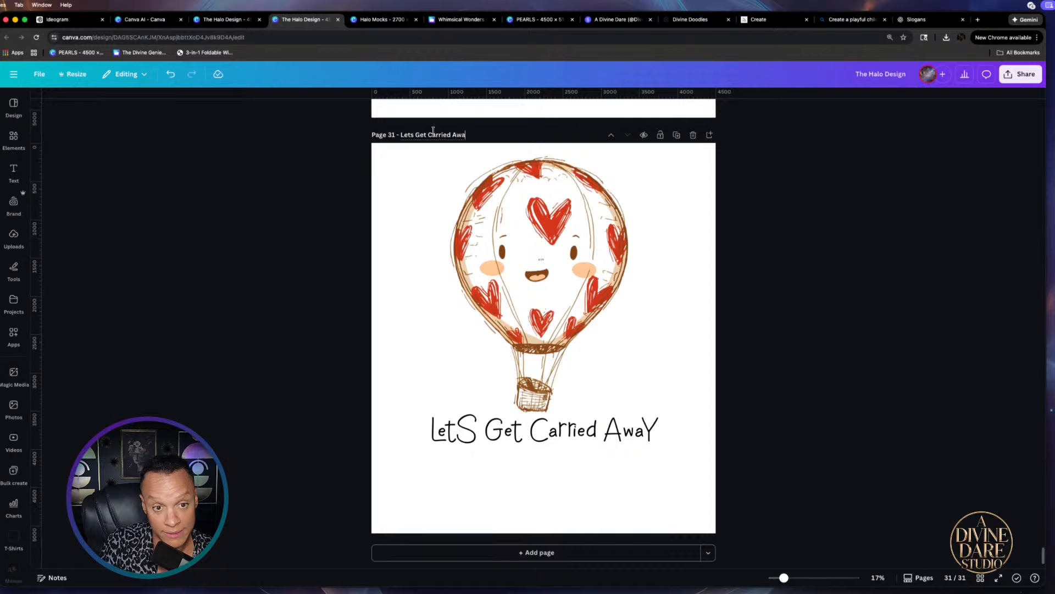
text(y Val)
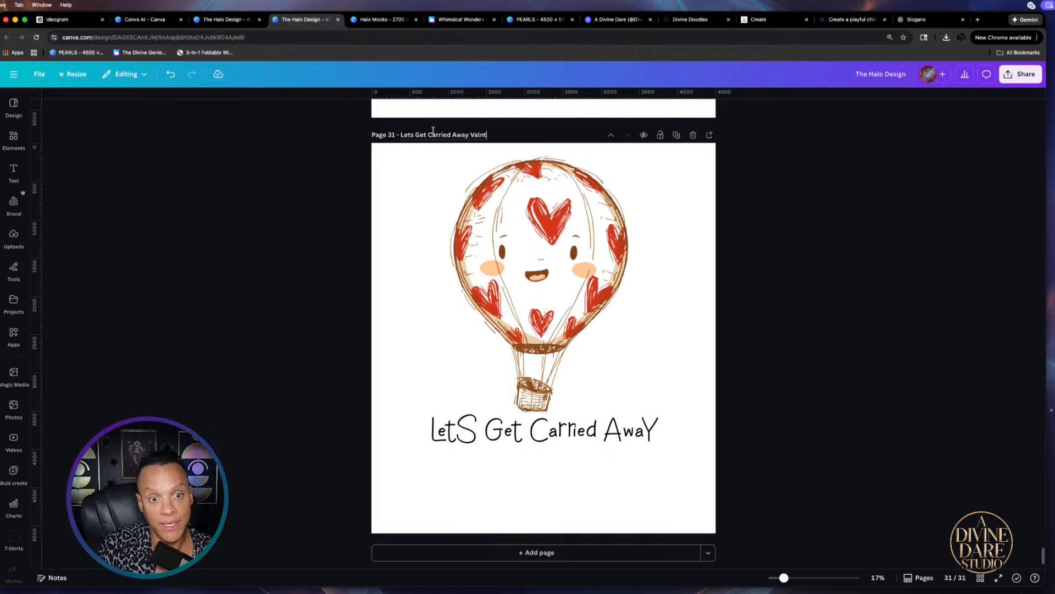
text(entine)
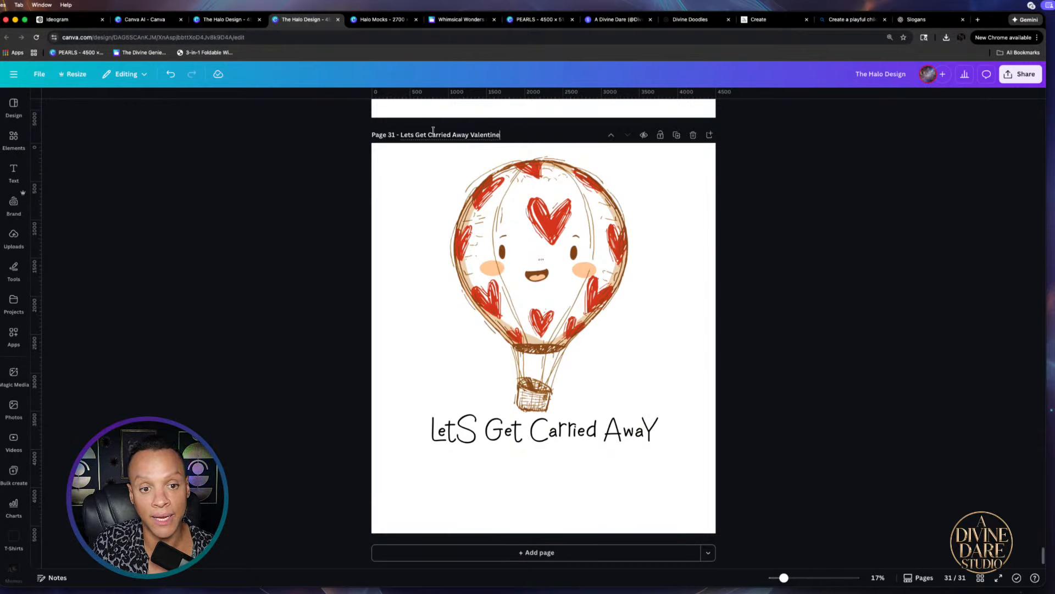
text( D)
key(BackSpace)
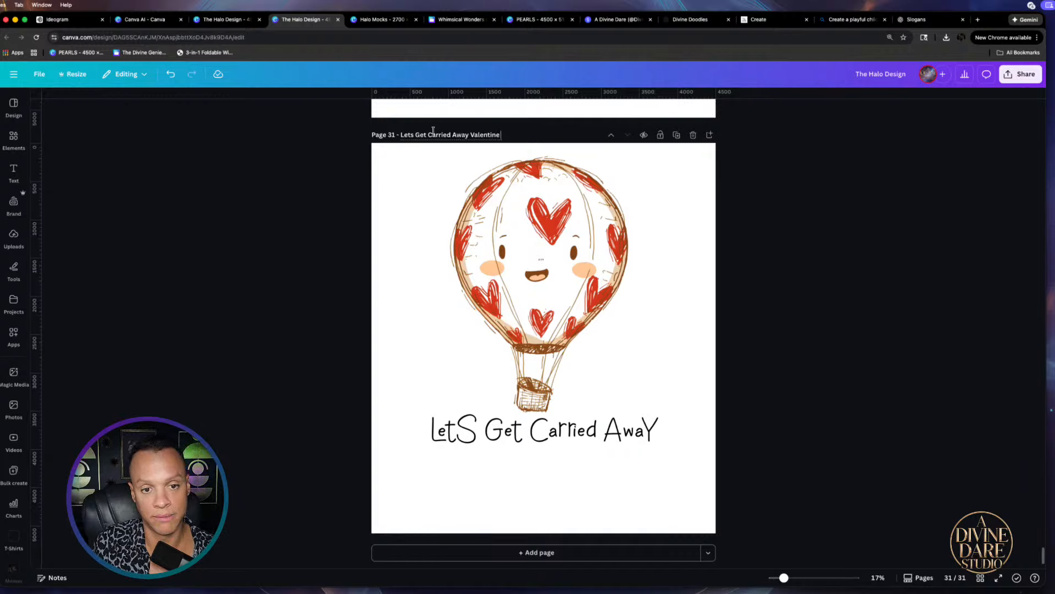
text(Balloon)
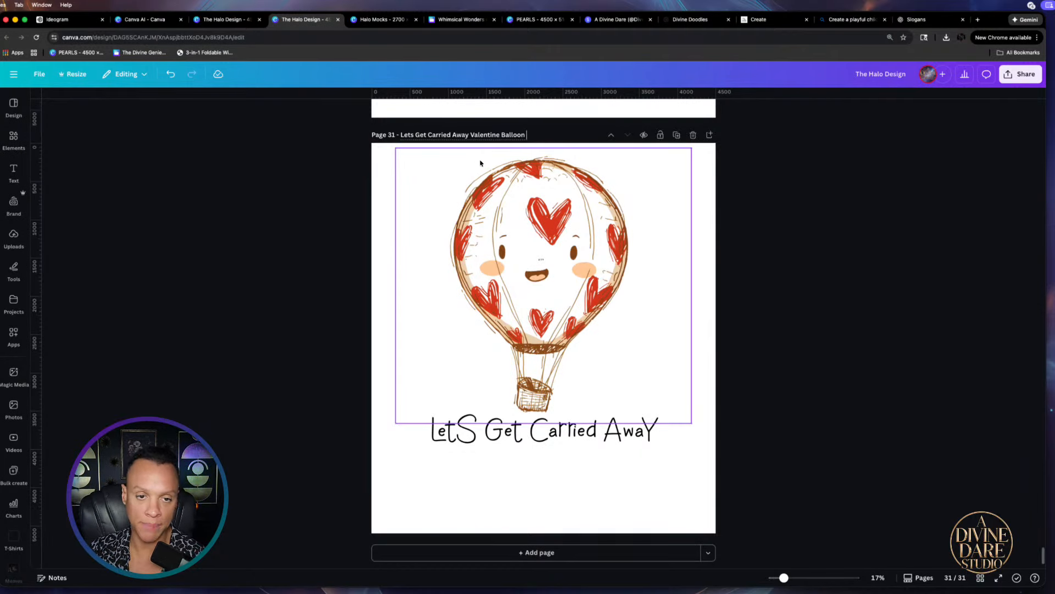
click(516, 139)
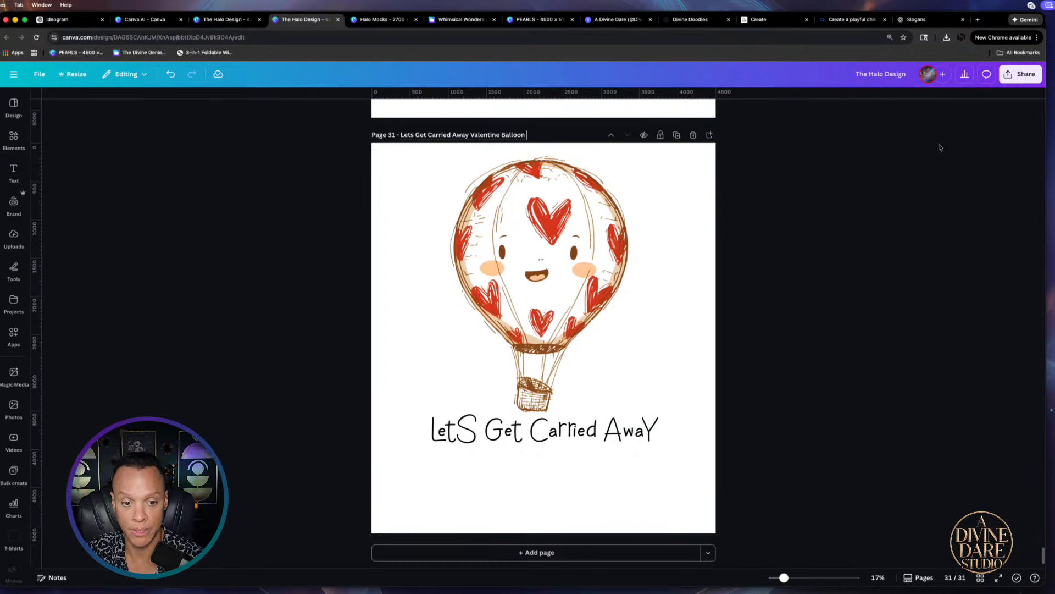
Download only the current page, page 31, as a PNG with a transparent background at size 1
click(1008, 84)
click(882, 264)
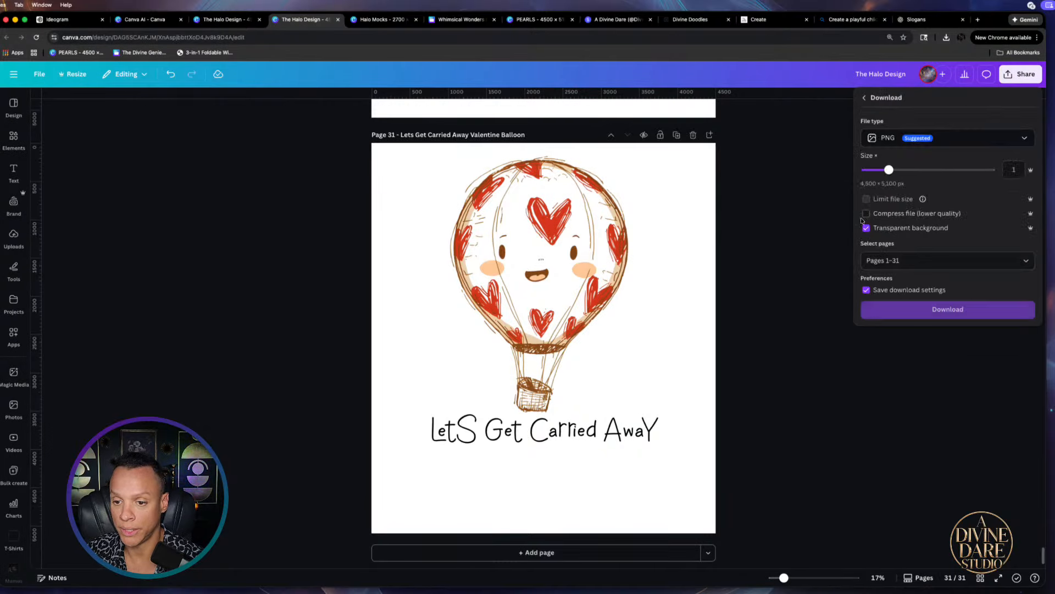
click(891, 260)
click(875, 305)
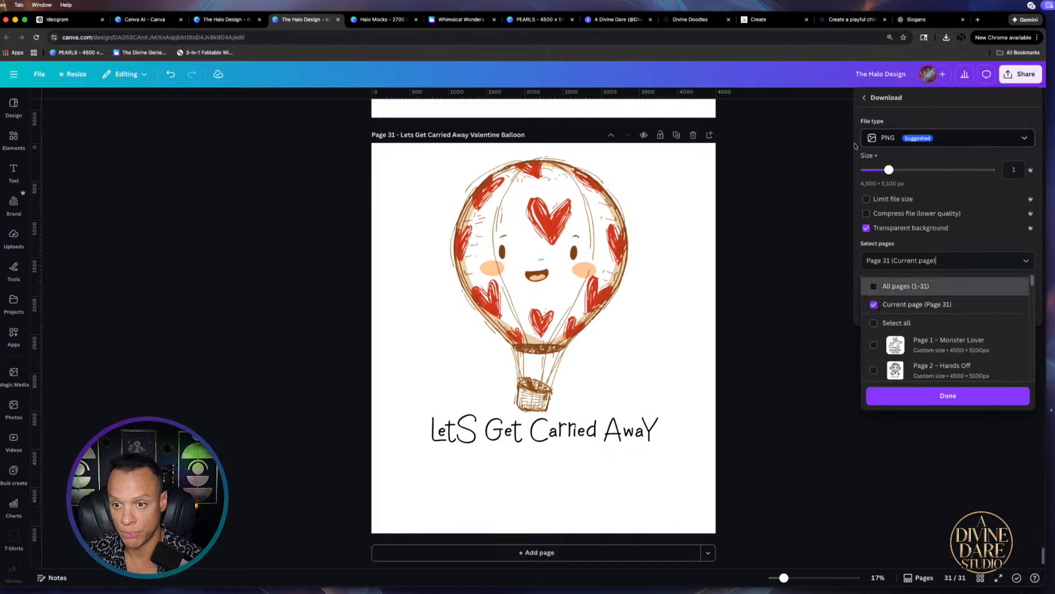
click(963, 401)
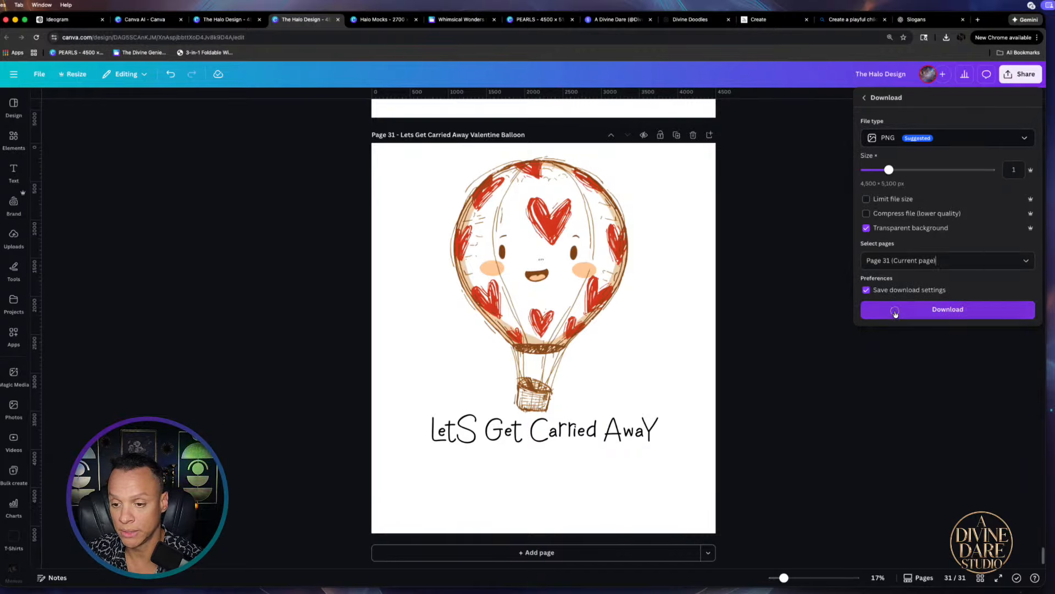
click(895, 308)
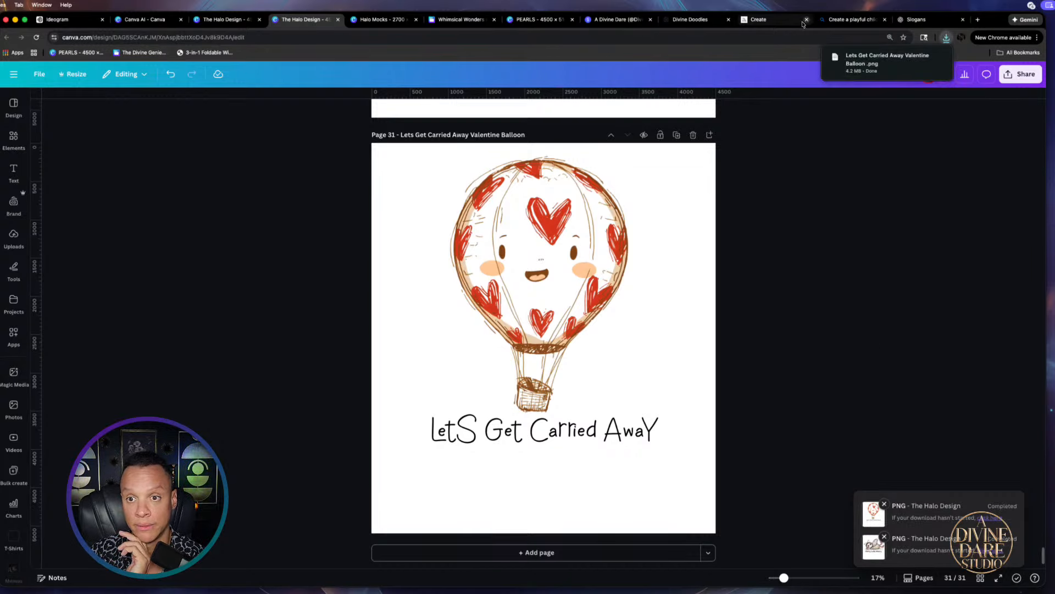
Switch to the Halo Mocks design and delete the winged cupid artwork from the white shirt on page 4
click(374, 20)
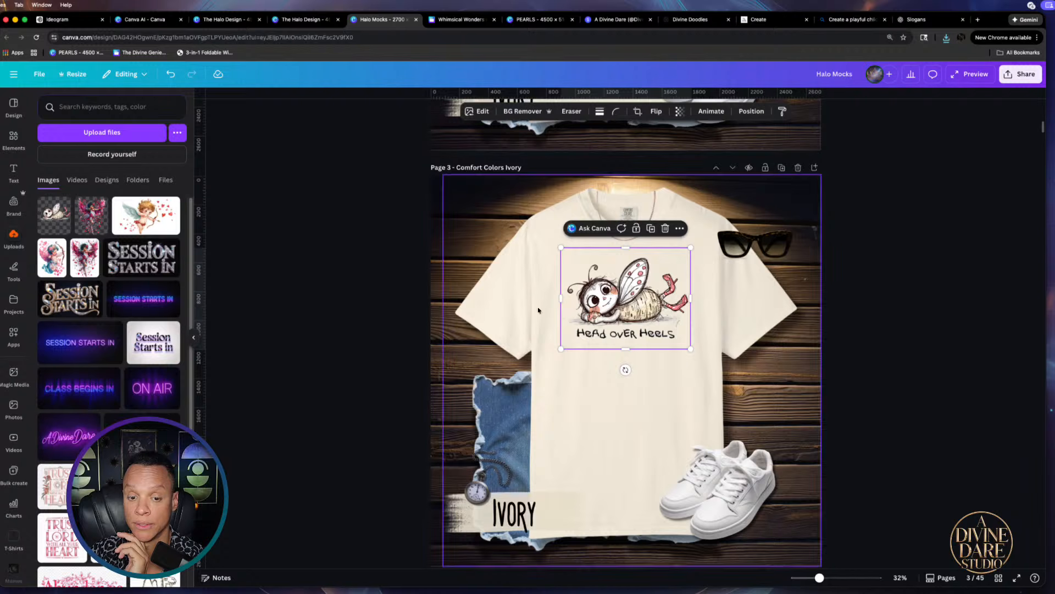
scroll(630, 322, down, 5)
scroll(629, 322, down, 3)
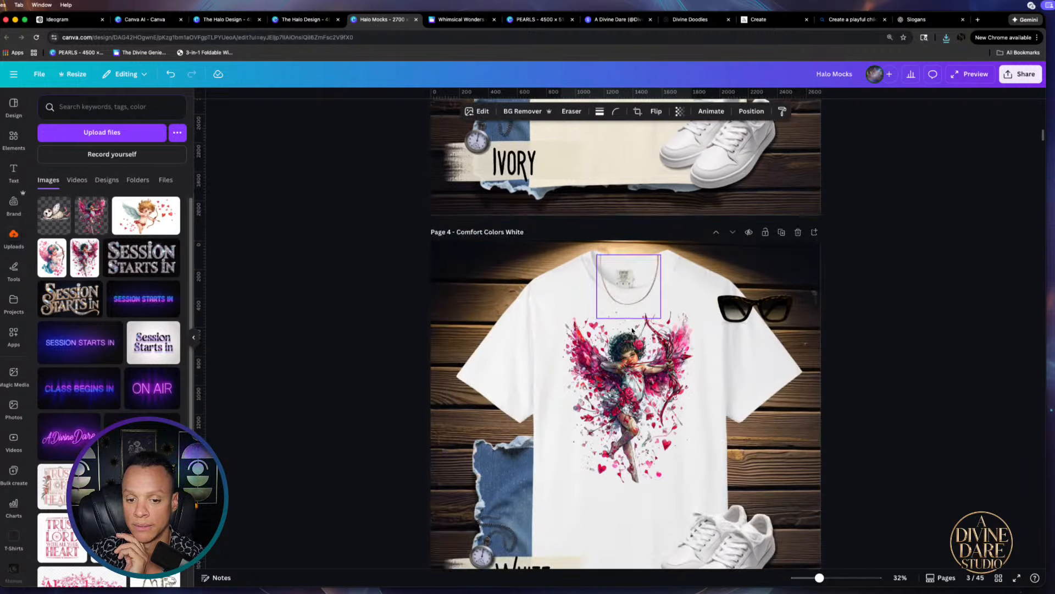
click(625, 279)
key(Delete)
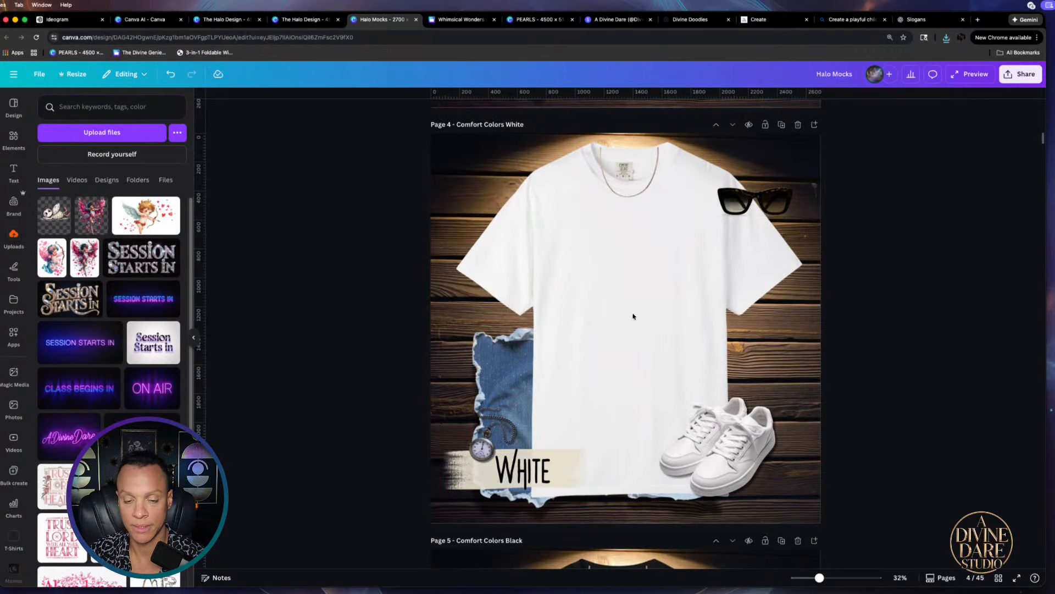
Select the necklace on page 4's white shirt and shift it slightly at the collar
scroll(632, 313, up, 4)
scroll(641, 313, down, 1)
scroll(640, 313, up, 3)
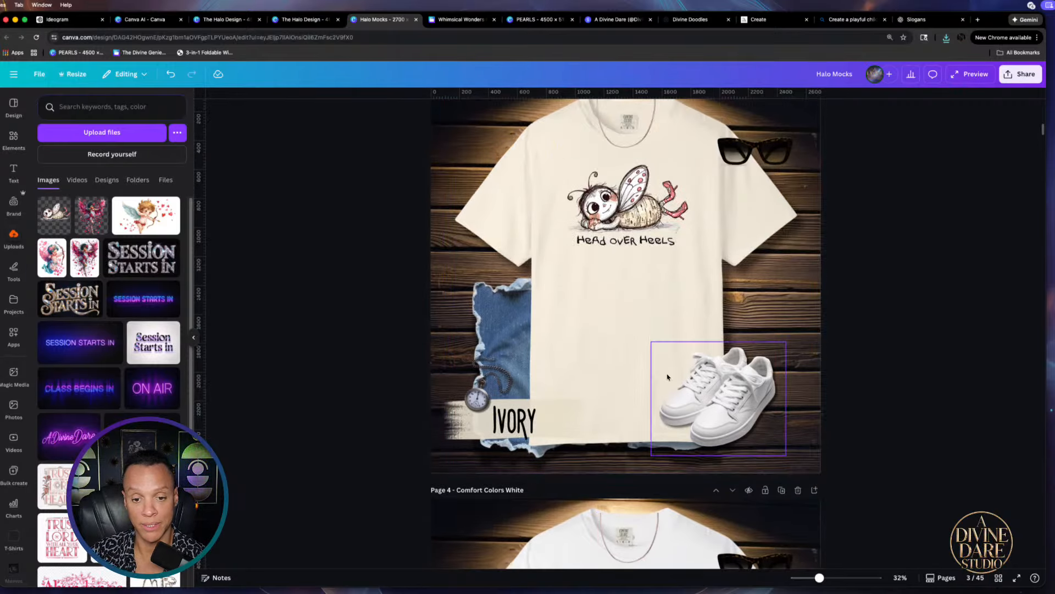
scroll(662, 400, down, 4)
scroll(663, 398, down, 1)
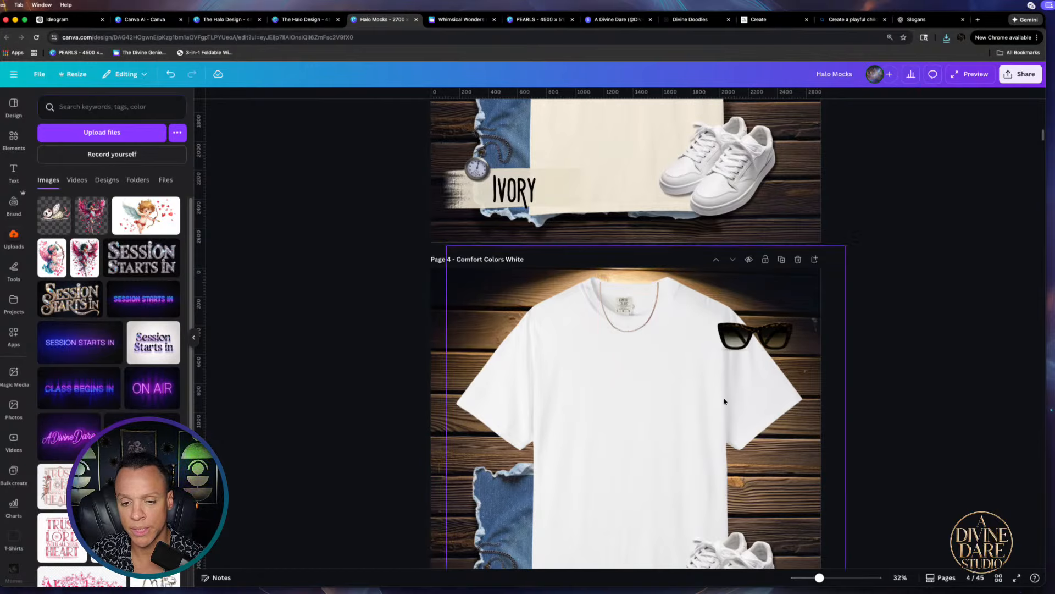
click(628, 326)
drag(628, 325, 627, 324)
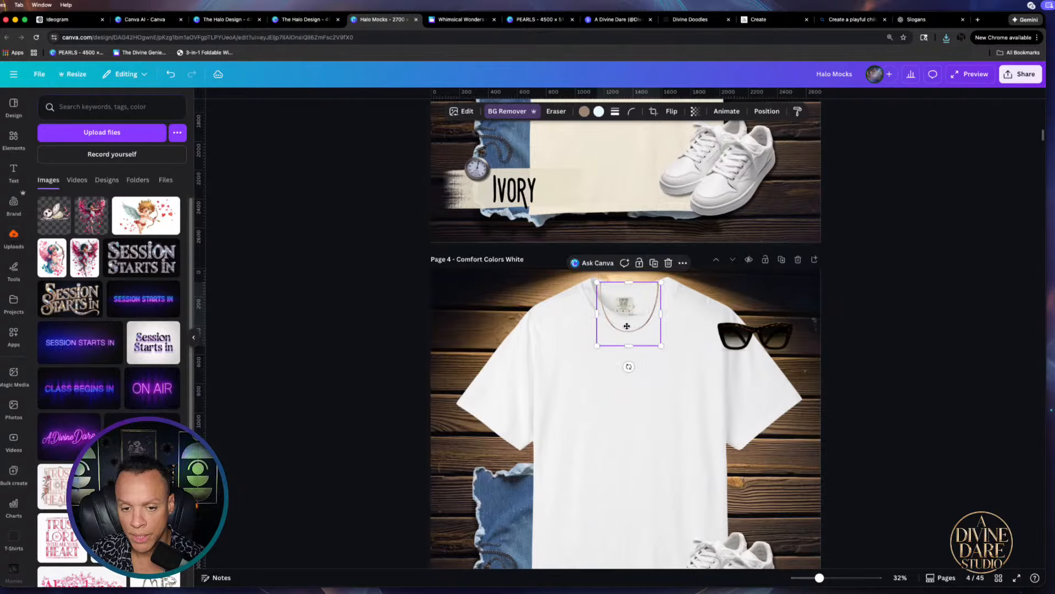
scroll(795, 404, down, 2)
scroll(796, 404, down, 2)
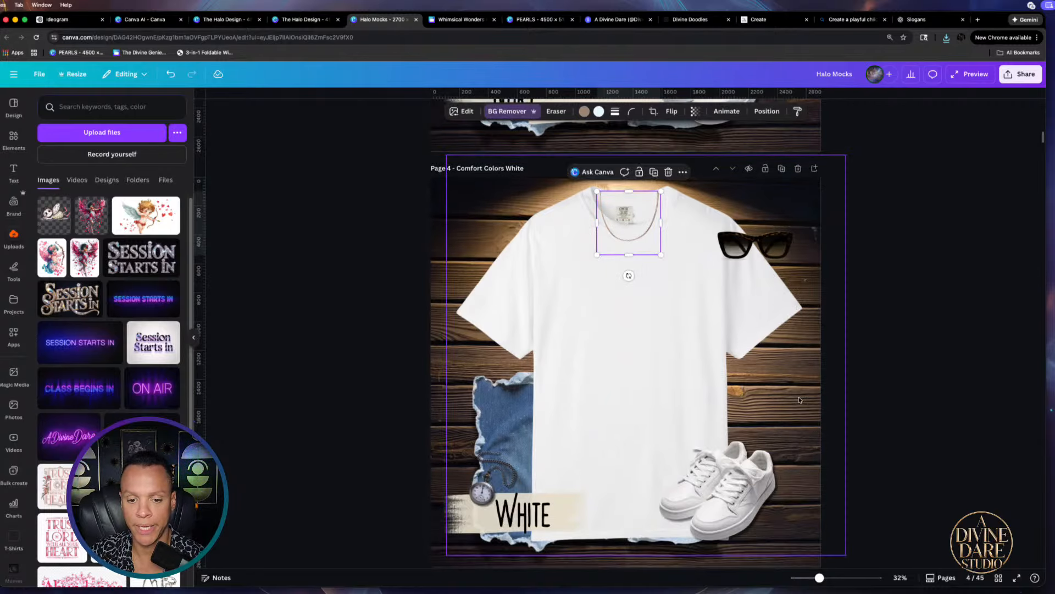
scroll(802, 396, down, 1)
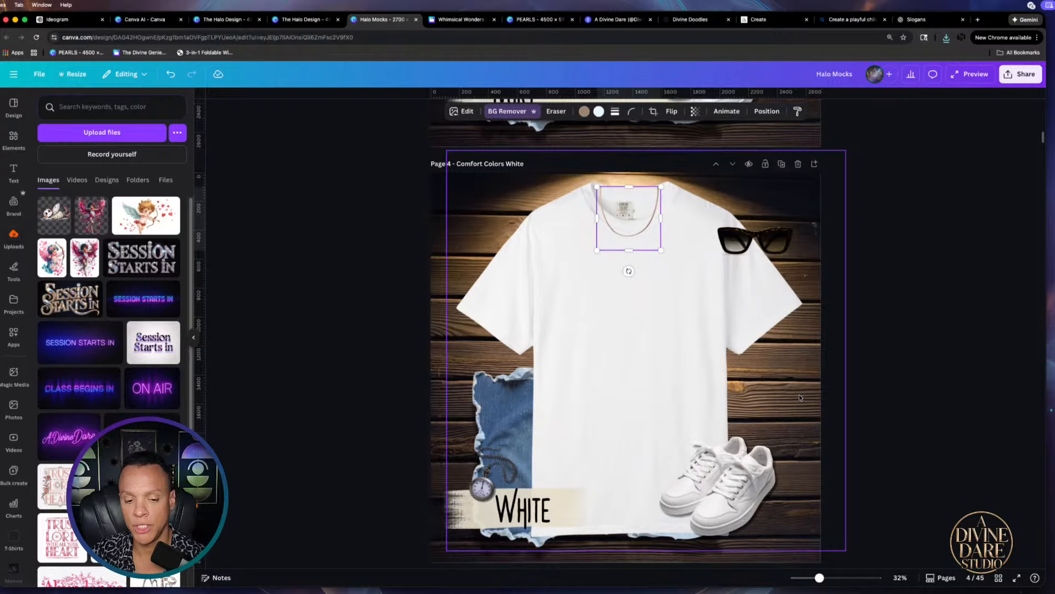
scroll(570, 330, up, 3)
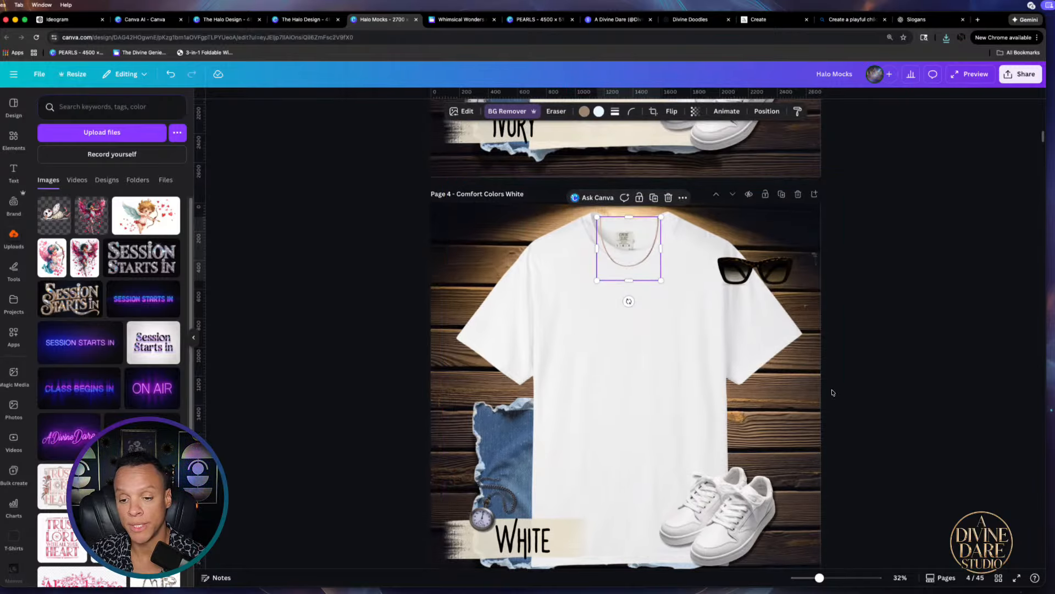
scroll(833, 393, up, 5)
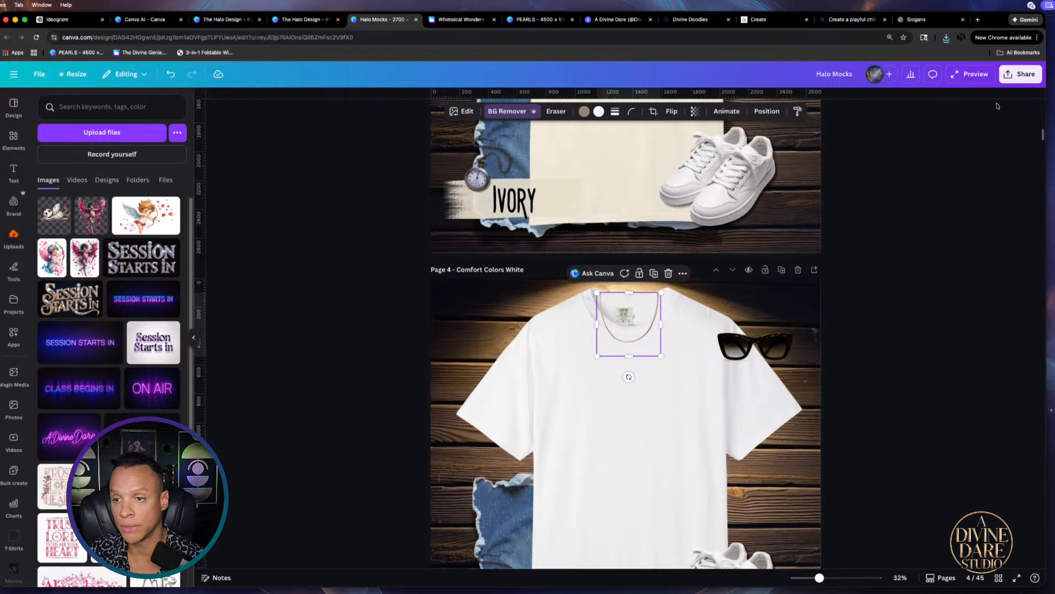
click(1015, 80)
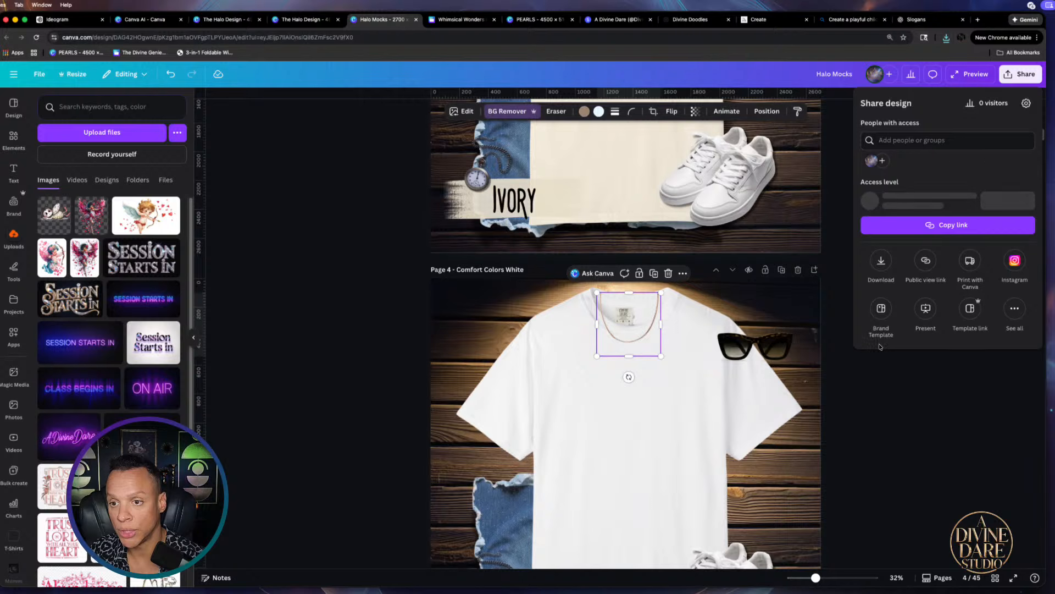
click(1015, 77)
Add the downloaded "Lets Get Carried Away Valentine Balloon" PNG to page 4 and size it onto the white shirt's chest below the necklace
click(947, 38)
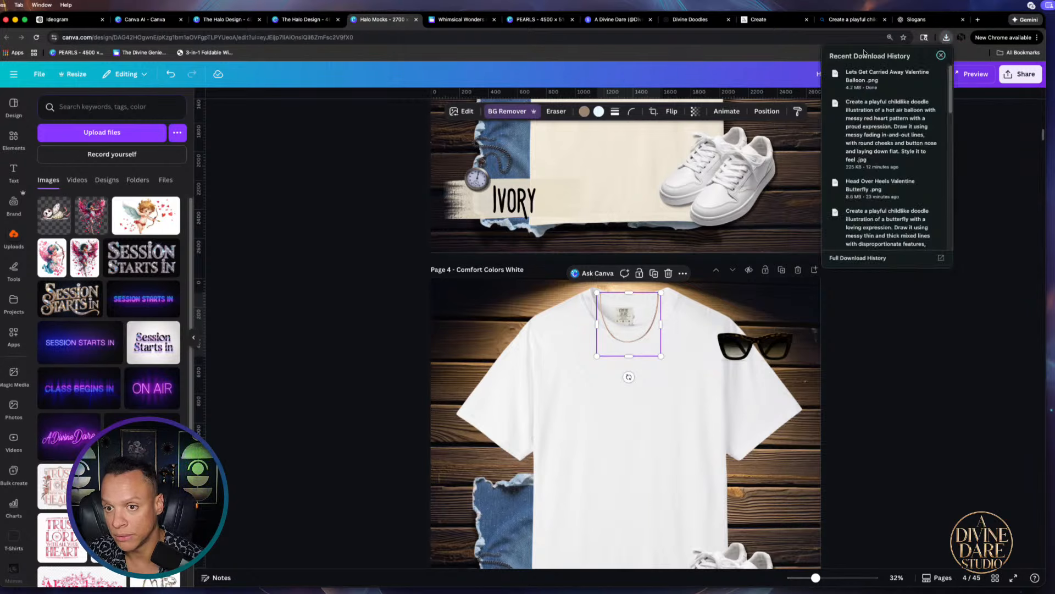
drag(877, 76, 619, 407)
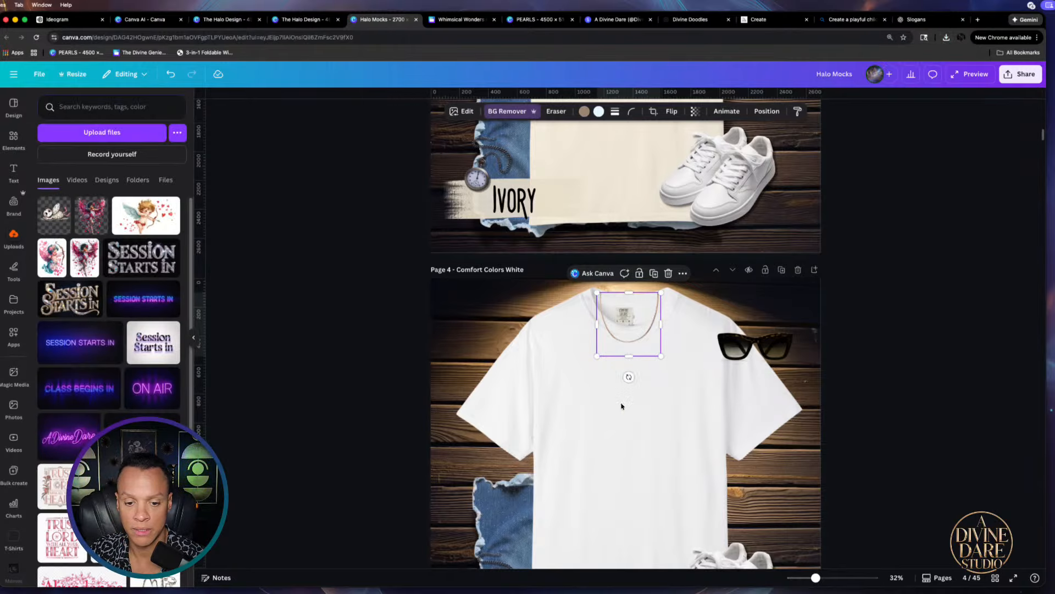
drag(732, 353, 660, 446)
drag(591, 492, 631, 398)
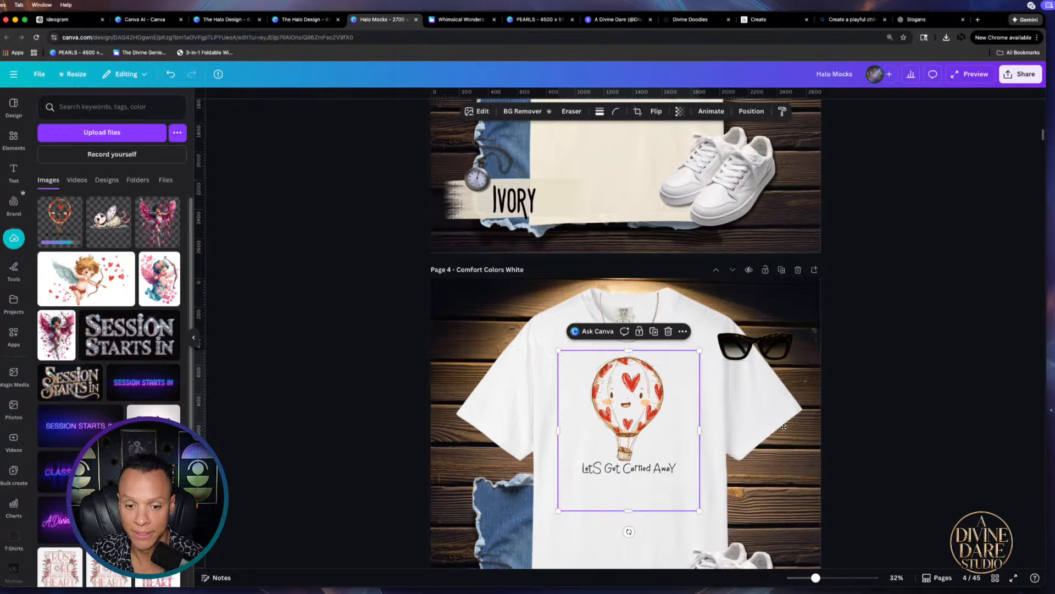
click(787, 453)
scroll(883, 460, down, 3)
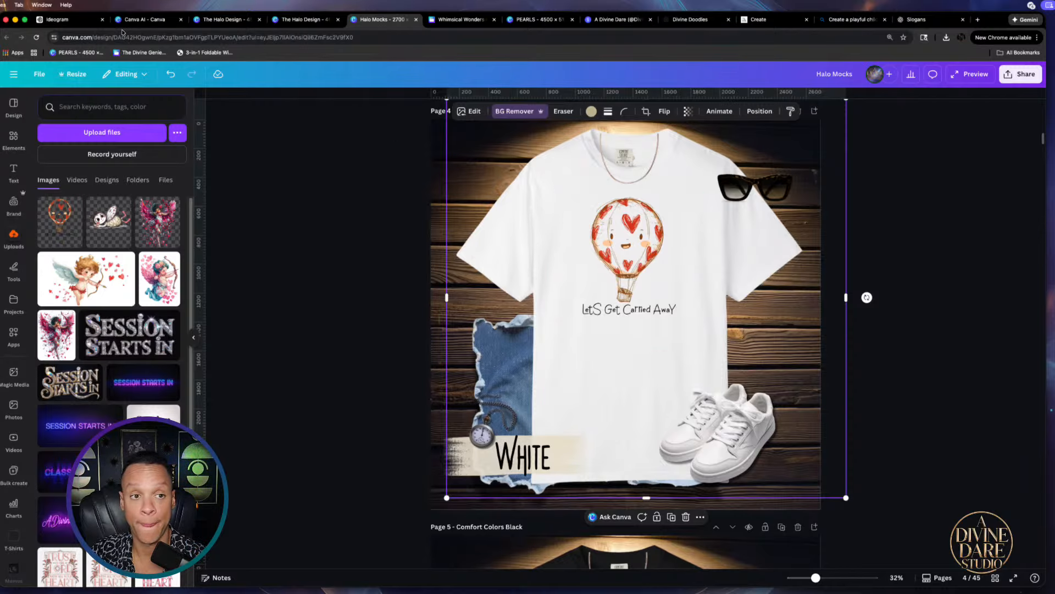
Switch to The Halo Design and place a duplicate of the "Lets Get Carried Away" text directly below the original on page 31
click(303, 21)
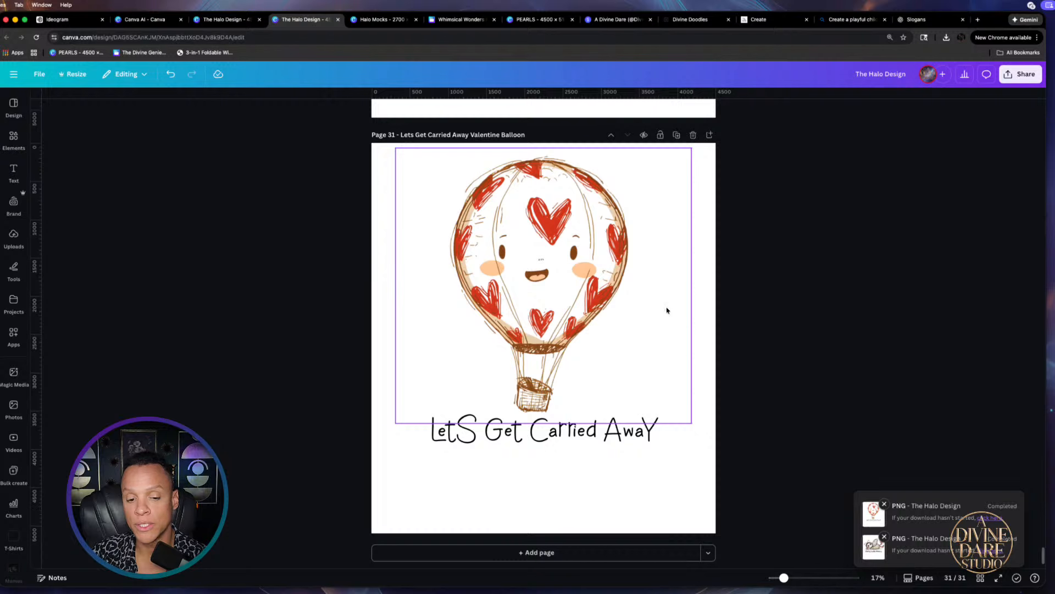
click(517, 433)
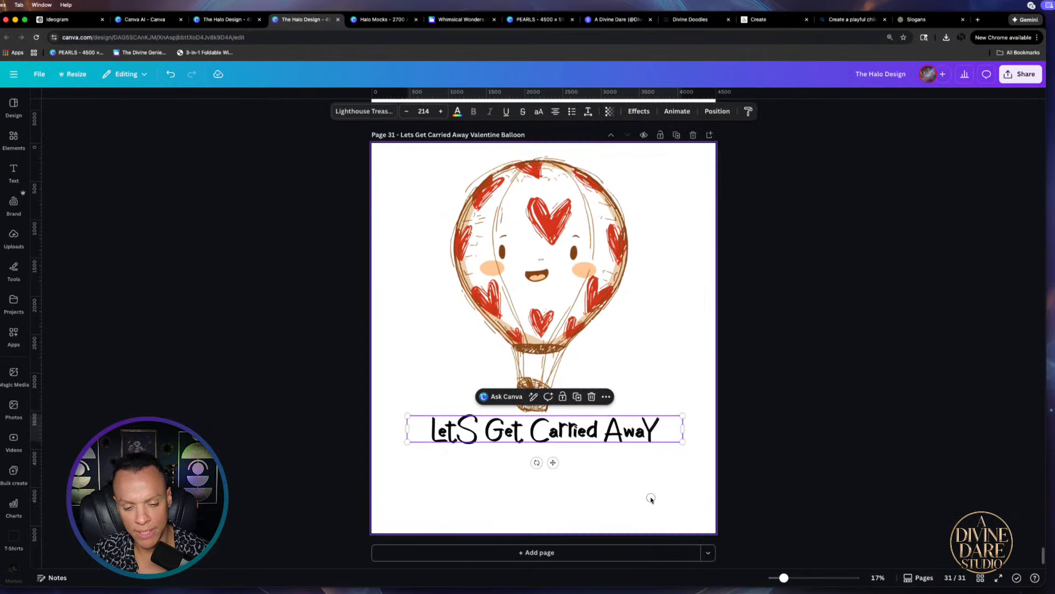
drag(553, 426, 552, 470)
double_click(552, 470)
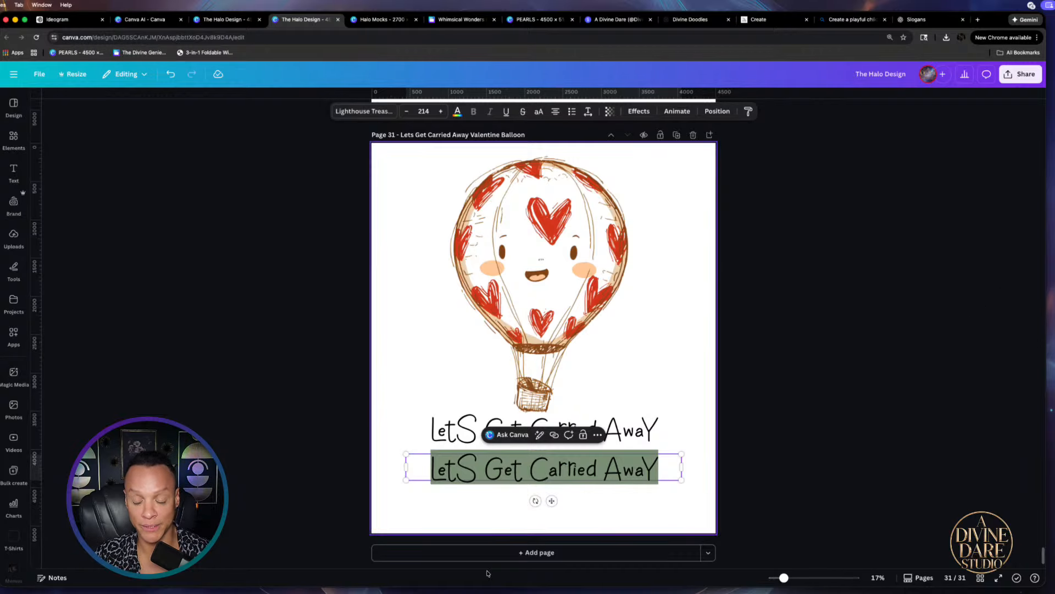
Replace the duplicated text's wording with the couple's two first names joined by an ampersand
click(791, 482)
click(549, 477)
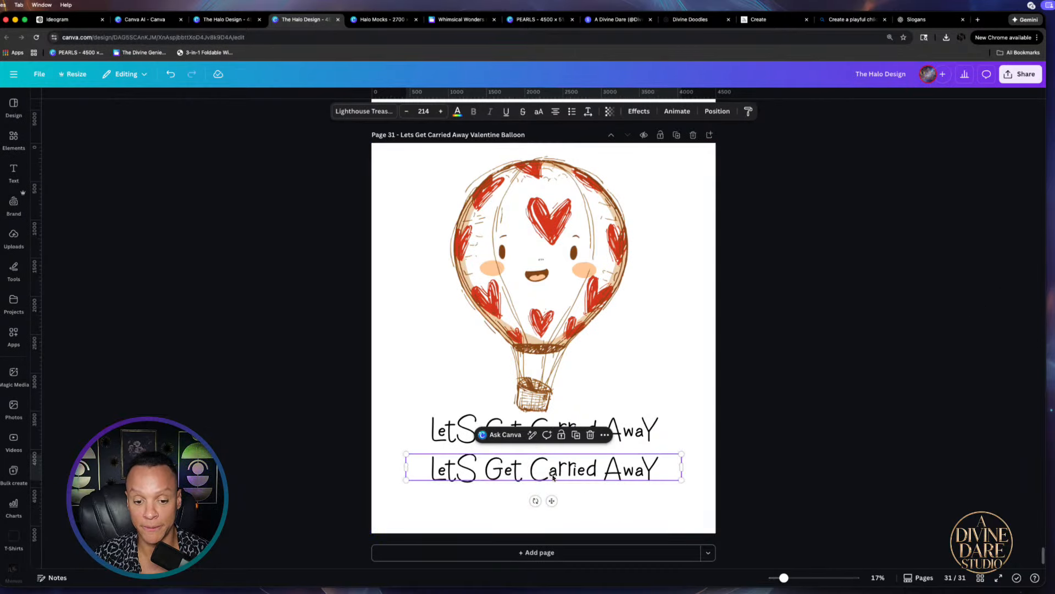
click(551, 474)
triple_click(554, 472)
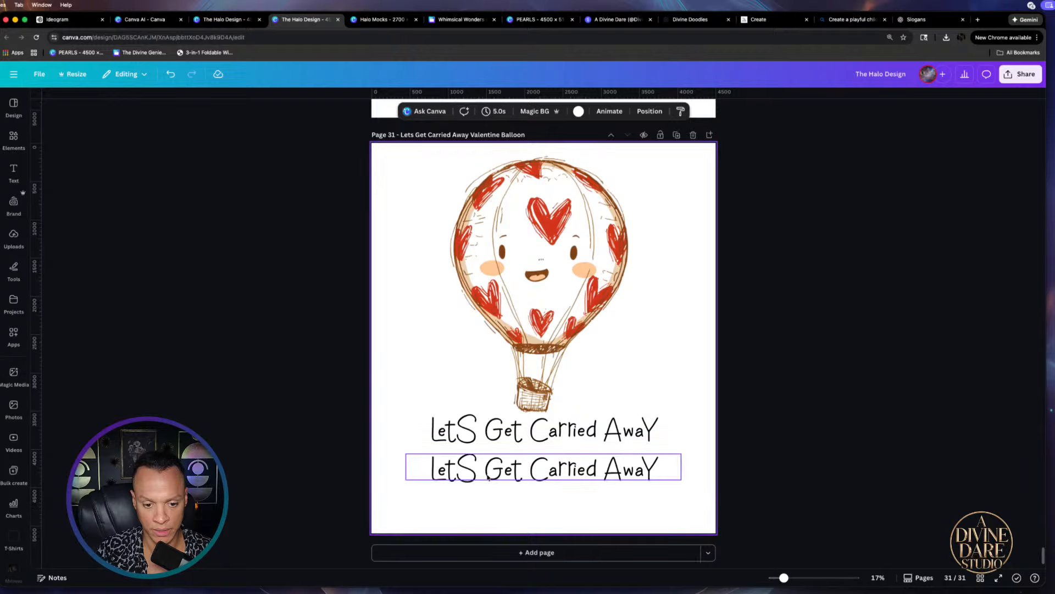
click(494, 474)
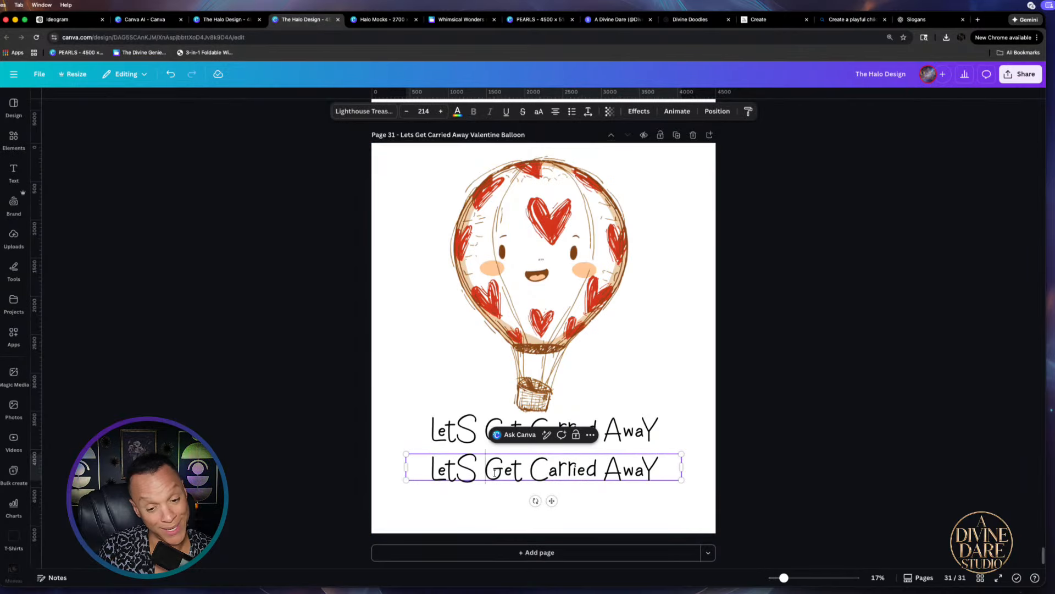
drag(657, 473, 412, 470)
click(463, 461)
double_click(463, 462)
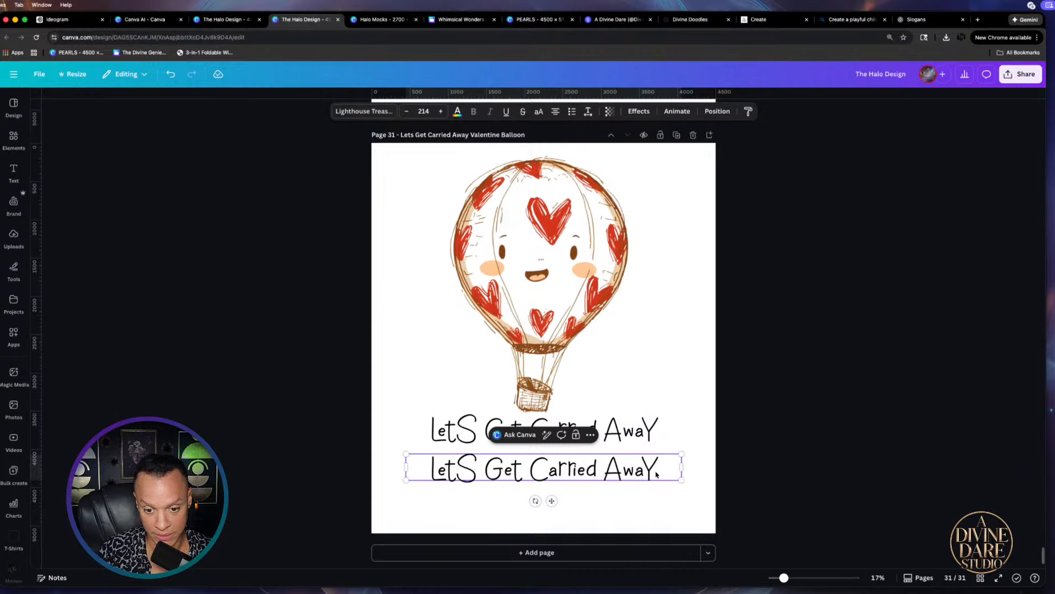
drag(658, 471, 431, 466)
text(Ti)
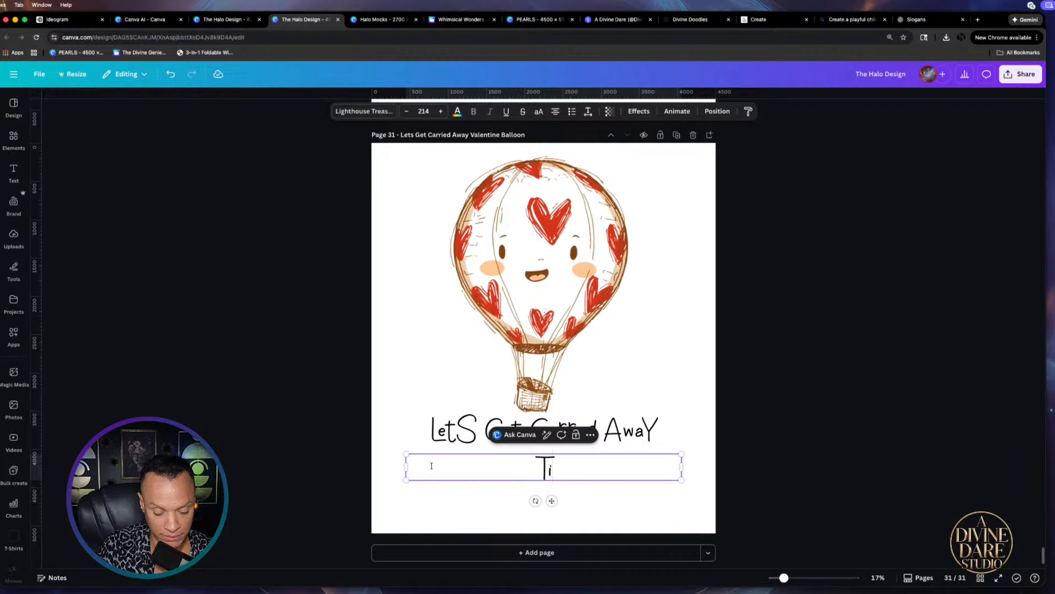
text(ffany )
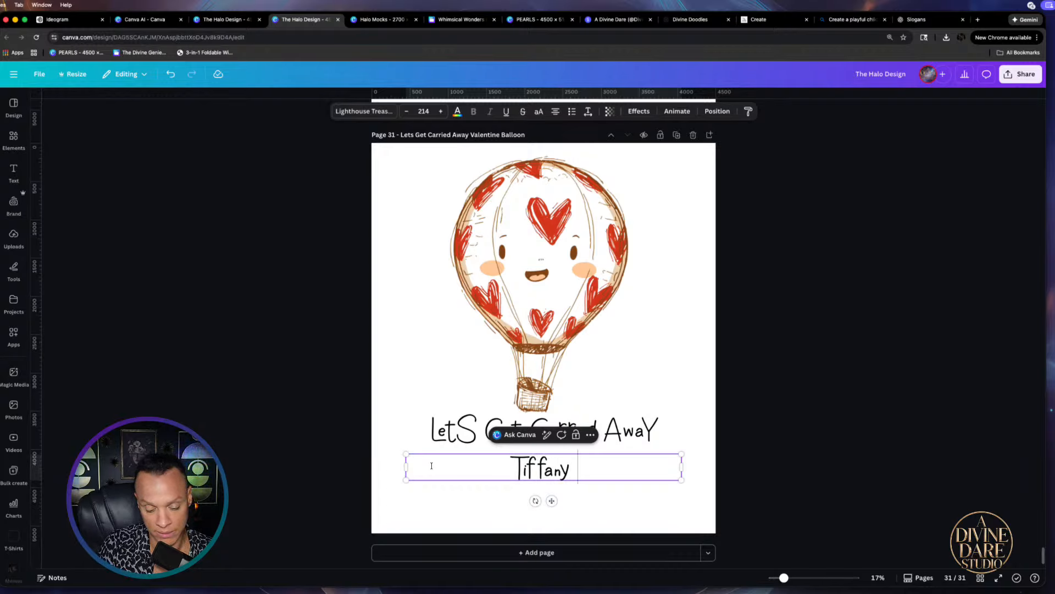
text(&)
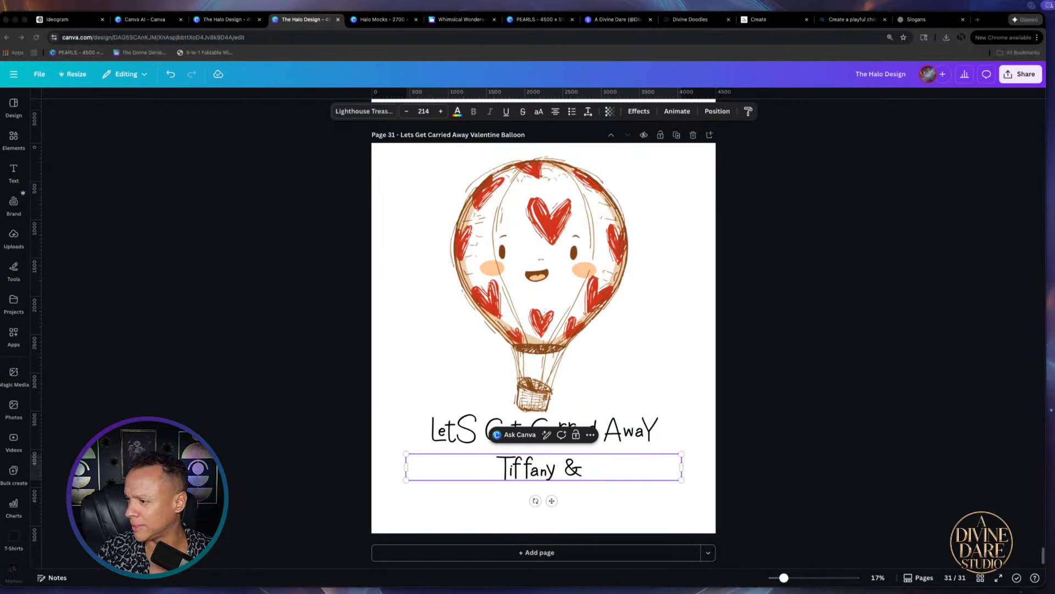
click(597, 468)
text(Mike)
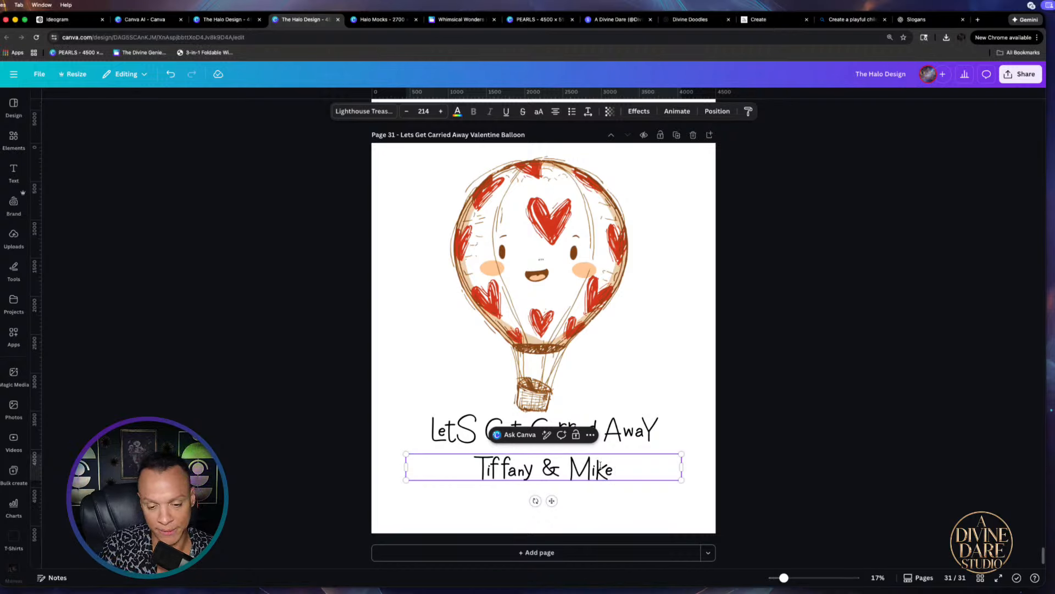
Add a second line reading 2026 beneath the couple's names in the same text box
key(Return)
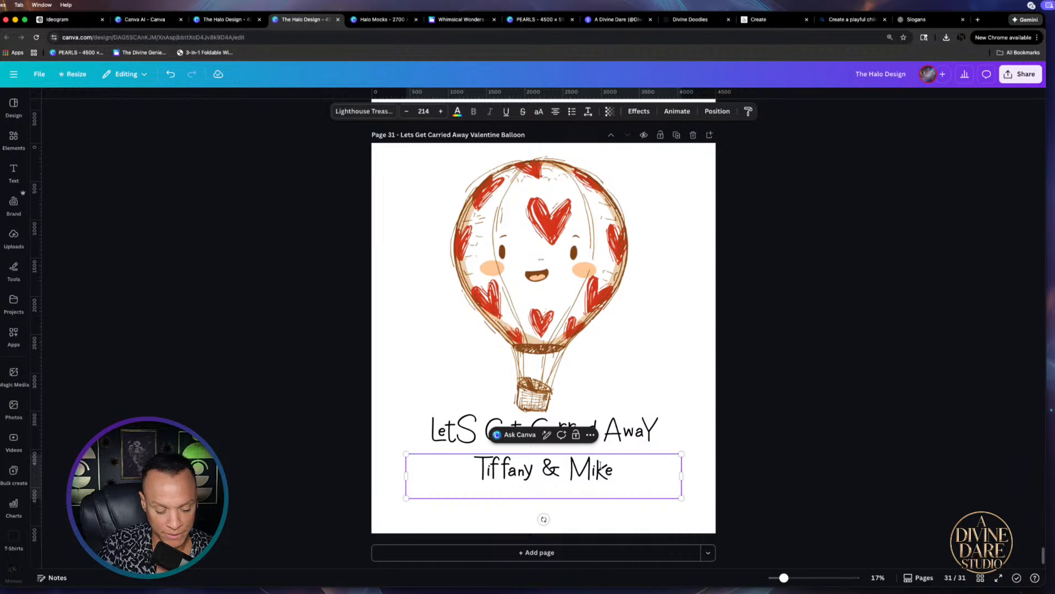
text(2026)
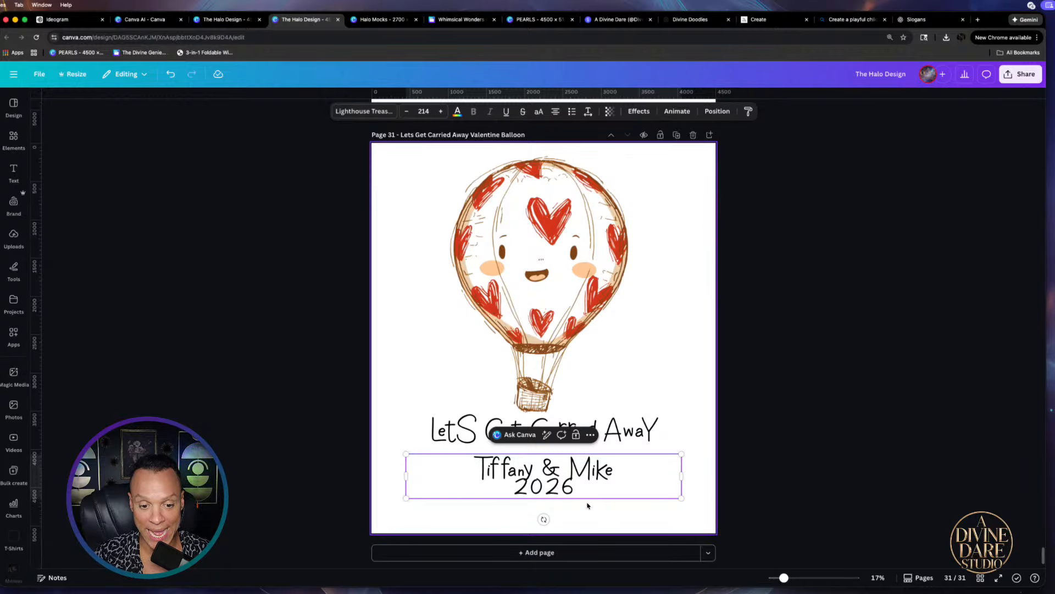
click(571, 111)
click(587, 112)
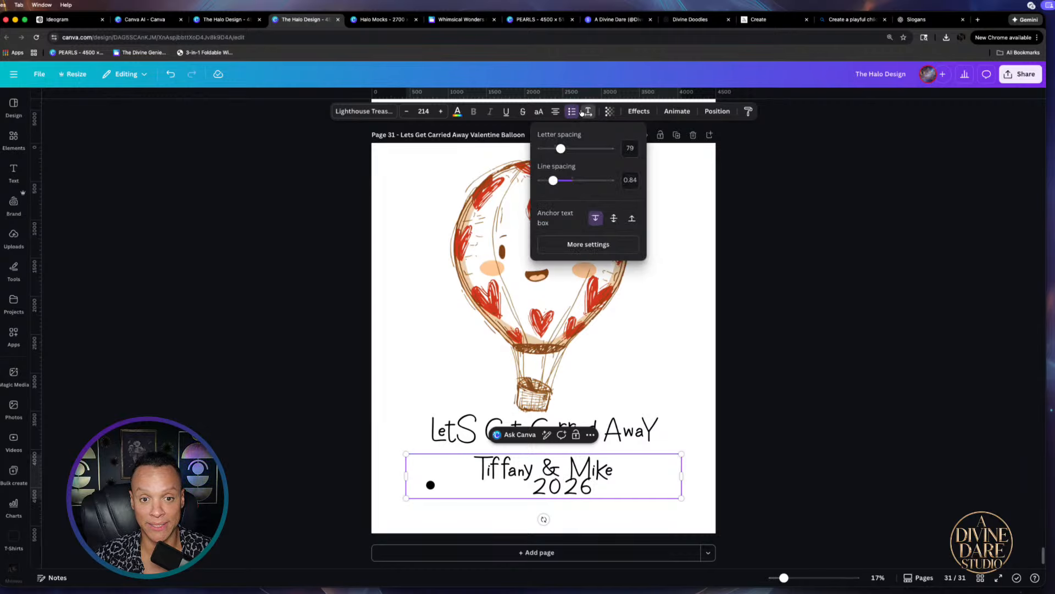
click(554, 112)
click(554, 112)
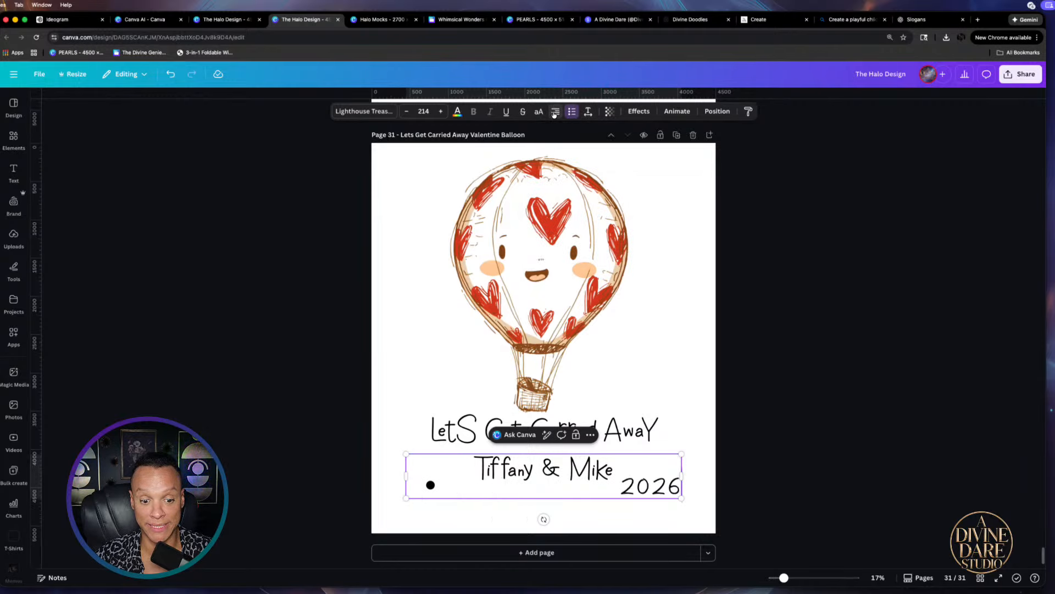
click(554, 112)
click(570, 112)
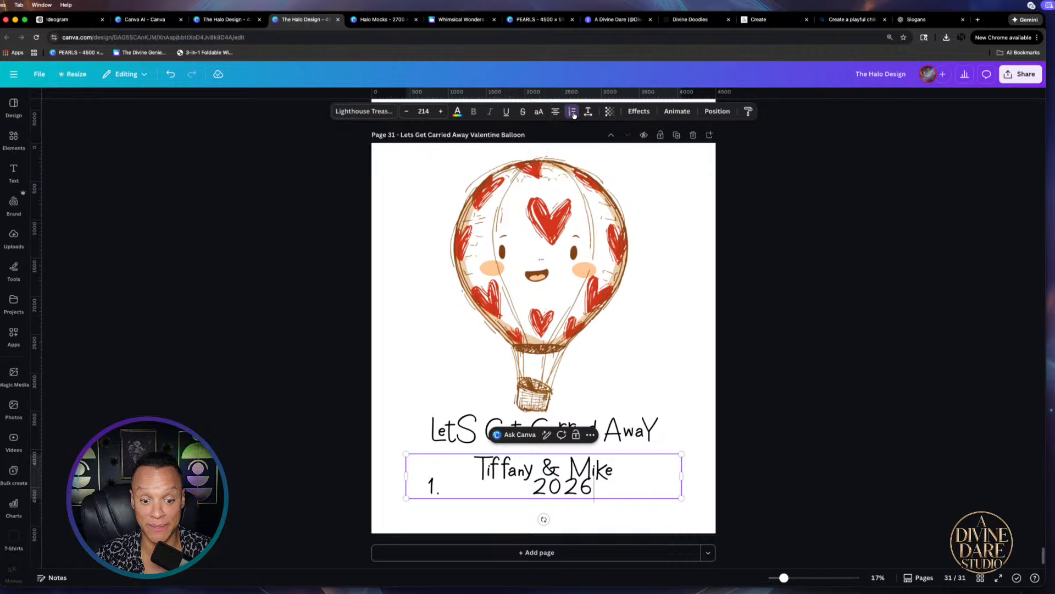
click(587, 112)
click(572, 112)
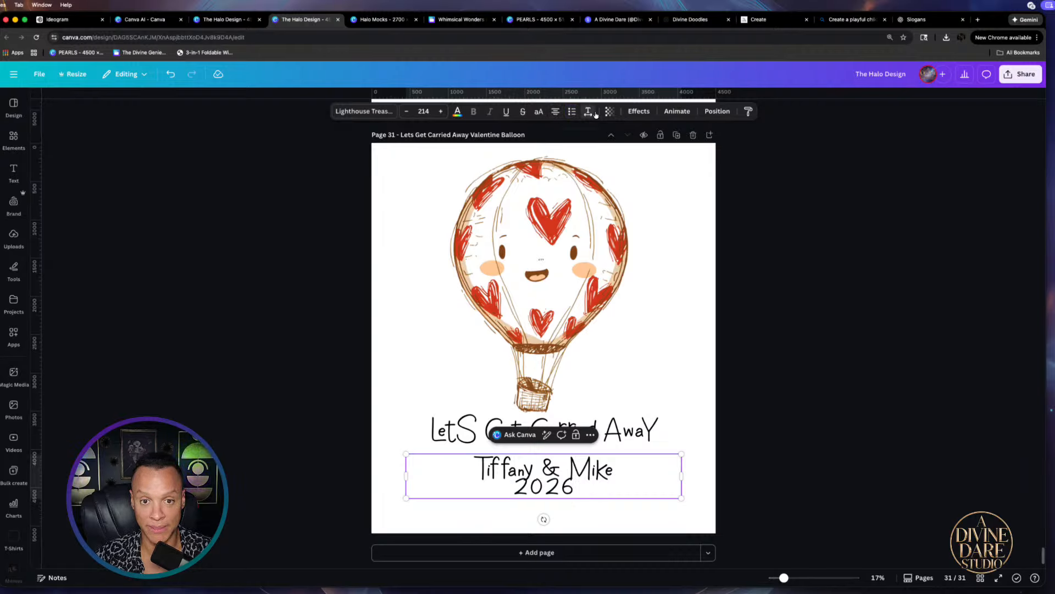
Set the line spacing to 0.89 and delete the 2026 line below the couple's names
click(588, 112)
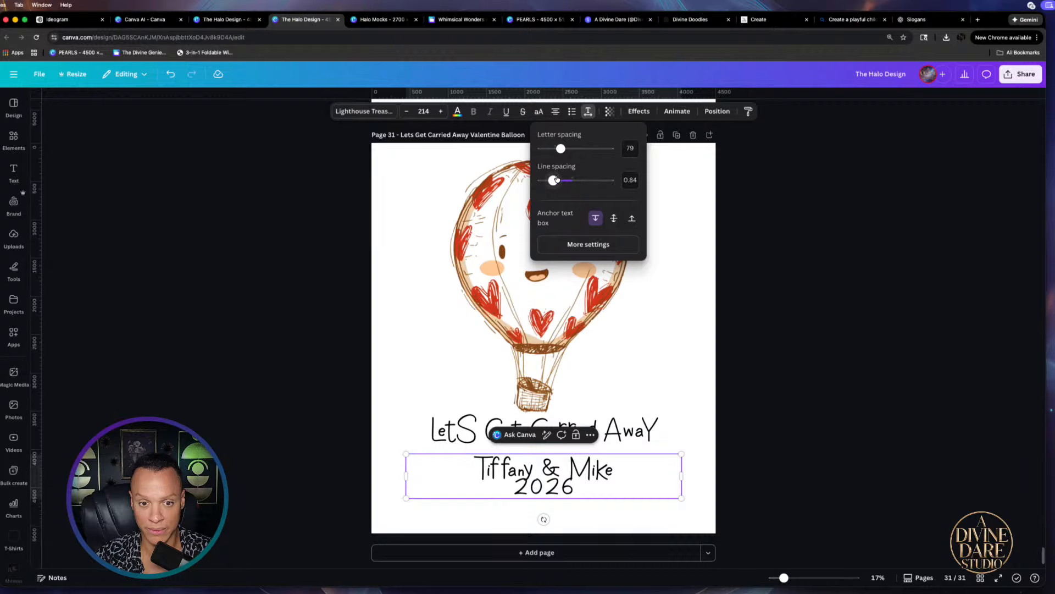
mouse_move(553, 180)
mouse_down()
mouse_move(565, 181)
mouse_move(555, 181)
mouse_up()
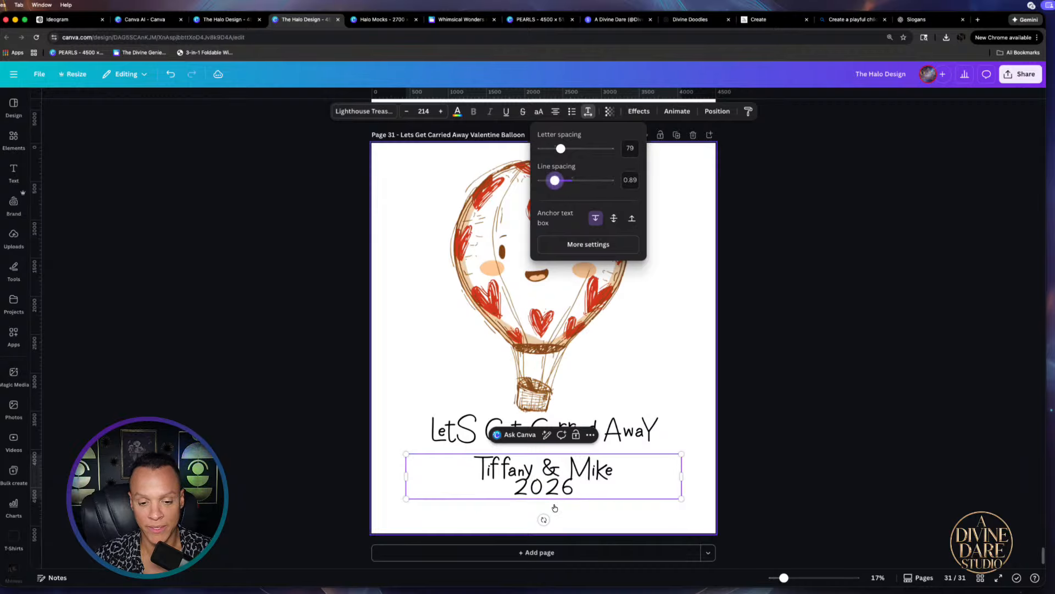
drag(576, 487, 520, 495)
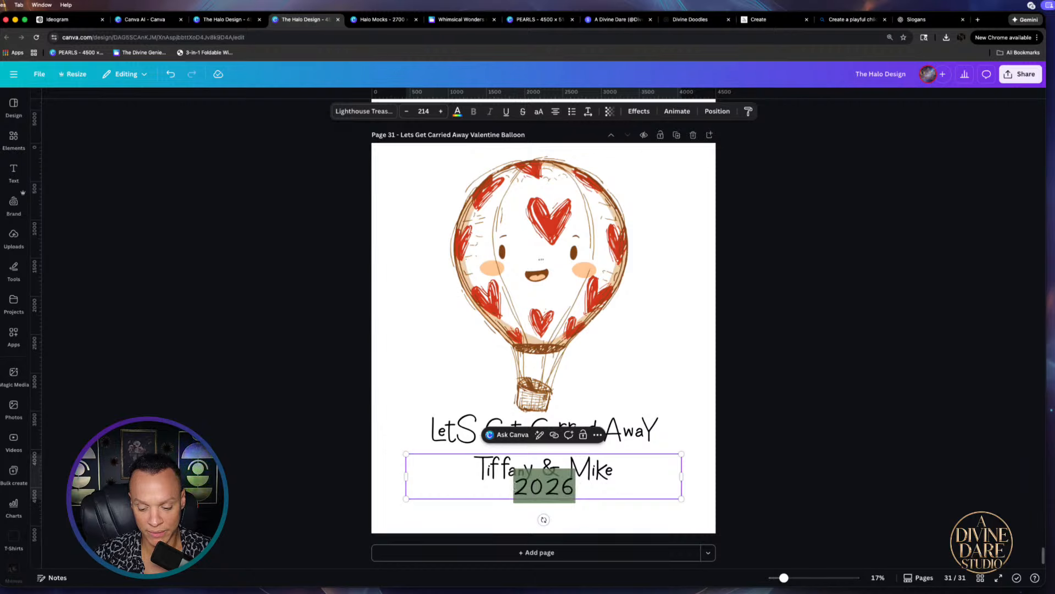
key(BackSpace)
key(BackSpace)
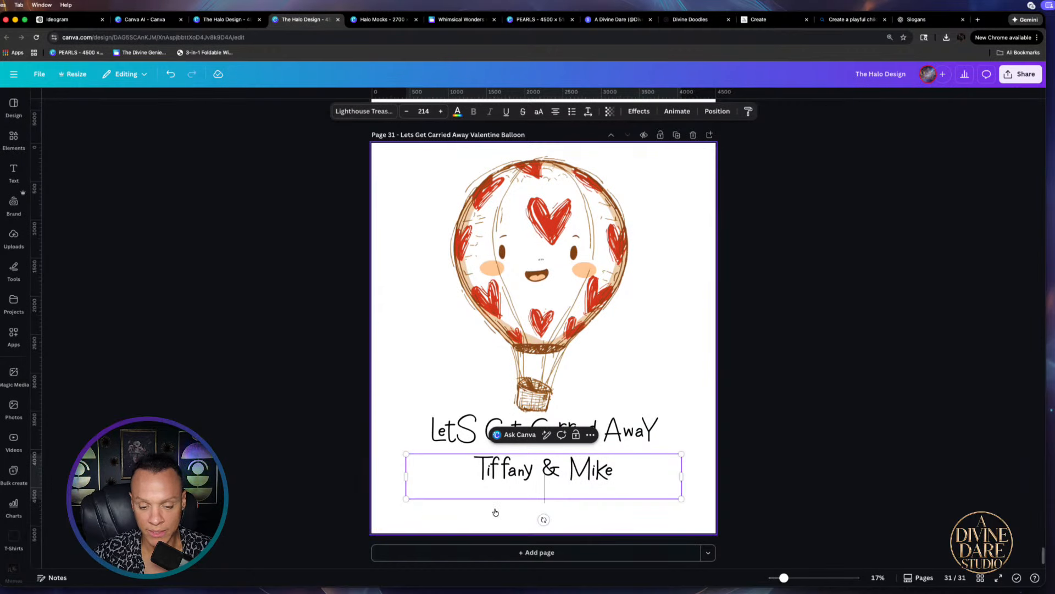
click(778, 440)
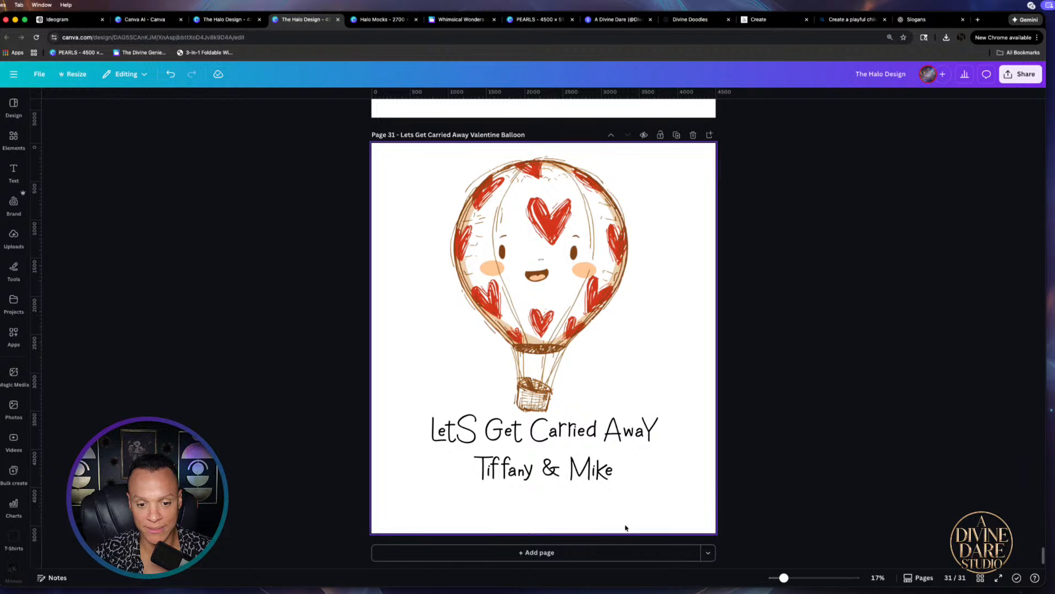
Move the couple's names slightly up, closer to the "Lets Get Carried Away" text
click(562, 477)
drag(562, 477, 562, 470)
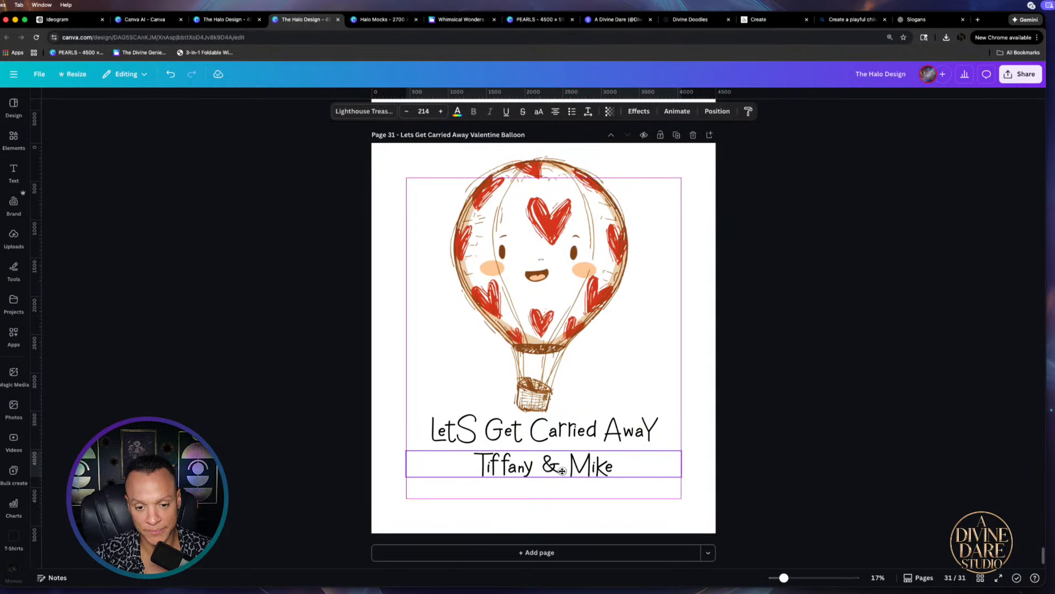
click(552, 520)
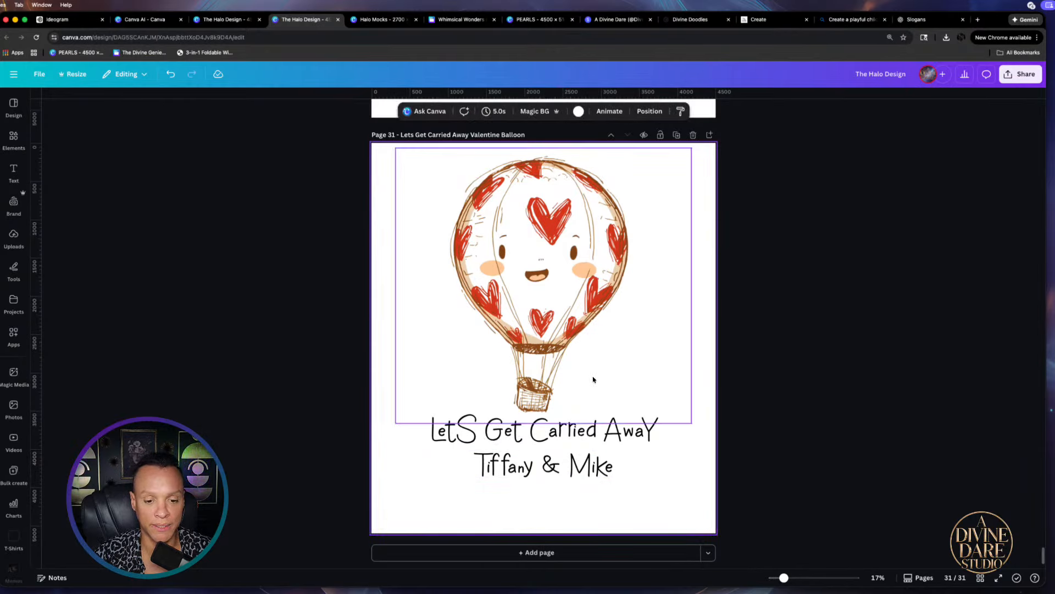
Search the elements library for 2026 and show all of the graphics results
click(13, 140)
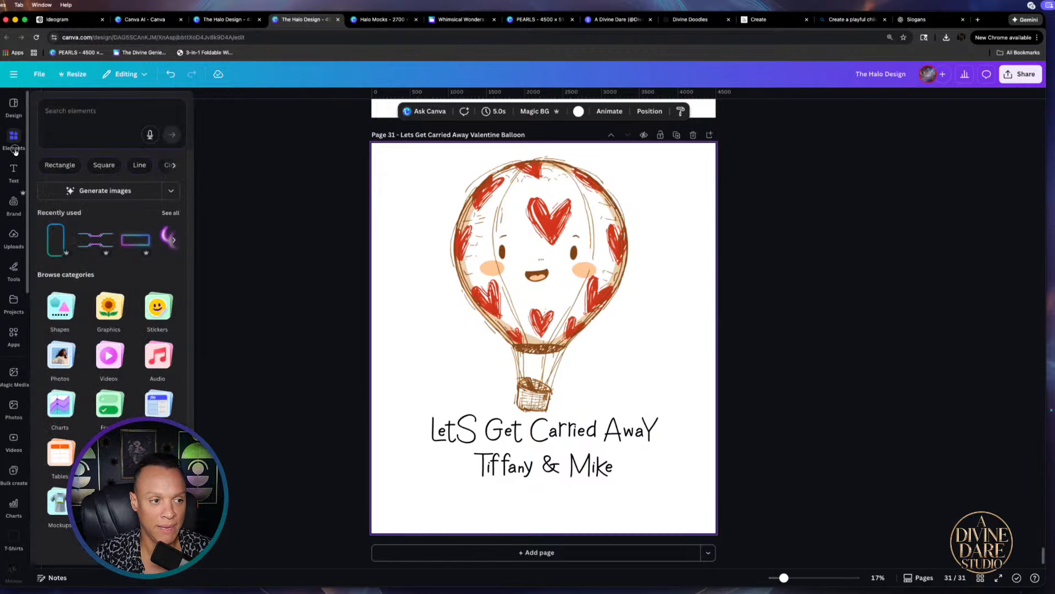
click(88, 113)
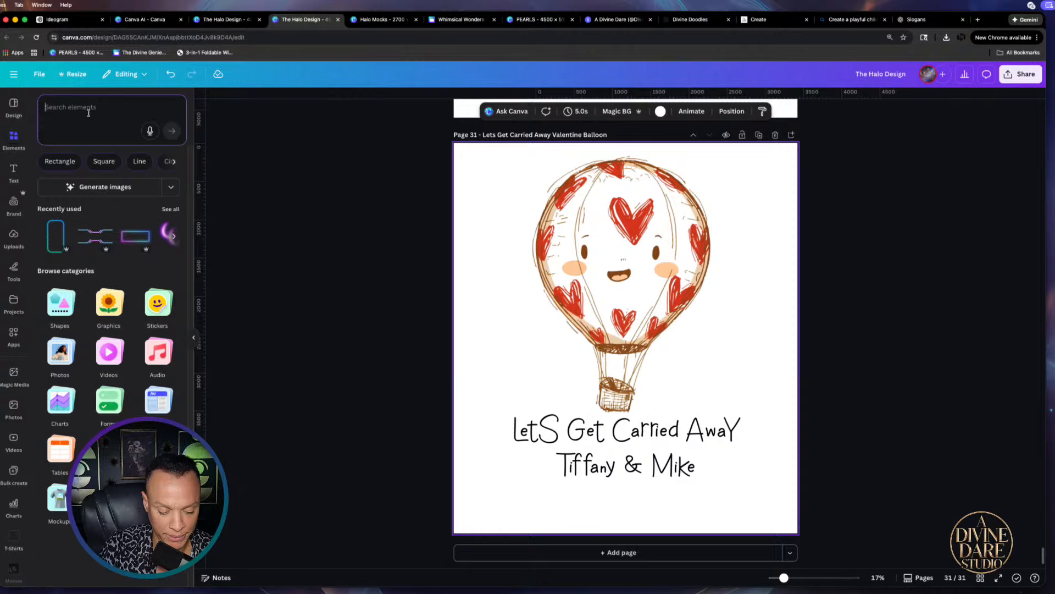
text(202)
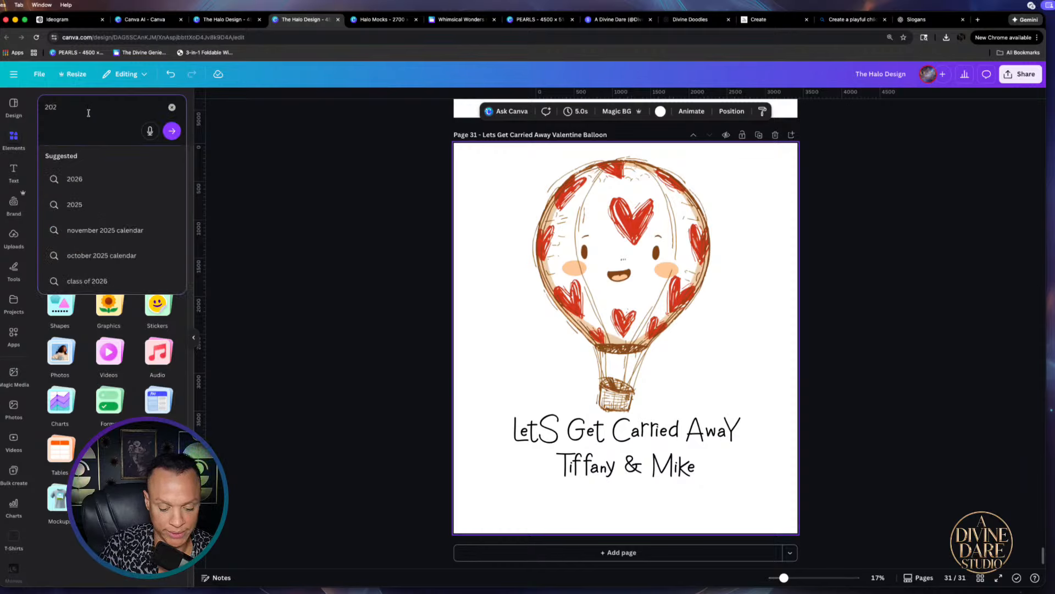
text(6)
key(Return)
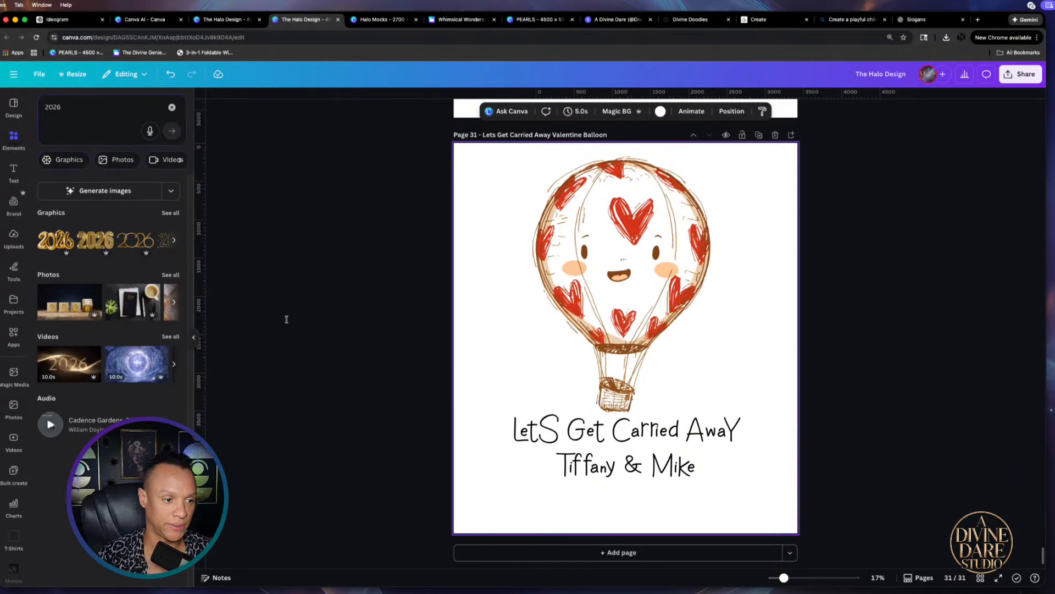
click(174, 217)
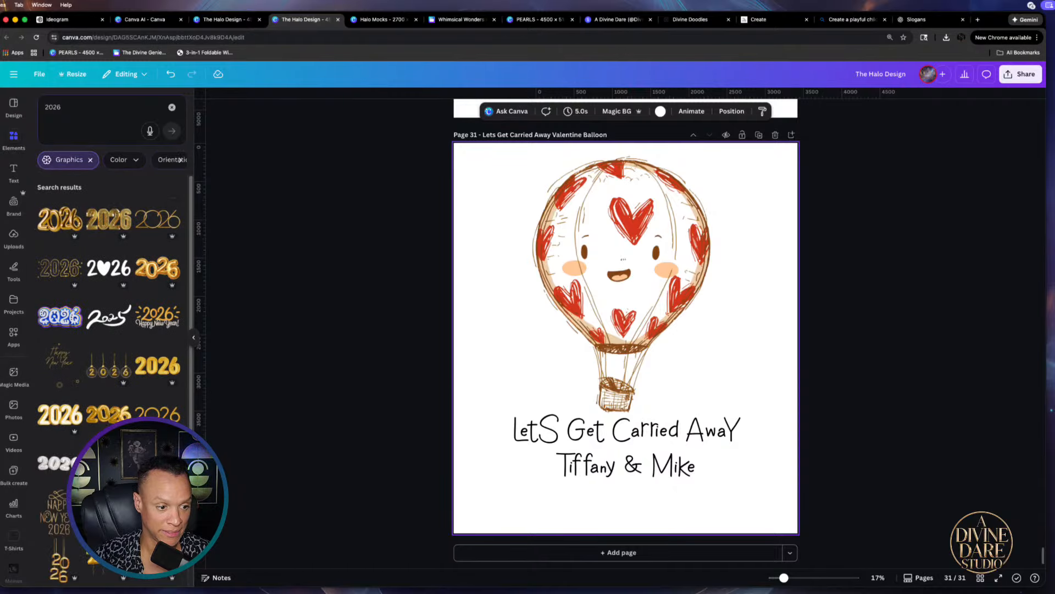
Add the red outlined 2026 graphic to the page and place it, slightly reduced, below the couple's names
scroll(165, 282, down, 5)
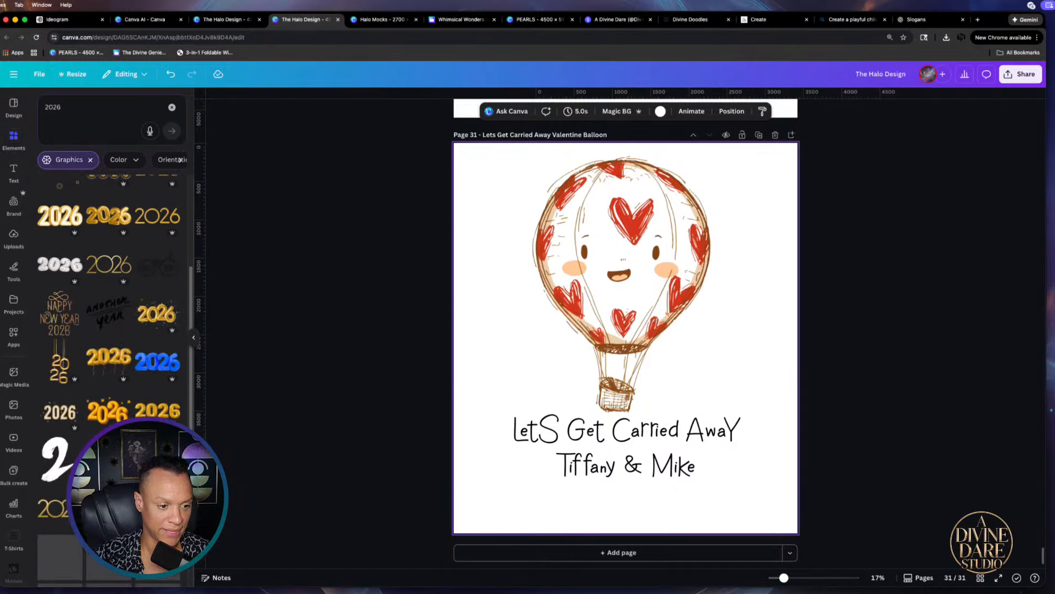
scroll(110, 357, down, 2)
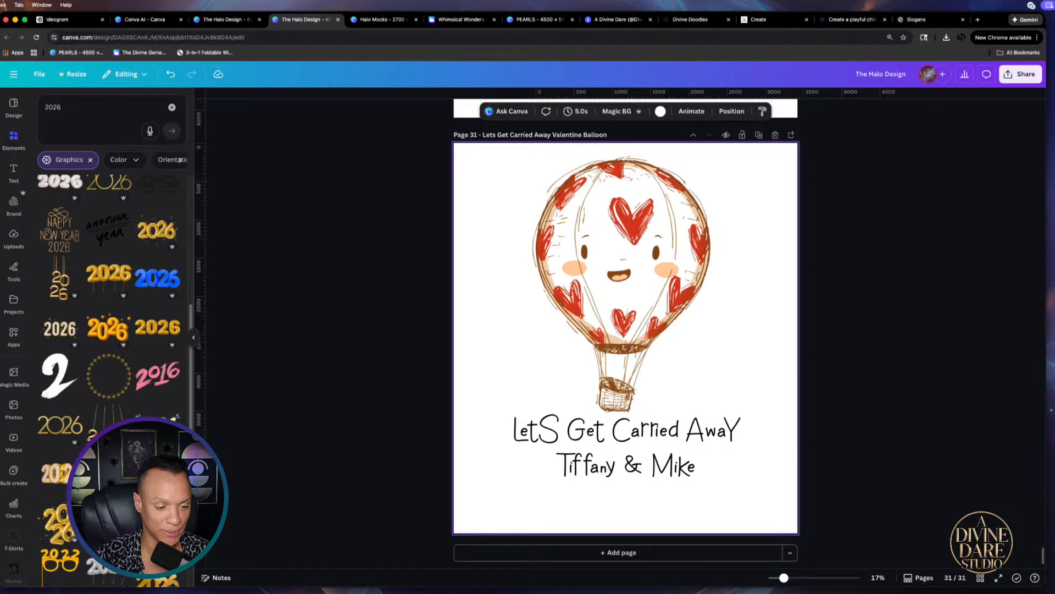
scroll(137, 393, down, 3)
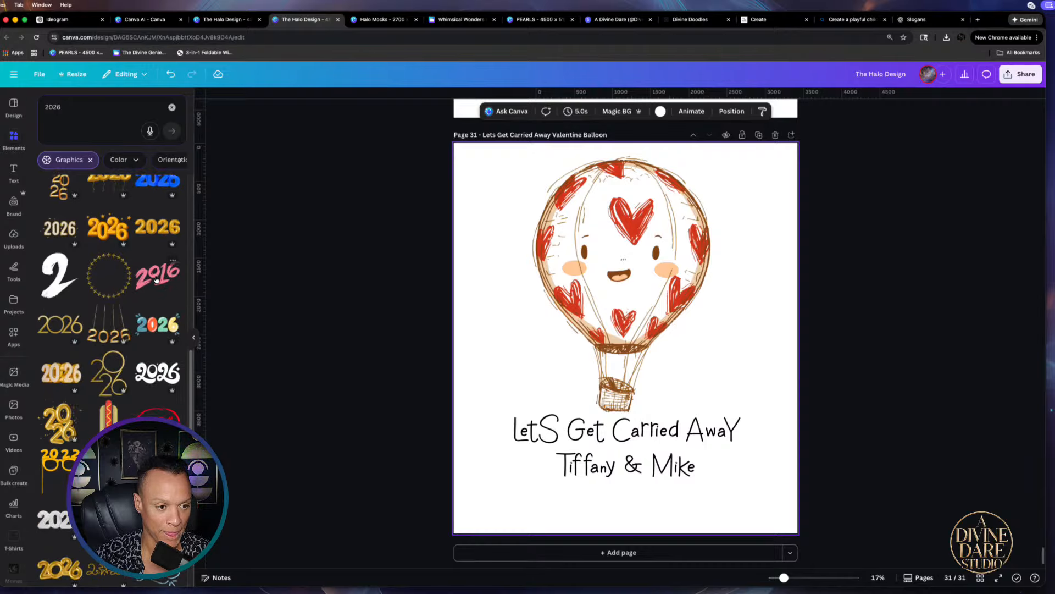
scroll(106, 312, down, 8)
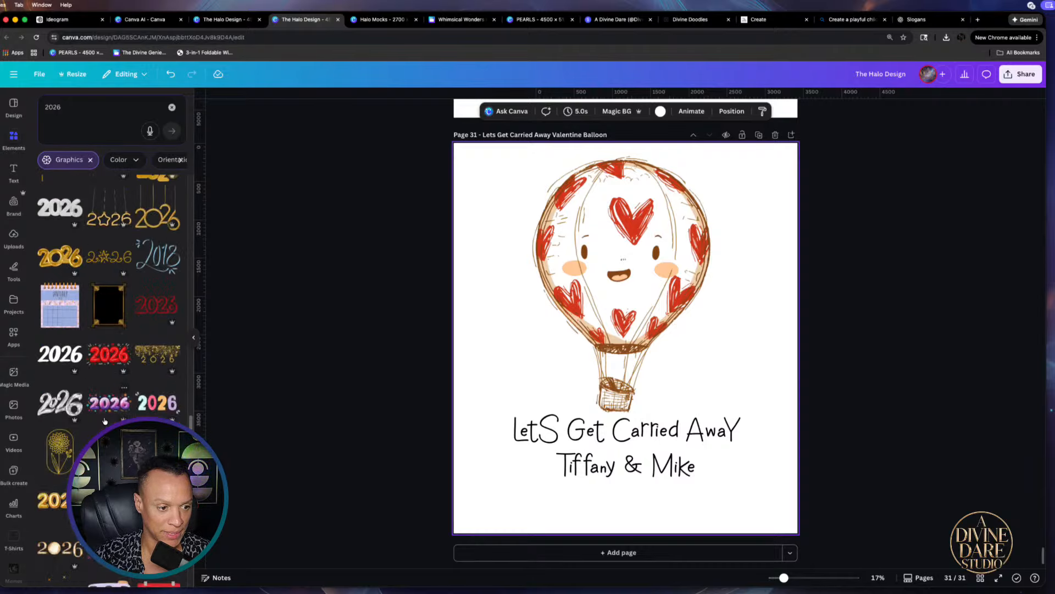
click(136, 319)
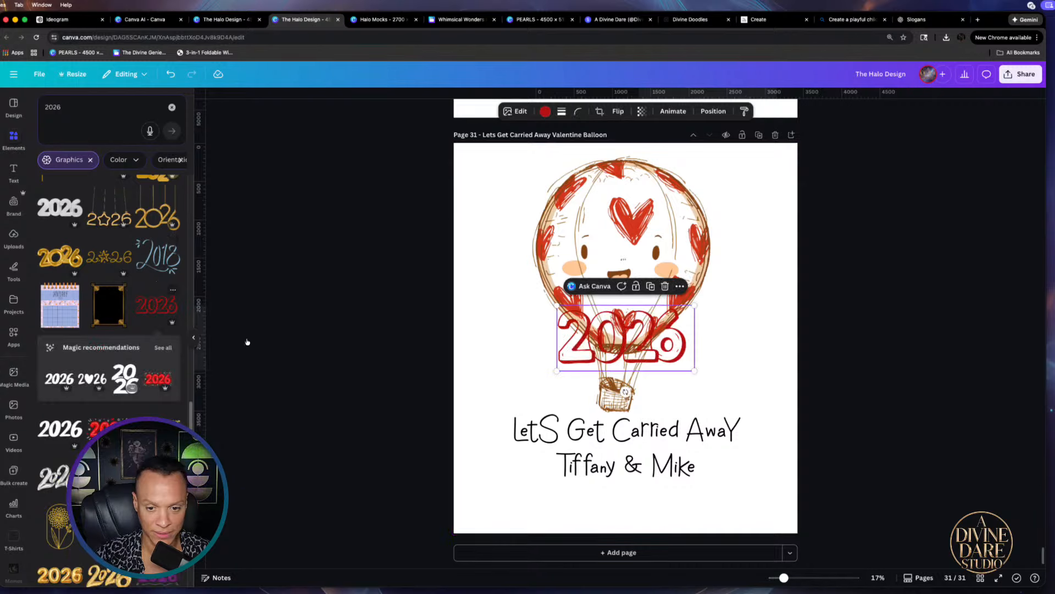
drag(640, 338, 654, 495)
mouse_move(698, 465)
mouse_down()
mouse_move(687, 485)
mouse_move(692, 477)
mouse_up()
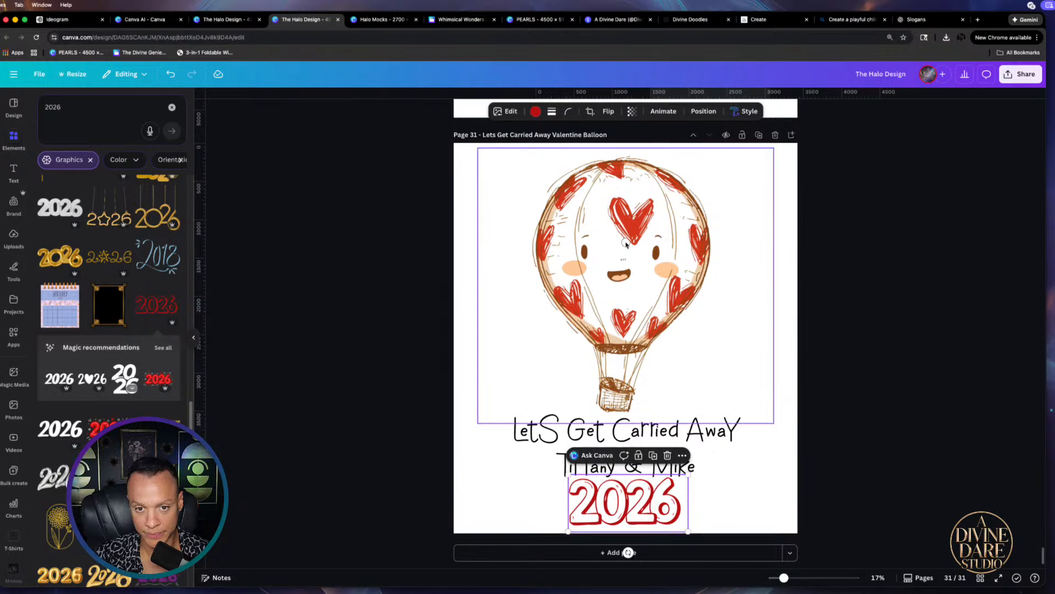
Move the balloon, the "Lets Get Carried Away" text, the couple's names and the 2026 graphic slightly up the page
drag(626, 243, 625, 237)
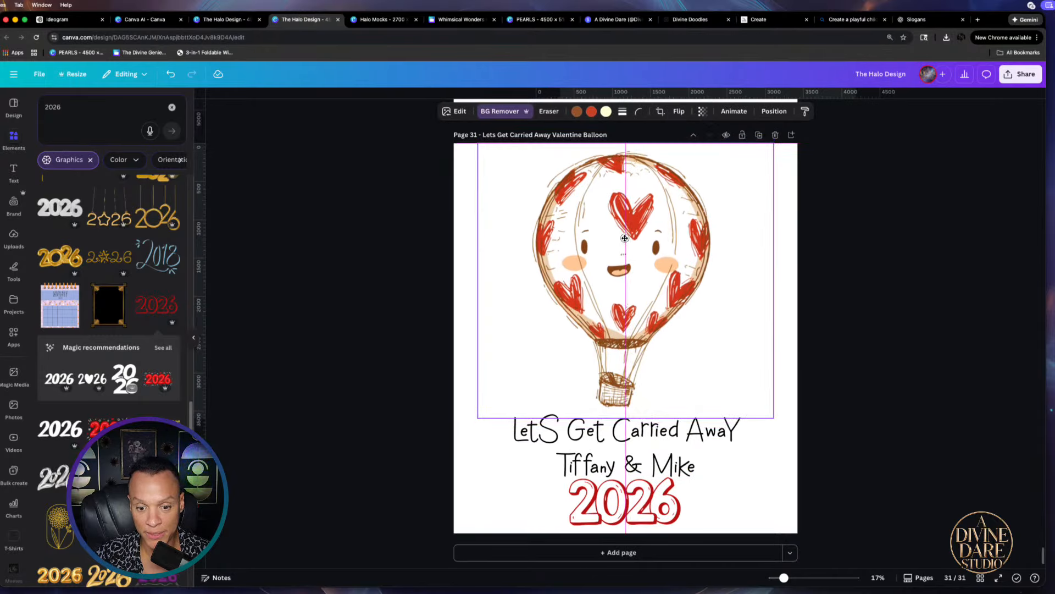
click(691, 425)
drag(670, 440, 669, 431)
click(679, 468)
drag(678, 469, 679, 459)
drag(658, 515, 658, 510)
click(833, 487)
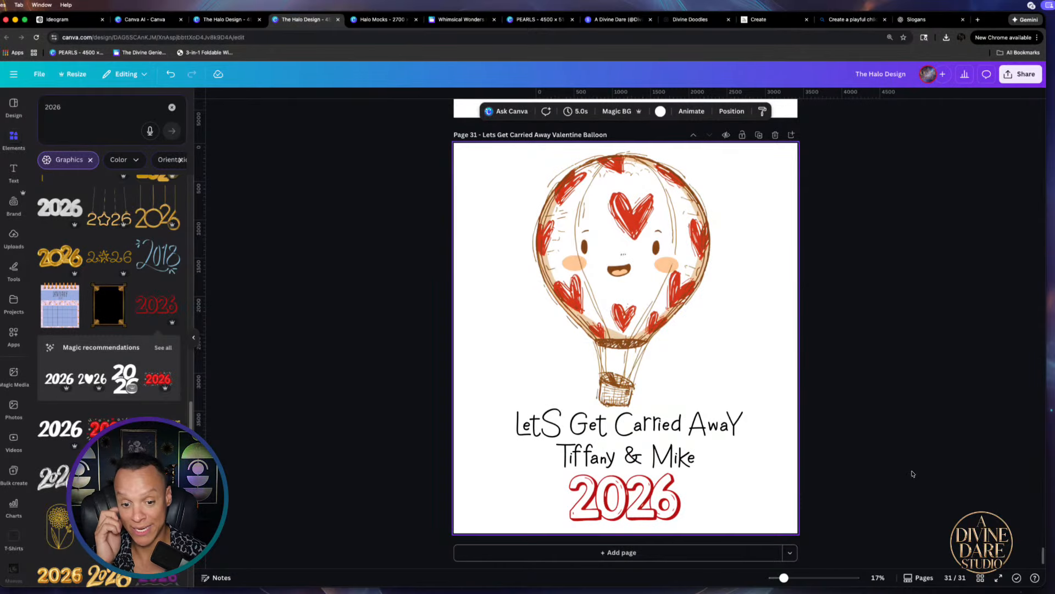
Shrink the 2026 graphic slightly and center it directly beneath the couple's names
click(659, 487)
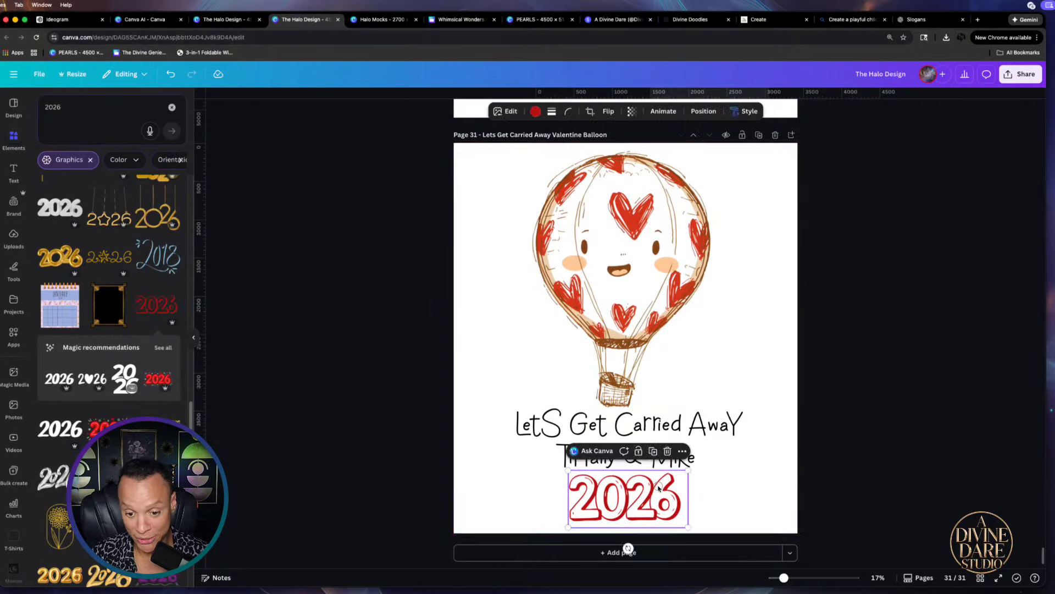
drag(682, 473, 652, 507)
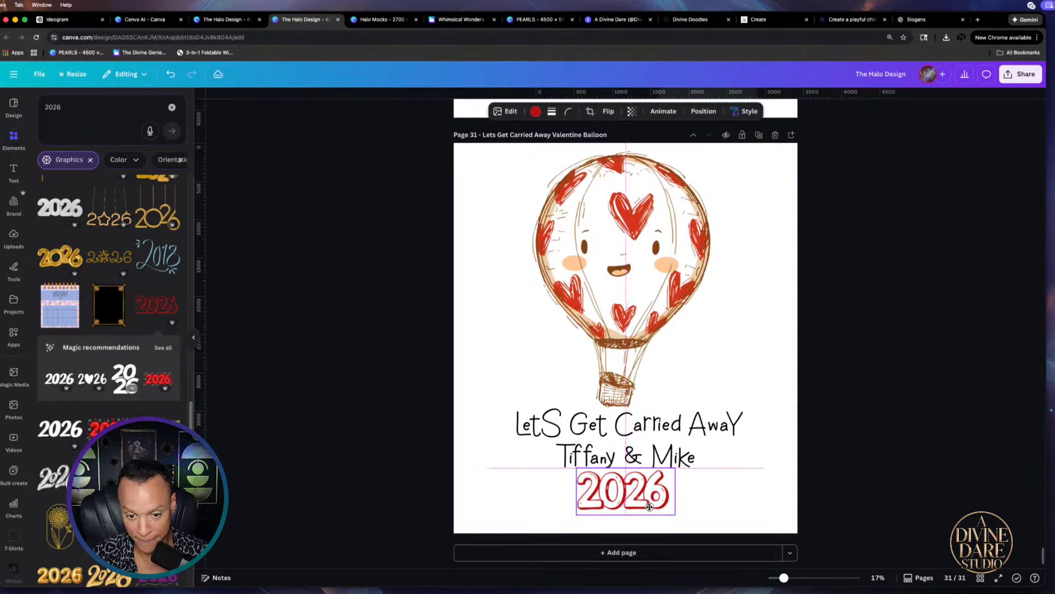
click(845, 456)
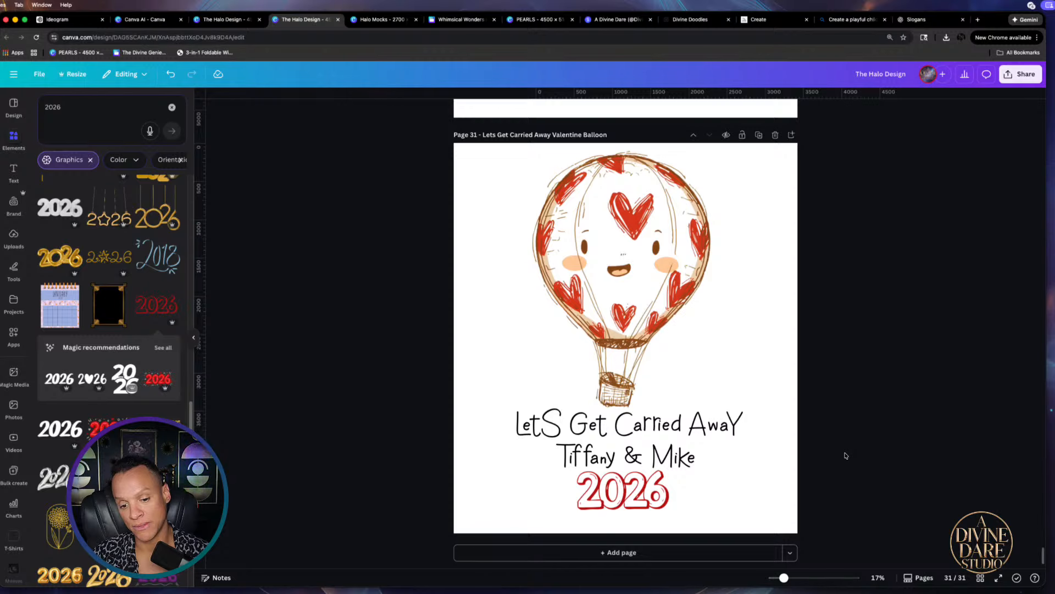
Swap the couple's names and the 2026 graphic so the year sits between "Lets Get Carried Away" and the names
click(599, 456)
drag(599, 457, 628, 452)
drag(679, 516, 665, 505)
click(825, 457)
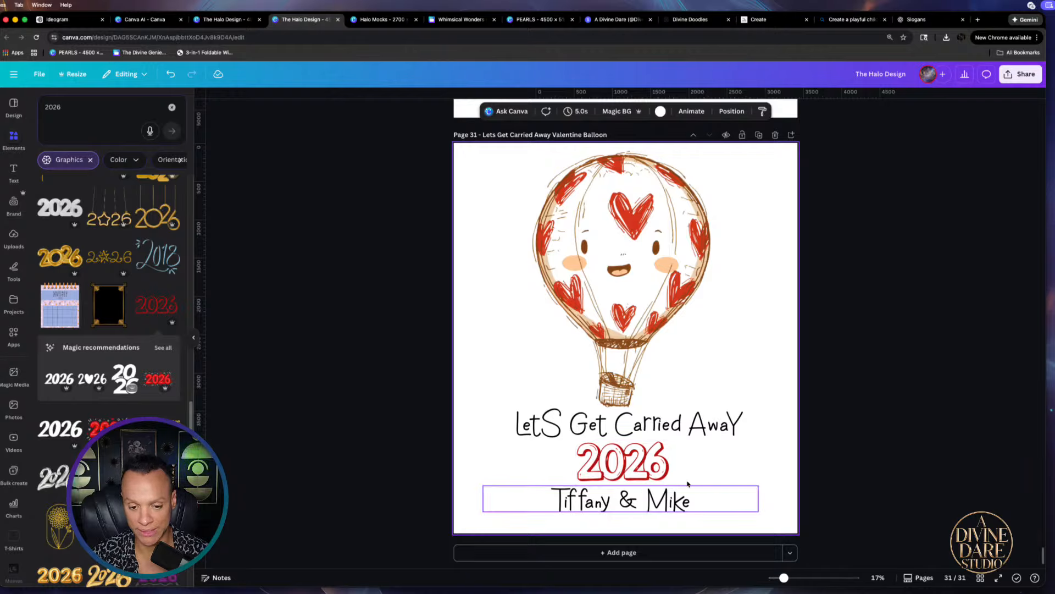
click(1038, 276)
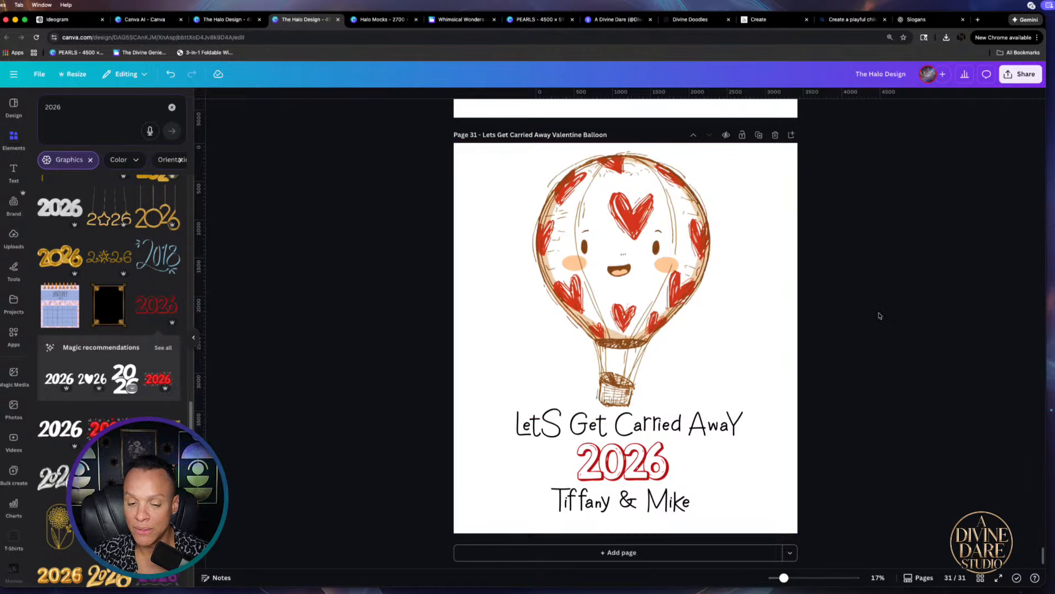
Apply the Curve text shape to the couple's names and move them up against the 2026 graphic
click(649, 507)
click(721, 111)
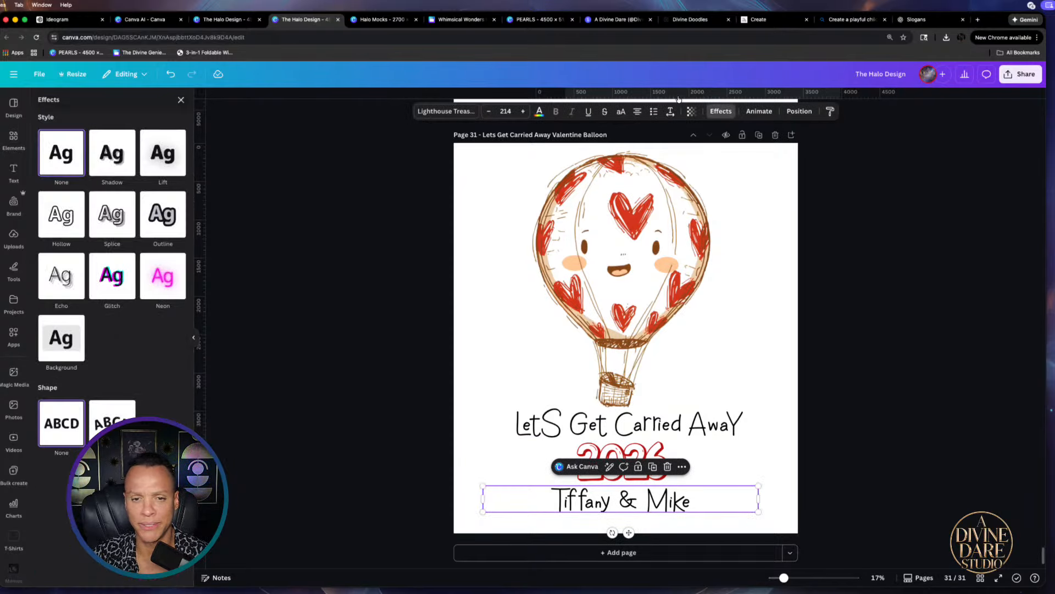
click(112, 420)
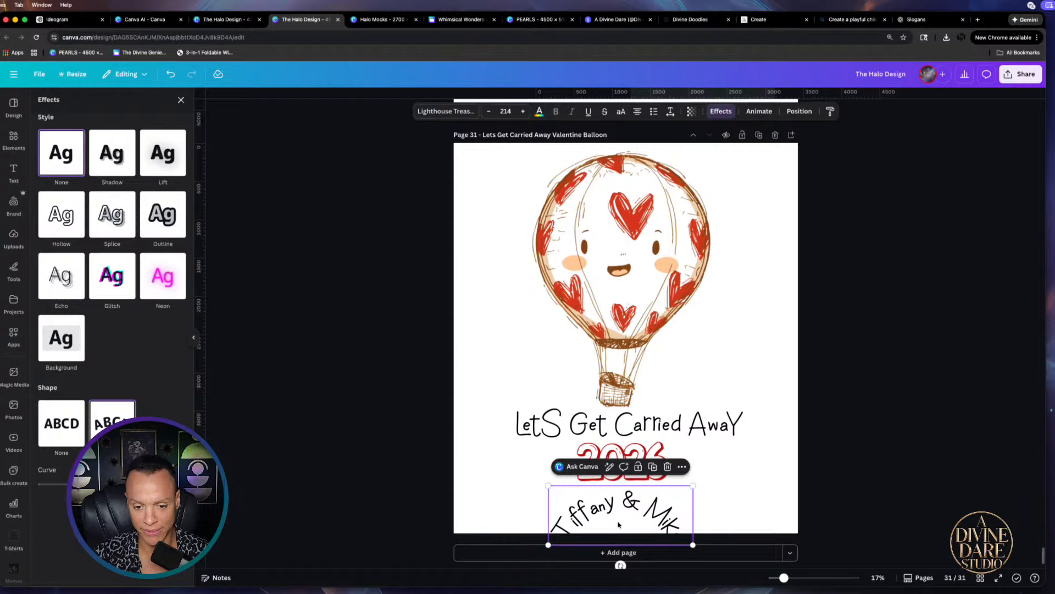
drag(628, 530, 663, 492)
Curve the "Lets Get Carried Away" text, lower the balloon on the page, and place the curved text above it
click(691, 426)
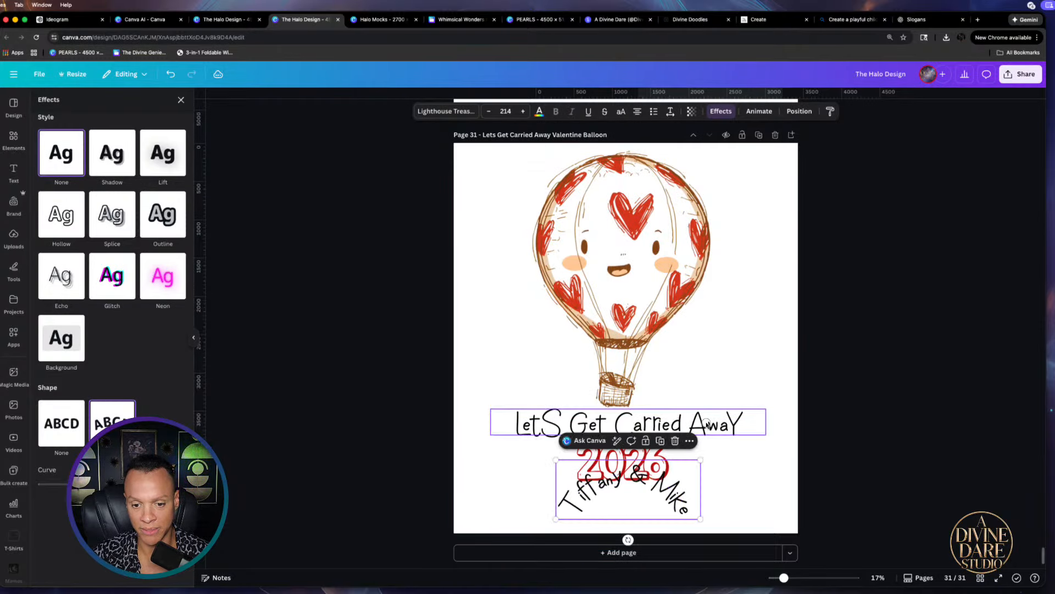
click(112, 420)
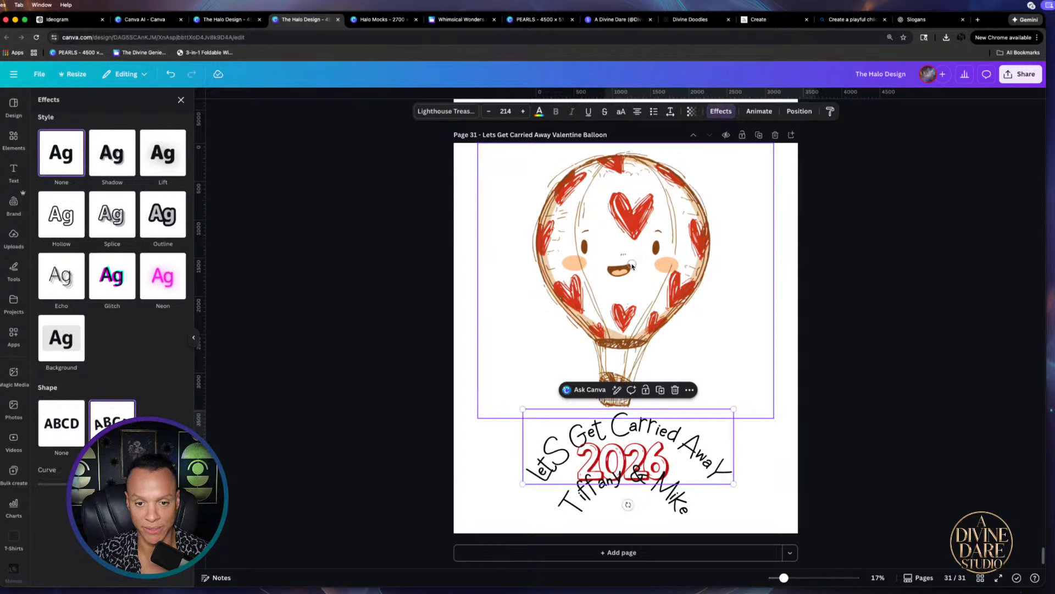
drag(653, 271, 638, 348)
drag(713, 446, 732, 416)
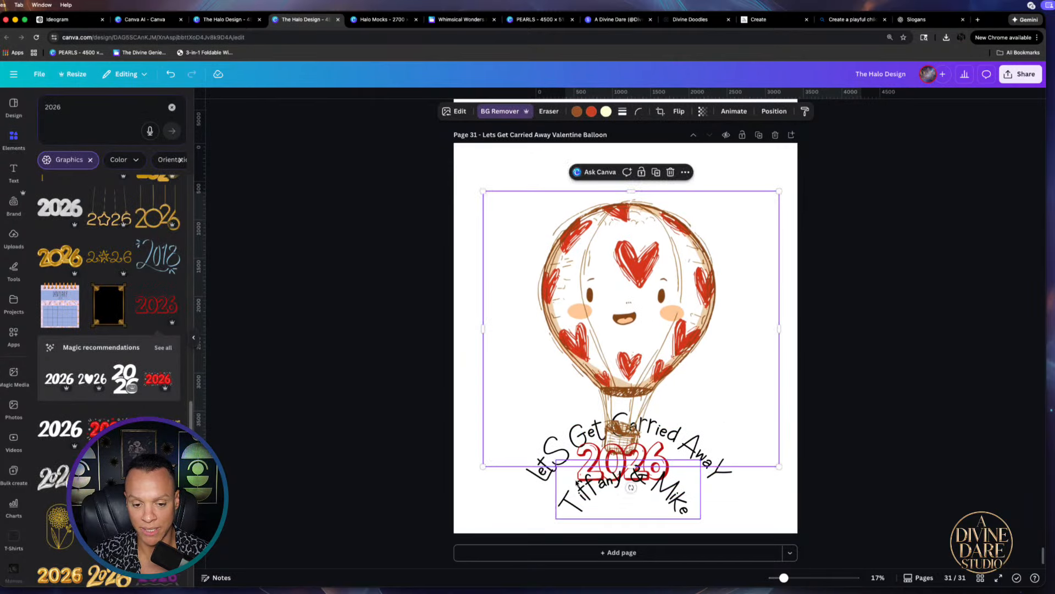
drag(525, 465, 528, 220)
Flatten the curve of the "Lets Get Carried Away" text slightly so it arches wider over the balloon
click(714, 174)
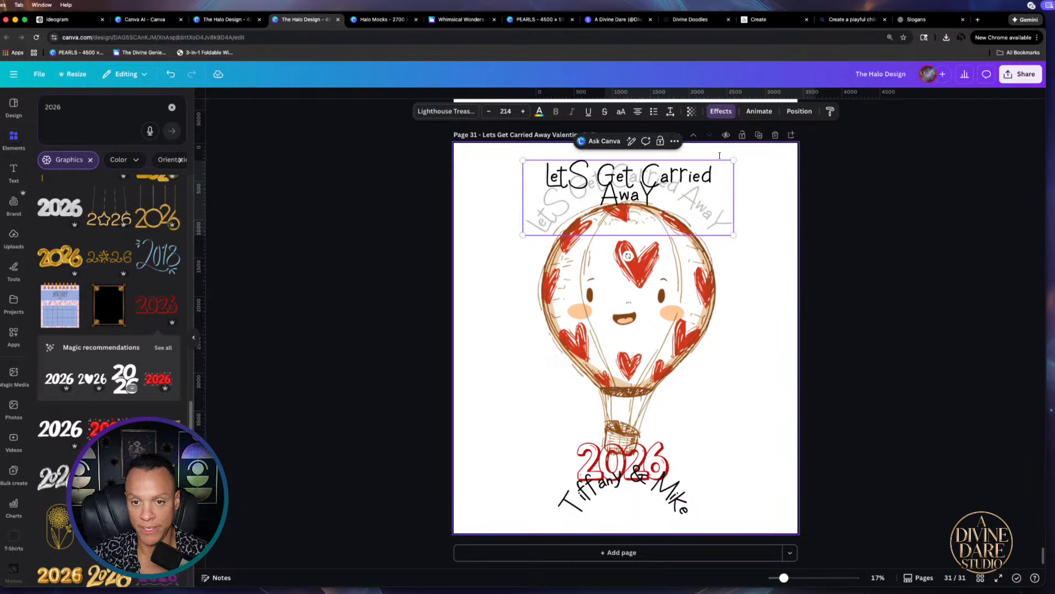
click(716, 112)
key(Escape)
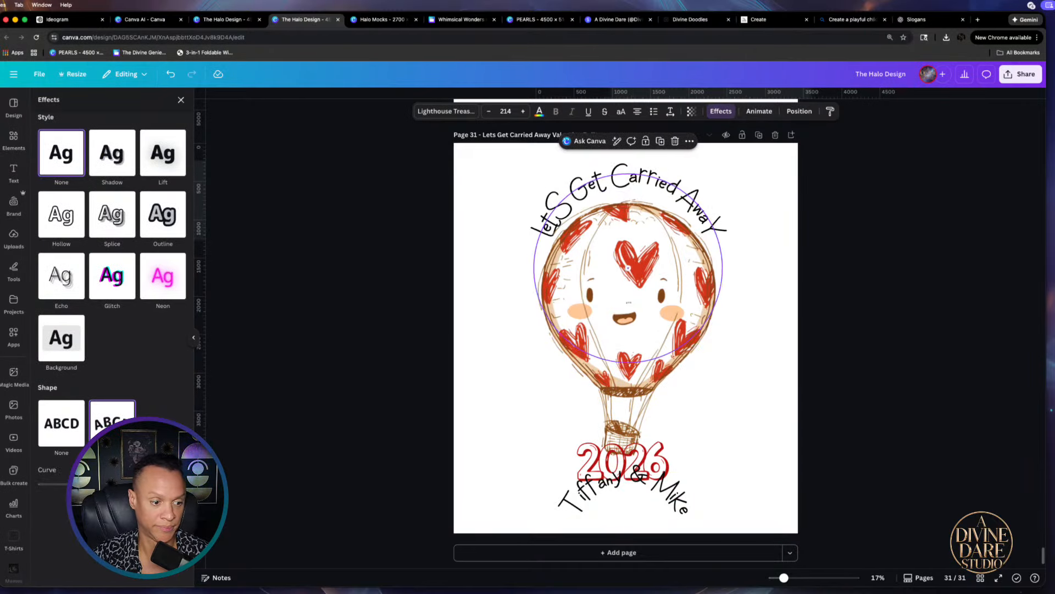
drag(110, 483, 114, 484)
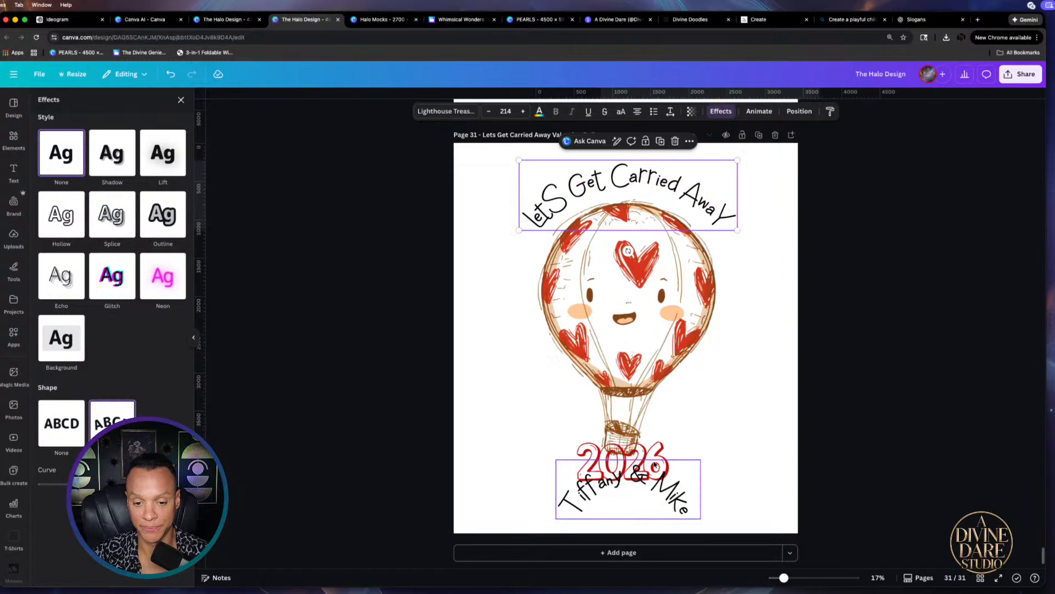
Remove the curve from the couple's names, enlarge them below the balloon basket, and place a smaller 2026 graphic underneath
click(647, 498)
click(61, 423)
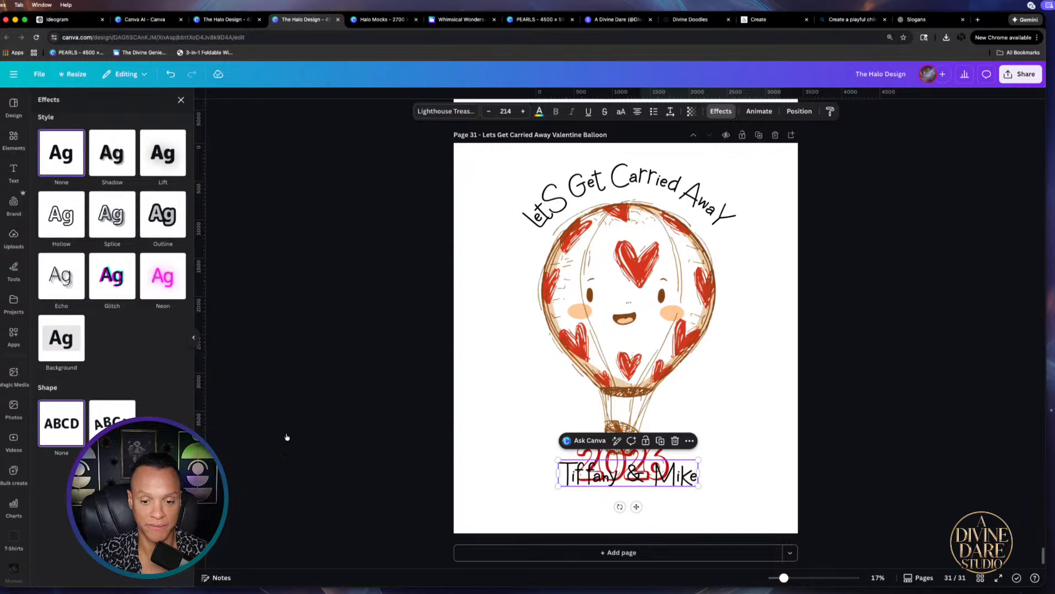
drag(682, 474, 736, 424)
drag(637, 469, 599, 512)
drag(701, 430, 737, 448)
drag(697, 469, 668, 492)
click(629, 508)
drag(632, 517, 633, 514)
Enlarge the couple's names to about font size 296 and center them between the balloon basket and the 2026 graphic
click(550, 463)
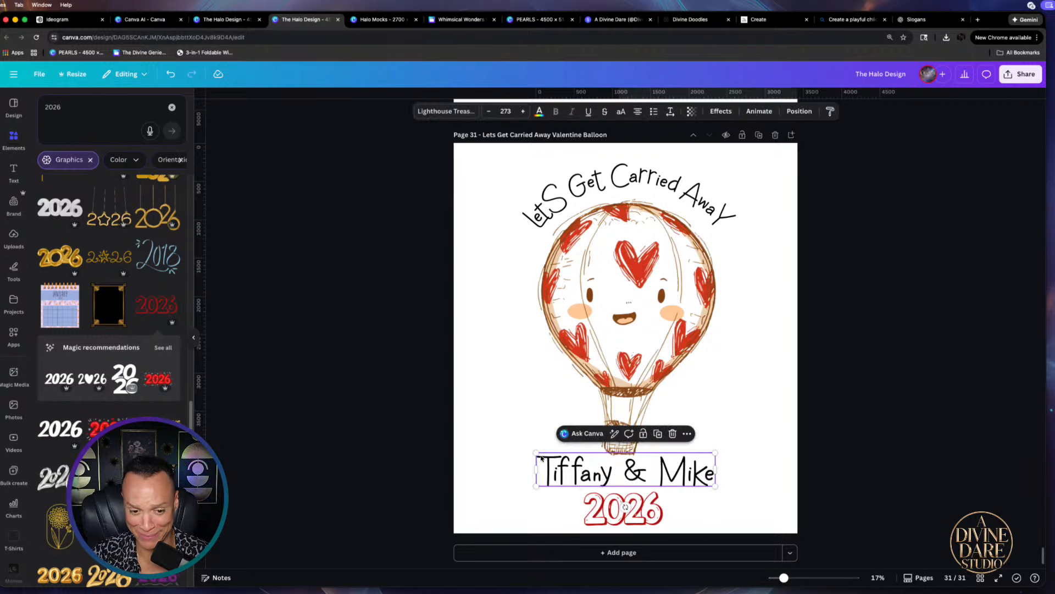
drag(537, 452, 530, 452)
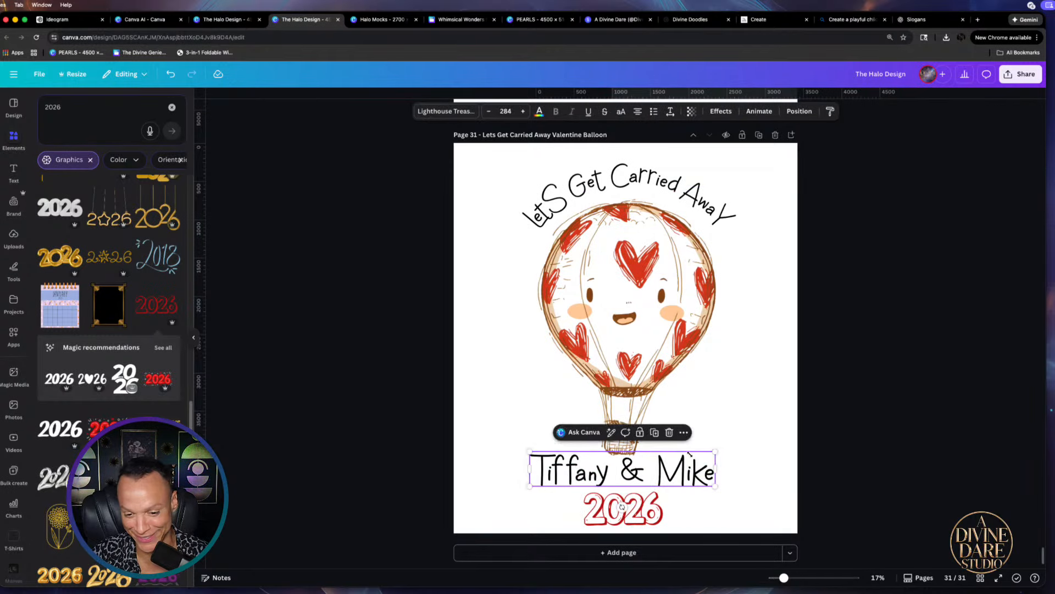
drag(713, 454, 697, 473)
Move the curved slogan to the page's top edge, then shrink the balloon slightly and center it beneath the slogan
click(650, 175)
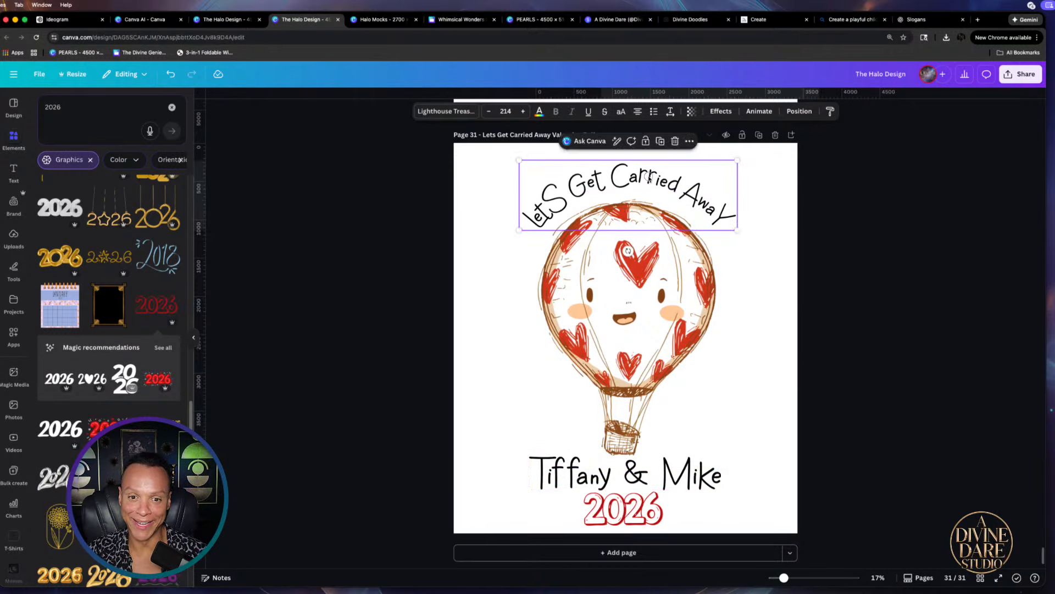
drag(650, 175, 647, 161)
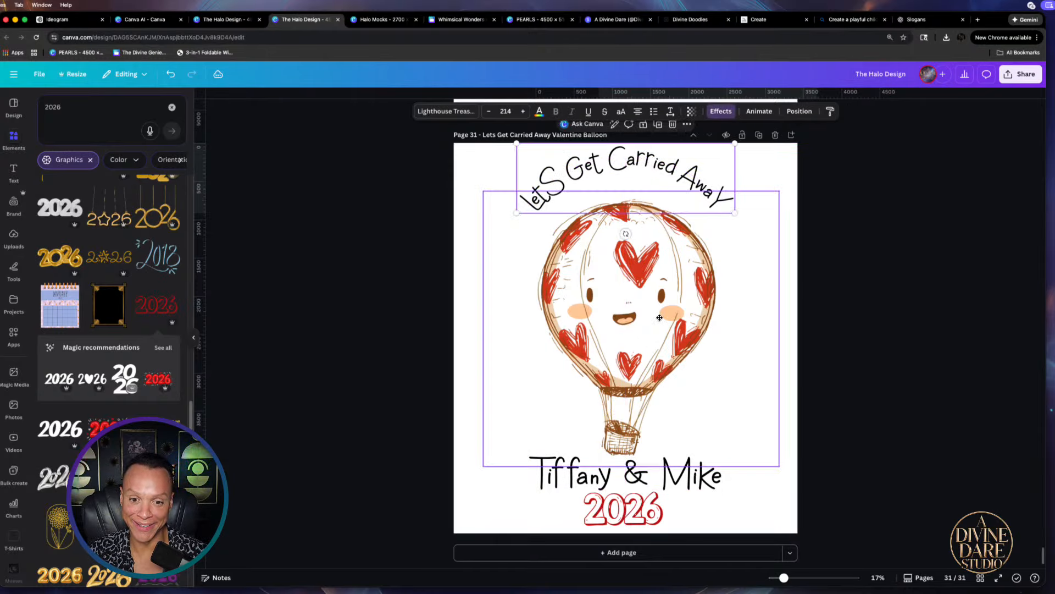
drag(660, 320, 663, 290)
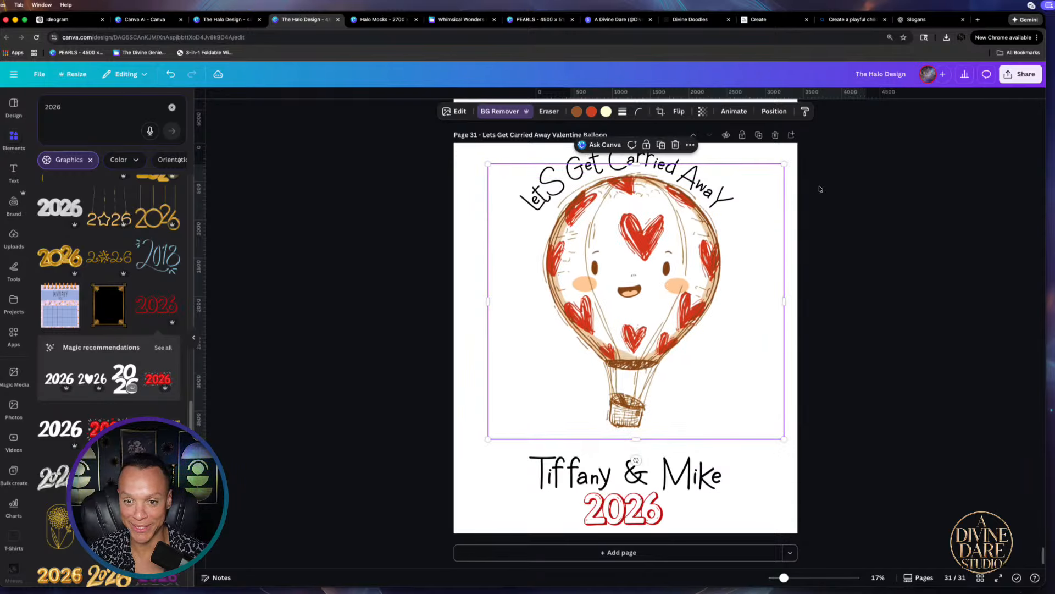
drag(784, 164, 761, 181)
drag(651, 330, 655, 314)
Move the couple's names and the 2026 graphic up beneath the balloon, enlarging the year graphic and centering it
drag(707, 467, 707, 430)
drag(646, 531, 651, 500)
drag(586, 499, 568, 503)
drag(638, 489, 646, 480)
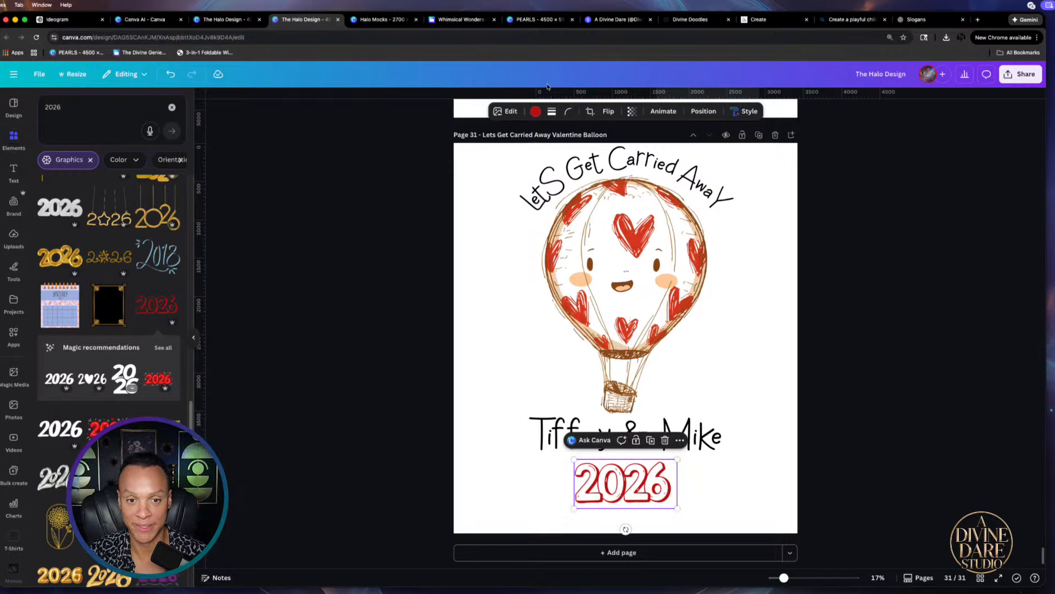
Increase the curve of the "Lets Get Carried Away" text slightly to follow the balloon's top more closely
click(558, 169)
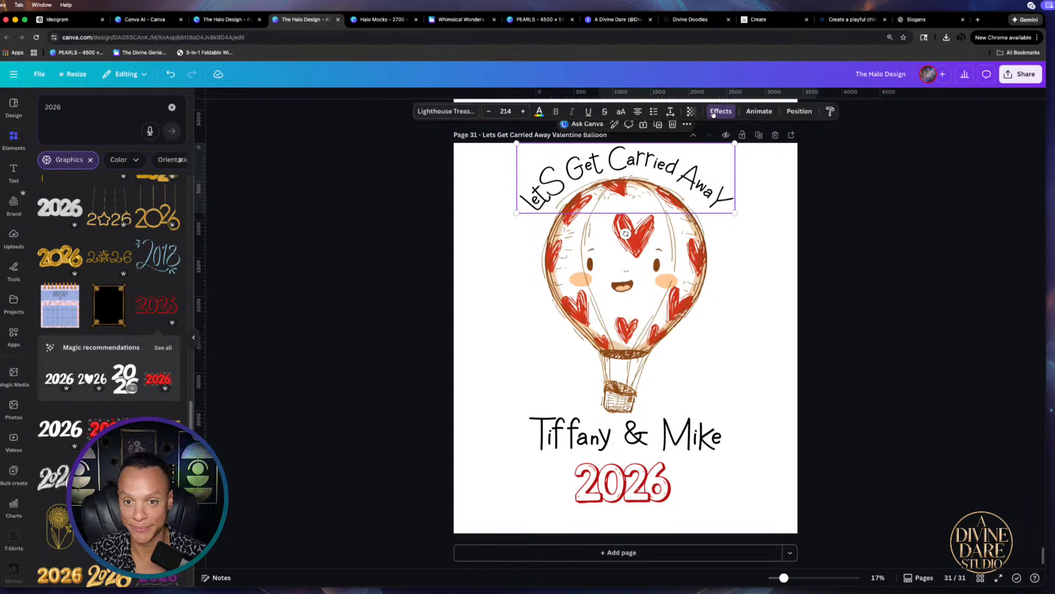
click(713, 112)
drag(114, 484, 115, 484)
click(608, 446)
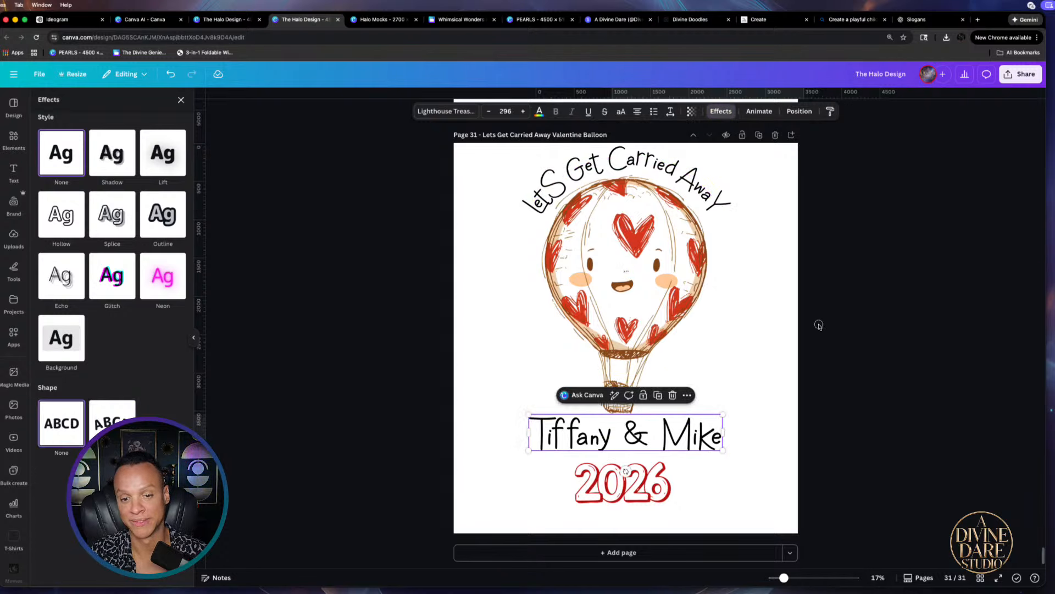
Enlarge the slogan, balloon, couple's names and 2026 graphic together so they span the page height, and center them horizontally
click(906, 413)
click(636, 492)
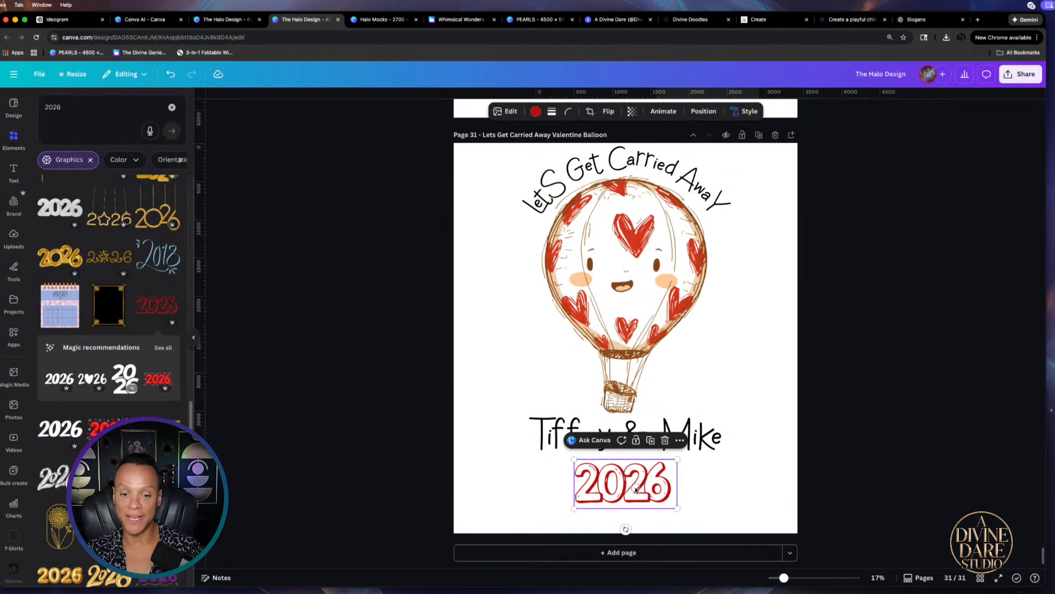
click(860, 441)
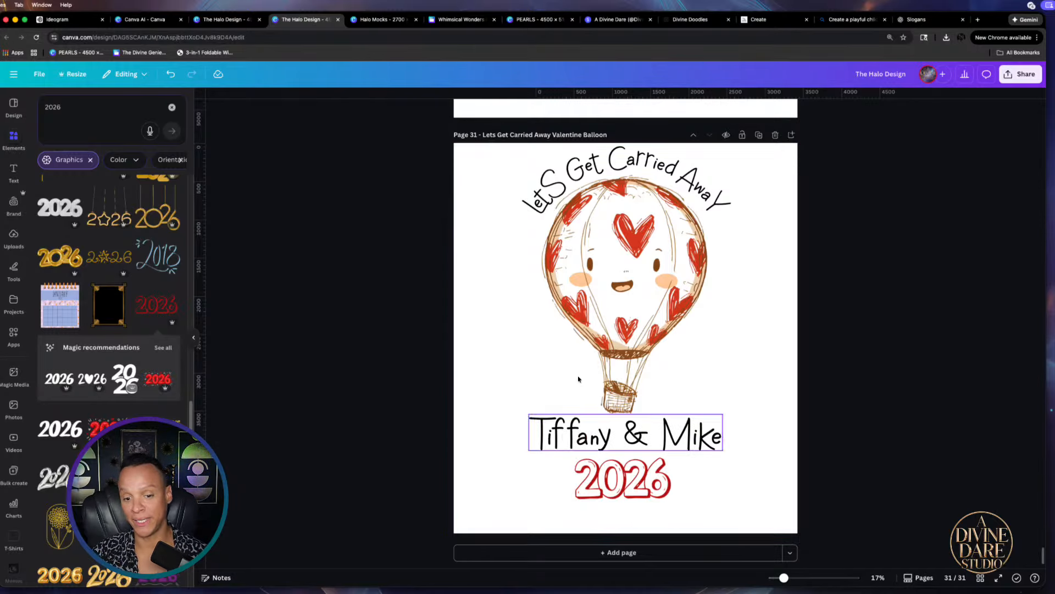
drag(423, 184, 789, 529)
drag(761, 365, 752, 365)
click(916, 354)
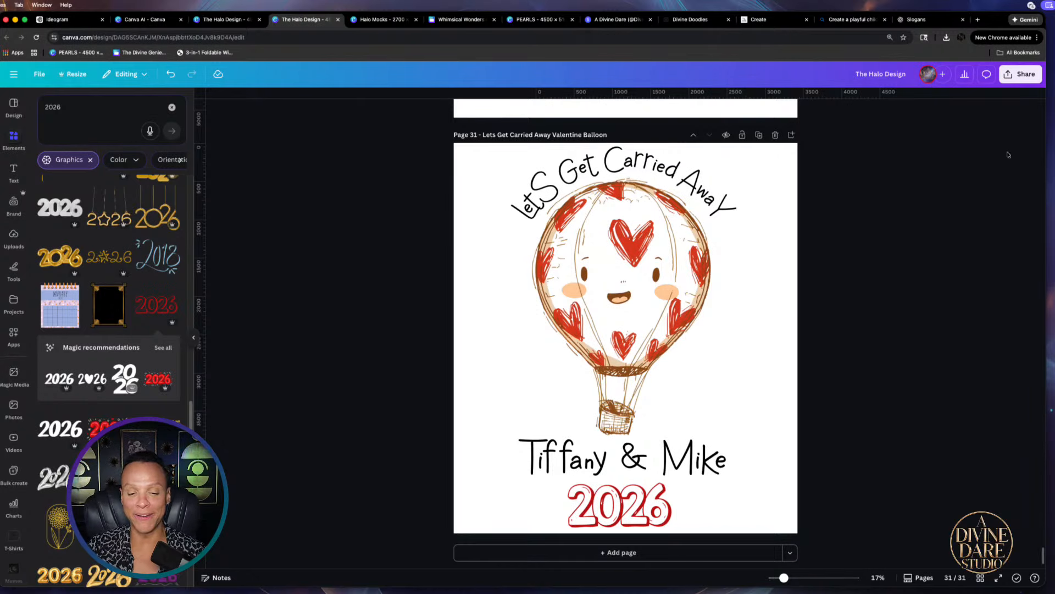
Delete the 2026 graphic beneath the couple's names
click(626, 515)
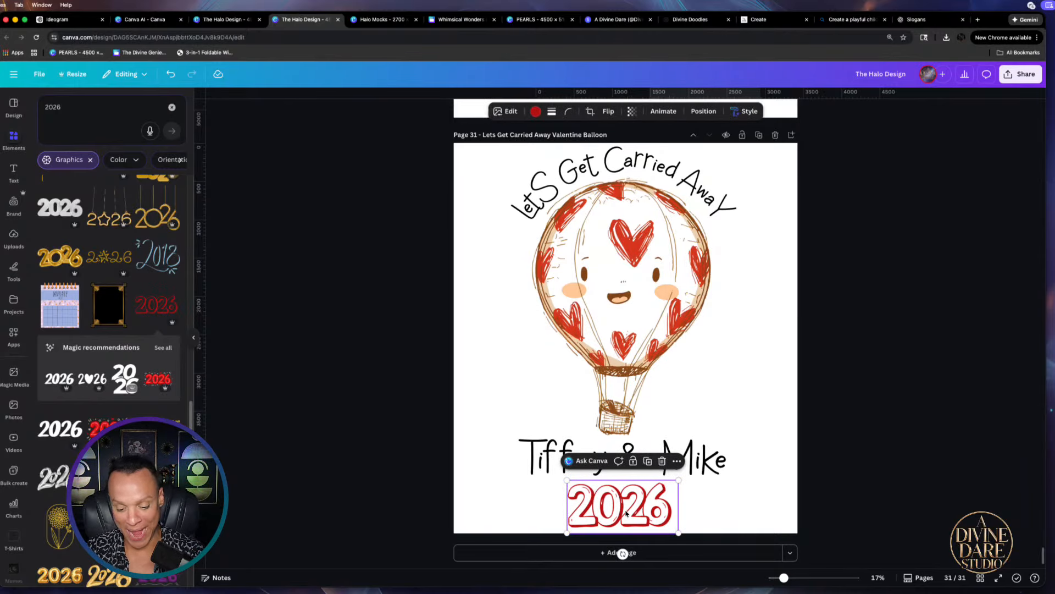
key(Delete)
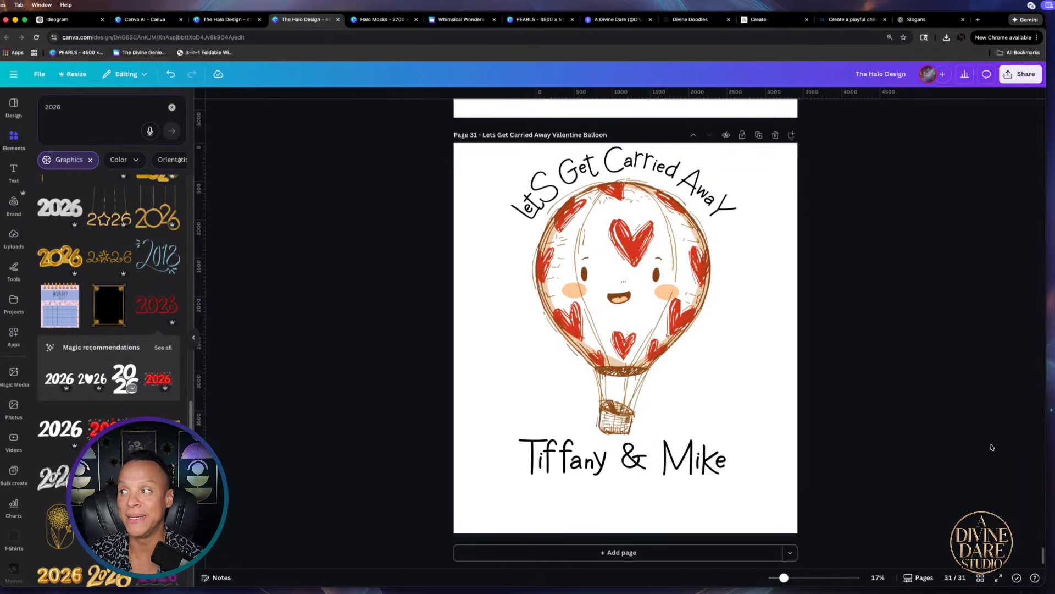
Enlarge the curved "Lets Get Carried Away" text to about font size 243 and center it and the balloon on the page
click(536, 200)
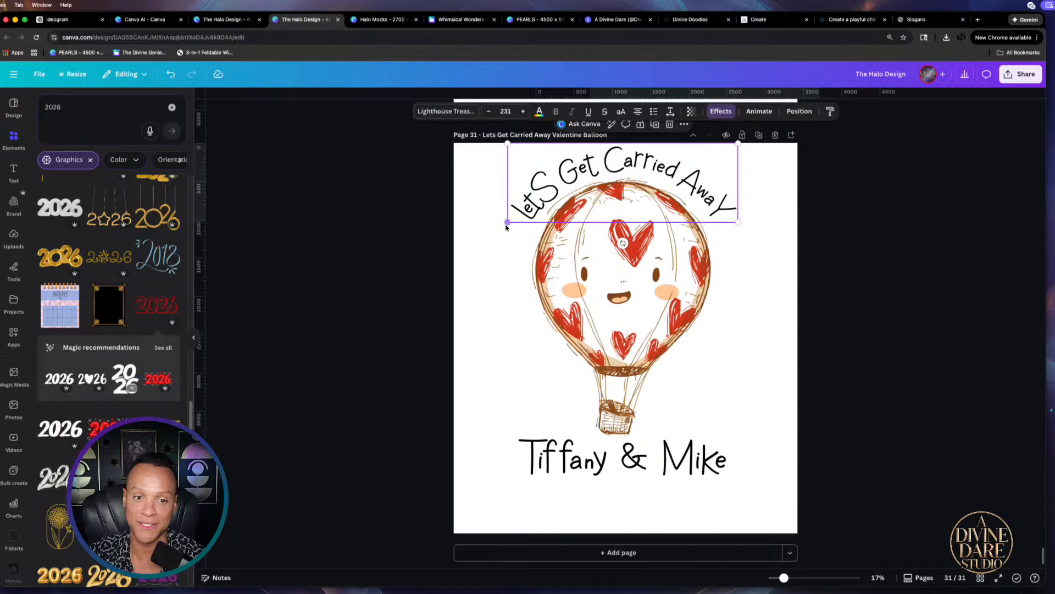
drag(507, 223, 502, 224)
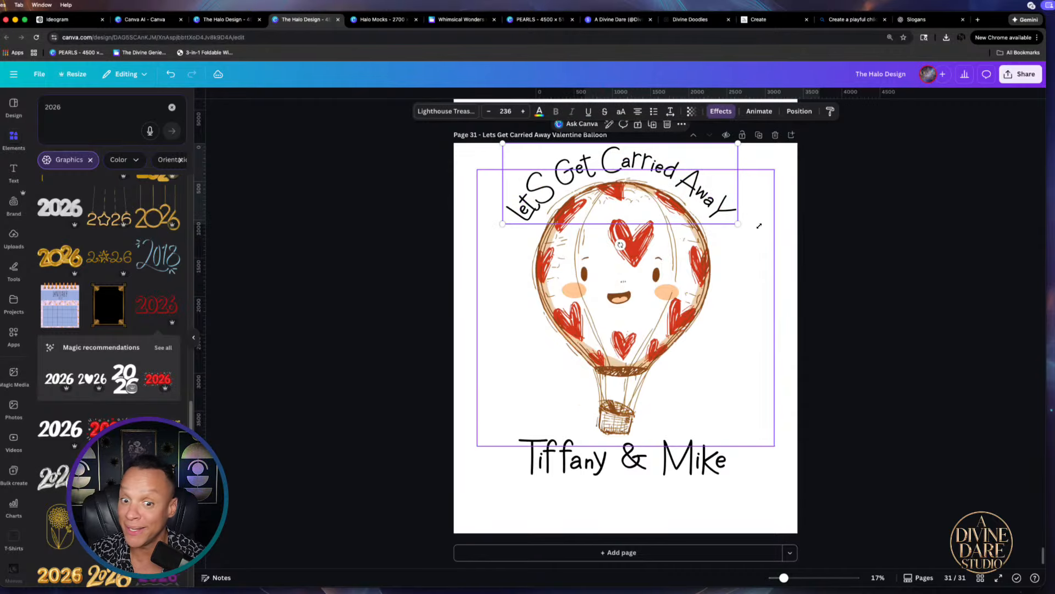
drag(738, 225, 745, 226)
drag(712, 183, 714, 183)
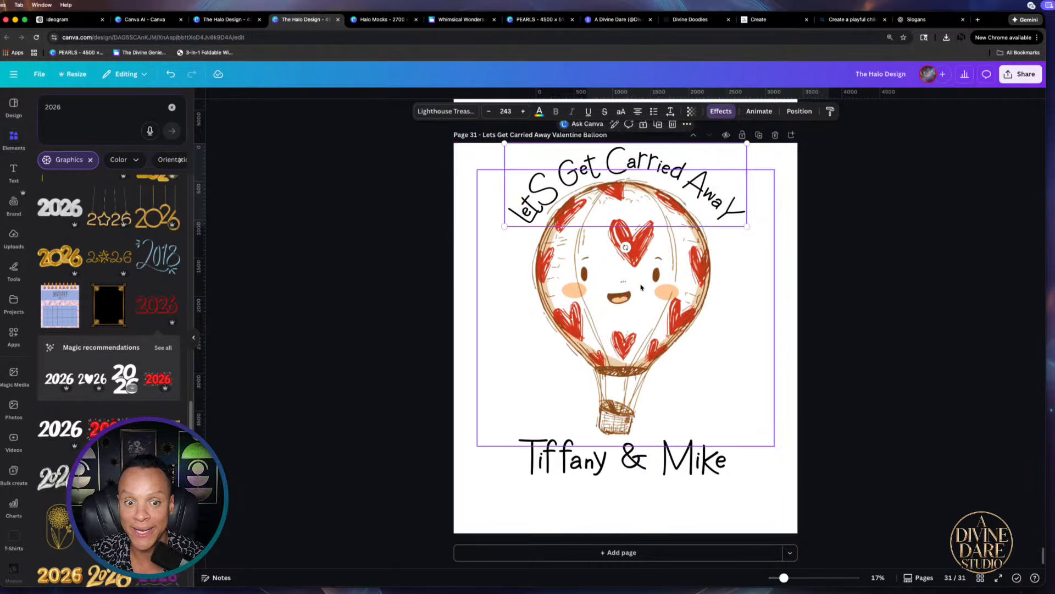
drag(617, 355, 633, 363)
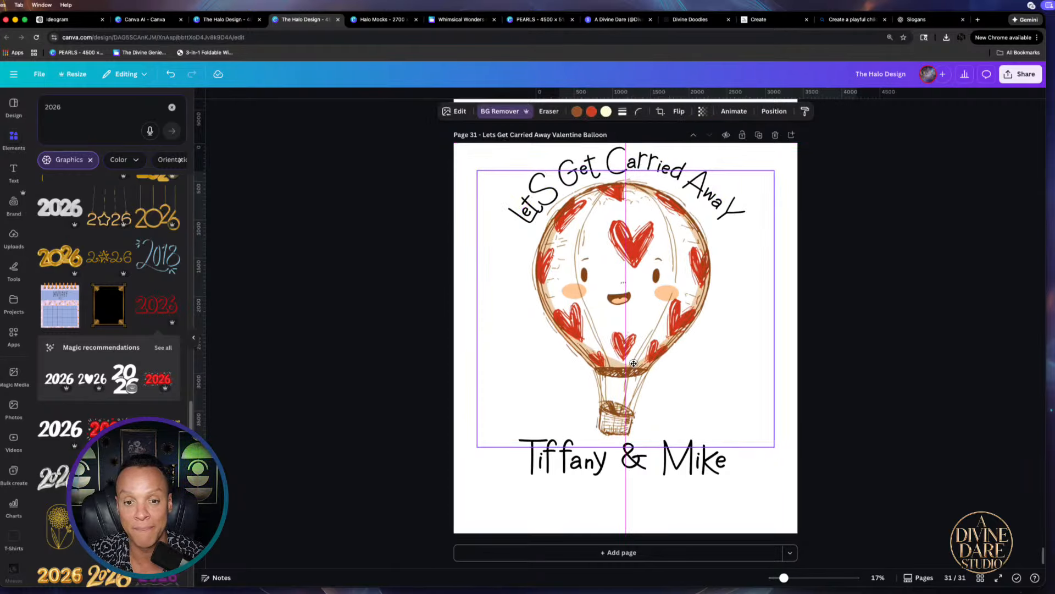
click(819, 502)
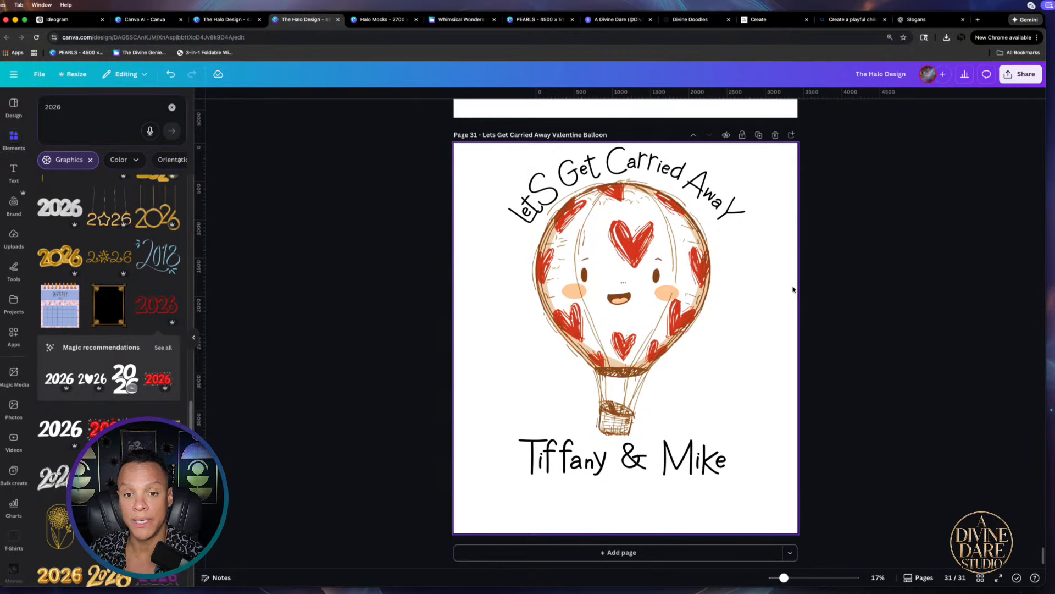
click(611, 181)
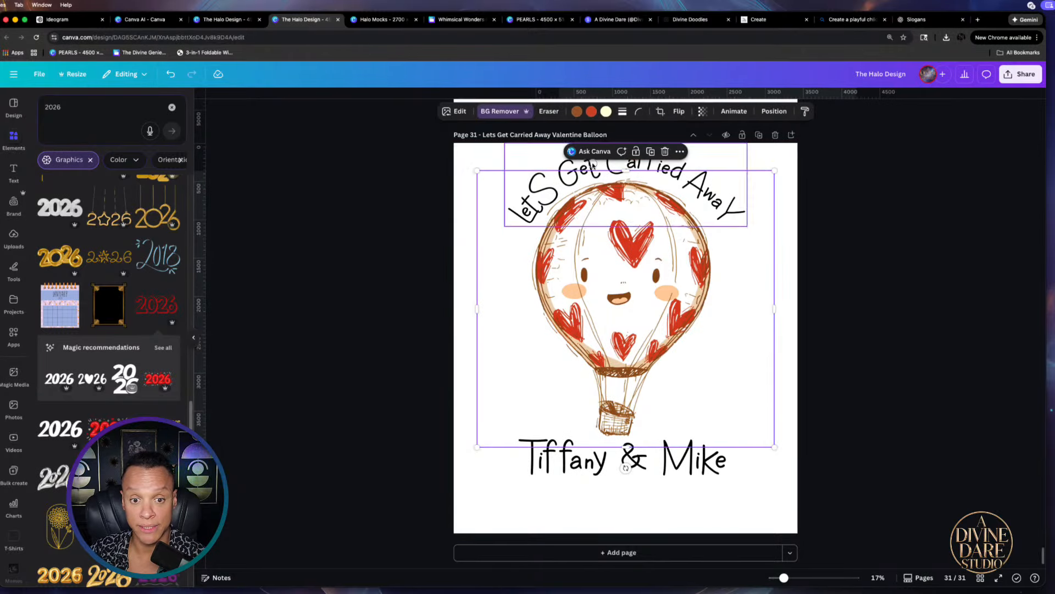
drag(600, 324, 581, 312)
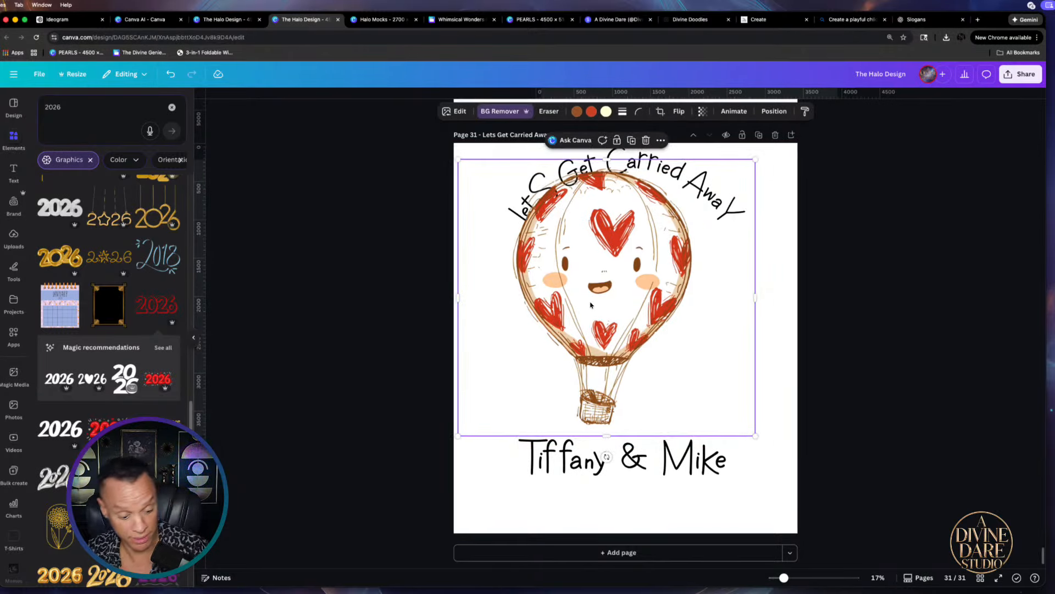
key(ctrl+z)
key(Escape)
drag(360, 166, 644, 501)
mouse_move(709, 413)
mouse_down()
mouse_move(708, 435)
mouse_move(717, 430)
mouse_up()
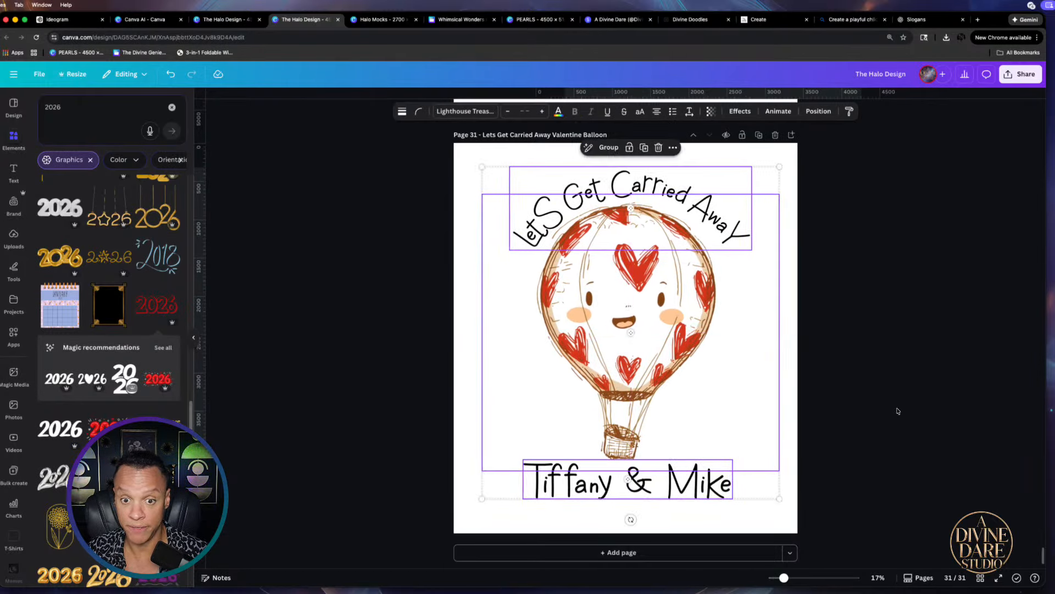
key(ctrl+z)
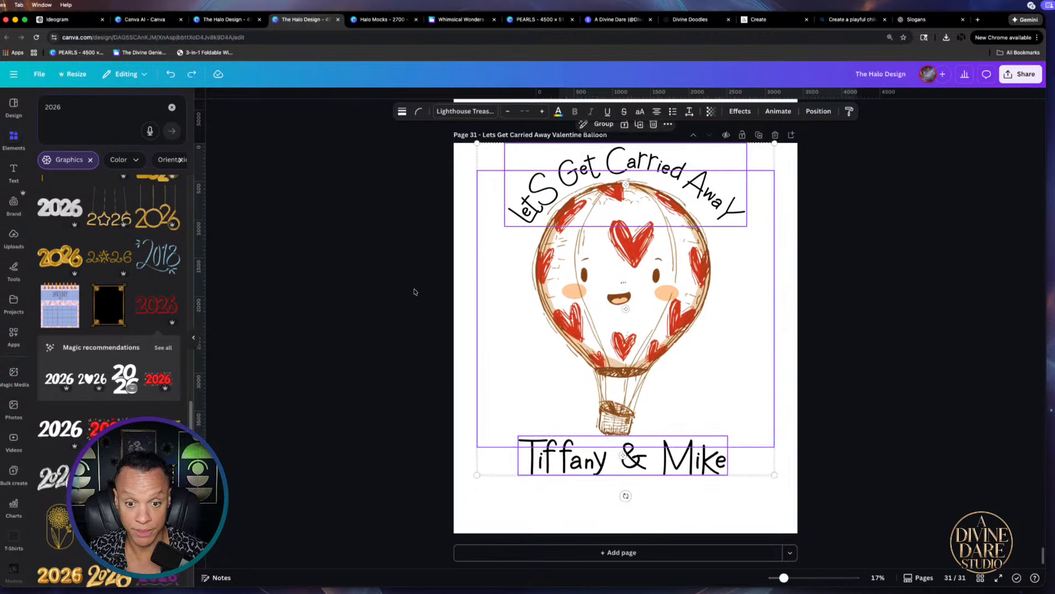
Move the slogan, balloon and couple's names down together, keeping them horizontally centered with similar space above and below
drag(389, 162, 725, 499)
drag(744, 426, 738, 436)
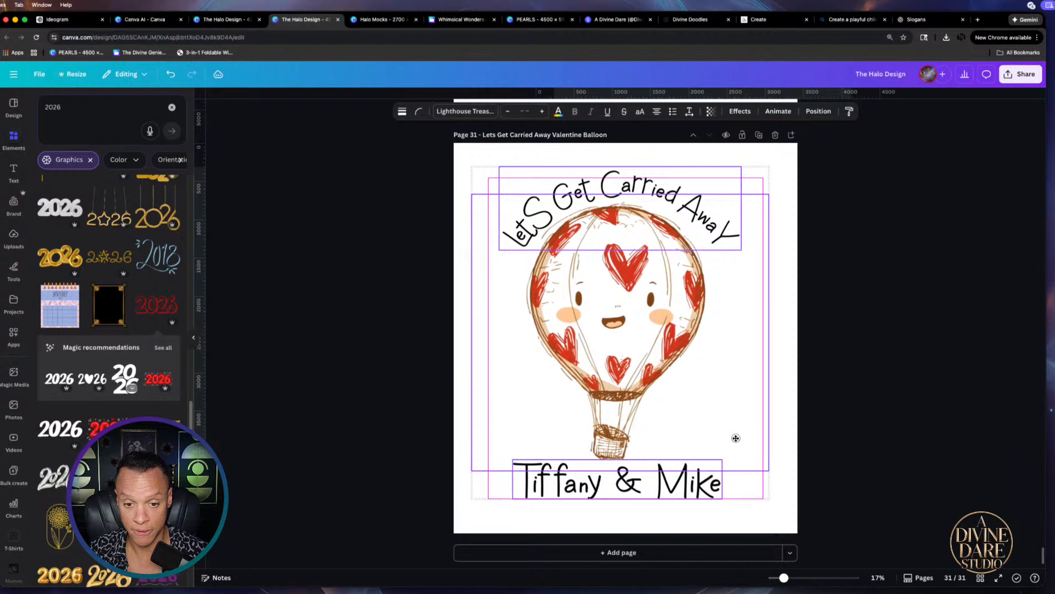
drag(739, 437, 743, 442)
click(869, 422)
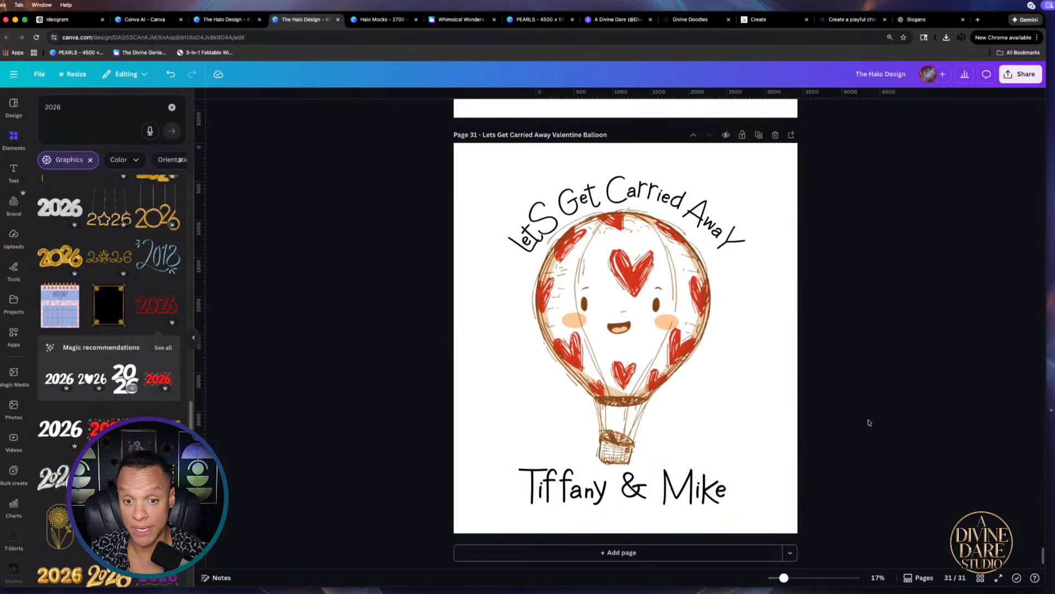